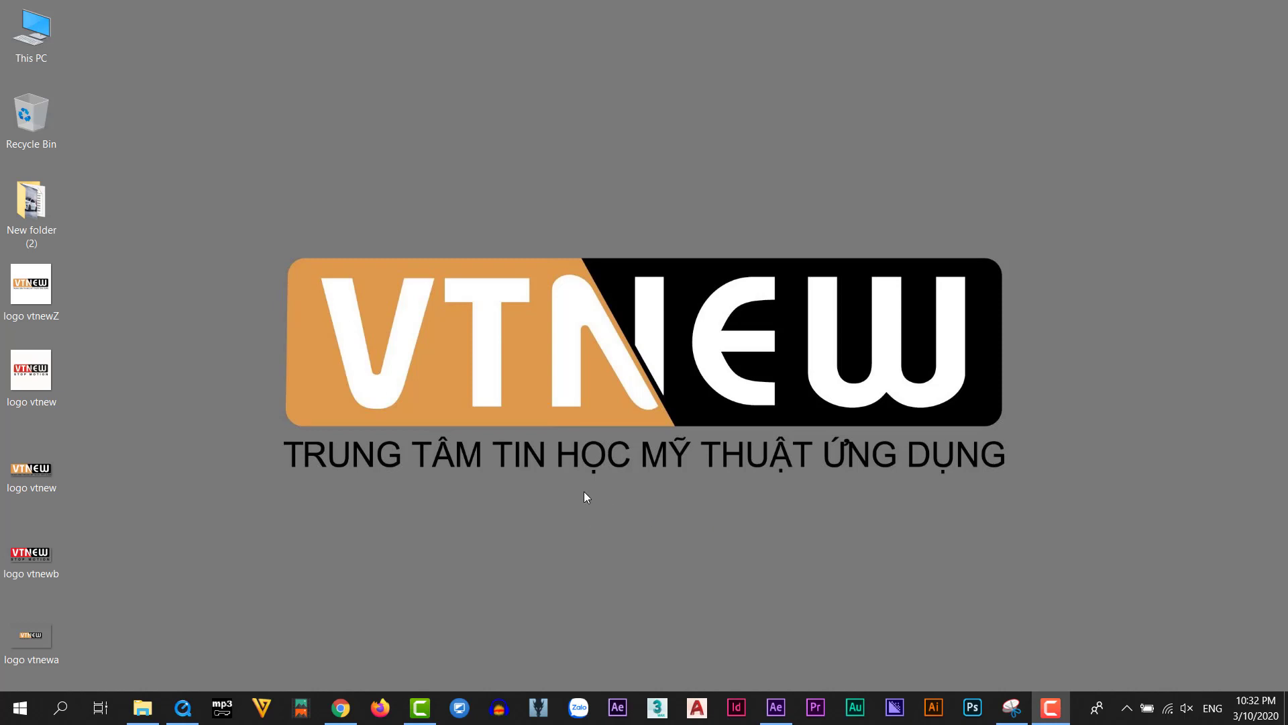
# In After Effects, create a project folder named Anh.
pyautogui.click(776, 707)
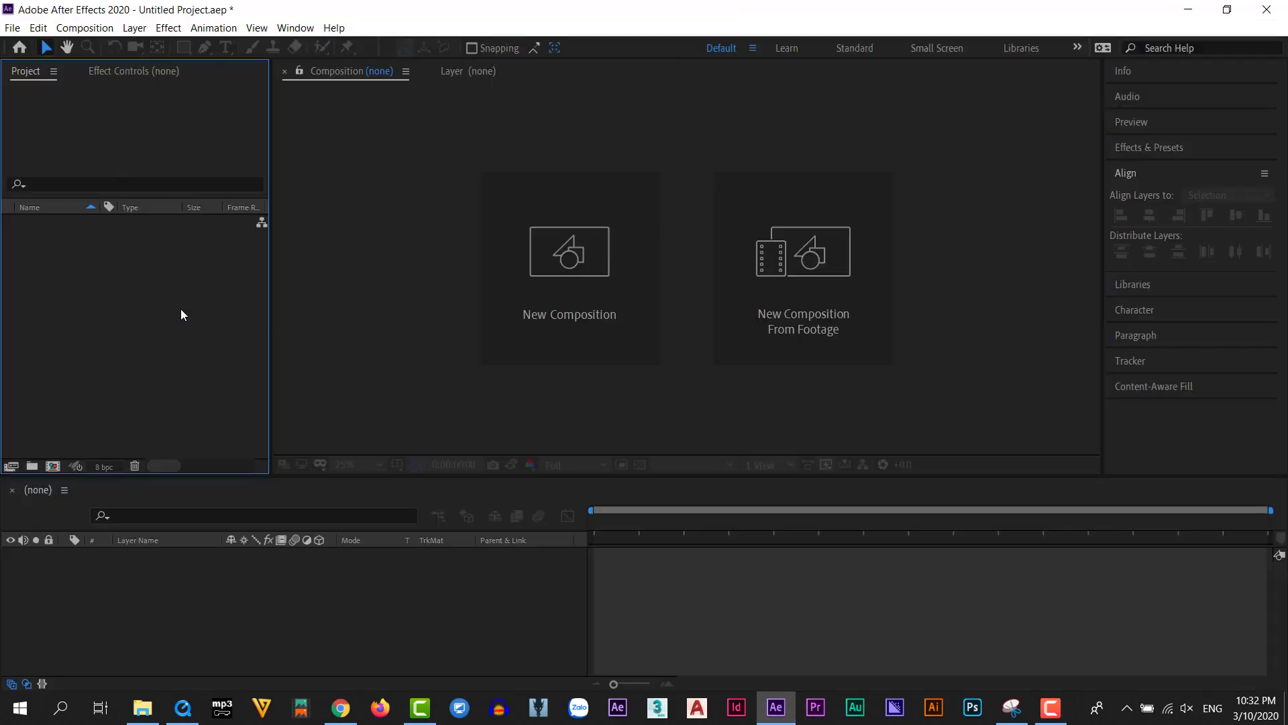
pyautogui.click(32, 466)
pyautogui.write('Anh')
pyautogui.press('Return')
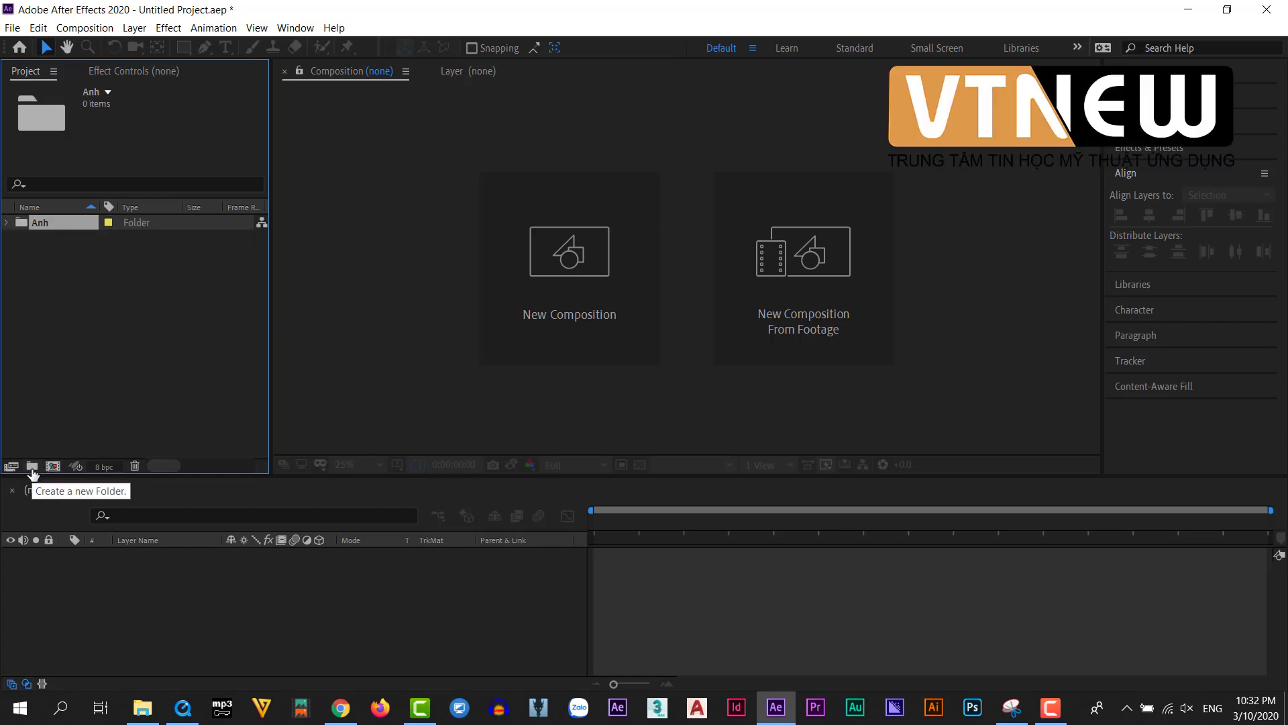
# Add a second folder named Comp and move it to the project root beside Anh.
pyautogui.click(31, 466)
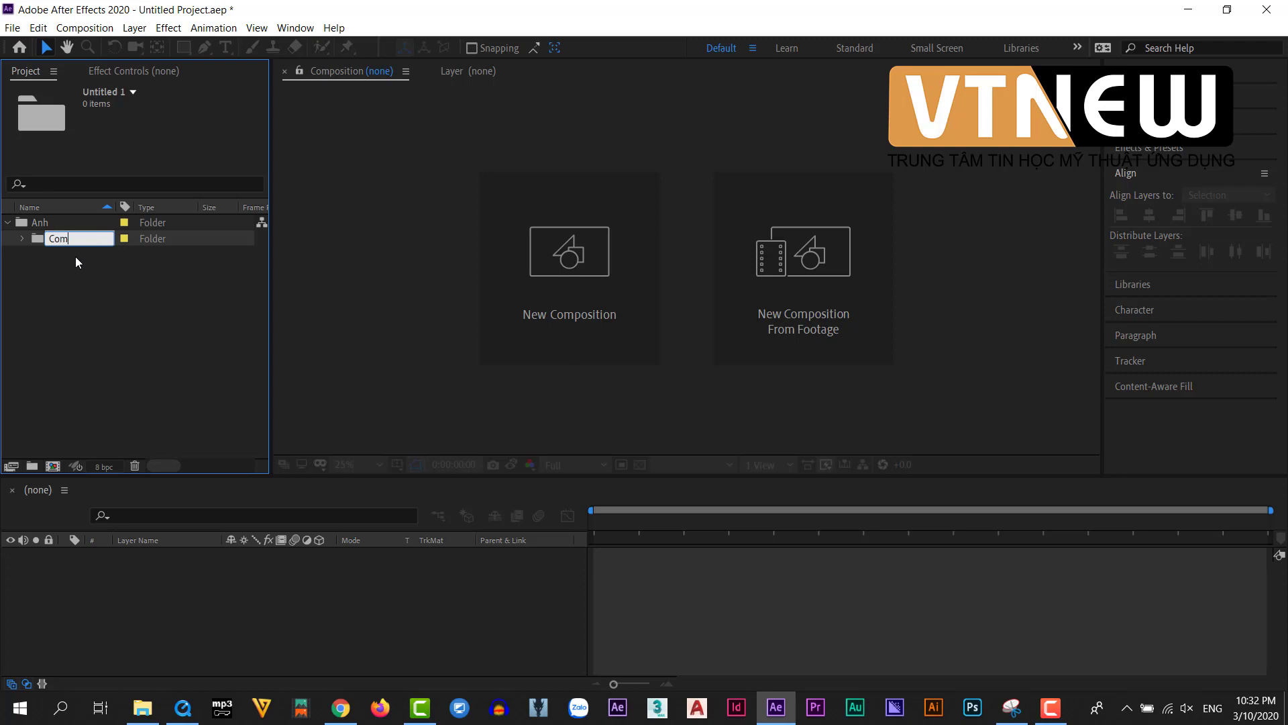
pyautogui.press('Return')
pyautogui.moveTo(38, 238); pyautogui.dragTo(33, 323)
pyautogui.click(41, 300)
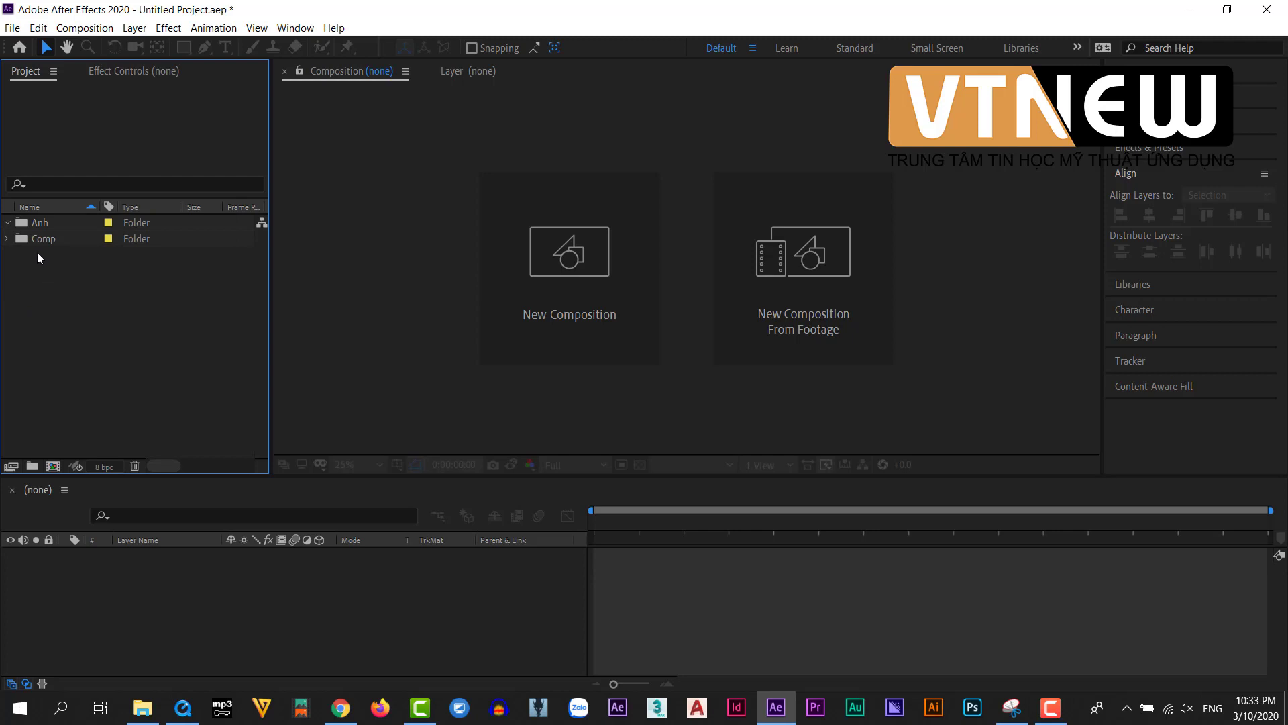
# Import all photos from the JPEG folder, 1 (1).jpg through 1 (82).jpg.
pyautogui.doubleClick(58, 285)
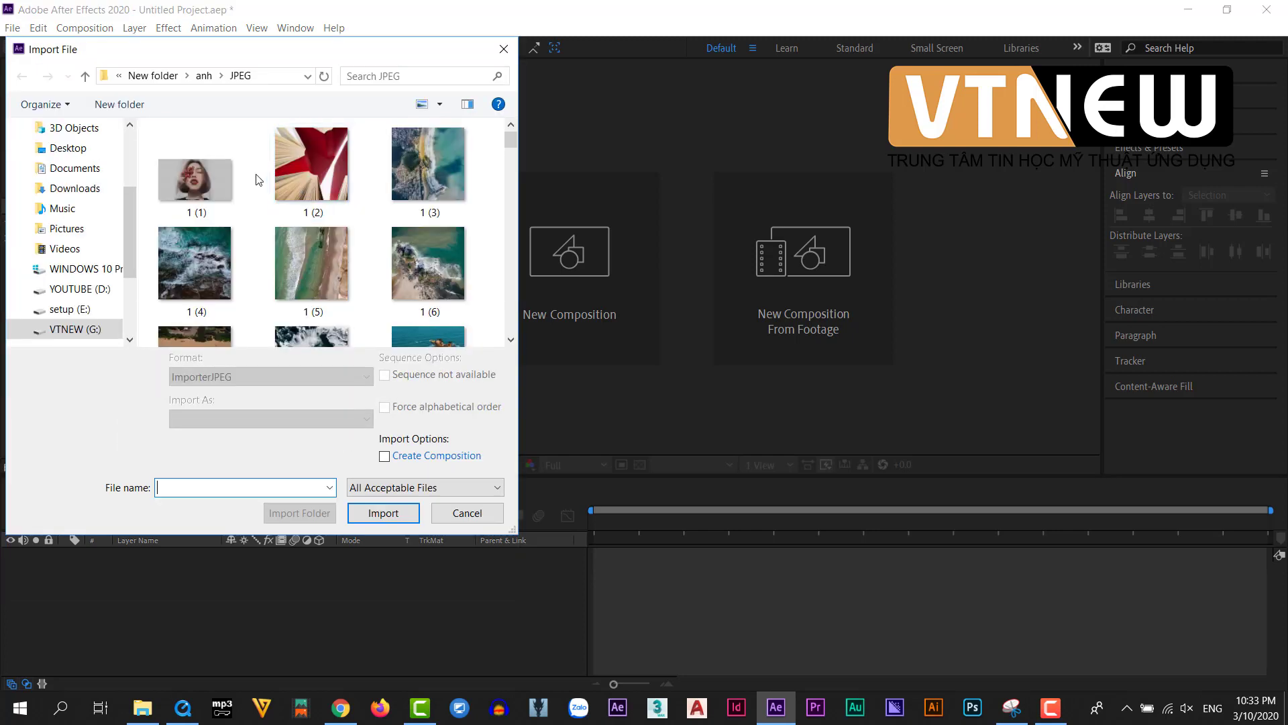
pyautogui.click(300, 174)
pyautogui.scroll(-6, 388, 313)
pyautogui.scroll(-15, 388, 314)
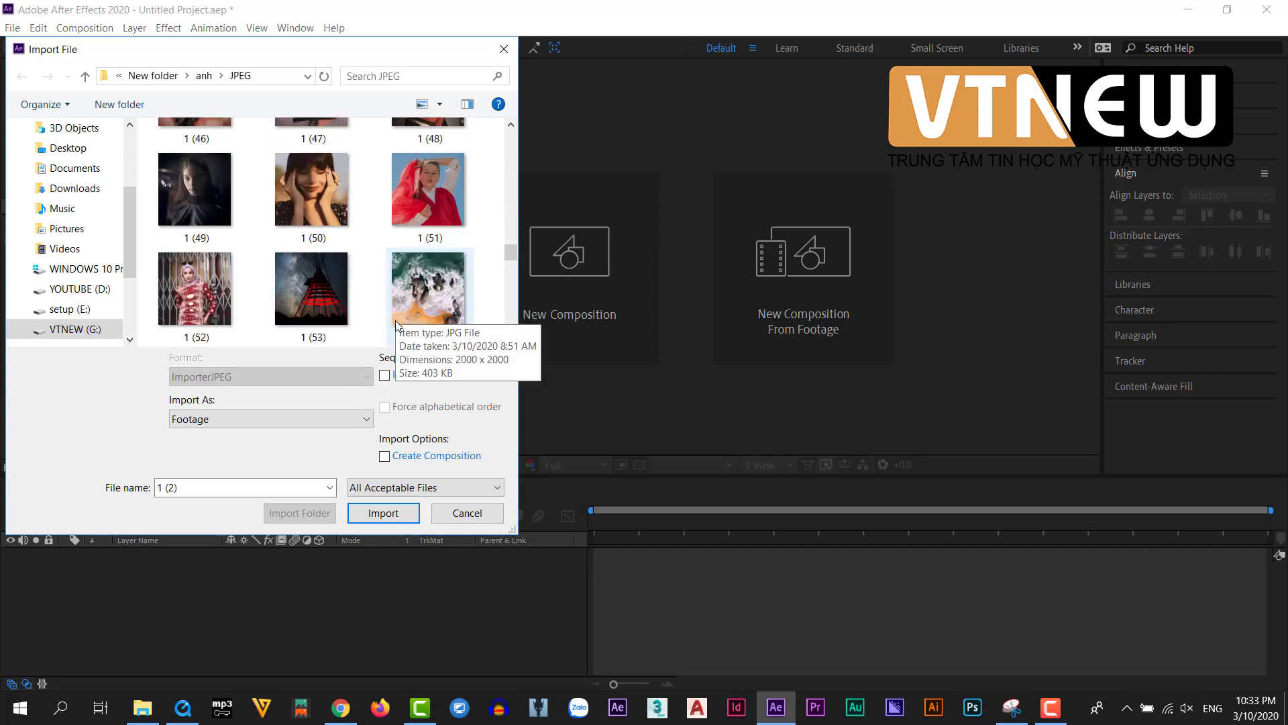
pyautogui.scroll(-5, 386, 298)
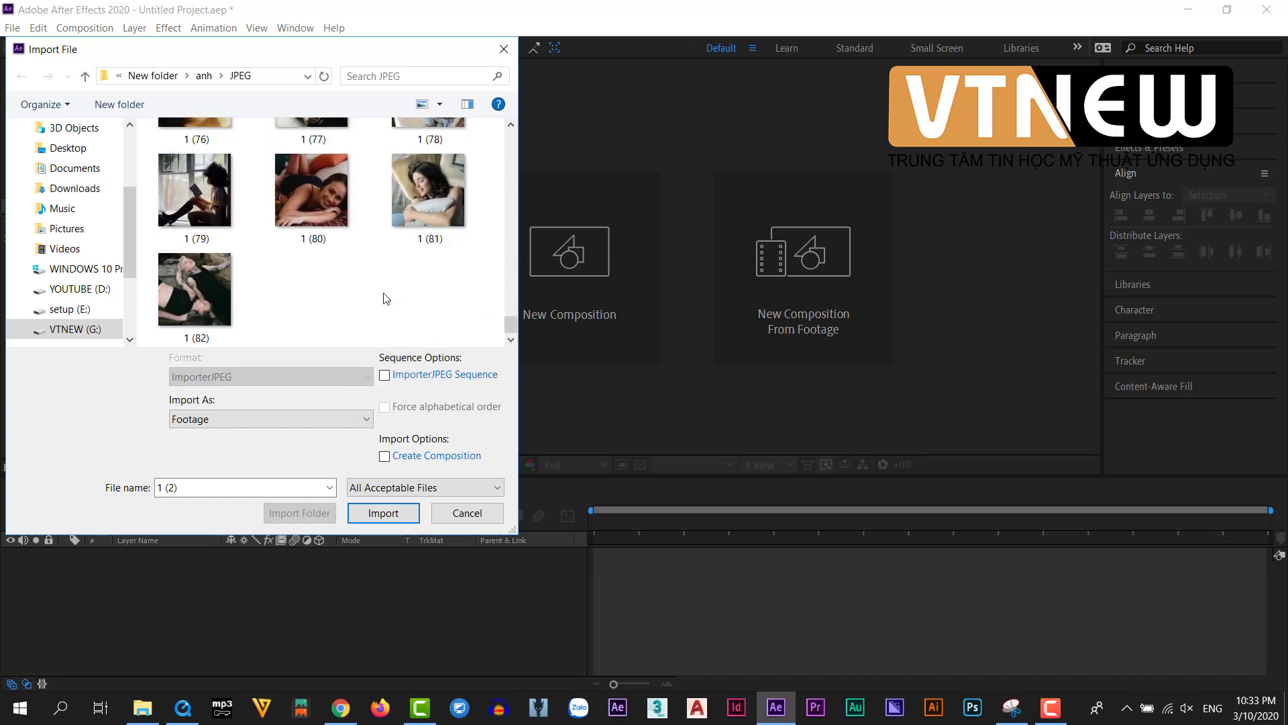
pyautogui.hotkey('ctrl', 'a')
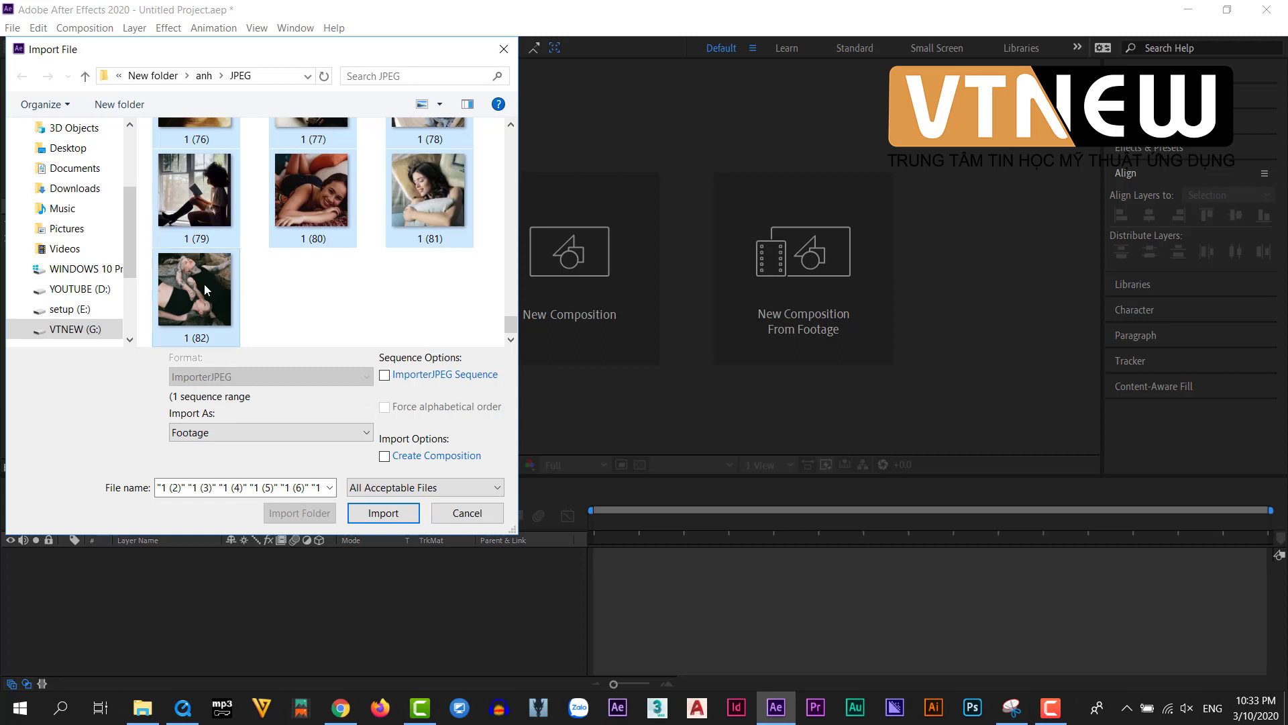
pyautogui.click(393, 513)
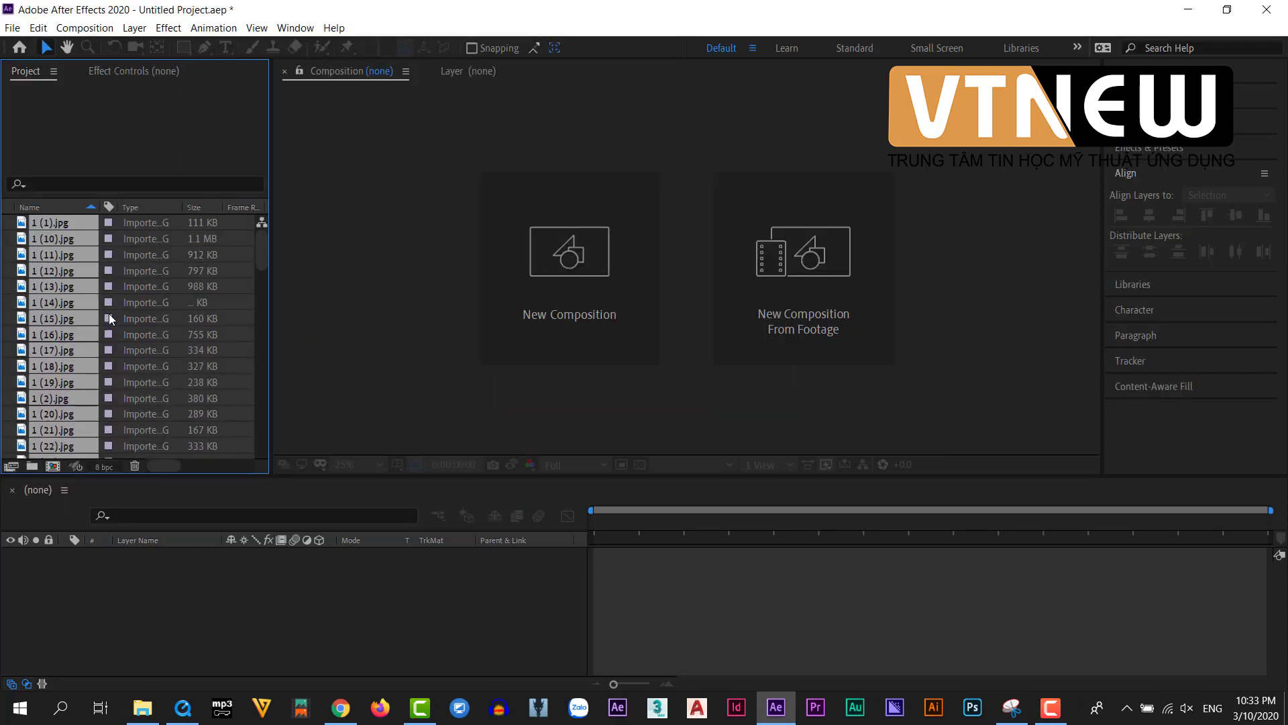
# Move the 82 imported photos into the Anh folder and collapse it.
pyautogui.scroll(-20, 109, 313)
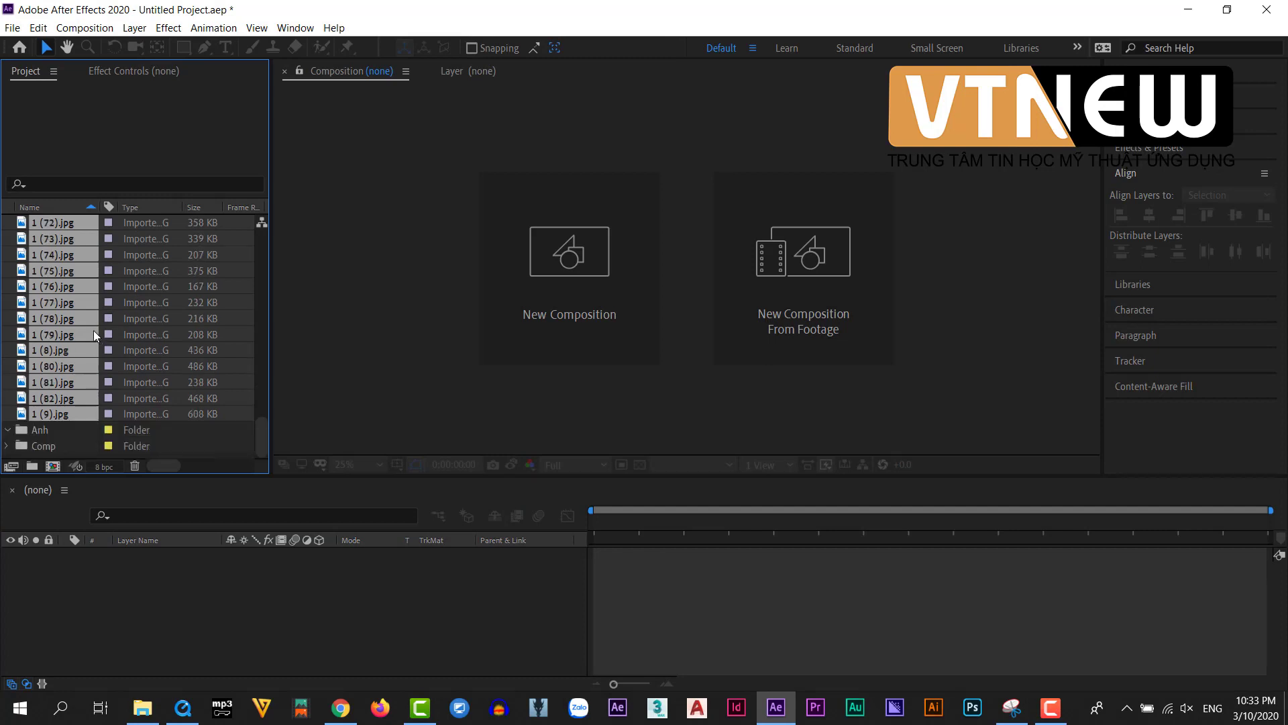
pyautogui.moveTo(45, 420); pyautogui.dragTo(45, 429)
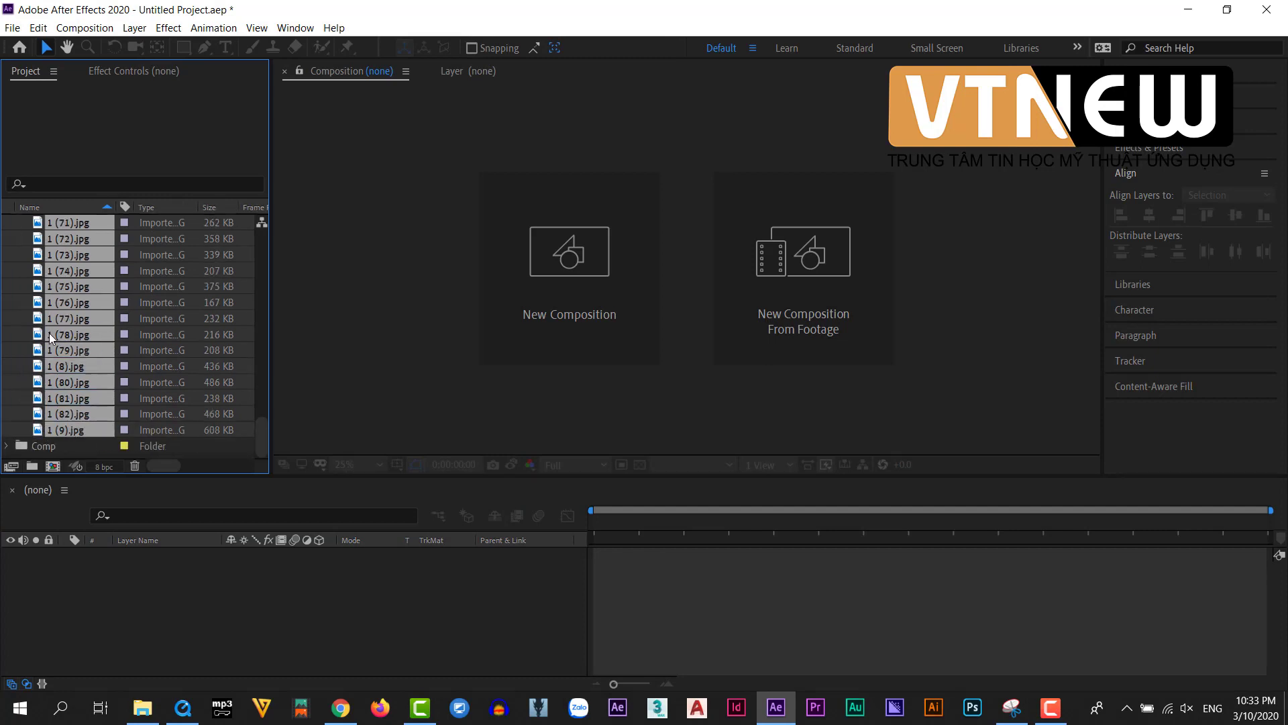
pyautogui.scroll(10, 48, 269)
pyautogui.scroll(5, 49, 269)
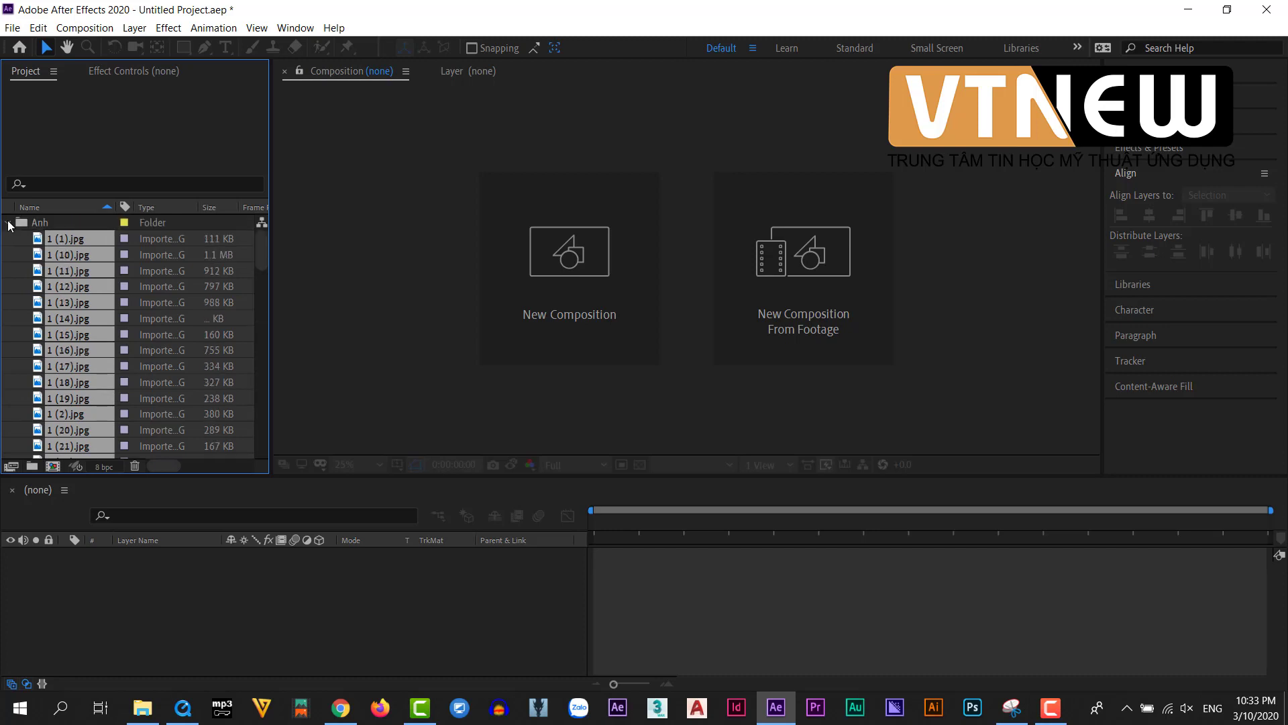
pyautogui.click(7, 224)
pyautogui.doubleClick(126, 304)
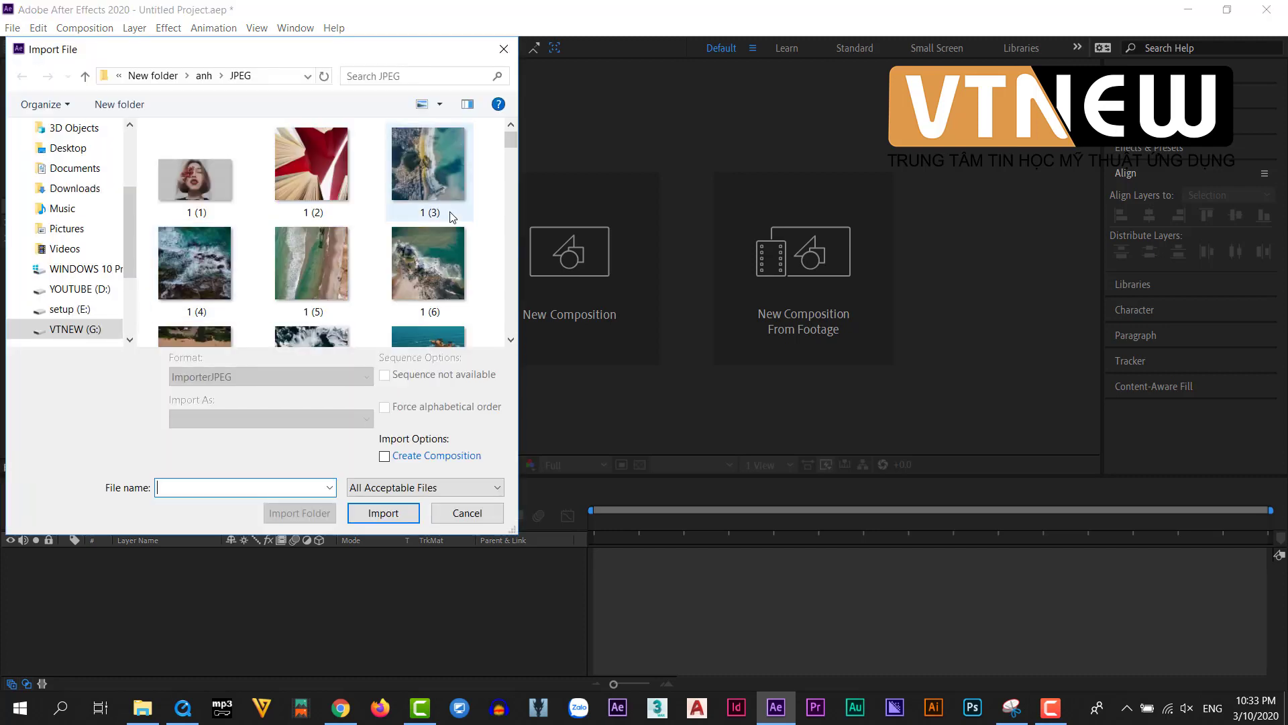
pyautogui.click(320, 175)
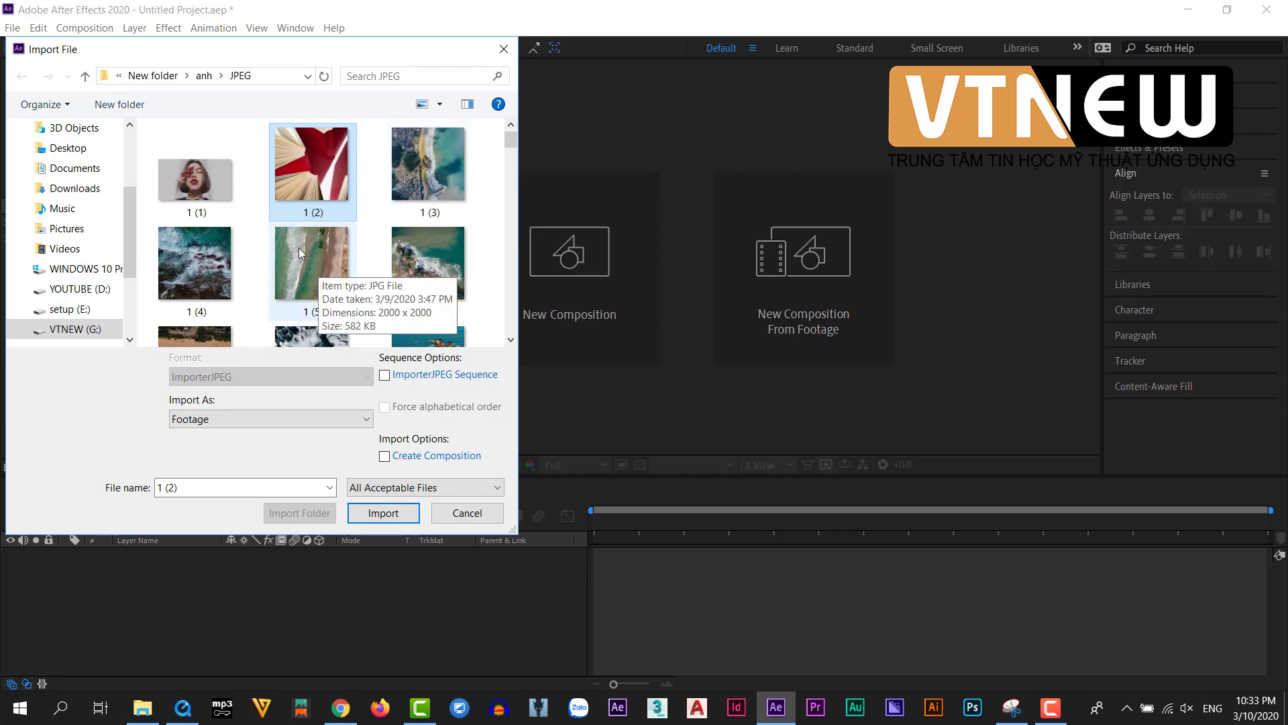
pyautogui.scroll(-8, 420, 254)
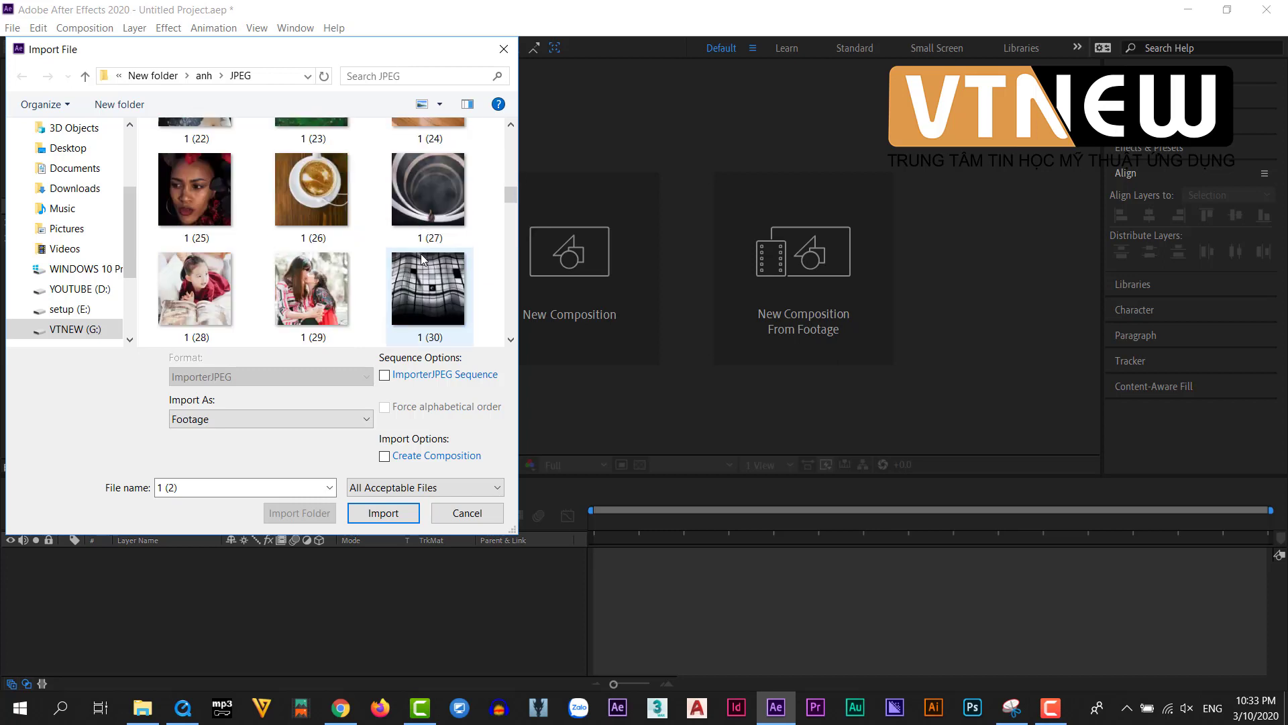
pyautogui.scroll(8, 376, 258)
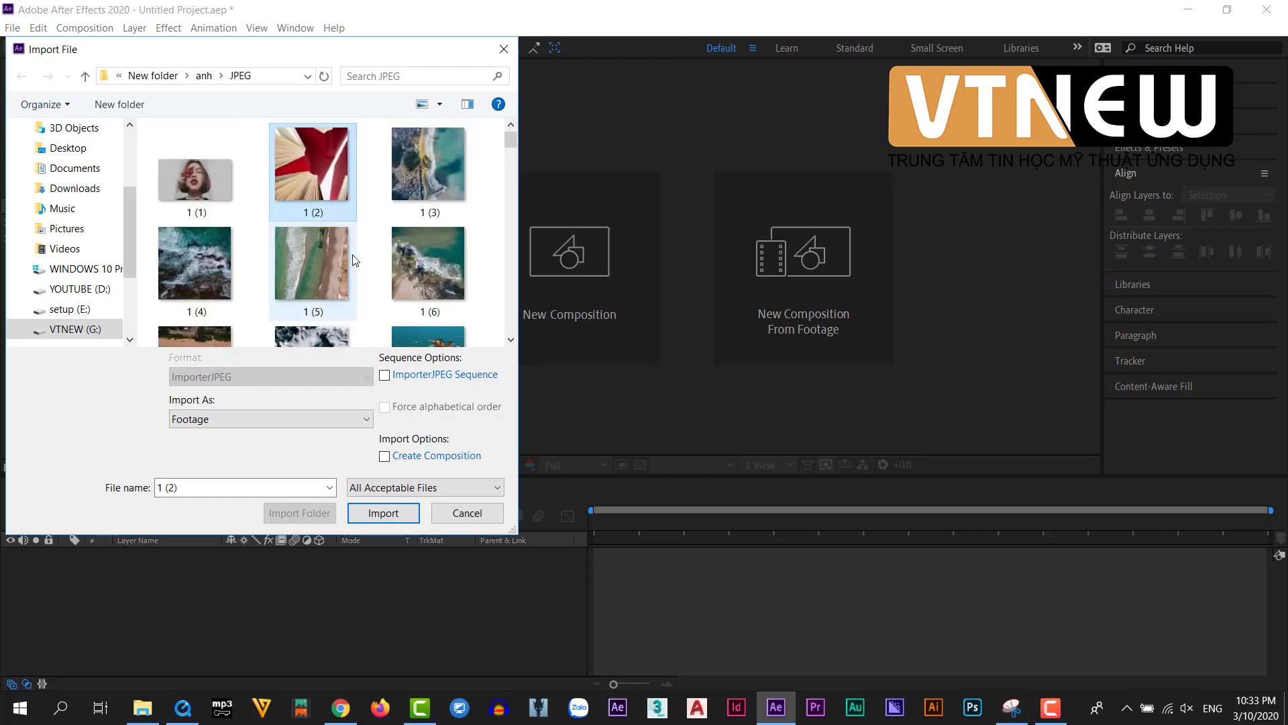
pyautogui.scroll(-8, 354, 254)
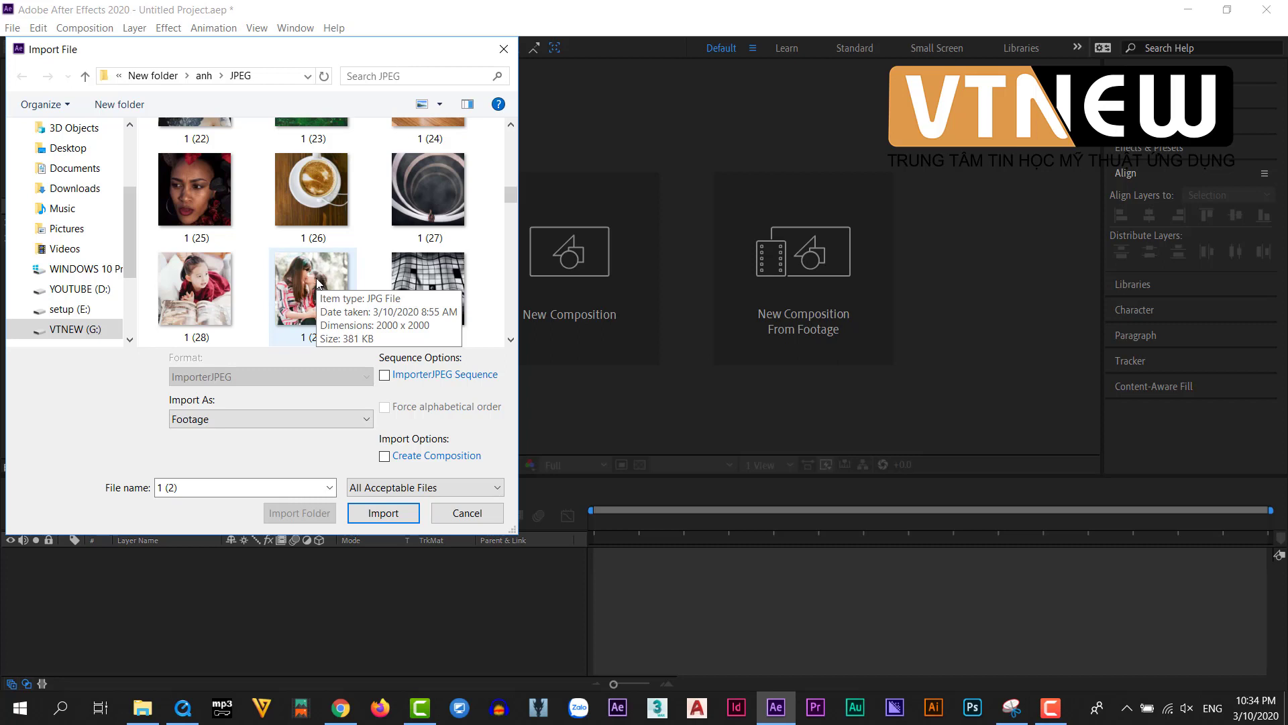
pyautogui.click(467, 515)
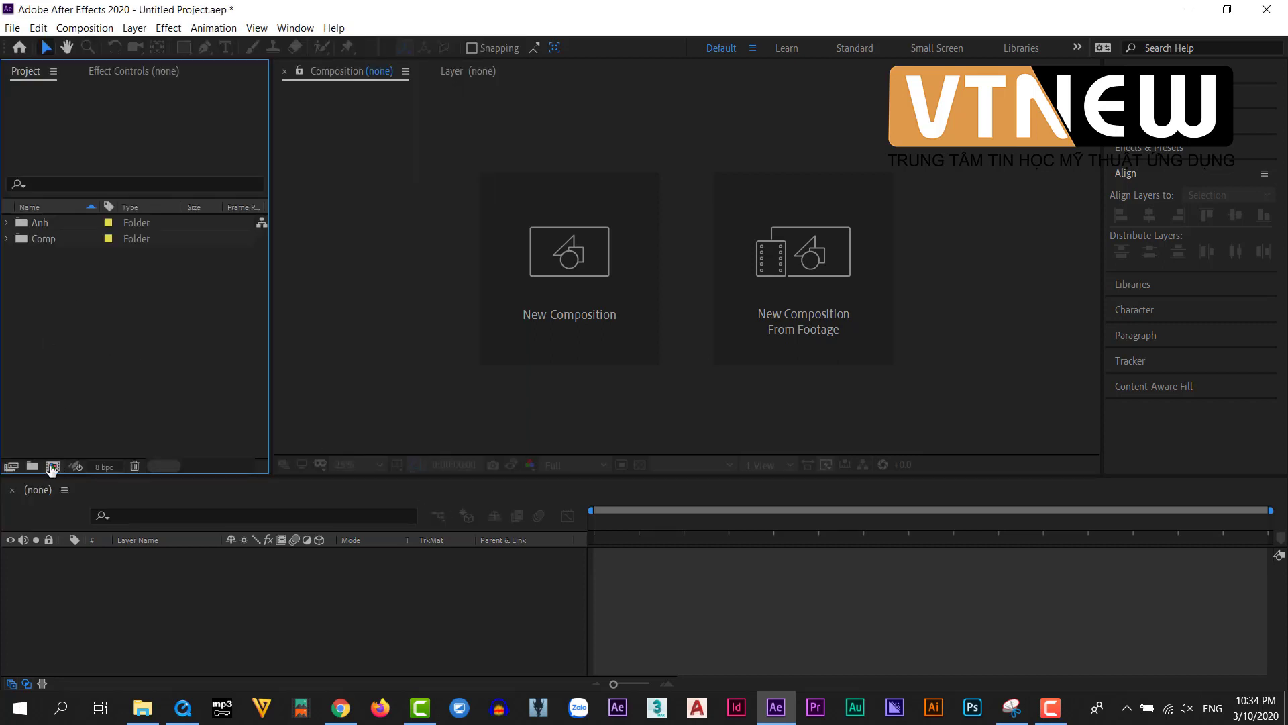
# Create Comp 2 with the HDV/HDTV 720 25 preset: 1280×720, 25 fps, 30 seconds.
pyautogui.click(52, 466)
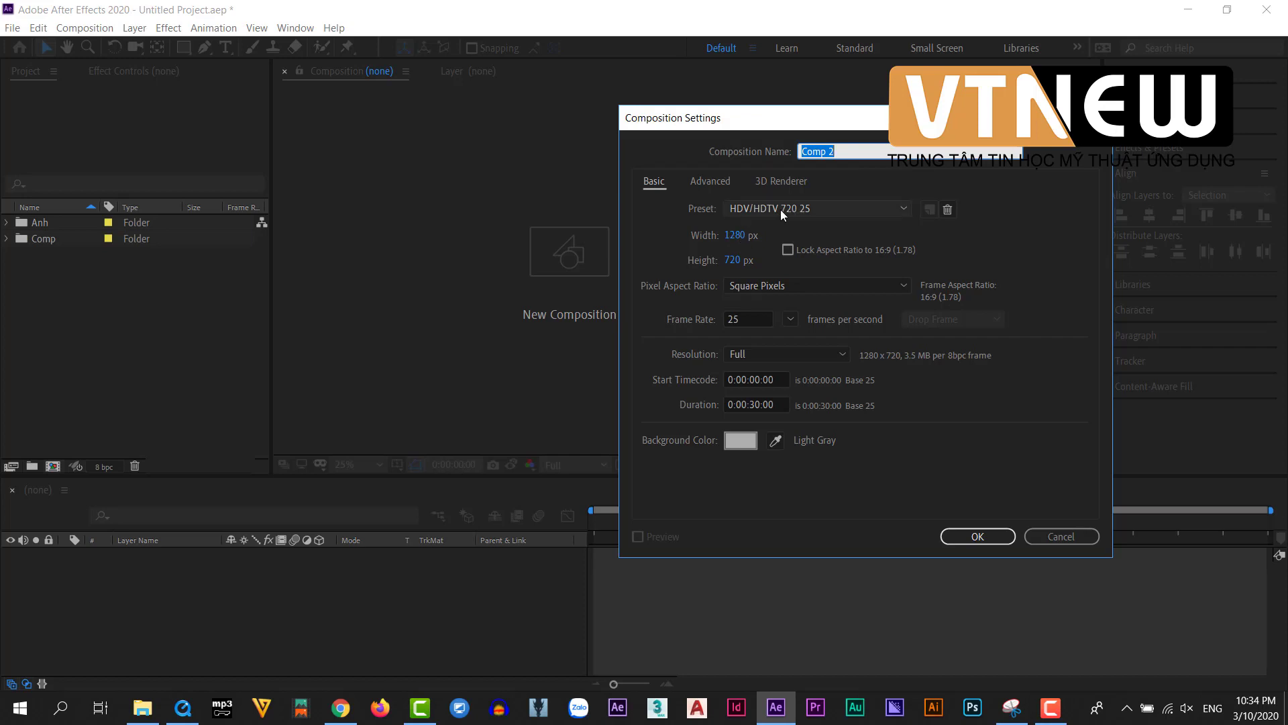
pyautogui.click(968, 539)
pyautogui.click(52, 304)
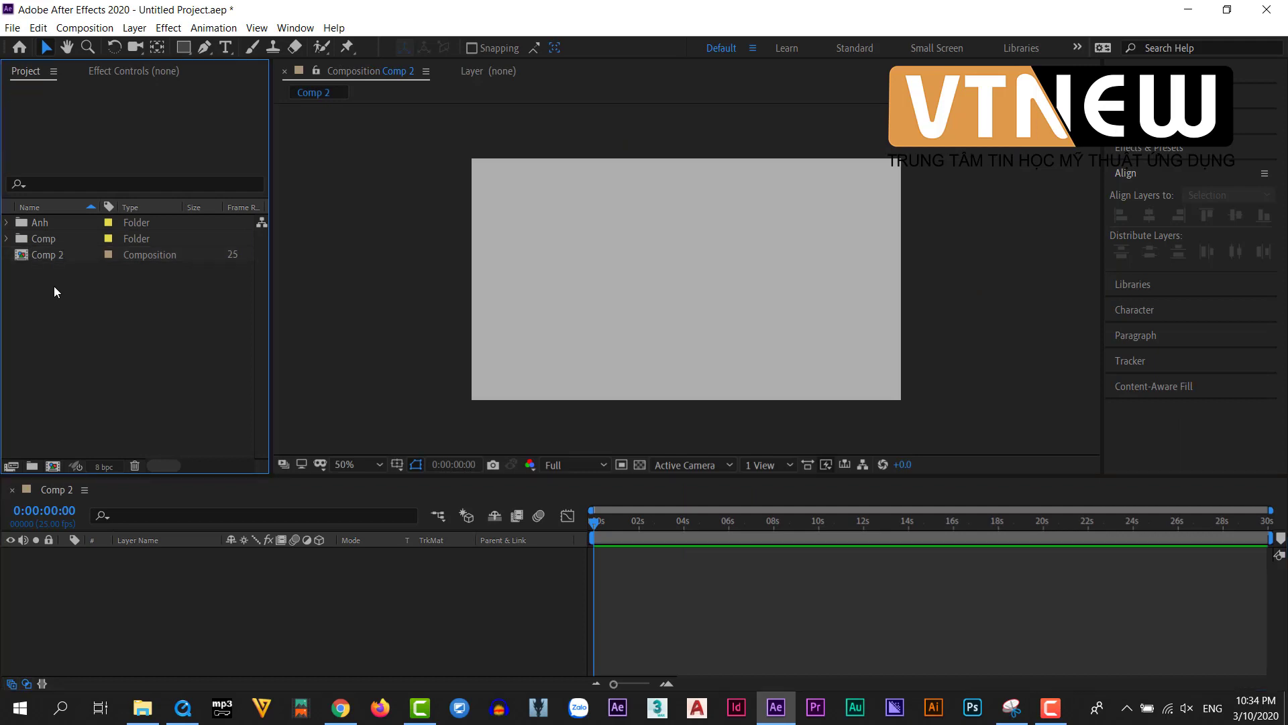
pyautogui.doubleClick(134, 317)
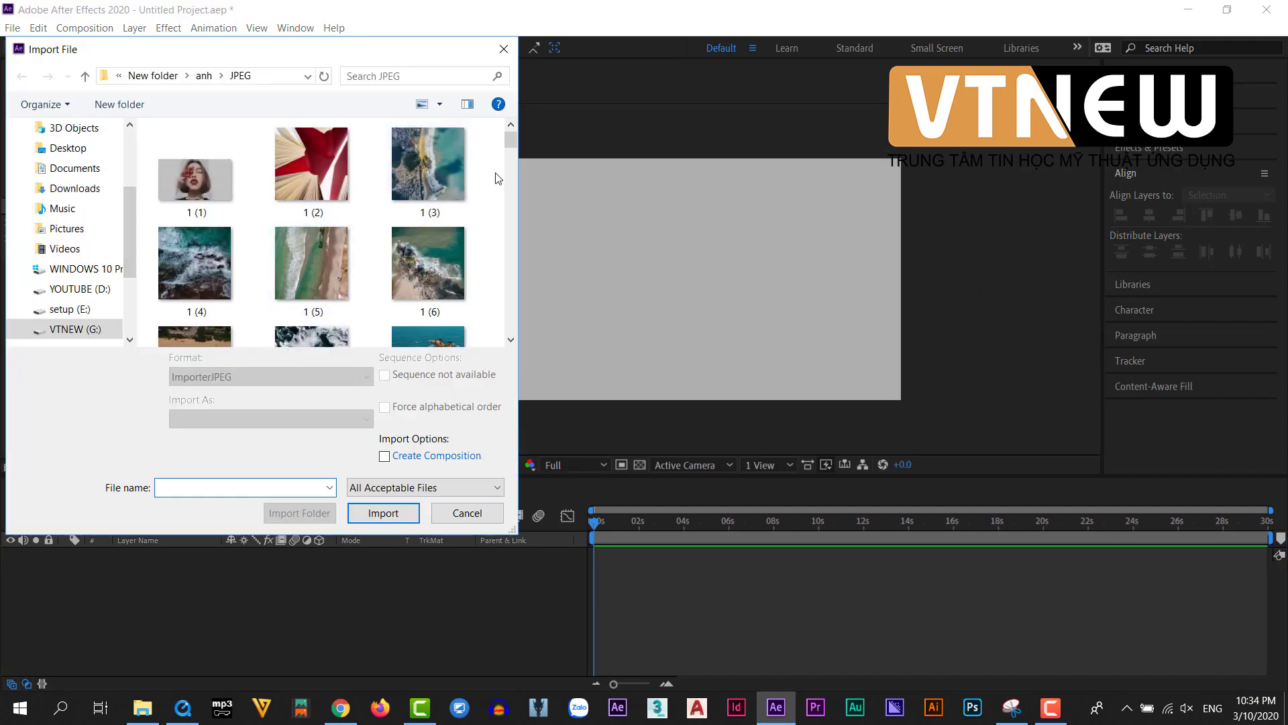
# Import Pexels Videos 1093664 (1).mp4 from the video folder.
pyautogui.click(88, 77)
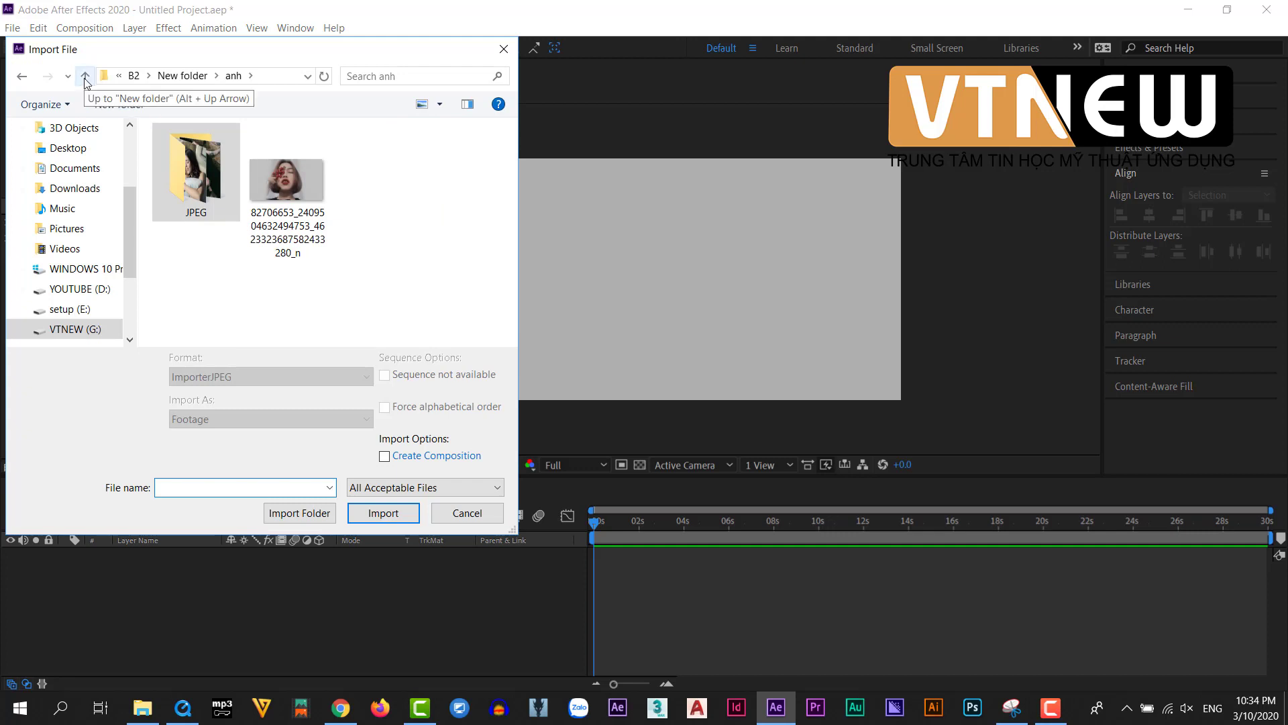
pyautogui.click(85, 77)
pyautogui.doubleClick(312, 171)
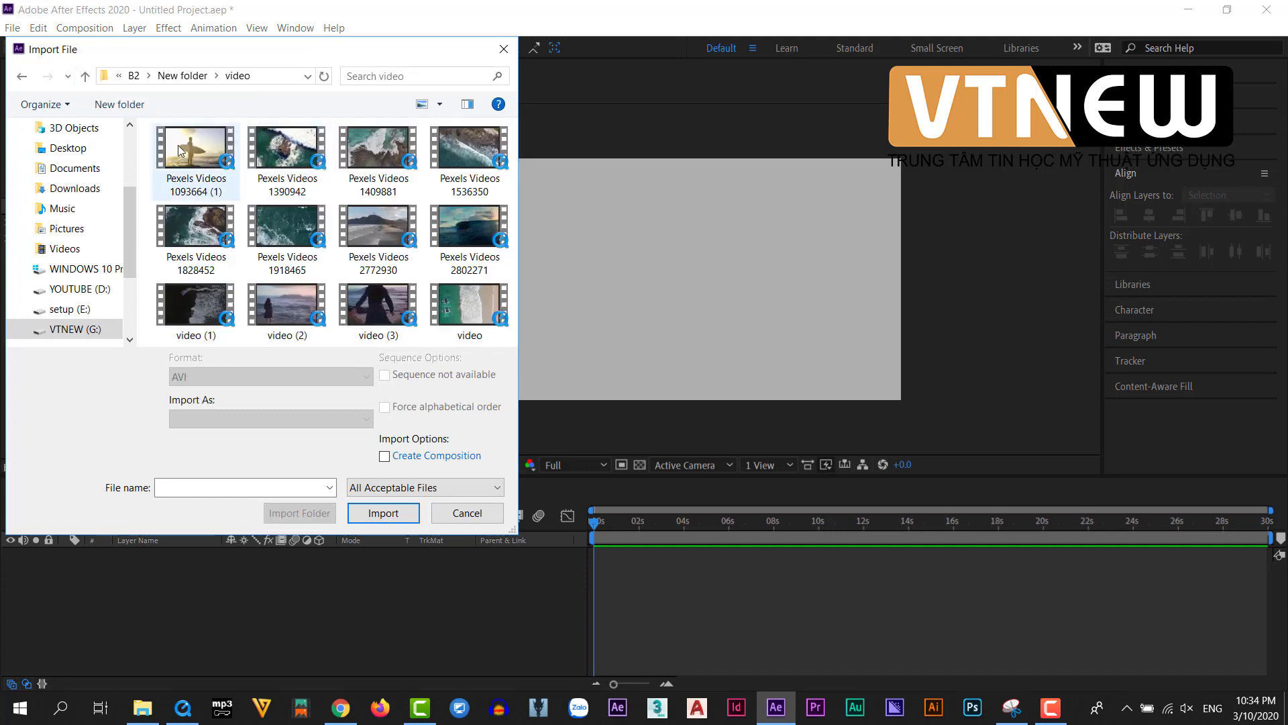
pyautogui.click(383, 512)
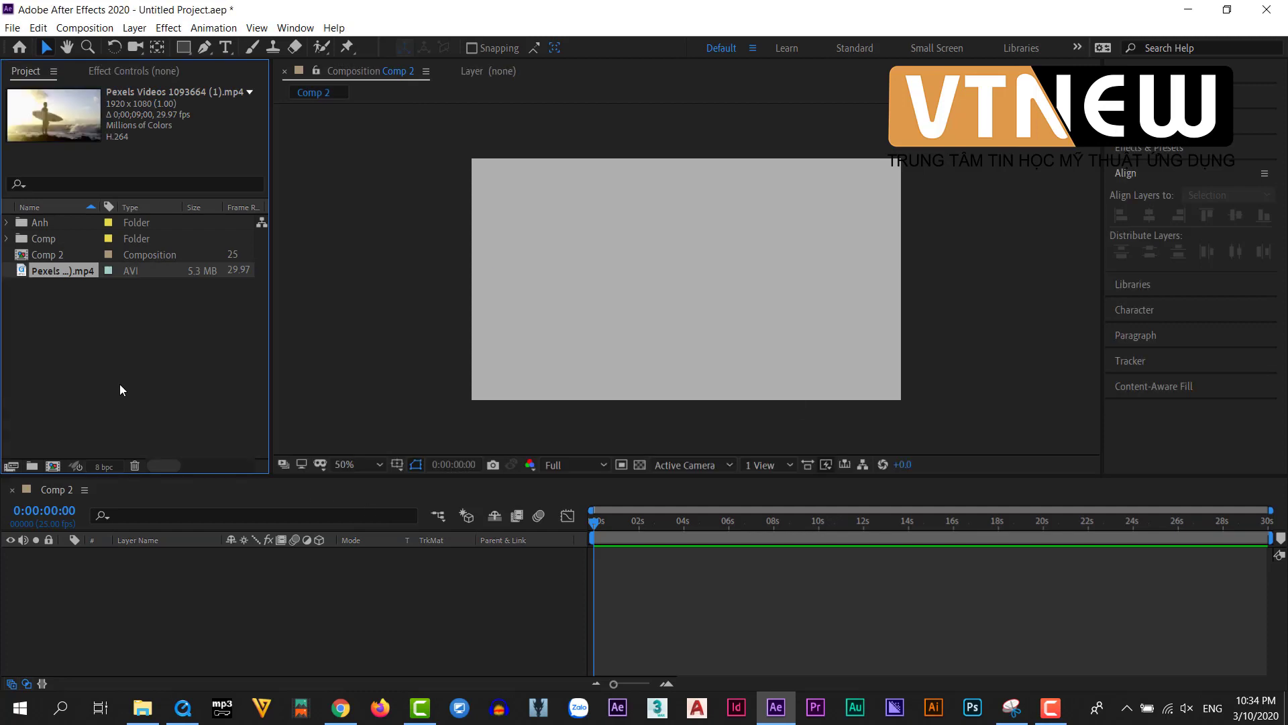
# Make a new composition from the Pexels Videos 1093664 (1) clip.
pyautogui.click(55, 301)
pyautogui.moveTo(39, 276); pyautogui.dragTo(56, 473)
pyautogui.moveTo(55, 472); pyautogui.dragTo(55, 473)
pyautogui.scroll(-2, 619, 275)
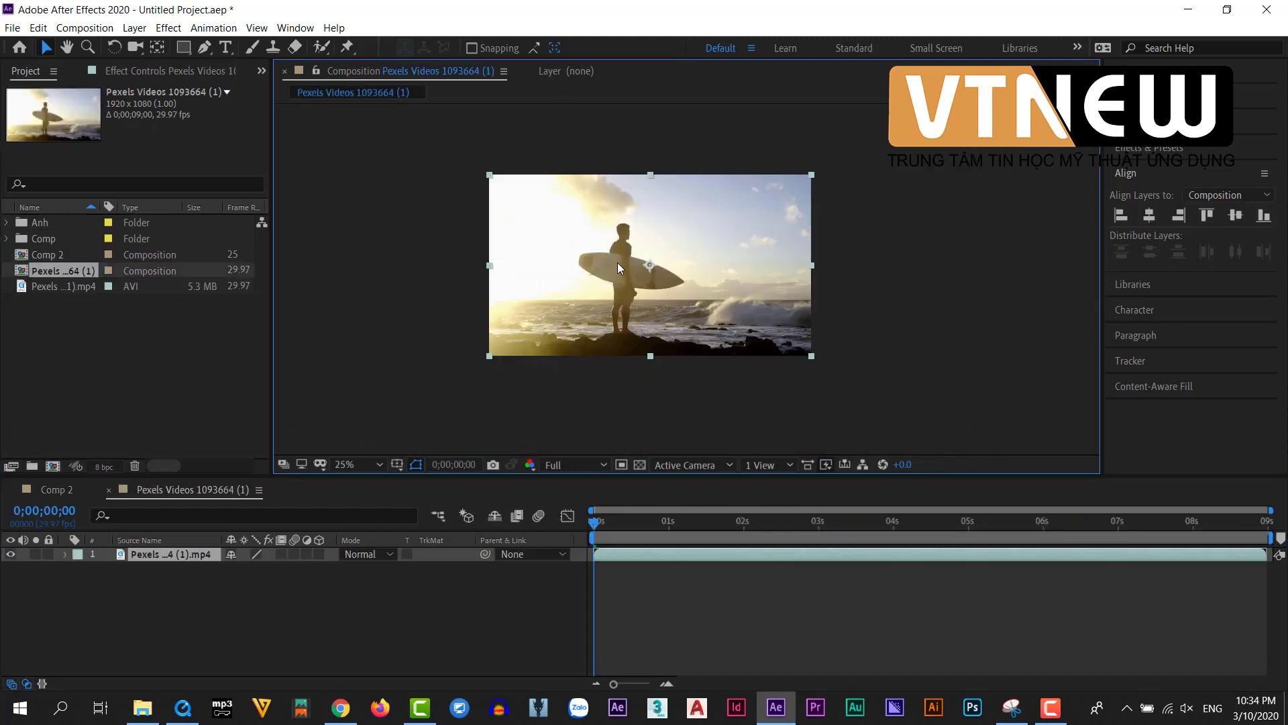
# Resize the Pexels Videos 1093664 (1) composition from 1920×1080 to 1800×900.
pyautogui.moveTo(609, 243); pyautogui.dragTo(625, 288)
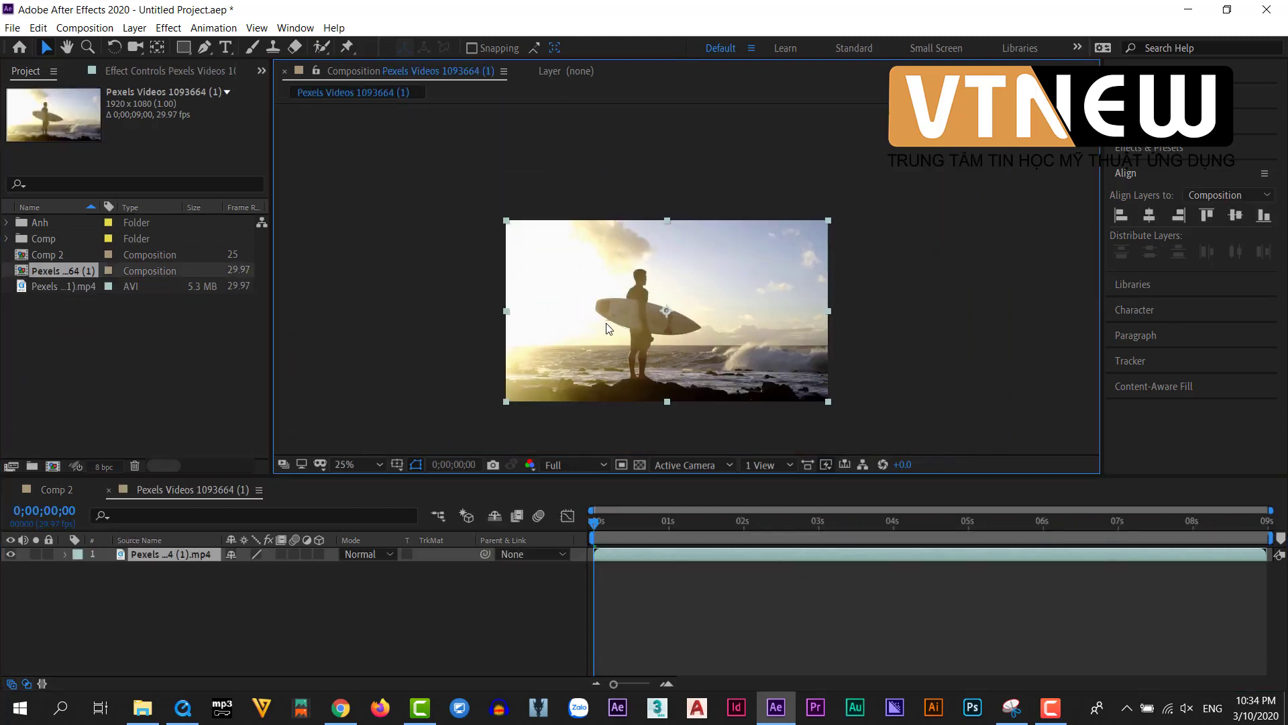
pyautogui.hotkey('ctrl', 'k')
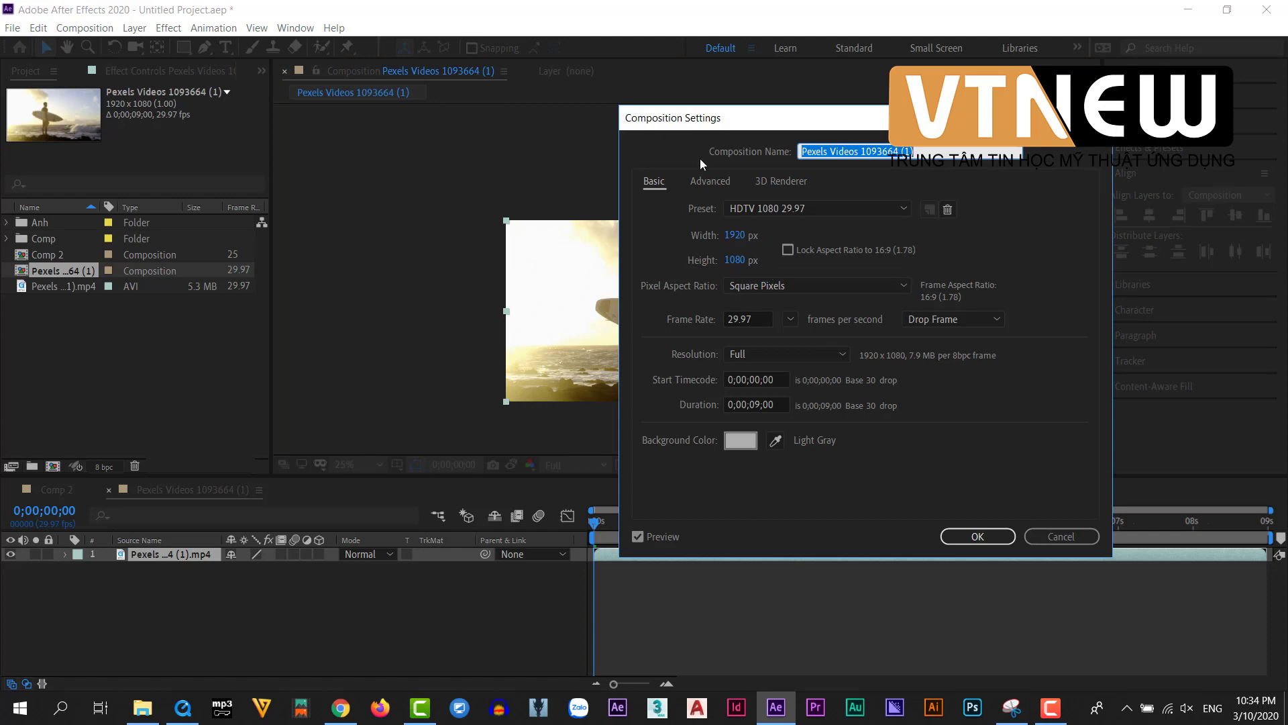
pyautogui.moveTo(779, 119); pyautogui.dragTo(969, 177)
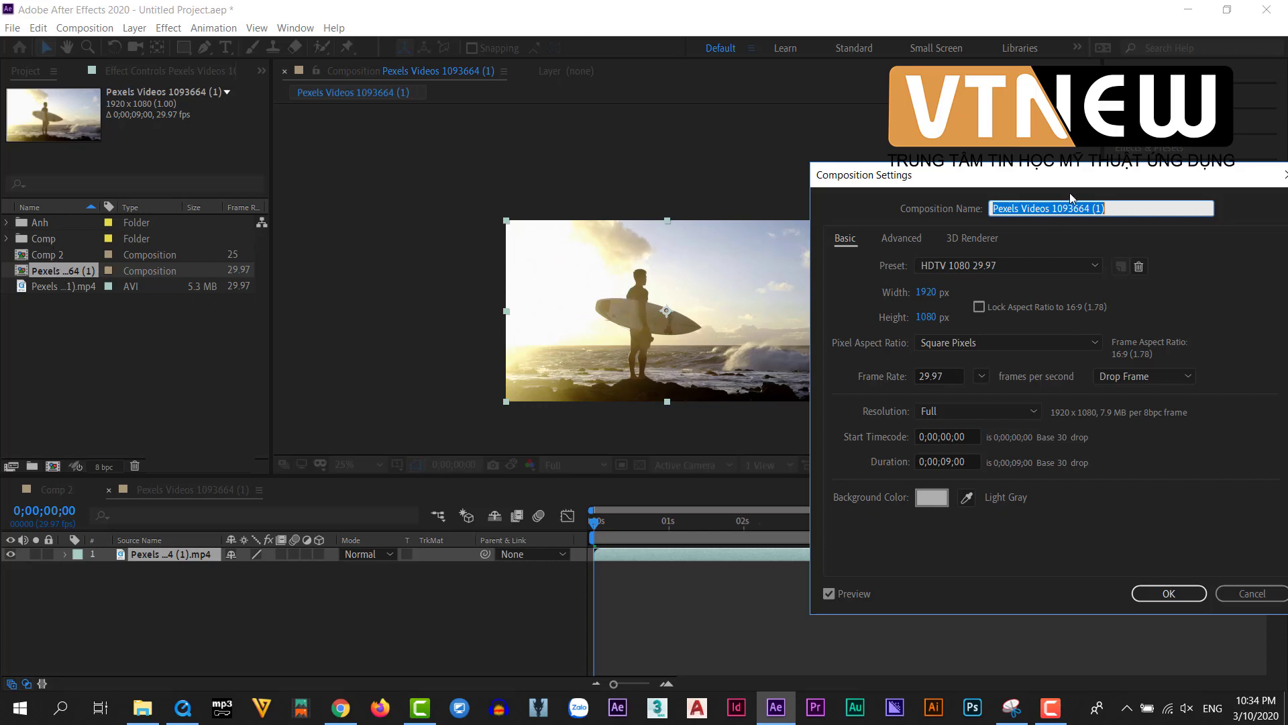
pyautogui.moveTo(1083, 176); pyautogui.dragTo(557, 176)
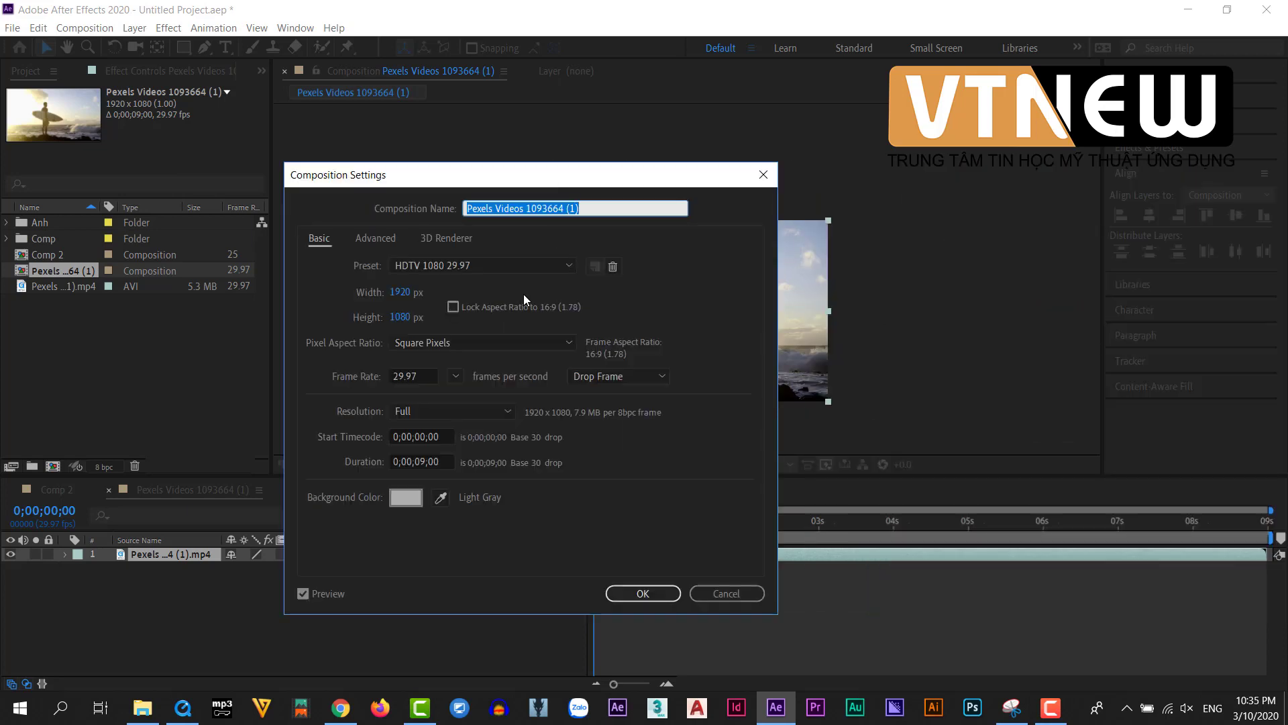
pyautogui.click(401, 320)
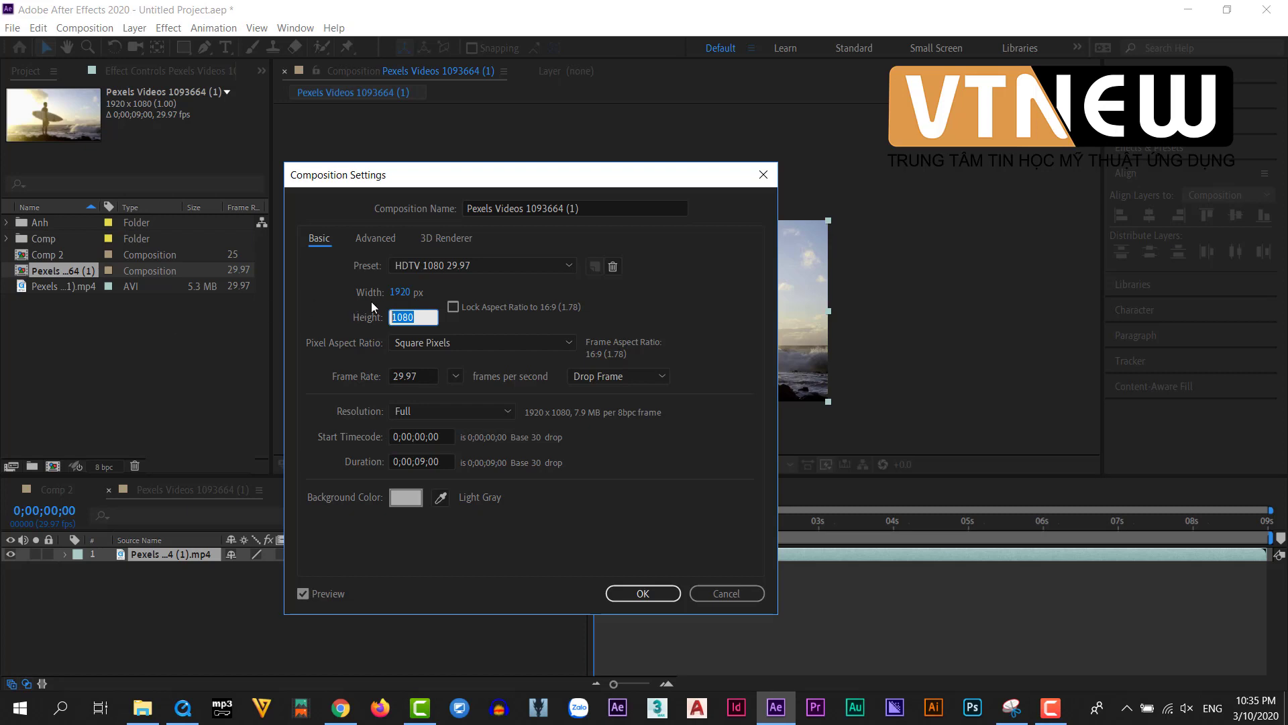
pyautogui.click(400, 293)
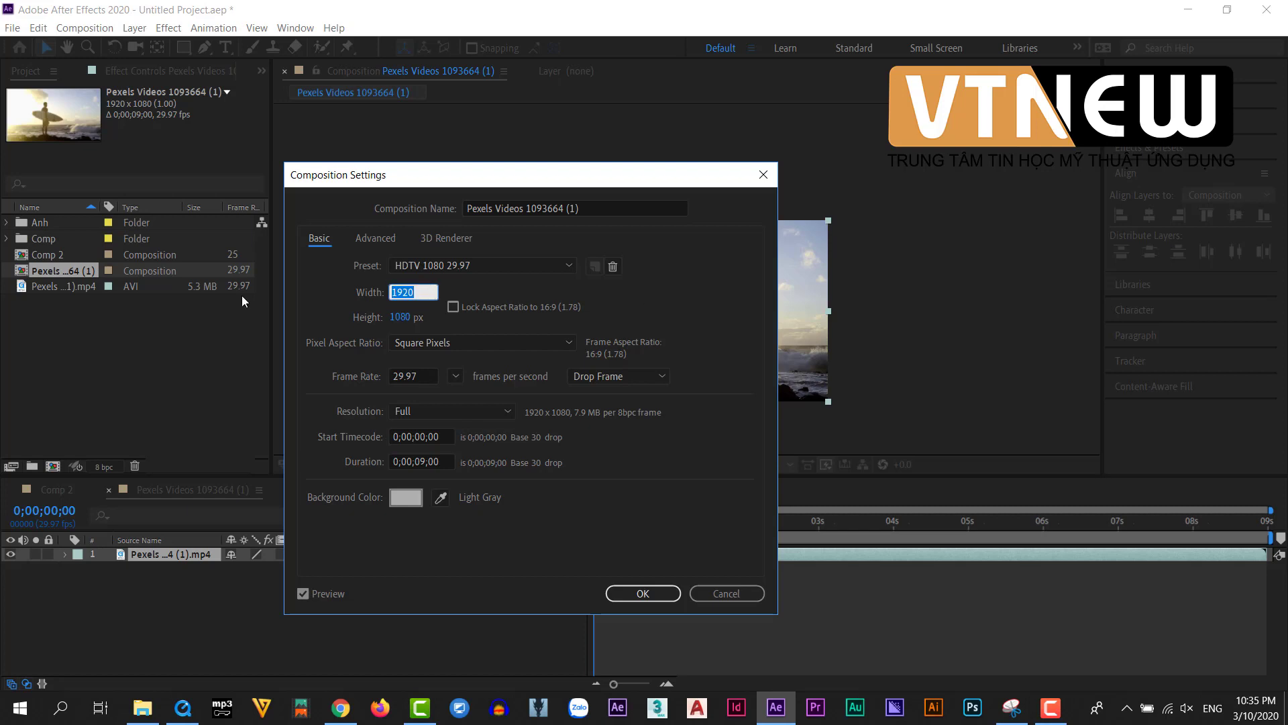
pyautogui.write('1800')
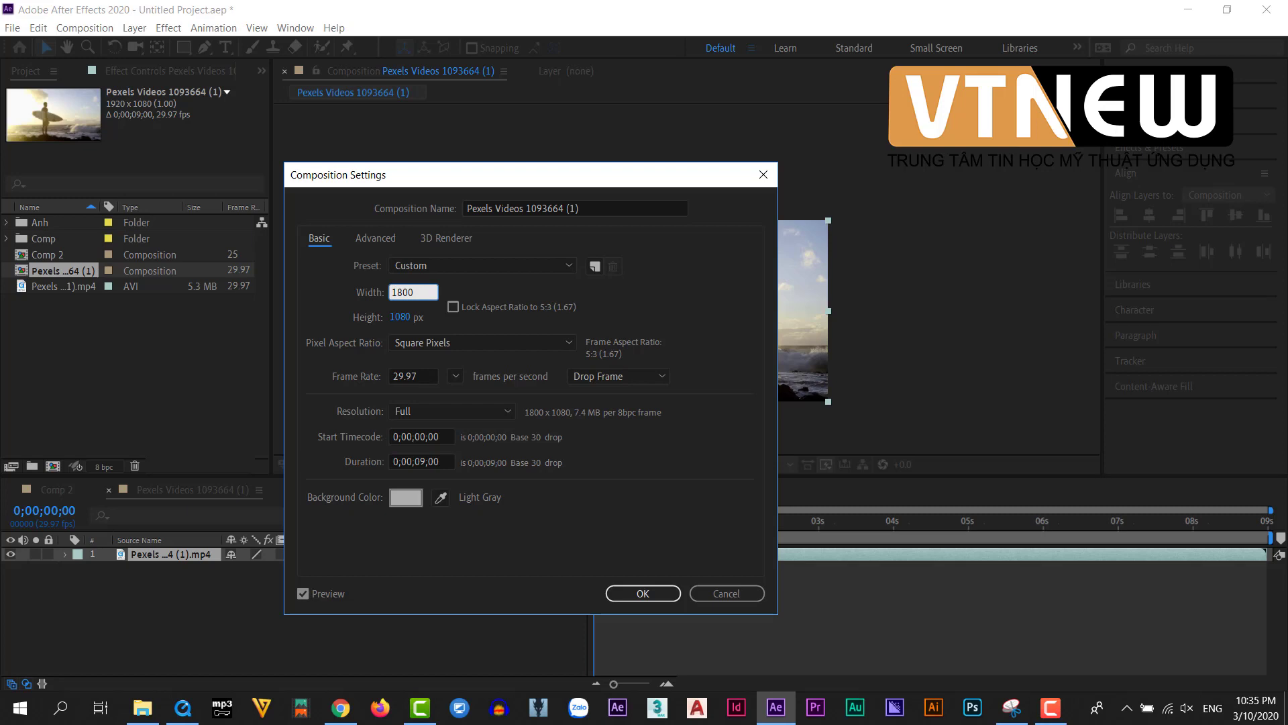
pyautogui.click(406, 317)
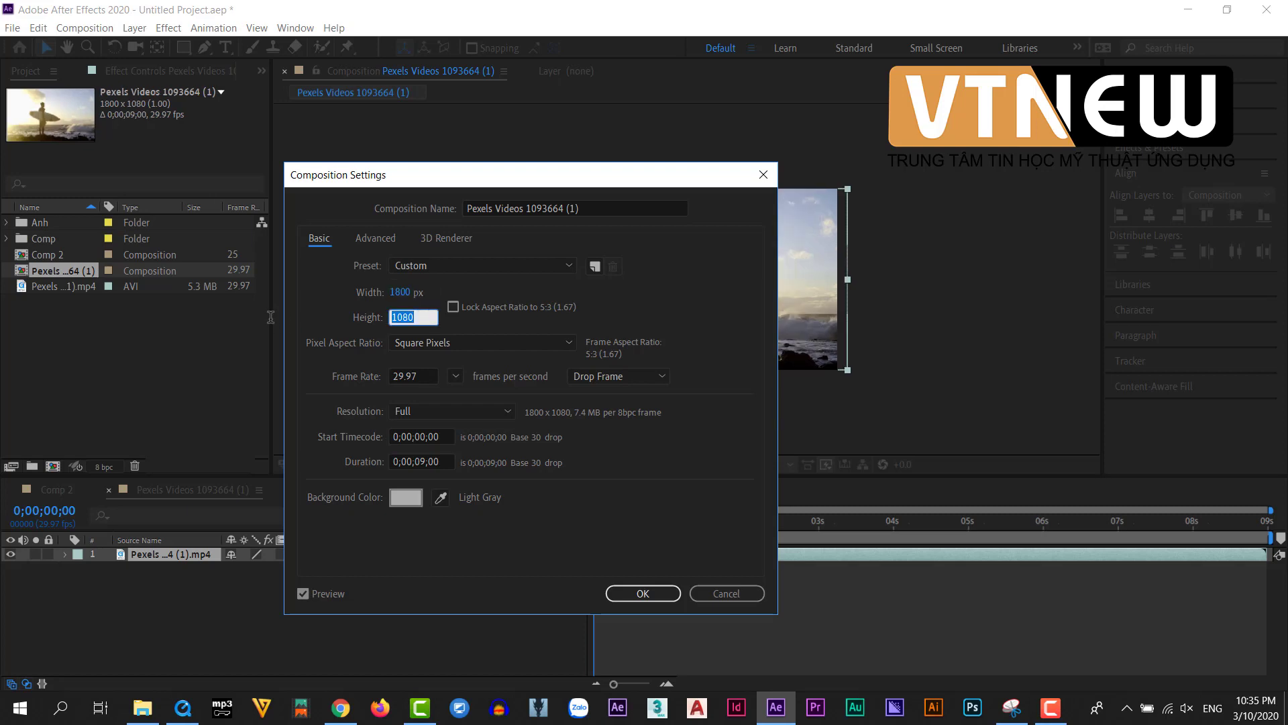
pyautogui.write('900')
pyautogui.press('Return')
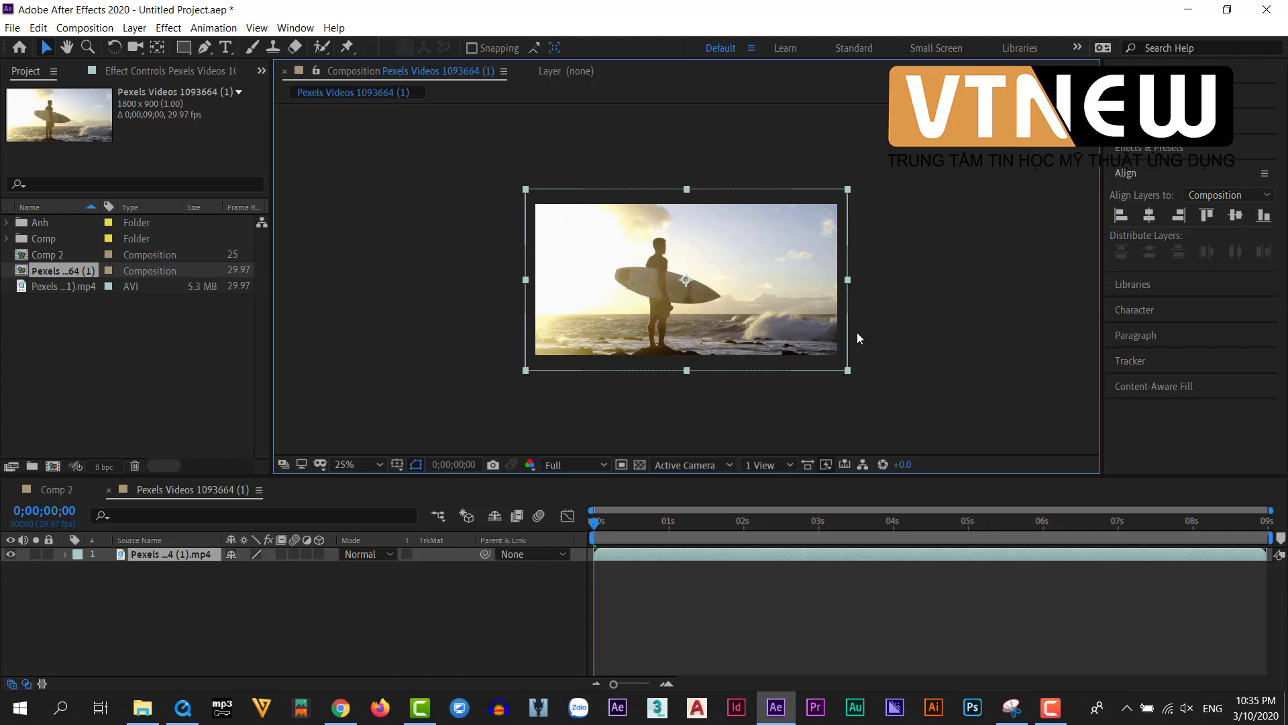
# Rename the surfing composition to Video and nest it as a layer in Comp 2.
pyautogui.click(888, 324)
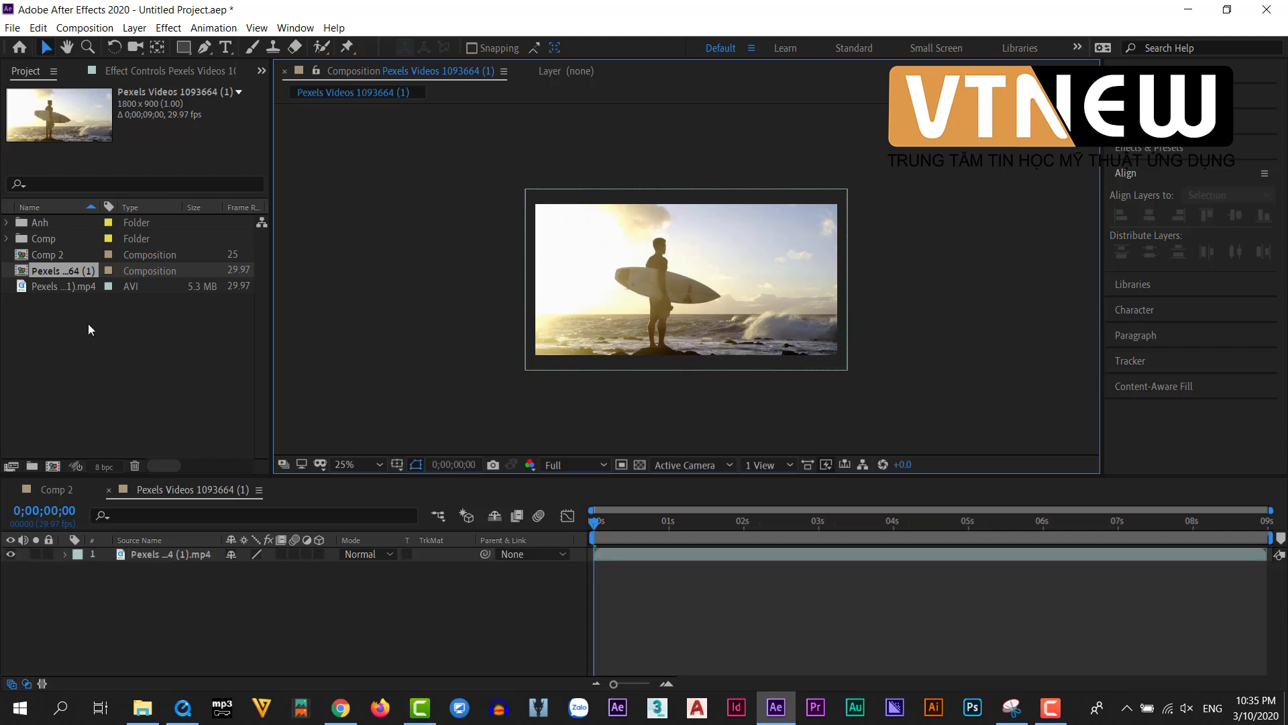
pyautogui.click(42, 273)
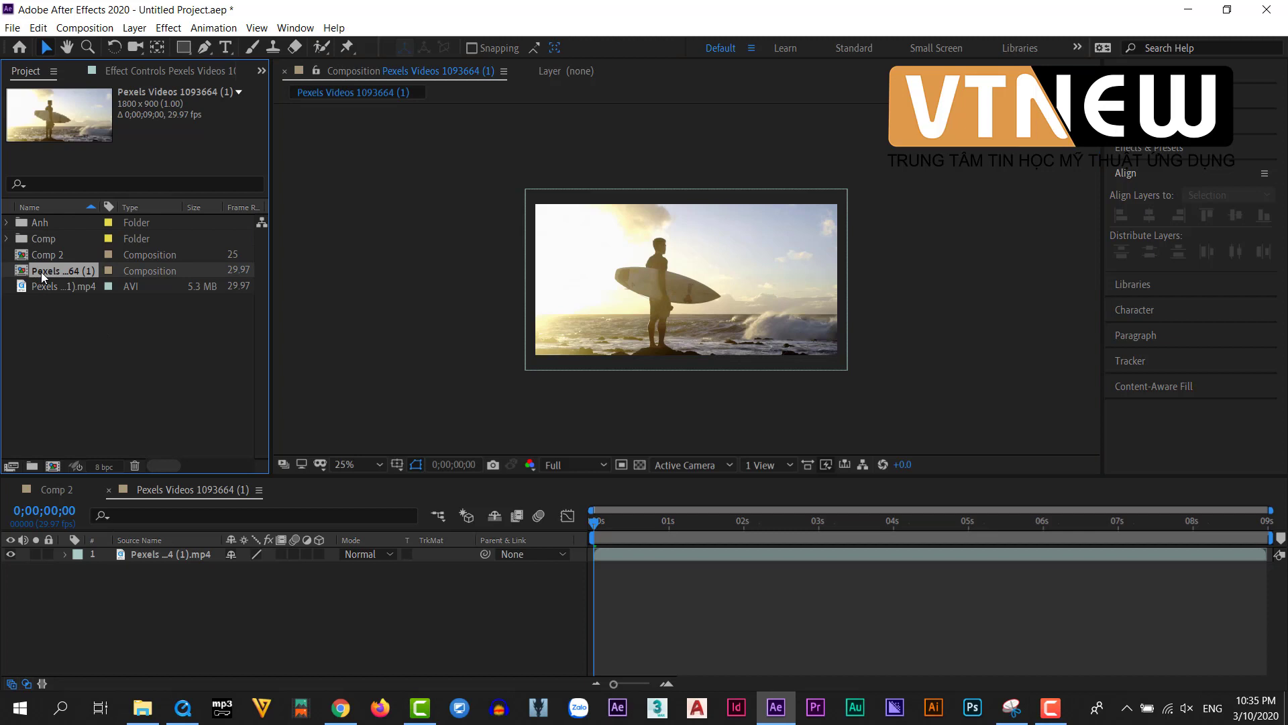
pyautogui.rightClick(42, 271)
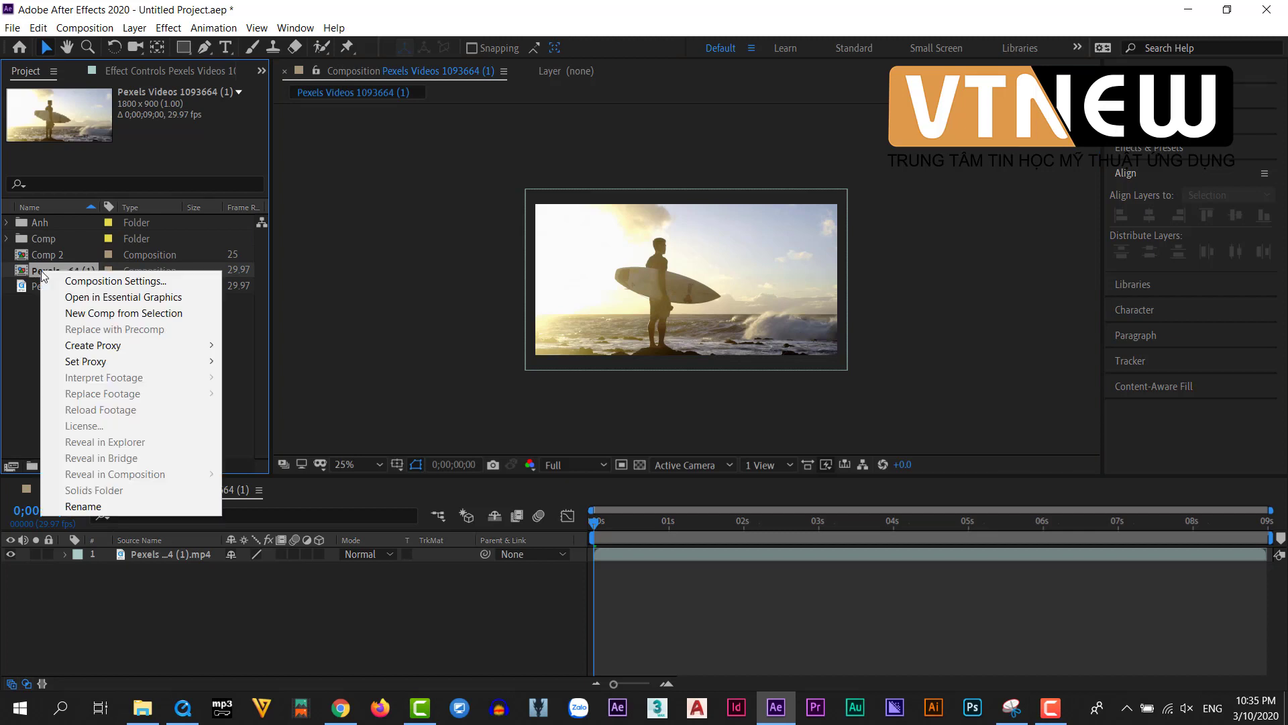
pyautogui.click(201, 507)
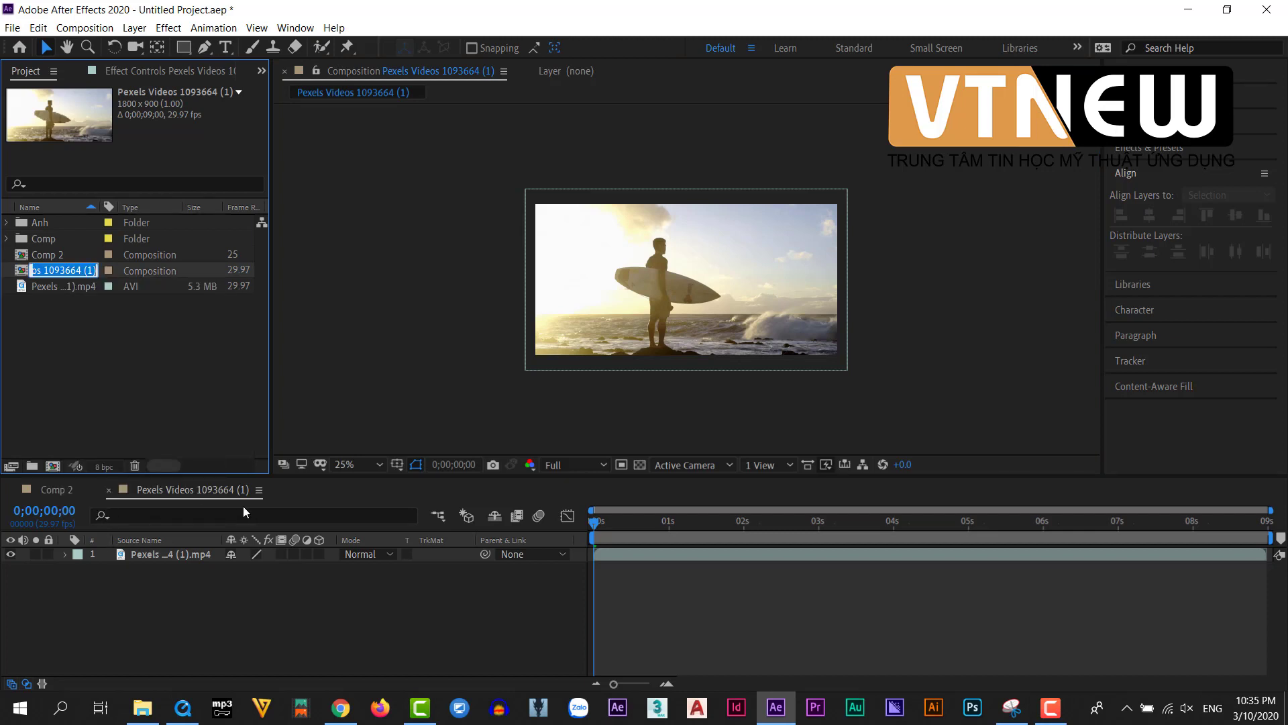
pyautogui.write('Video')
pyautogui.press('Return')
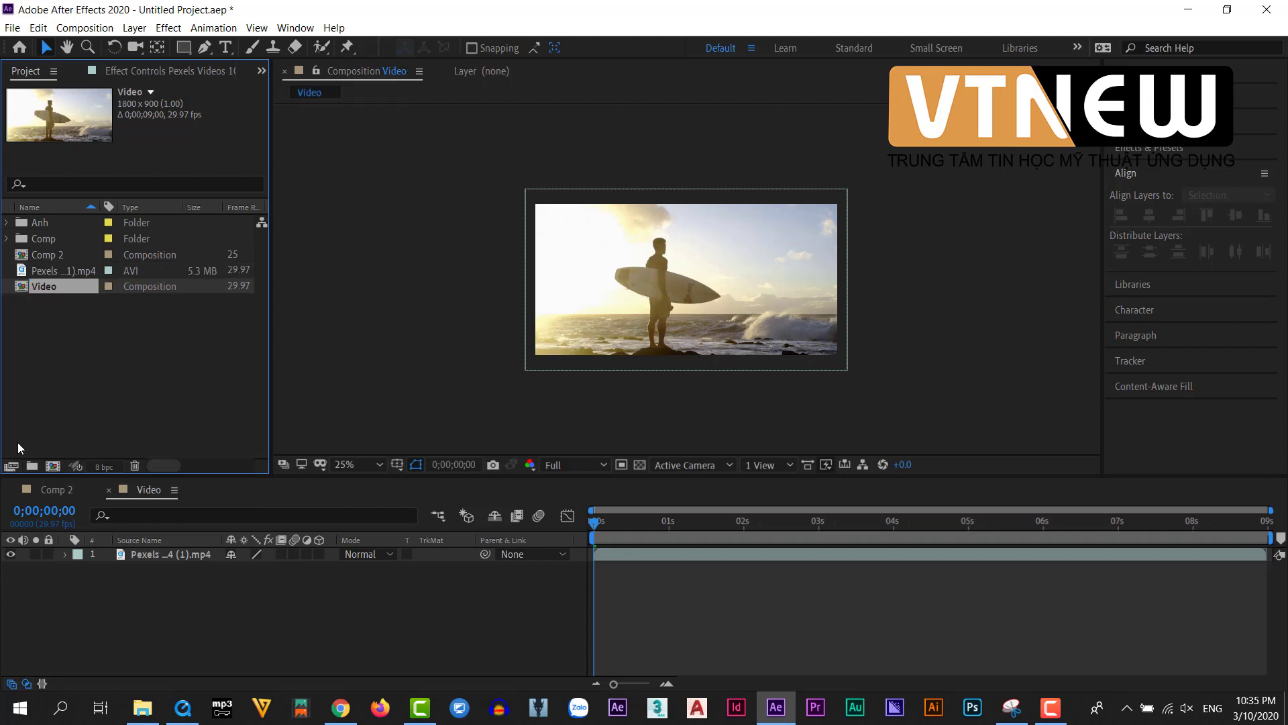
pyautogui.moveTo(41, 291); pyautogui.dragTo(42, 240)
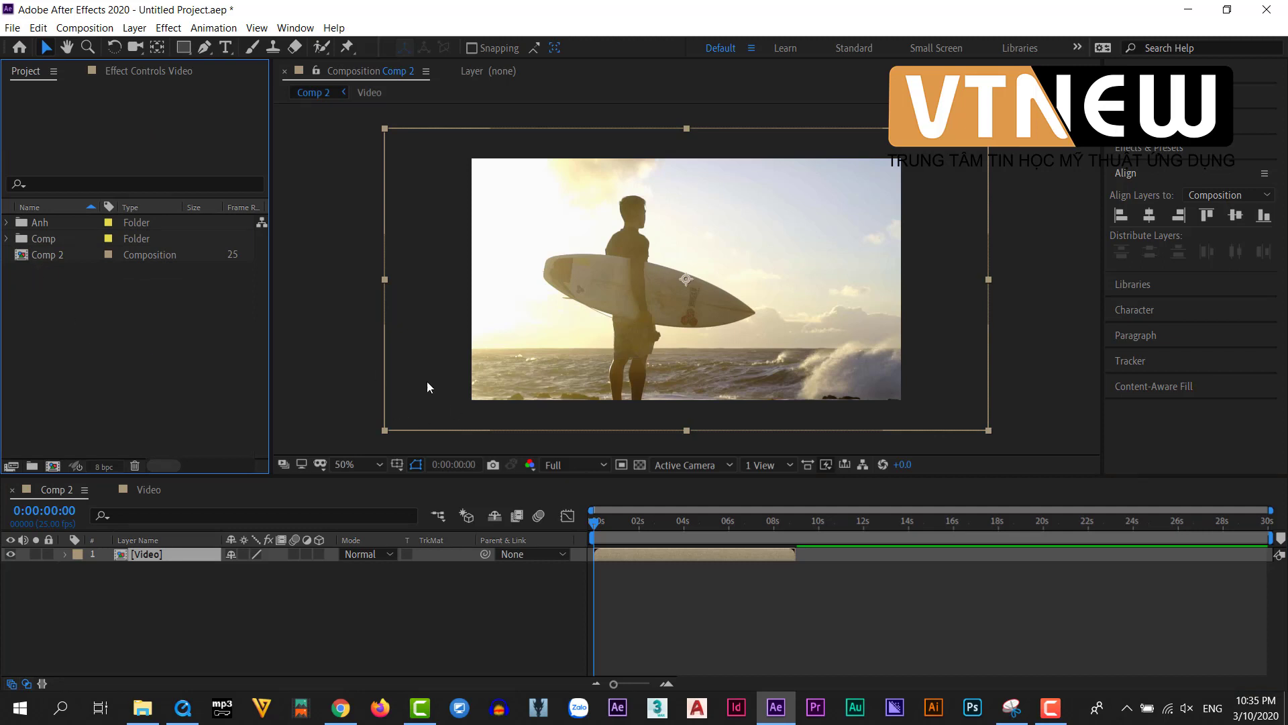
# Nudge the Video layer slightly left and scale it down to 94% to fit 1280×720.
pyautogui.moveTo(763, 372); pyautogui.dragTo(737, 369)
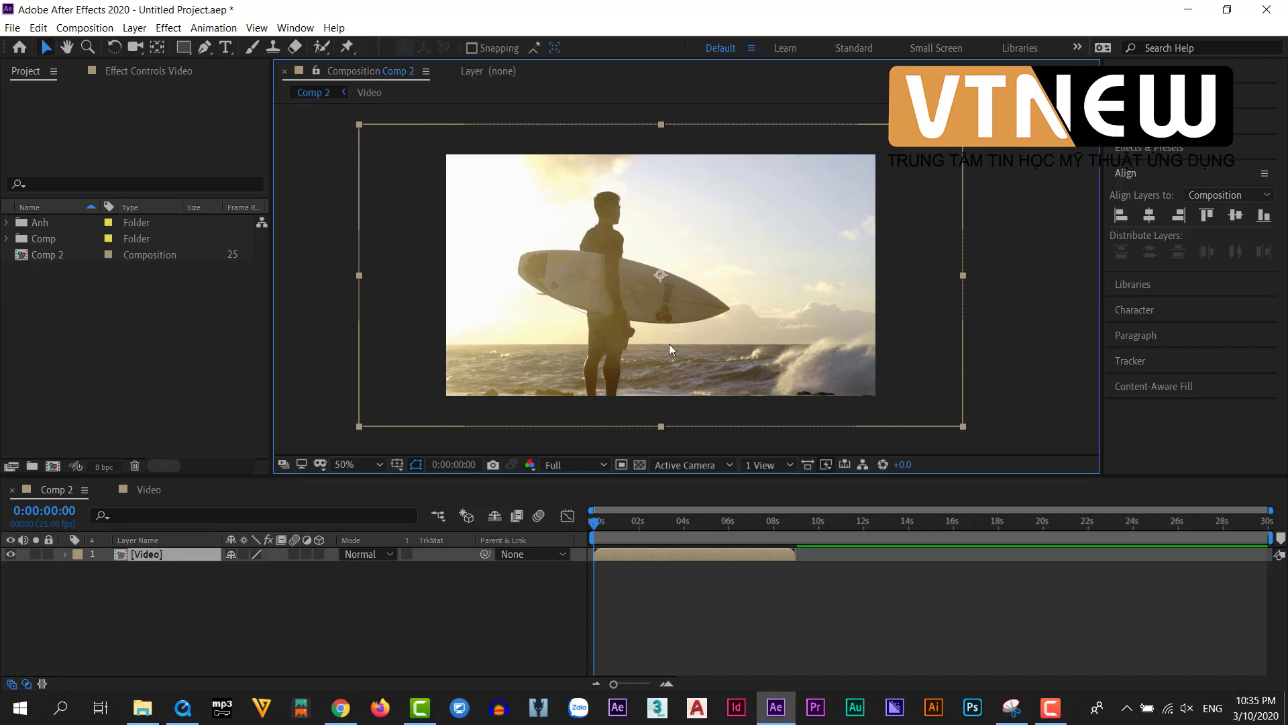
pyautogui.click(51, 257)
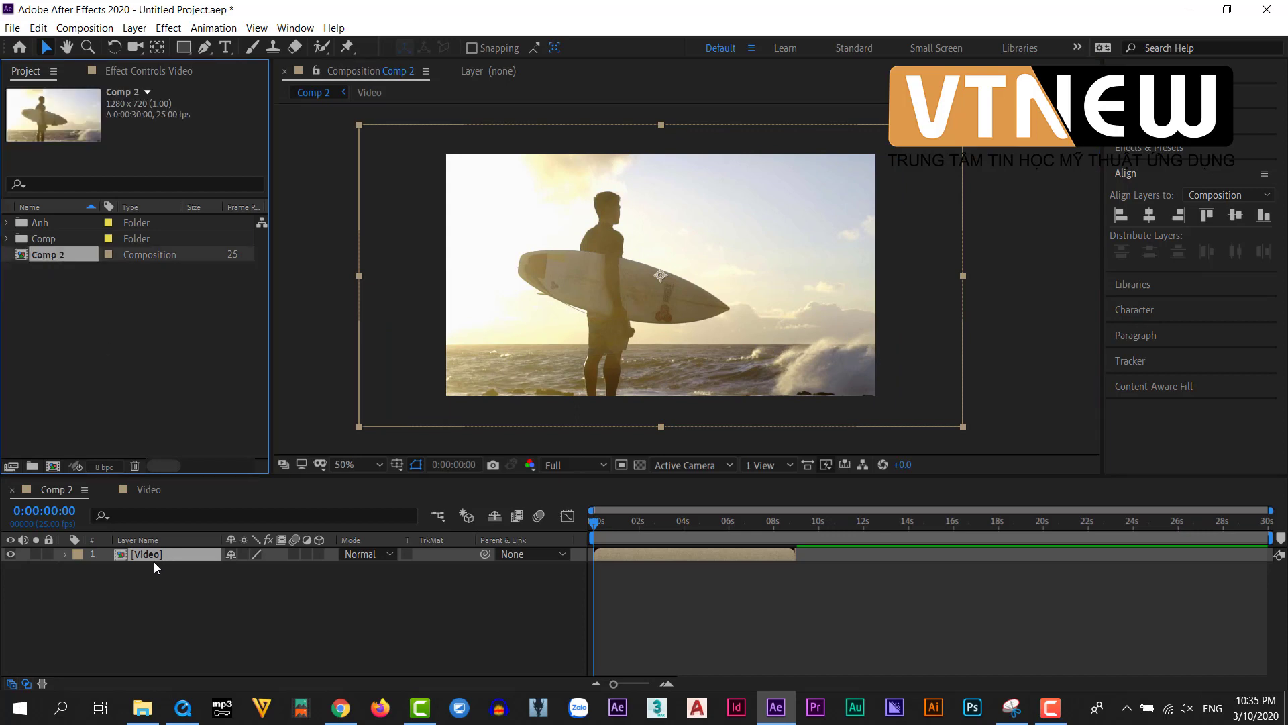
pyautogui.click(184, 542)
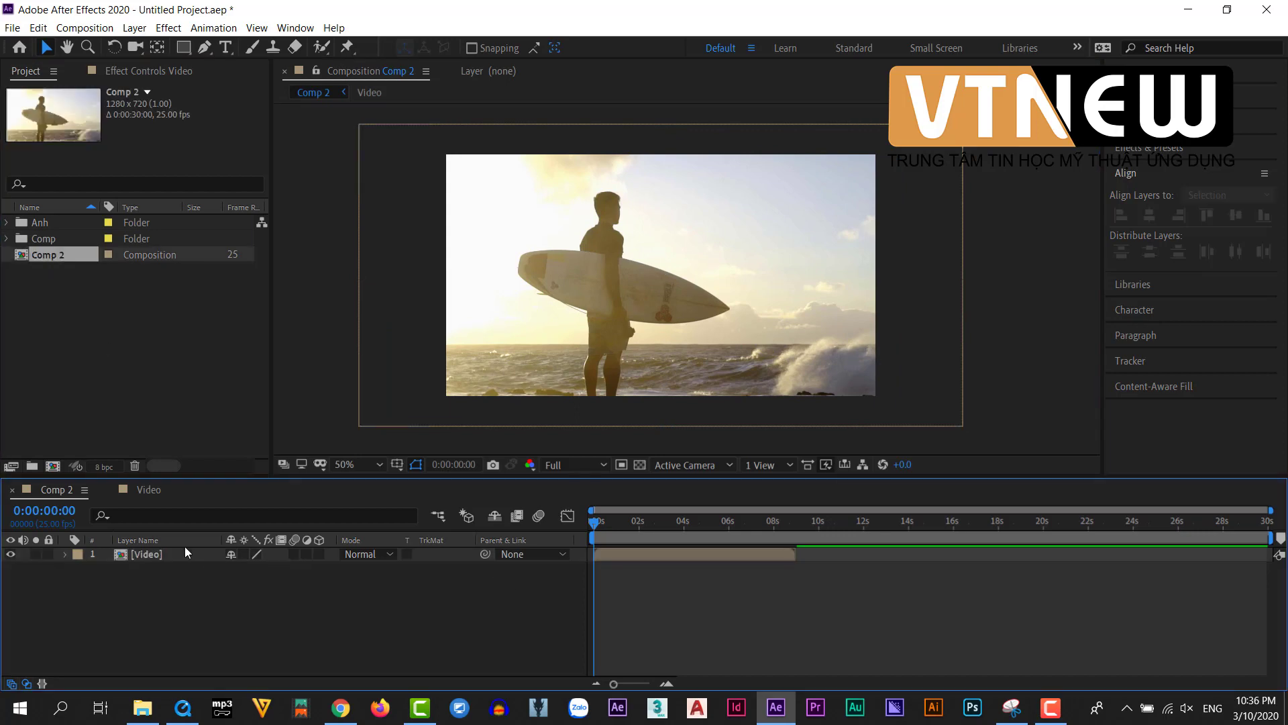
pyautogui.click(179, 554)
pyautogui.press('s')
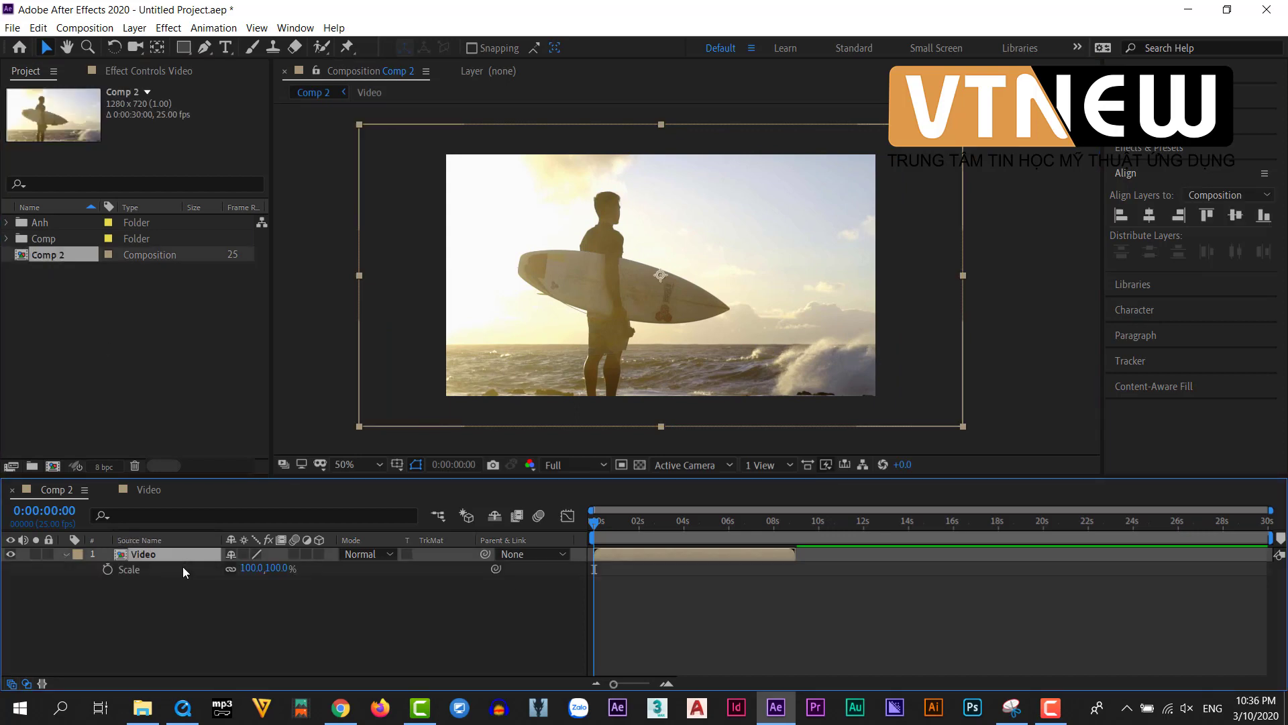
pyautogui.moveTo(261, 568); pyautogui.dragTo(236, 569)
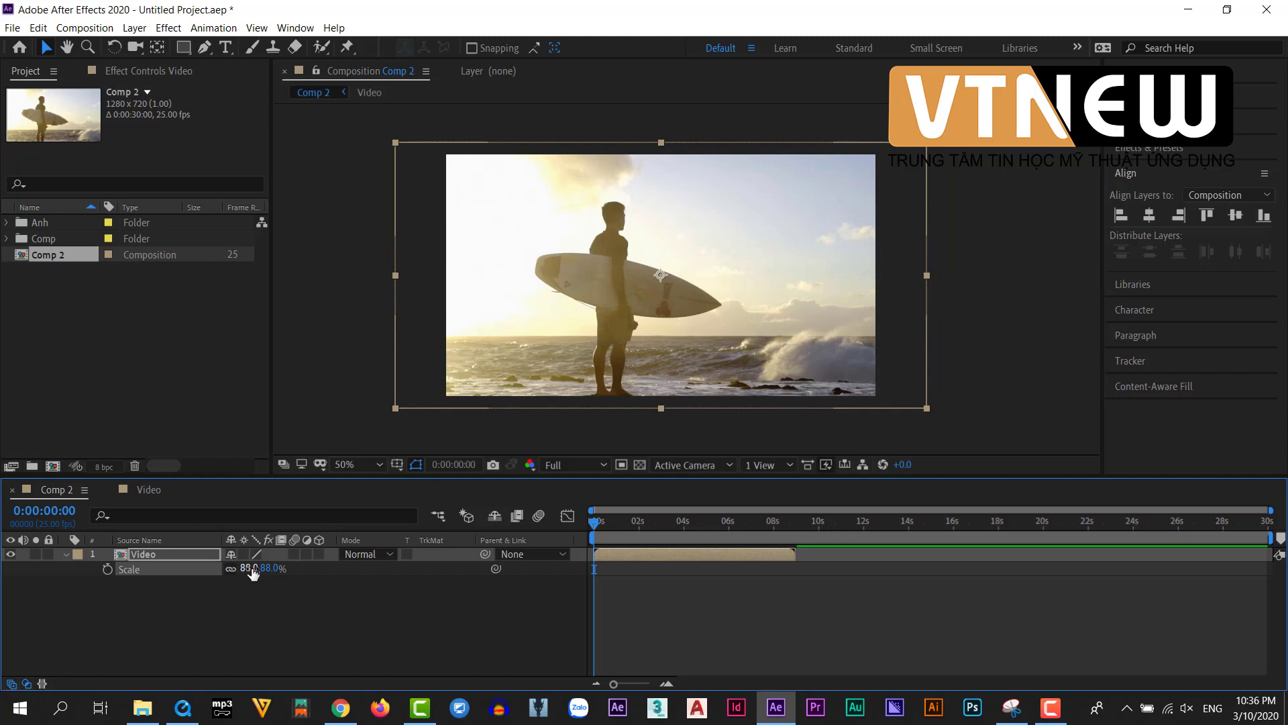
pyautogui.moveTo(245, 569); pyautogui.dragTo(255, 569)
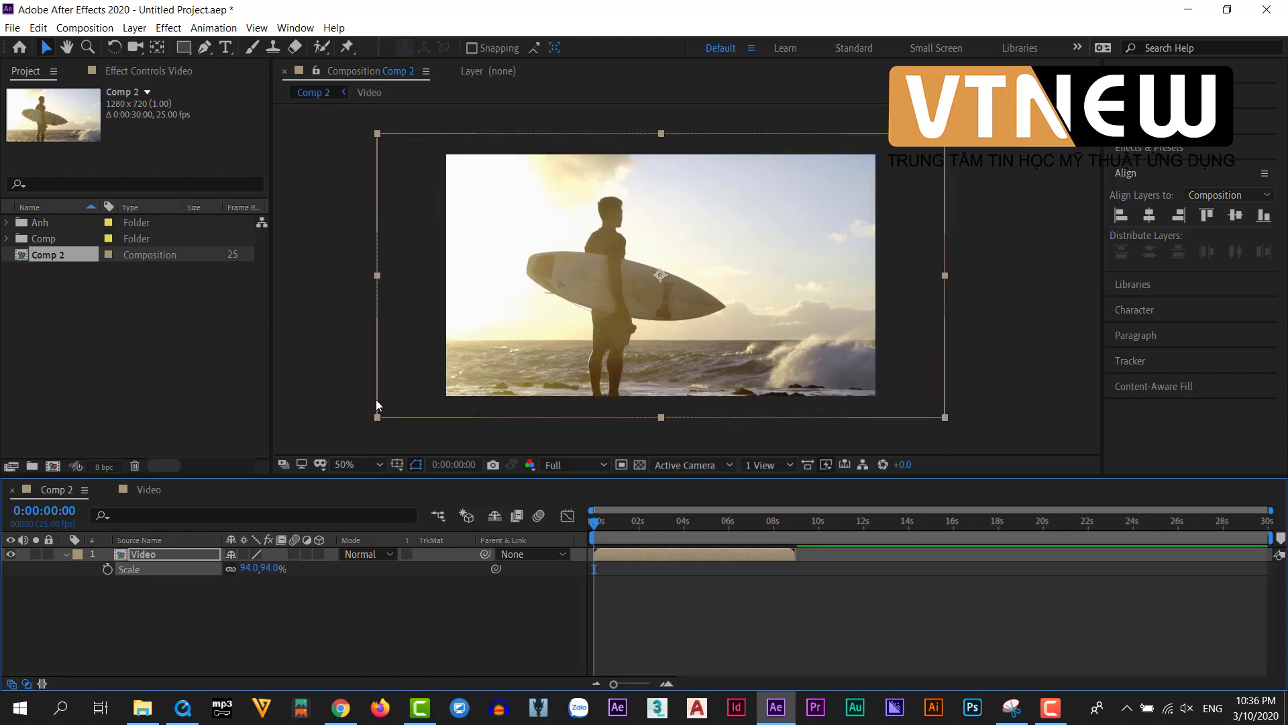
pyautogui.click(744, 612)
pyautogui.click(743, 555)
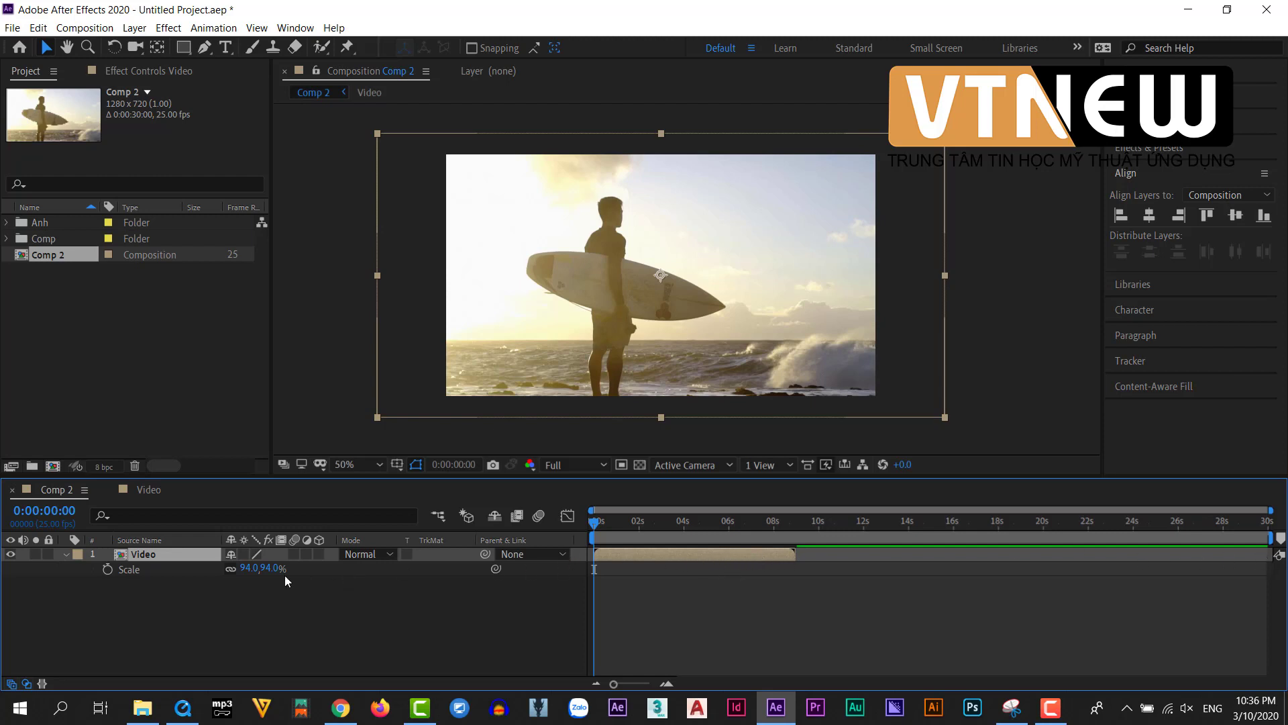
# Enable Time Remapping on the Video layer and add a Time Remap keyframe at 4 seconds.
pyautogui.rightClick(642, 553)
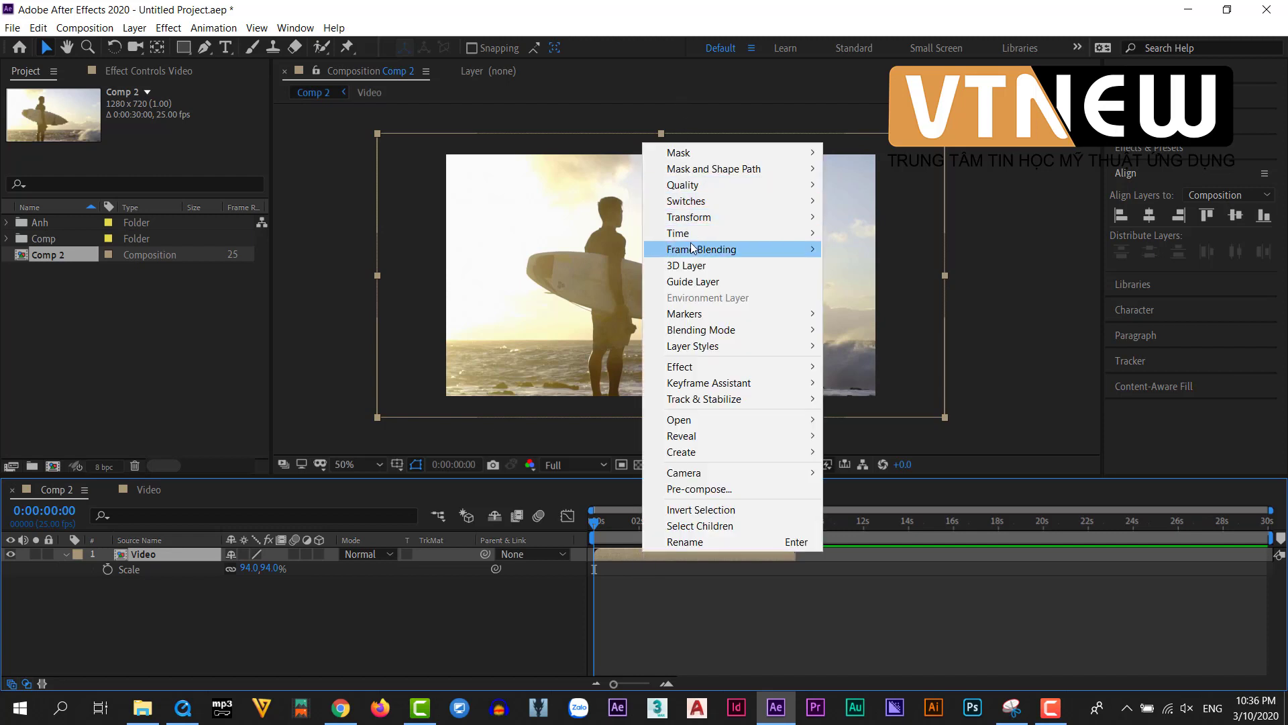
pyautogui.moveTo(685, 233)
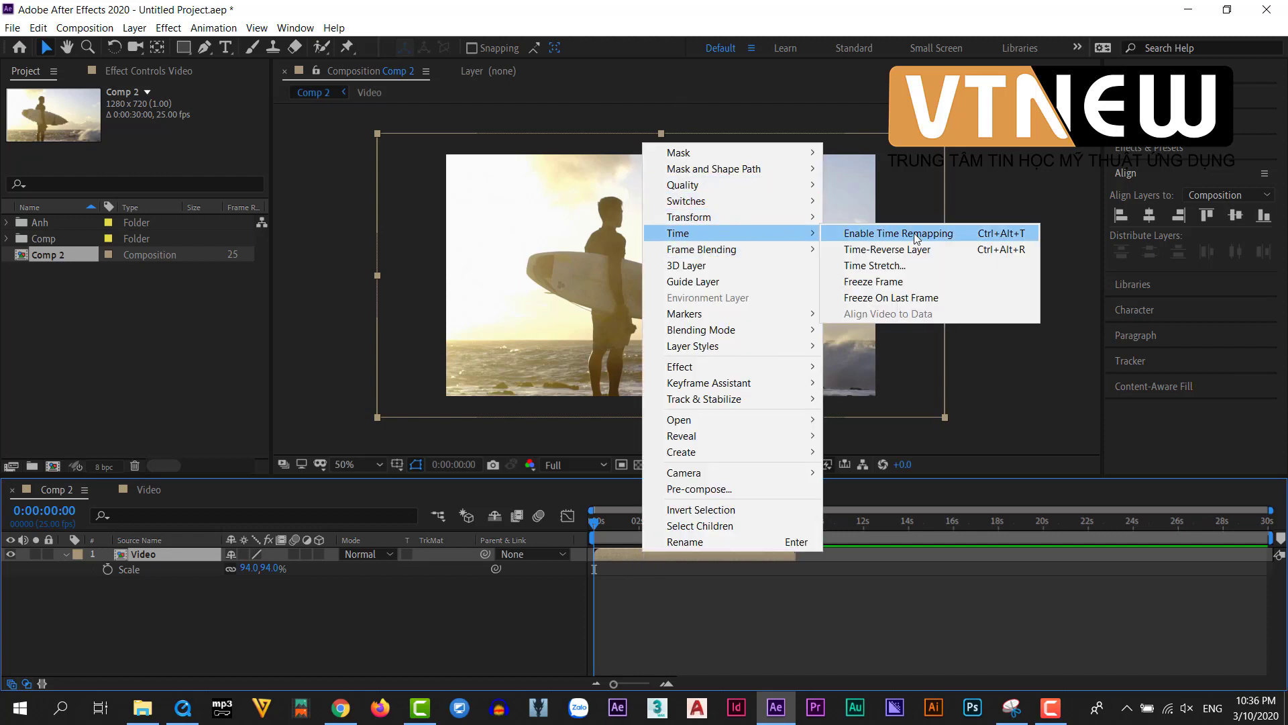
pyautogui.click(969, 234)
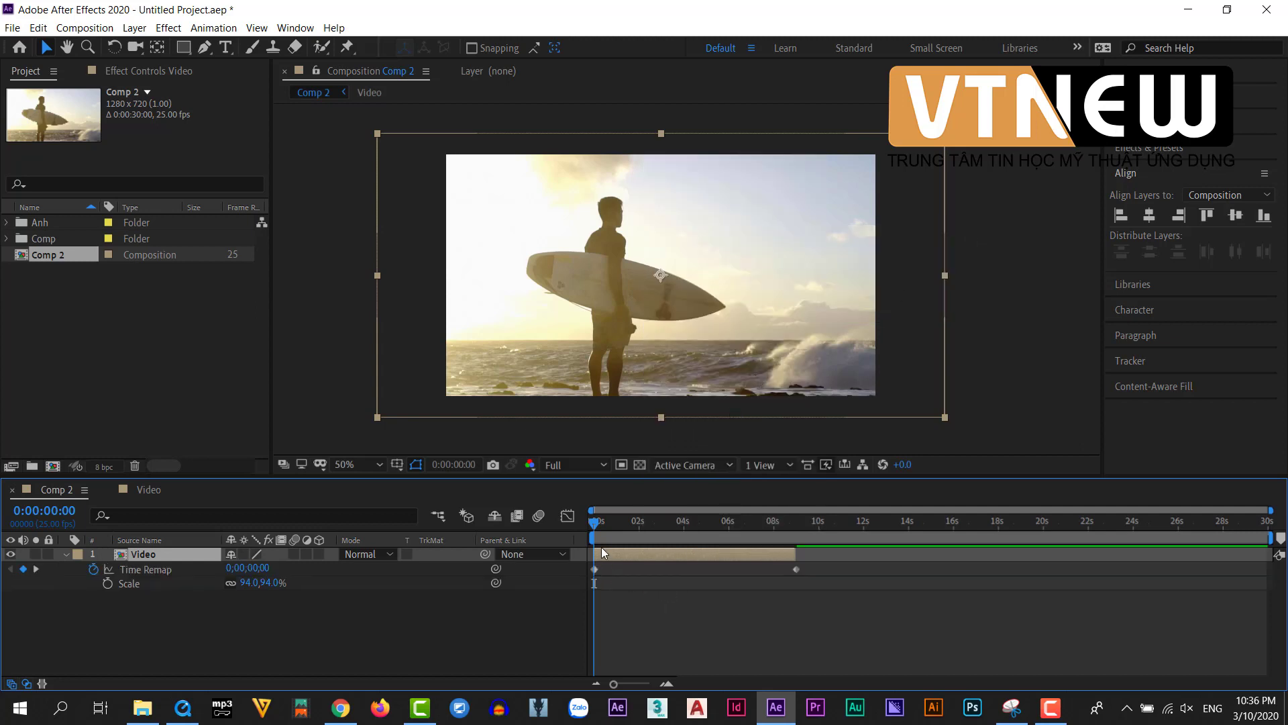
pyautogui.moveTo(594, 524); pyautogui.dragTo(683, 535)
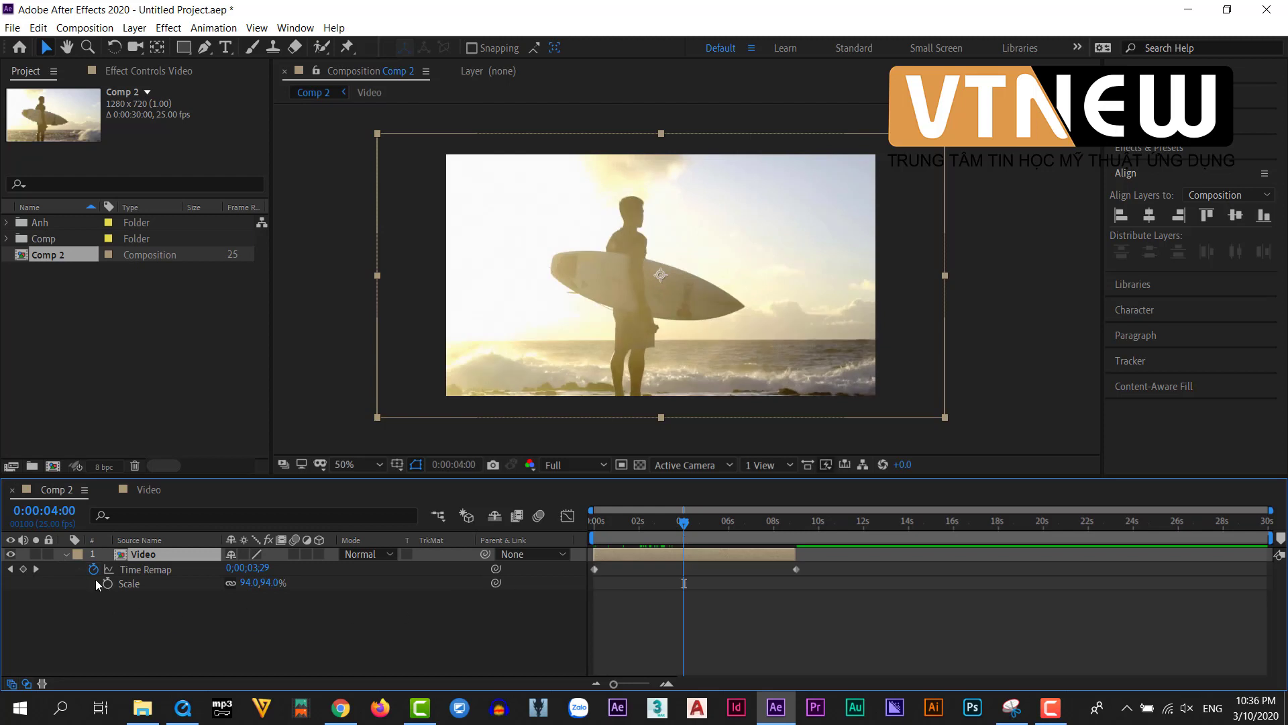
pyautogui.click(23, 570)
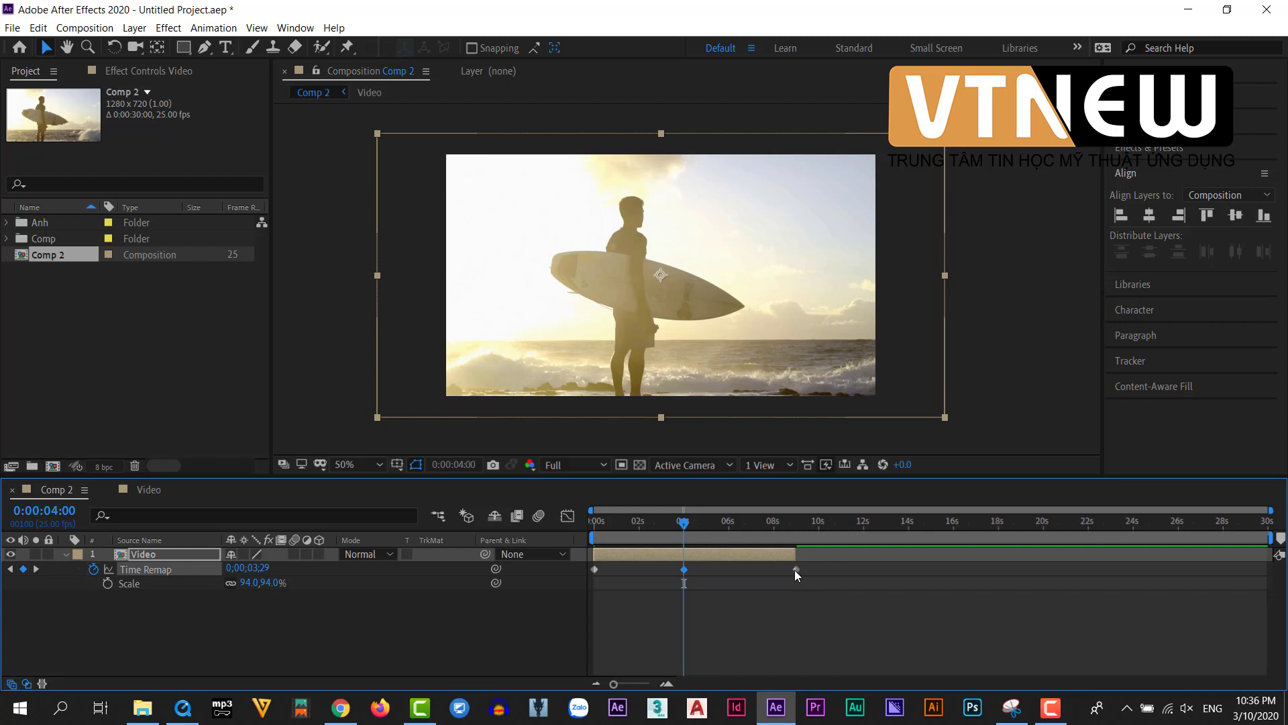
# Push the end keyframe past the comp end, extend the layer to 30 seconds, and preview.
pyautogui.moveTo(794, 570); pyautogui.dragTo(894, 568)
pyautogui.moveTo(1216, 578); pyautogui.dragTo(1285, 588)
pyautogui.moveTo(803, 554); pyautogui.dragTo(1275, 567)
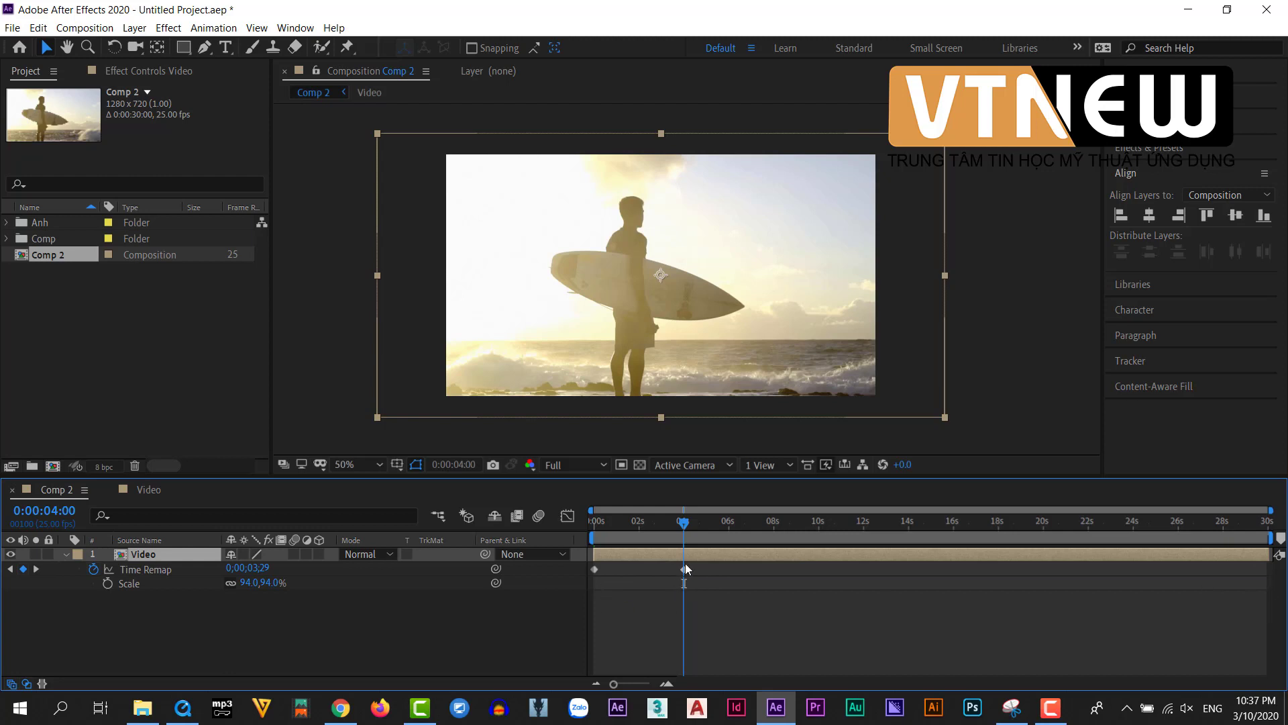
pyautogui.moveTo(683, 522); pyautogui.dragTo(579, 535)
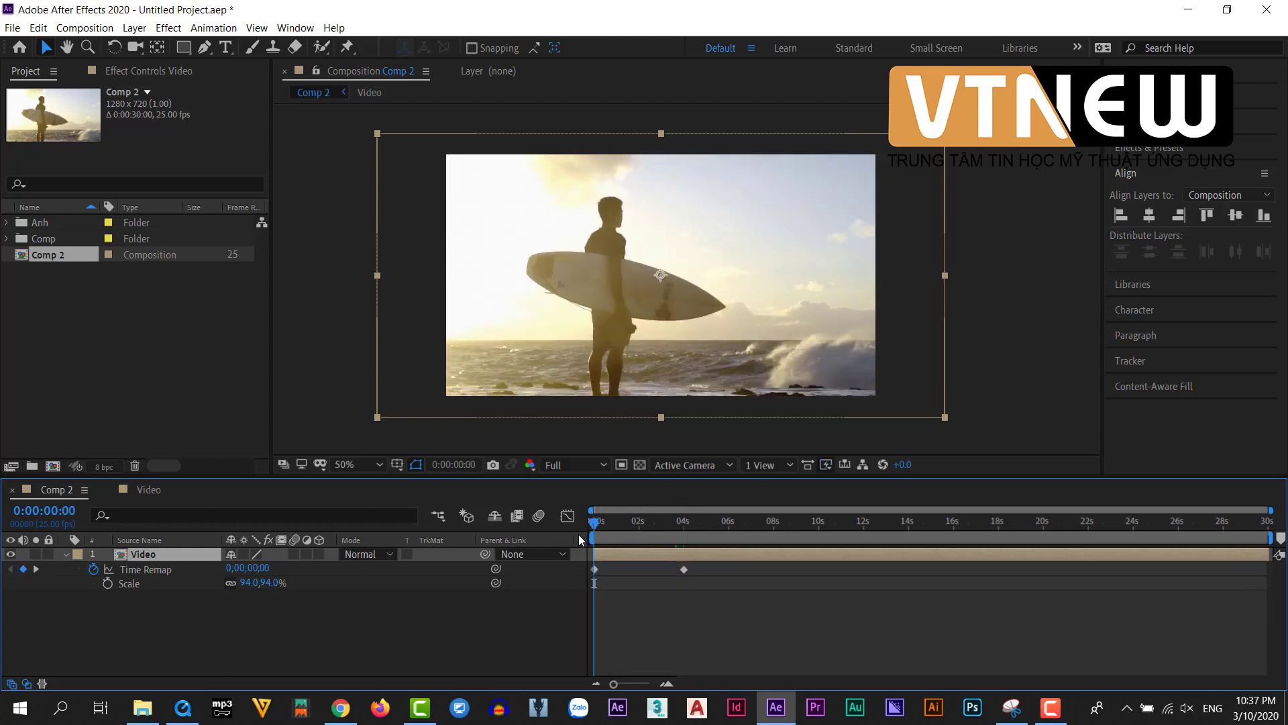
pyautogui.press('space')
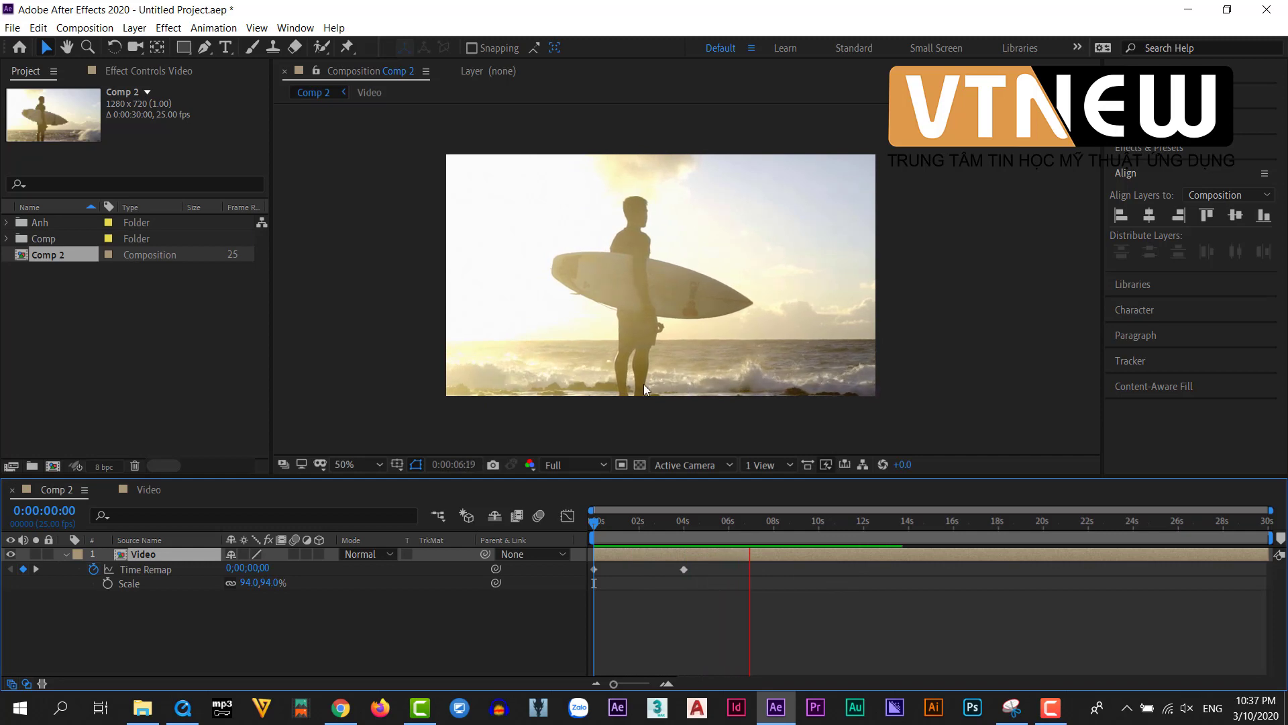
# Replay the Comp 2 preview from the start, then collapse the Video layer's properties.
pyautogui.press('space')
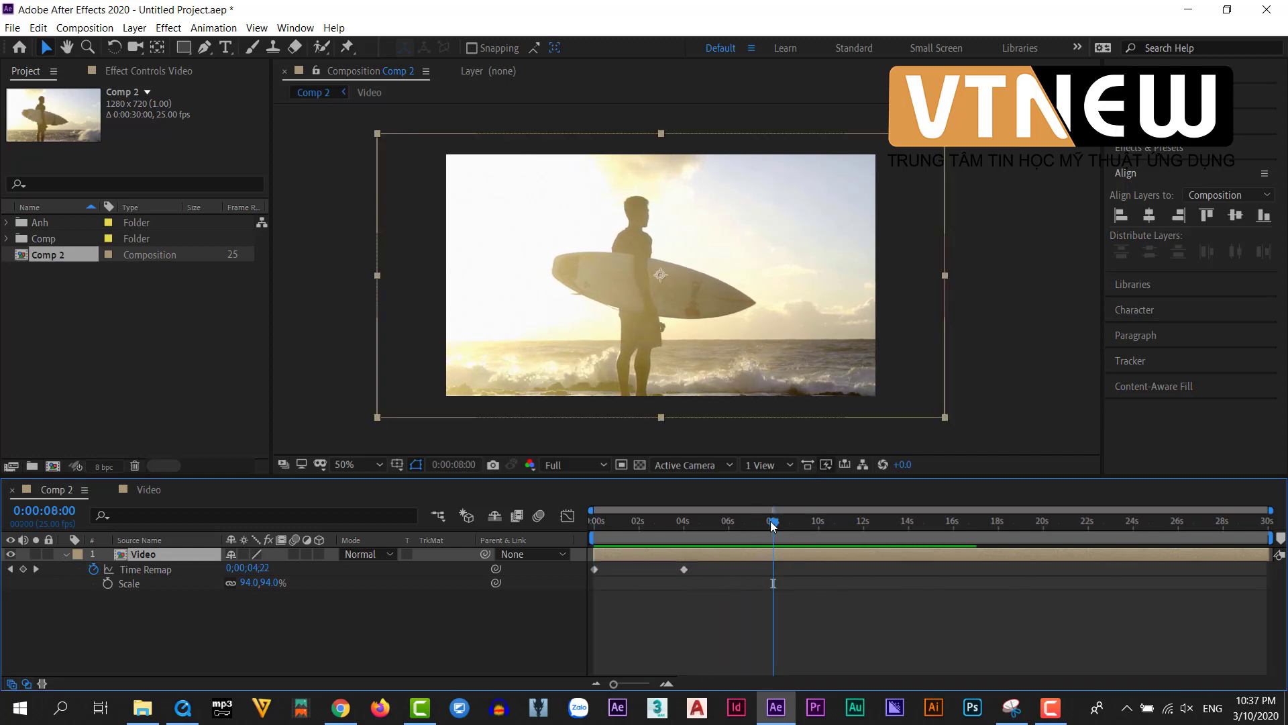
pyautogui.moveTo(765, 521); pyautogui.dragTo(573, 551)
pyautogui.press('space')
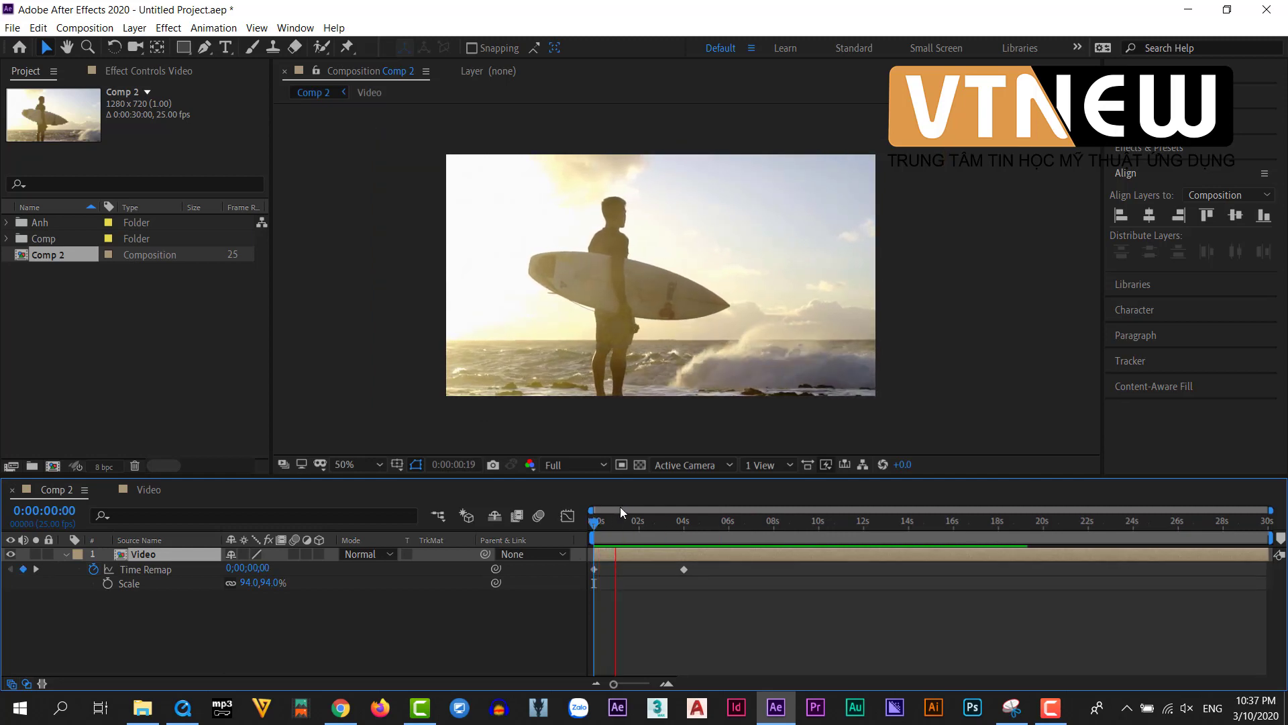
pyautogui.press('space')
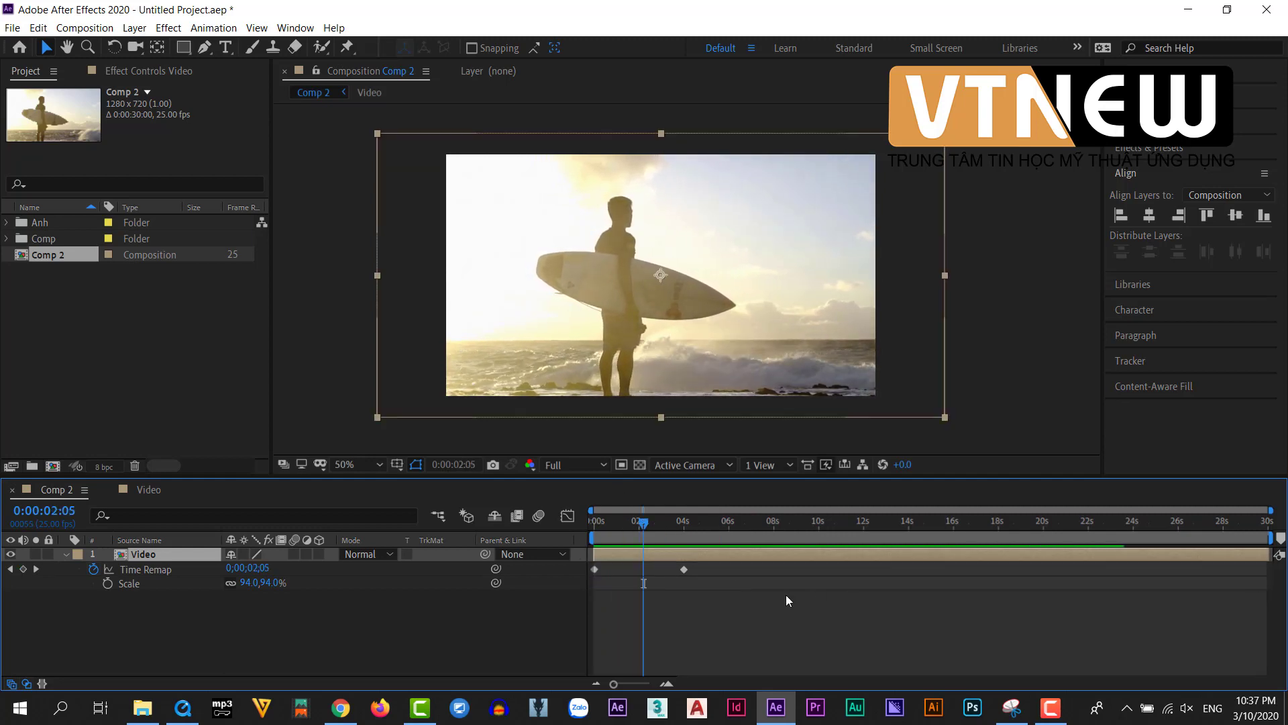
pyautogui.click(66, 554)
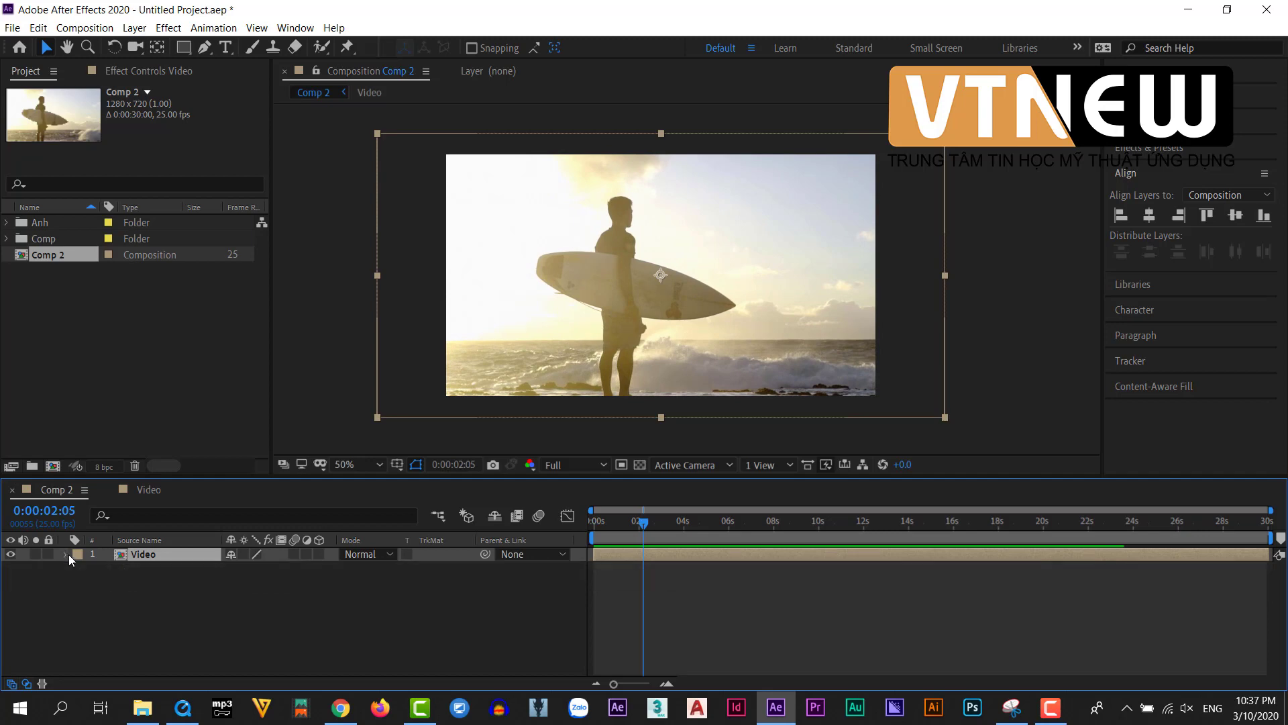
pyautogui.click(110, 375)
pyautogui.click(57, 487)
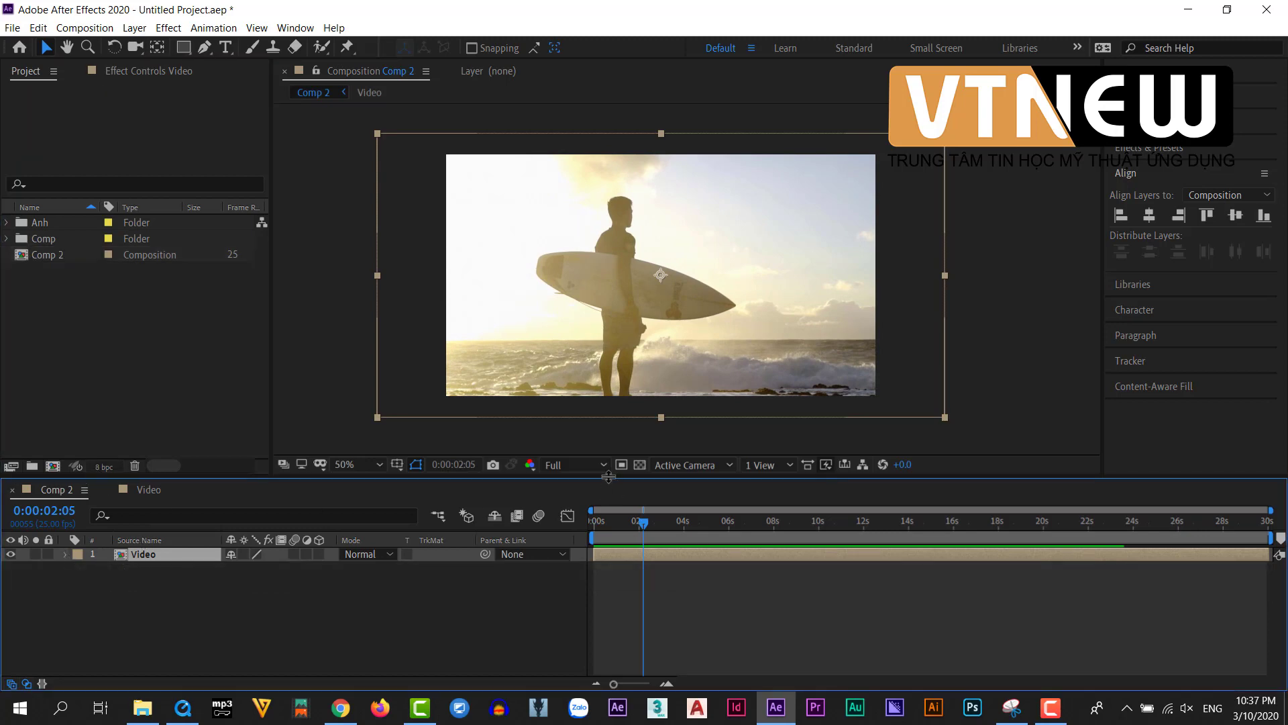
pyautogui.moveTo(638, 525); pyautogui.dragTo(594, 552)
# Rename Comp 2 to Comp 1.
pyautogui.rightClick(46, 252)
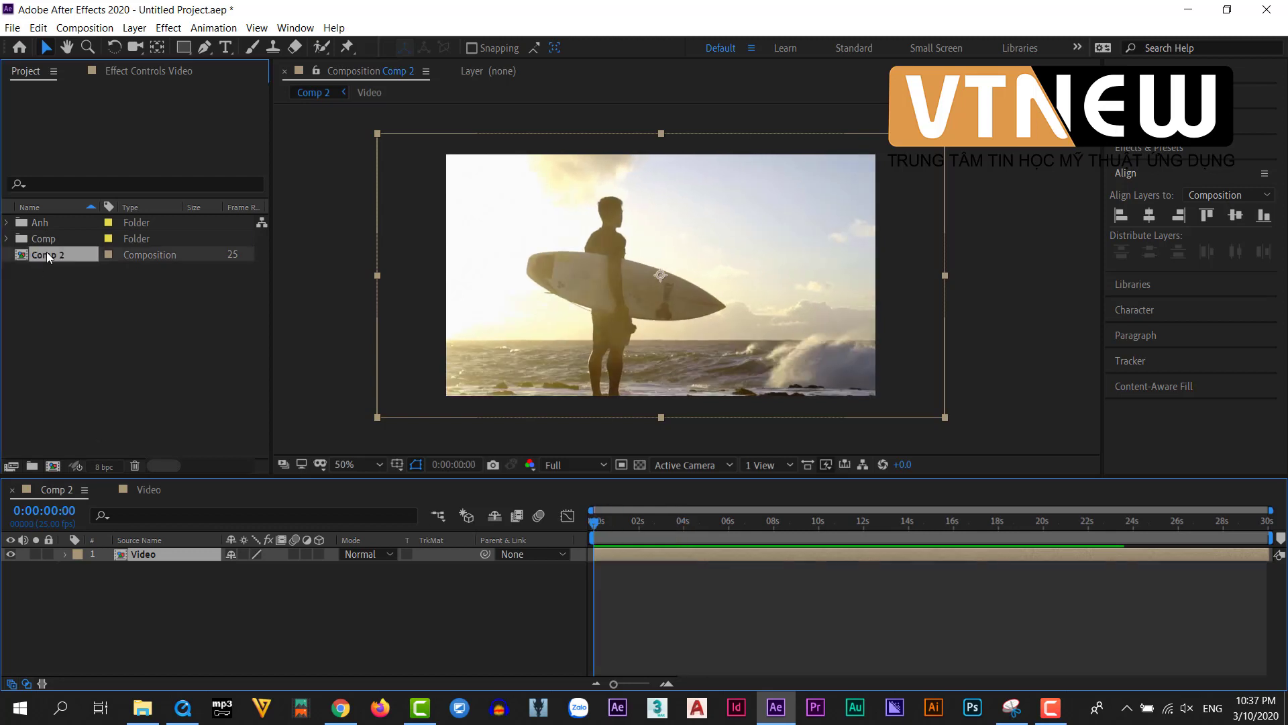
pyautogui.click(88, 487)
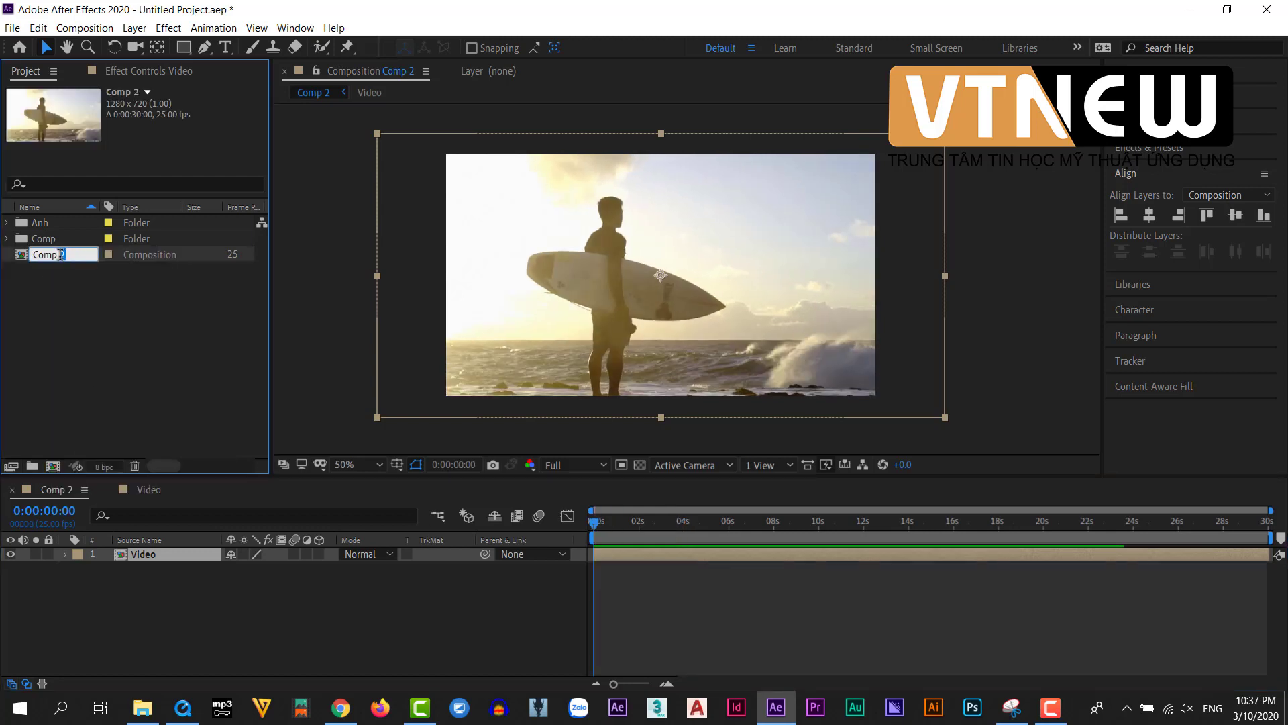
pyautogui.write('1')
pyautogui.press('Return')
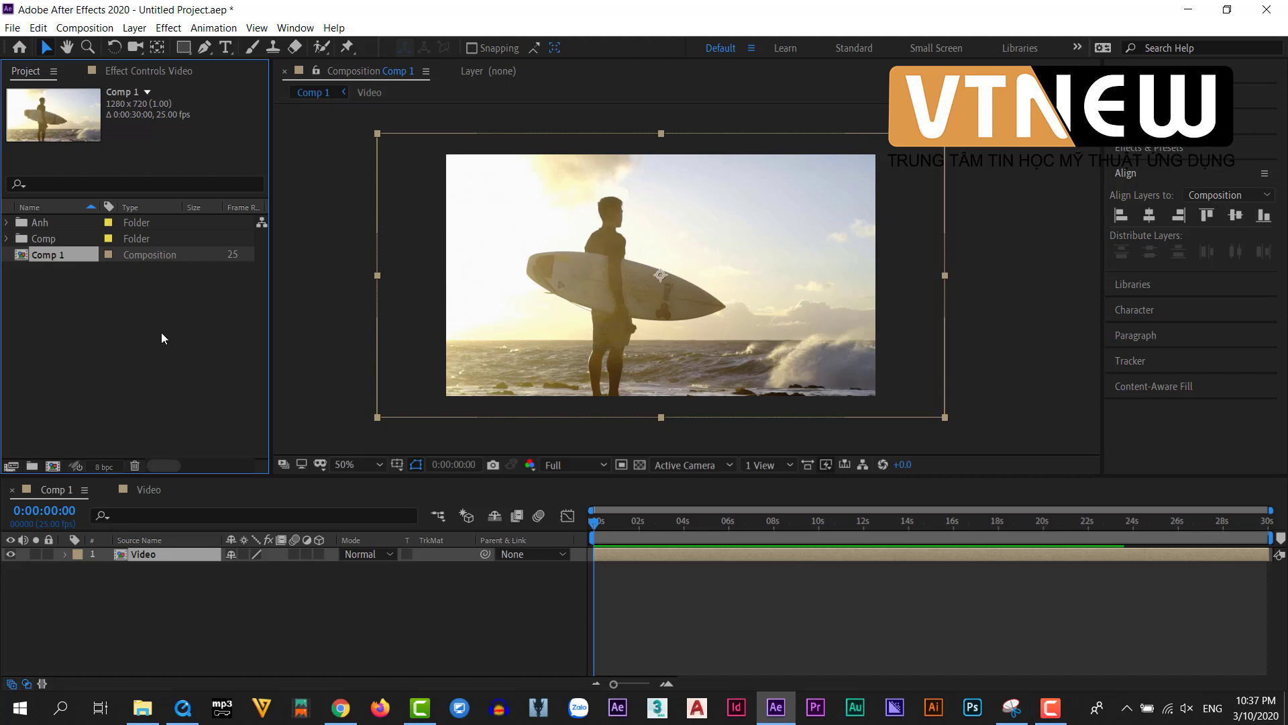
pyautogui.click(103, 346)
# Preview the composition, then set the current time to 0:00:02:02.
pyautogui.moveTo(601, 520)
pyautogui.mouseDown()
pyautogui.moveTo(690, 531)
pyautogui.moveTo(591, 537)
pyautogui.mouseUp()
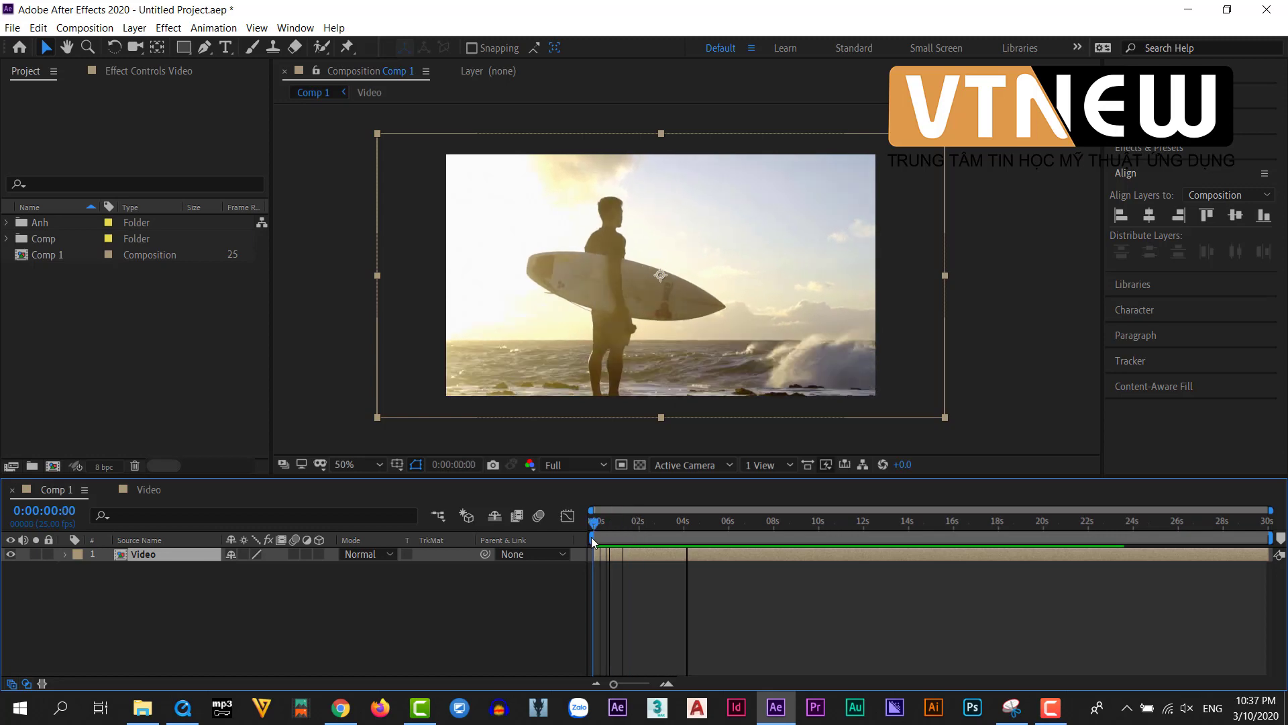
pyautogui.press('space')
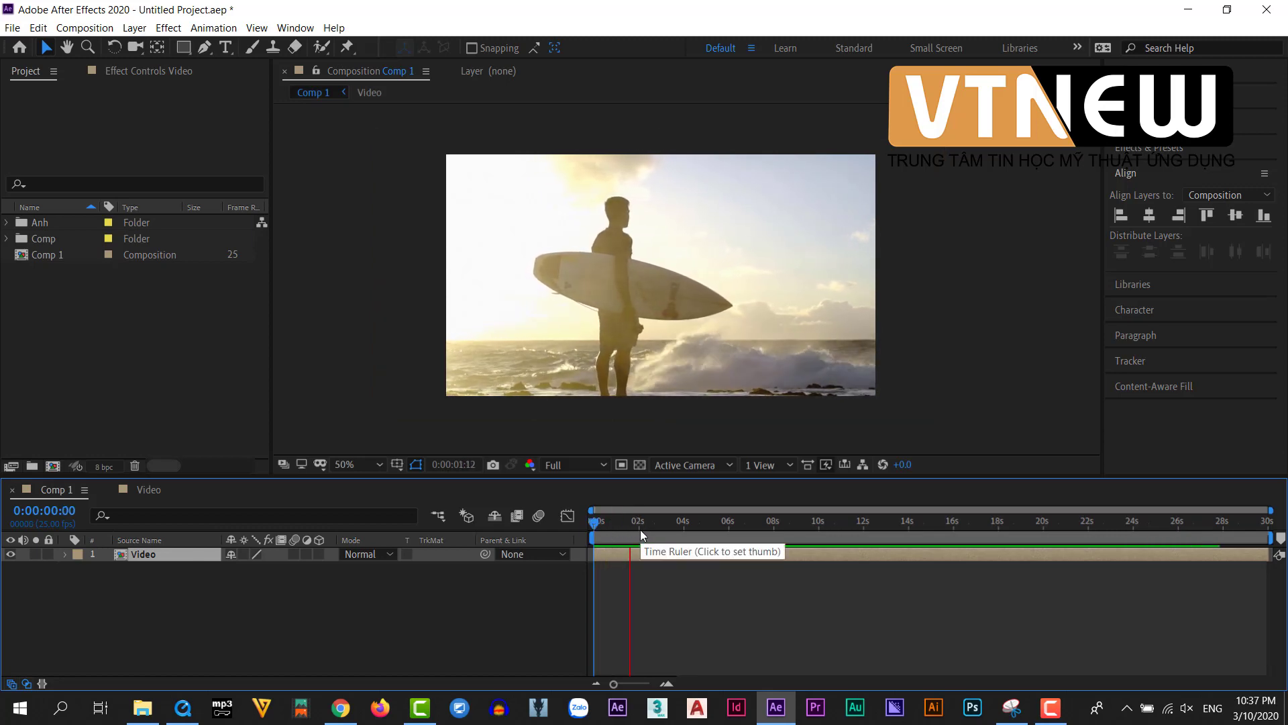
pyautogui.press('space')
pyautogui.moveTo(643, 525); pyautogui.dragTo(641, 525)
# Keyframe the Video layer's Scale from 94% at 0:00:02:02 down to 30% at 0:00:04:00.
pyautogui.press('s')
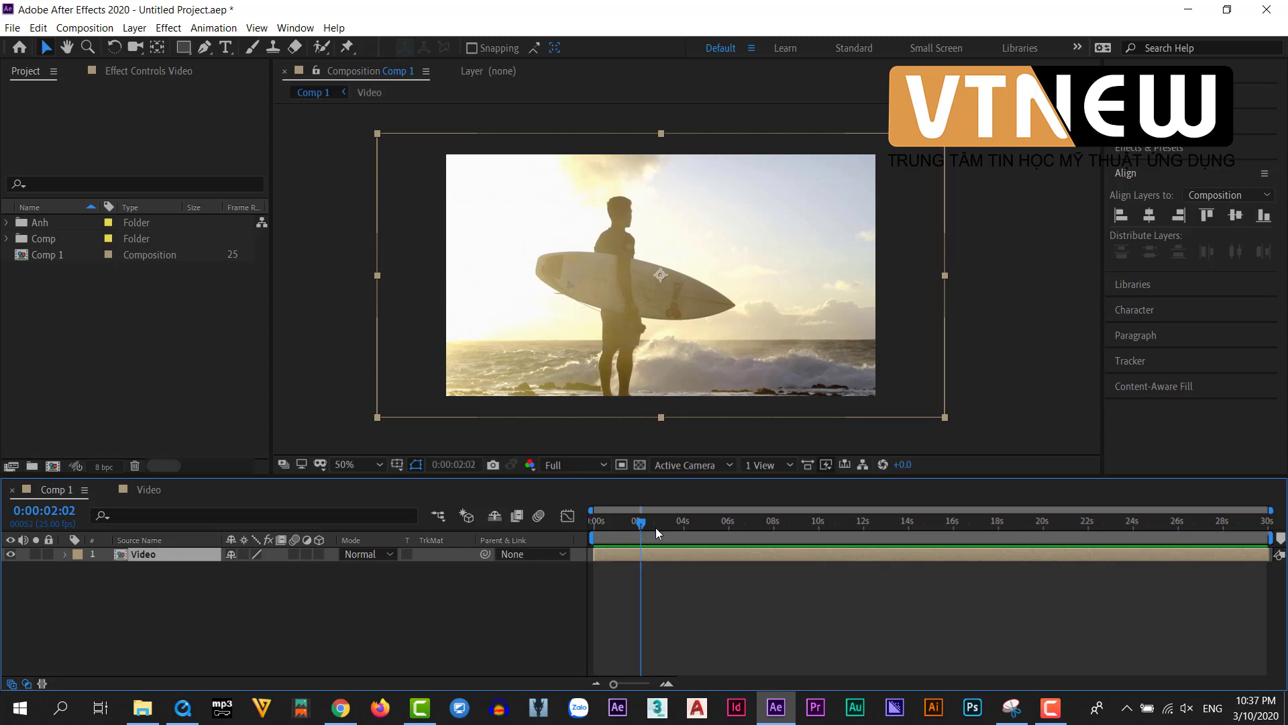
pyautogui.click(108, 569)
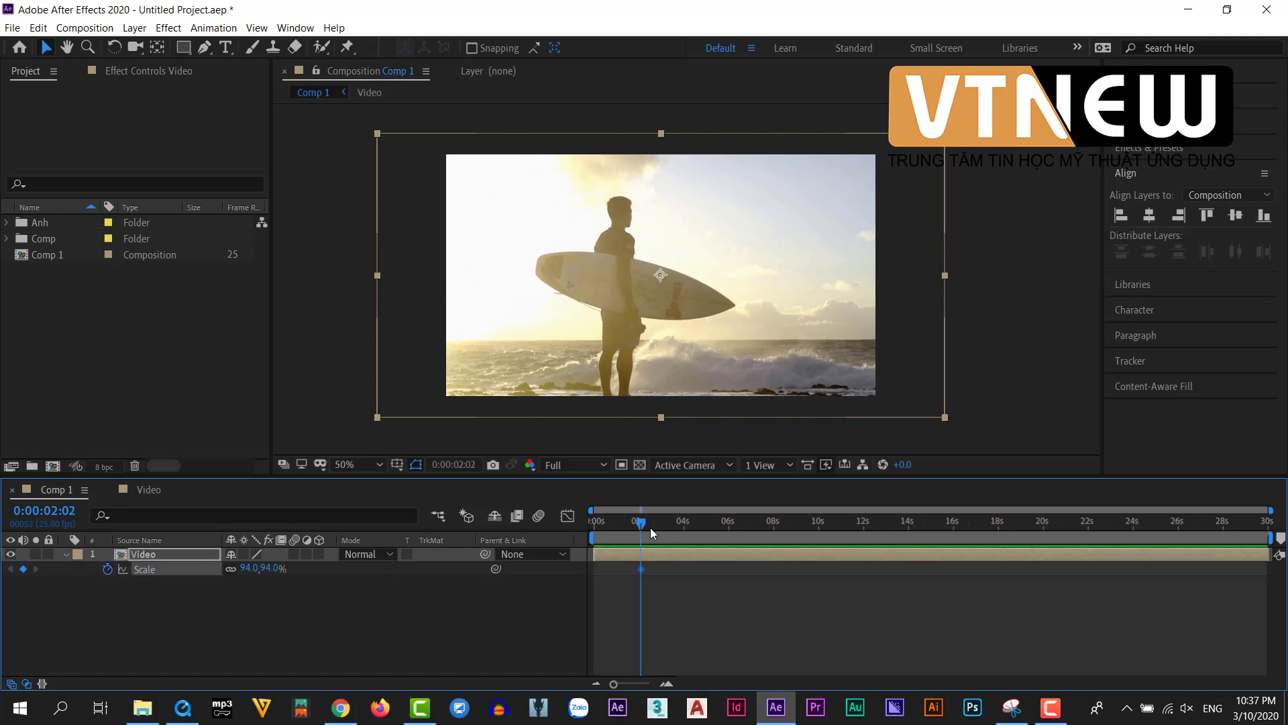
pyautogui.moveTo(640, 527); pyautogui.dragTo(682, 526)
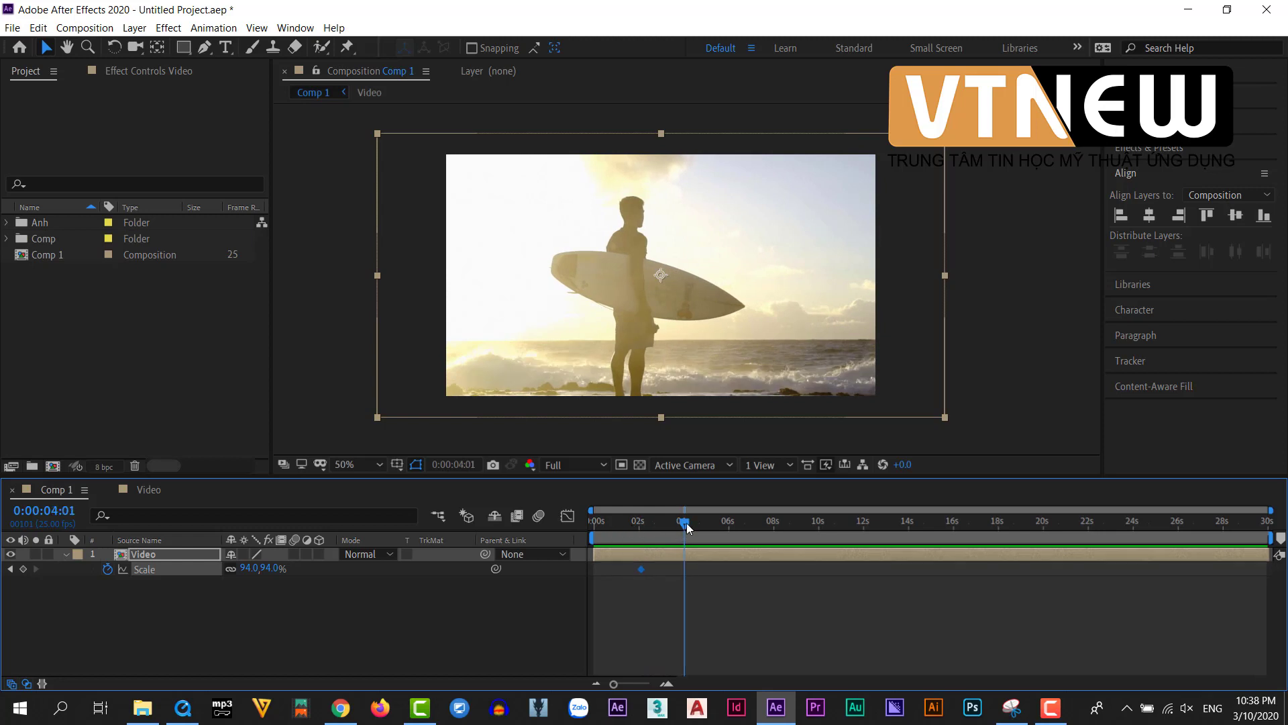
pyautogui.moveTo(639, 527); pyautogui.dragTo(686, 534)
pyautogui.moveTo(265, 576); pyautogui.dragTo(193, 572)
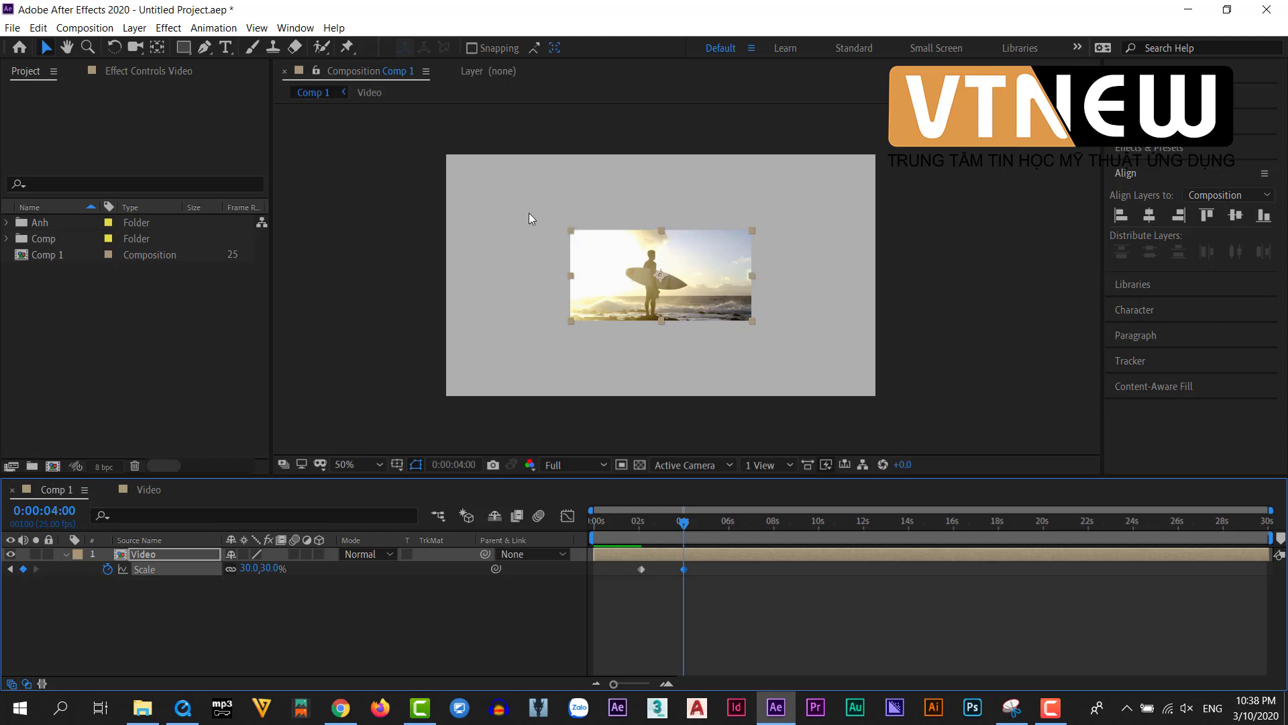
pyautogui.click(695, 380)
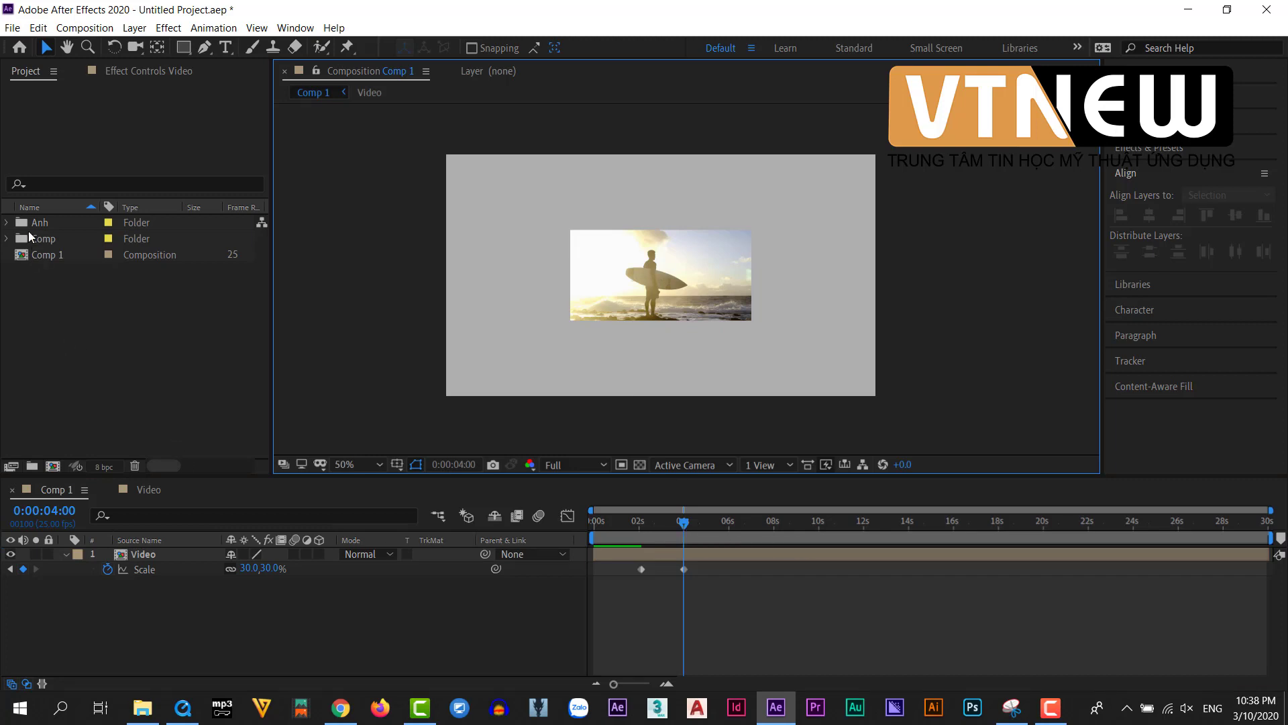
# Add the photo 1 (10).jpg from the Anh folder as a layer in Comp 1.
pyautogui.click(7, 223)
pyautogui.click(51, 242)
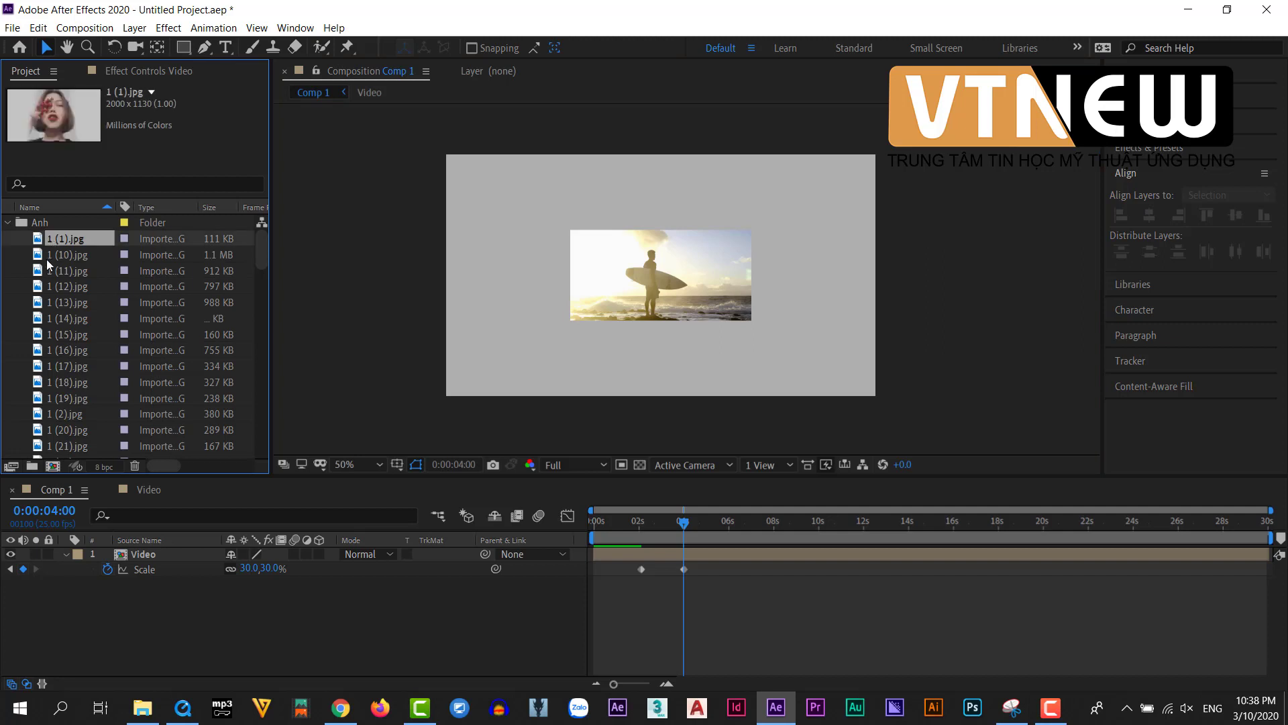
pyautogui.click(56, 255)
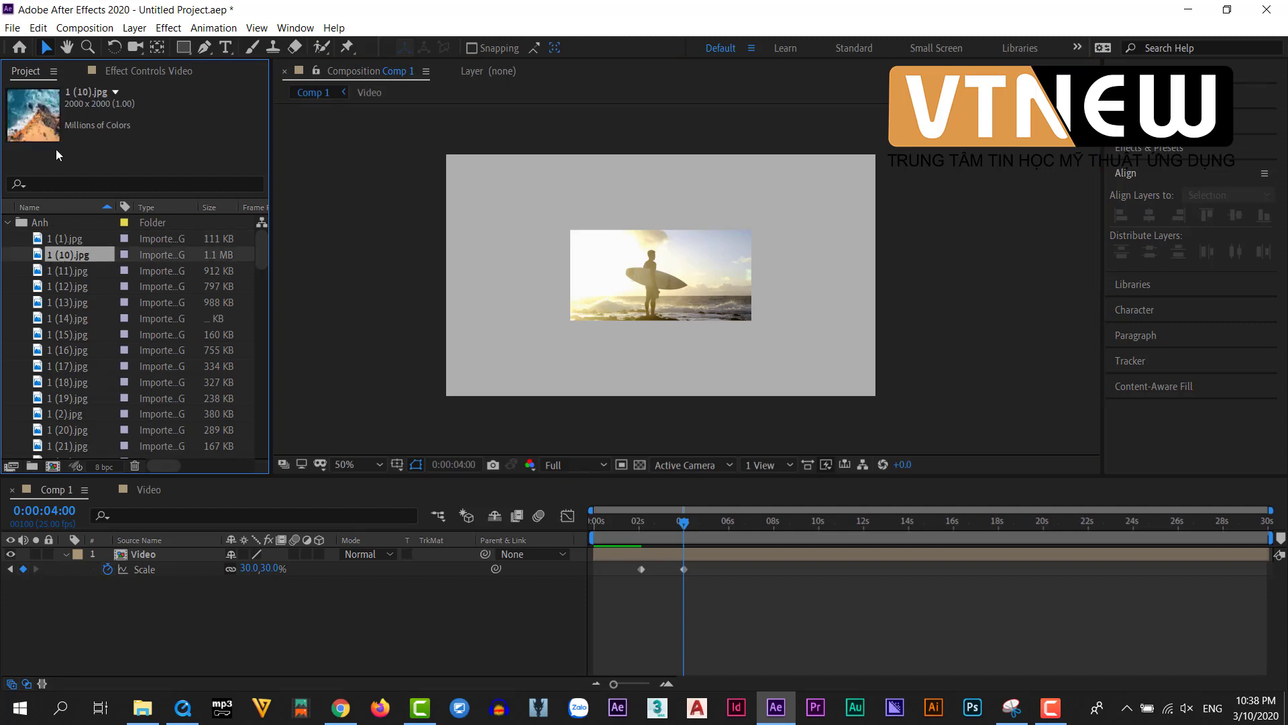
pyautogui.moveTo(65, 257); pyautogui.dragTo(183, 548)
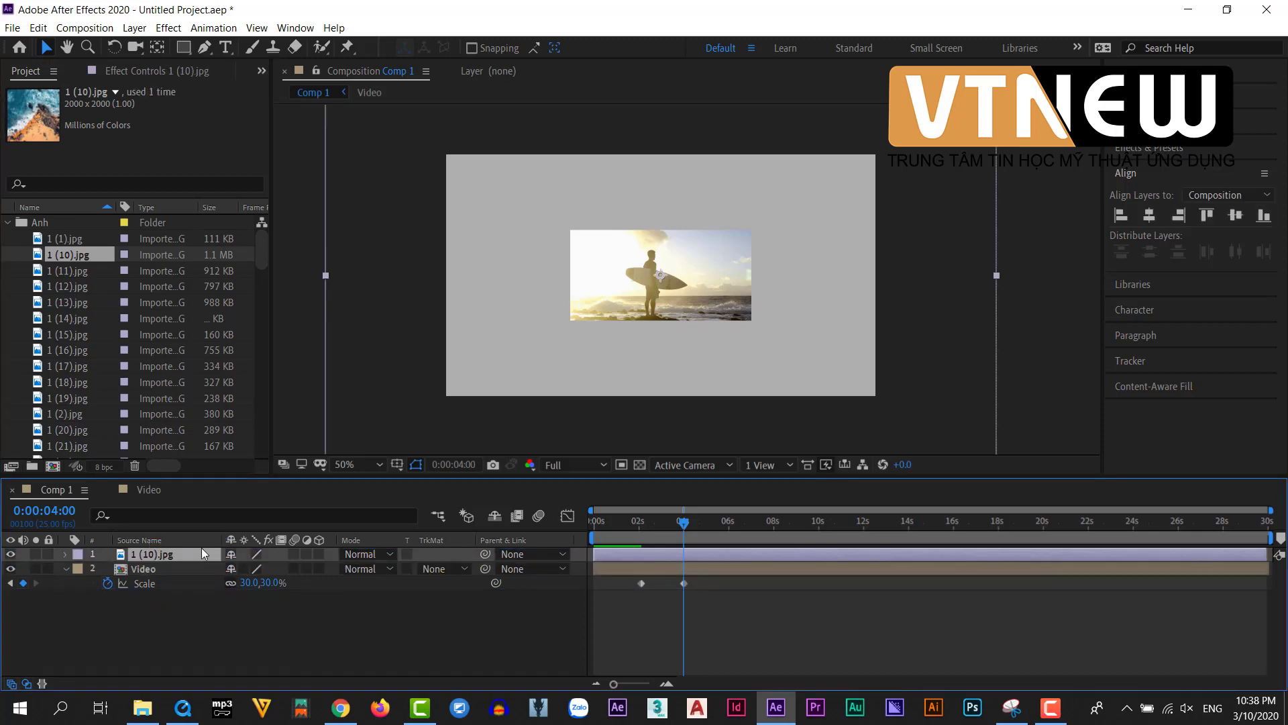
# Shrink the 1 (10).jpg photo and position it over the left part of the video.
pyautogui.scroll(-2, 713, 321)
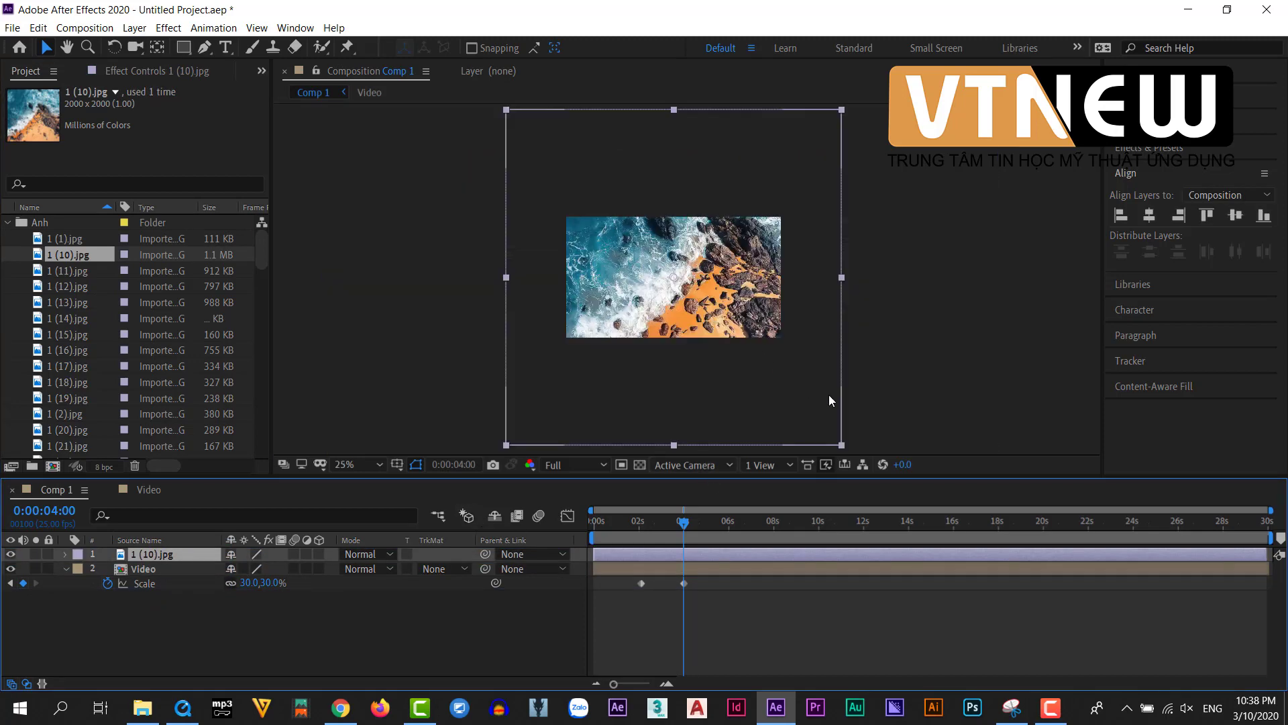
pyautogui.moveTo(840, 444); pyautogui.dragTo(698, 304)
pyautogui.scroll(4, 678, 251)
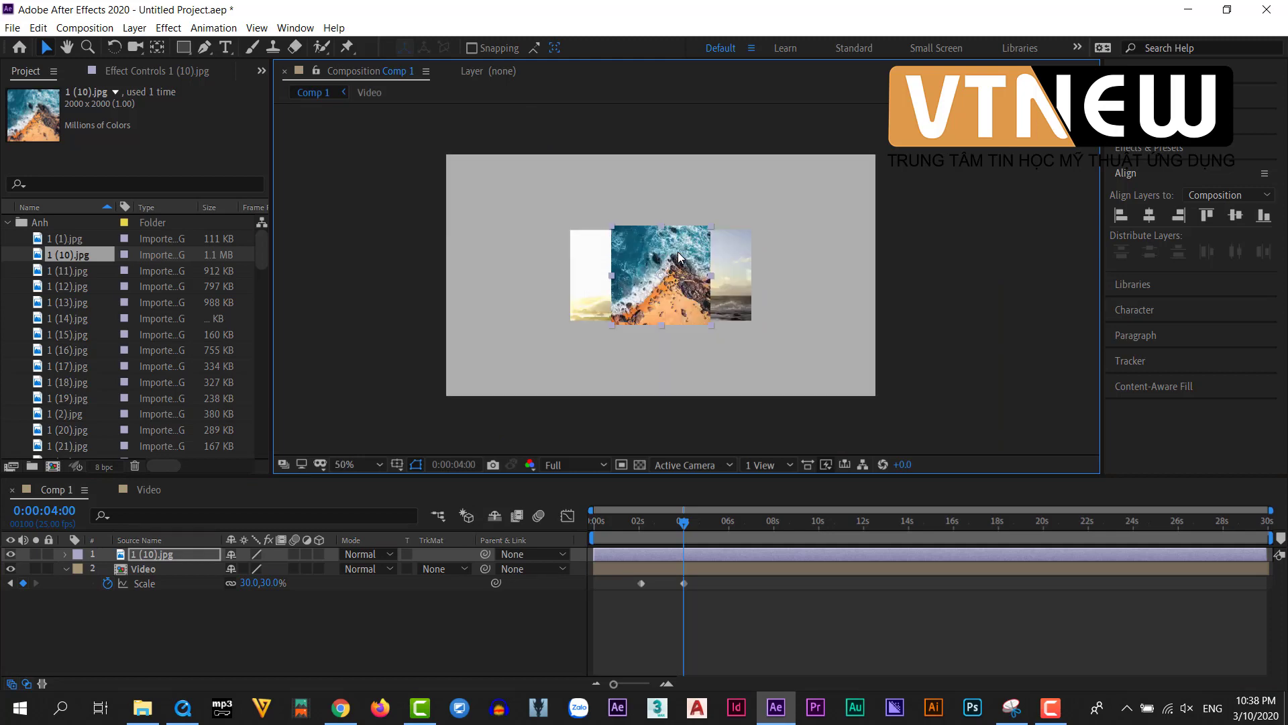
pyautogui.moveTo(751, 368); pyautogui.dragTo(757, 372)
pyautogui.moveTo(712, 363); pyautogui.dragTo(677, 282)
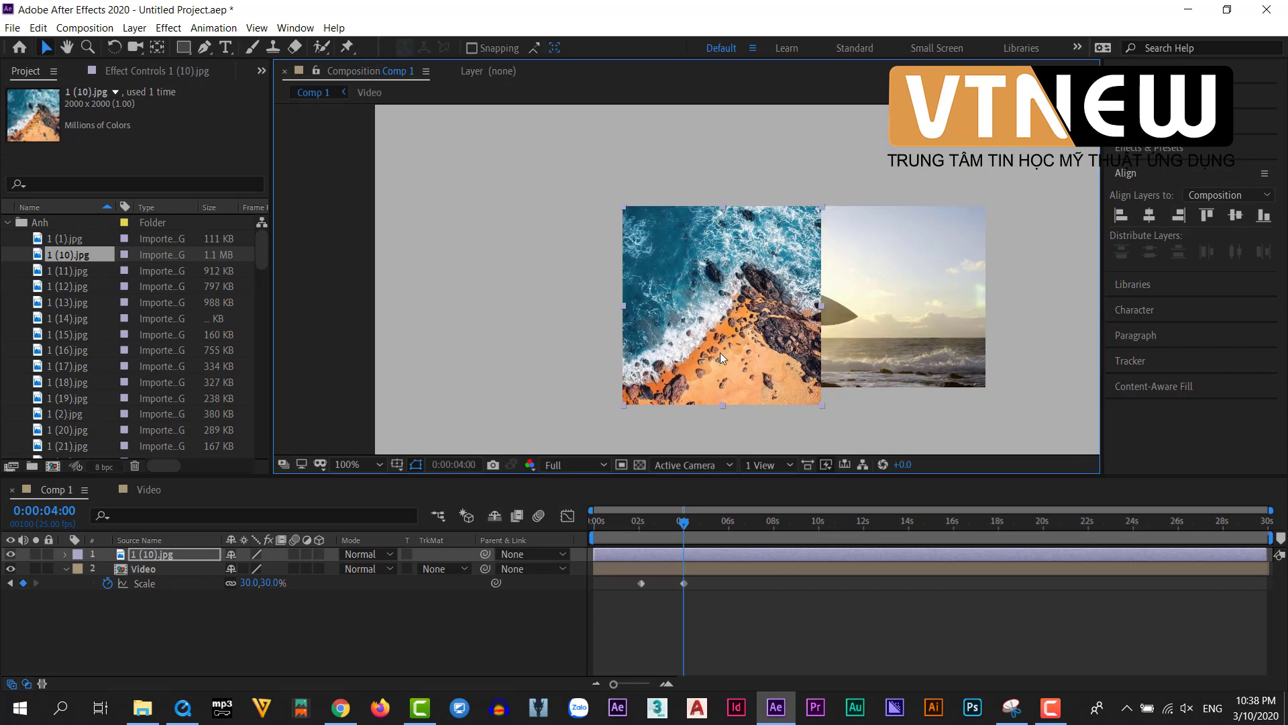
pyautogui.moveTo(820, 404); pyautogui.dragTo(793, 375)
pyautogui.moveTo(723, 319); pyautogui.dragTo(724, 326)
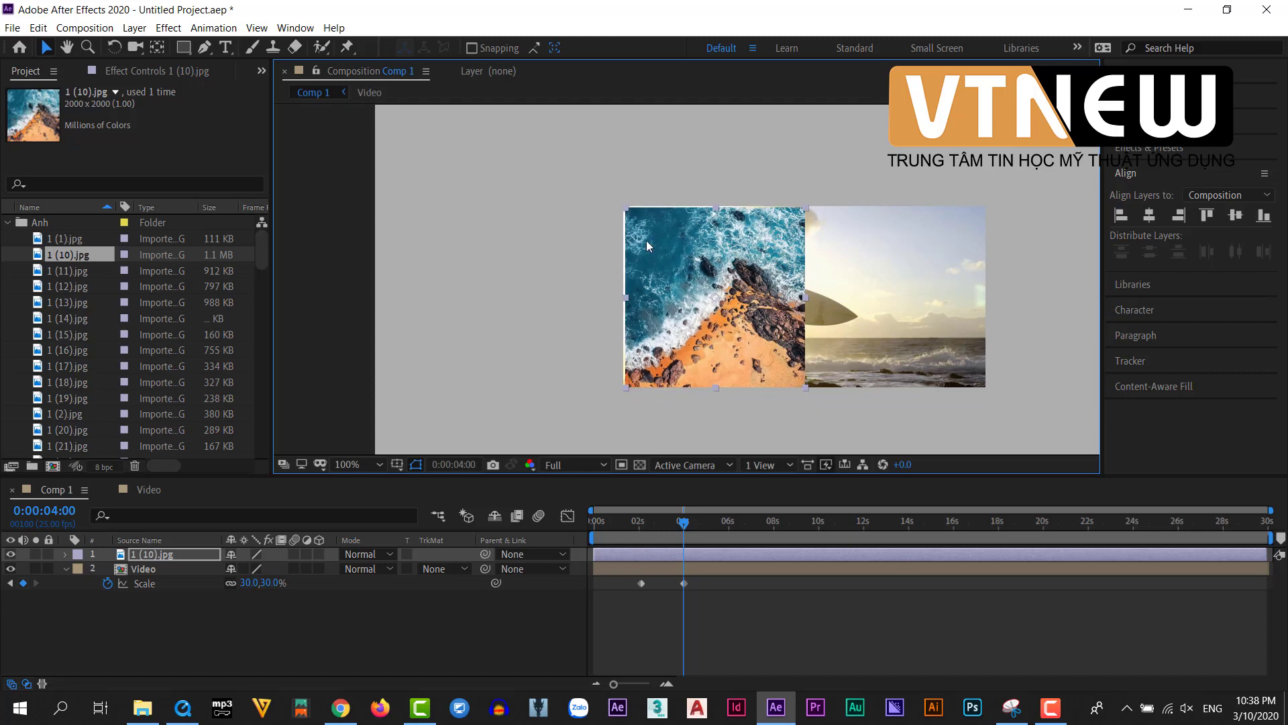
pyautogui.scroll(1, 646, 240)
pyautogui.moveTo(602, 252); pyautogui.dragTo(726, 251)
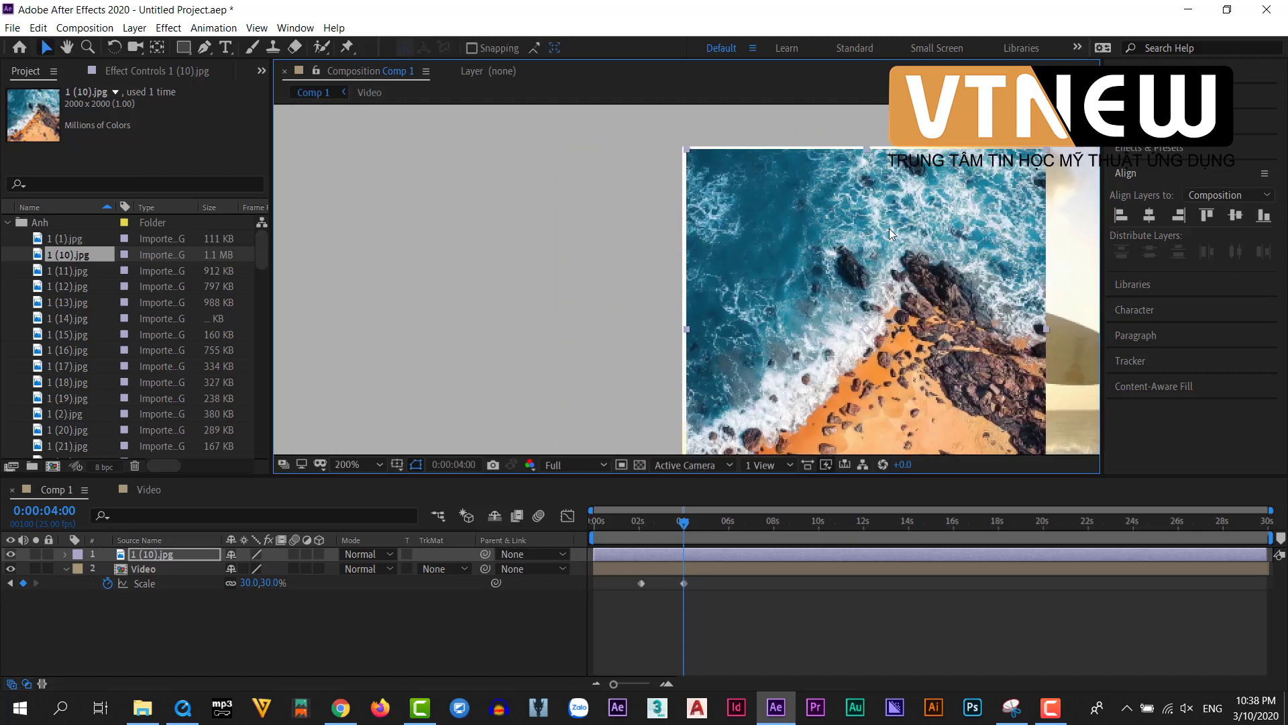
pyautogui.scroll(-1, 889, 229)
pyautogui.moveTo(871, 250); pyautogui.dragTo(783, 288)
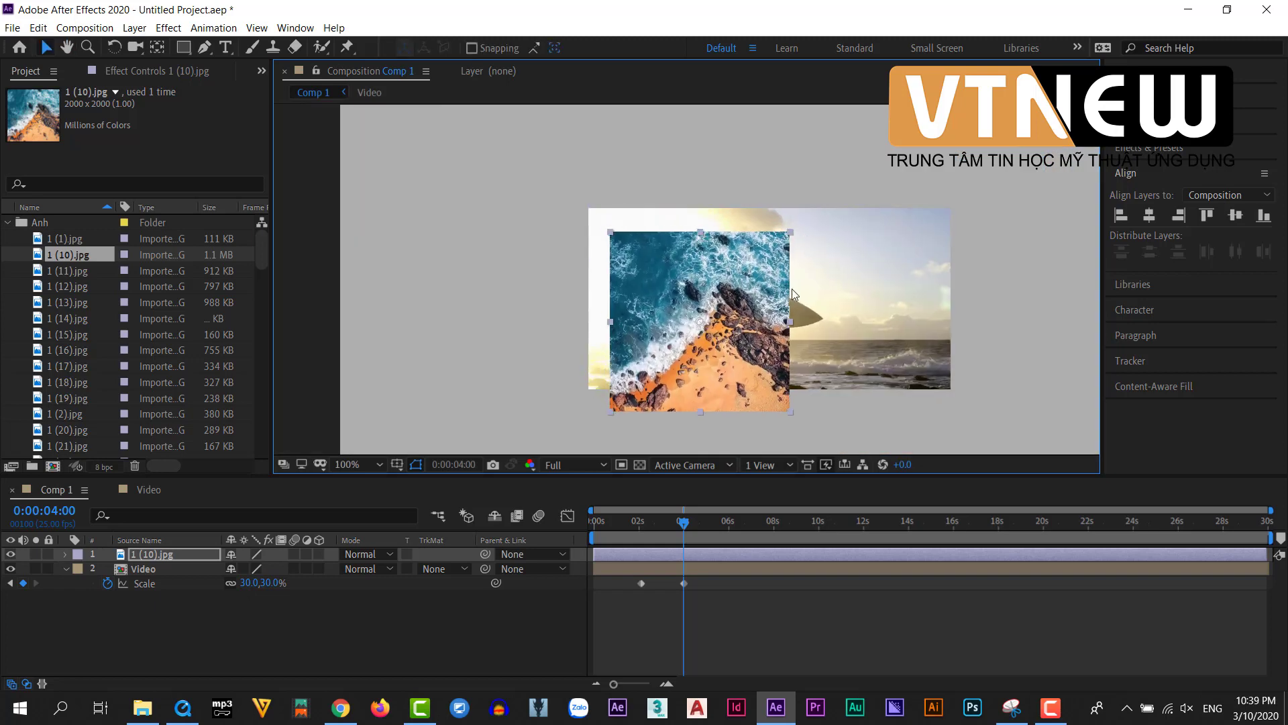
# Align the photo's left edge and vertical centre with the Video layer.
pyautogui.keyDown('shift'); pyautogui.click(883, 332); pyautogui.keyUp('shift')
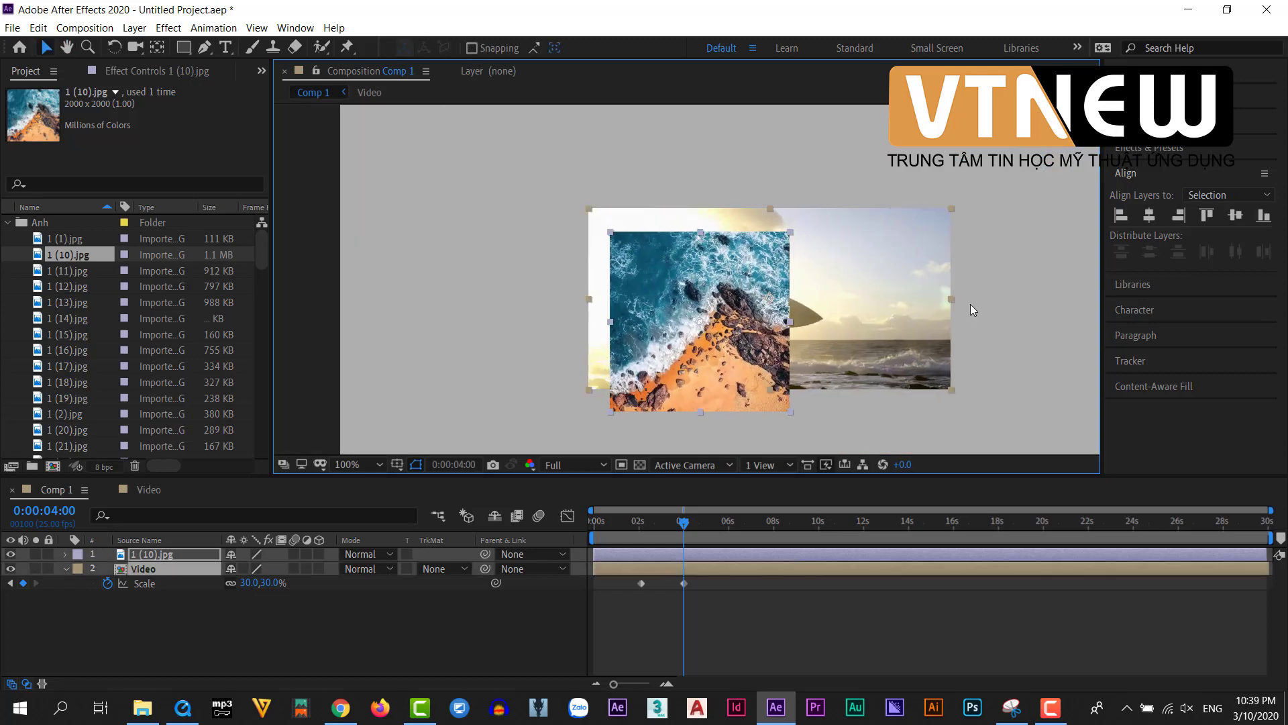
pyautogui.click(1122, 217)
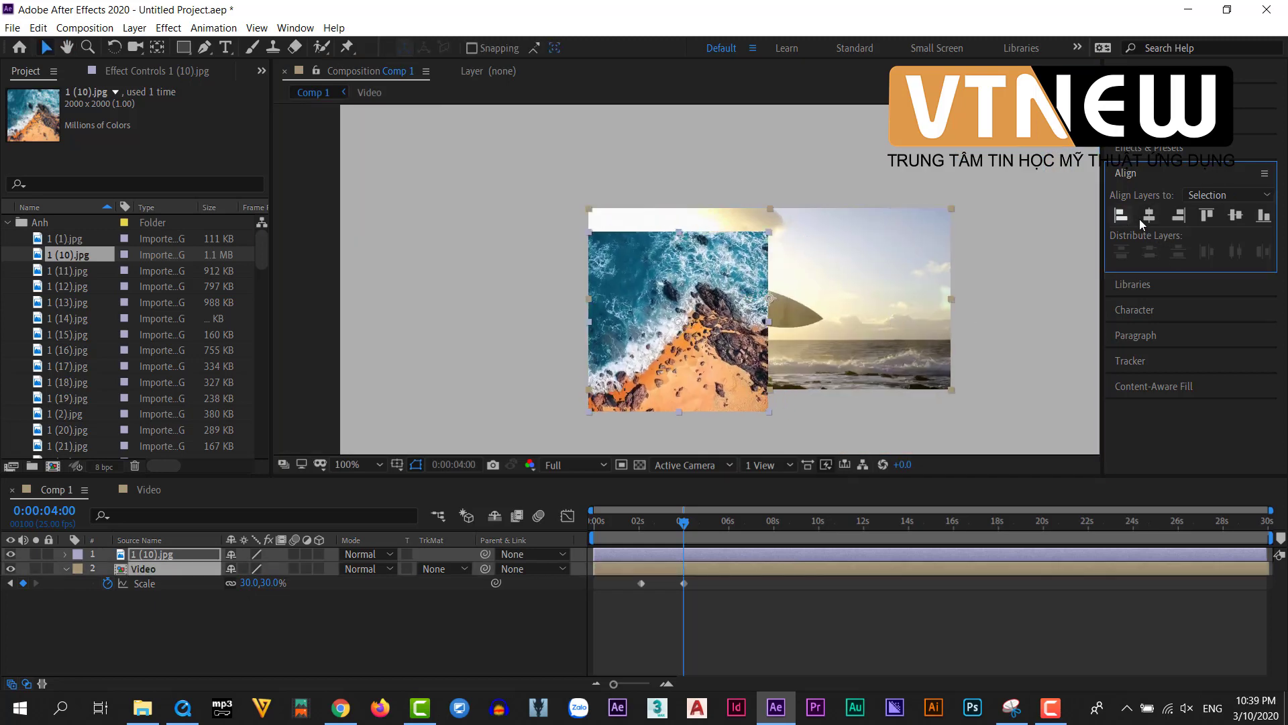
pyautogui.click(1006, 282)
pyautogui.scroll(2, 738, 376)
pyautogui.click(755, 309)
pyautogui.scroll(-2, 754, 310)
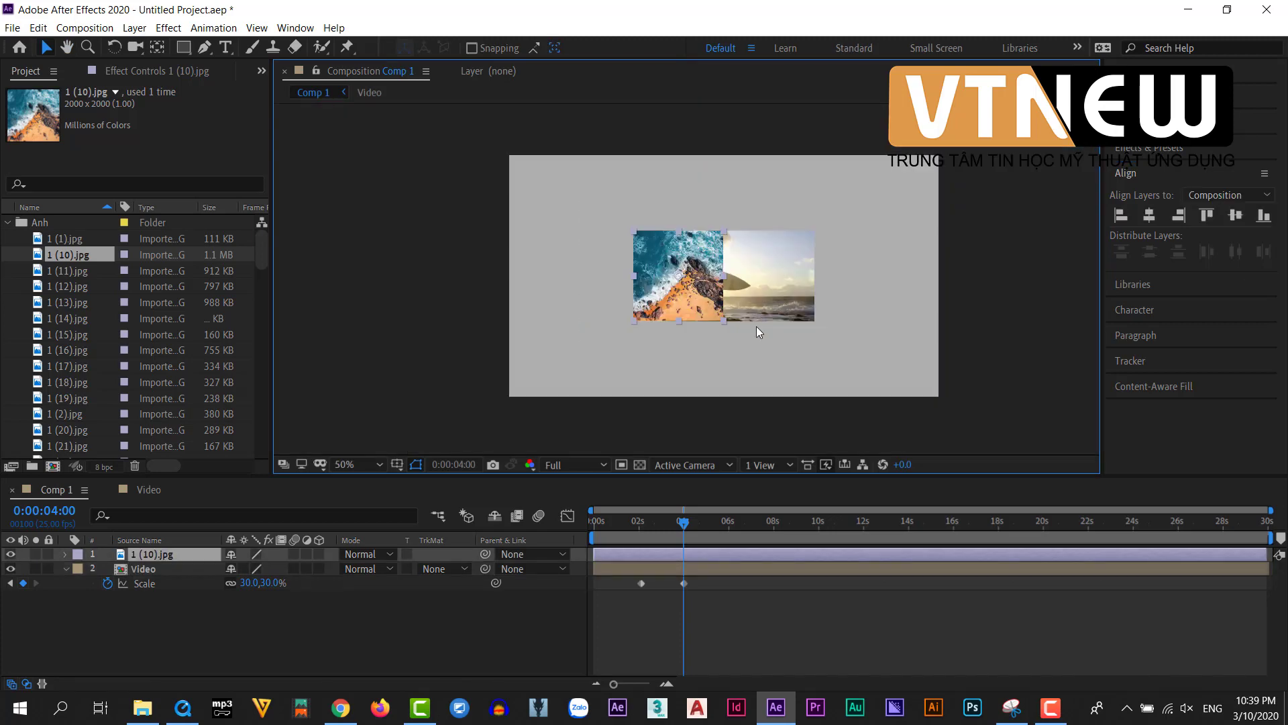
pyautogui.keyDown('shift'); pyautogui.click(796, 300); pyautogui.keyUp('shift')
pyautogui.click(1149, 217)
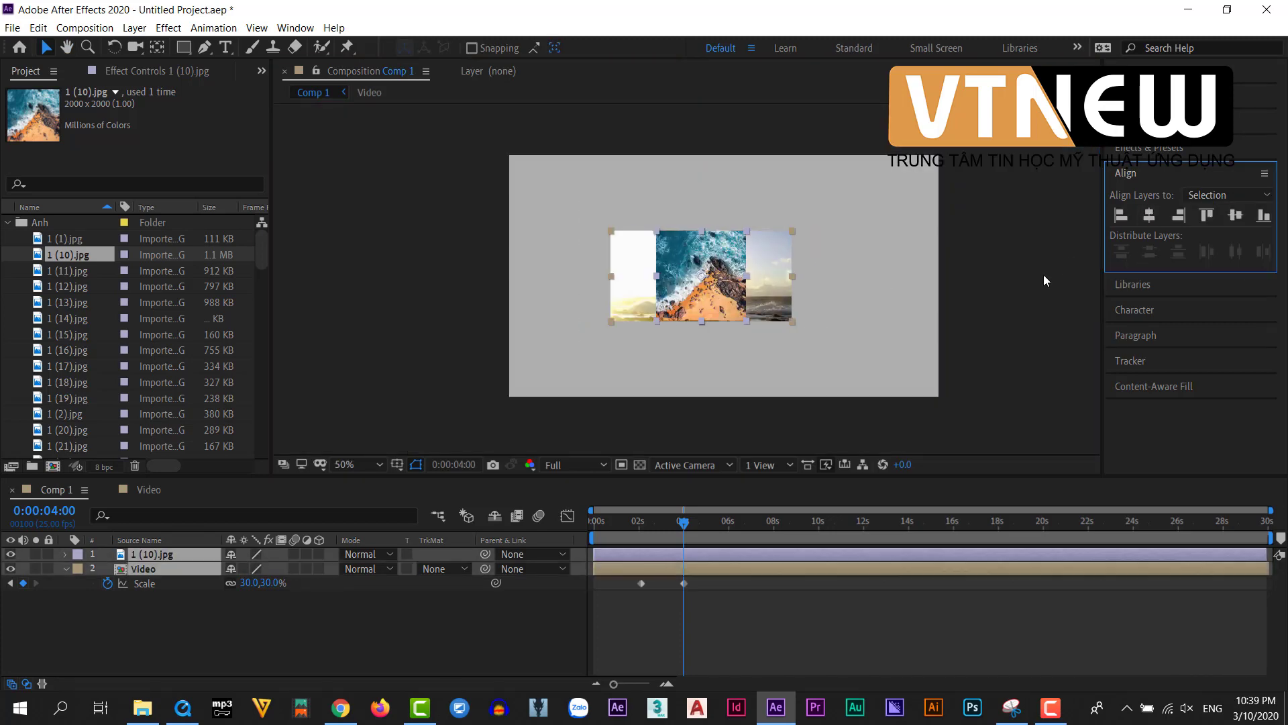
pyautogui.hotkey('ctrl', 'z')
pyautogui.click(1236, 216)
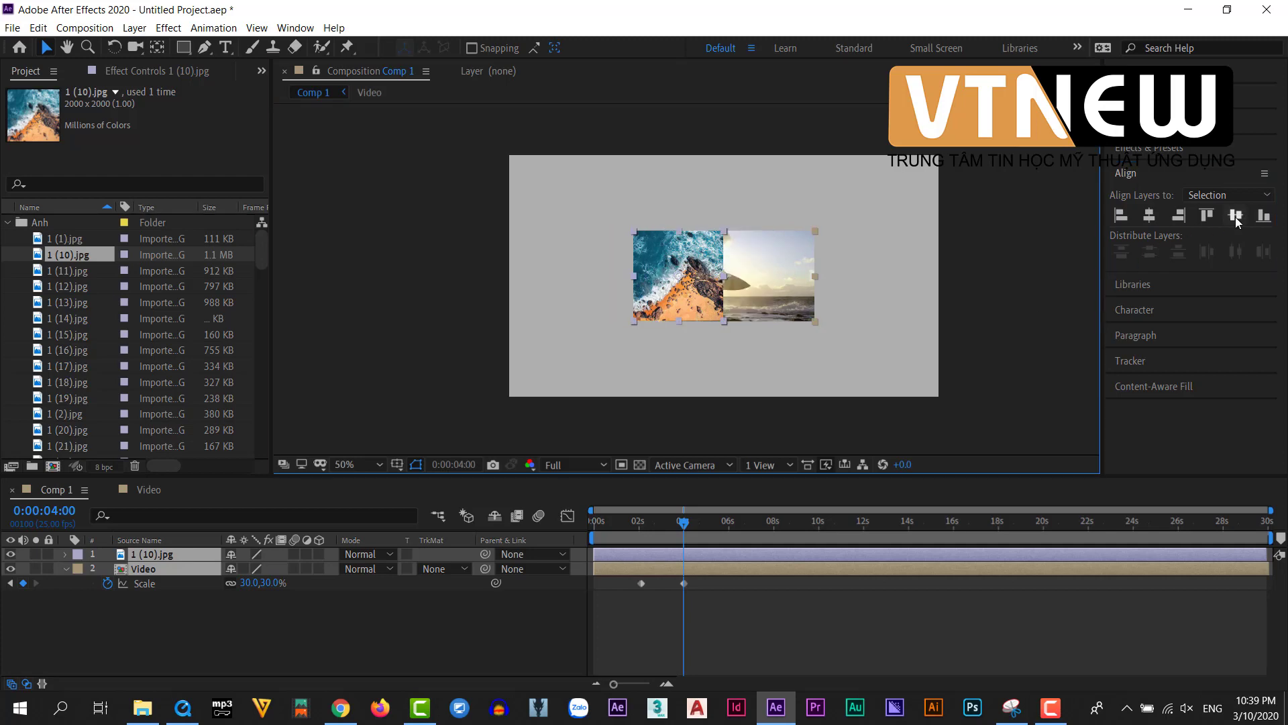
pyautogui.click(930, 340)
pyautogui.click(929, 339)
# Line the photo up with the Video layer's left edge.
pyautogui.scroll(6, 730, 302)
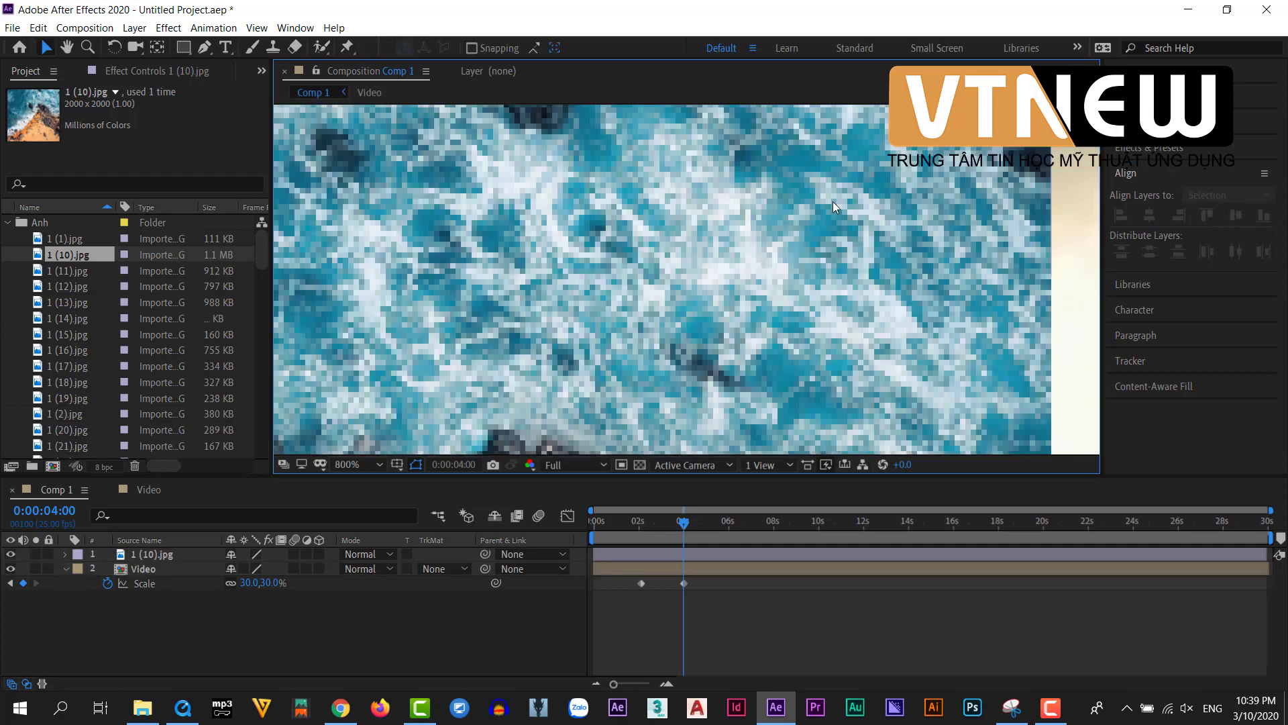
pyautogui.click(711, 257)
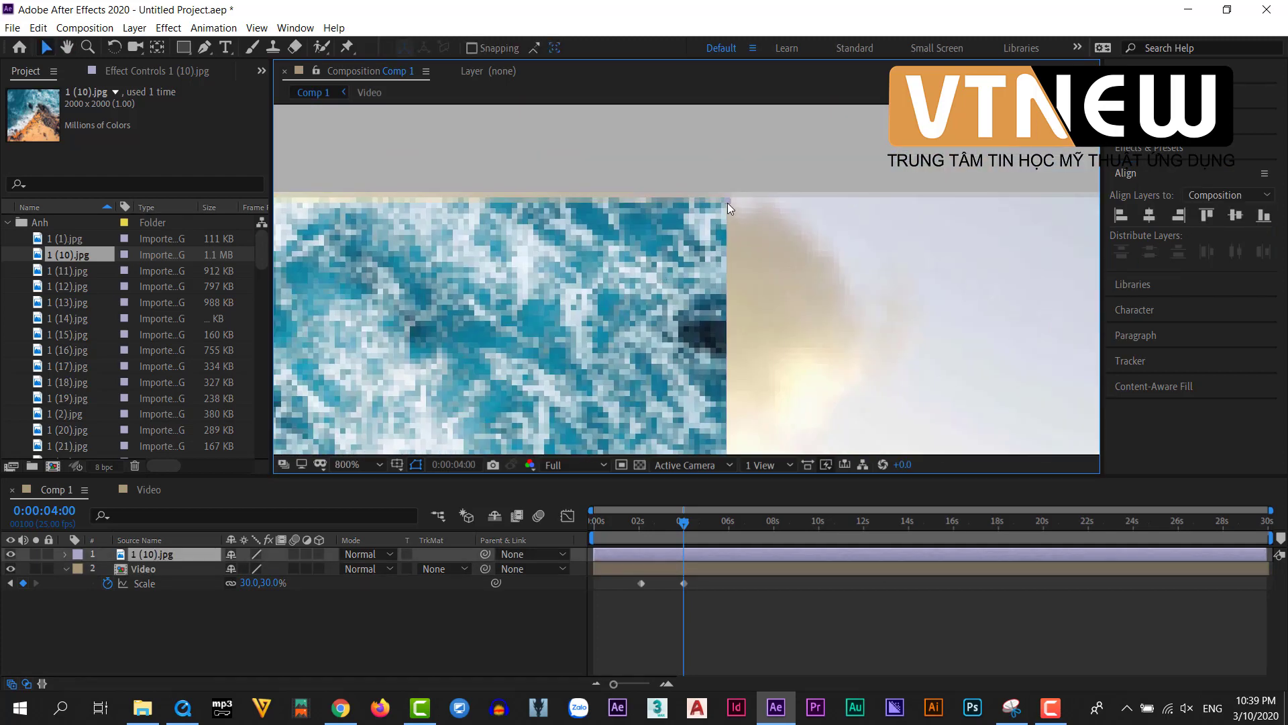
pyautogui.scroll(-6, 765, 207)
pyautogui.click(765, 207)
pyautogui.moveTo(644, 350); pyautogui.dragTo(752, 334)
pyautogui.click(635, 348)
pyautogui.click(865, 321)
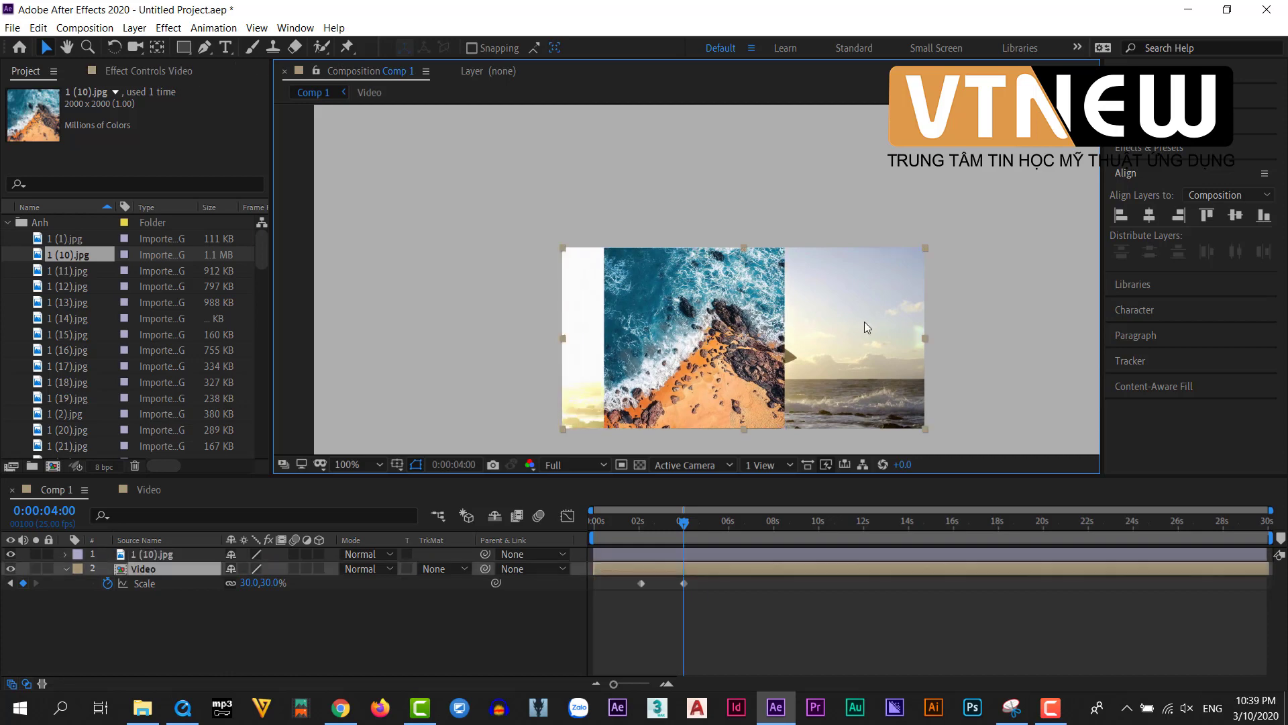
pyautogui.click(1120, 215)
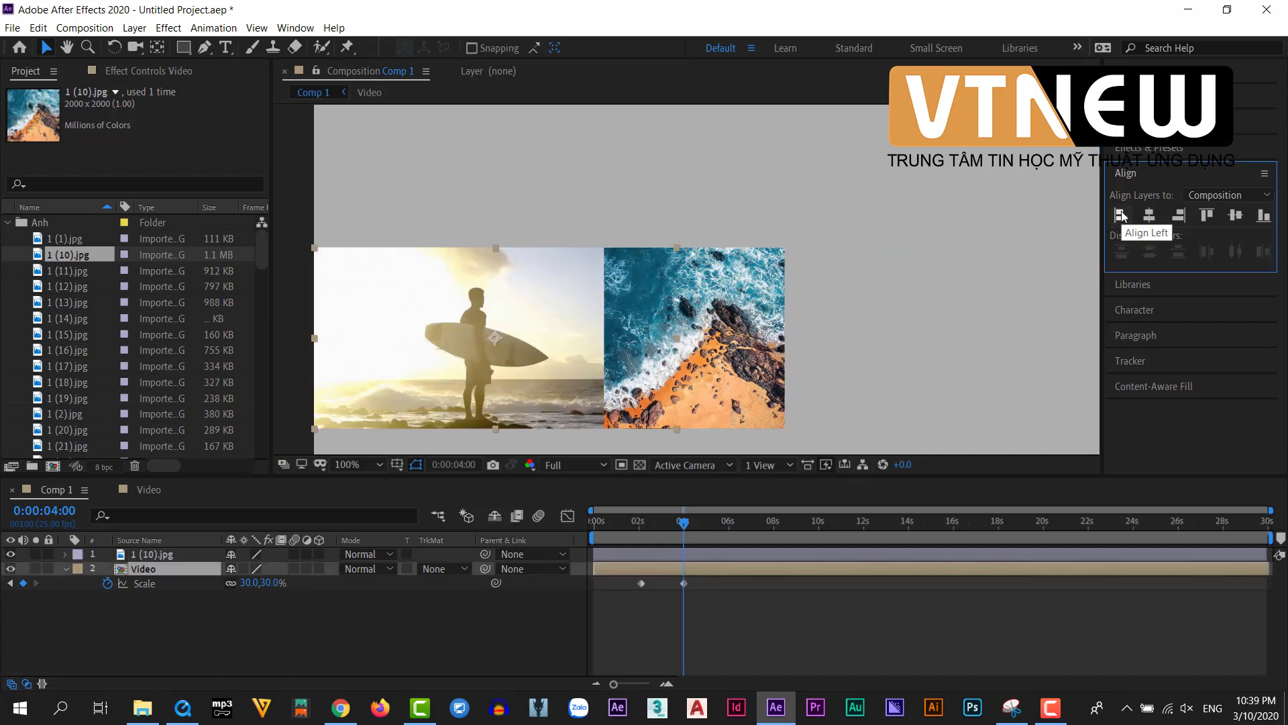
pyautogui.hotkey('ctrl', 'z')
pyautogui.click(742, 335)
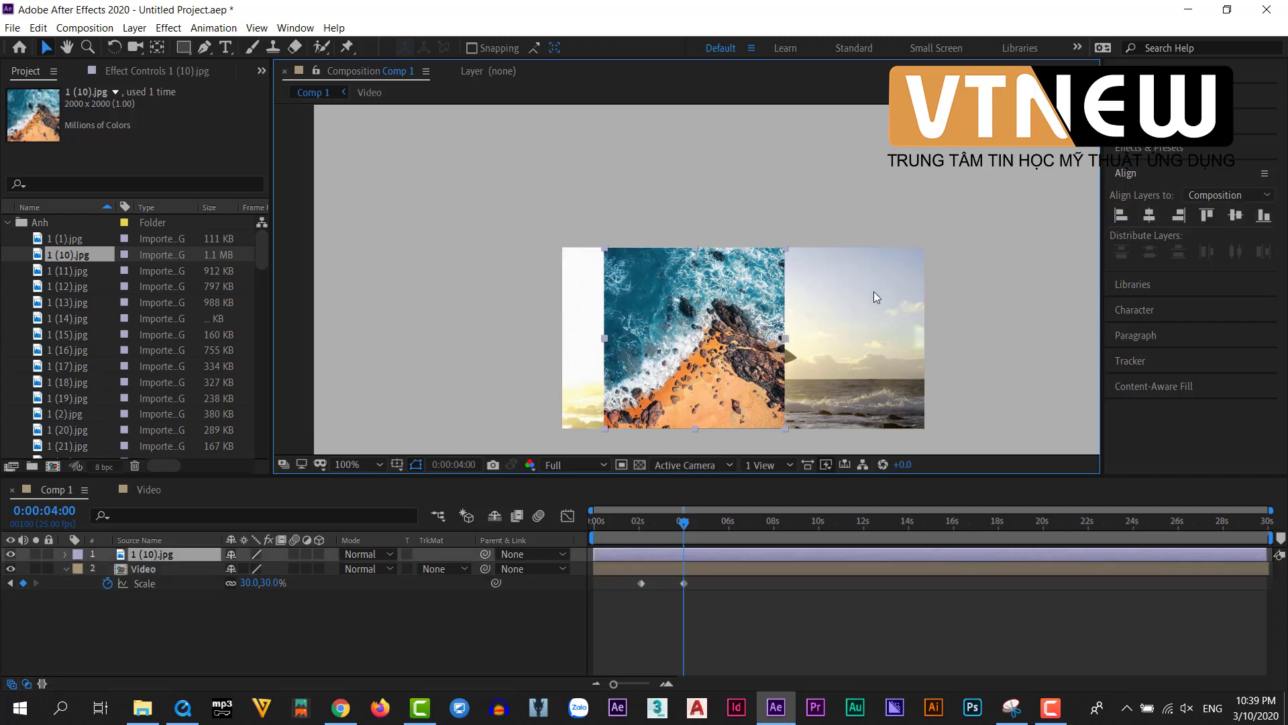
pyautogui.keyDown('shift'); pyautogui.click(876, 292); pyautogui.keyUp('shift')
pyautogui.click(1121, 214)
pyautogui.click(948, 279)
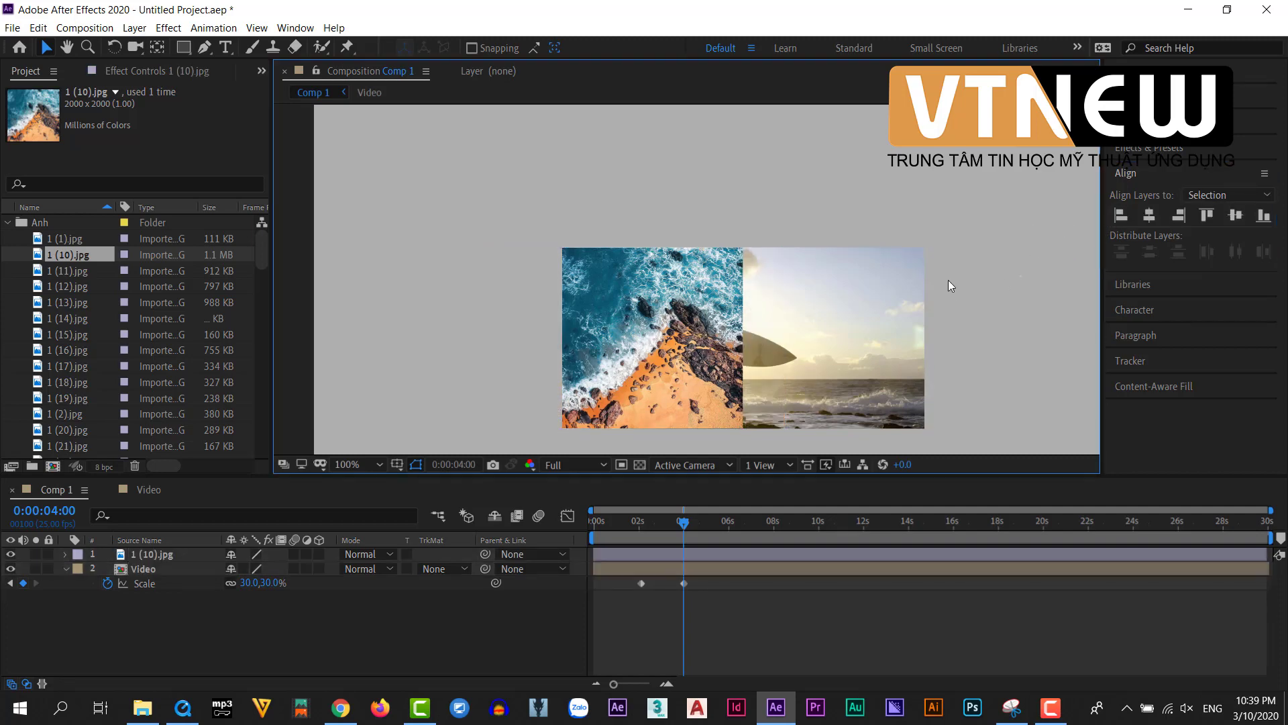
# Move the photo above the video, then duplicate it and place the copy to its right.
pyautogui.moveTo(657, 313); pyautogui.dragTo(653, 129)
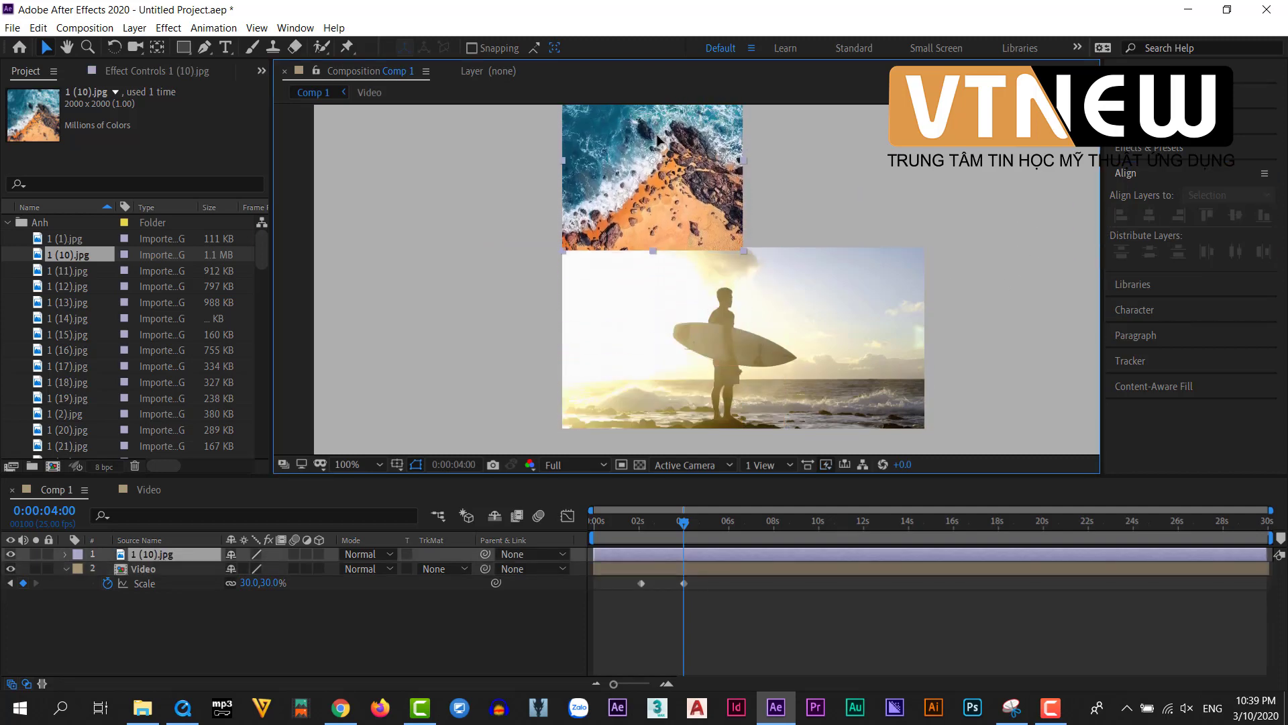
pyautogui.scroll(4, 623, 231)
pyautogui.moveTo(550, 252); pyautogui.dragTo(933, 362)
pyautogui.scroll(1, 735, 321)
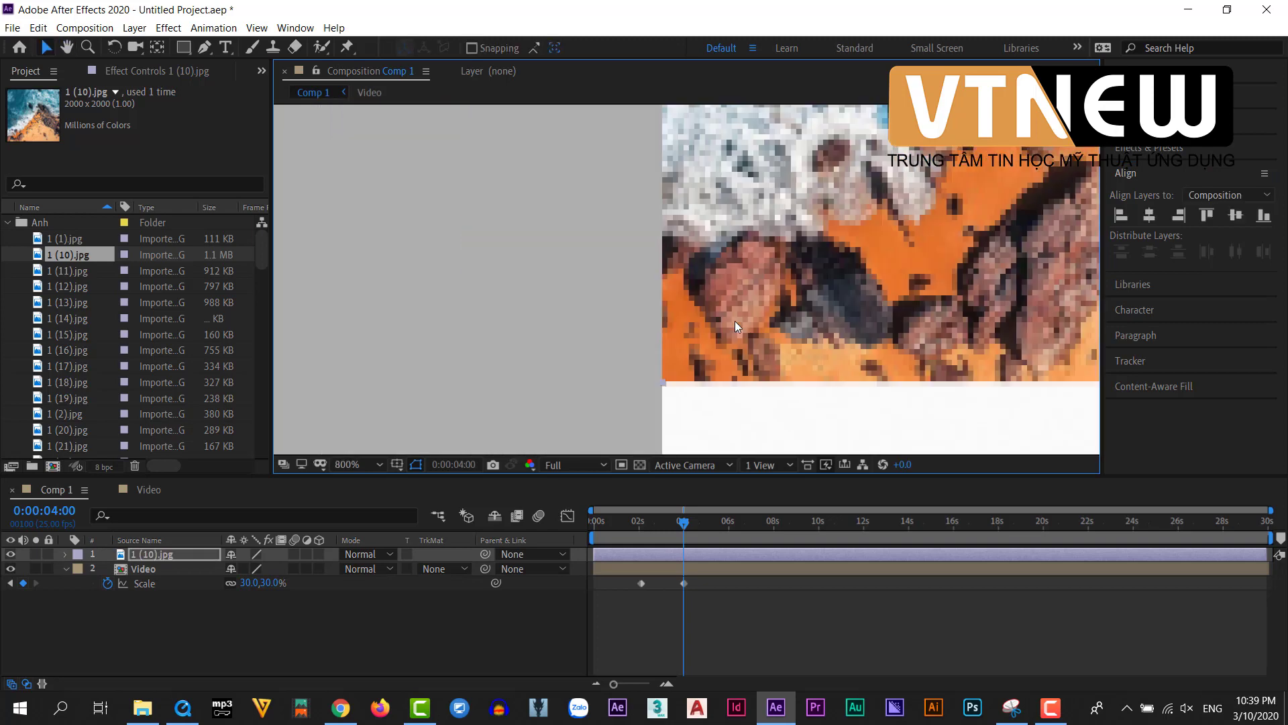
pyautogui.moveTo(717, 358); pyautogui.dragTo(715, 326)
pyautogui.scroll(-8, 778, 339)
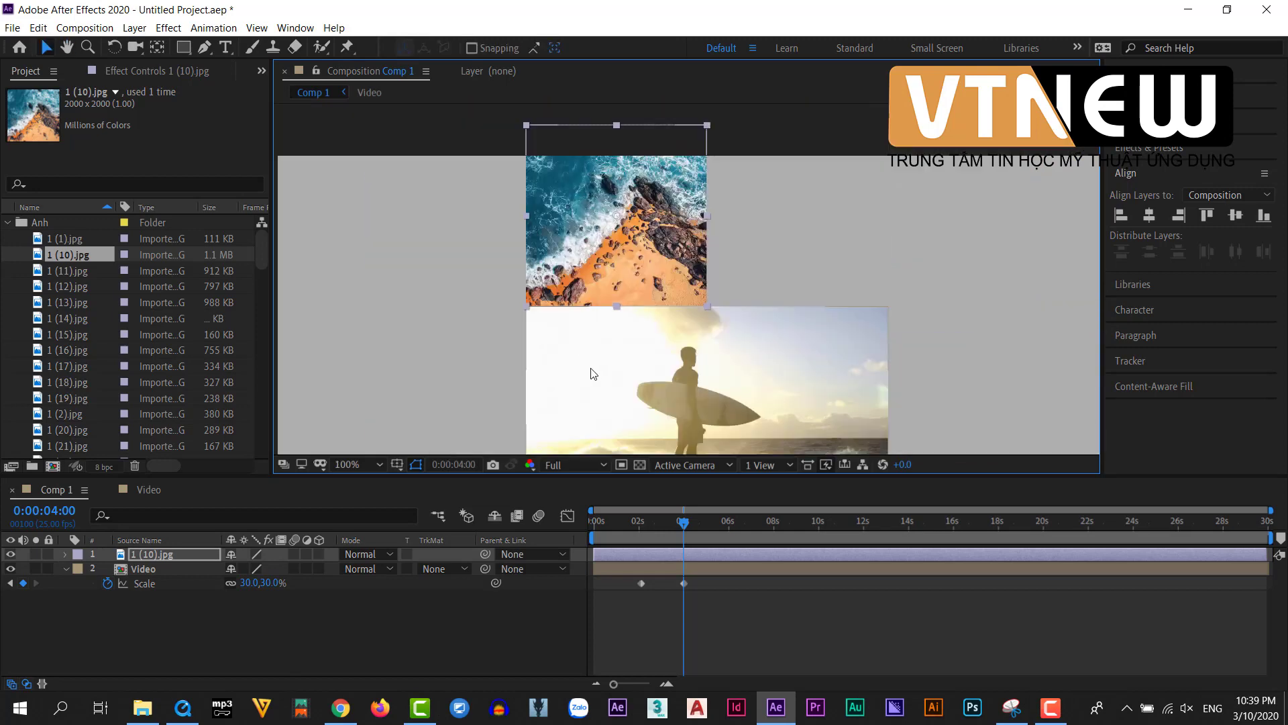
pyautogui.scroll(1, 662, 286)
pyautogui.moveTo(625, 323); pyautogui.dragTo(674, 199)
pyautogui.scroll(-1, 658, 255)
pyautogui.moveTo(658, 255); pyautogui.dragTo(658, 290)
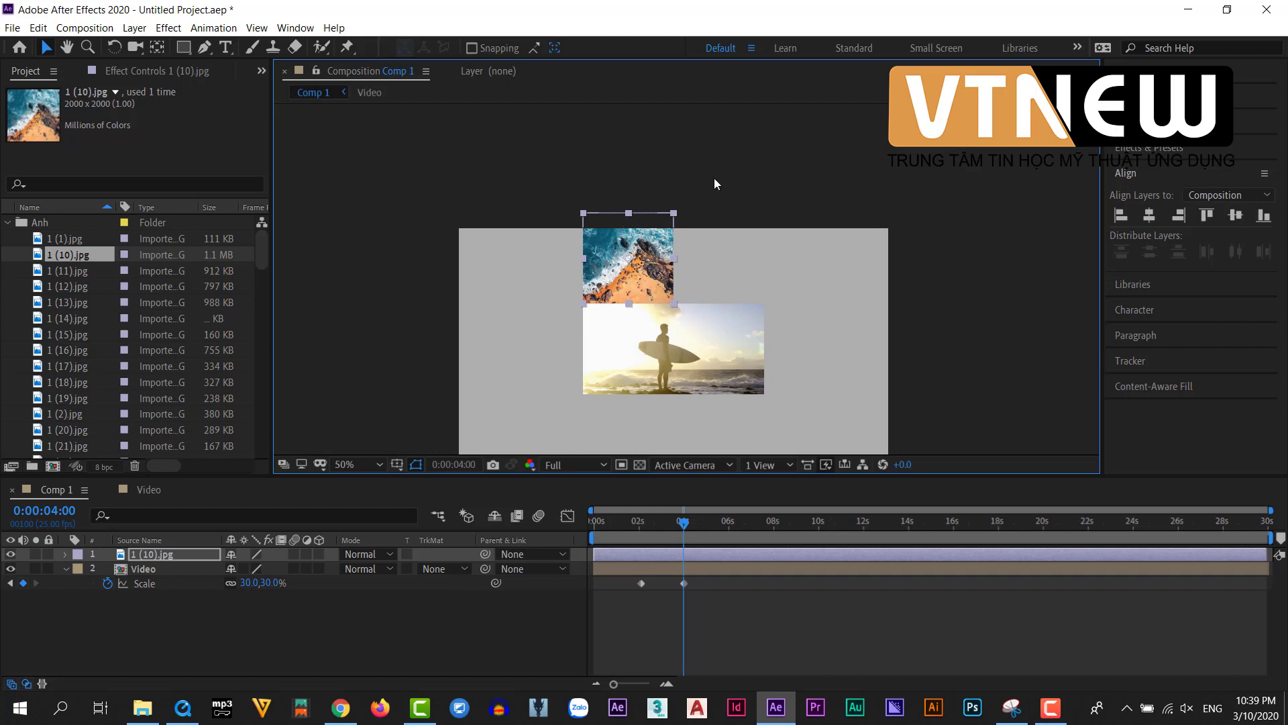
pyautogui.hotkey('ctrl', 'd')
pyautogui.moveTo(640, 279); pyautogui.dragTo(710, 283)
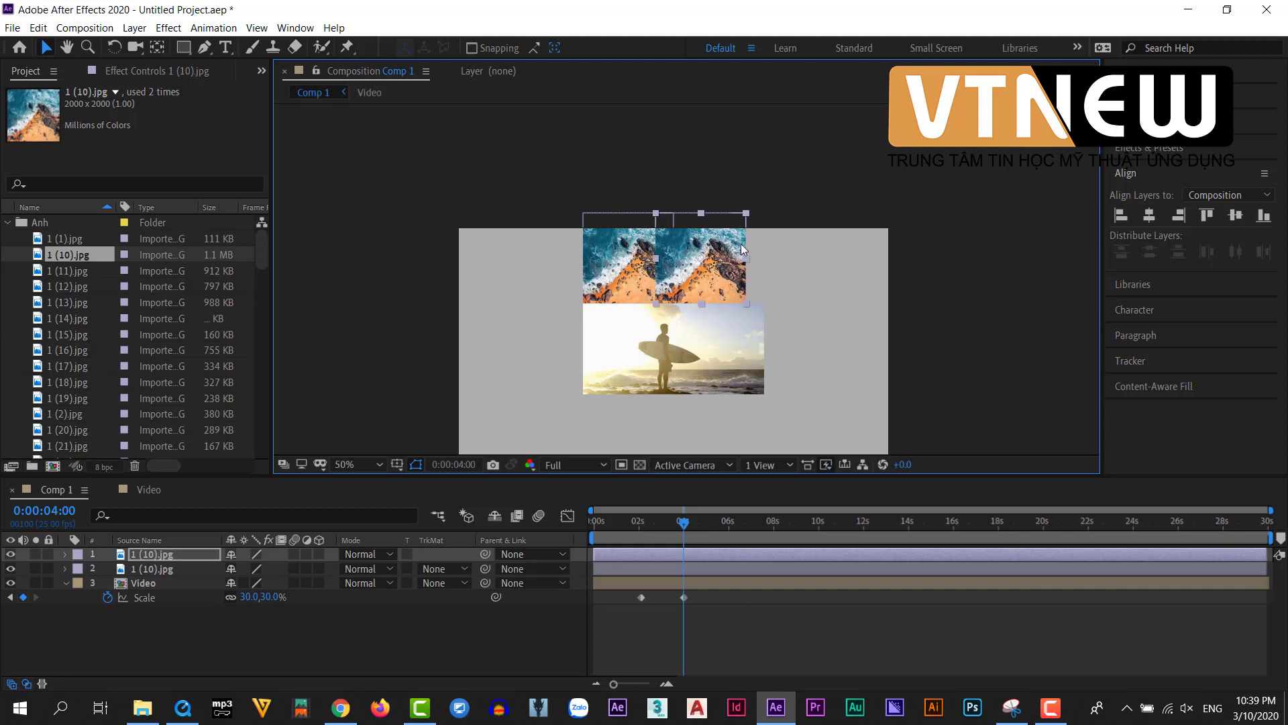
# Align the copied photo with the Video layer's right edge.
pyautogui.keyDown('shift'); pyautogui.click(748, 334); pyautogui.keyUp('shift')
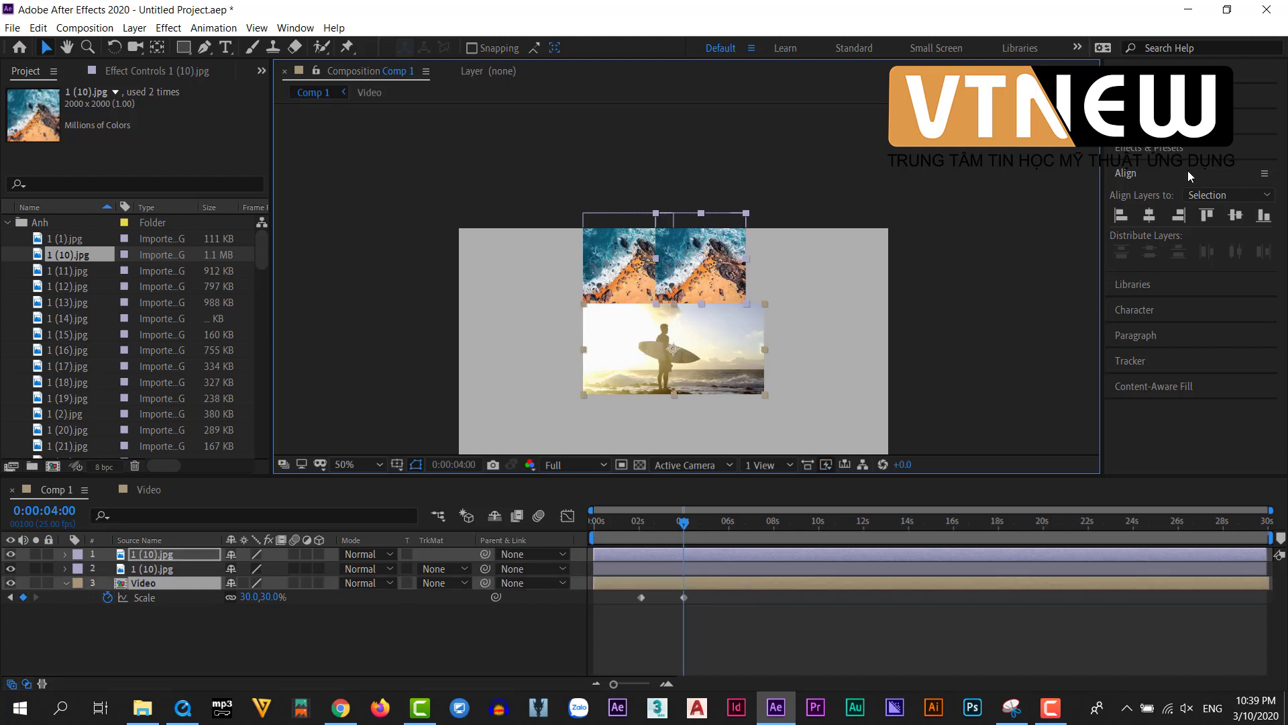
pyautogui.click(1181, 219)
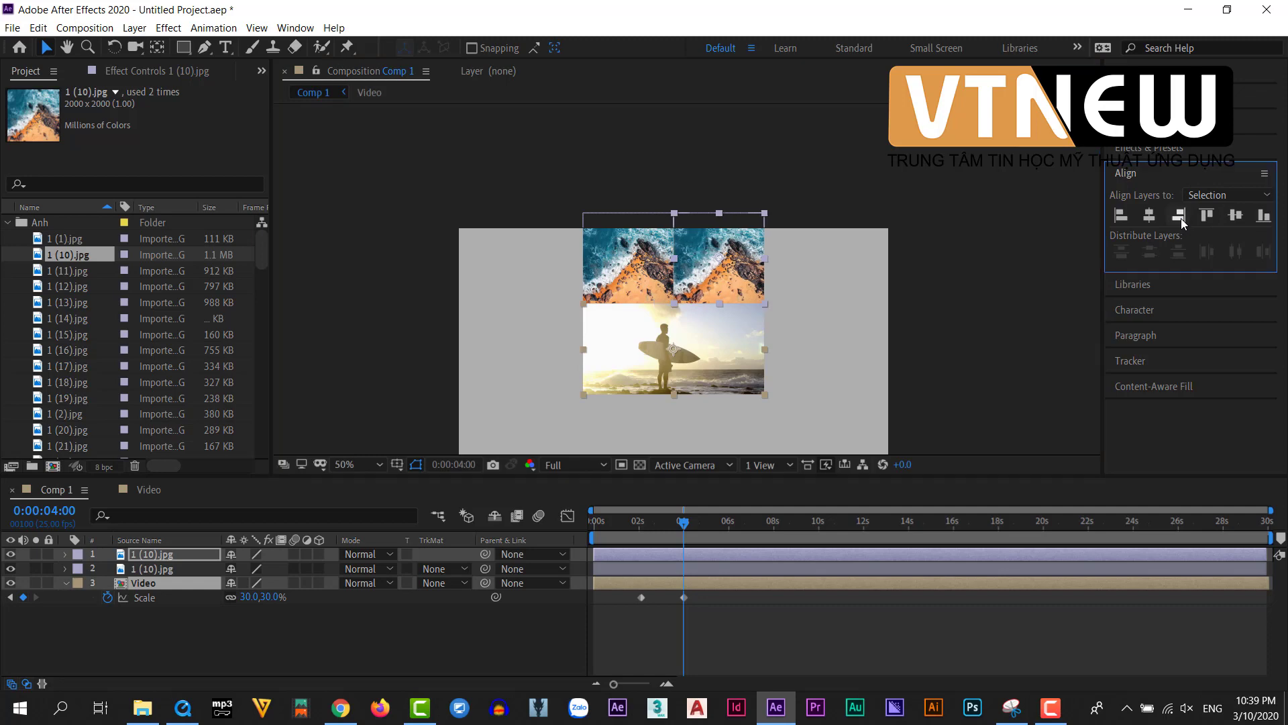
pyautogui.click(953, 279)
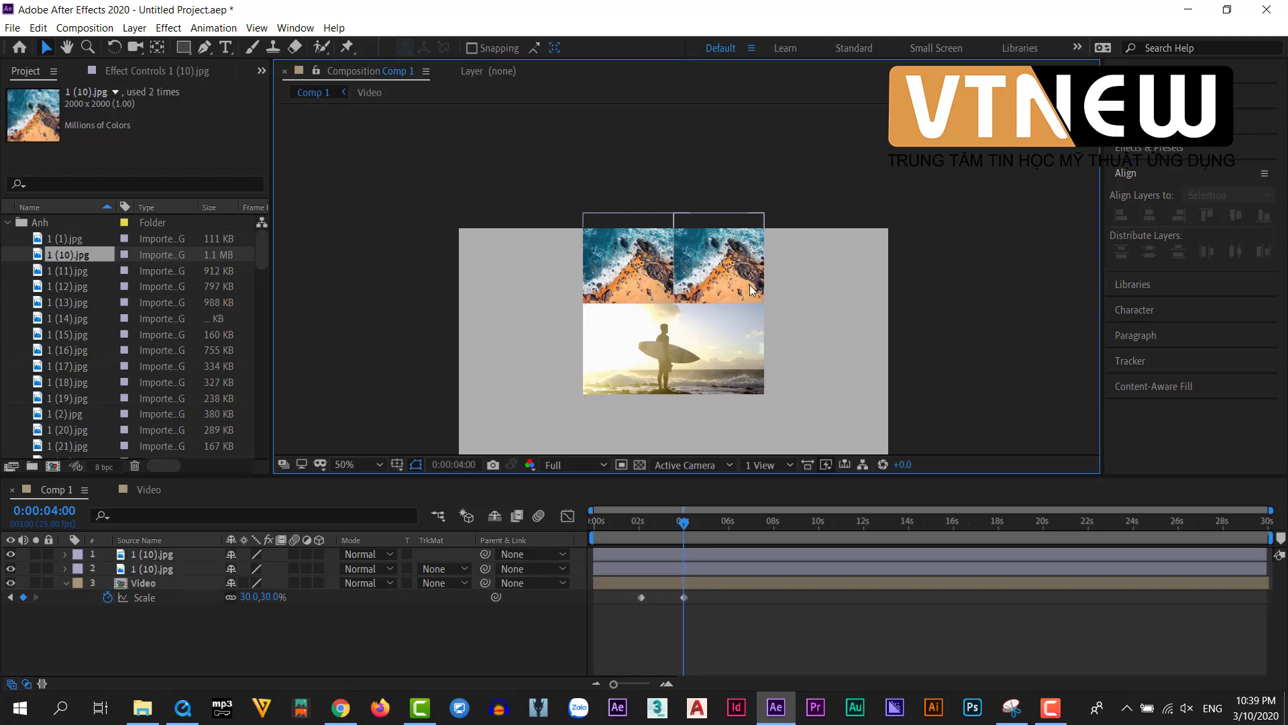
pyautogui.moveTo(749, 285); pyautogui.dragTo(727, 223)
# Duplicate the two top photos and move the copies below the video.
pyautogui.moveTo(607, 136); pyautogui.dragTo(720, 361)
pyautogui.hotkey('ctrl', 'z')
pyautogui.hotkey('ctrl', 'd')
pyautogui.scroll(2, 751, 356)
pyautogui.moveTo(719, 207); pyautogui.dragTo(770, 334)
pyautogui.scroll(2, 768, 295)
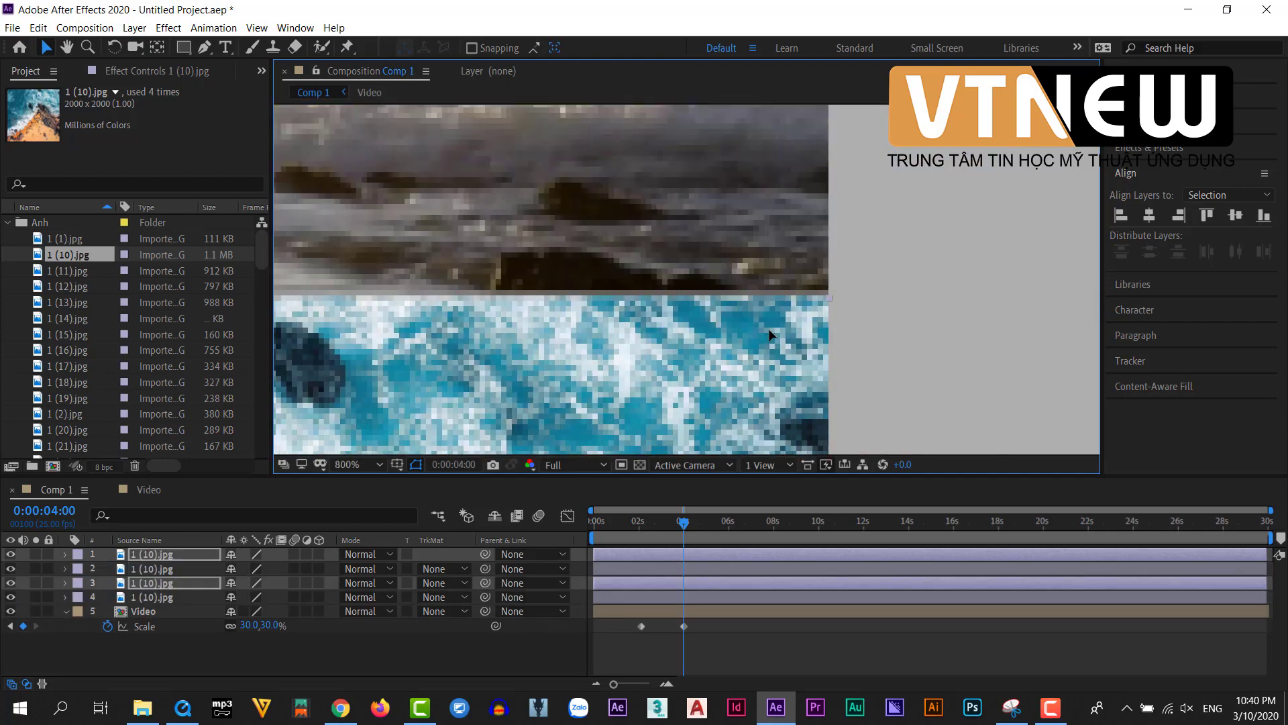
pyautogui.scroll(-4, 770, 334)
pyautogui.click(758, 332)
# Duplicate the lower-right photo and snap the copy flush against the video's right side.
pyautogui.moveTo(679, 349); pyautogui.dragTo(769, 259)
pyautogui.scroll(3, 728, 250)
pyautogui.scroll(-3, 738, 302)
pyautogui.hotkey('ctrl', 'z')
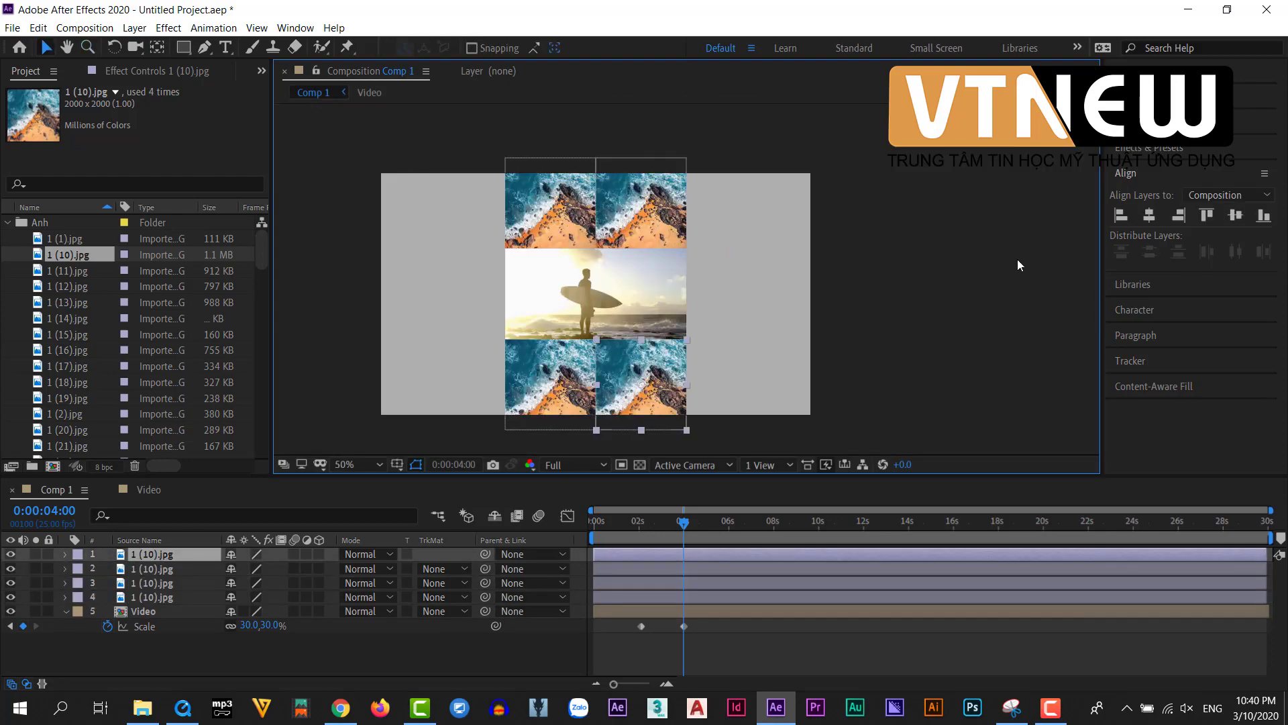
pyautogui.moveTo(649, 391); pyautogui.dragTo(759, 307)
pyautogui.scroll(2, 716, 275)
pyautogui.scroll(-3, 718, 272)
pyautogui.hotkey('ctrl', 'z')
pyautogui.hotkey('ctrl', 'd')
pyautogui.moveTo(674, 322); pyautogui.dragTo(739, 283)
pyautogui.scroll(5, 724, 278)
pyautogui.scroll(-3, 676, 293)
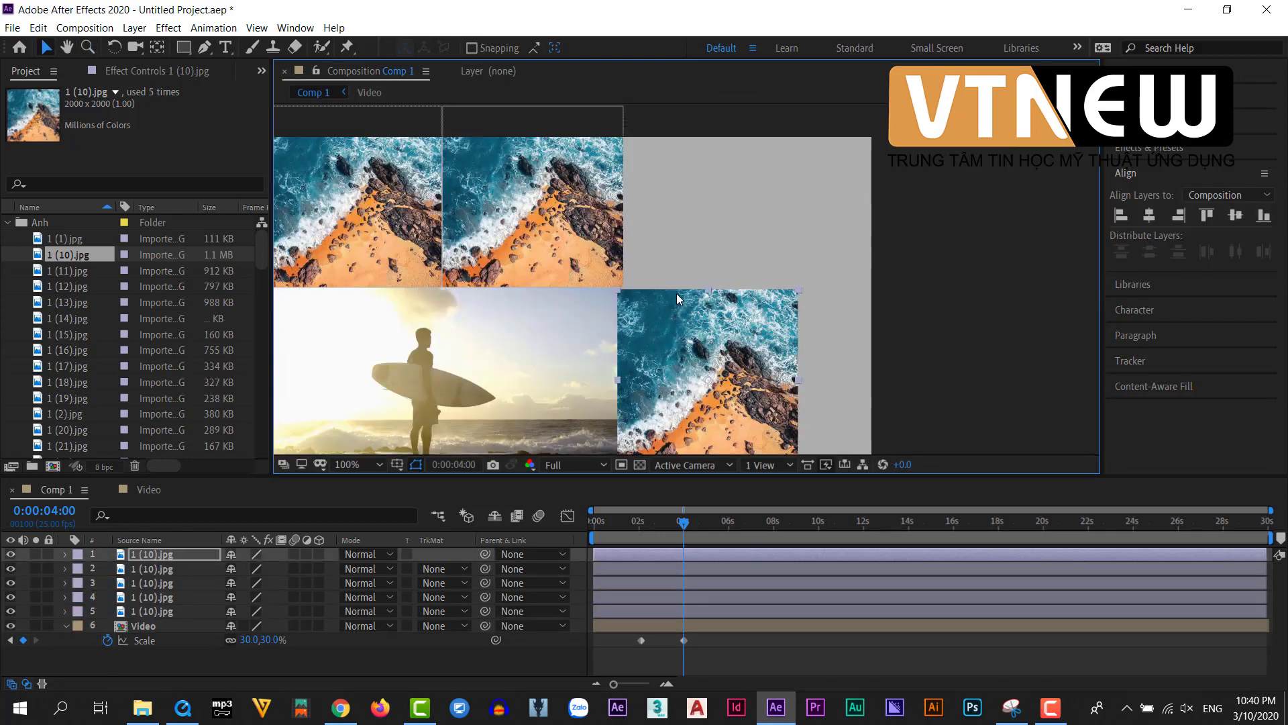
pyautogui.scroll(2, 648, 293)
pyautogui.moveTo(653, 321); pyautogui.dragTo(675, 313)
pyautogui.click(588, 231)
pyautogui.scroll(-3, 588, 231)
# Duplicate a photo and snap the copy flush against the video's left side.
pyautogui.moveTo(853, 252); pyautogui.dragTo(573, 257)
pyautogui.hotkey('ctrl', 'z')
pyautogui.hotkey('ctrl', 'd')
pyautogui.scroll(2, 587, 250)
pyautogui.moveTo(577, 257); pyautogui.dragTo(638, 345)
pyautogui.scroll(1, 671, 295)
pyautogui.moveTo(513, 336); pyautogui.dragTo(601, 329)
pyautogui.scroll(-3, 684, 296)
pyautogui.click(873, 395)
pyautogui.moveTo(818, 350); pyautogui.dragTo(703, 269)
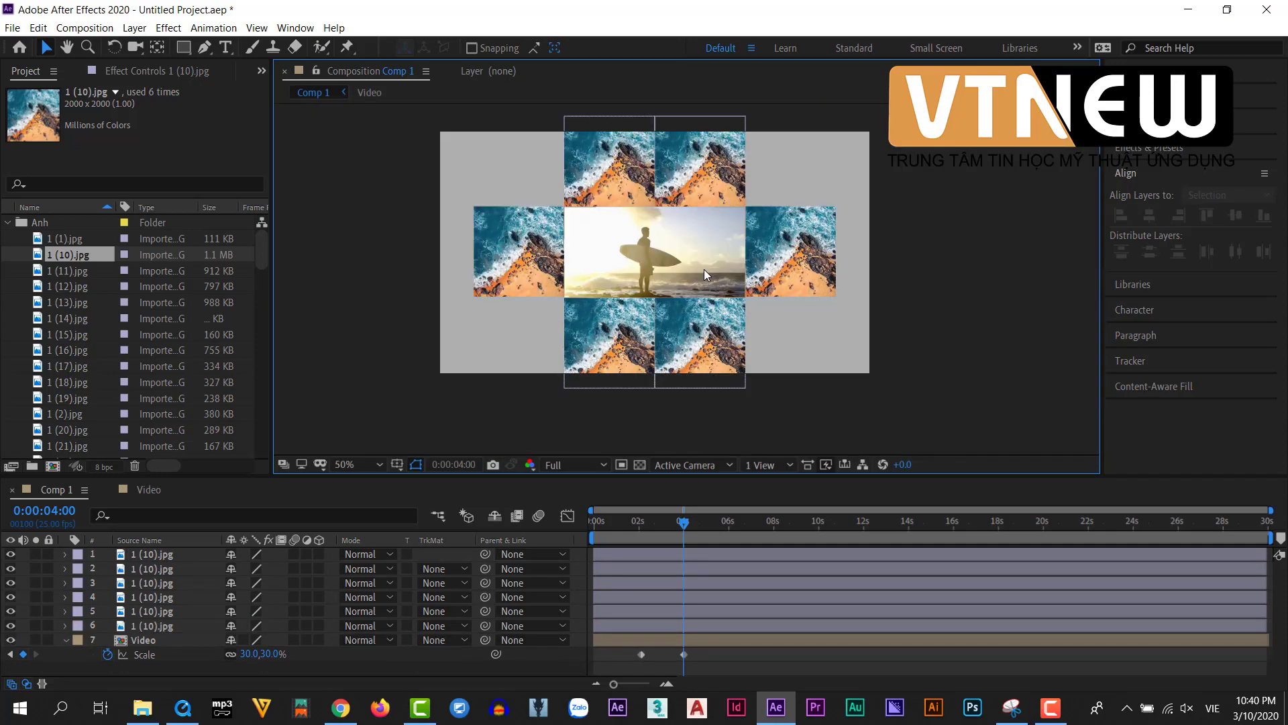
# Move the bottom-right photo under the right-hand one and add a copy below-left.
pyautogui.moveTo(717, 339); pyautogui.dragTo(810, 339)
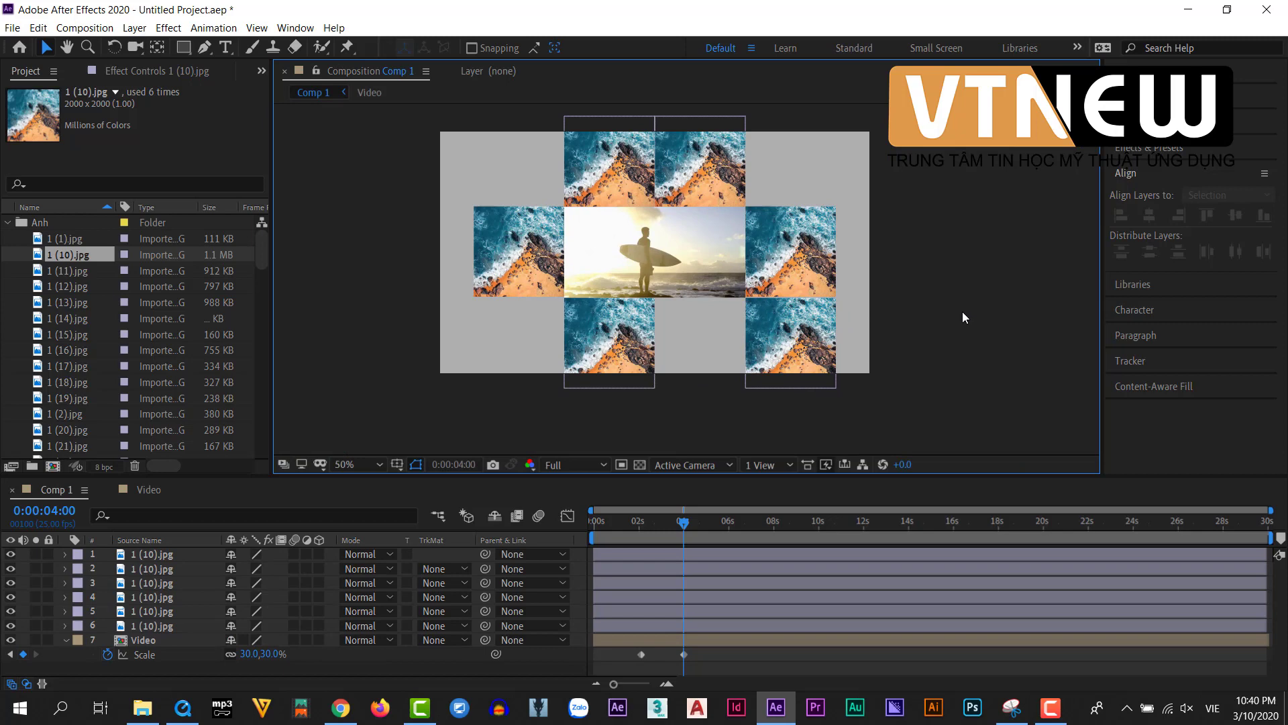
pyautogui.click(522, 264)
pyautogui.hotkey('ctrl', 'd')
pyautogui.moveTo(522, 264); pyautogui.dragTo(438, 339)
pyautogui.scroll(6, 473, 298)
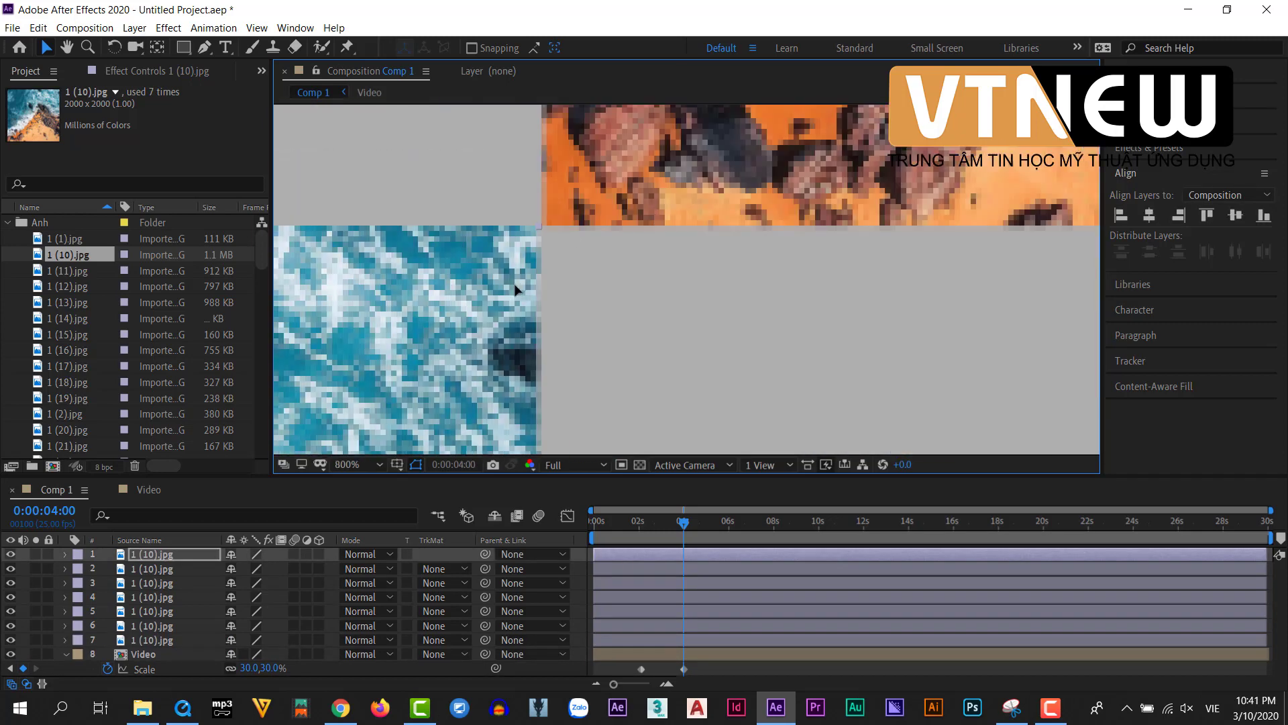
pyautogui.scroll(-12, 595, 276)
pyautogui.scroll(4, 595, 277)
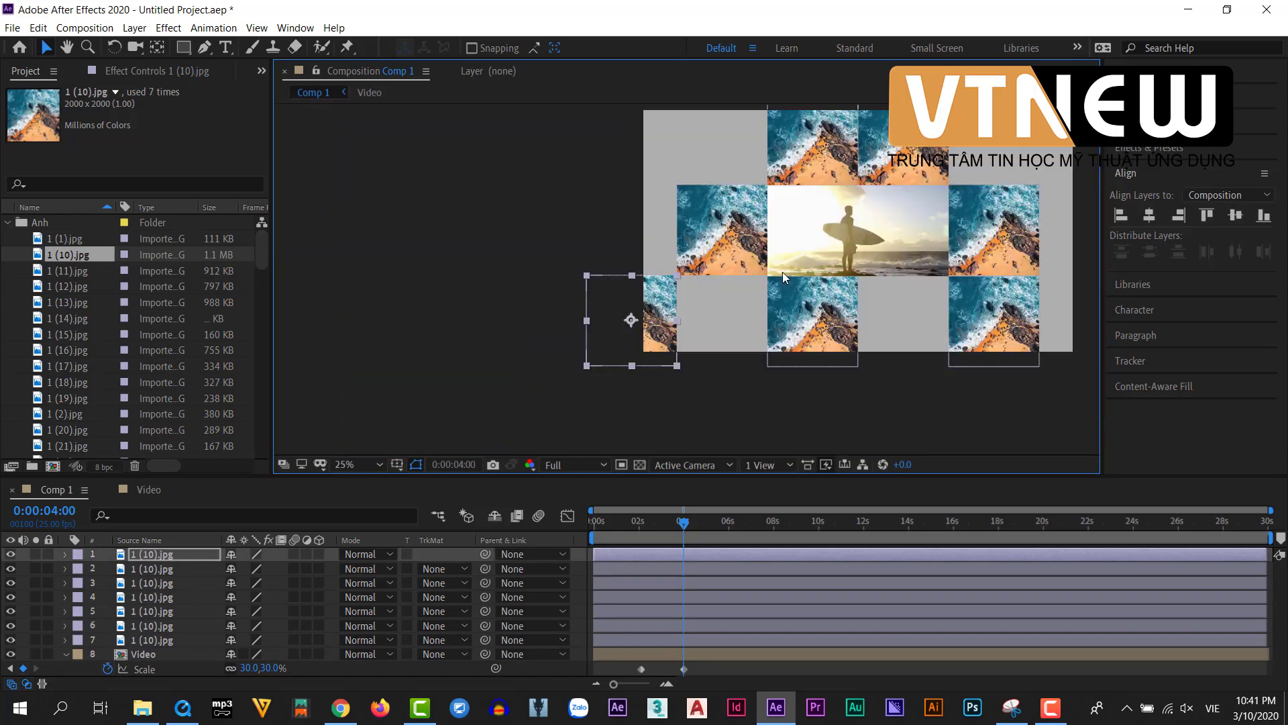
pyautogui.click(743, 387)
pyautogui.moveTo(904, 262); pyautogui.dragTo(647, 296)
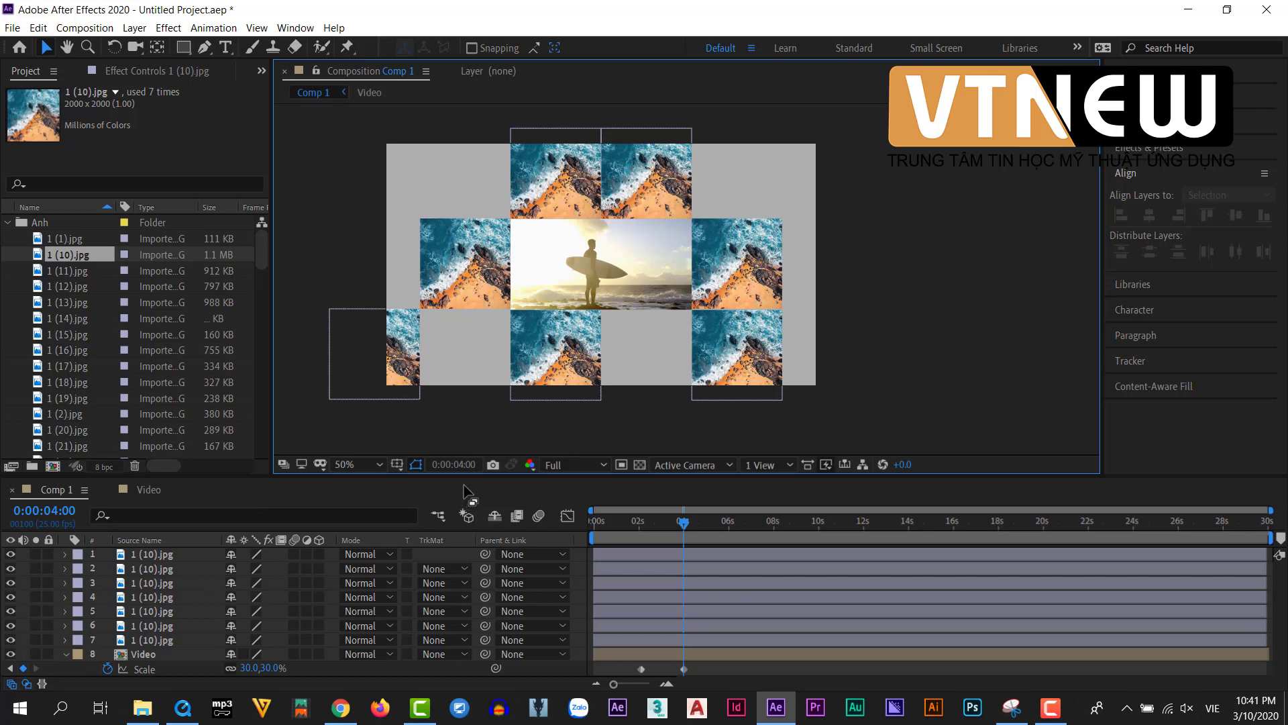
# Enlarge the timeline and step through photo layers 1 to 7.
pyautogui.moveTo(489, 478); pyautogui.dragTo(497, 317)
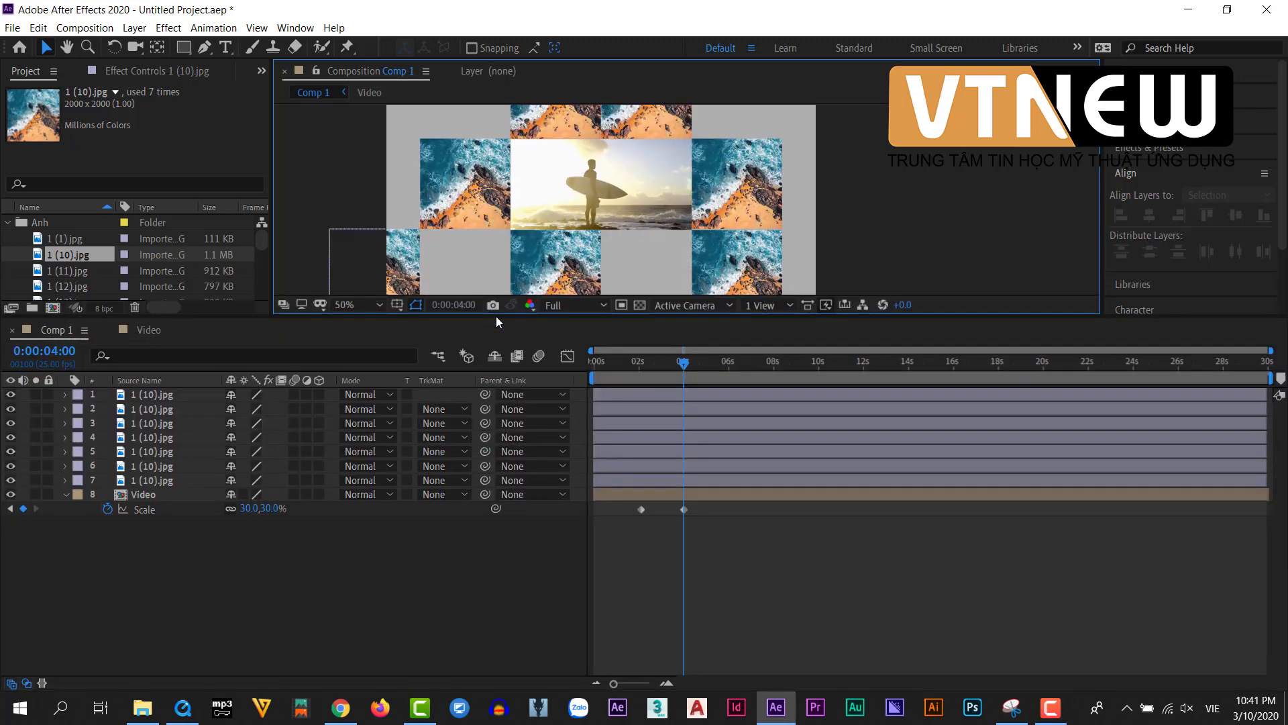
pyautogui.click(138, 398)
pyautogui.click(141, 409)
pyautogui.click(143, 422)
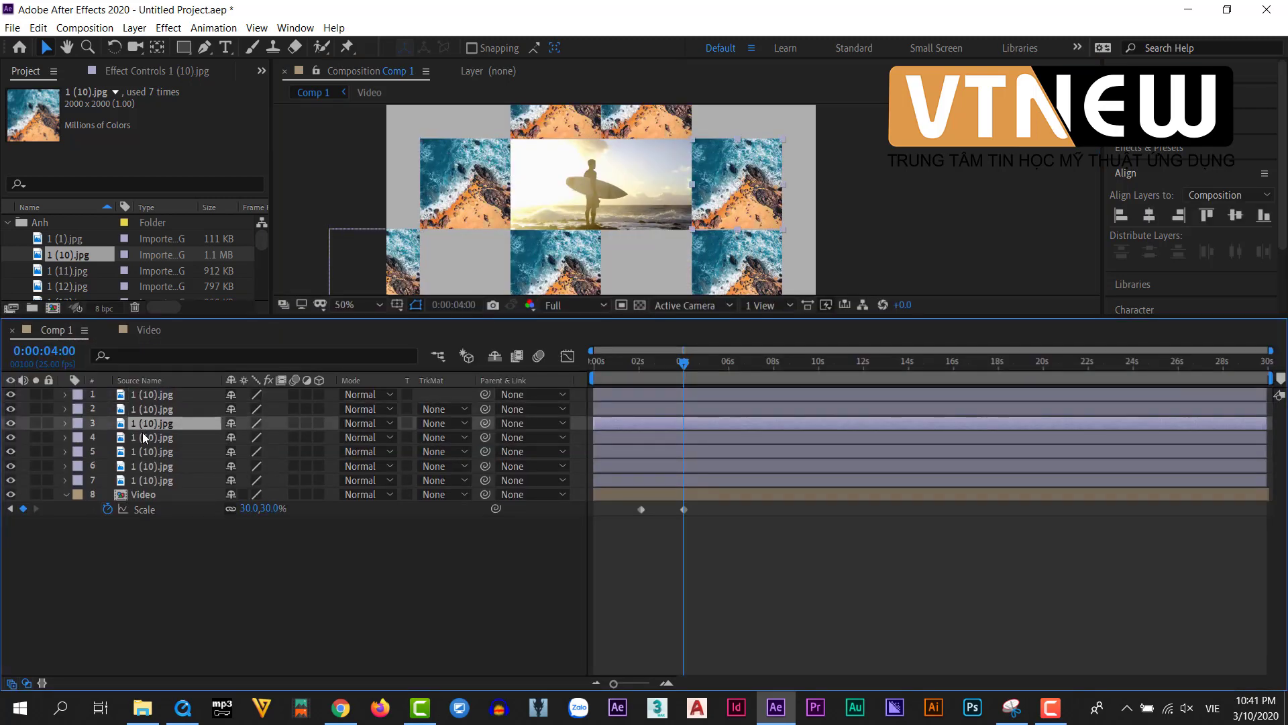
pyautogui.click(142, 436)
pyautogui.click(142, 449)
pyautogui.click(142, 465)
pyautogui.click(142, 478)
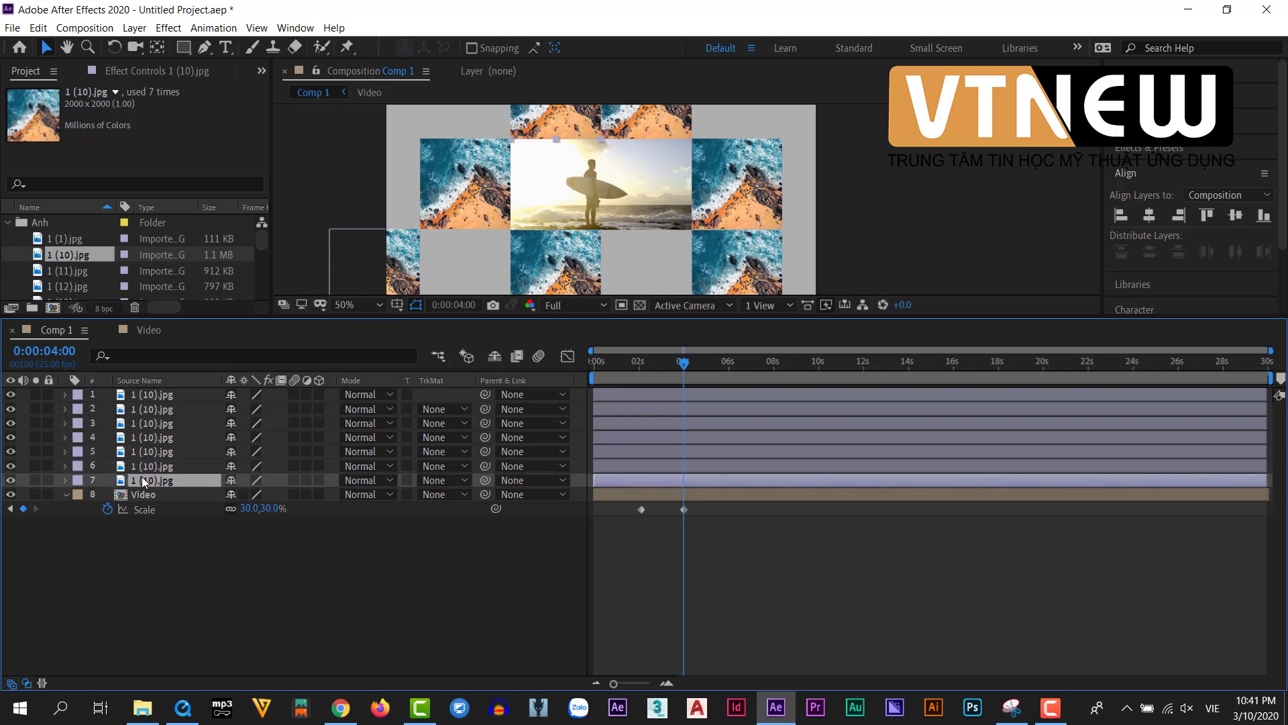
pyautogui.moveTo(334, 325); pyautogui.dragTo(329, 449)
# Replace layers 2, 3 and 4 with 1 (11).jpg, 1 (12).jpg and 1 (13).jpg.
pyautogui.click(156, 540)
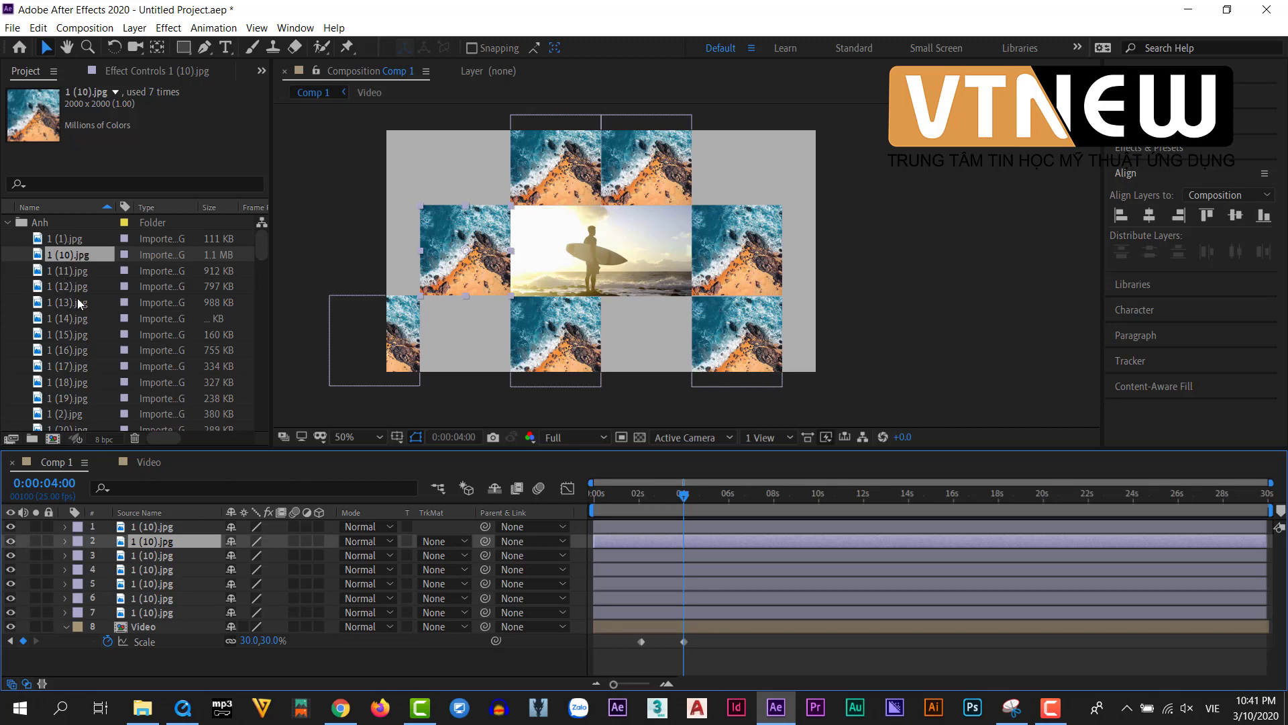
pyautogui.click(61, 269)
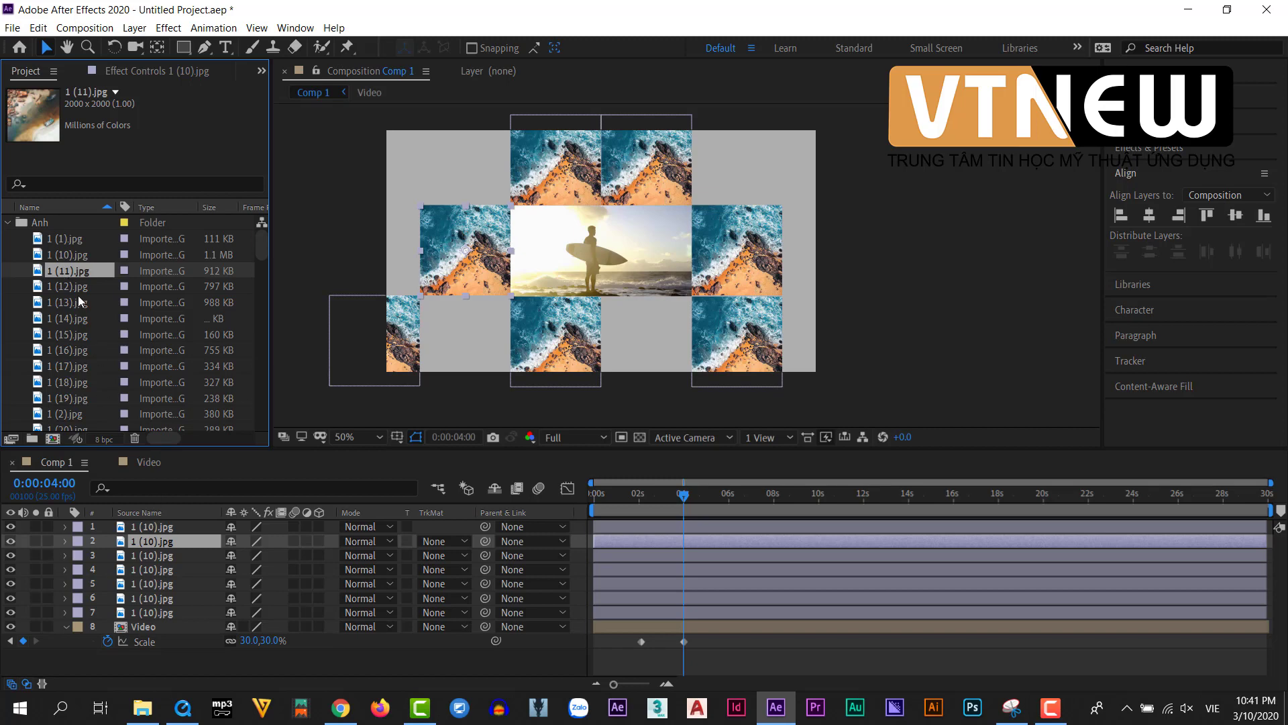
pyautogui.moveTo(62, 270); pyautogui.dragTo(147, 542)
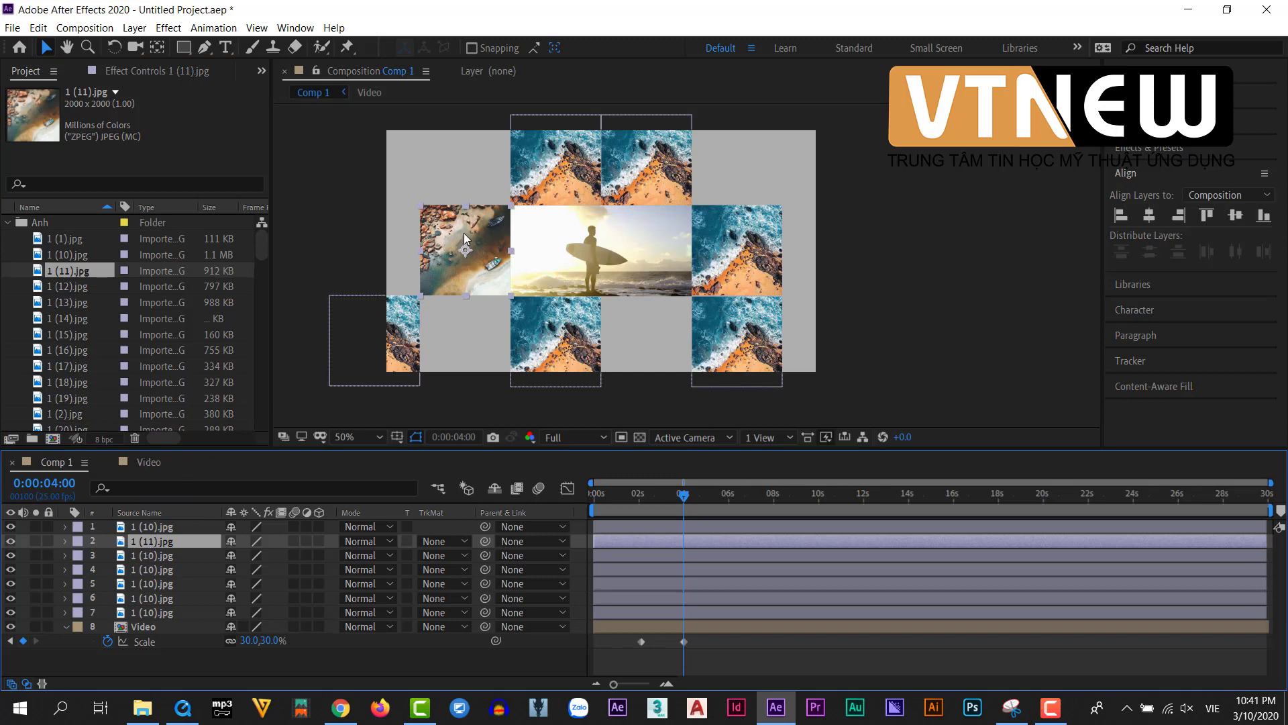
pyautogui.click(151, 555)
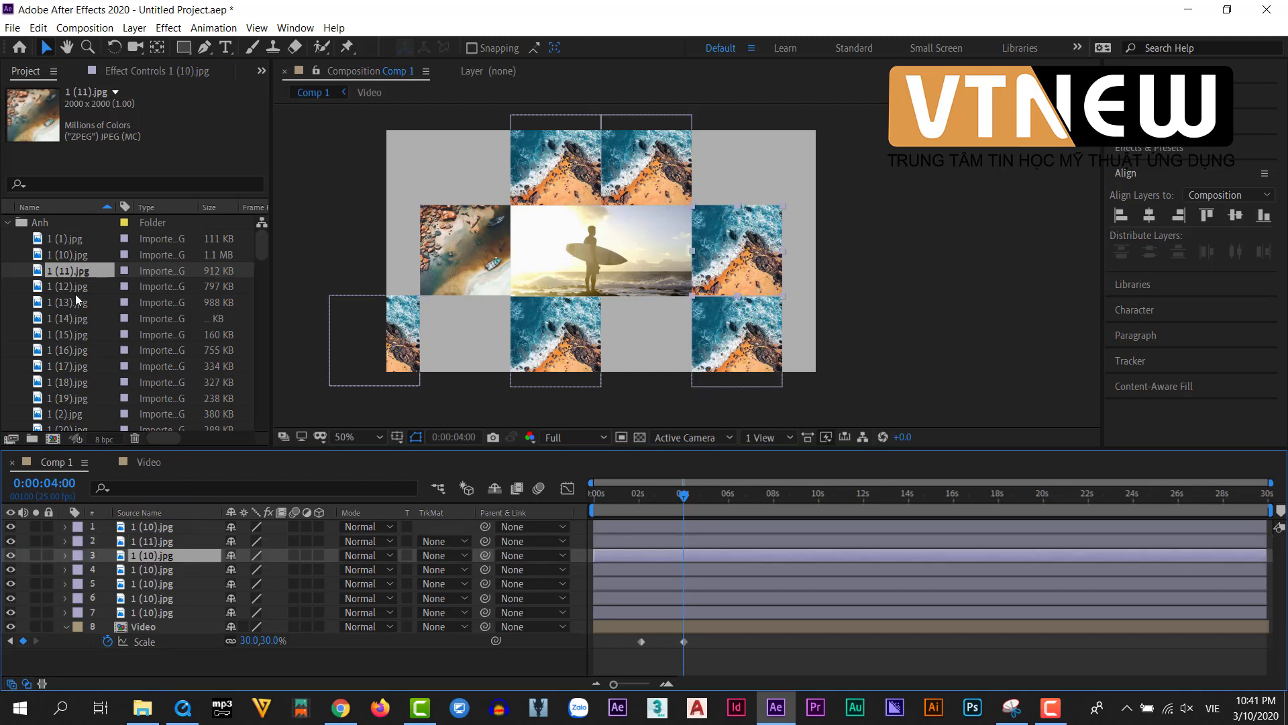
pyautogui.moveTo(74, 287); pyautogui.dragTo(156, 556)
pyautogui.click(157, 569)
pyautogui.moveTo(75, 303); pyautogui.dragTo(159, 568)
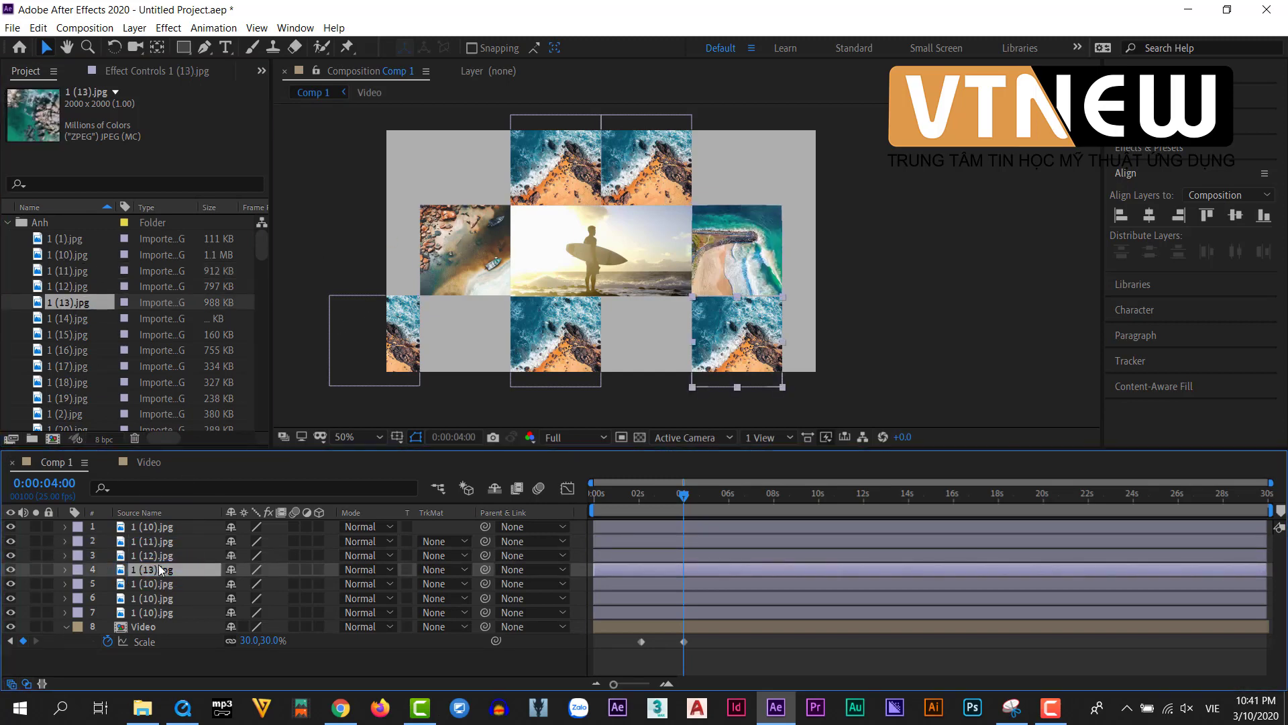
# Replace layers 5, 6 and 7 with 1 (14).jpg, 1 (15).jpg and 1 (16).jpg.
pyautogui.click(151, 584)
pyautogui.moveTo(82, 321); pyautogui.dragTo(151, 597)
pyautogui.click(151, 598)
pyautogui.click(147, 612)
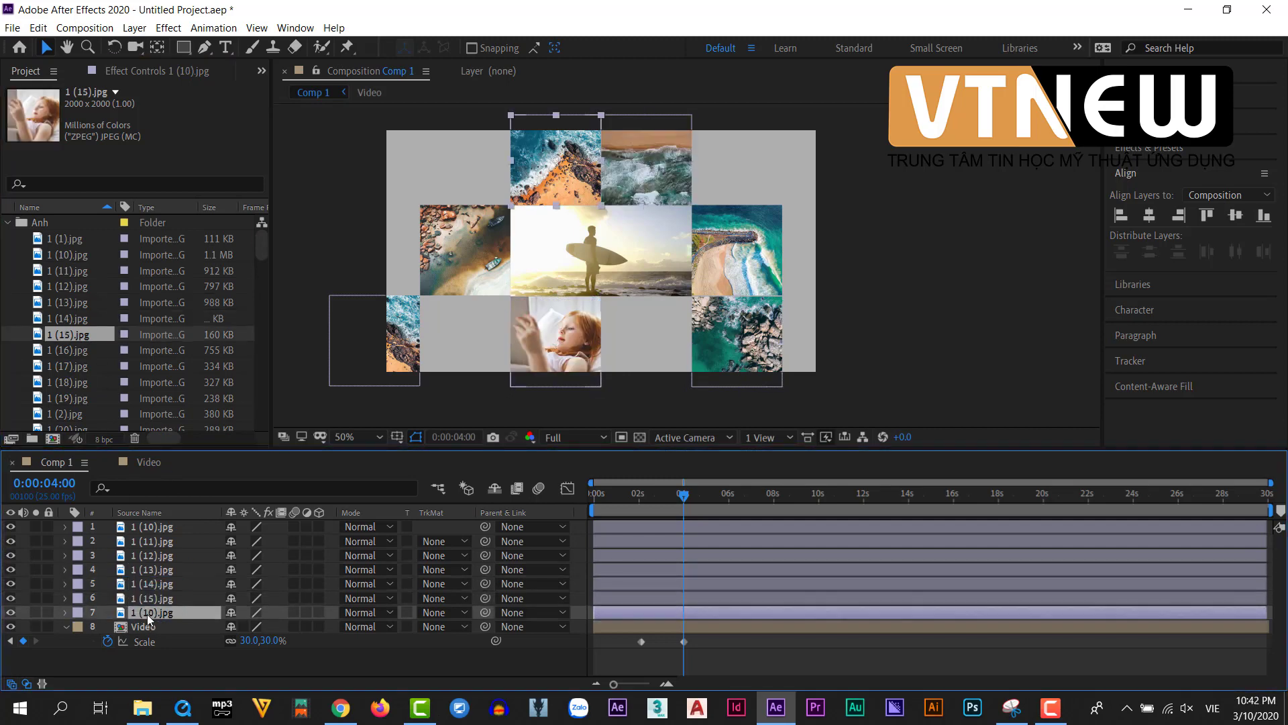
pyautogui.moveTo(70, 350); pyautogui.dragTo(148, 612)
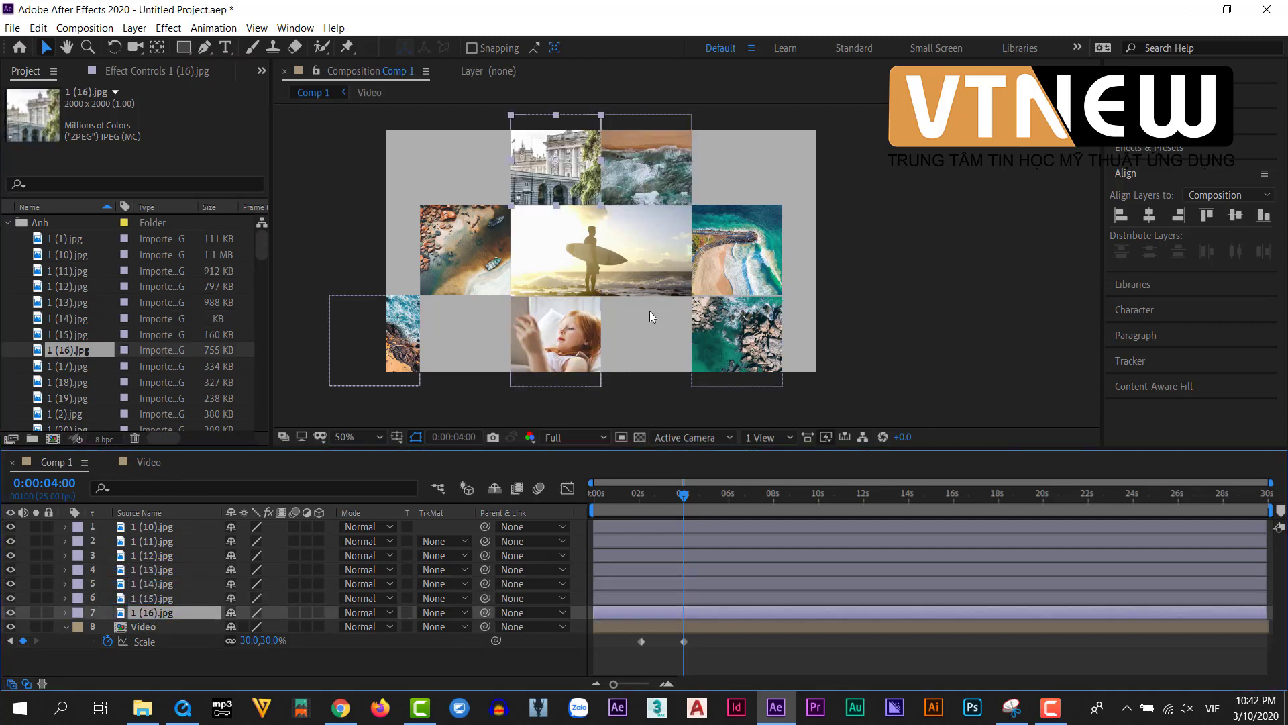
pyautogui.click(840, 265)
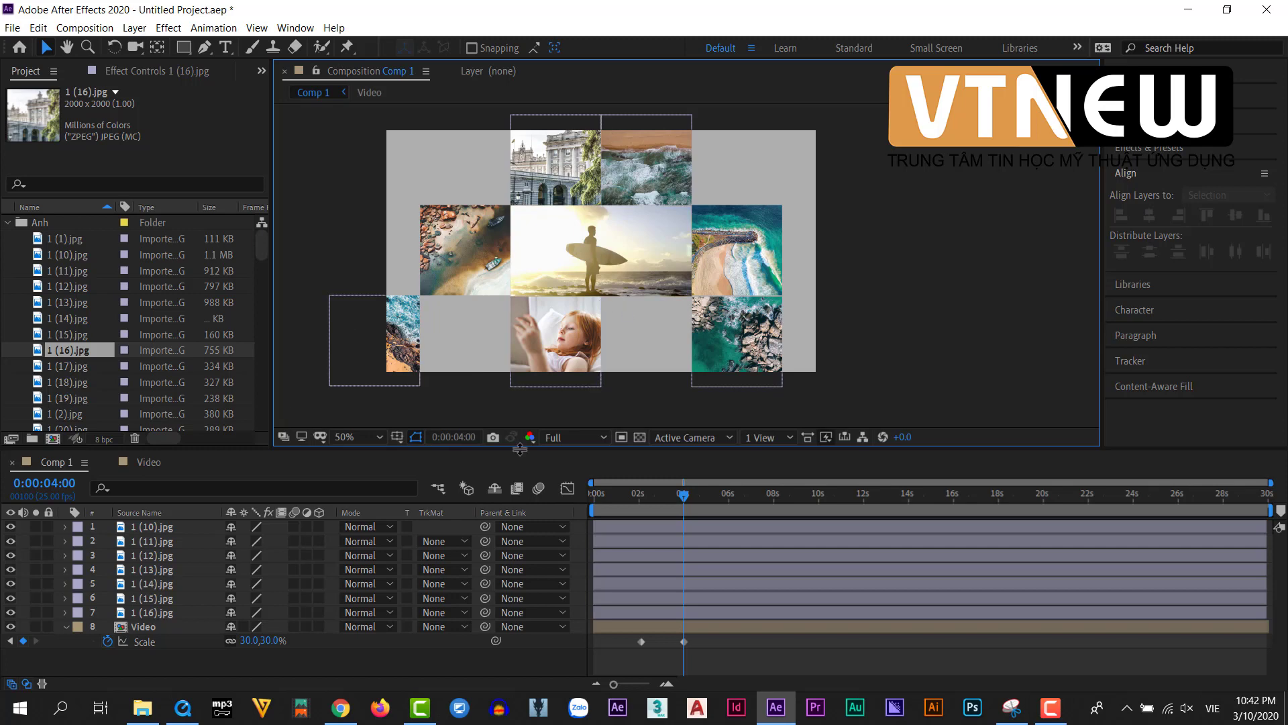
# Select all Comp 1 layers and add Scale keyframes to the photos at 4 seconds.
pyautogui.moveTo(519, 448)
pyautogui.mouseDown()
pyautogui.moveTo(519, 384)
pyautogui.moveTo(522, 448)
pyautogui.mouseUp()
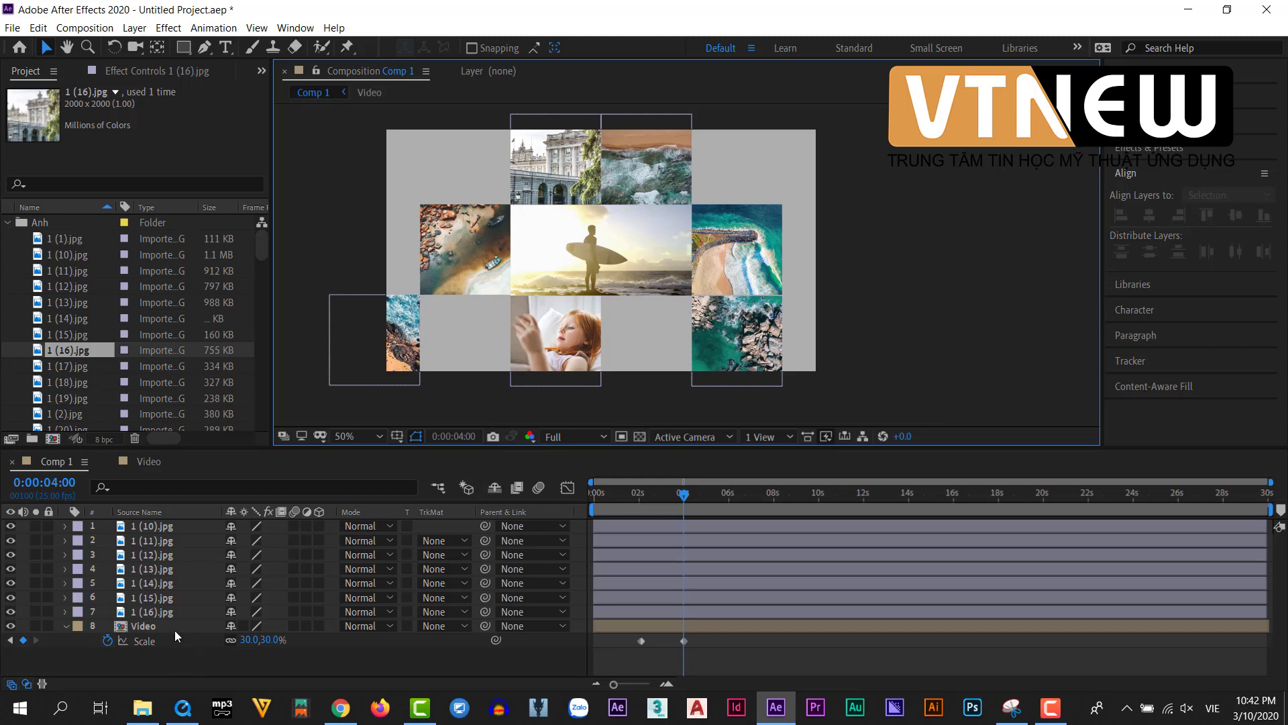
pyautogui.click(164, 614)
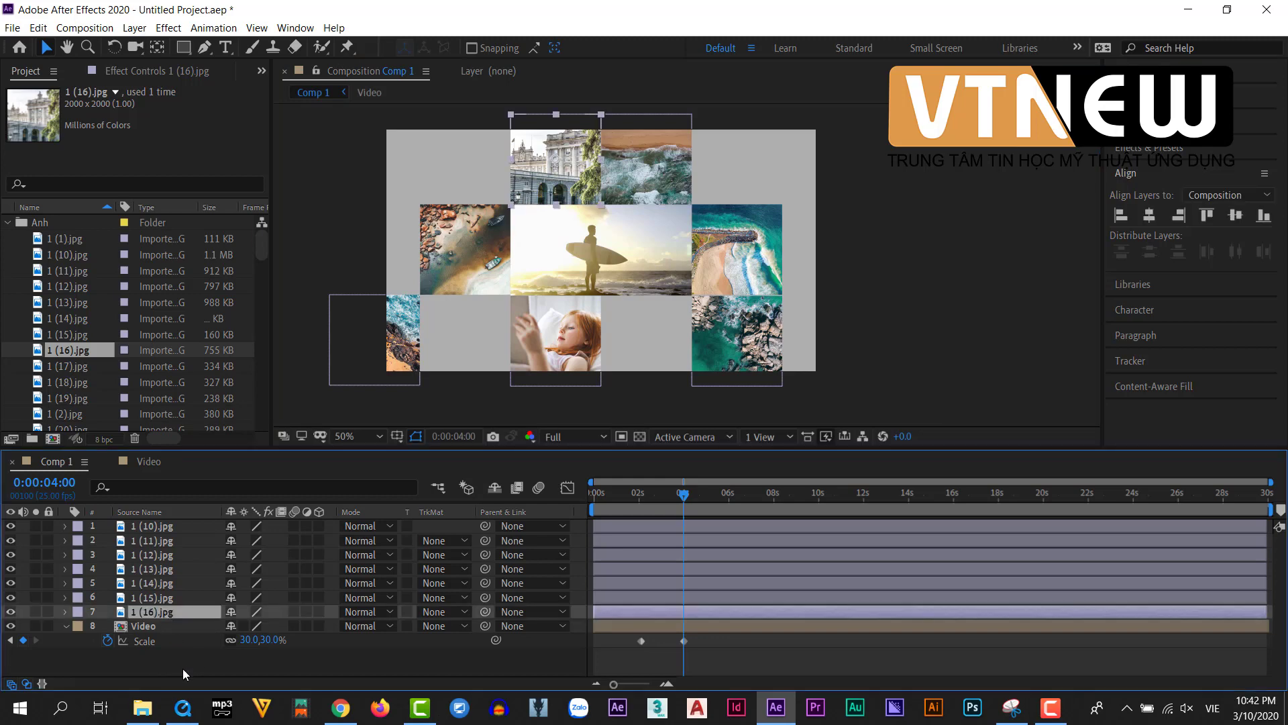
pyautogui.moveTo(182, 668); pyautogui.dragTo(122, 502)
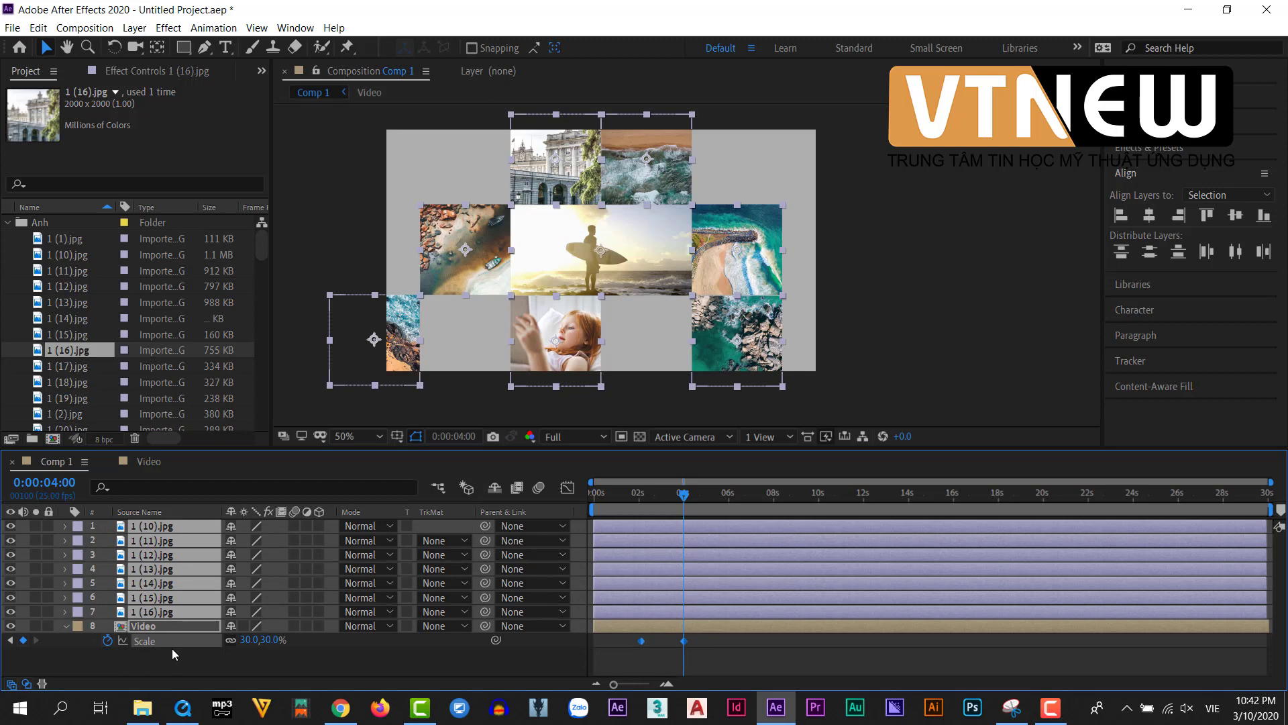
pyautogui.press('s')
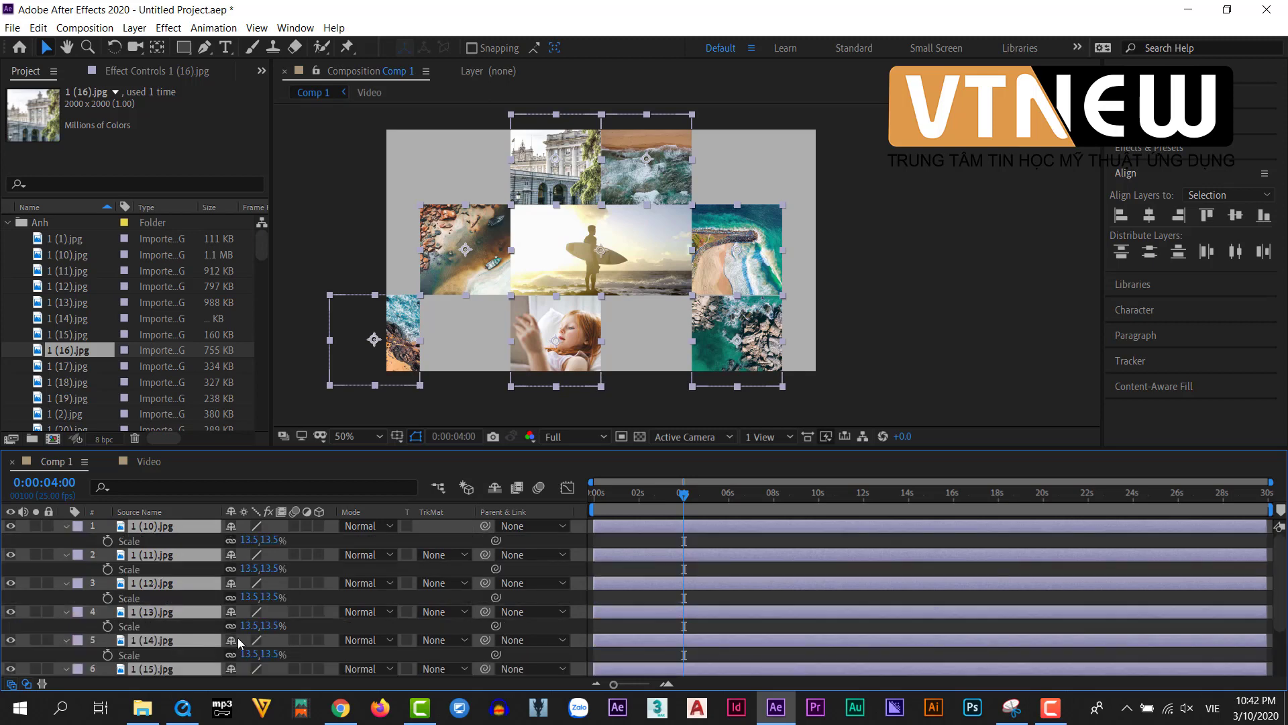
pyautogui.click(106, 568)
pyautogui.scroll(-2, 694, 597)
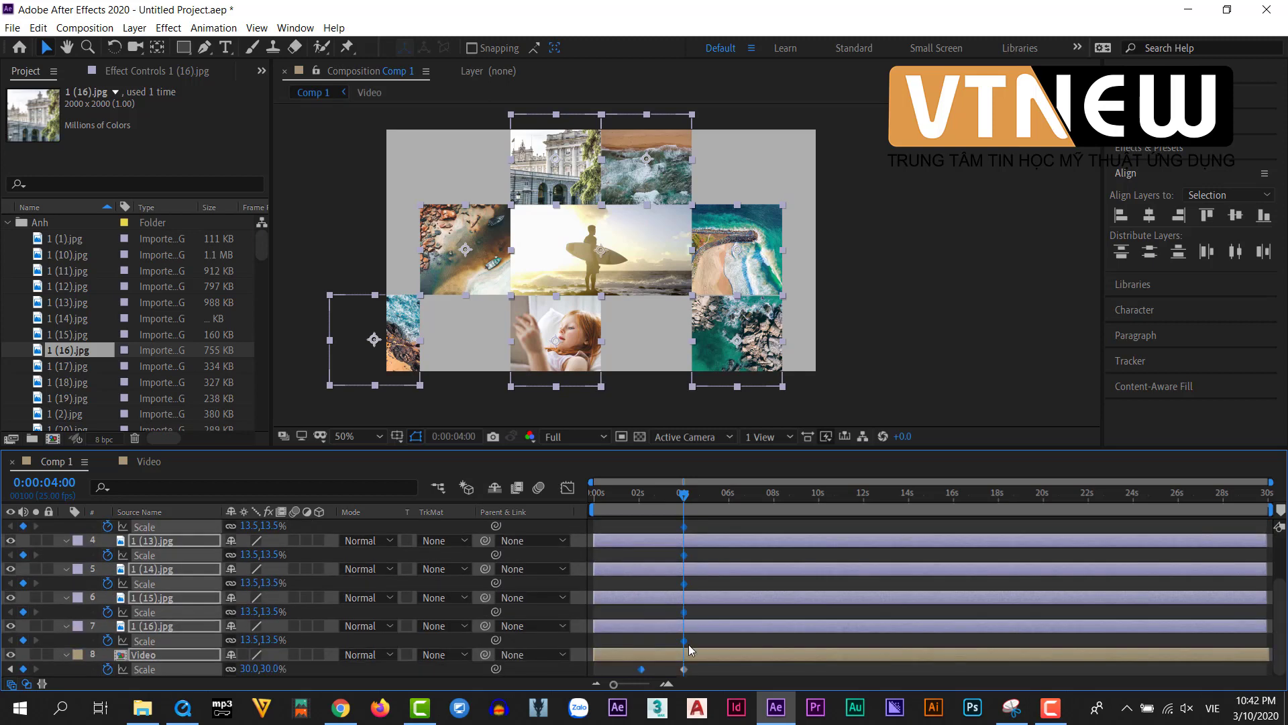
pyautogui.scroll(3, 681, 609)
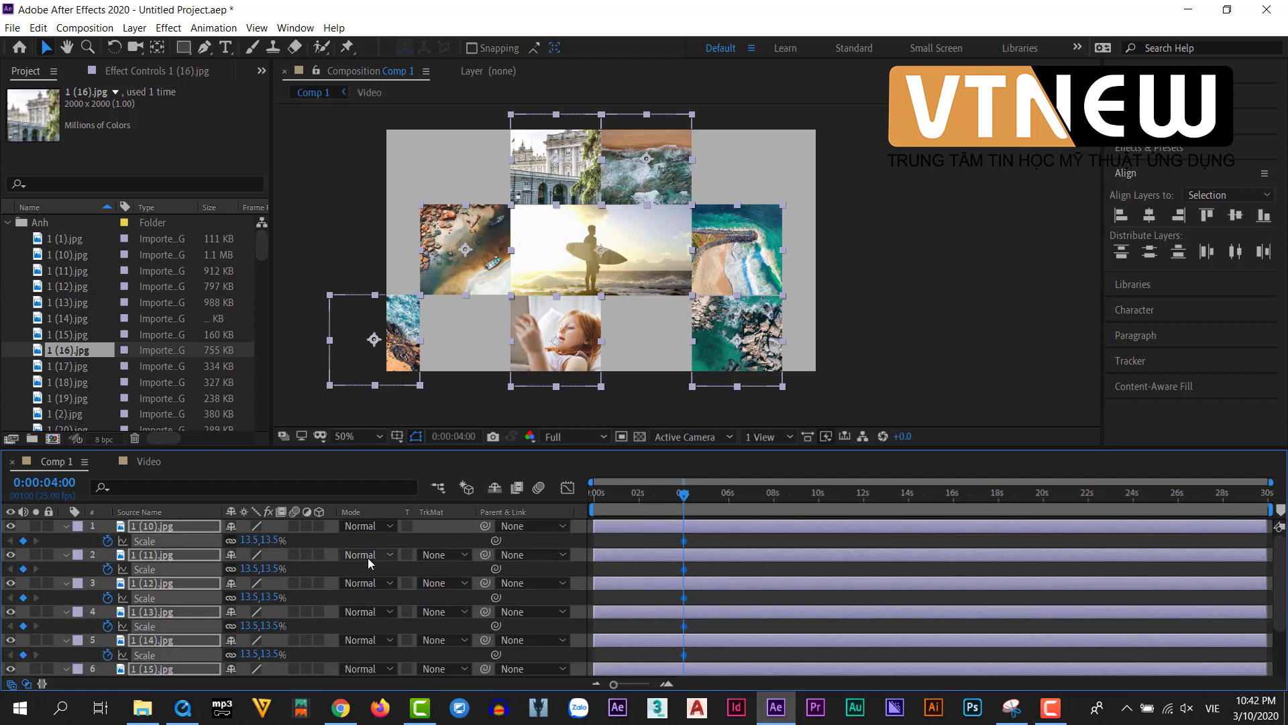
# Add Position keyframes at 4 seconds to every layer with Alt+Shift+P.
pyautogui.press('p')
pyautogui.scroll(-2, 343, 609)
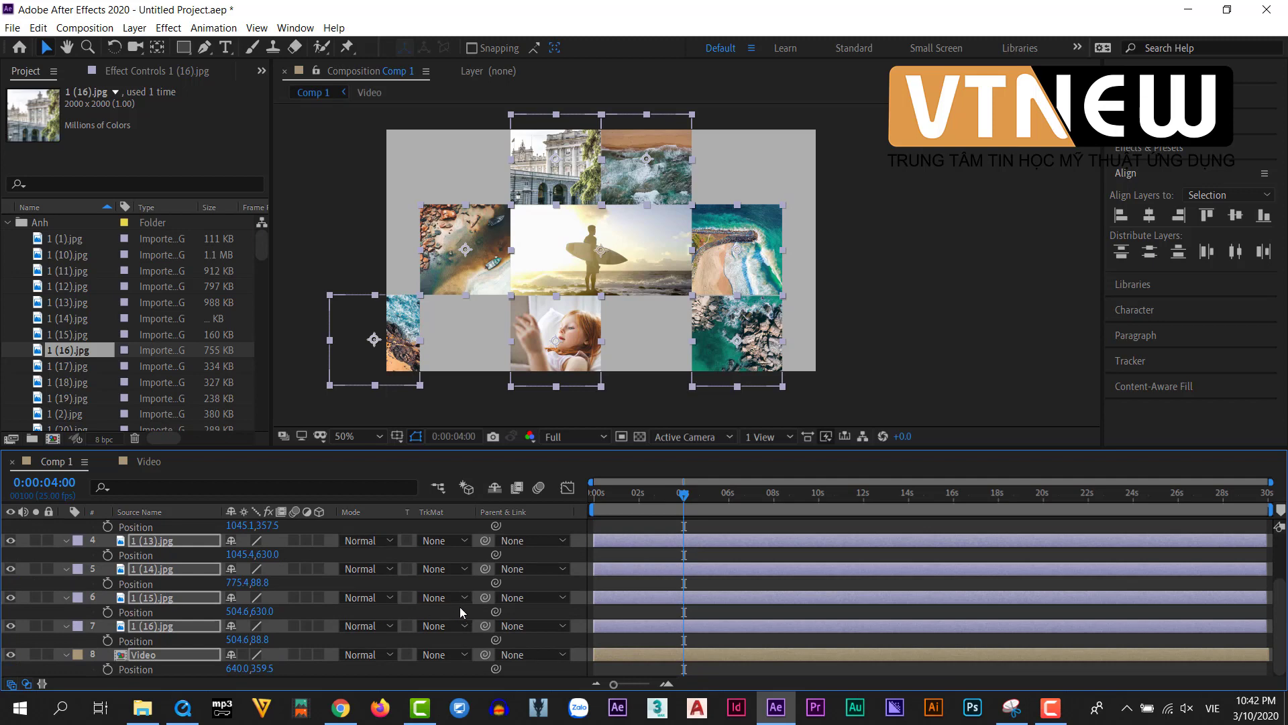
pyautogui.press('p')
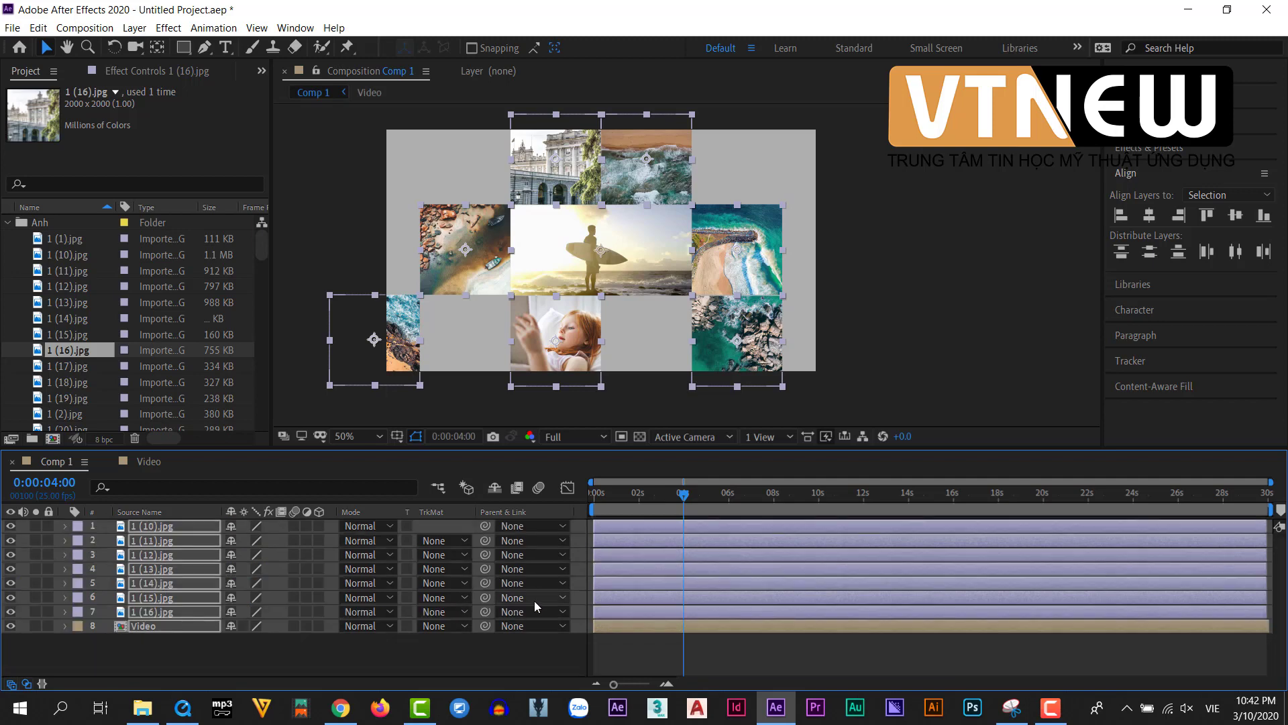
pyautogui.press('p')
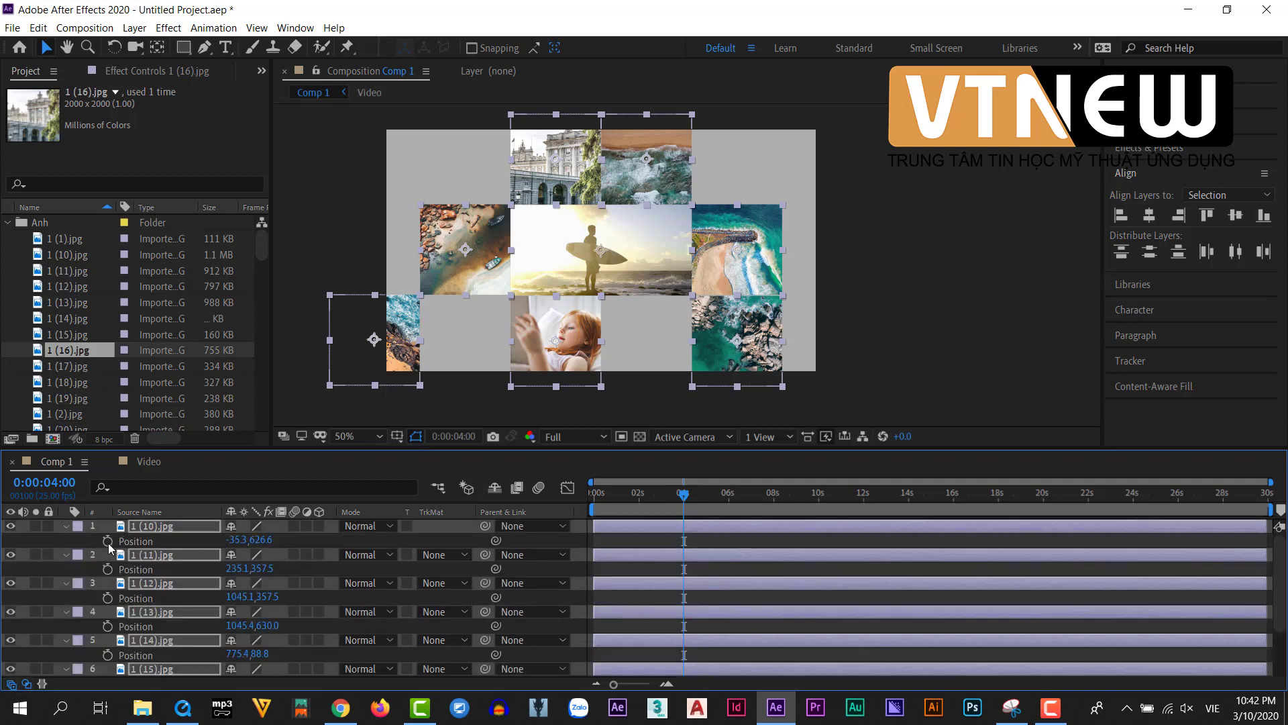
pyautogui.hotkey('alt', 'shift', 'p')
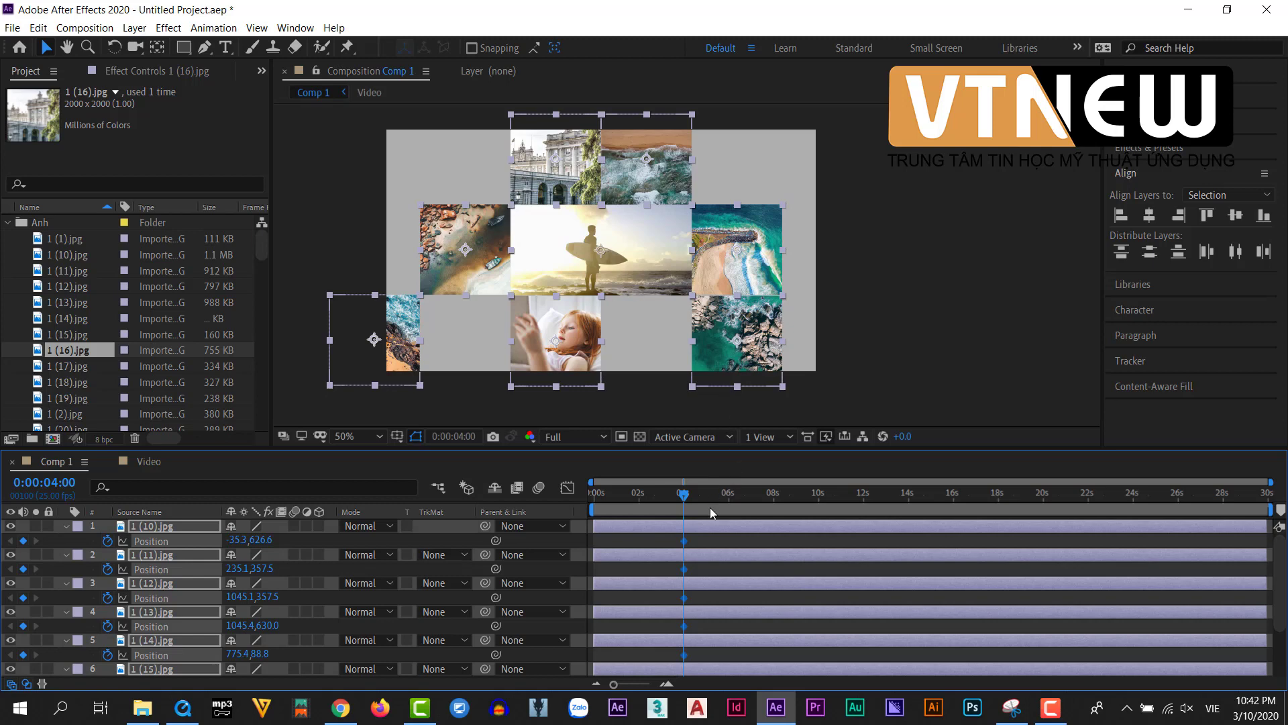
# At 2 seconds, scale photo layers 1 (10).jpg through 1 (16).jpg up to 25.5%.
pyautogui.scroll(-3, 699, 571)
pyautogui.moveTo(684, 502); pyautogui.dragTo(639, 502)
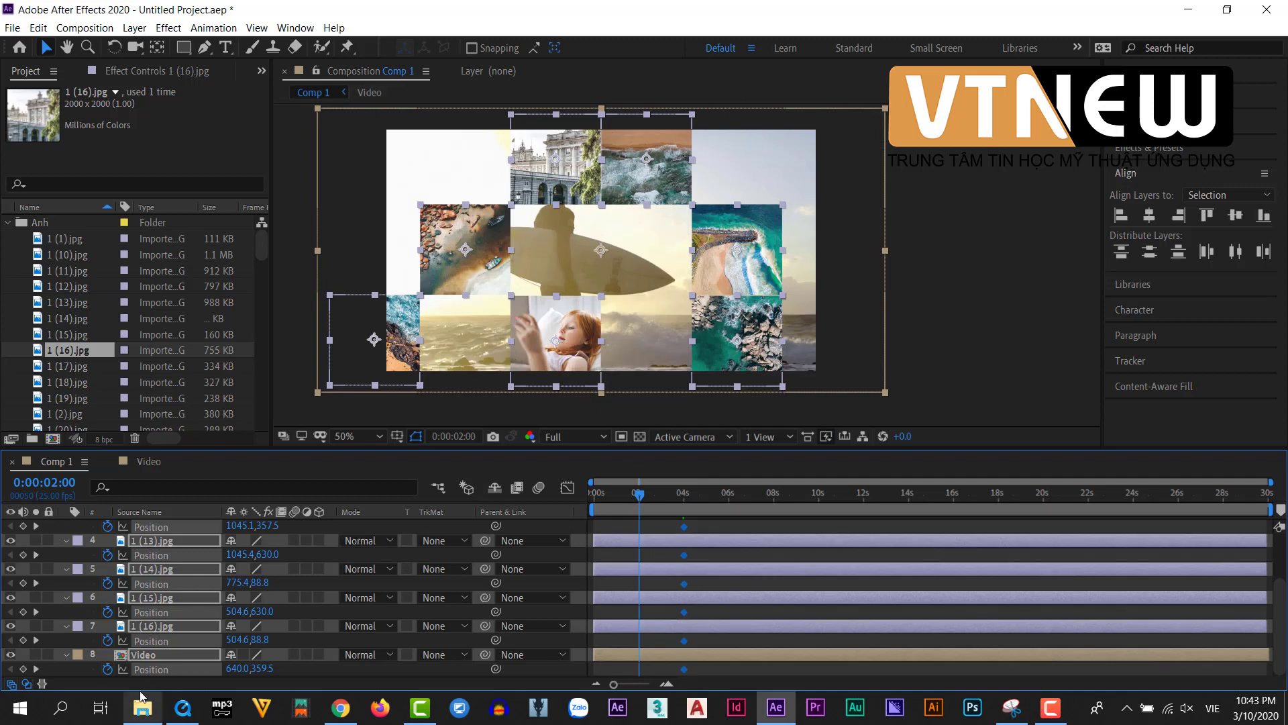
pyautogui.click(156, 625)
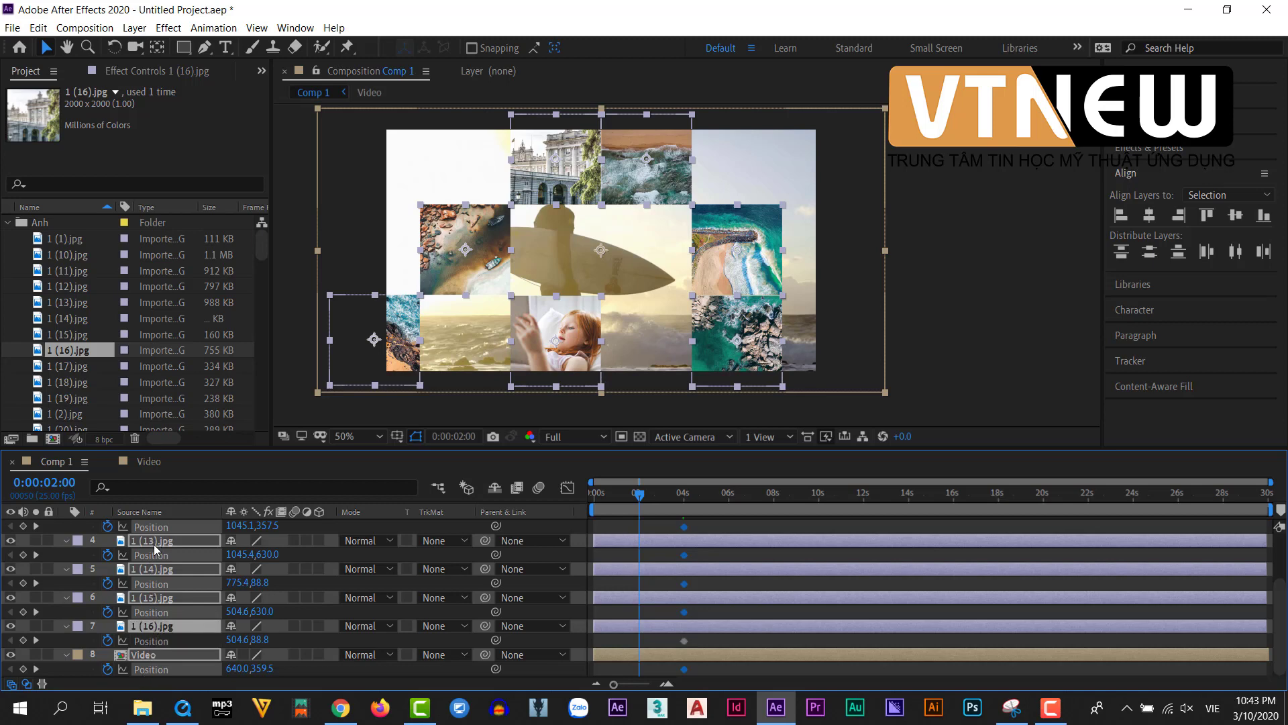
pyautogui.scroll(3, 154, 545)
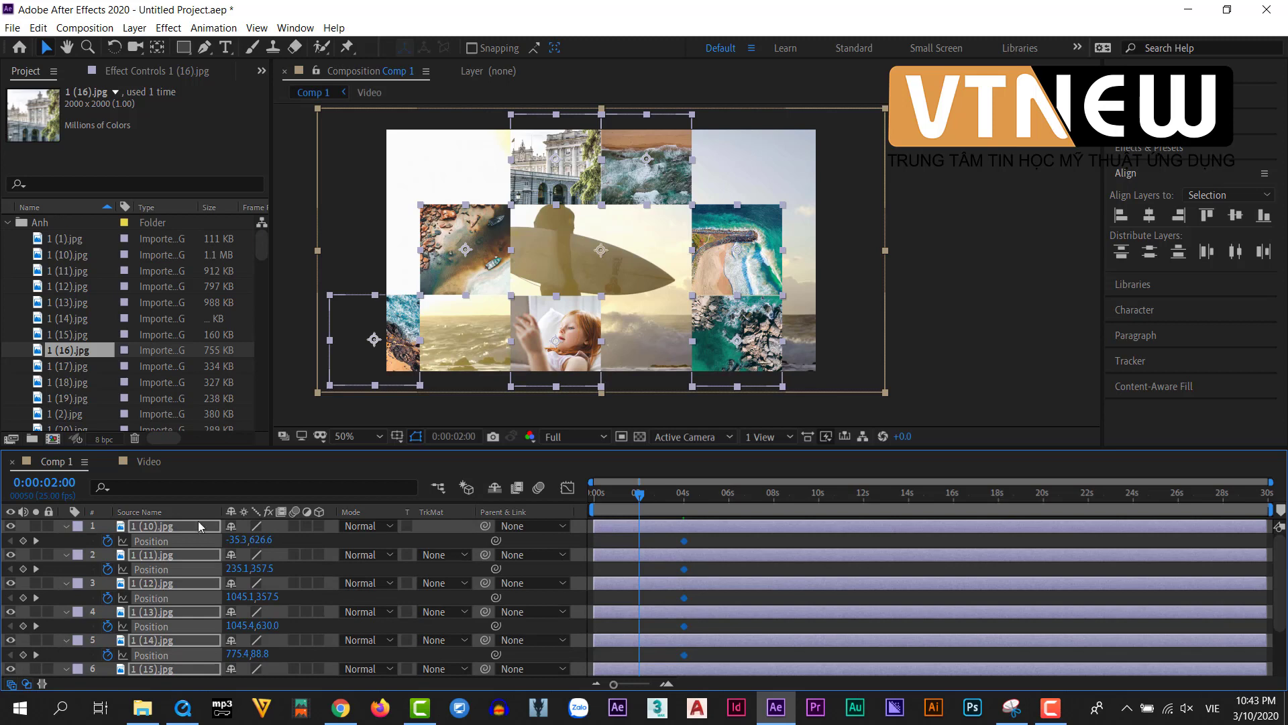
pyautogui.click(910, 381)
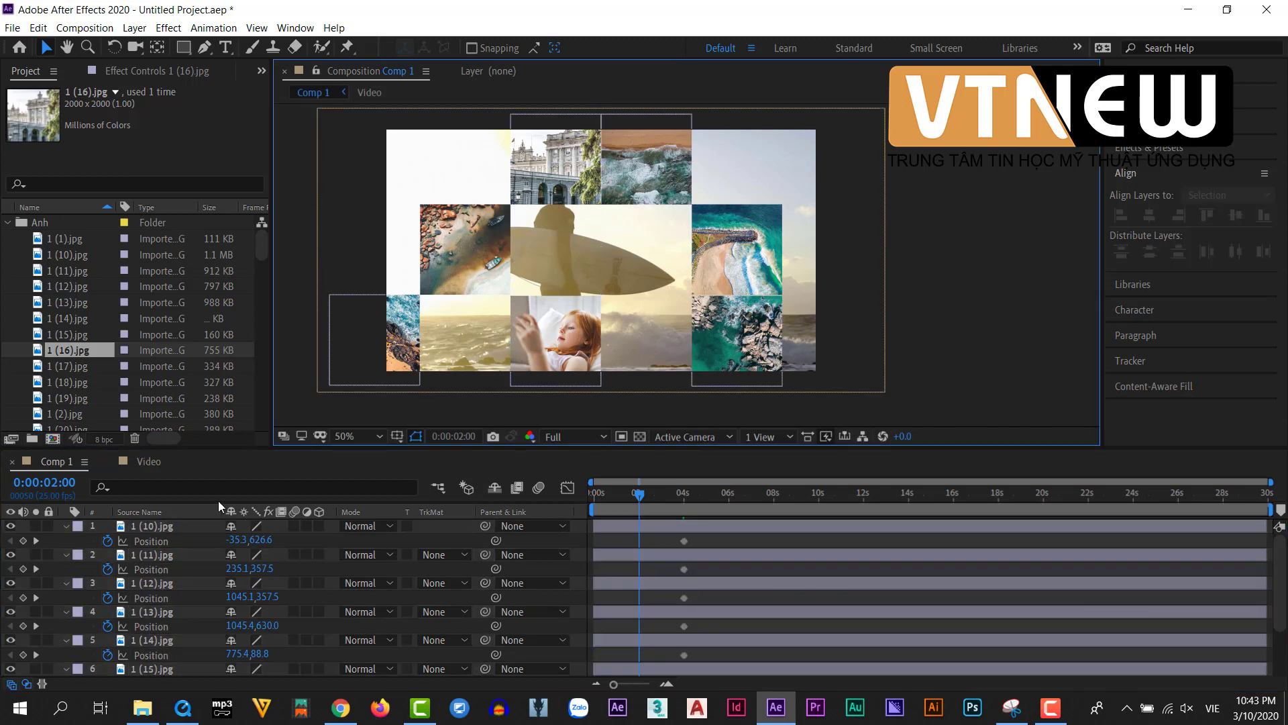
pyautogui.click(152, 527)
pyautogui.scroll(-3, 178, 577)
pyautogui.keyDown('shift'); pyautogui.click(147, 626); pyautogui.keyUp('shift')
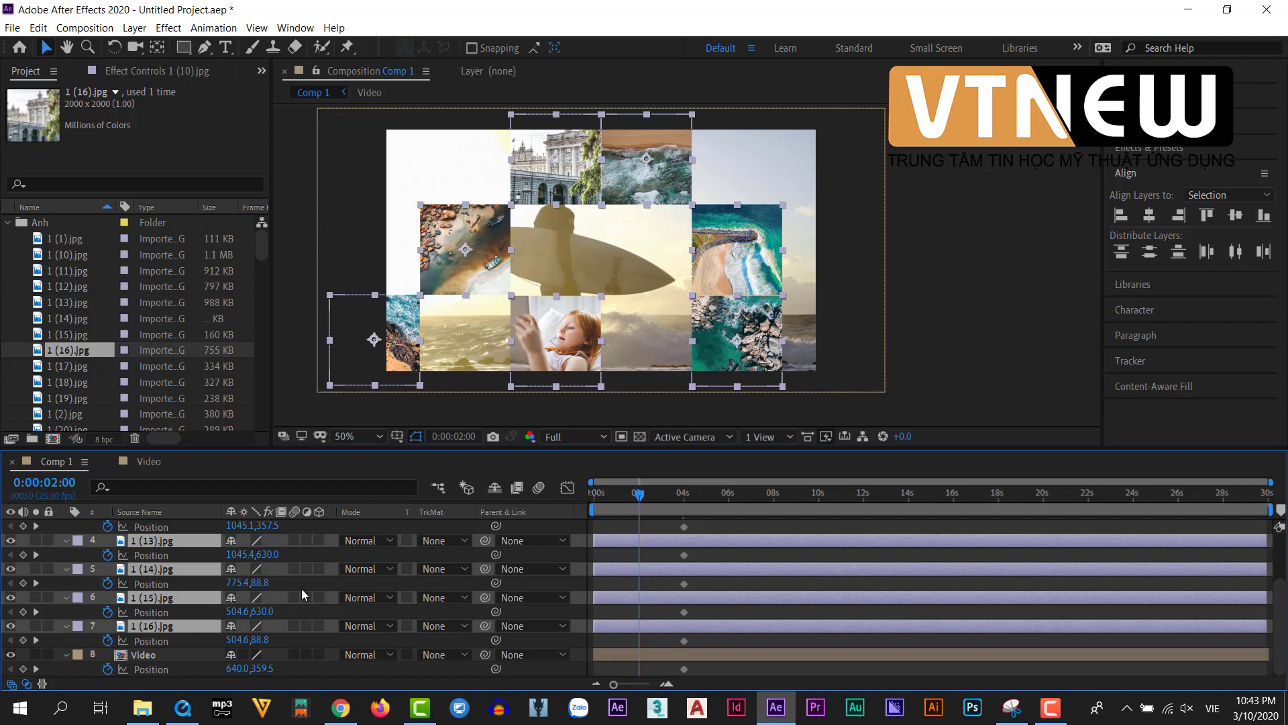
pyautogui.press('s')
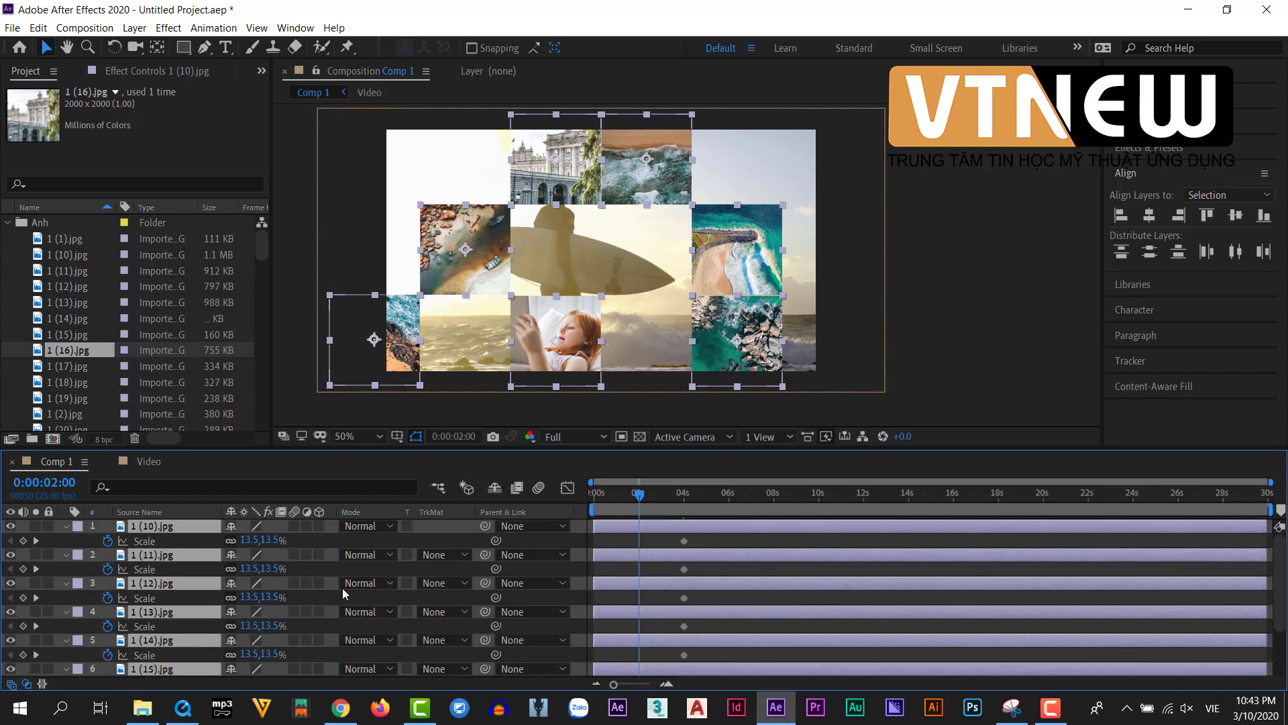
pyautogui.moveTo(252, 548); pyautogui.dragTo(260, 543)
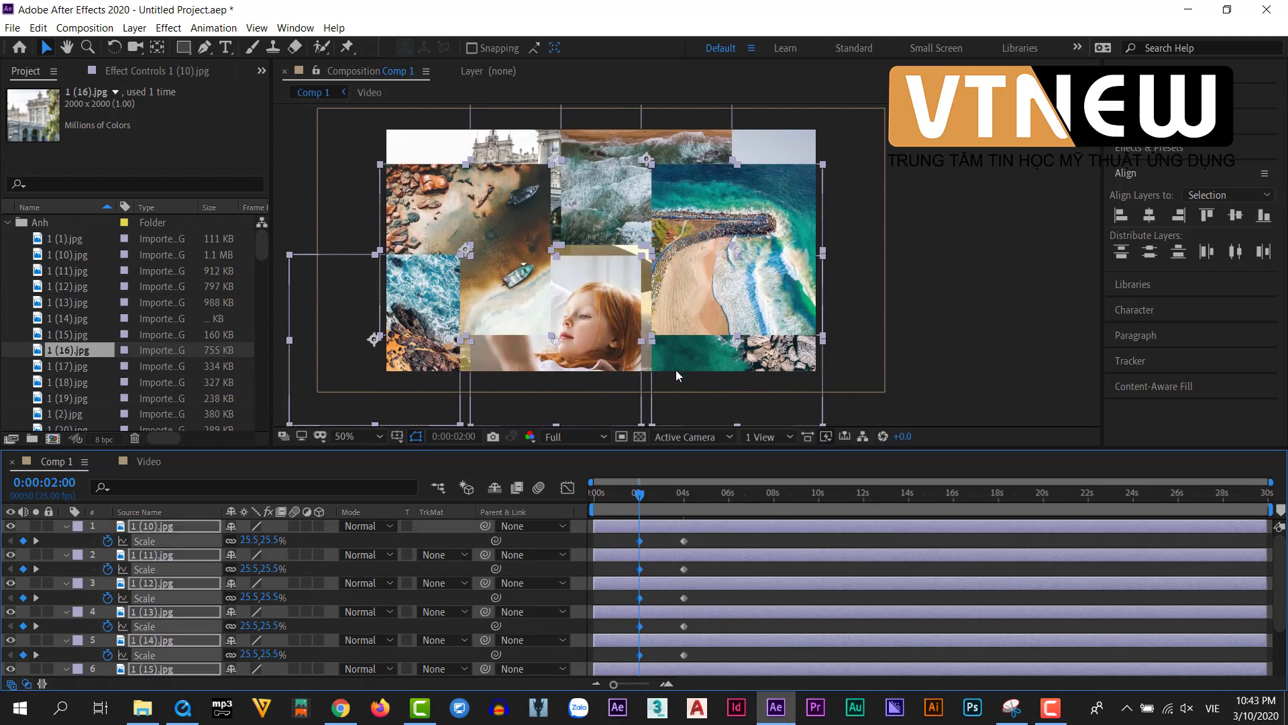
# Reveal Position on all photo layers and drag 1 (10).jpg outside the frame.
pyautogui.click(940, 314)
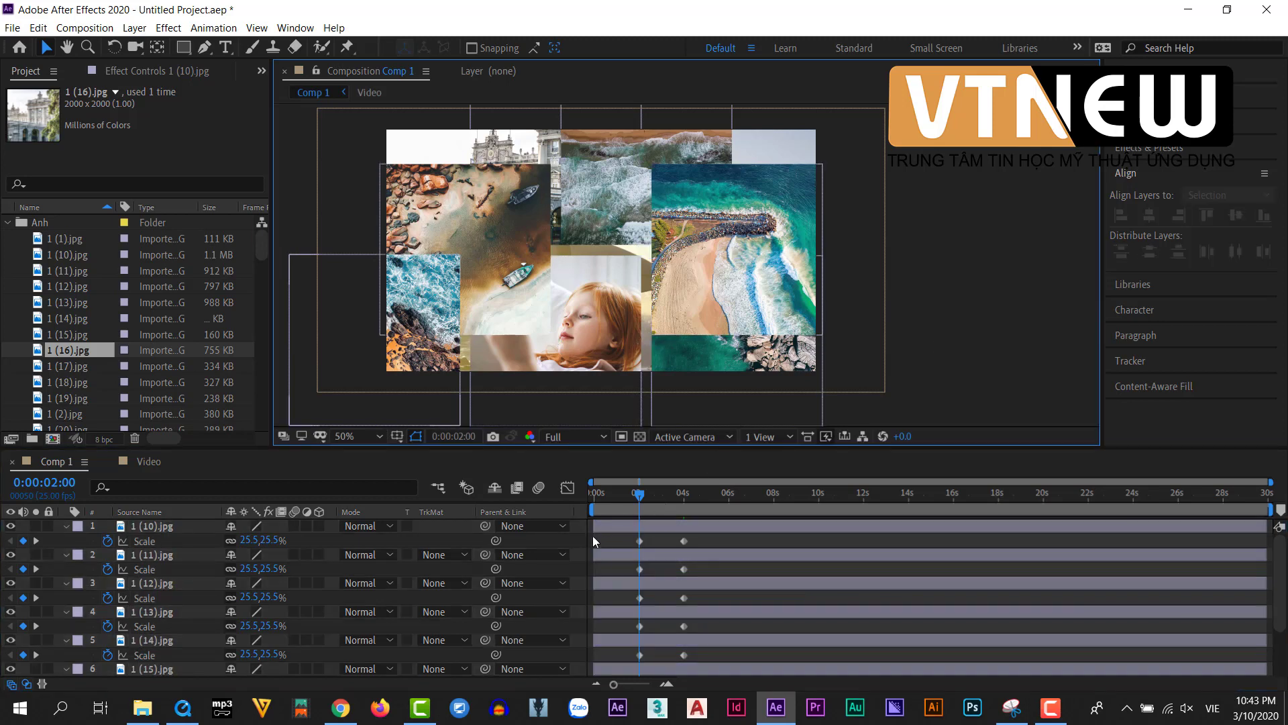
pyautogui.click(191, 527)
pyautogui.scroll(-3, 197, 582)
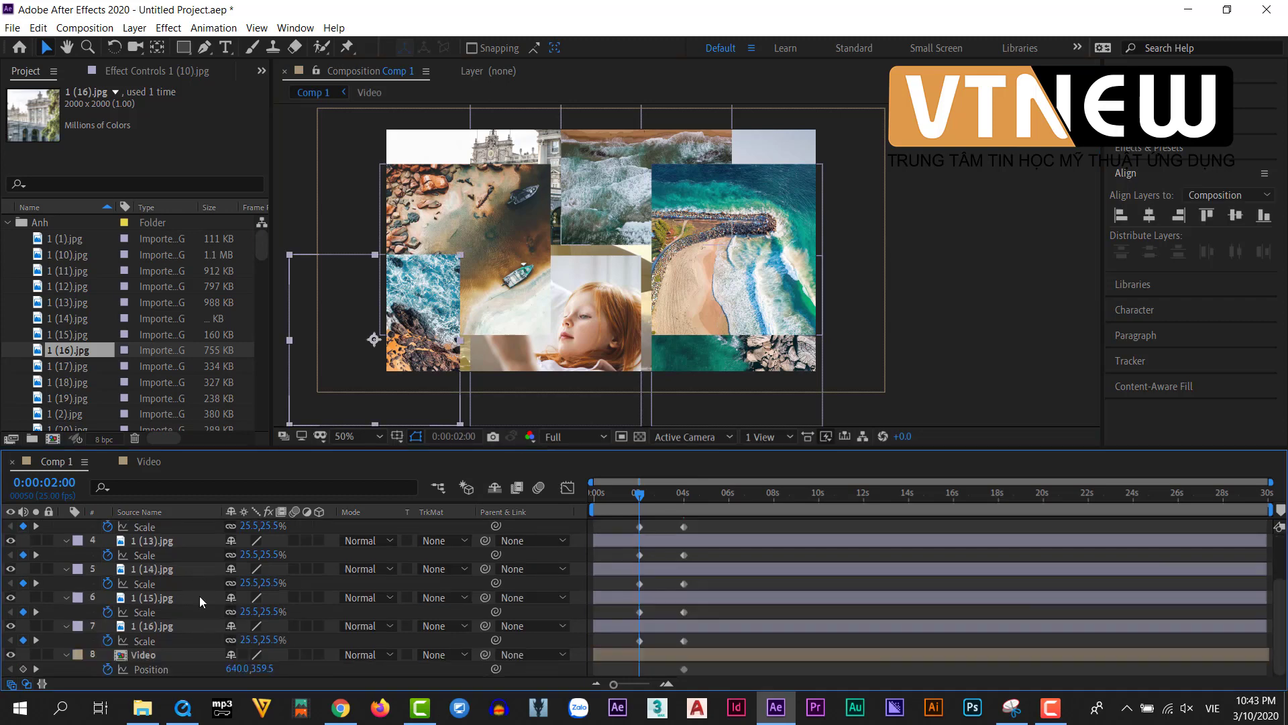
pyautogui.keyDown('shift'); pyautogui.click(171, 628); pyautogui.keyUp('shift')
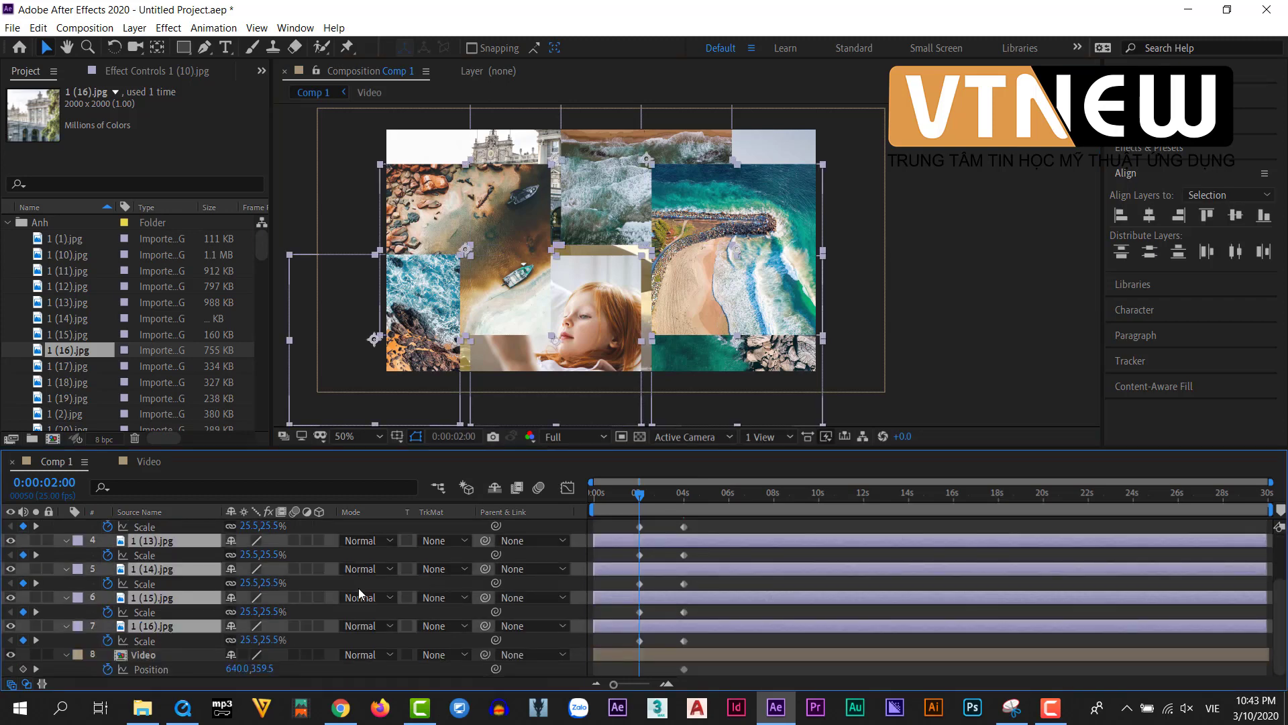
pyautogui.press('p')
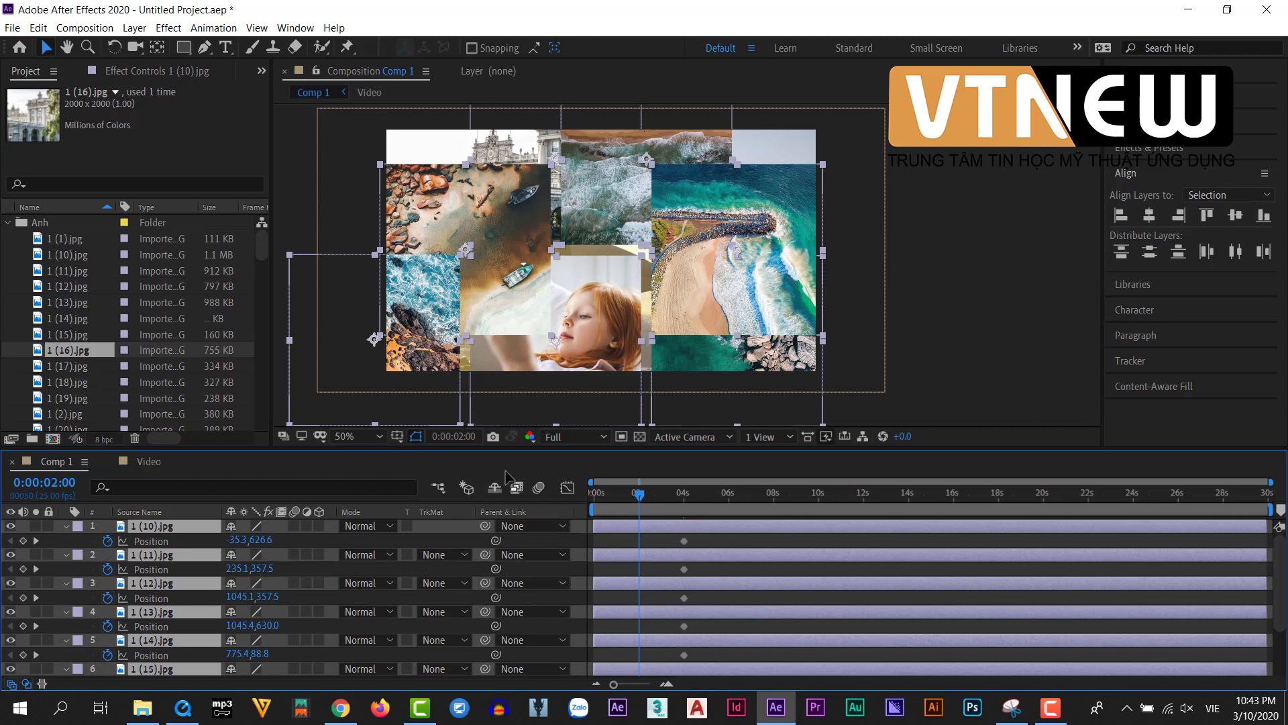
pyautogui.scroll(-2, 762, 275)
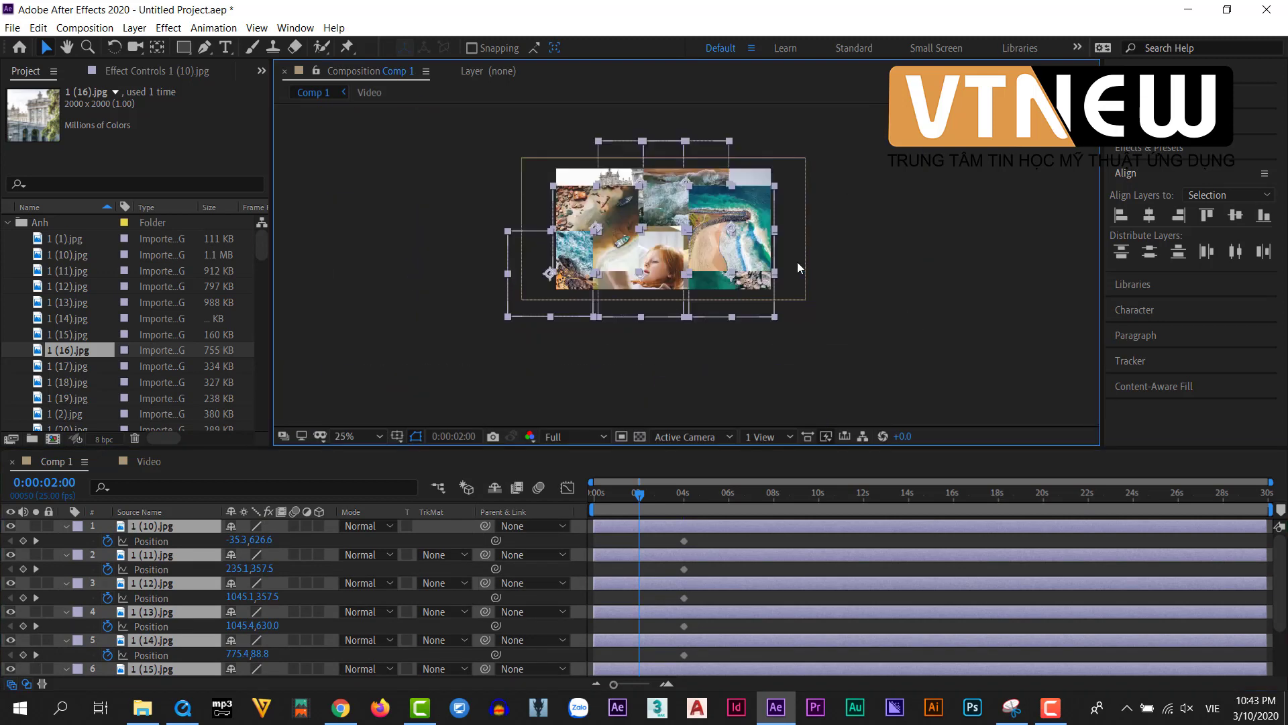
pyautogui.click(505, 311)
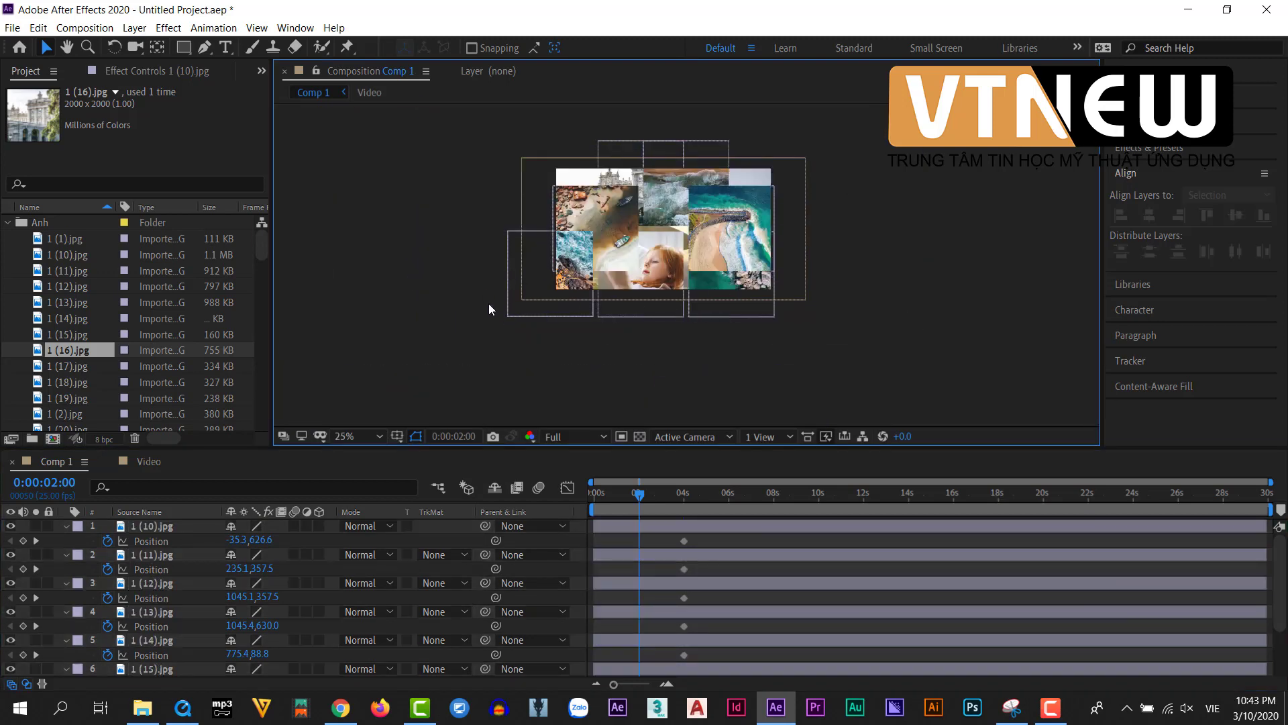
pyautogui.moveTo(530, 344); pyautogui.dragTo(470, 347)
pyautogui.hotkey('ctrl', 'z')
pyautogui.click(511, 343)
pyautogui.moveTo(516, 312); pyautogui.dragTo(470, 370)
# Push the remaining photos, including 1 (11).jpg and 1 (16).jpg, off every edge of the frame.
pyautogui.click(638, 341)
pyautogui.moveTo(641, 305); pyautogui.dragTo(641, 374)
pyautogui.moveTo(737, 298); pyautogui.dragTo(800, 365)
pyautogui.moveTo(735, 232); pyautogui.dragTo(829, 231)
pyautogui.moveTo(695, 199); pyautogui.dragTo(695, 128)
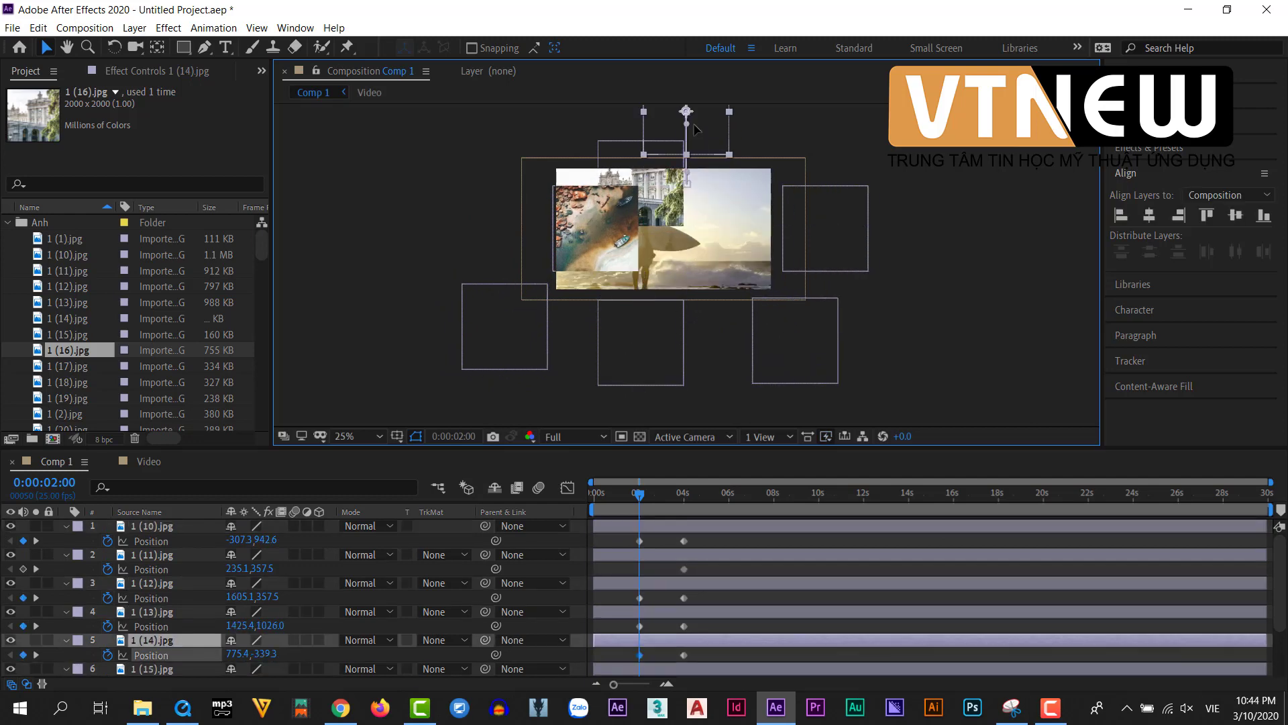
pyautogui.moveTo(604, 212); pyautogui.dragTo(516, 212)
pyautogui.moveTo(641, 200); pyautogui.dragTo(593, 128)
pyautogui.moveTo(909, 241); pyautogui.dragTo(888, 314)
pyautogui.click(885, 315)
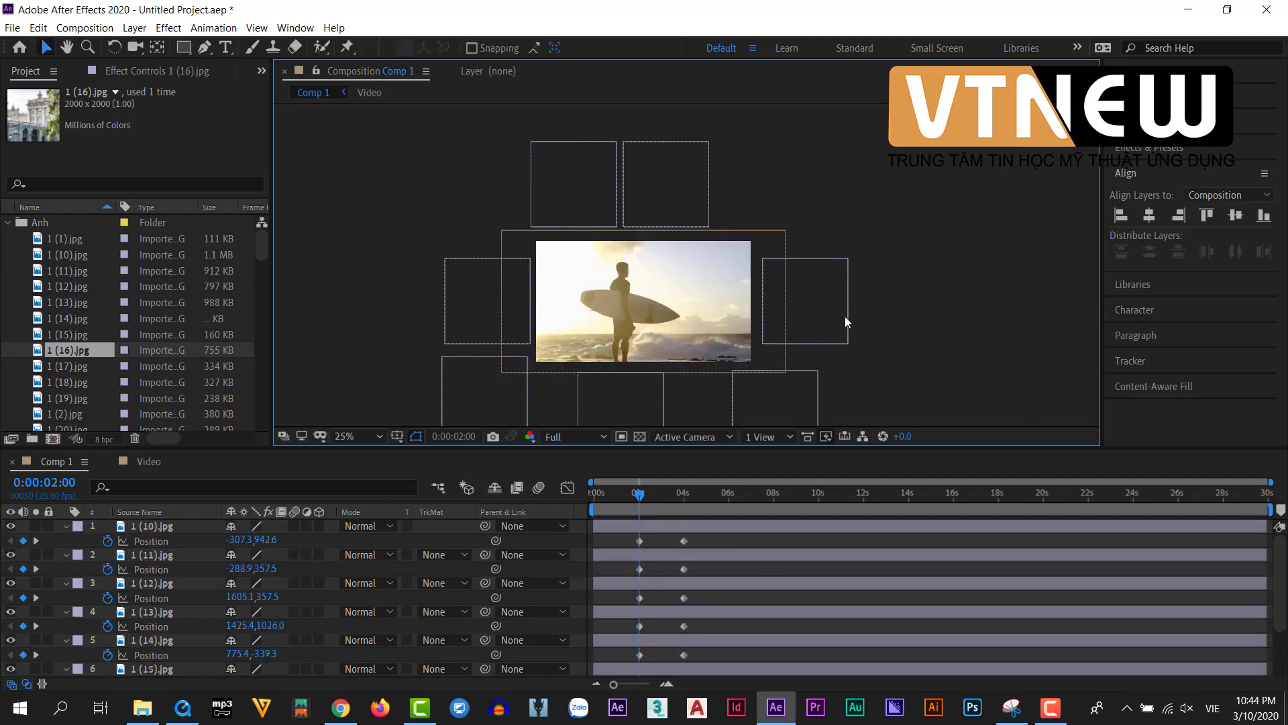
pyautogui.moveTo(788, 396); pyautogui.dragTo(830, 247)
pyautogui.moveTo(639, 498); pyautogui.dragTo(581, 507)
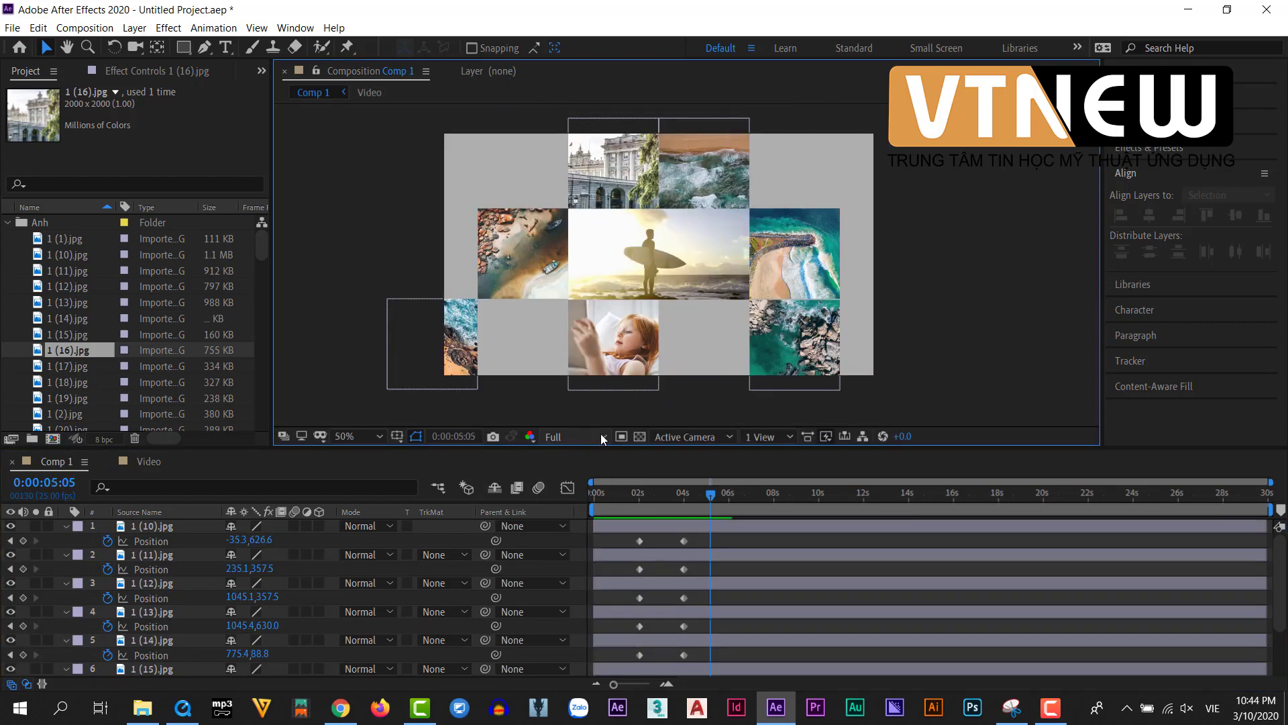
# Set preview resolution to Quarter, play the animation to about 5 seconds, and enlarge the timeline.
pyautogui.click(589, 436)
pyautogui.click(579, 534)
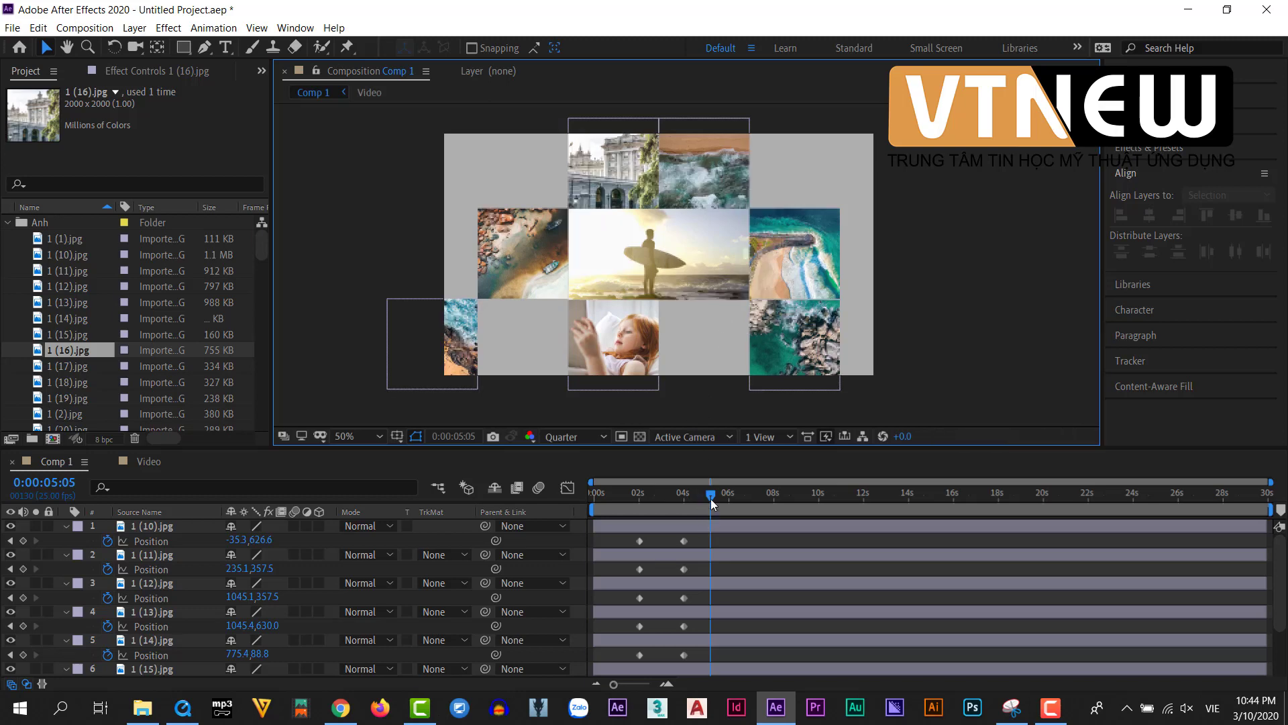
pyautogui.moveTo(711, 498); pyautogui.dragTo(625, 524)
pyautogui.press('space')
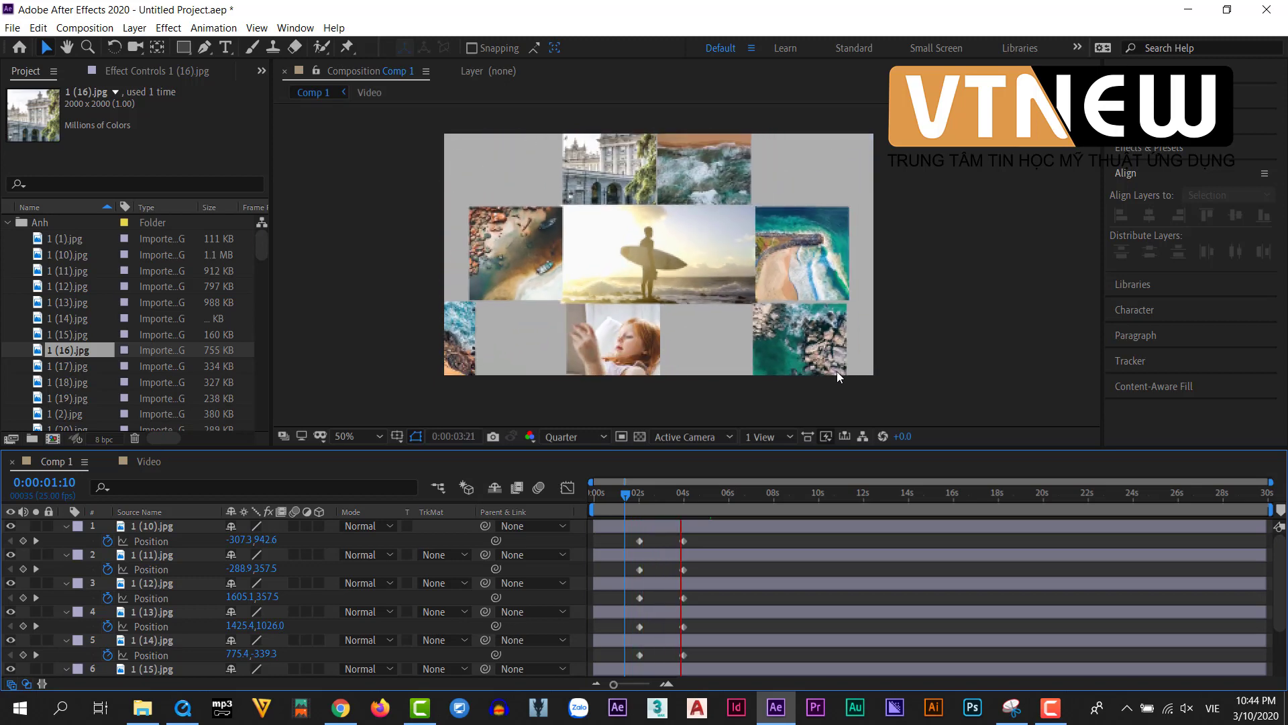
pyautogui.click(709, 494)
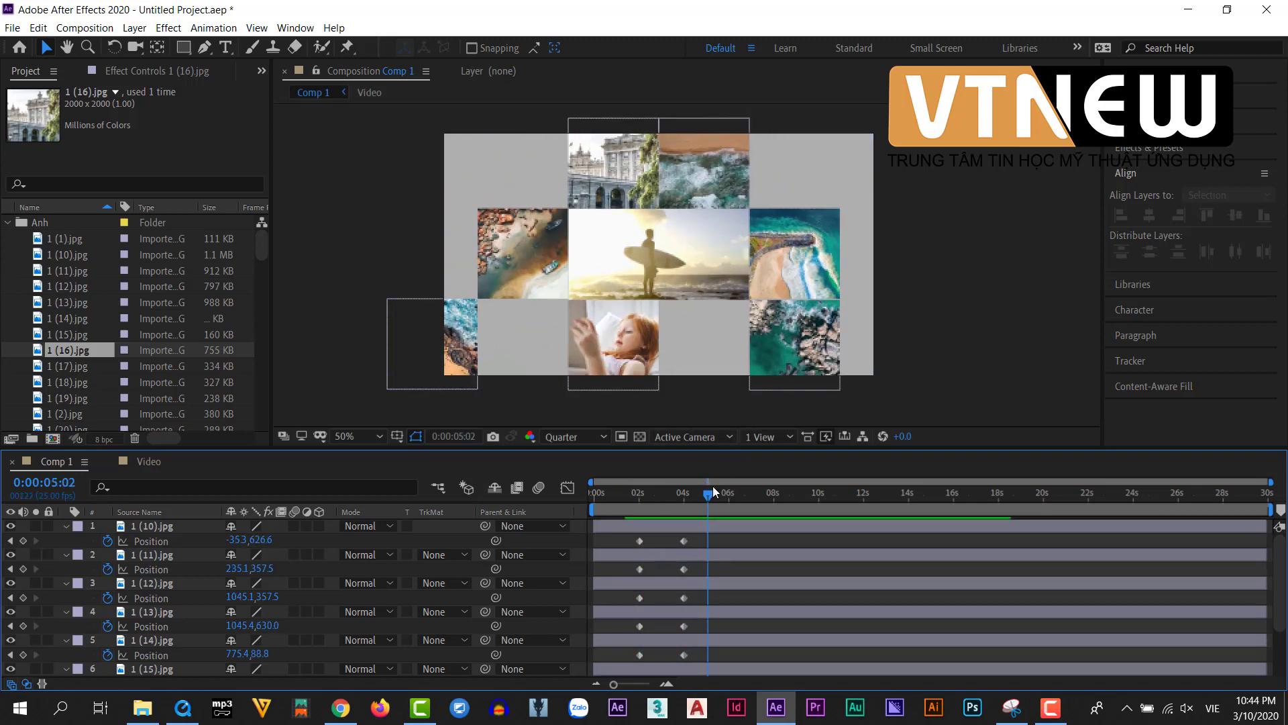
pyautogui.moveTo(768, 449); pyautogui.dragTo(758, 239)
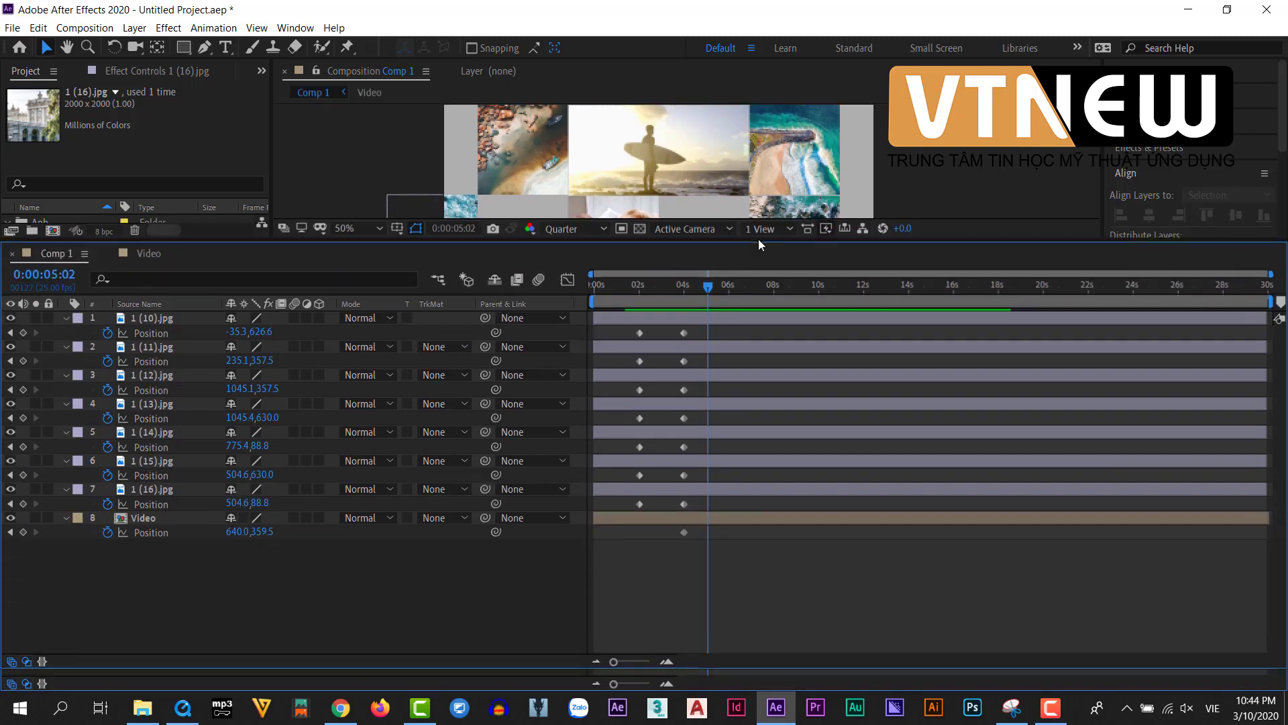
# Select all eight layers, reveal their keyframed properties with U, and select every 4-second keyframe.
pyautogui.moveTo(733, 580); pyautogui.dragTo(671, 296)
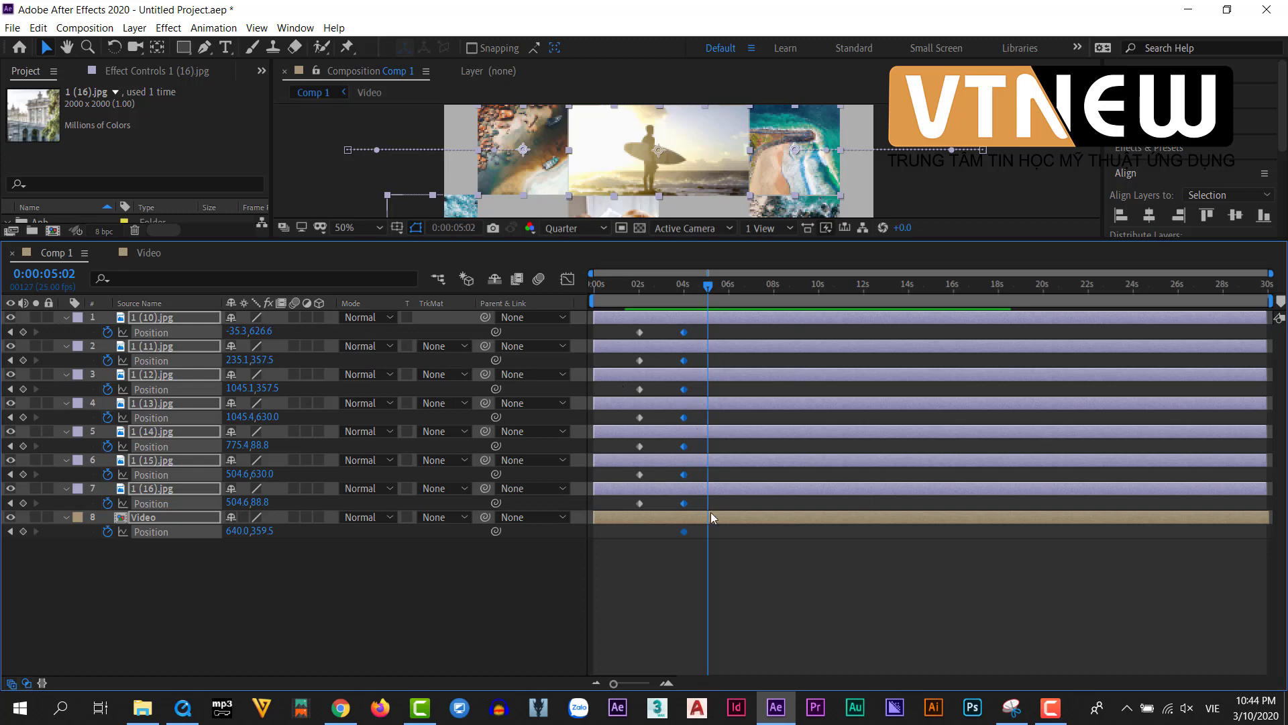
pyautogui.click(775, 599)
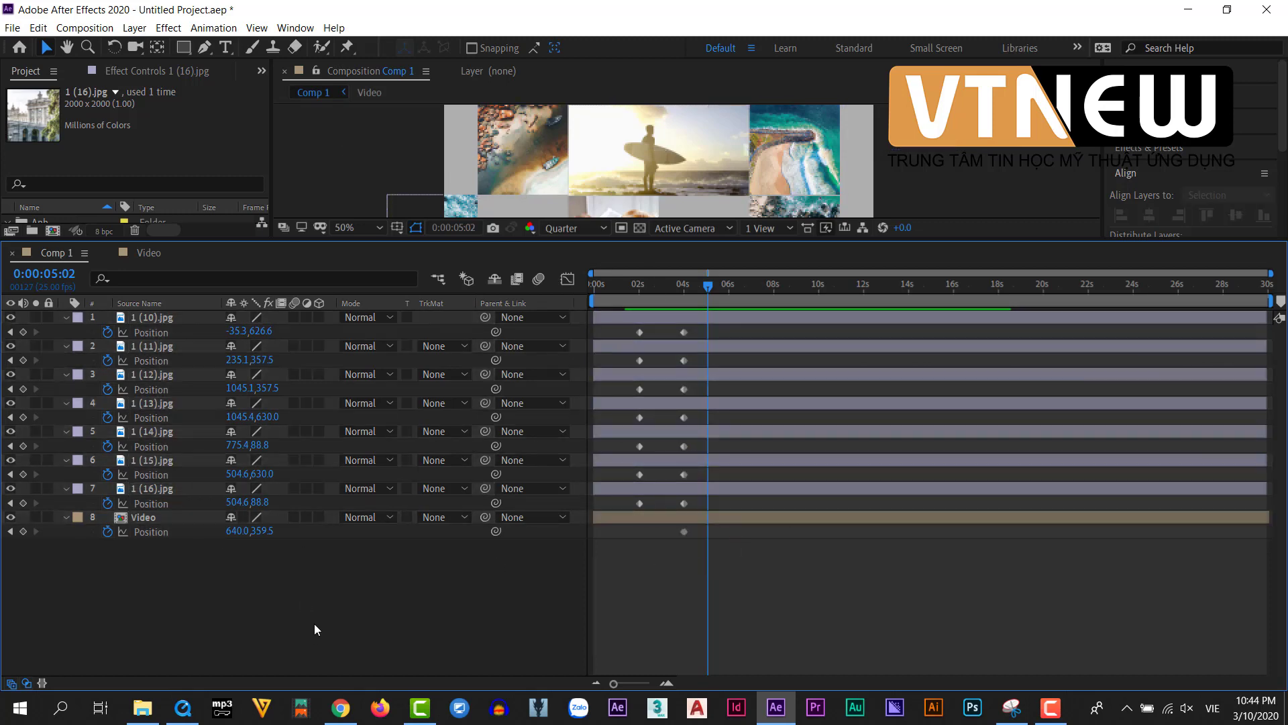
pyautogui.moveTo(316, 609); pyautogui.dragTo(104, 291)
pyautogui.press('u')
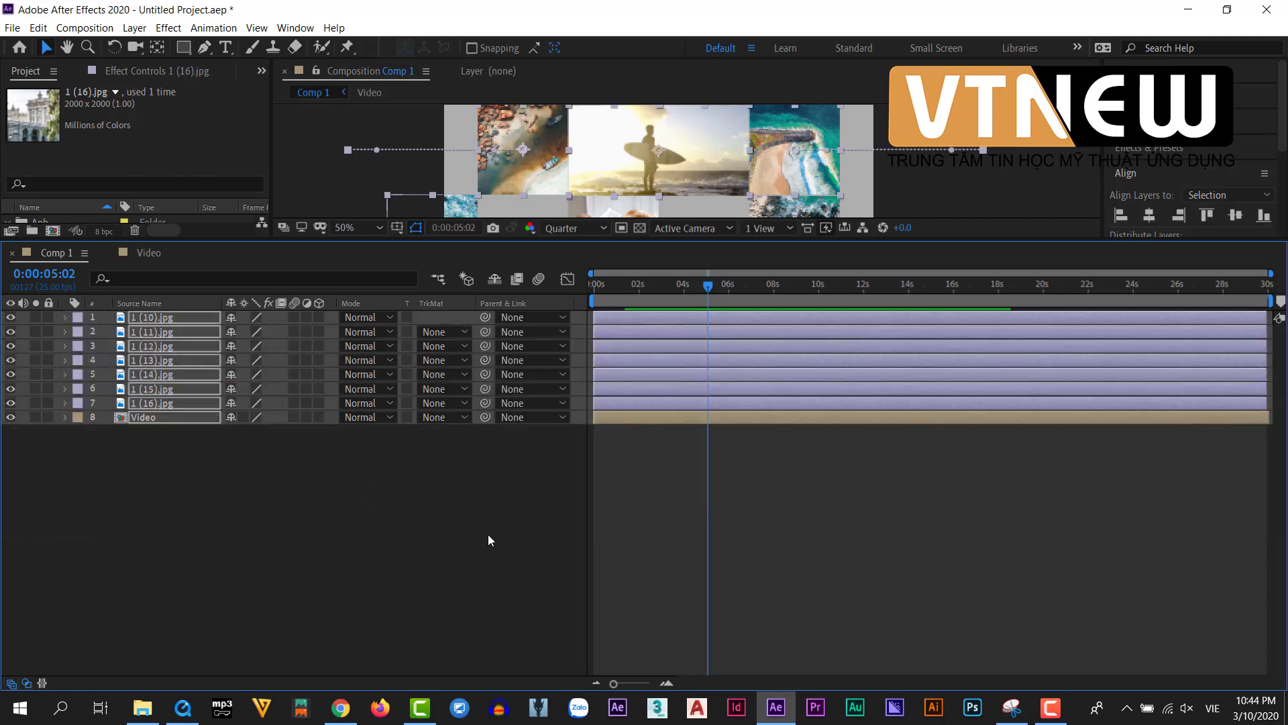
pyautogui.press('u')
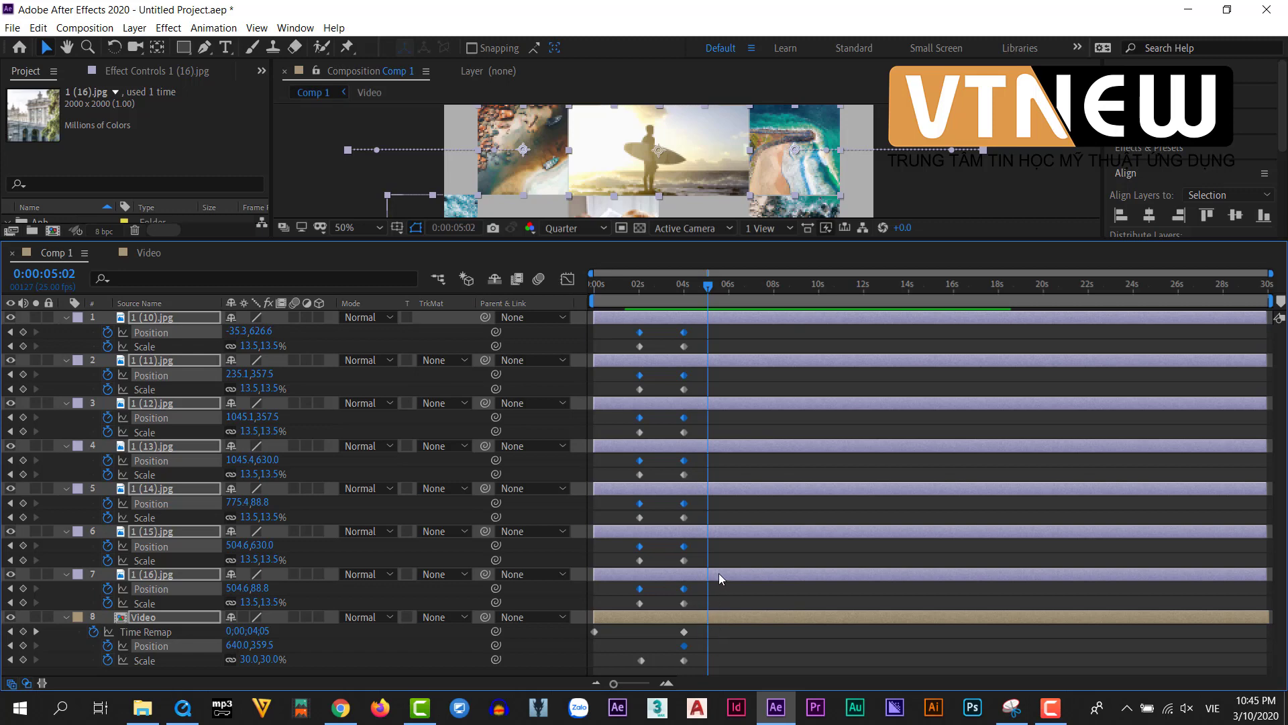
pyautogui.moveTo(776, 254); pyautogui.dragTo(776, 182)
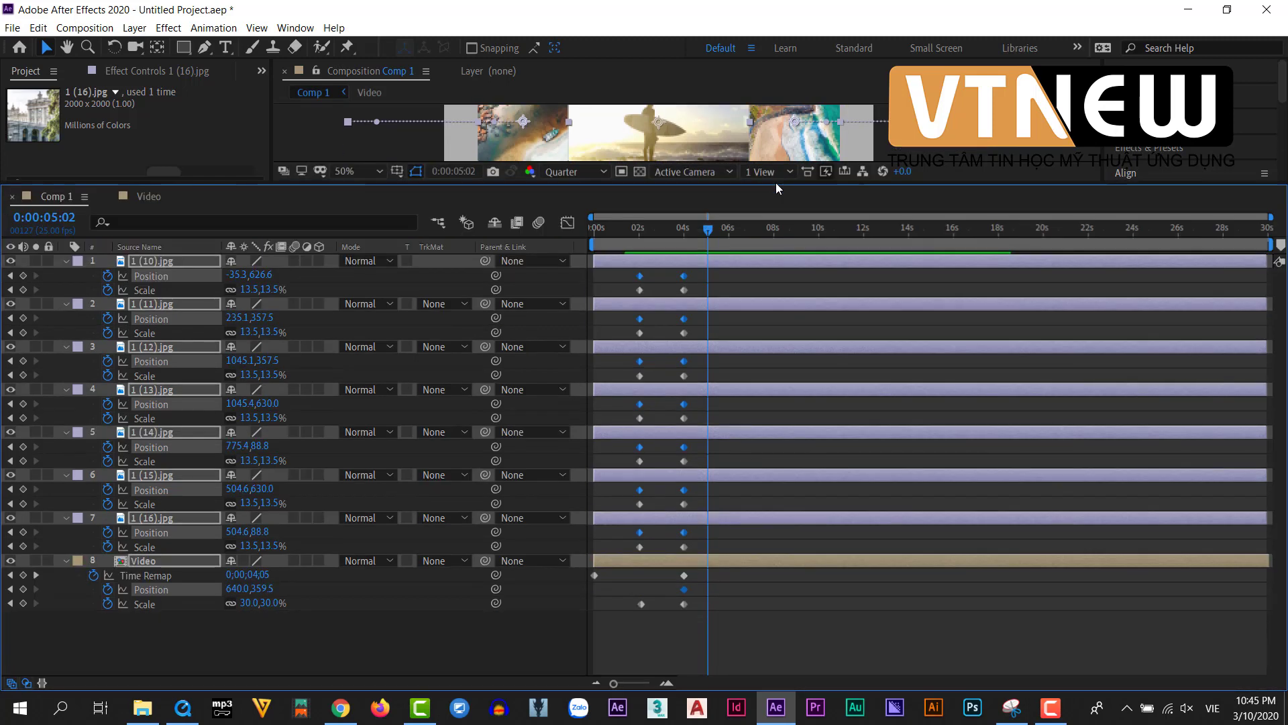
pyautogui.moveTo(760, 663); pyautogui.dragTo(667, 235)
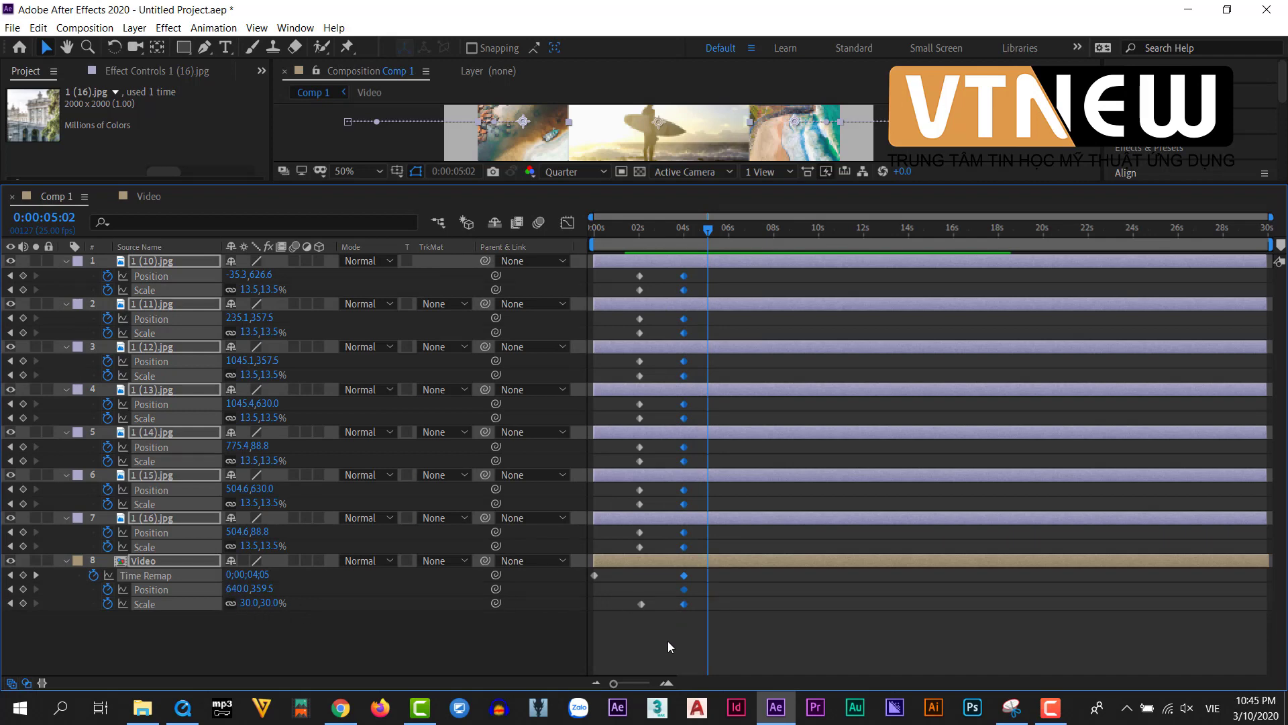
# Apply Easy Ease In to the 4-second keyframes and Easy Ease Out to the 2-second keyframes.
pyautogui.rightClick(684, 579)
pyautogui.moveTo(832, 565)
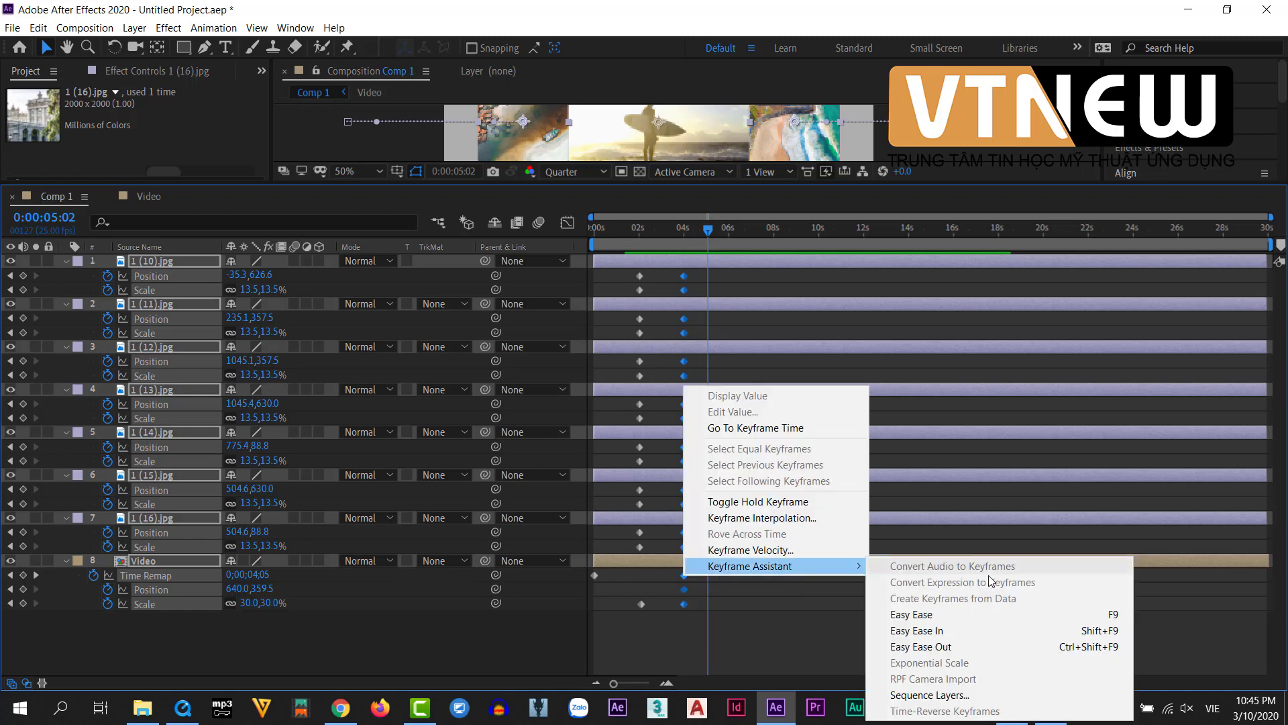
pyautogui.click(938, 635)
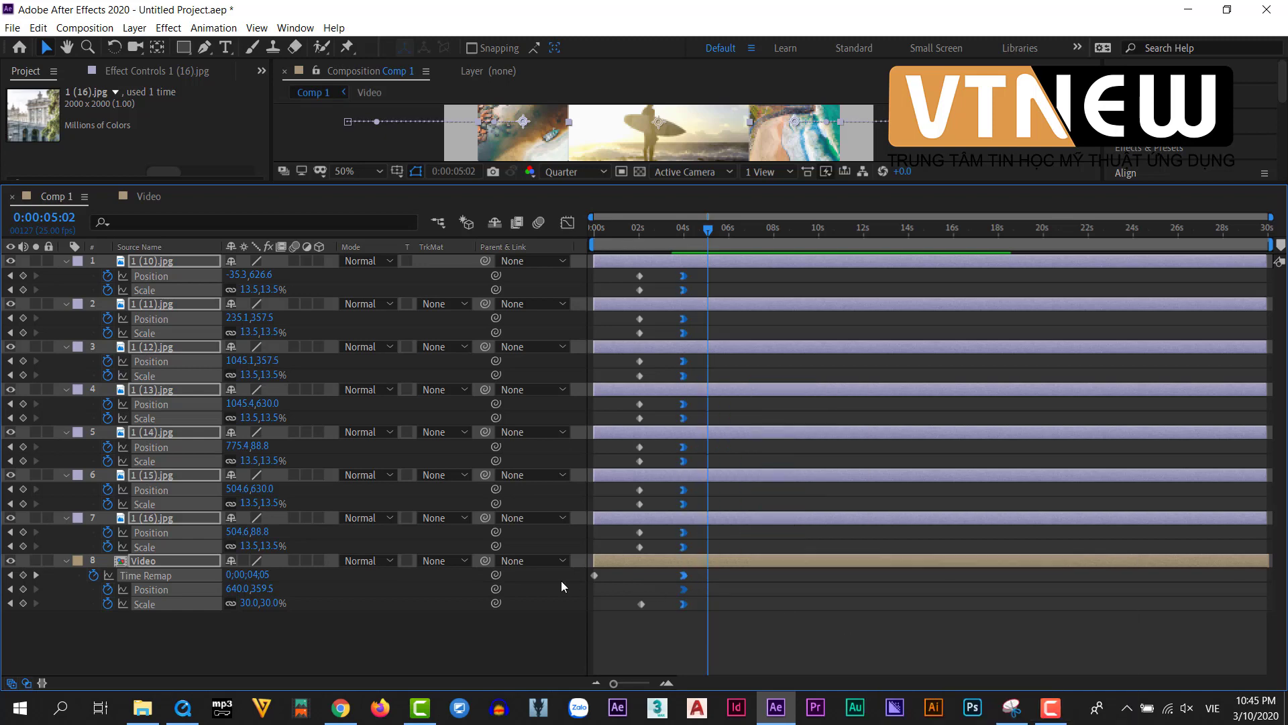
pyautogui.moveTo(637, 640); pyautogui.dragTo(634, 249)
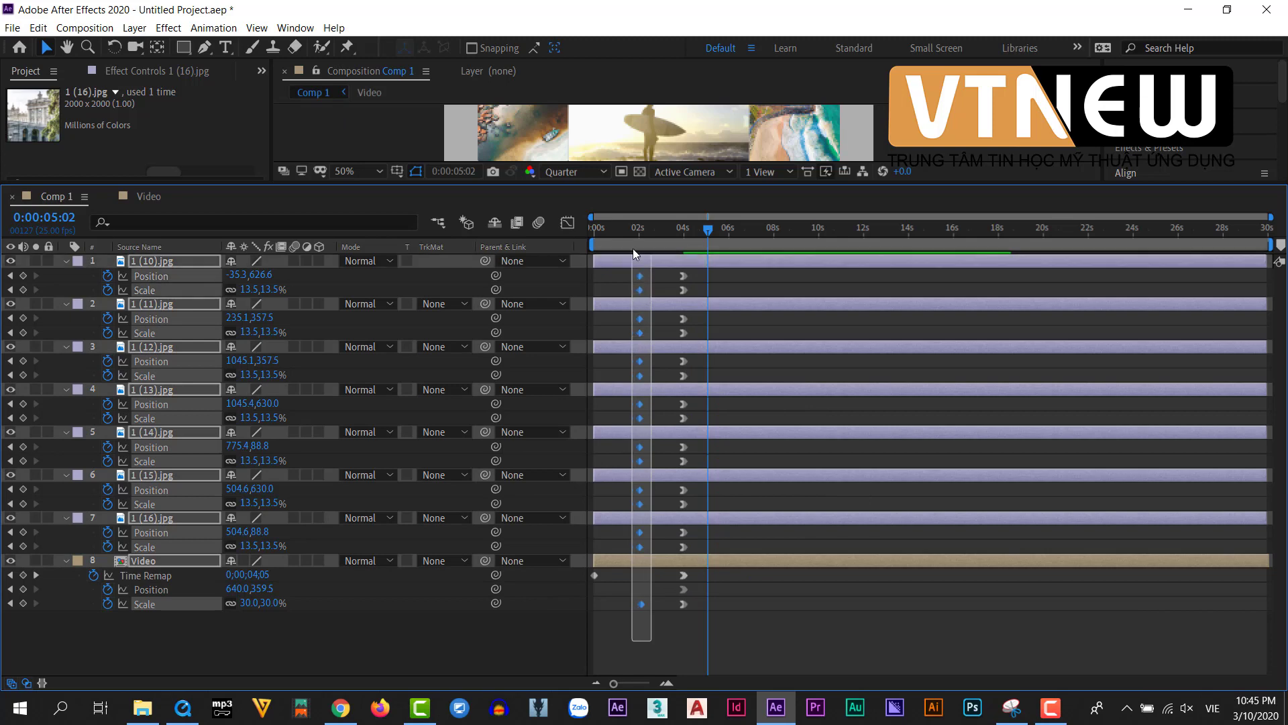
pyautogui.rightClick(639, 275)
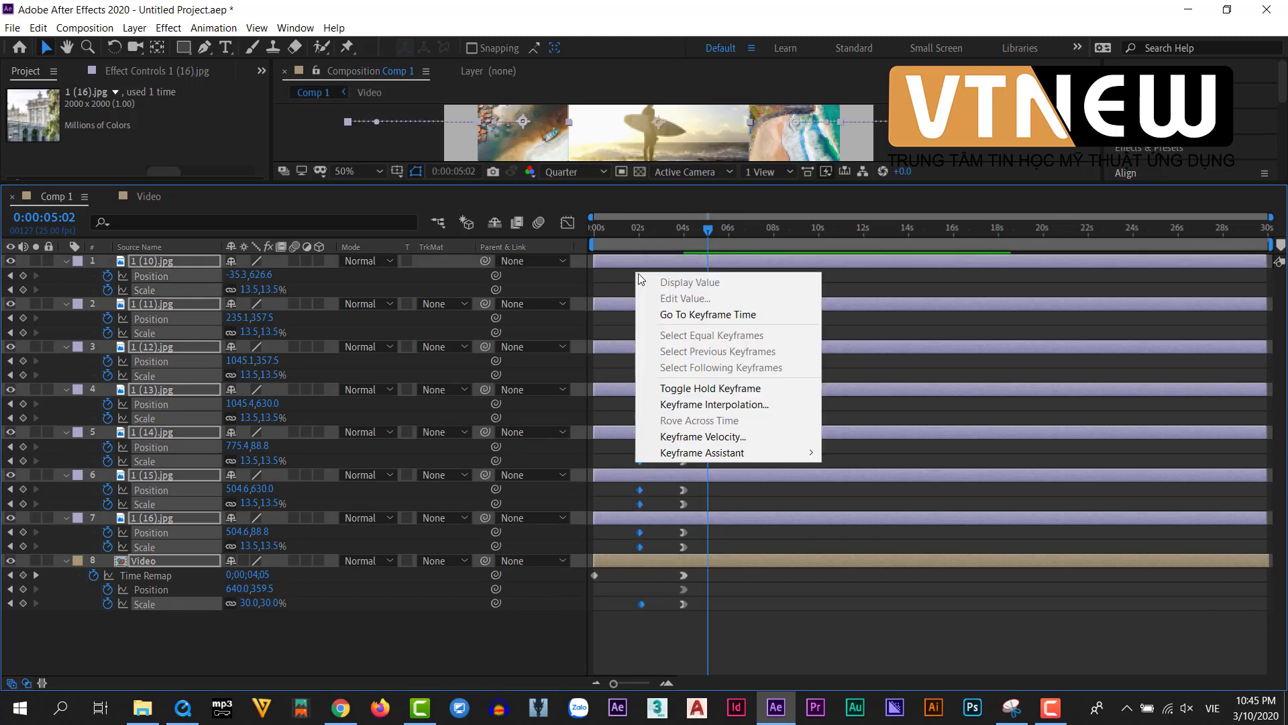
pyautogui.moveTo(738, 452)
pyautogui.click(859, 529)
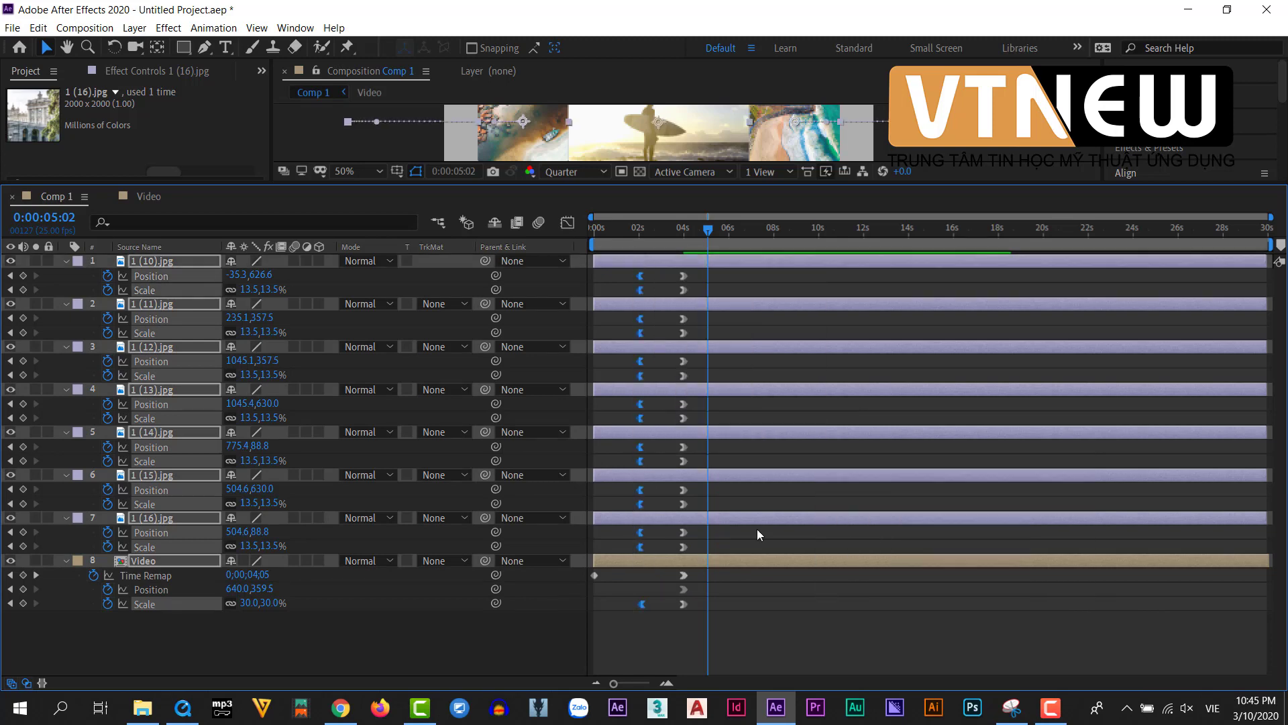
# In the Graph Editor, steepen the later keyframes' speed curve into a sharp spike.
pyautogui.moveTo(692, 639); pyautogui.dragTo(658, 201)
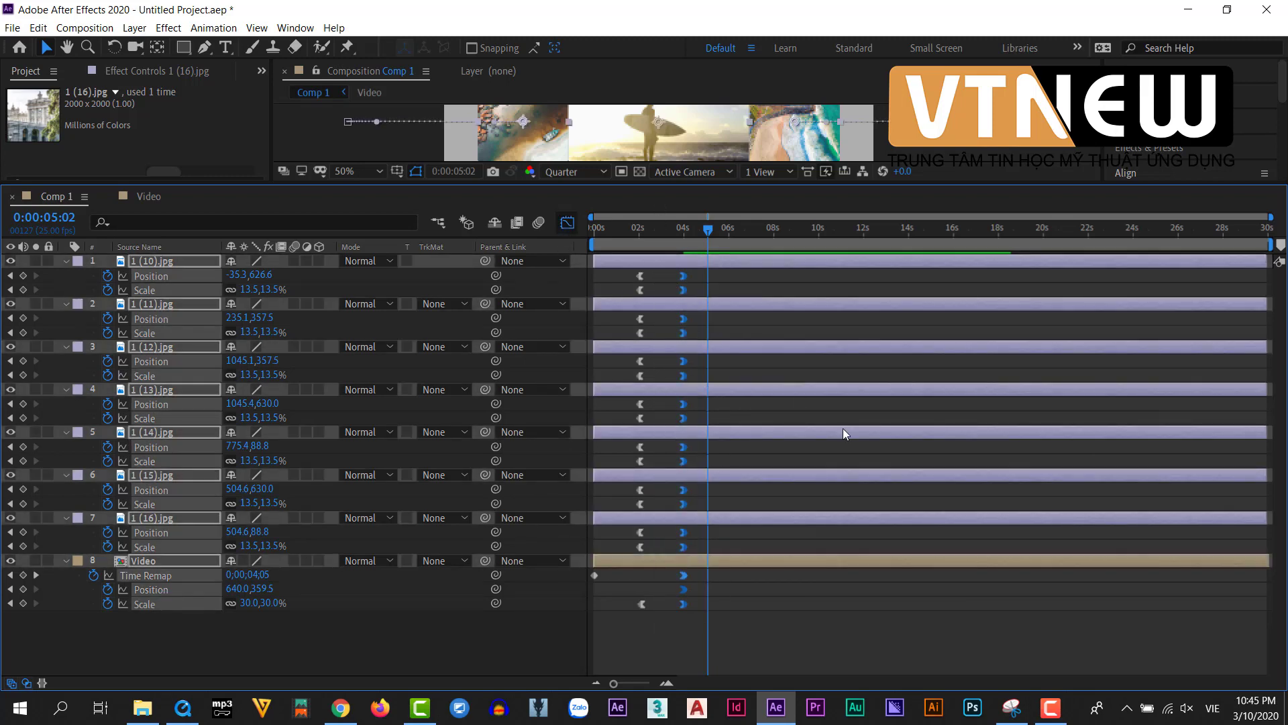
pyautogui.click(568, 222)
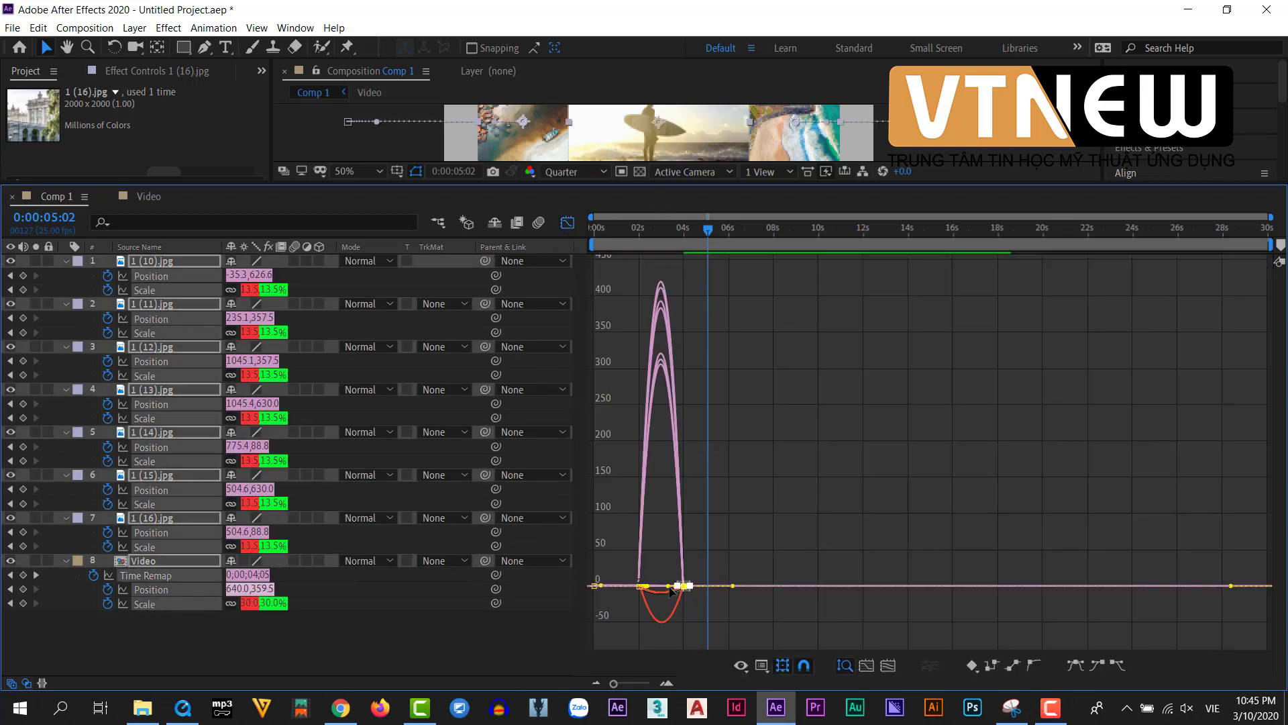
pyautogui.moveTo(671, 590); pyautogui.dragTo(714, 592)
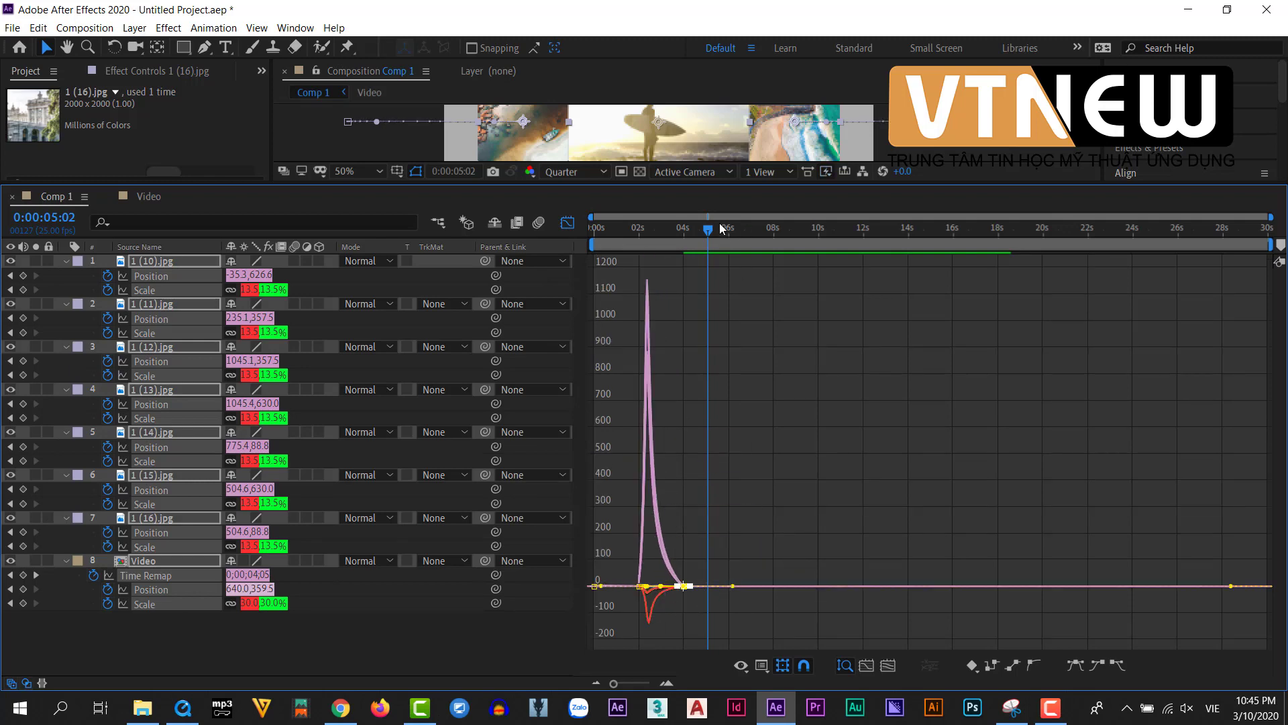
pyautogui.moveTo(732, 183); pyautogui.dragTo(752, 444)
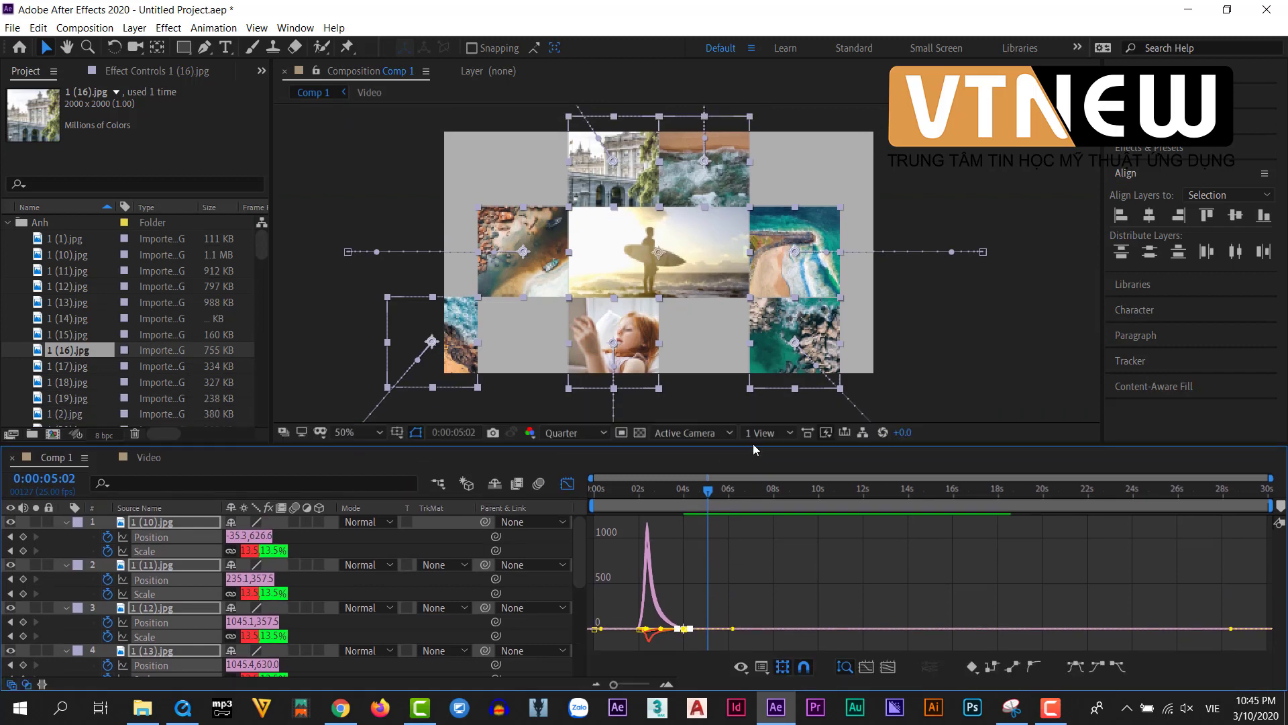
# Leave the Graph Editor and preview the eased animation from the start, then from one second.
pyautogui.click(566, 486)
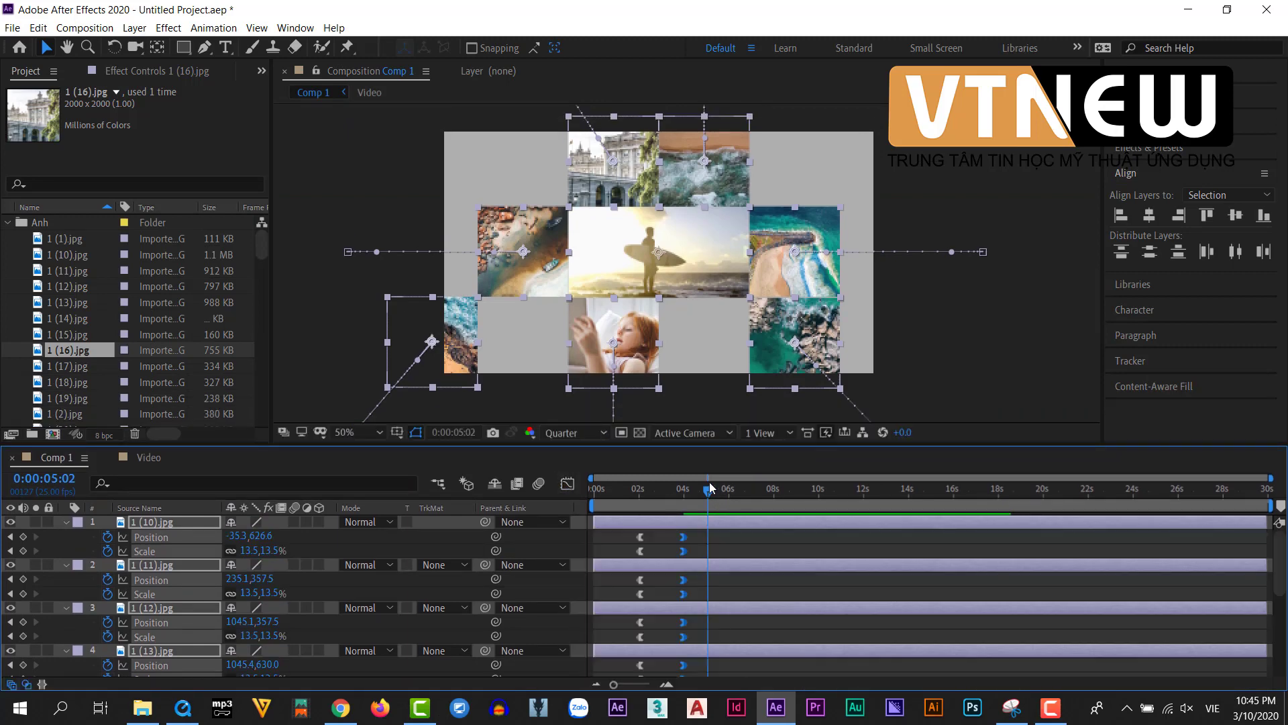
pyautogui.moveTo(710, 488); pyautogui.dragTo(602, 493)
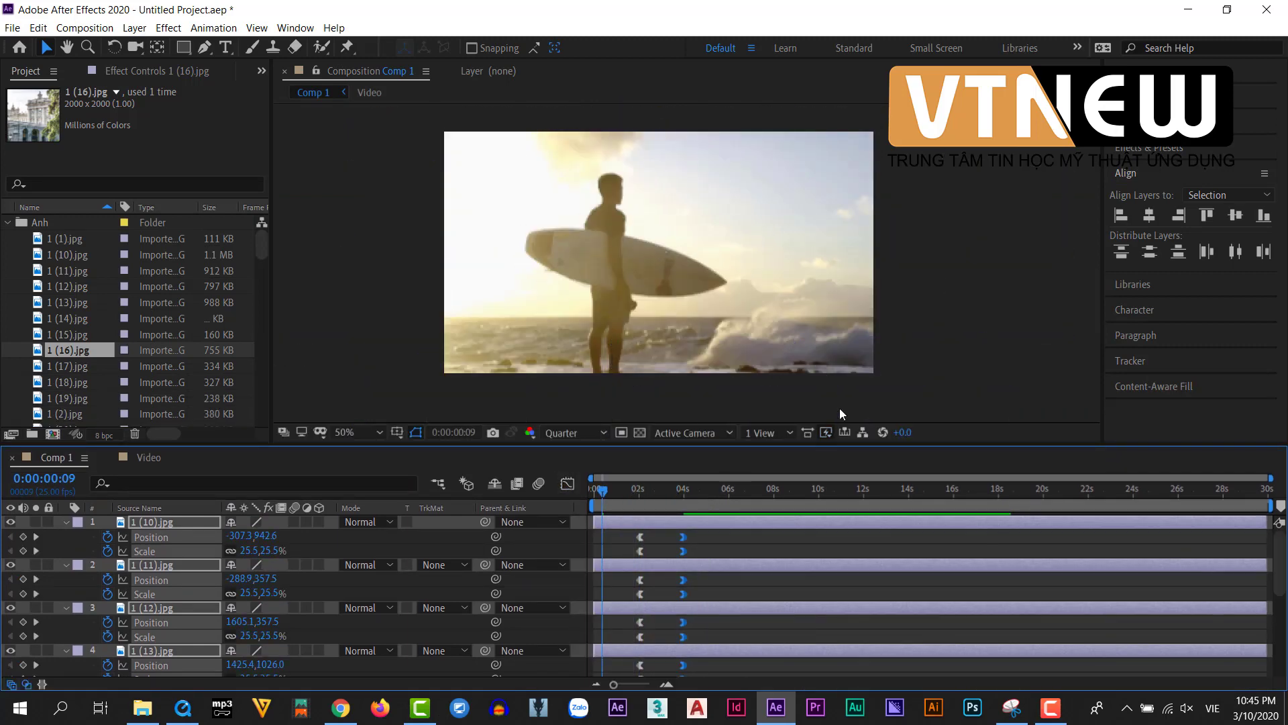
pyautogui.press('space')
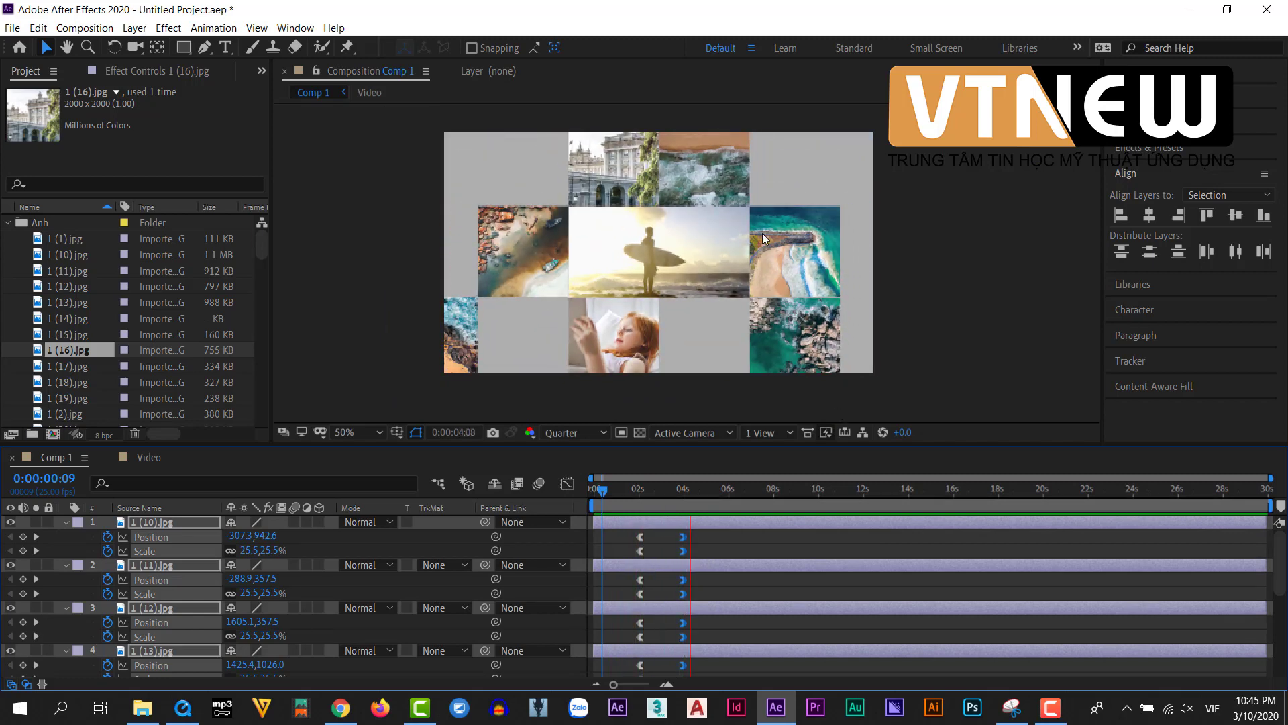
pyautogui.moveTo(705, 489); pyautogui.dragTo(621, 515)
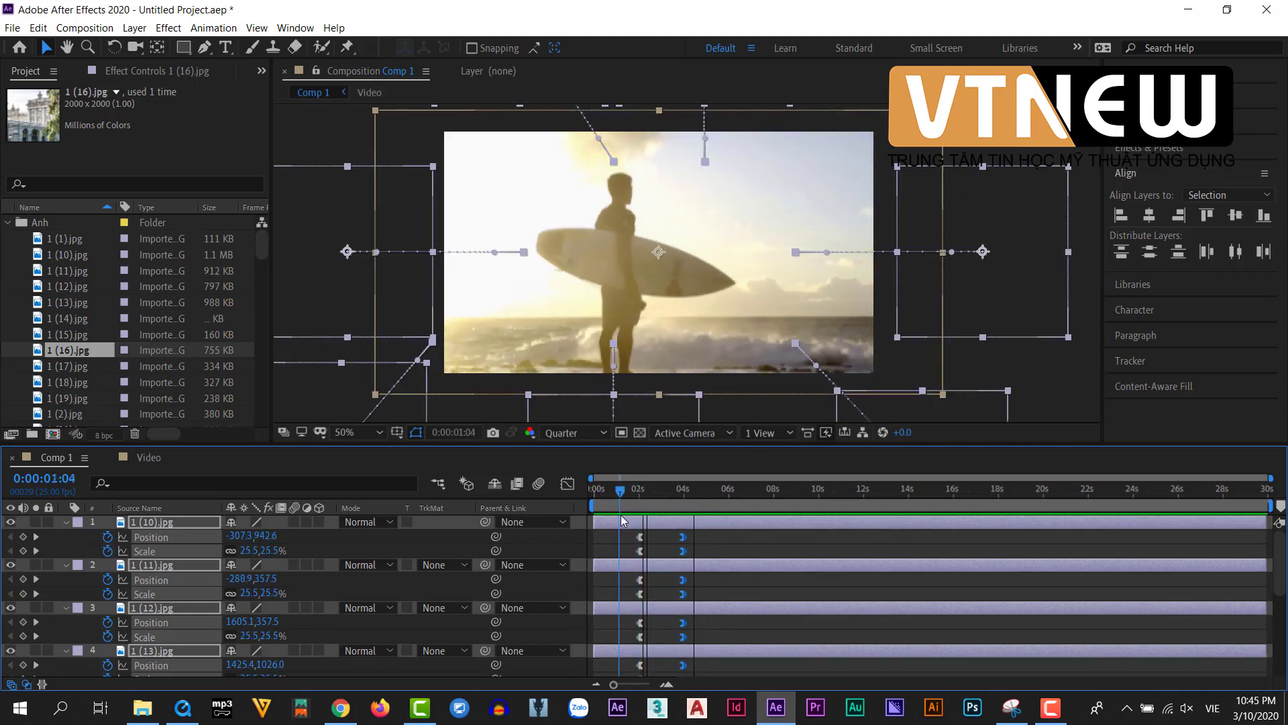
pyautogui.press('space')
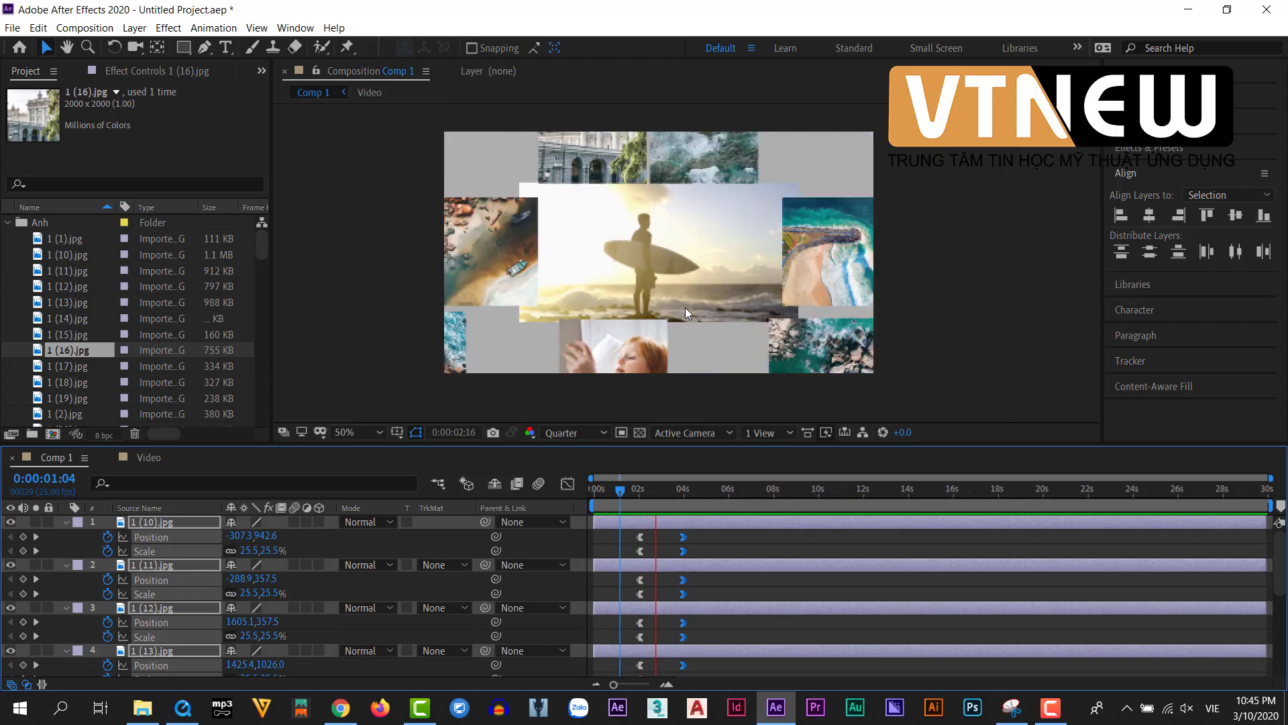
pyautogui.press('space')
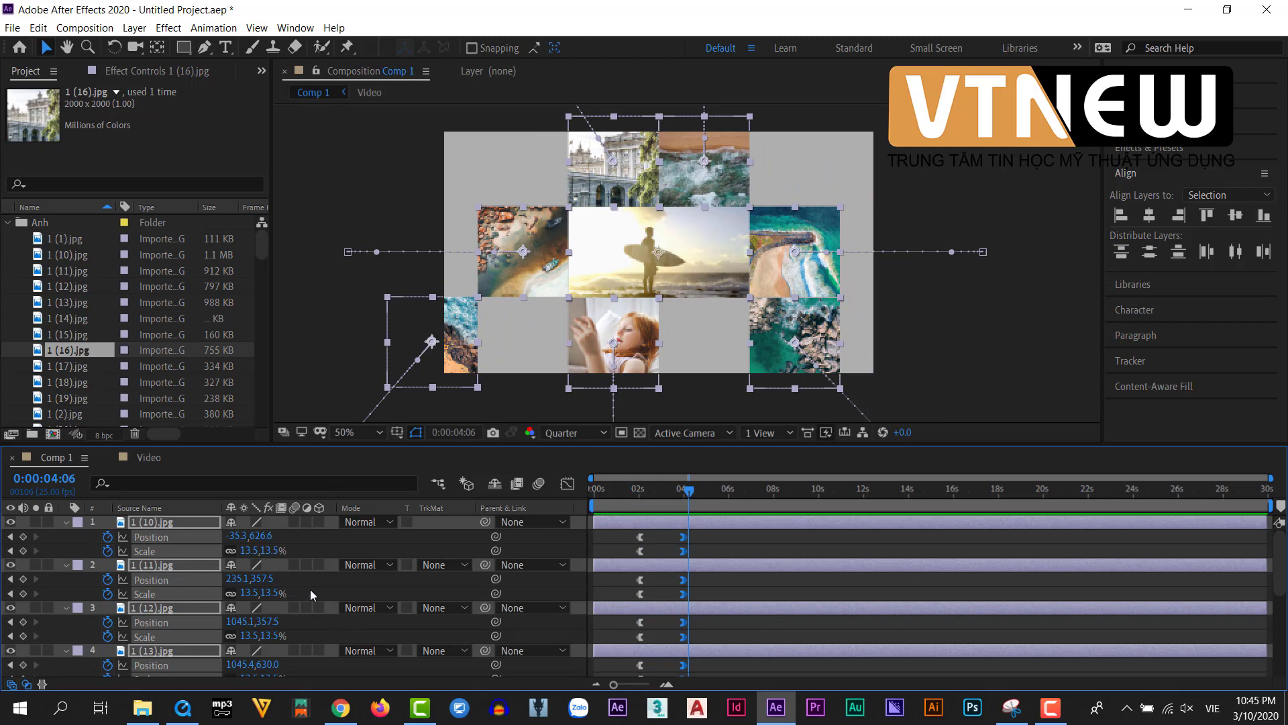
# Select all eight layers and show only their Position keyframes.
pyautogui.press('u')
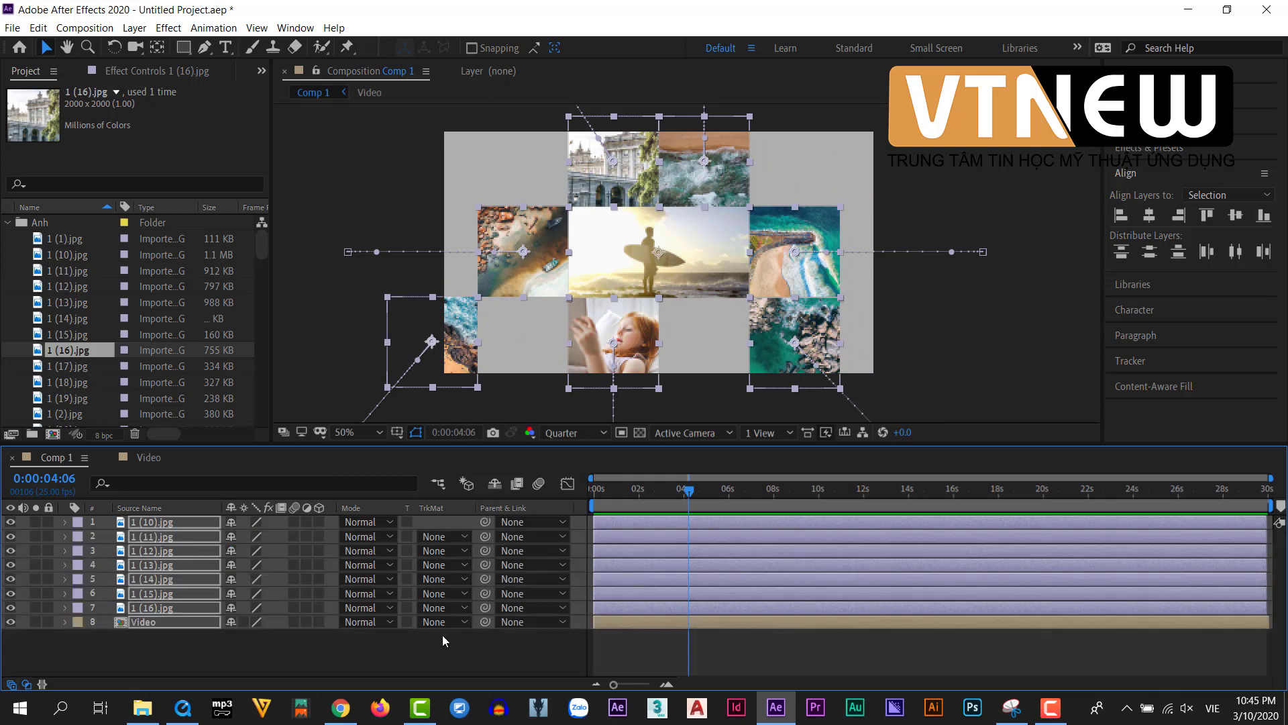
pyautogui.click(626, 654)
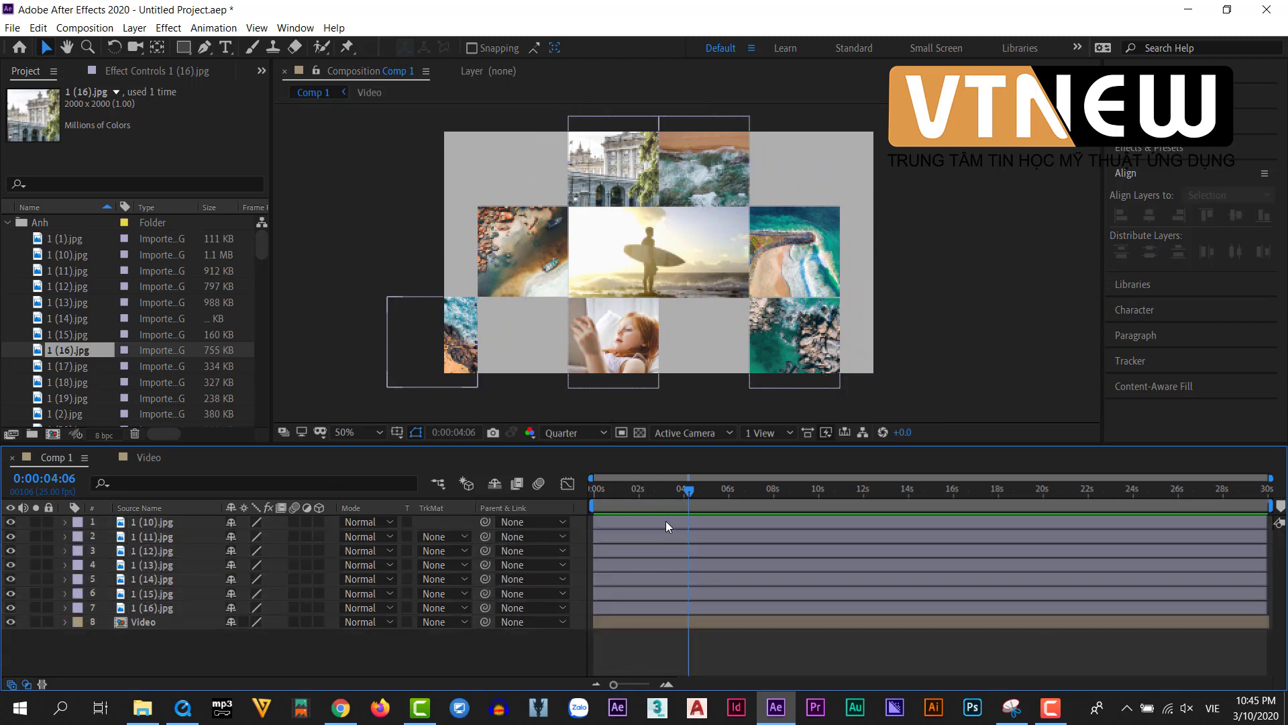
pyautogui.hotkey('ctrl', 'a')
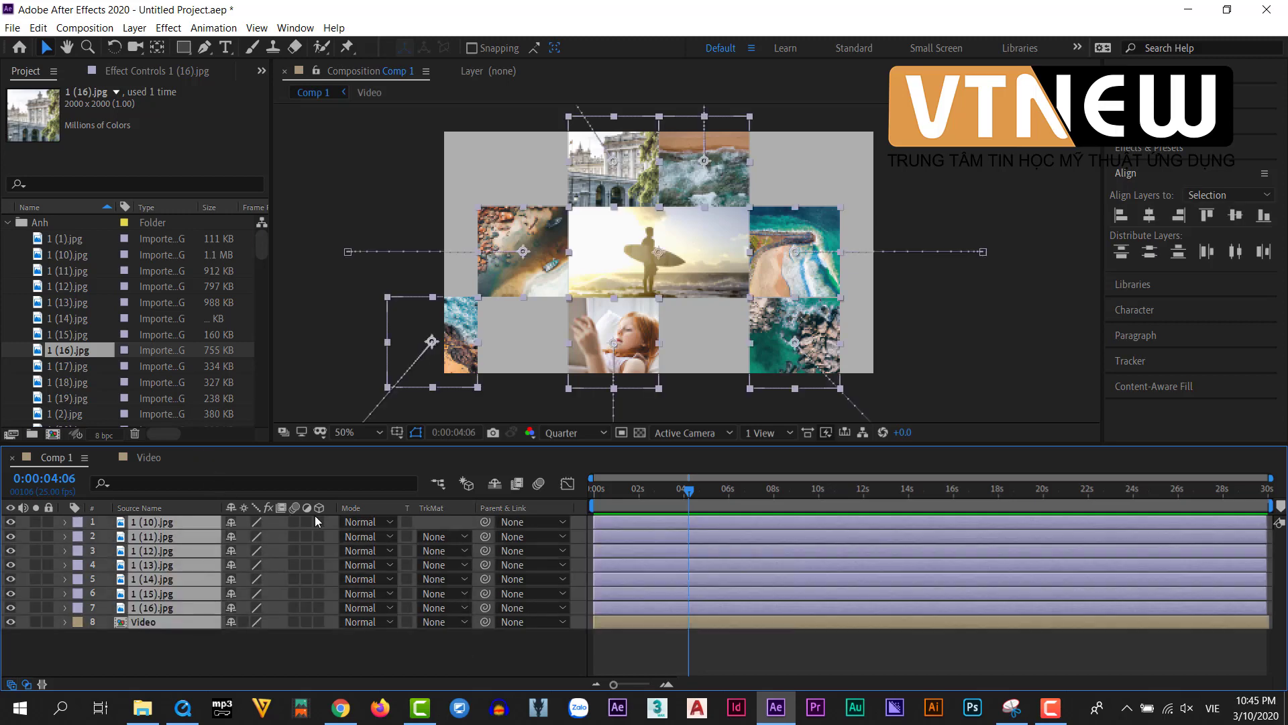
pyautogui.press('u')
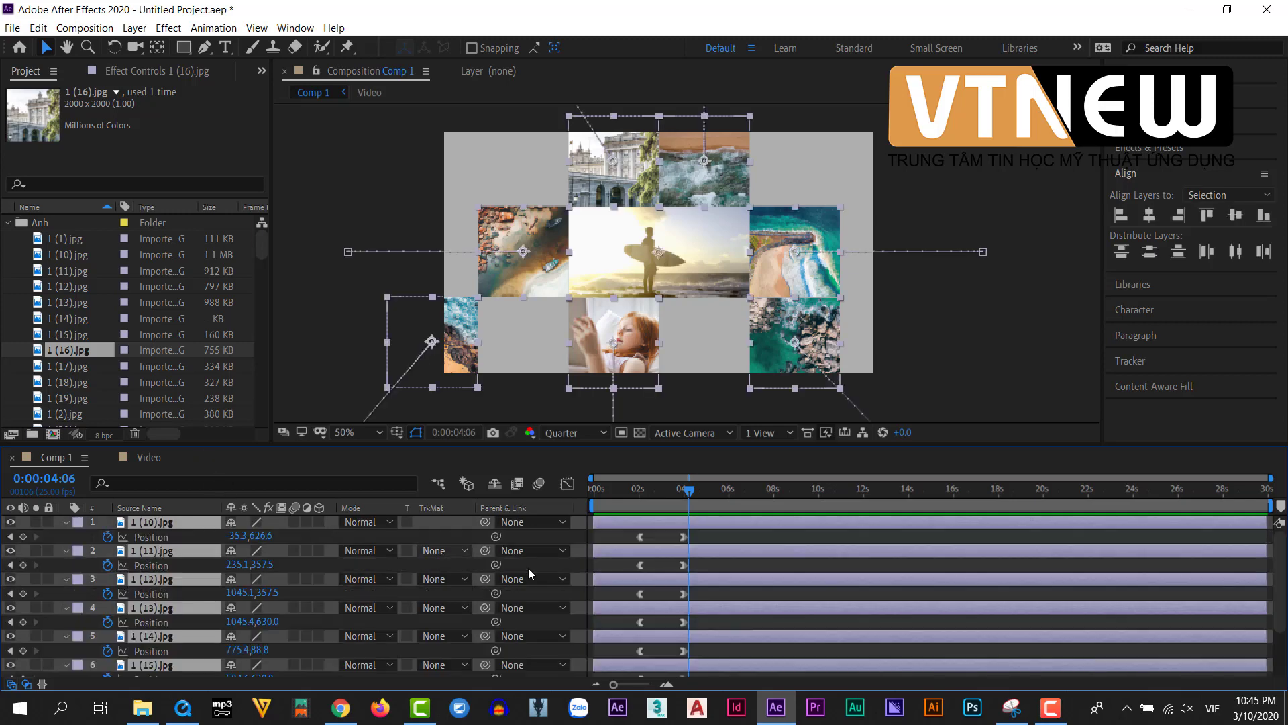
pyautogui.click(986, 383)
# Shift the 1 (10).jpg and 1 (12).jpg animations slightly later and preview from the start.
pyautogui.moveTo(719, 520); pyautogui.dragTo(704, 627)
pyautogui.click(718, 606)
pyautogui.scroll(-2, 726, 606)
pyautogui.scroll(-1, 698, 626)
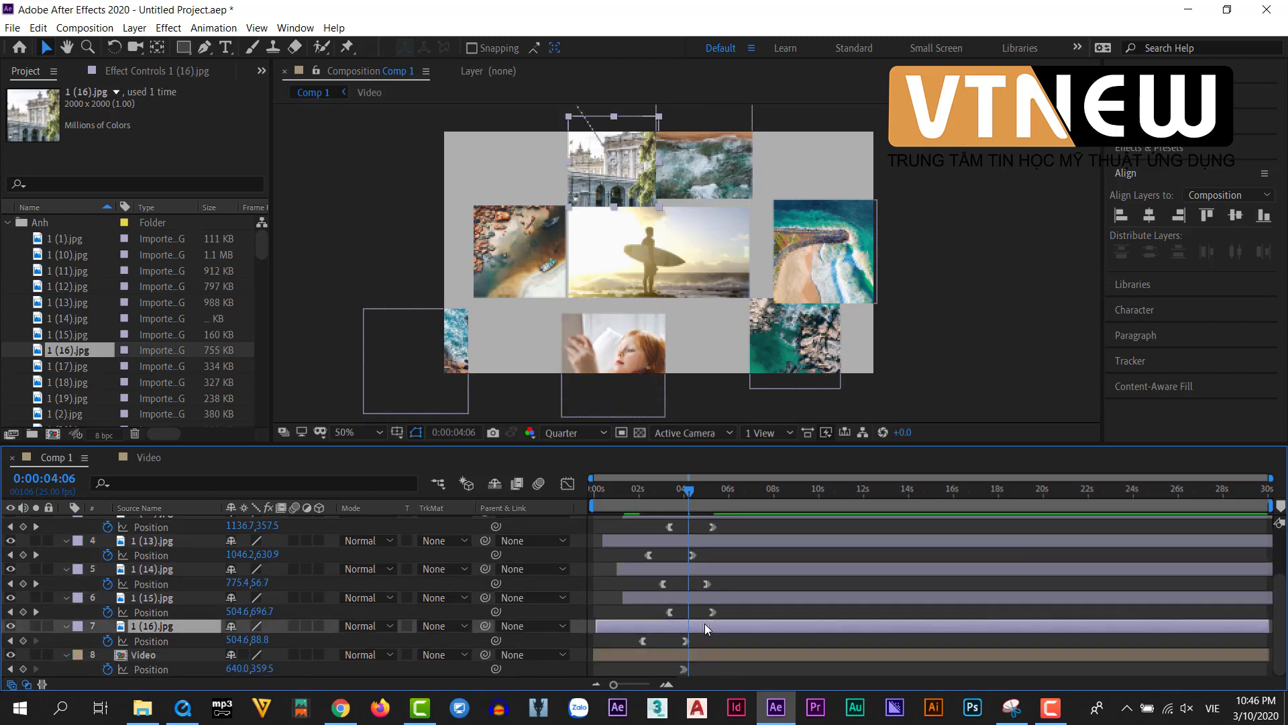
pyautogui.moveTo(689, 490); pyautogui.dragTo(573, 499)
pyautogui.press('space')
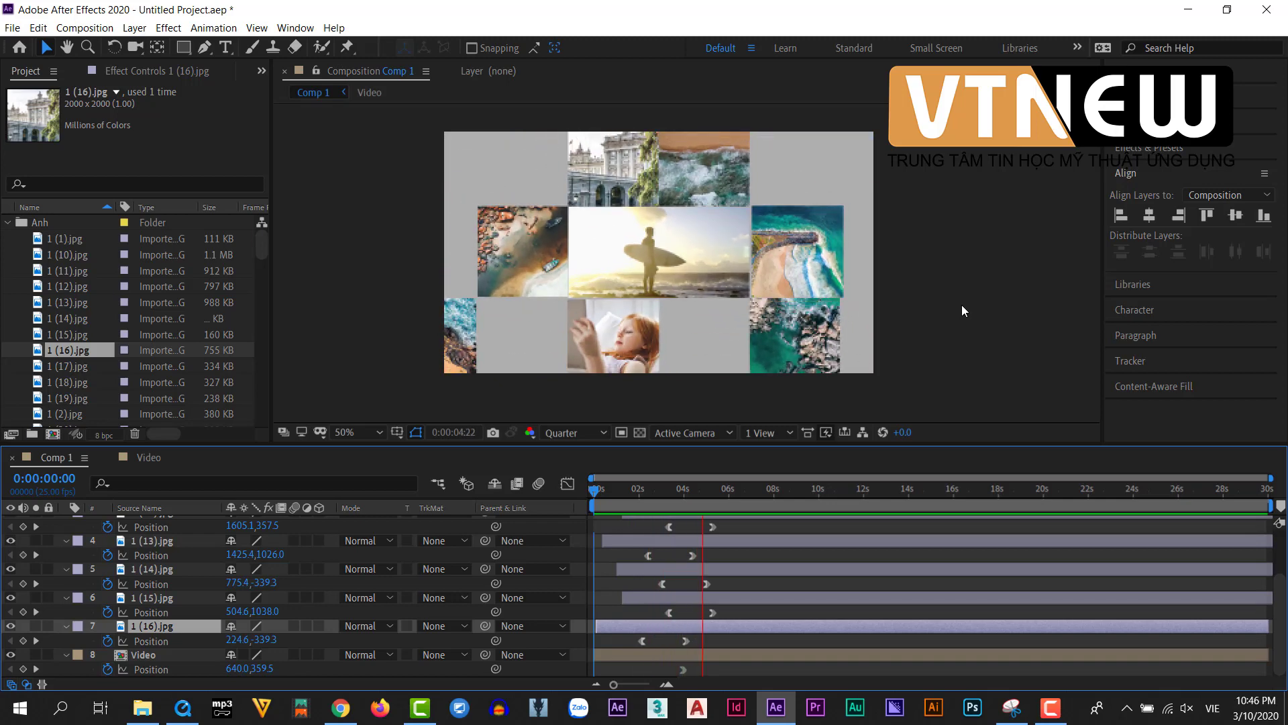
# Replay the preview, then drag the 1 (16).jpg bar later and preview the new timing.
pyautogui.press('space')
pyautogui.moveTo(720, 494); pyautogui.dragTo(598, 513)
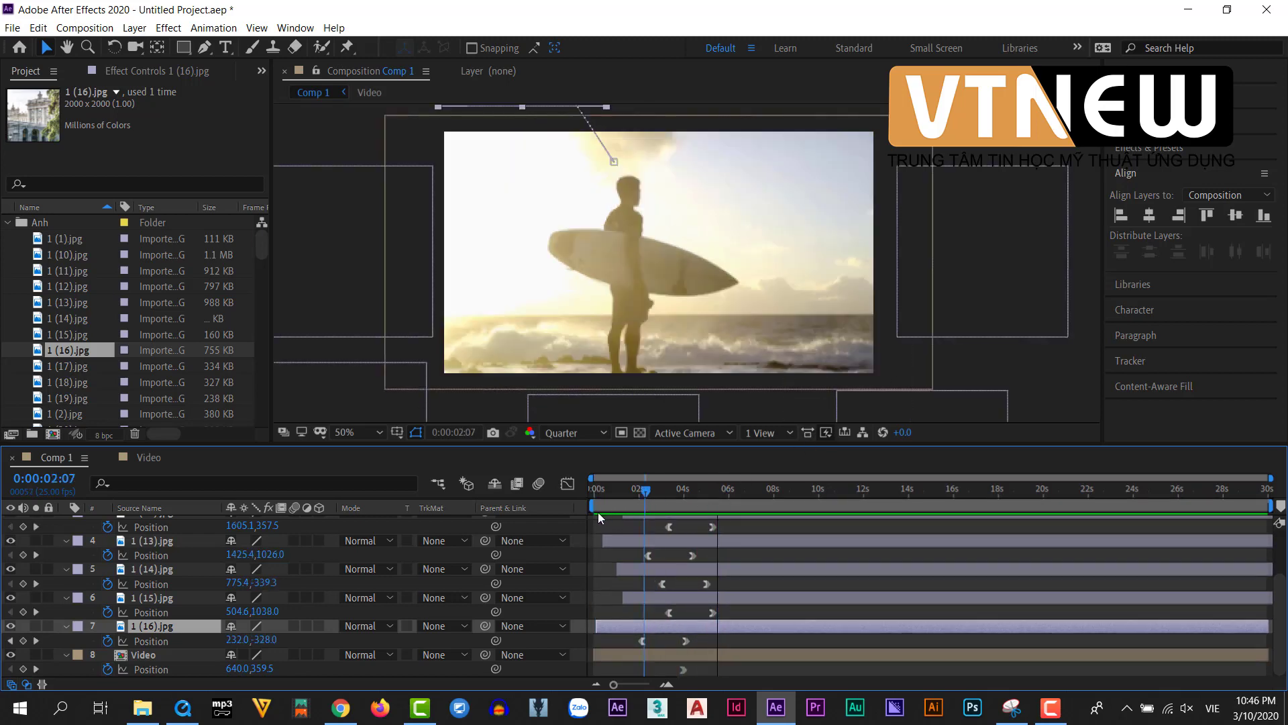
pyautogui.press('space')
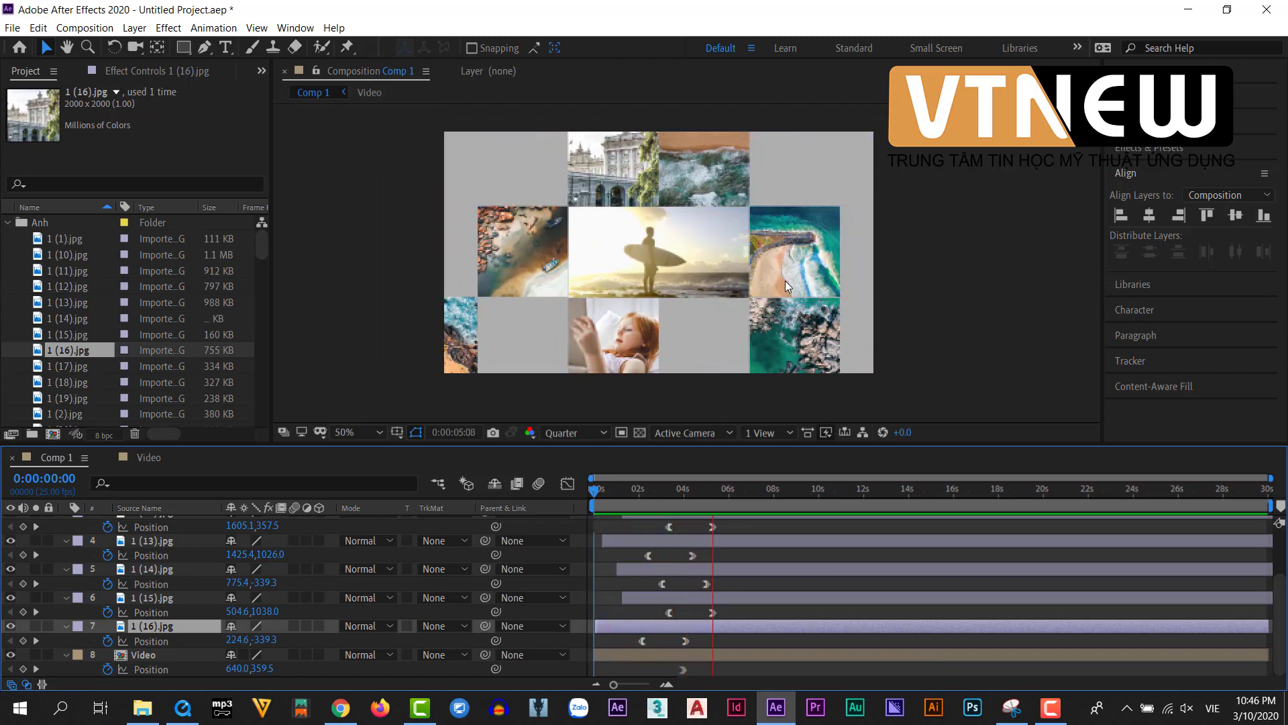
pyautogui.press('space')
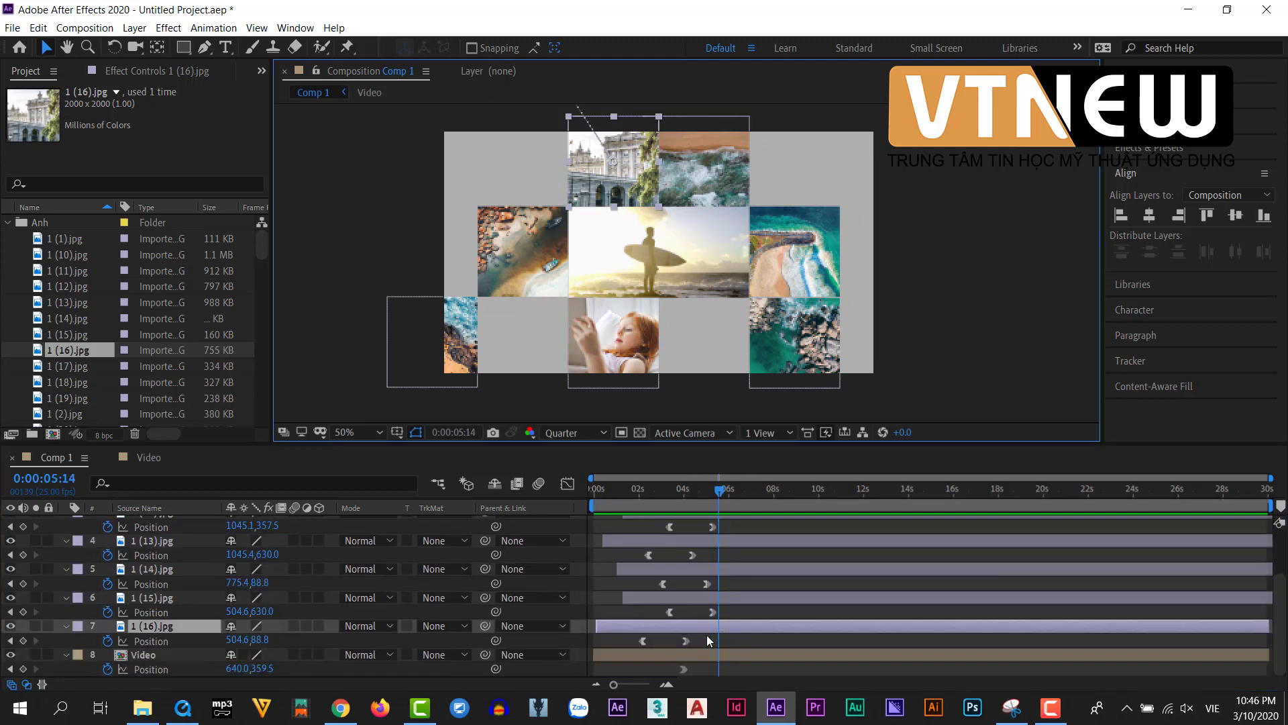
pyautogui.moveTo(707, 626); pyautogui.dragTo(747, 625)
pyautogui.press('space')
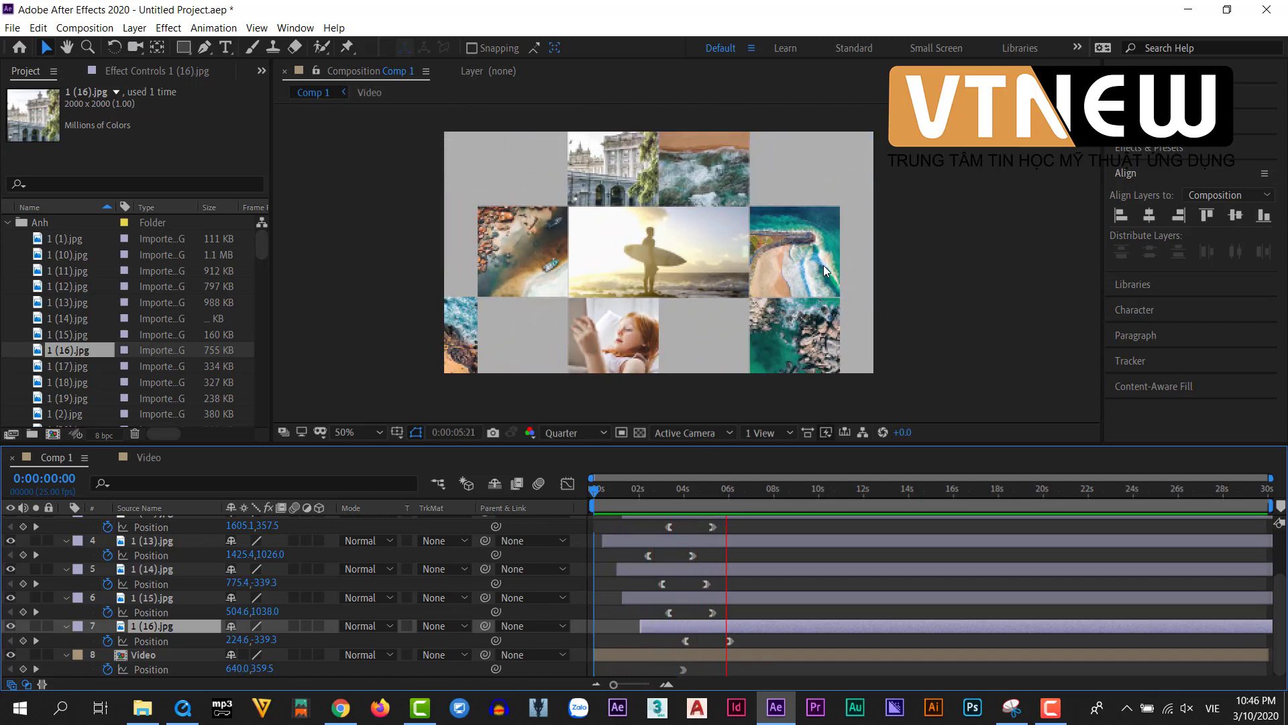
# Nudge 1 (16).jpg slightly earlier, preview from about 1.5 seconds, and enlarge the project panel.
pyautogui.press('space')
pyautogui.click(758, 614)
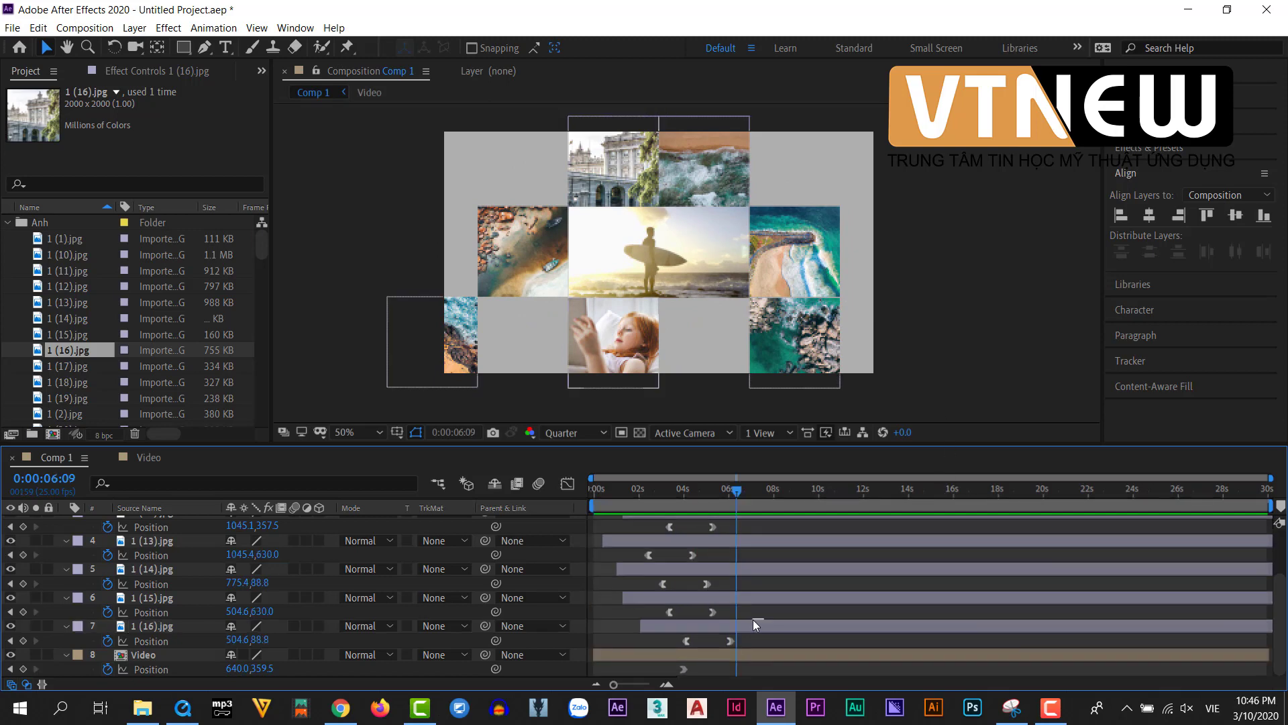
pyautogui.click(751, 628)
pyautogui.moveTo(743, 625); pyautogui.dragTo(729, 626)
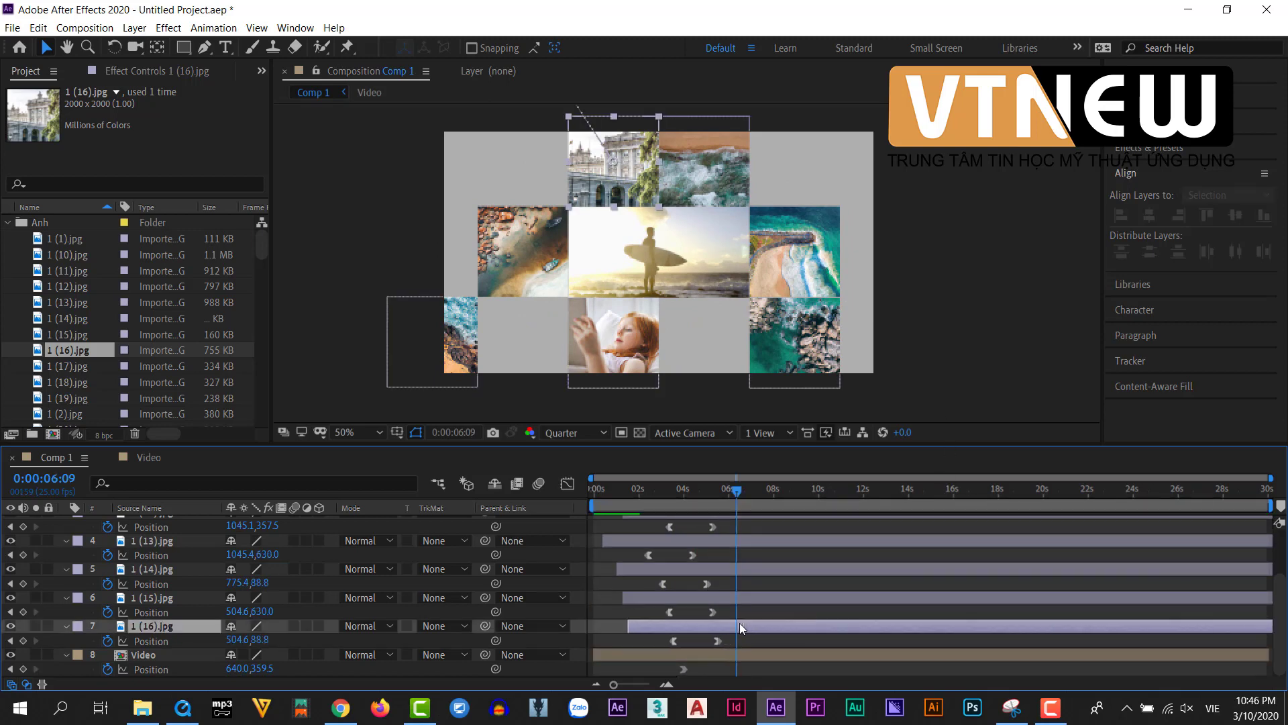
pyautogui.moveTo(736, 491); pyautogui.dragTo(628, 510)
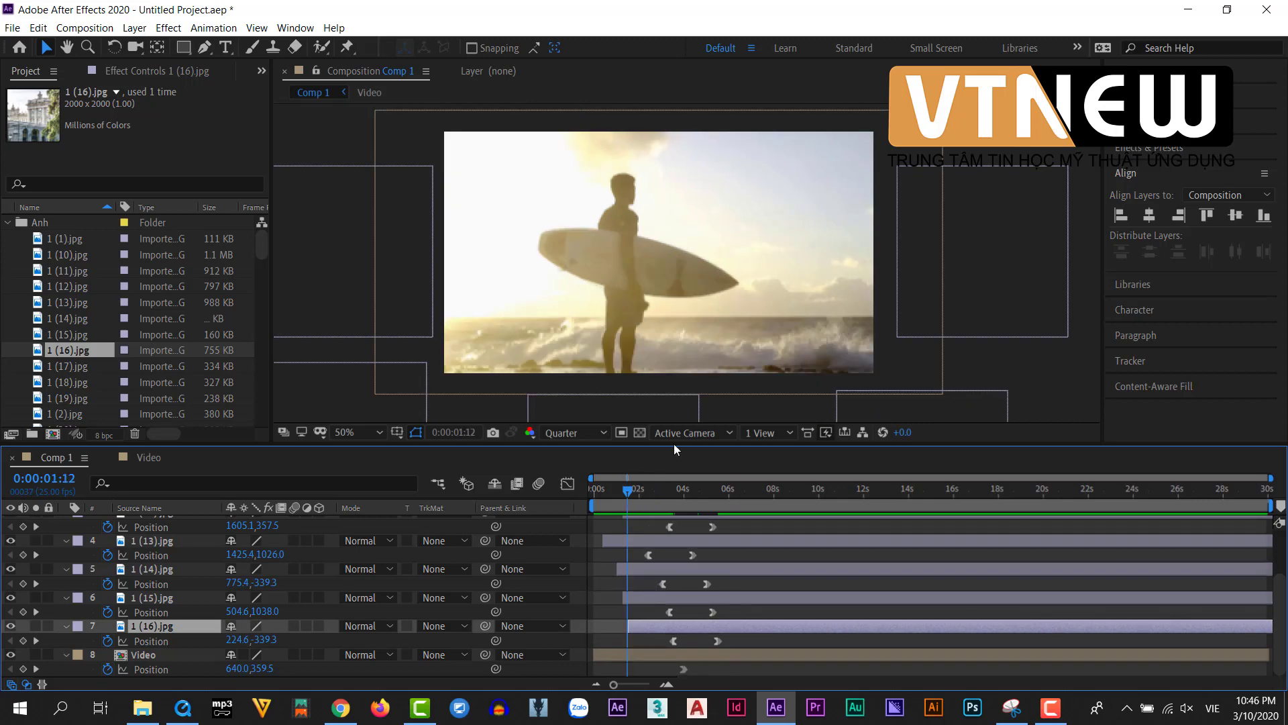
pyautogui.press('space')
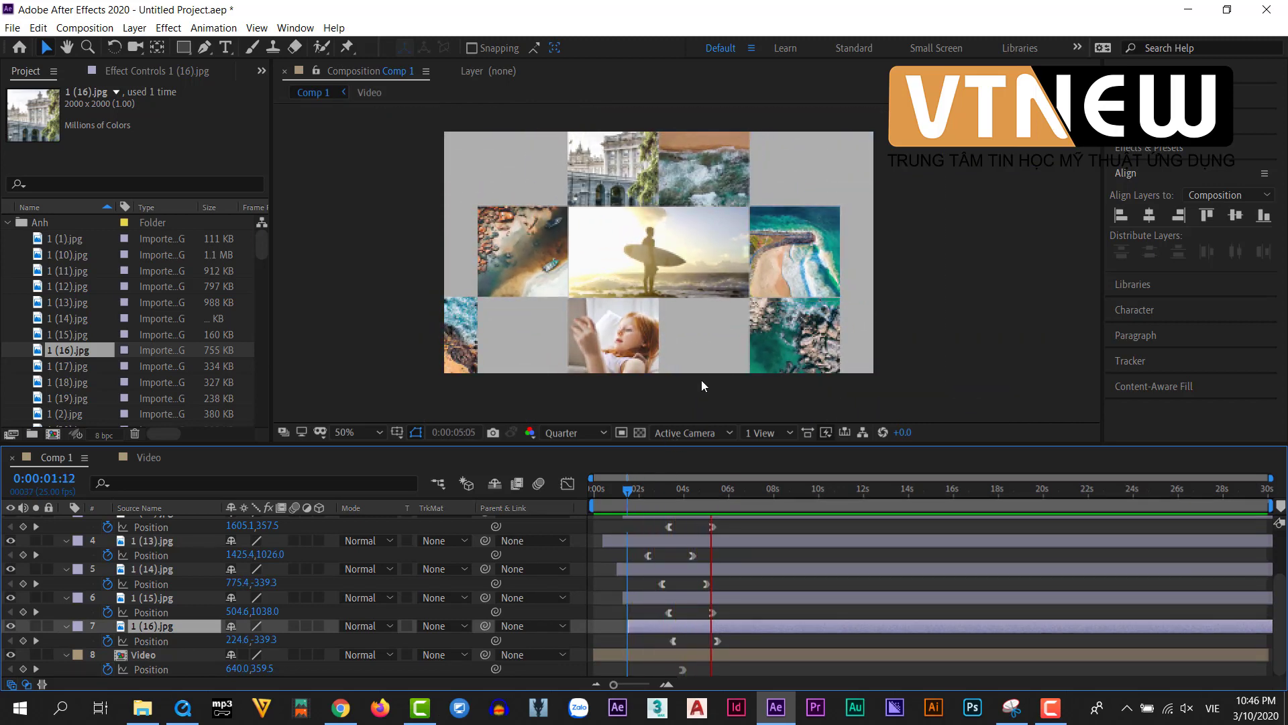
pyautogui.press('space')
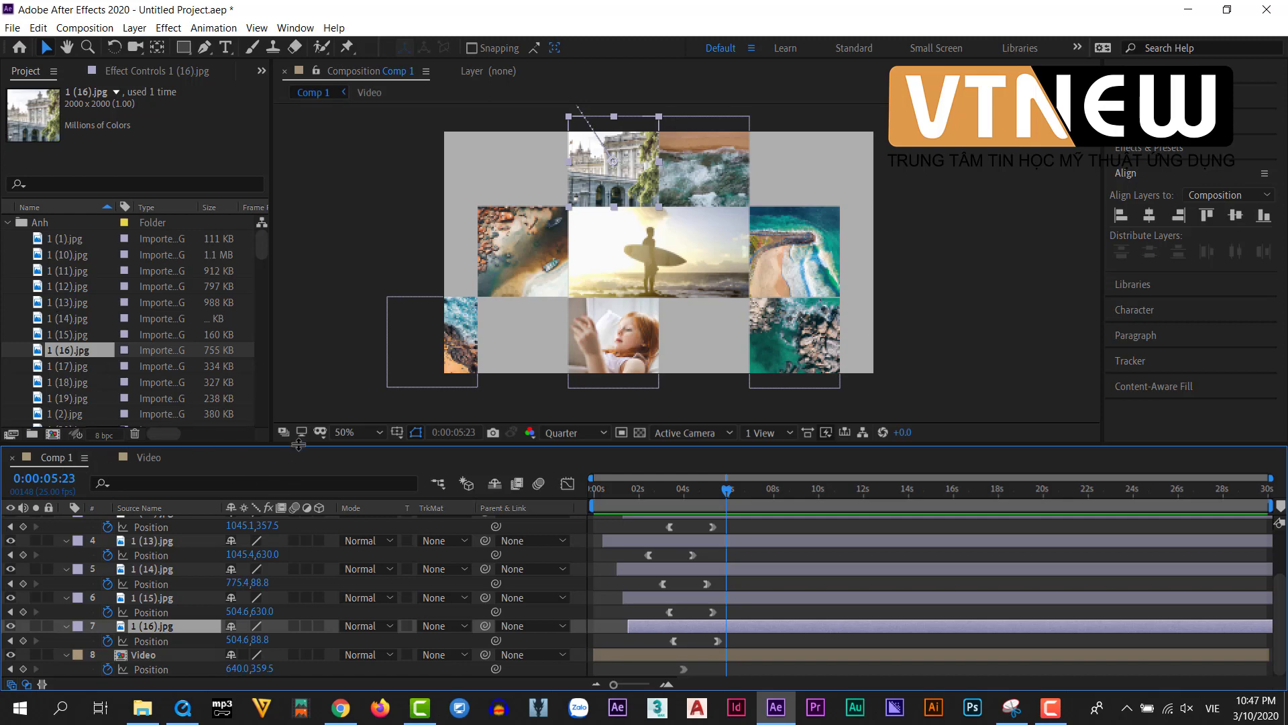
pyautogui.moveTo(295, 444); pyautogui.dragTo(298, 587)
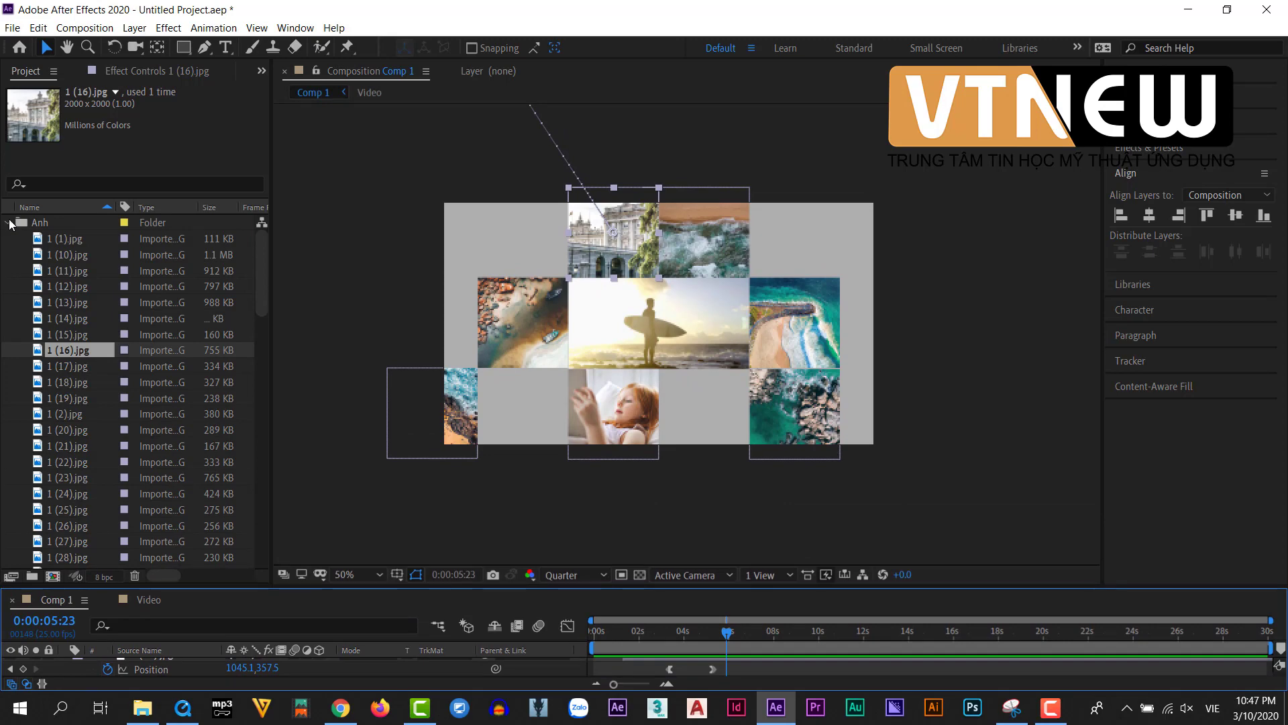
# Create Comp 2 from the HDV/HDTV 720 25 preset (1280×720, 25 fps, 9 seconds).
pyautogui.click(7, 222)
pyautogui.click(70, 308)
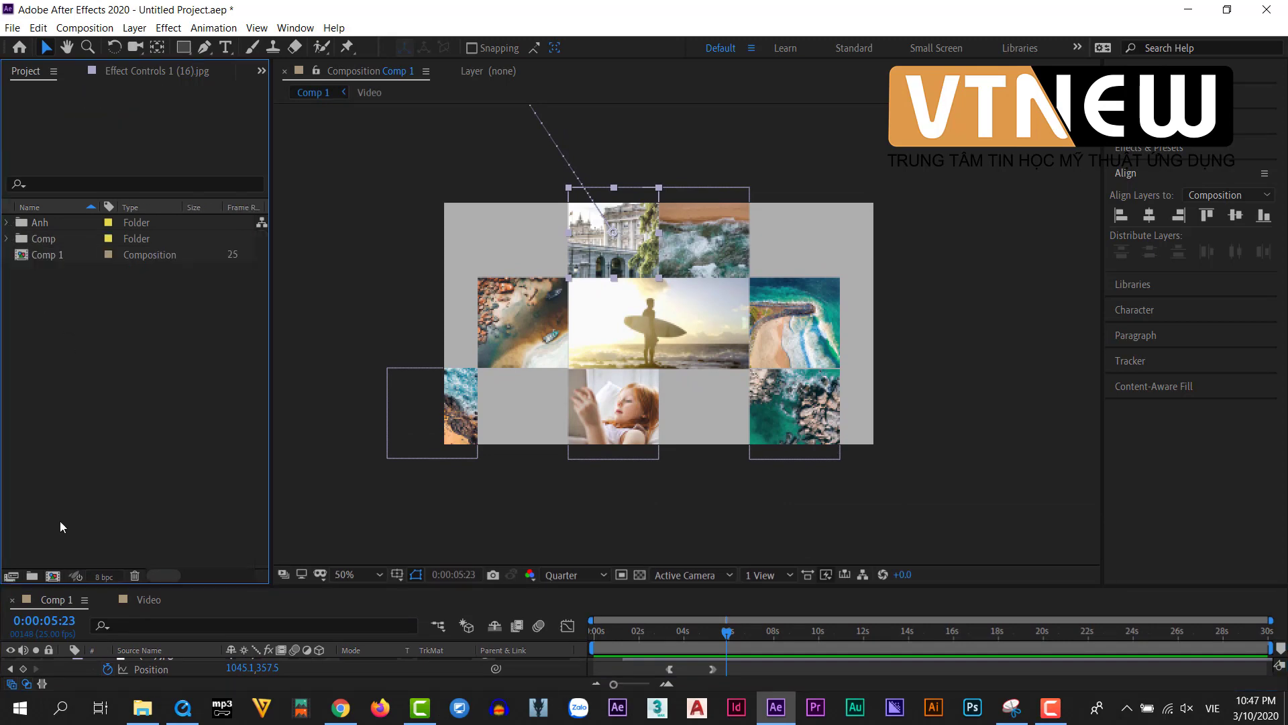
pyautogui.click(54, 579)
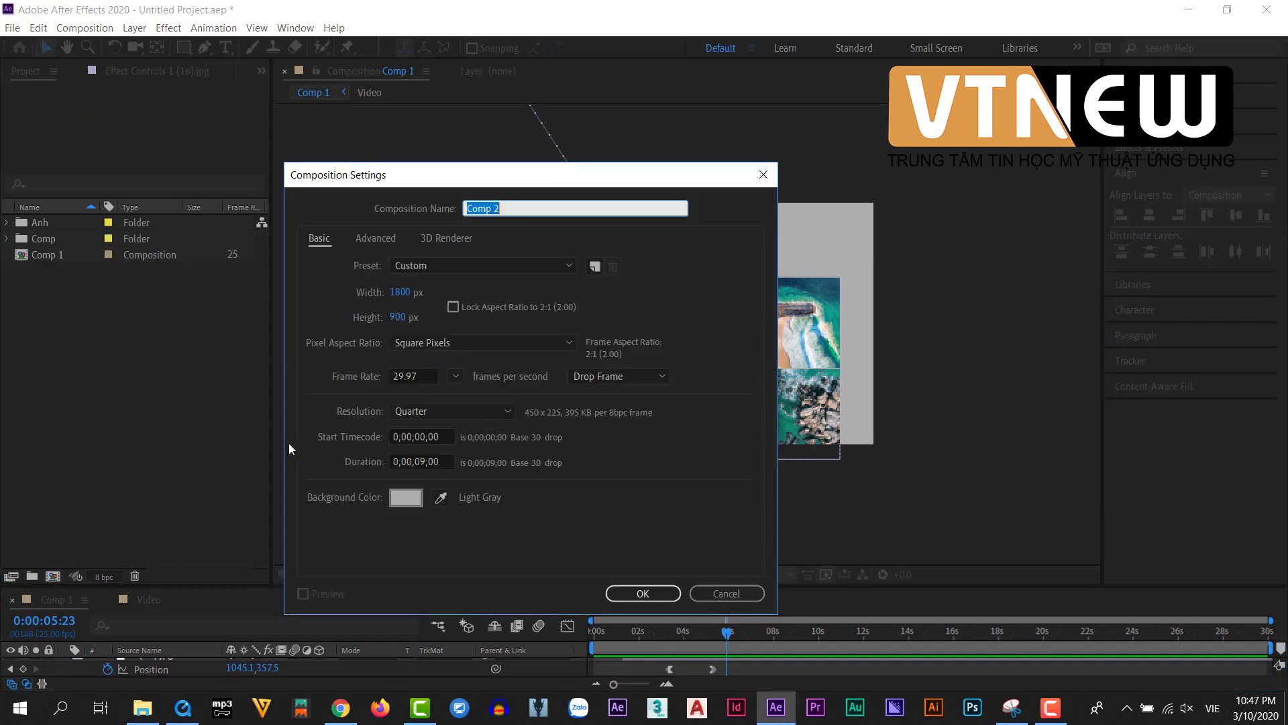
pyautogui.click(439, 268)
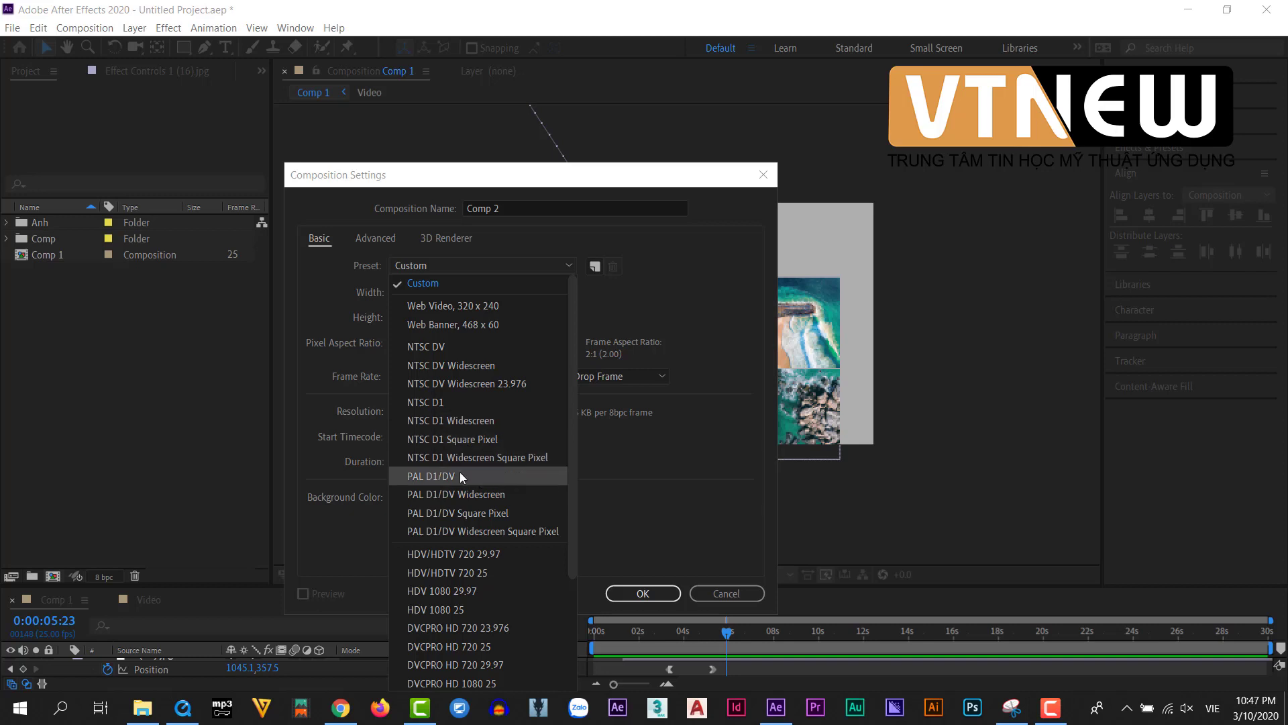
pyautogui.click(459, 574)
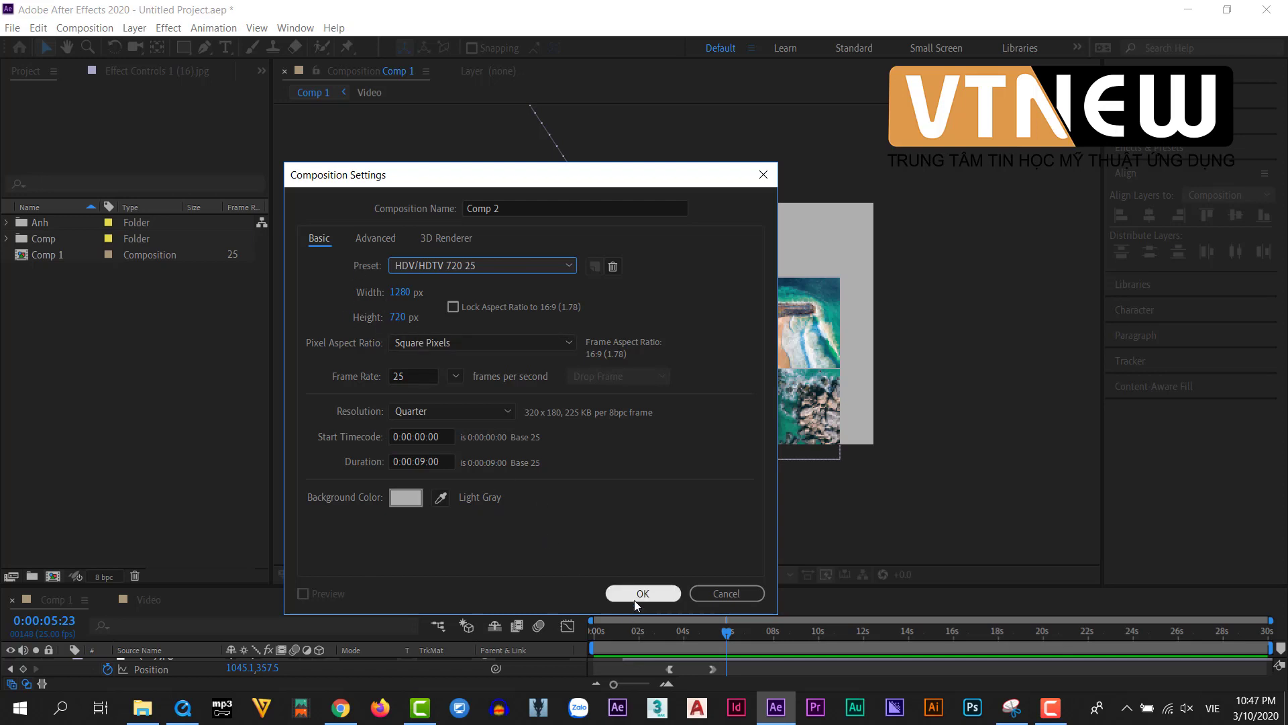
pyautogui.press('Return')
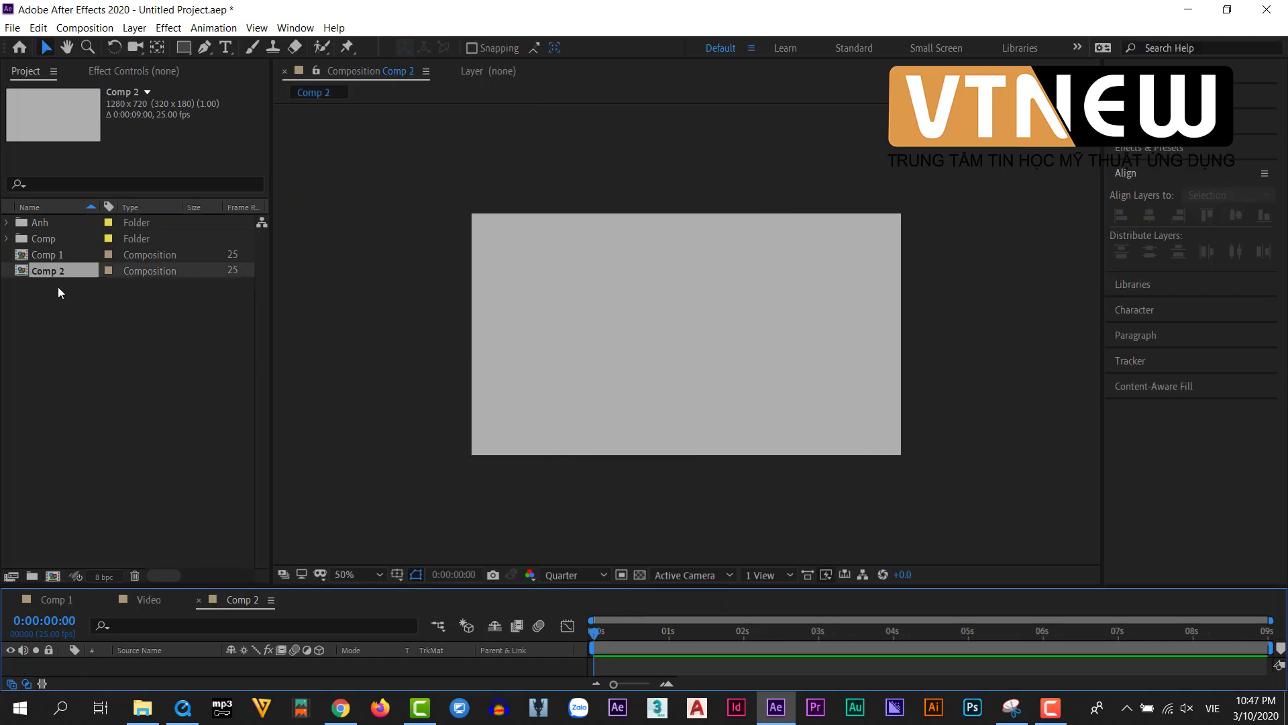
# Drop Comp 1 into Comp 2 as a layer, enlarge the timeline, and move to about 4 seconds.
pyautogui.moveTo(51, 255)
pyautogui.mouseDown()
pyautogui.moveTo(51, 272)
pyautogui.moveTo(44, 239)
pyautogui.mouseUp()
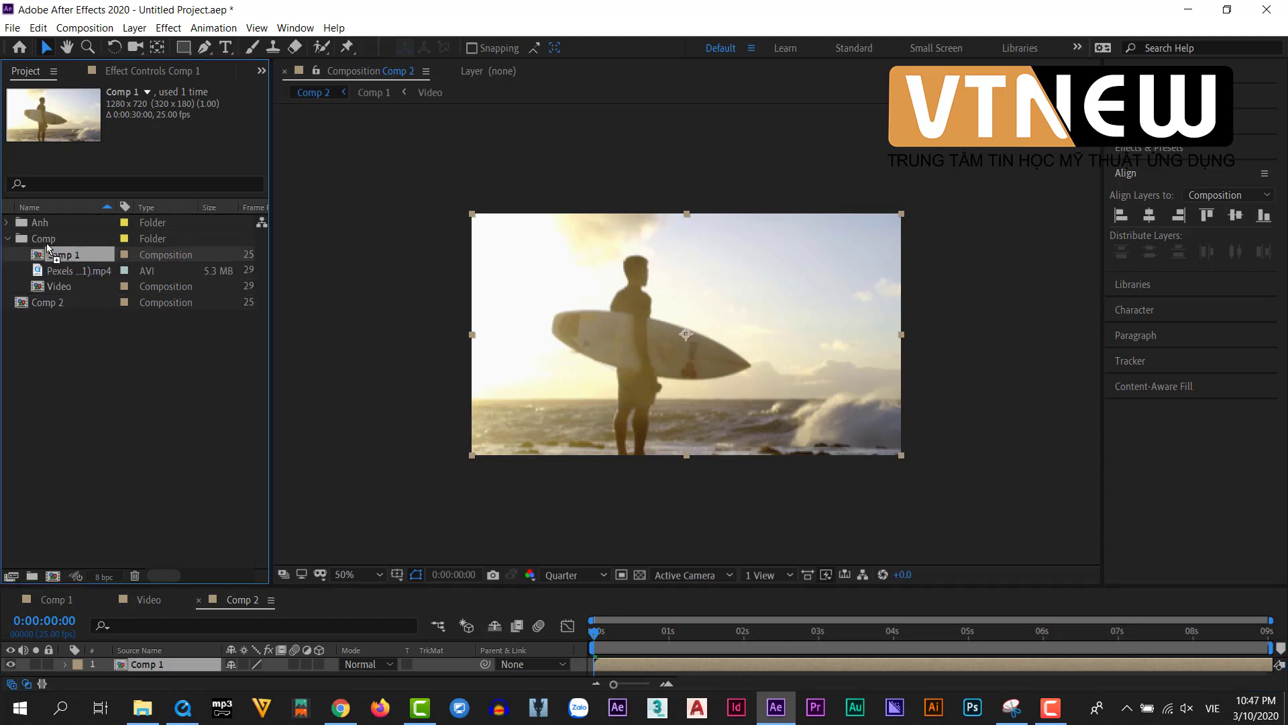
pyautogui.click(8, 239)
pyautogui.click(45, 255)
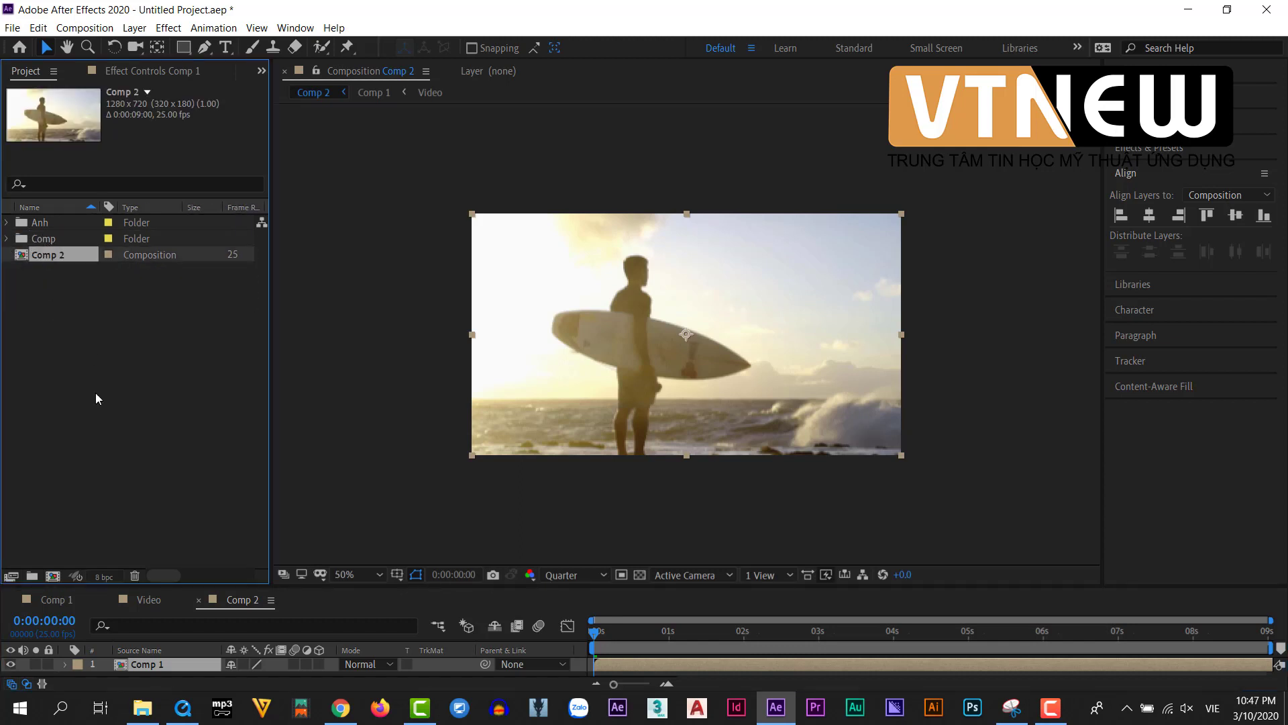
pyautogui.moveTo(462, 584); pyautogui.dragTo(459, 469)
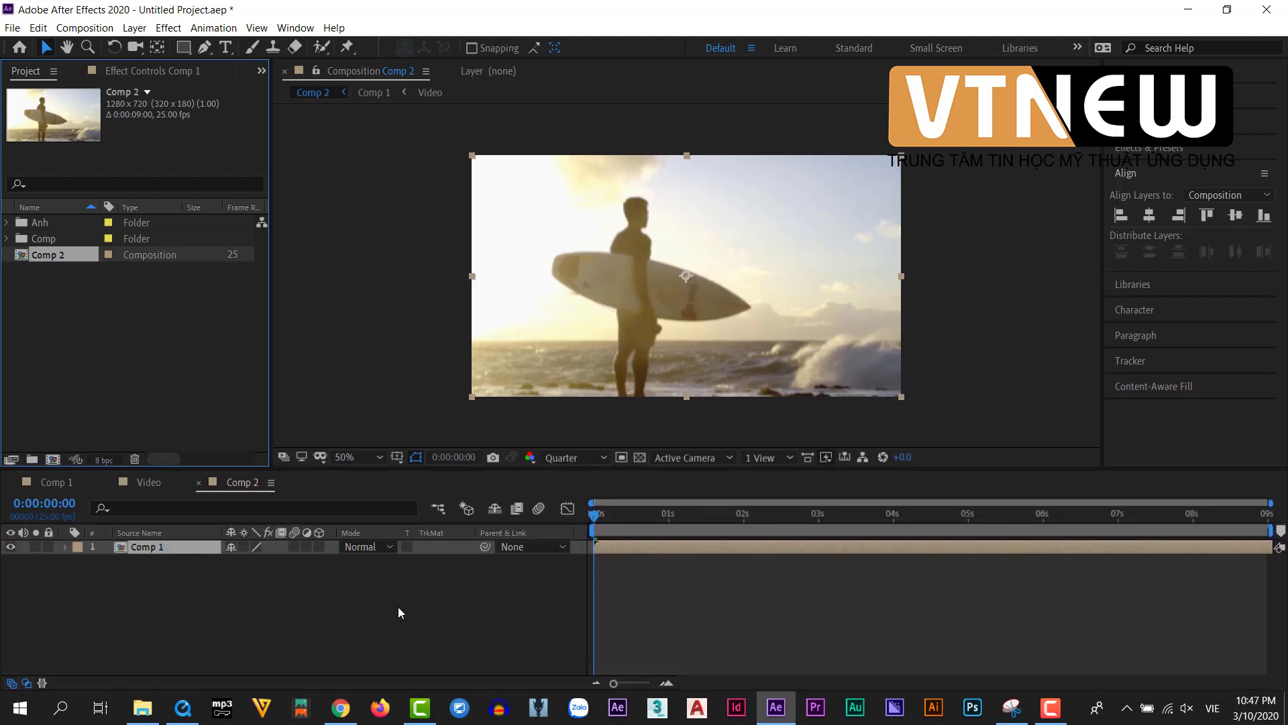
pyautogui.moveTo(599, 514); pyautogui.dragTo(897, 544)
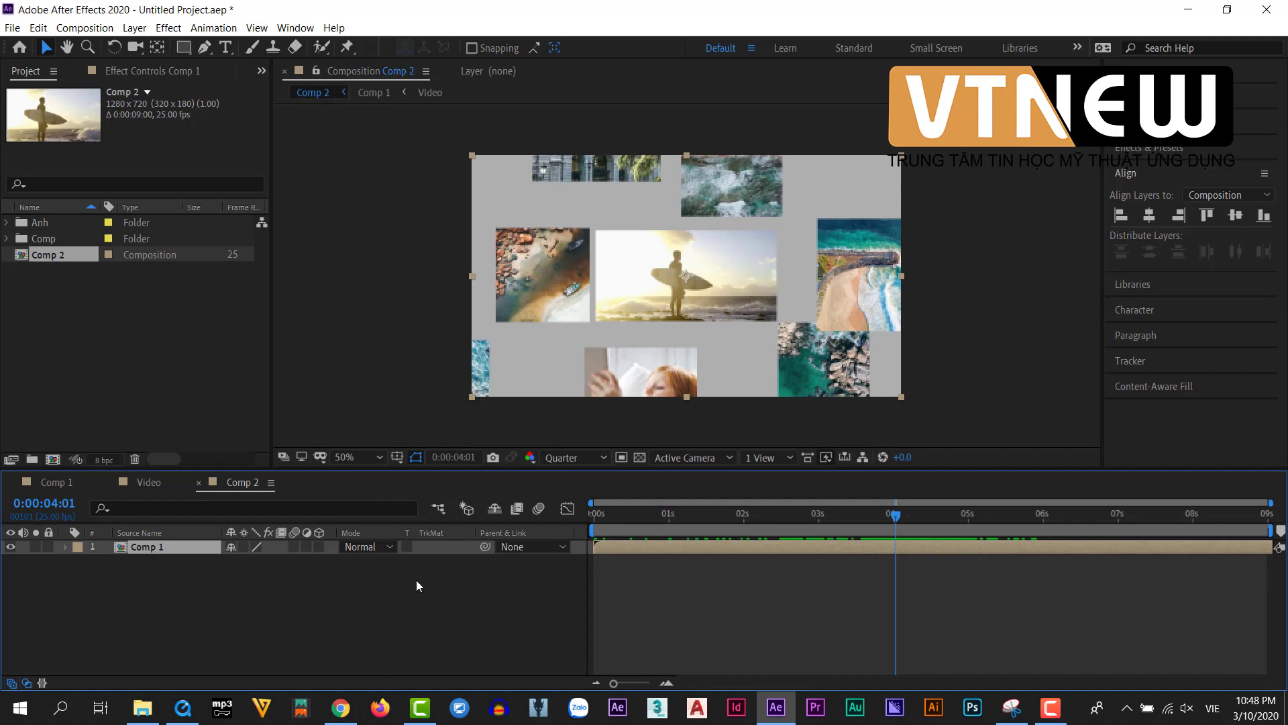
# Keyframe Comp 1's Scale at 100% at 4 s and scrub it down to 64% at 6 s.
pyautogui.press('s')
pyautogui.click(107, 563)
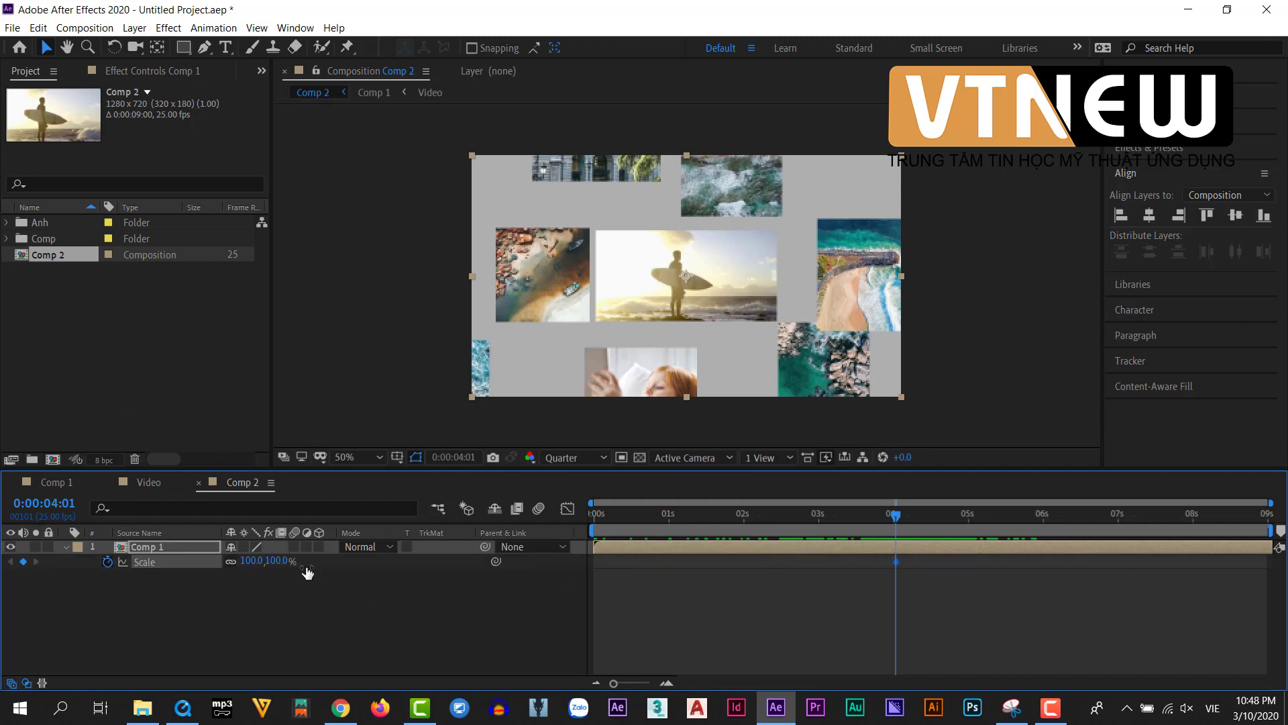
pyautogui.press('space')
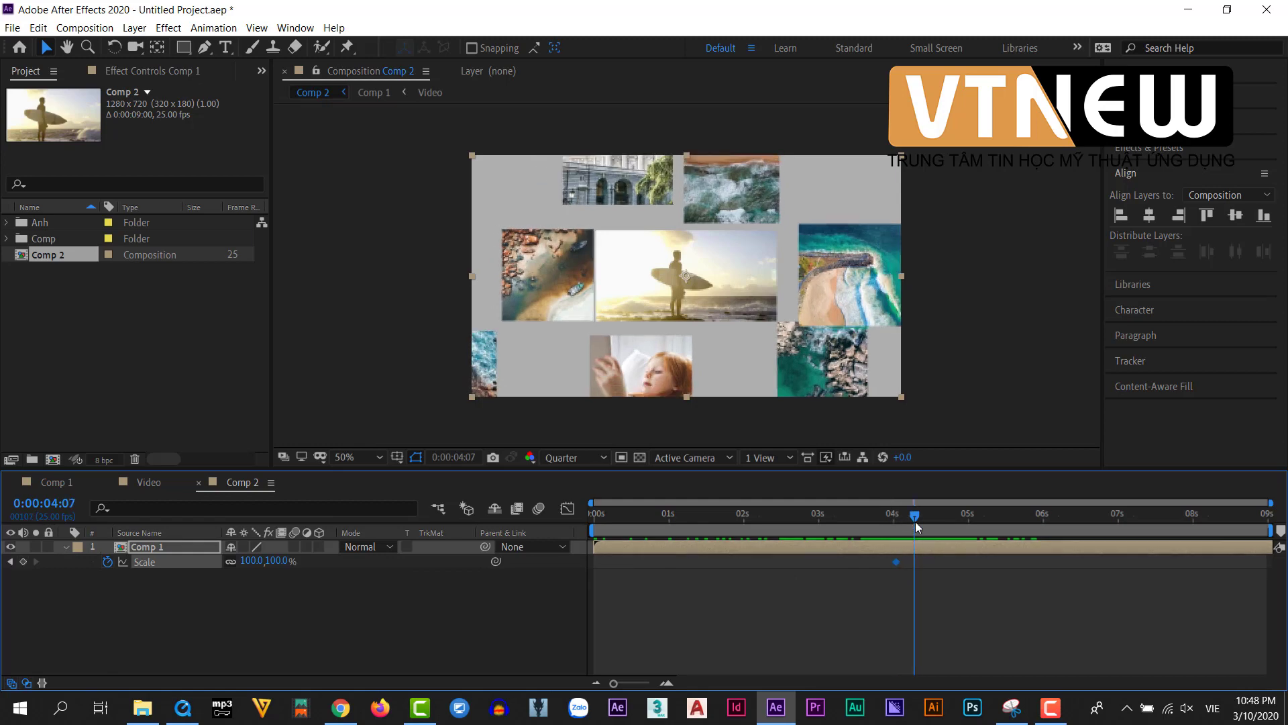
pyautogui.moveTo(916, 521); pyautogui.dragTo(1051, 536)
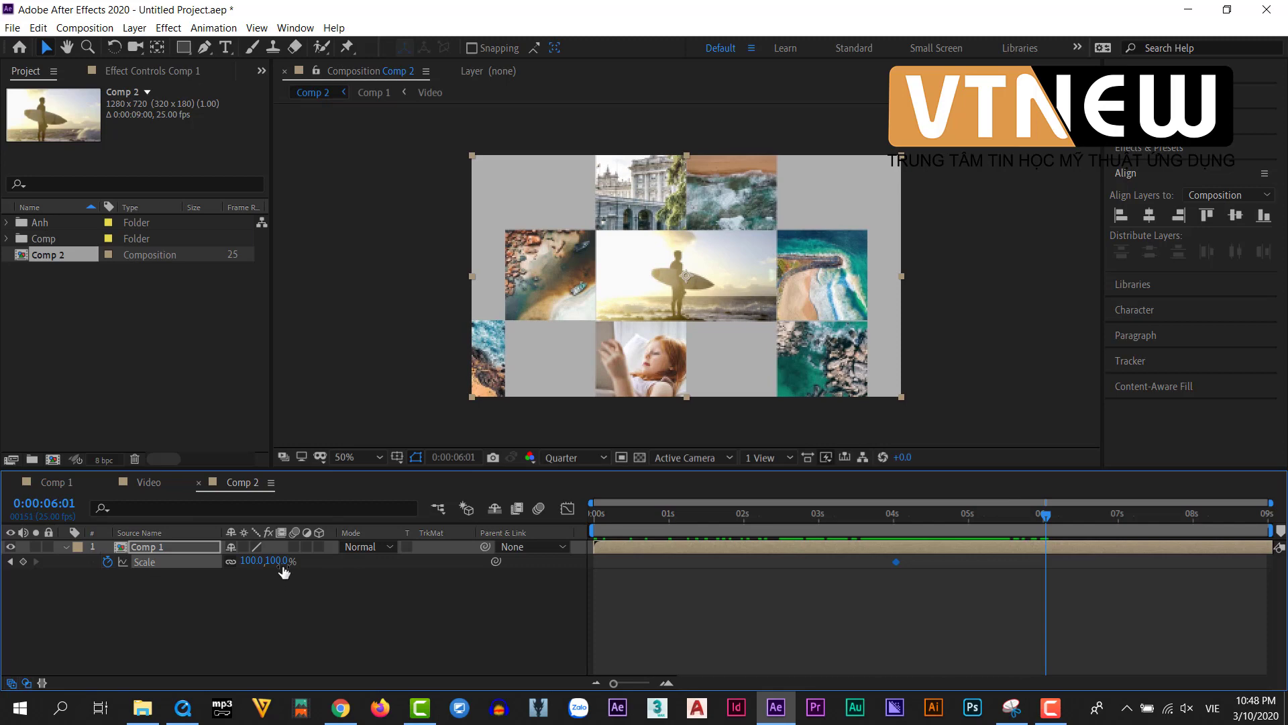
pyautogui.moveTo(282, 569); pyautogui.dragTo(249, 564)
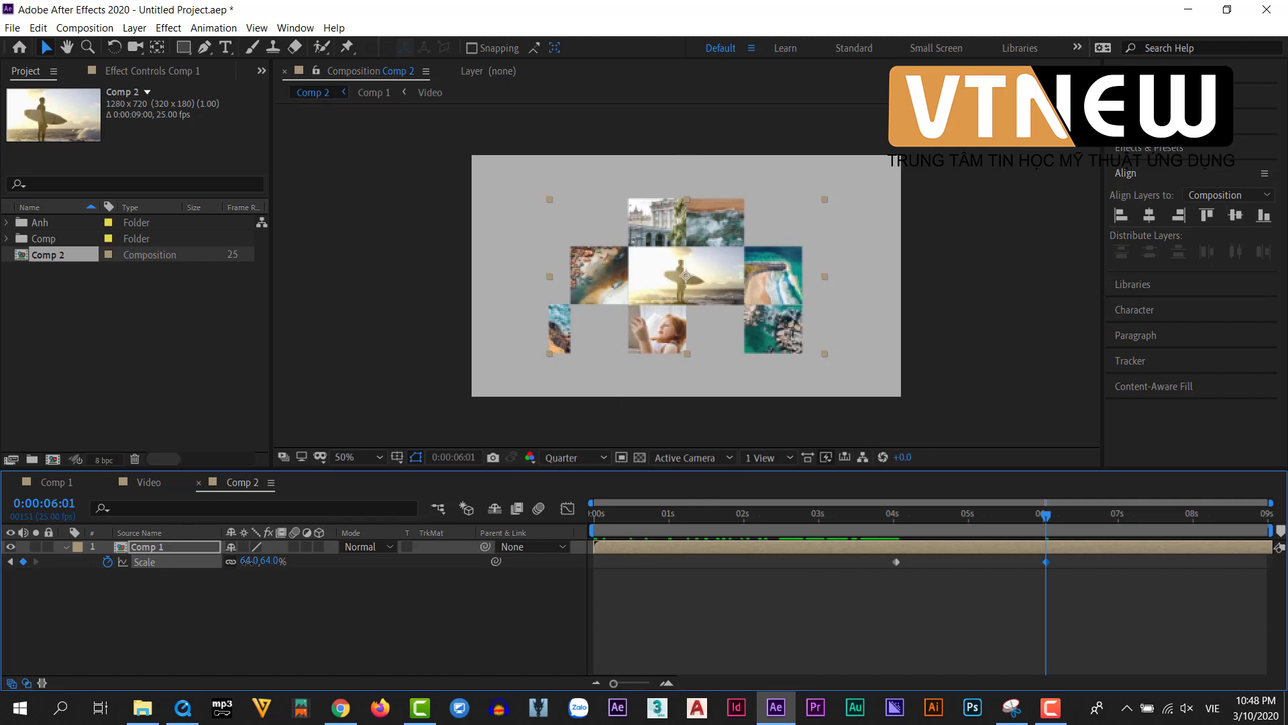
pyautogui.scroll(2, 683, 249)
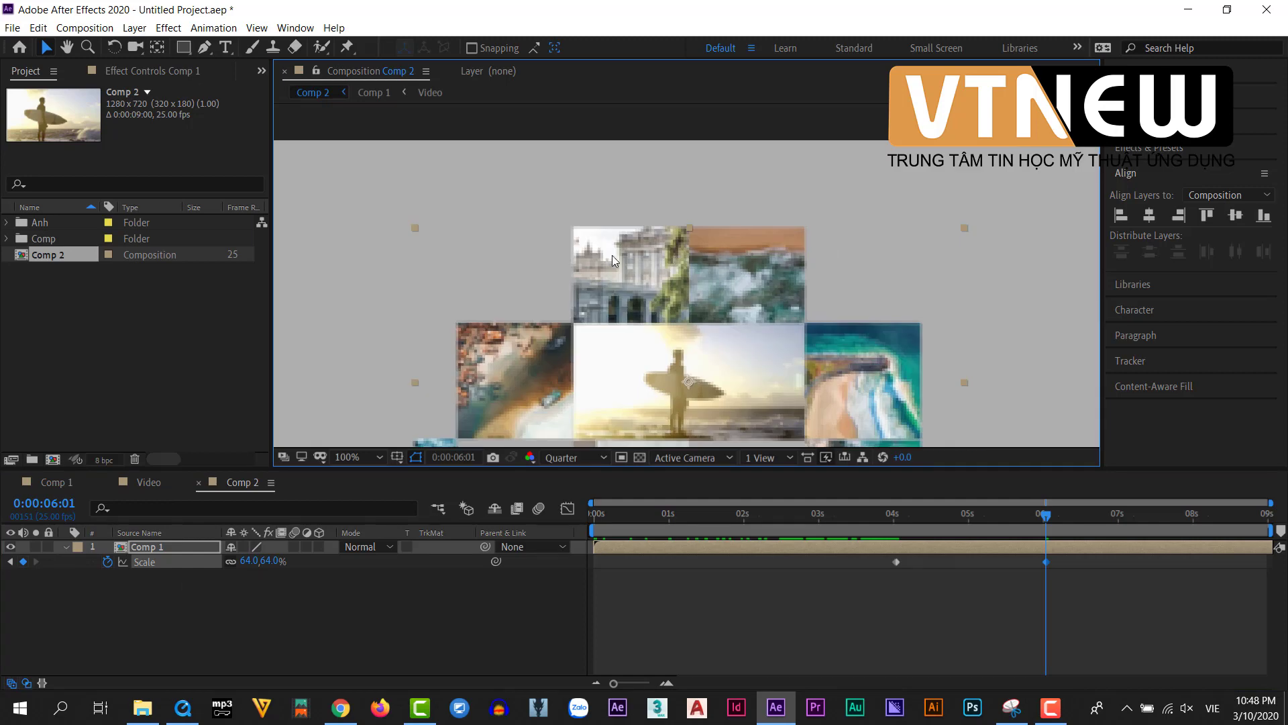
# Lower the end Scale keyframe of Comp 1 in Comp 2 to 57%.
pyautogui.click(57, 482)
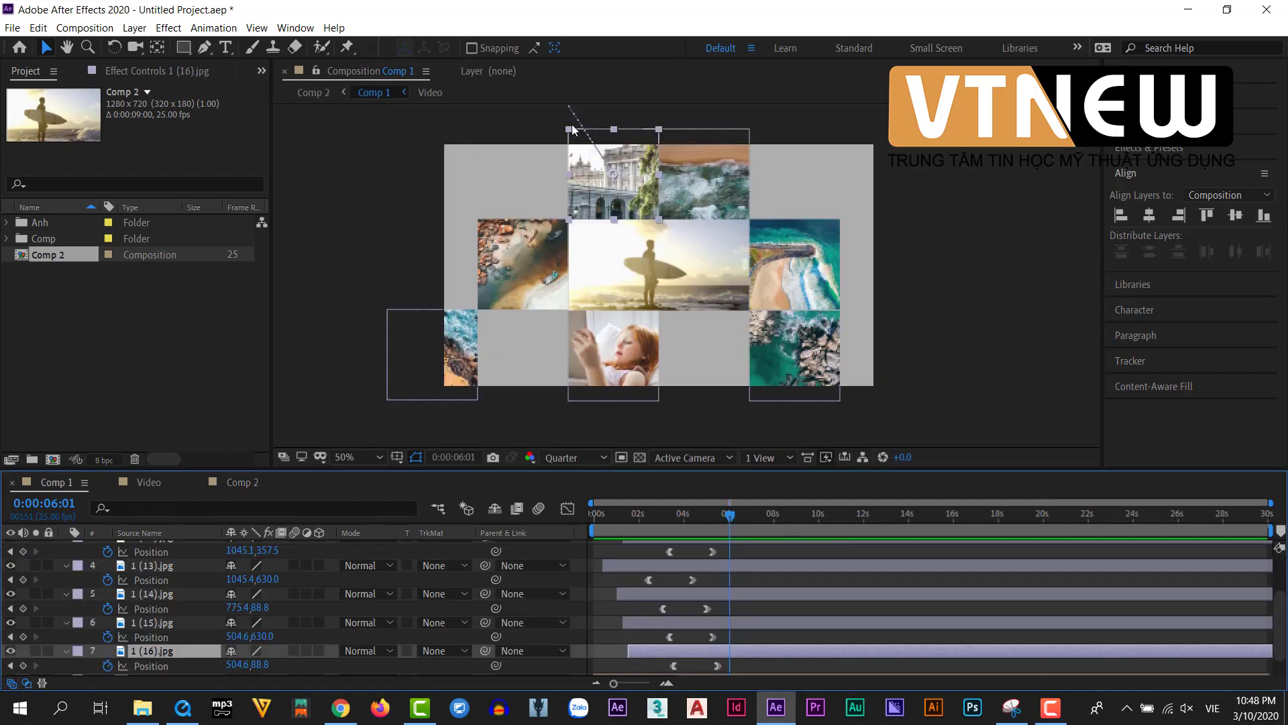
pyautogui.click(240, 483)
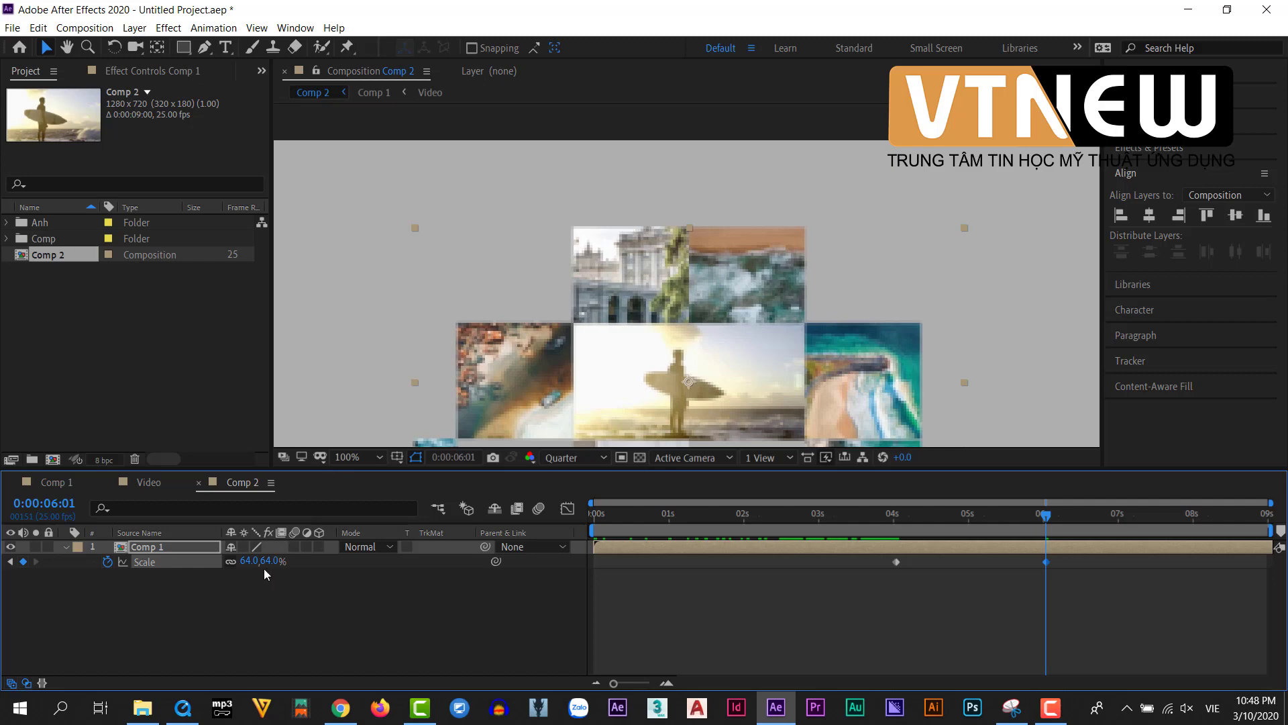
pyautogui.moveTo(248, 570); pyautogui.dragTo(243, 563)
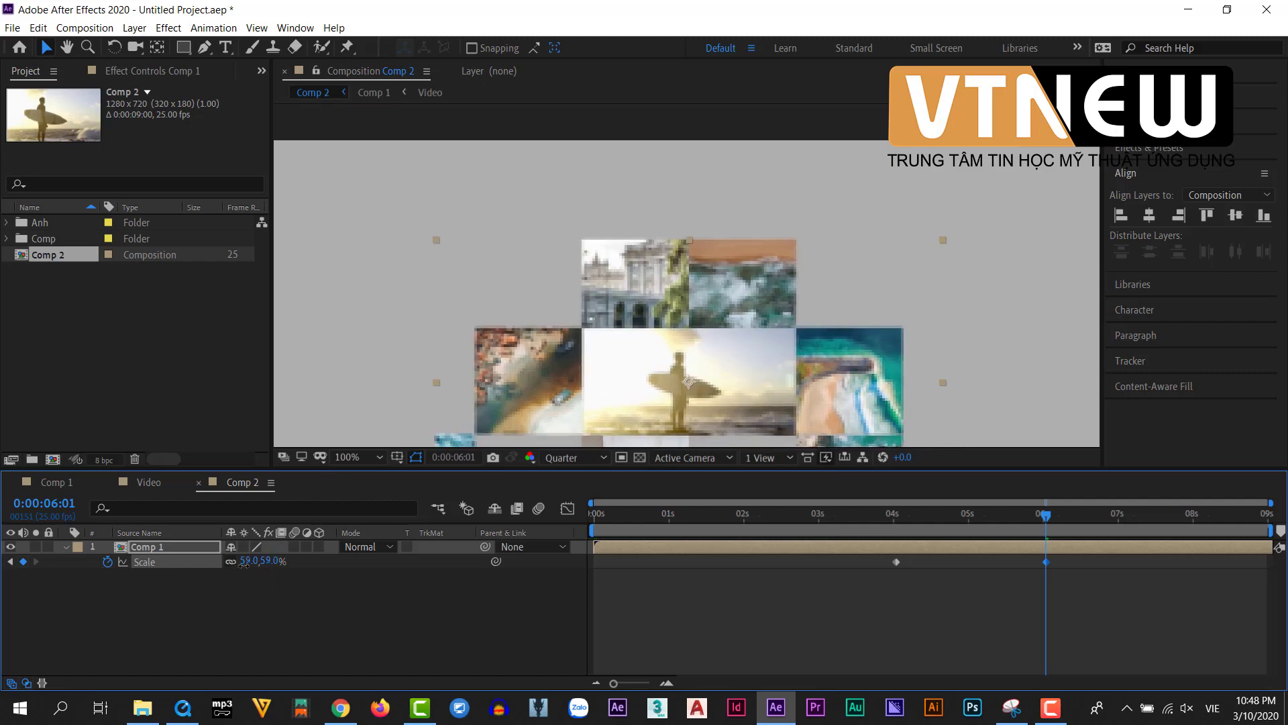
# Widen Comp 1 to 1630×832 px in Composition Settings so its left-hand photo fits.
pyautogui.click(67, 489)
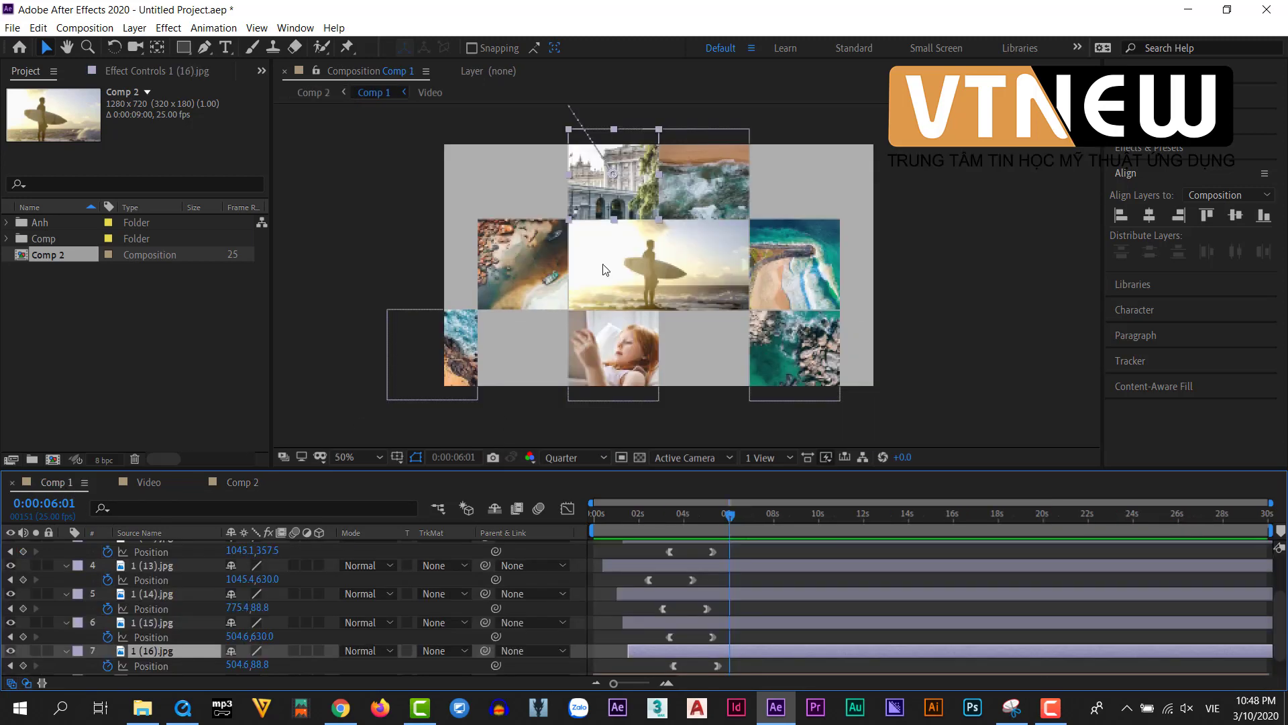
pyautogui.hotkey('ctrl', 'k')
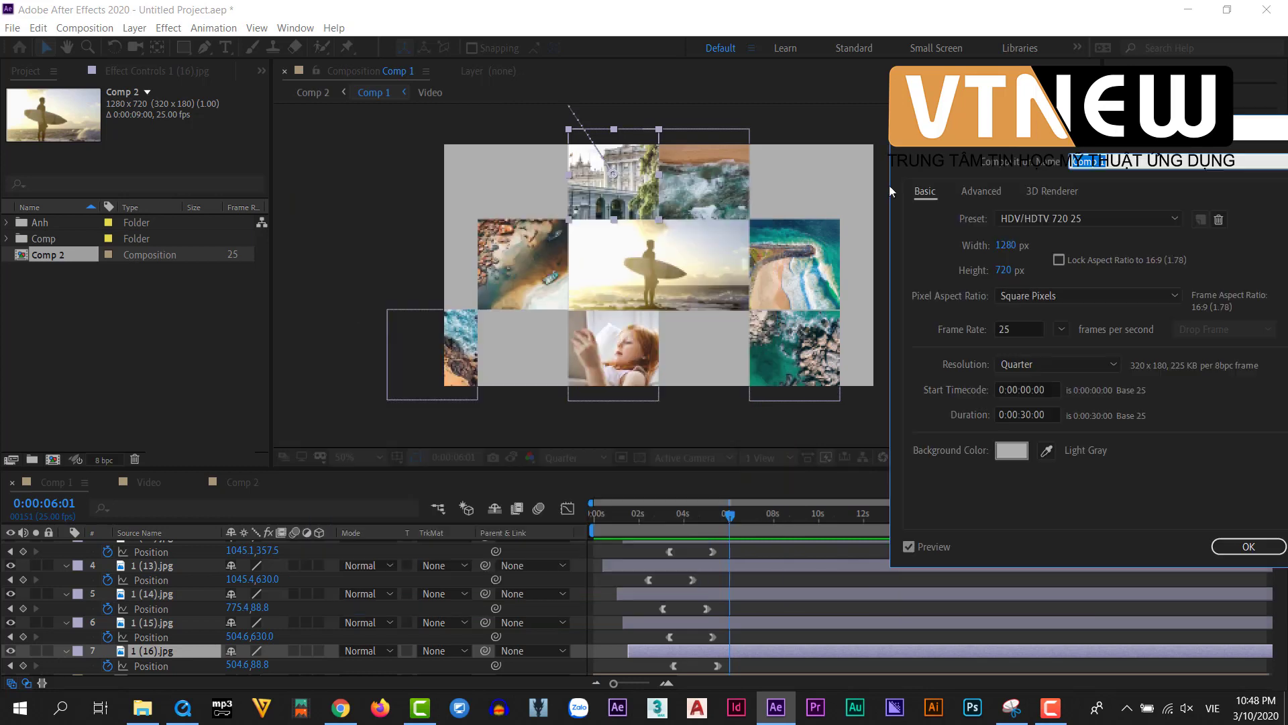
pyautogui.moveTo(1000, 252); pyautogui.dragTo(1024, 271)
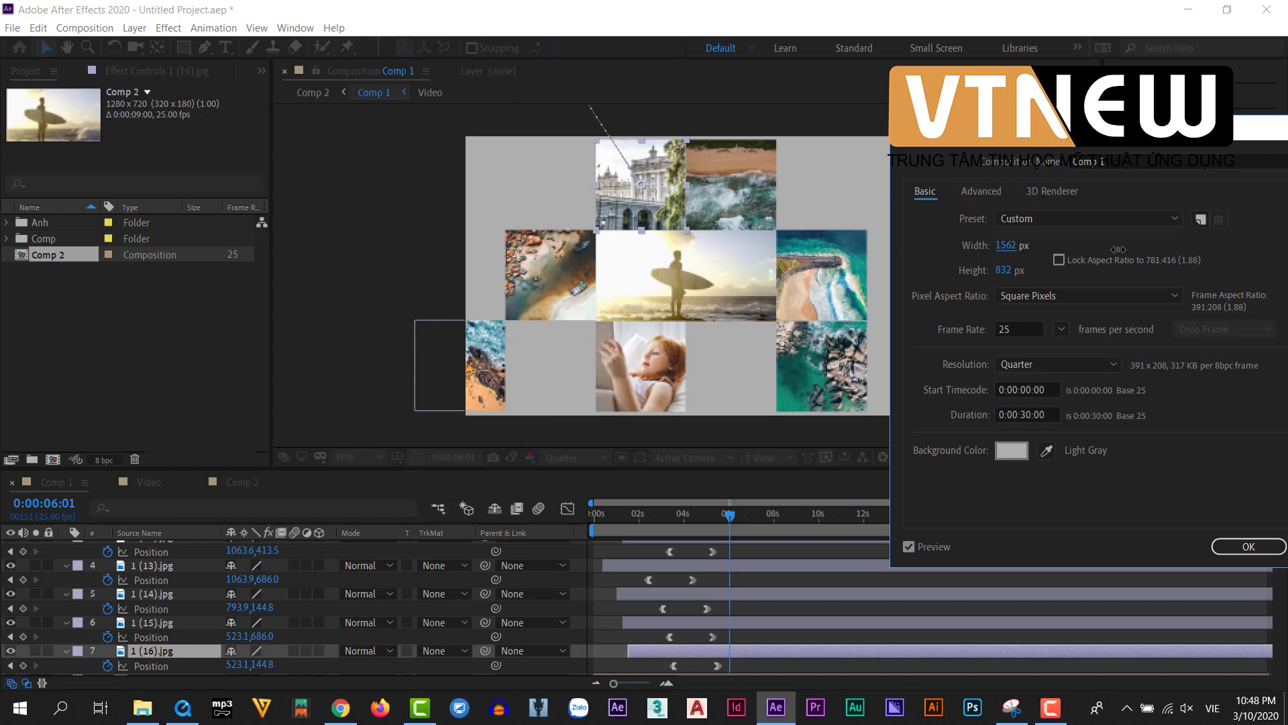
pyautogui.moveTo(999, 250); pyautogui.dragTo(1045, 248)
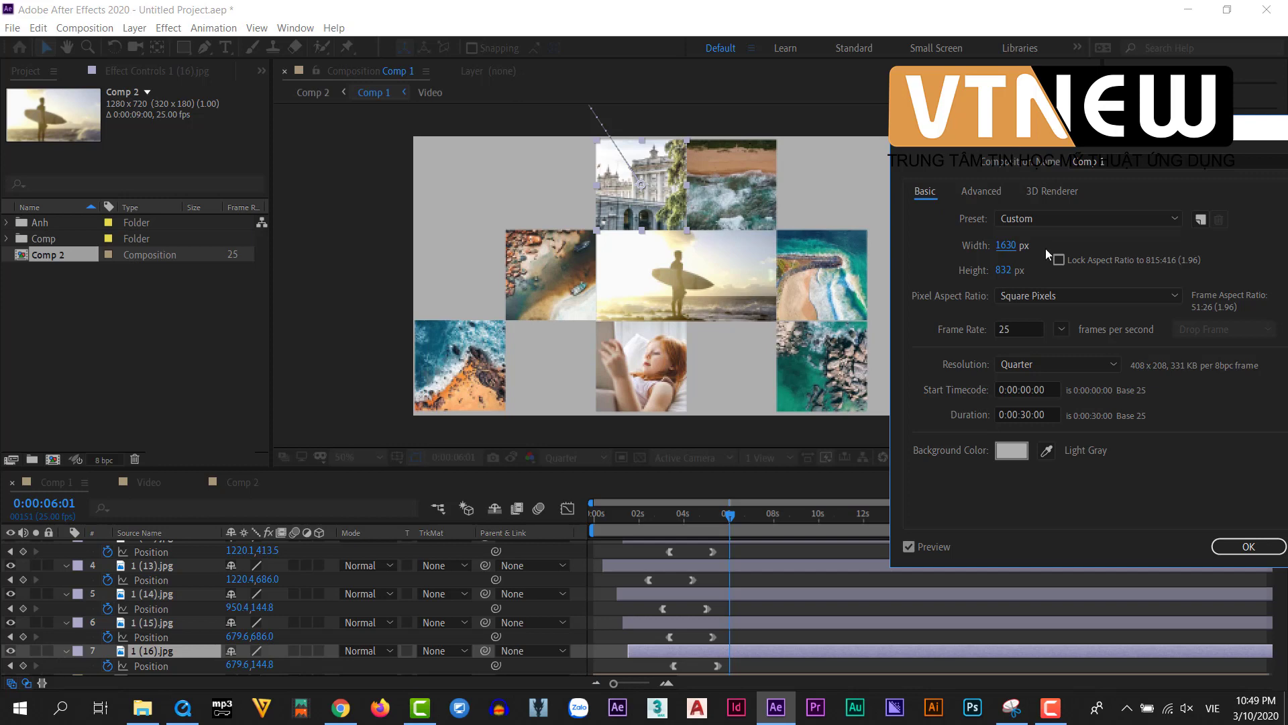
pyautogui.moveTo(1085, 133); pyautogui.dragTo(535, 168)
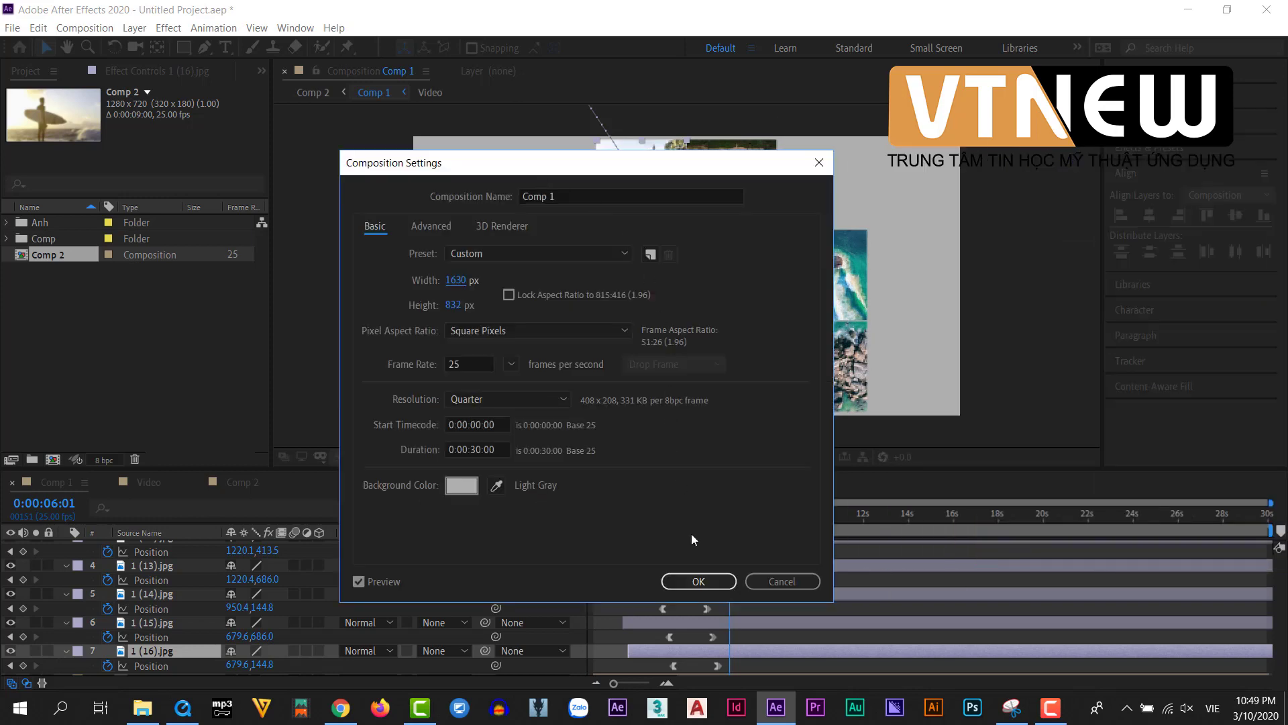
pyautogui.click(698, 581)
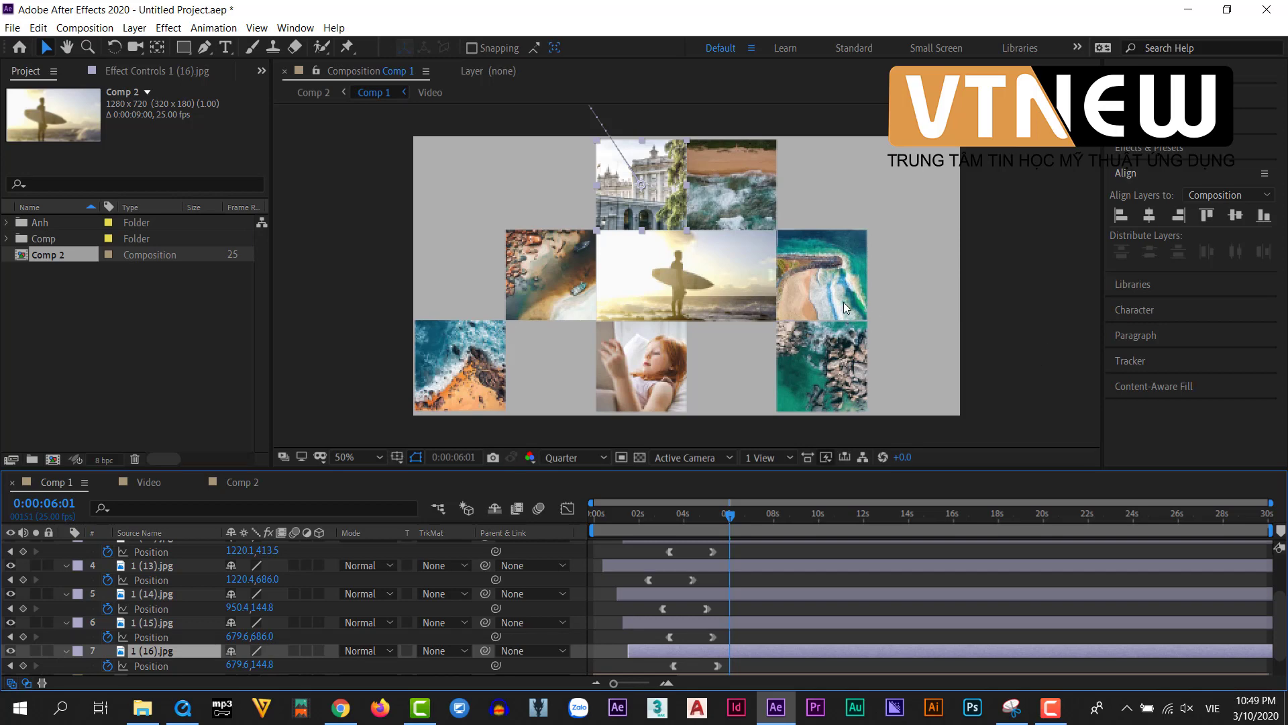
# Review the 4–6 s scale animation in Comp 2, collapse the layer, and park the playhead at 6:01.
pyautogui.click(243, 481)
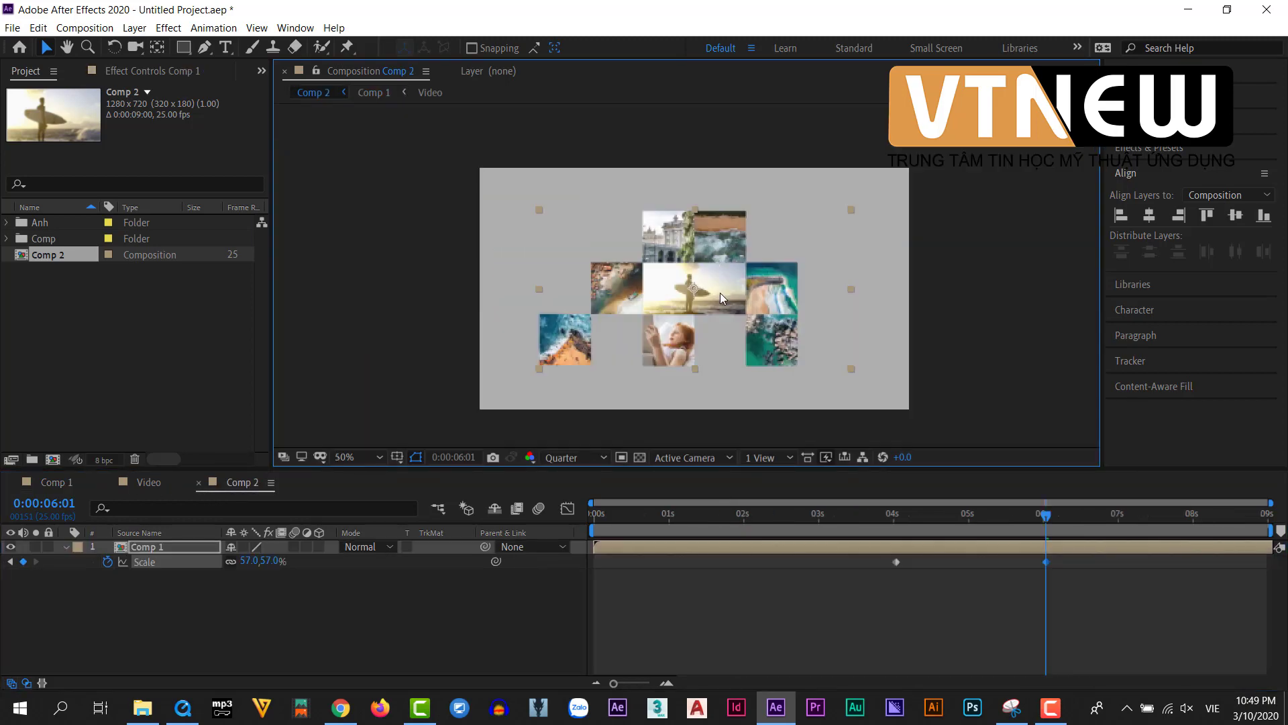
pyautogui.scroll(2, 687, 202)
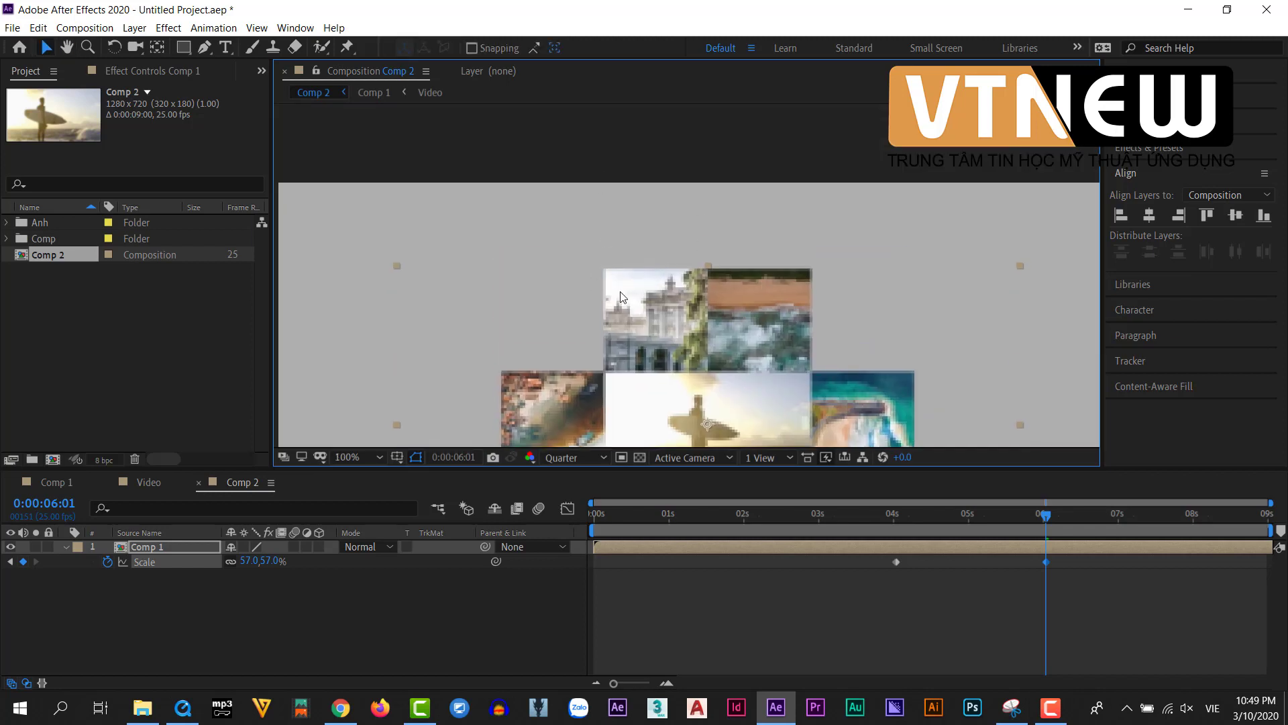
pyautogui.scroll(-2, 573, 389)
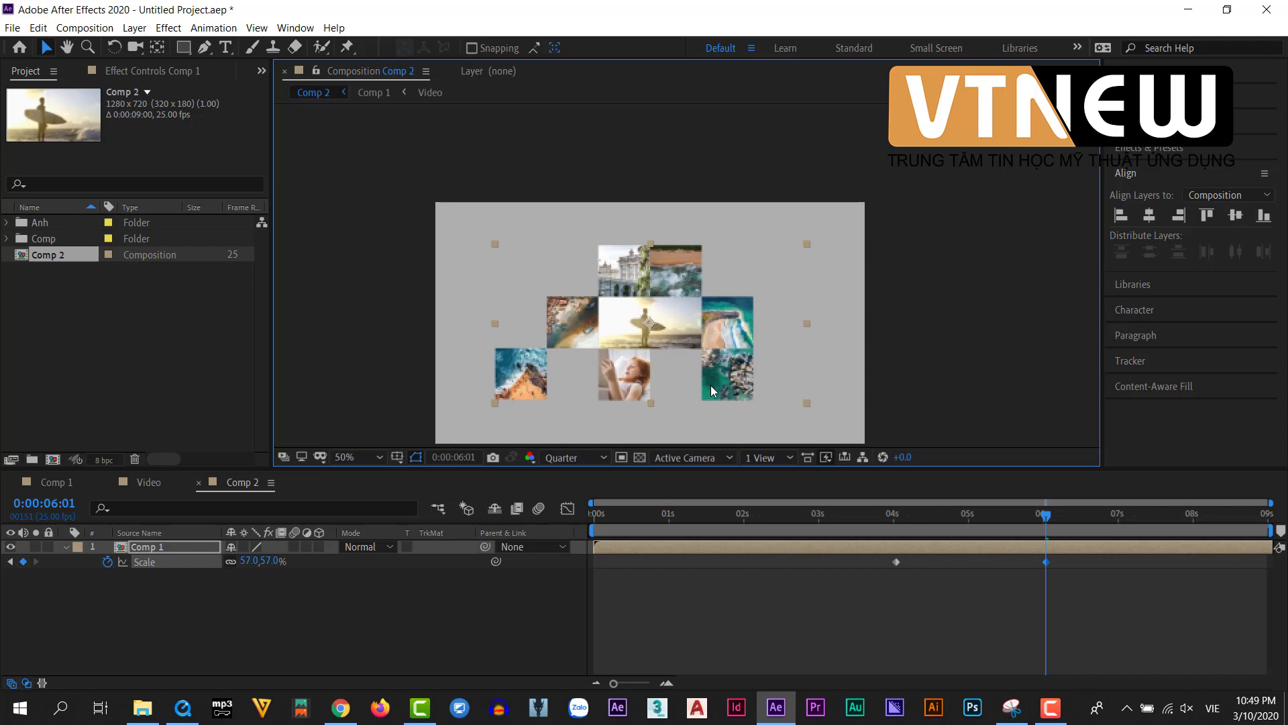
pyautogui.moveTo(1044, 522); pyautogui.dragTo(893, 545)
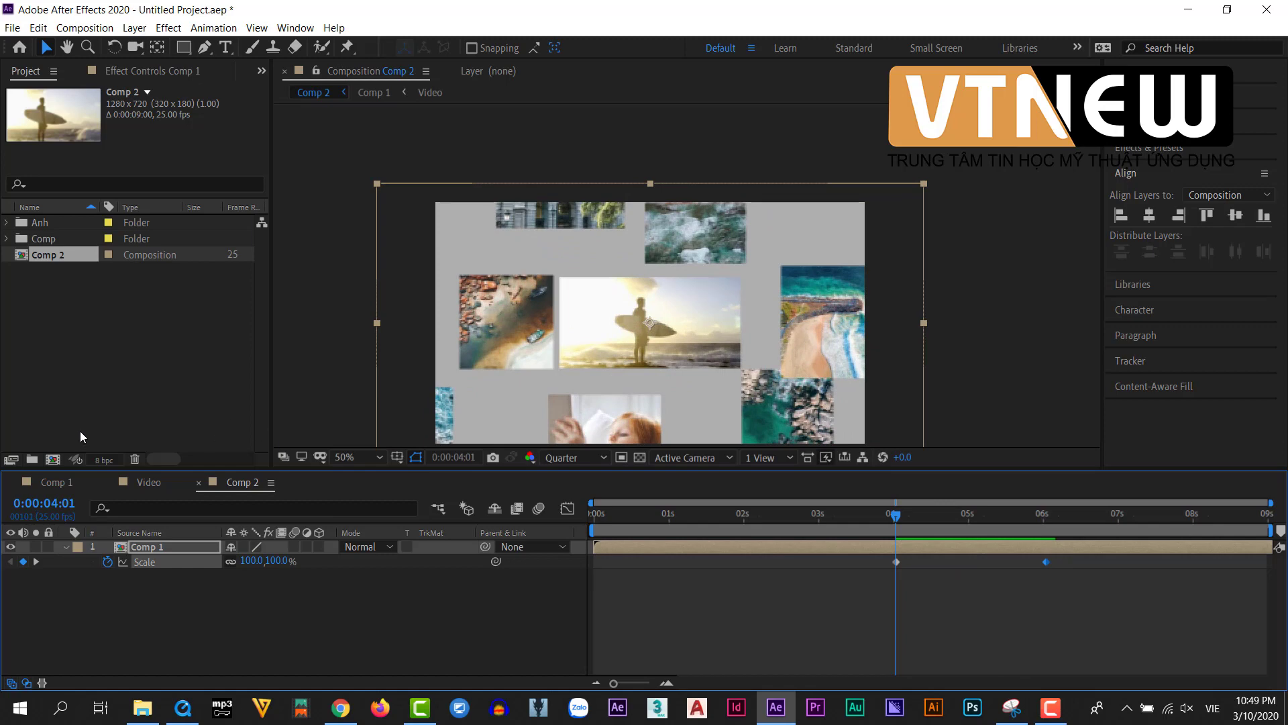
pyautogui.click(66, 546)
pyautogui.click(119, 300)
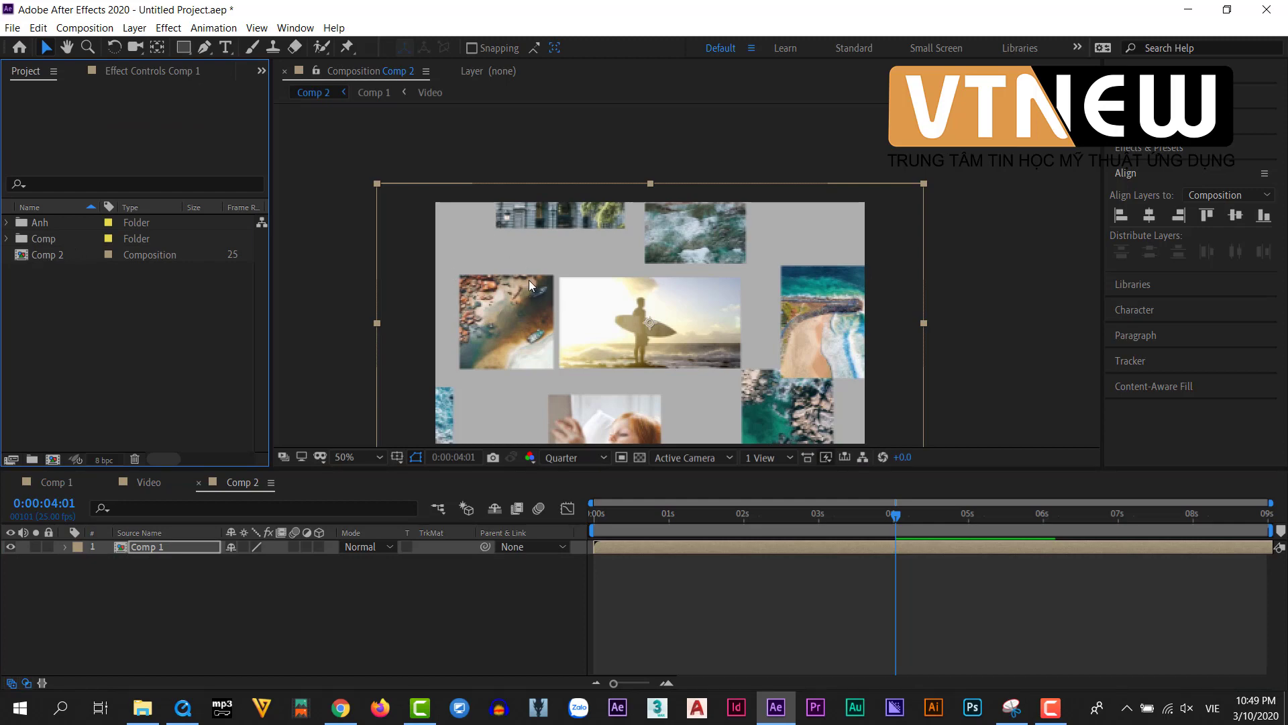
pyautogui.moveTo(977, 517); pyautogui.dragTo(1046, 526)
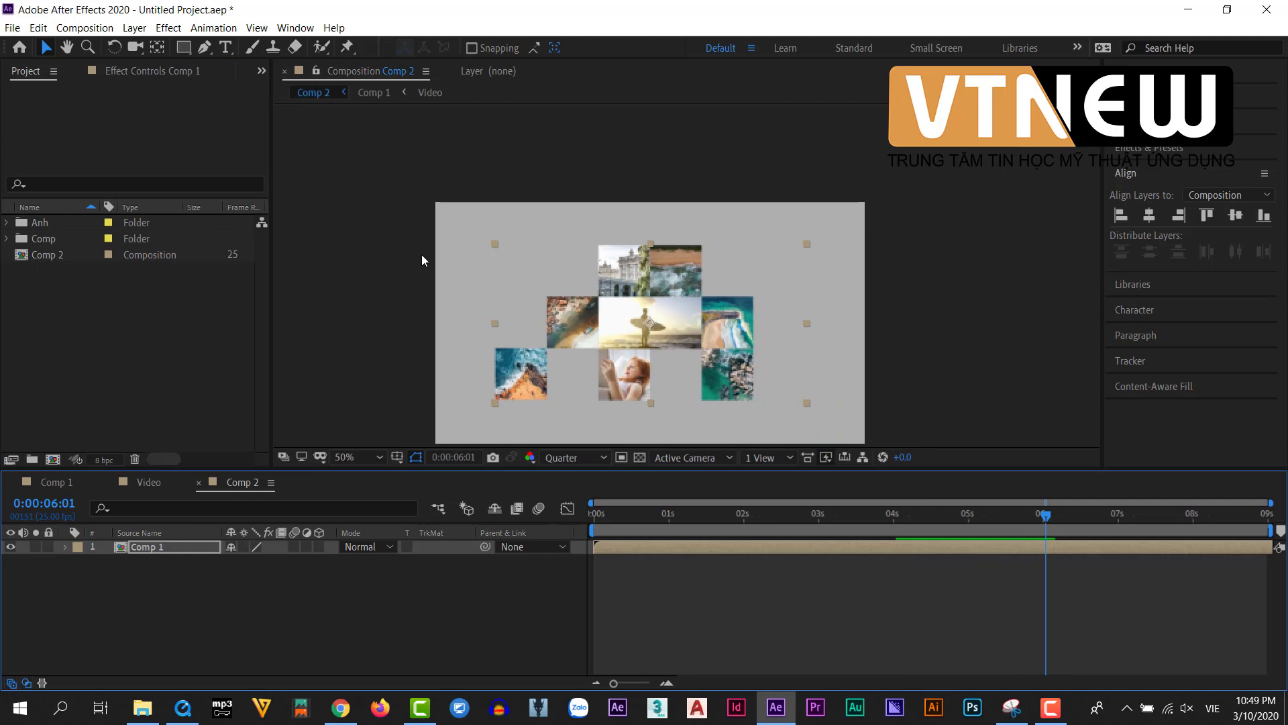
# Browse the Anh folder's photos in the Project panel and select 1 (17).jpg.
pyautogui.click(6, 223)
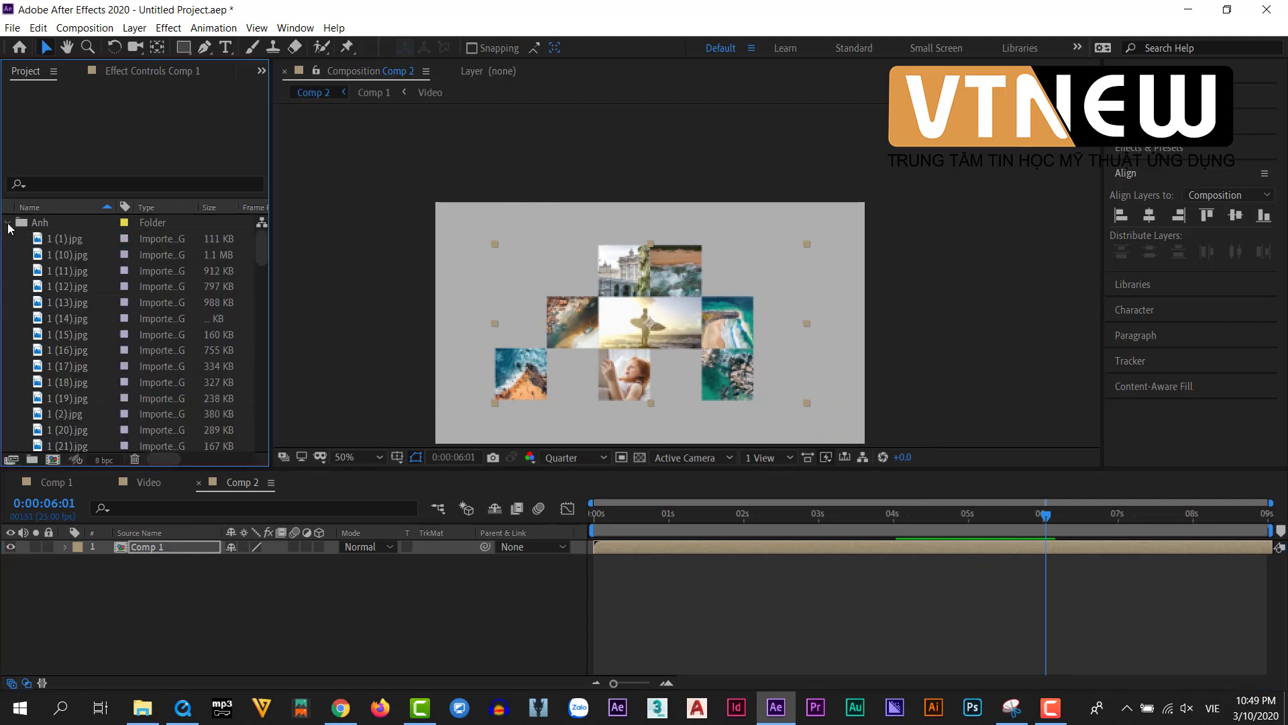
pyautogui.click(6, 223)
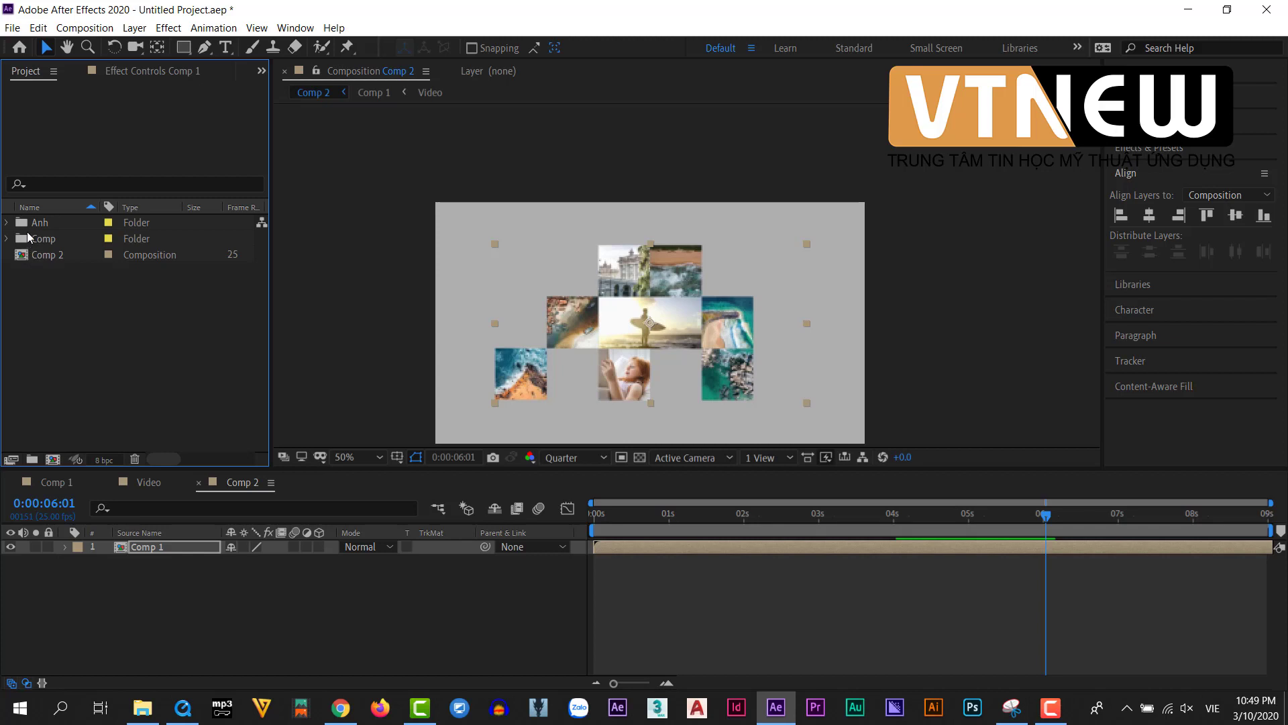
pyautogui.click(6, 223)
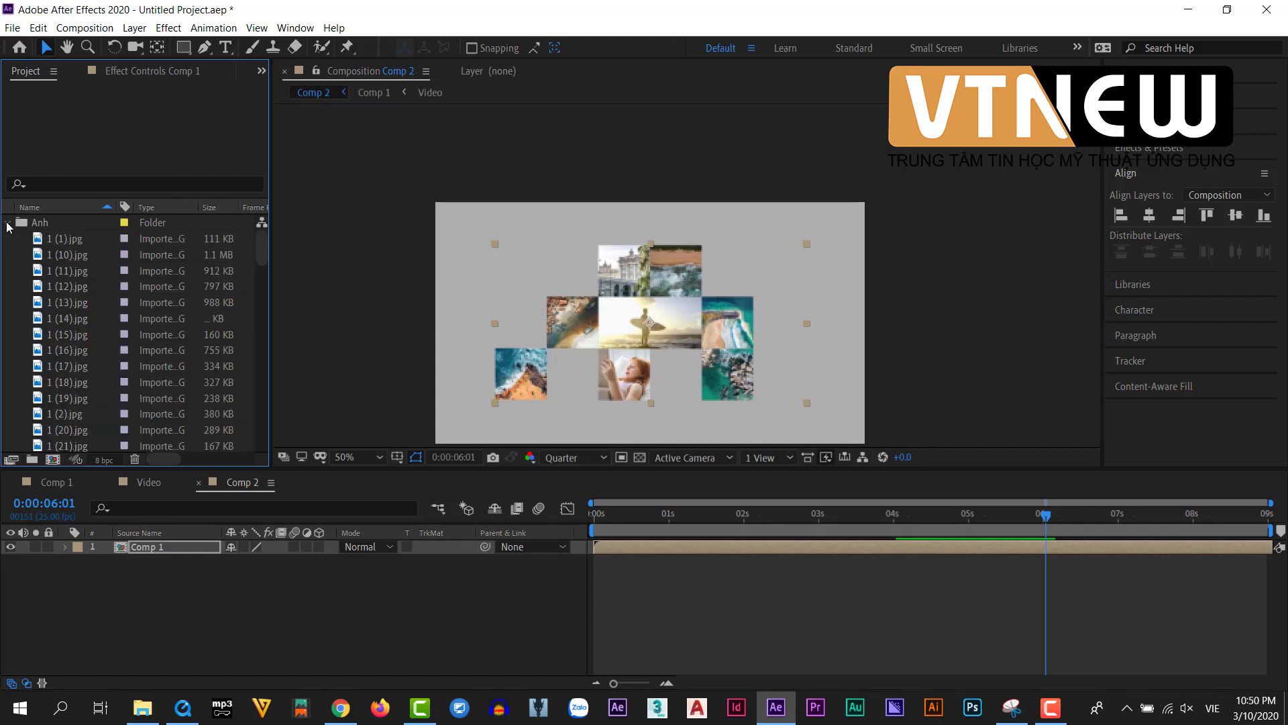
pyautogui.scroll(-3, 77, 329)
pyautogui.click(62, 334)
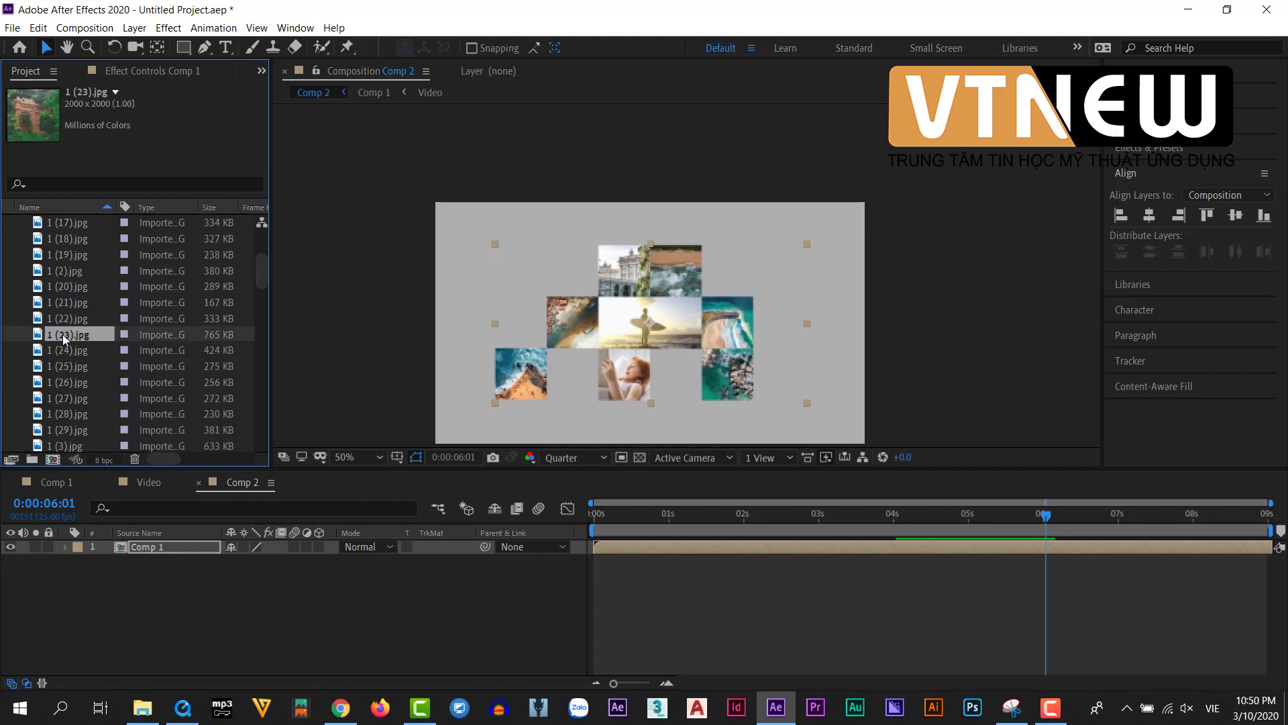
pyautogui.scroll(2, 62, 291)
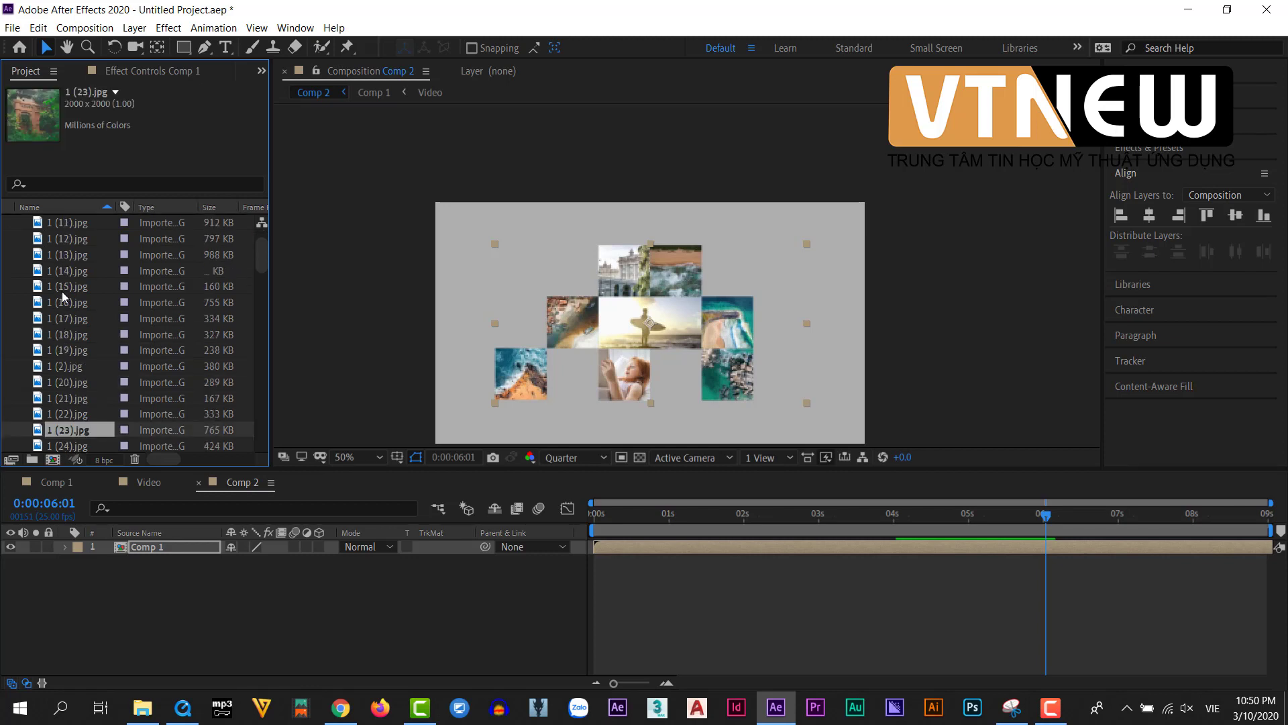
pyautogui.click(66, 257)
pyautogui.click(67, 269)
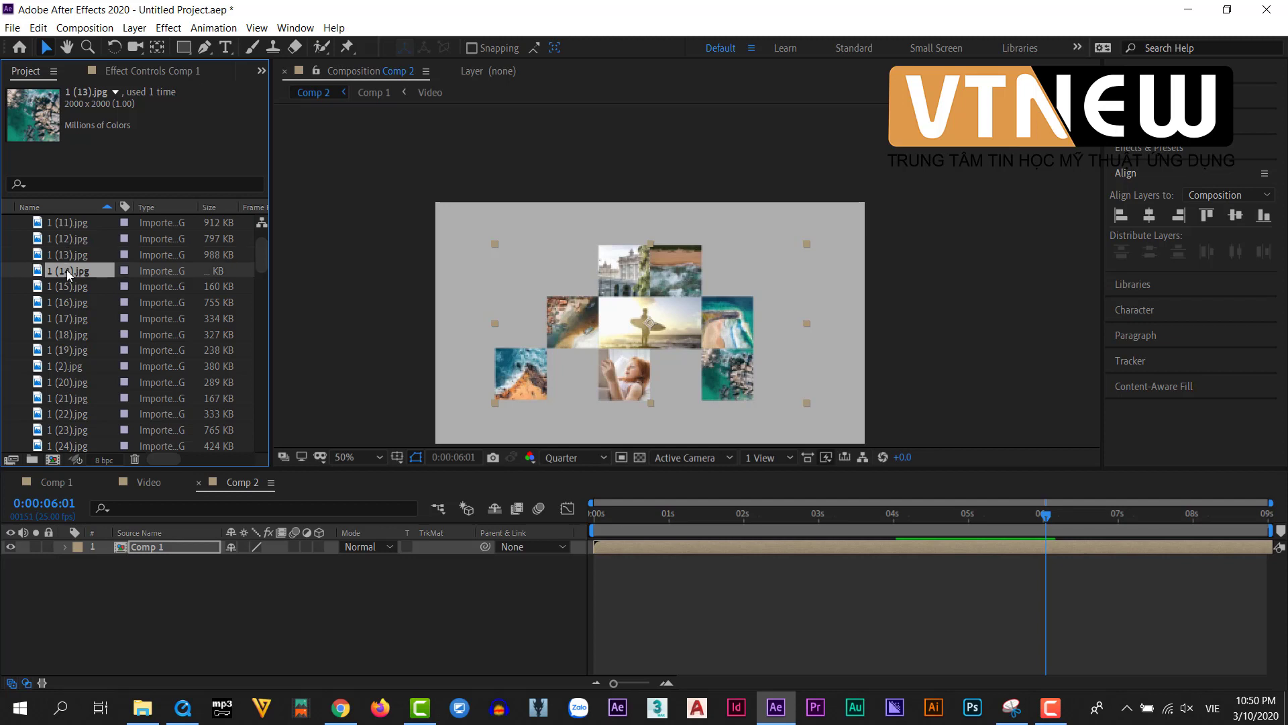
pyautogui.scroll(1, 66, 264)
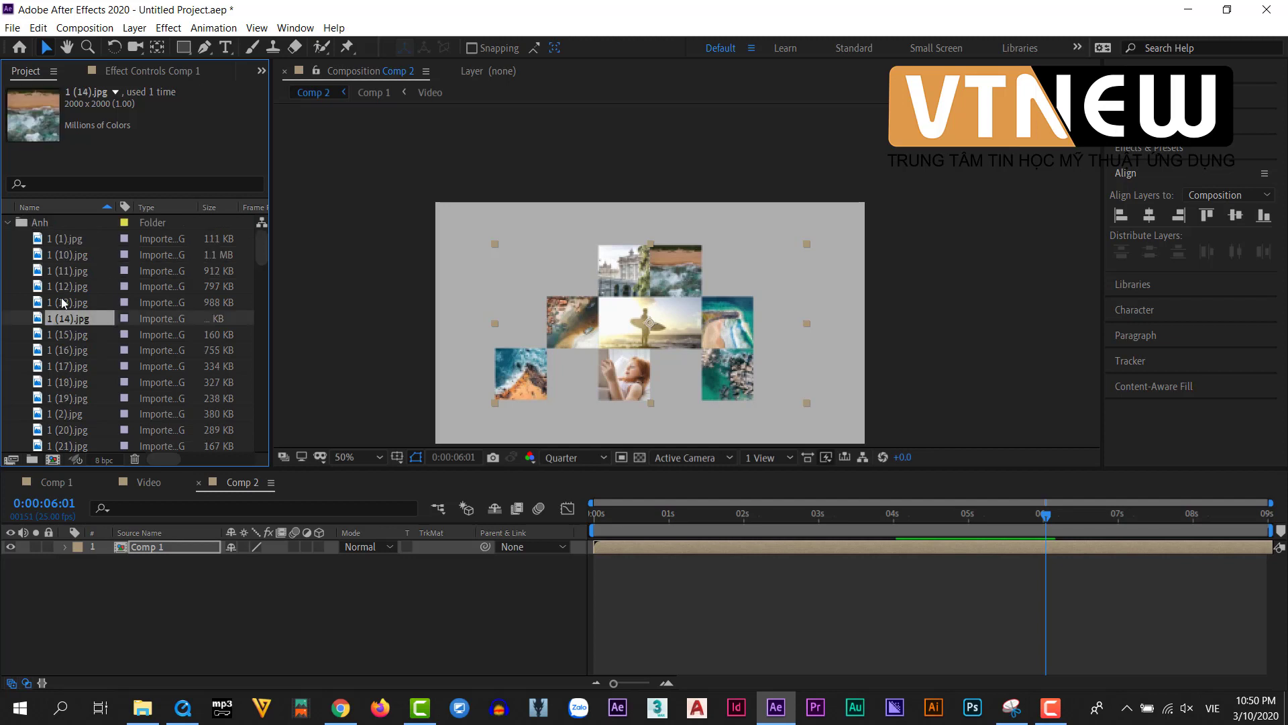
pyautogui.click(63, 363)
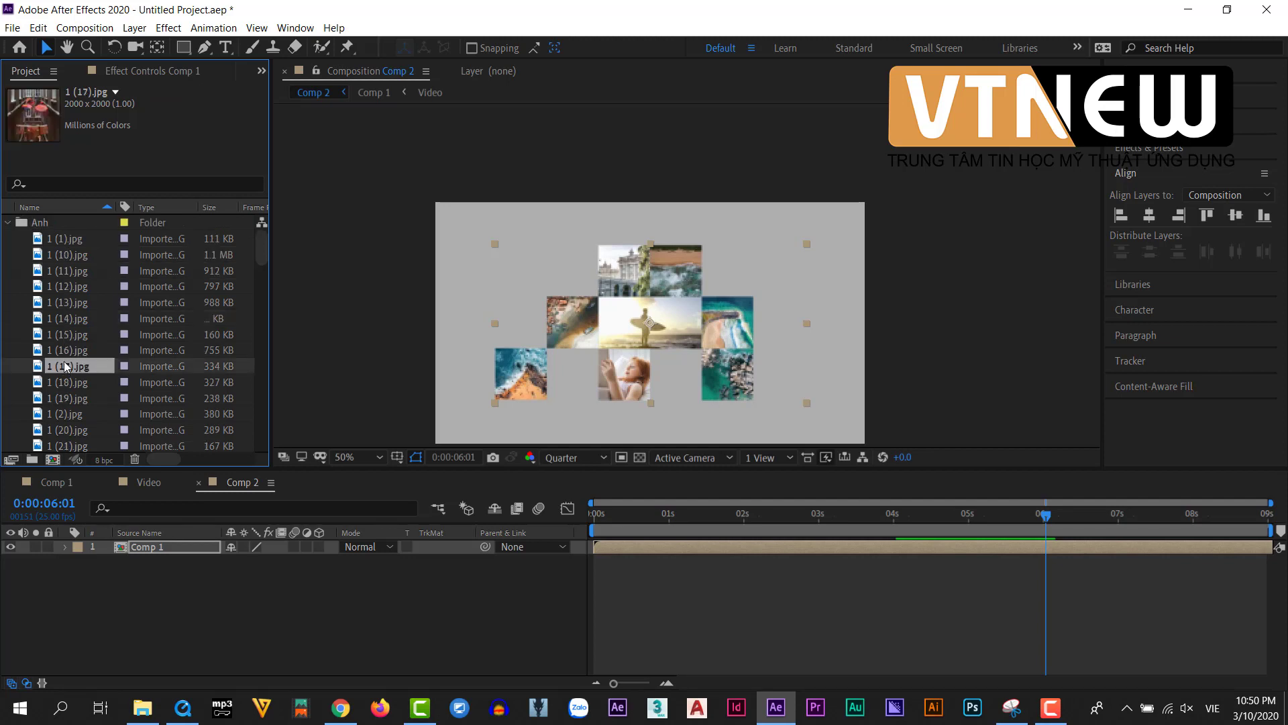
pyautogui.click(63, 348)
pyautogui.click(61, 365)
# Add 1 (17).jpg to Comp 2, set preview Resolution to Full, and resize it to tile size.
pyautogui.moveTo(59, 369); pyautogui.dragTo(181, 543)
pyautogui.scroll(-2, 782, 235)
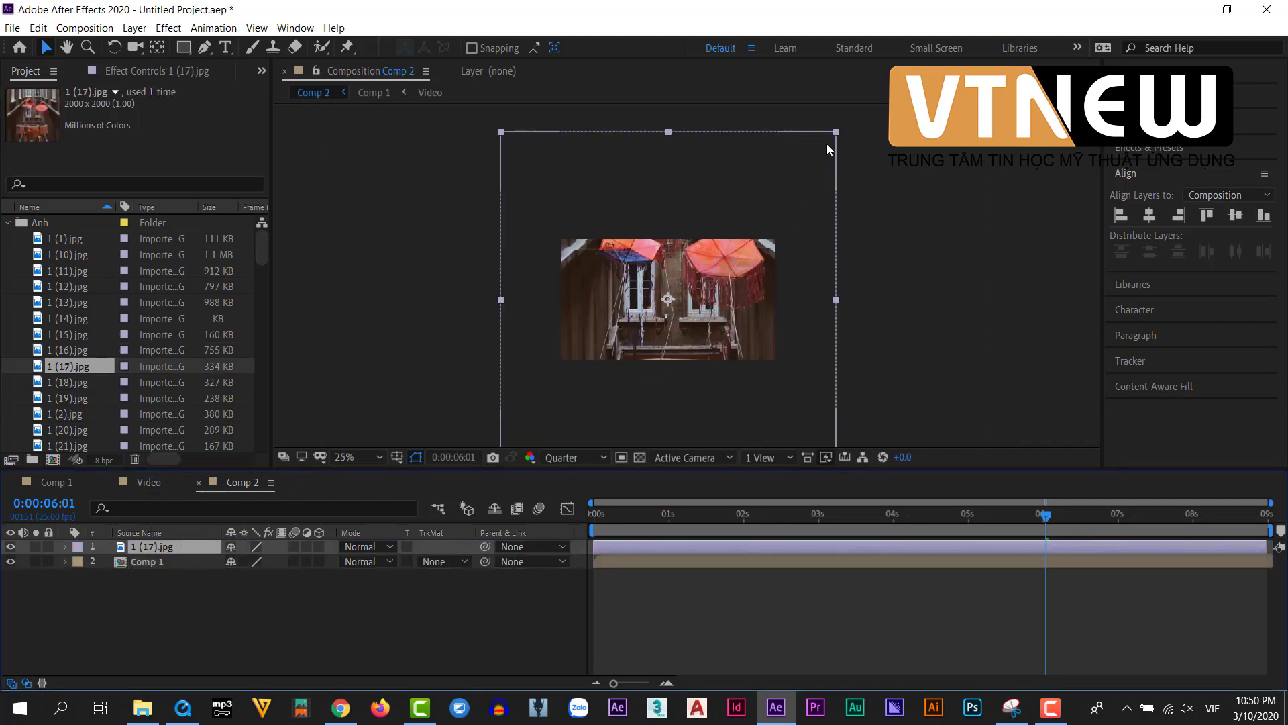
pyautogui.moveTo(836, 131); pyautogui.dragTo(712, 293)
pyautogui.scroll(4, 687, 287)
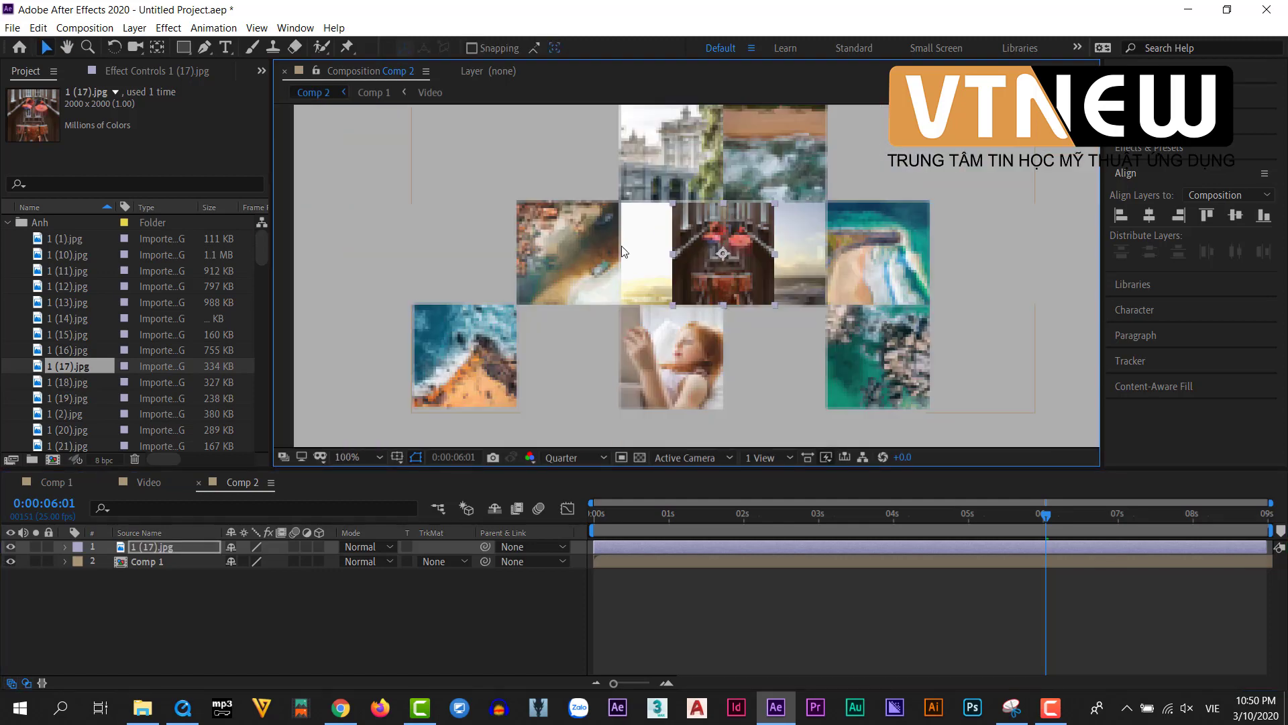
pyautogui.scroll(2, 642, 285)
pyautogui.moveTo(642, 285); pyautogui.dragTo(643, 231)
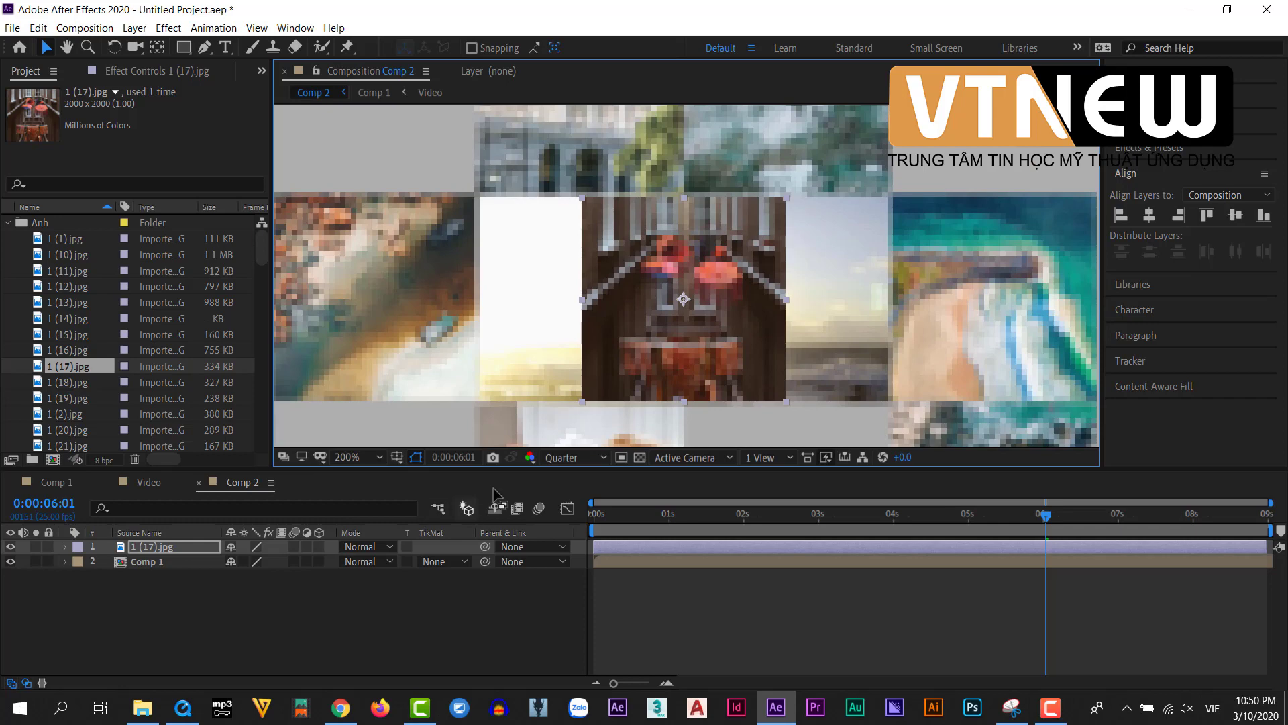
pyautogui.click(568, 461)
pyautogui.click(564, 496)
pyautogui.moveTo(630, 270); pyautogui.dragTo(649, 292)
pyautogui.scroll(2, 646, 285)
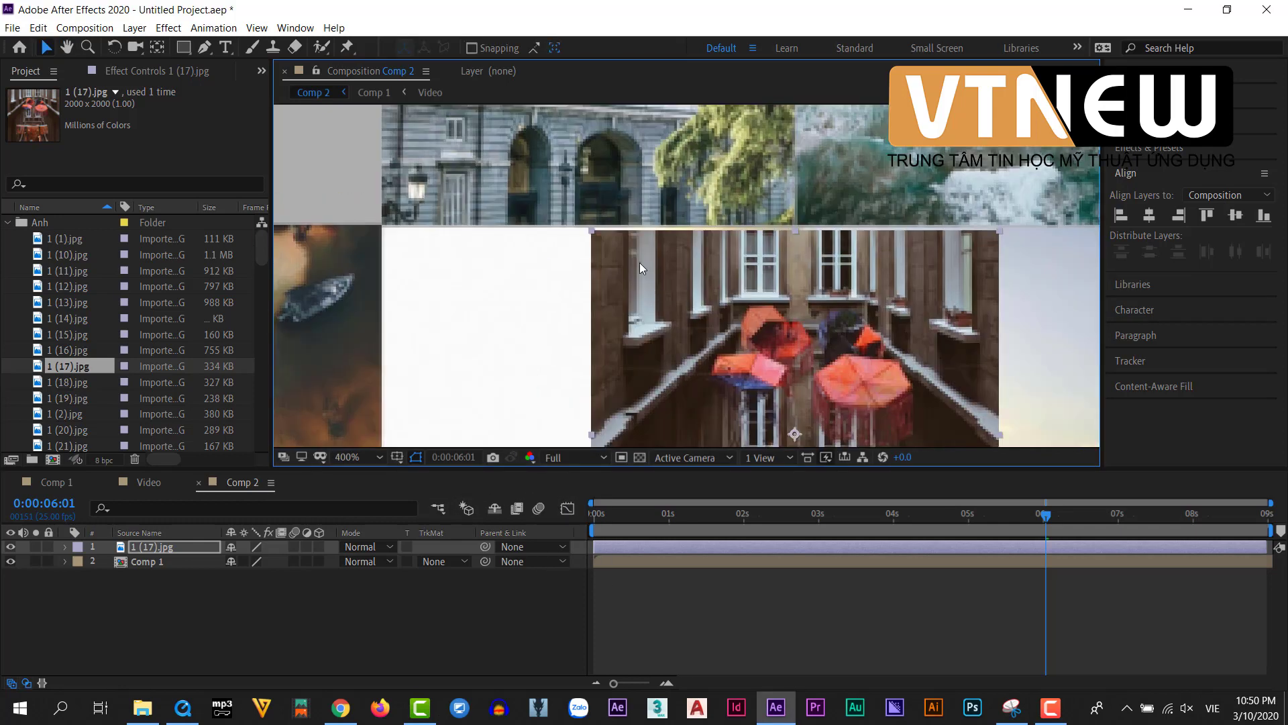
pyautogui.scroll(1, 654, 235)
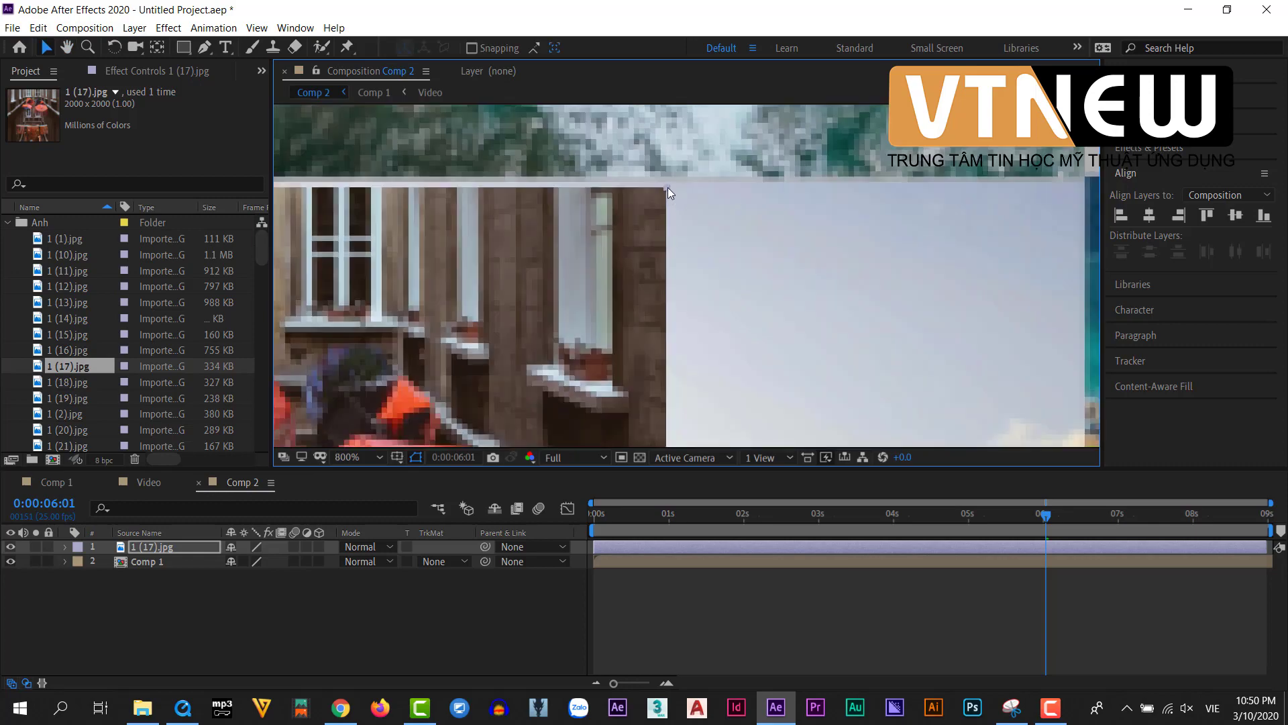
pyautogui.moveTo(667, 187); pyautogui.dragTo(684, 181)
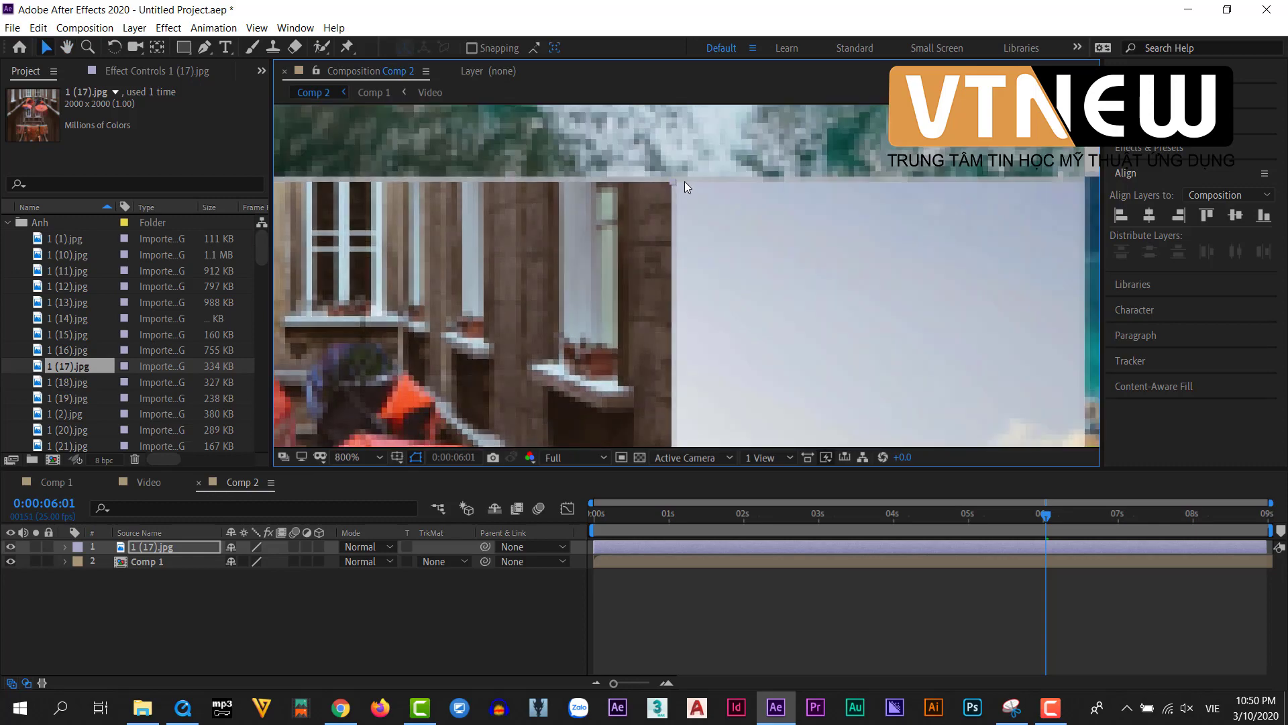
# Move the umbrella photo to the collage's top-left, aligning its corner with neighbouring tiles.
pyautogui.scroll(-3, 700, 204)
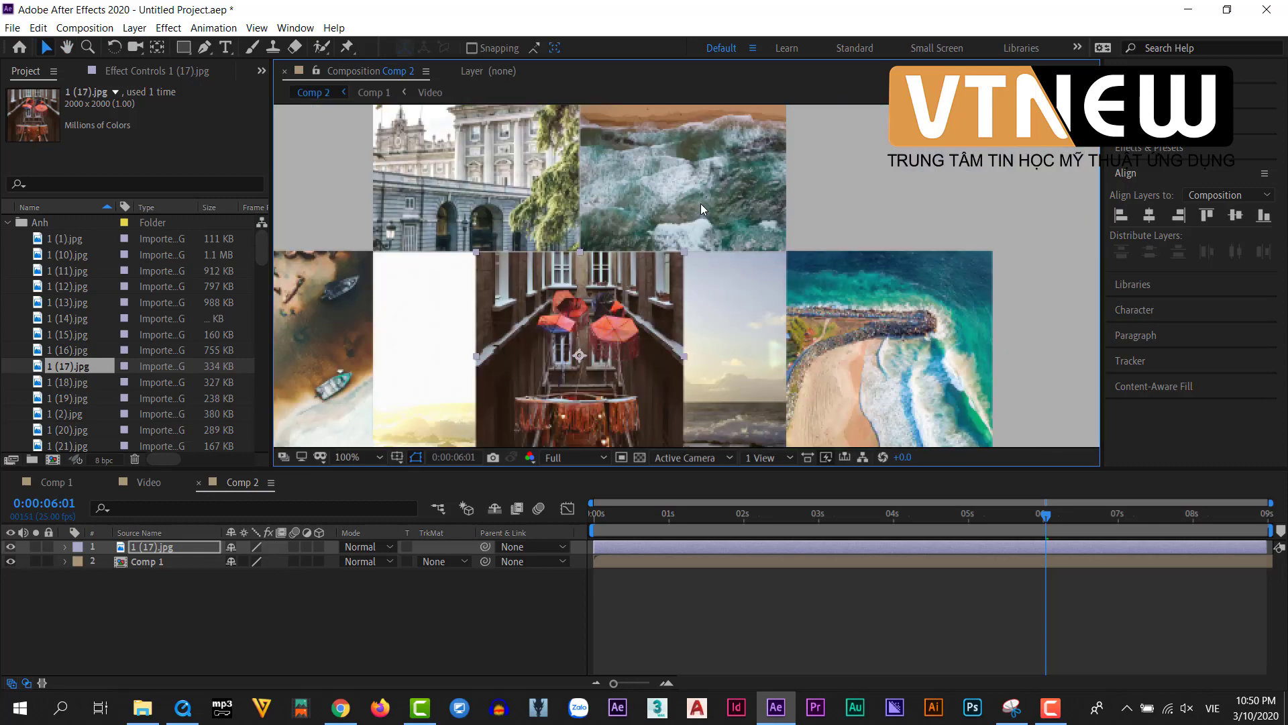
pyautogui.scroll(4, 636, 301)
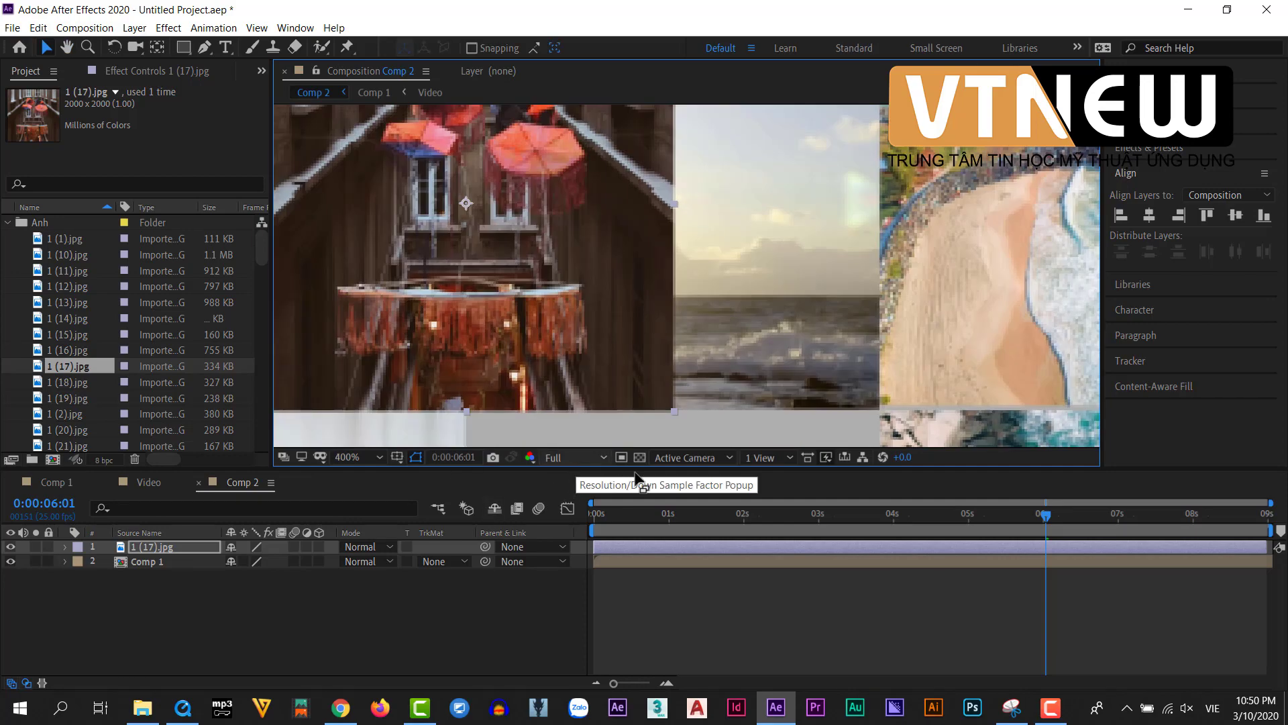
pyautogui.scroll(1, 654, 441)
pyautogui.scroll(-4, 669, 310)
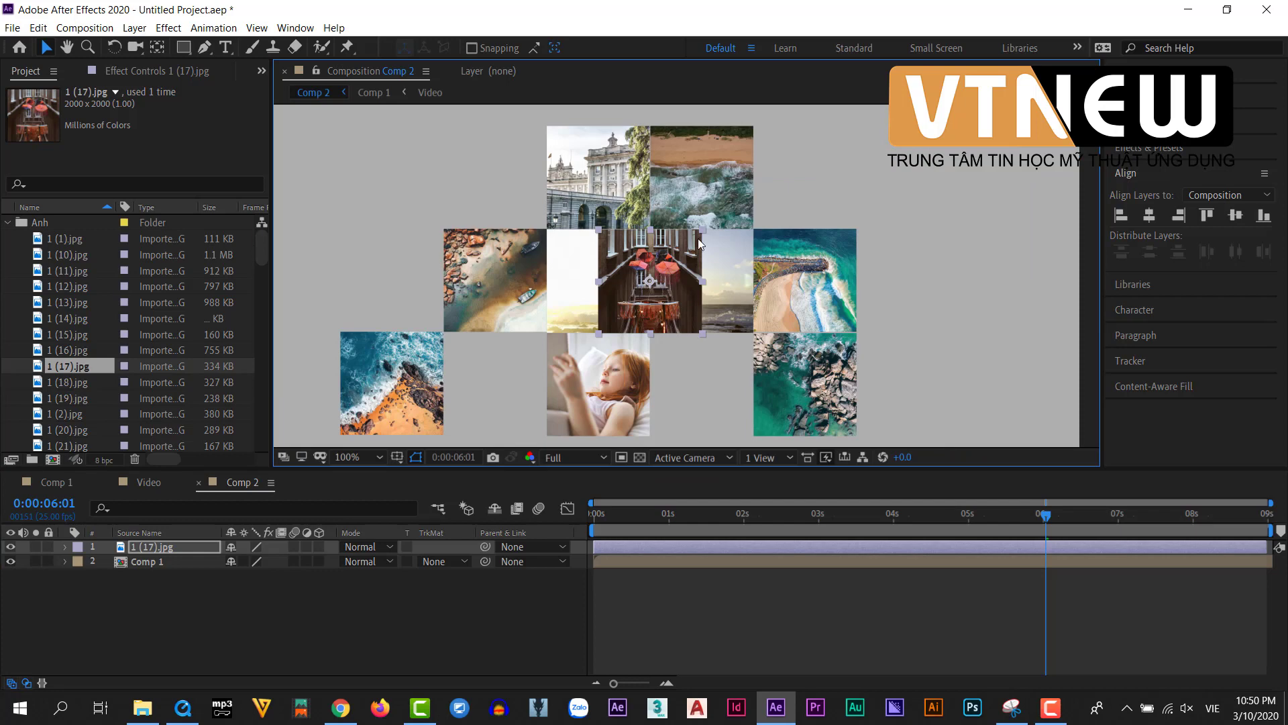
pyautogui.moveTo(730, 331); pyautogui.dragTo(561, 223)
pyautogui.scroll(4, 561, 223)
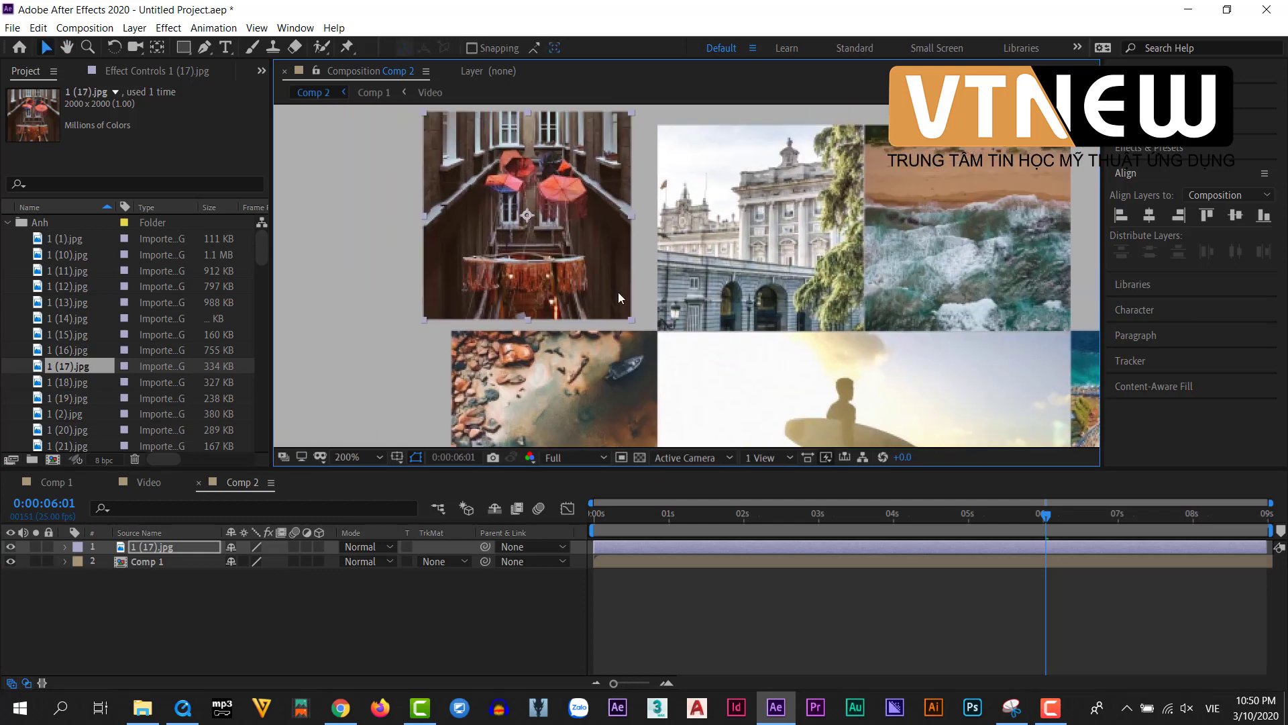
pyautogui.scroll(1, 551, 317)
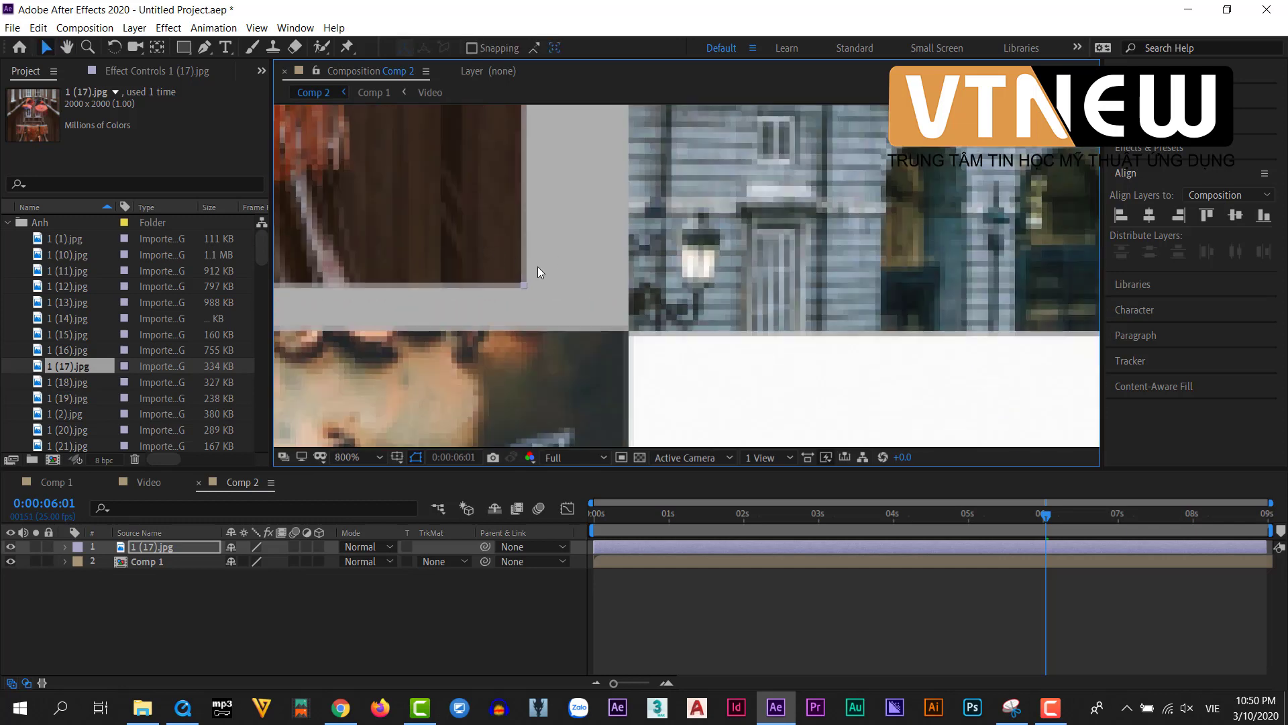
pyautogui.moveTo(537, 272); pyautogui.dragTo(571, 290)
pyautogui.press('Up')
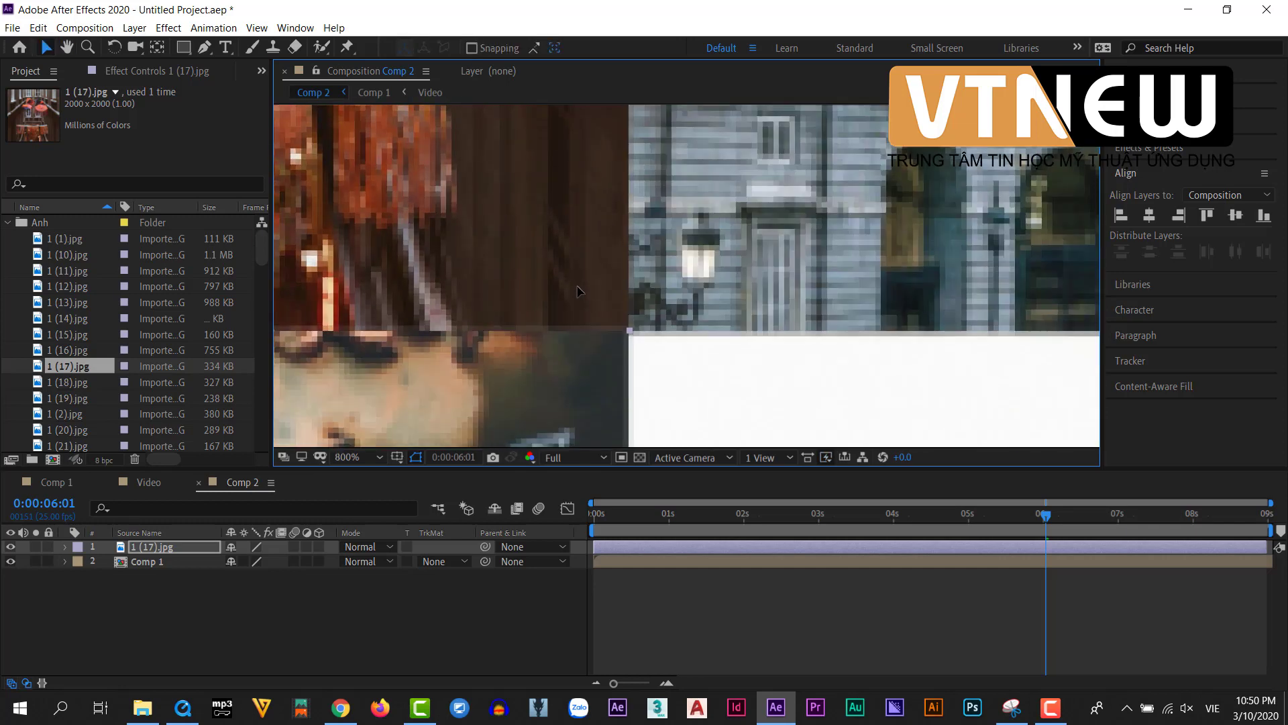
pyautogui.moveTo(578, 290); pyautogui.dragTo(576, 292)
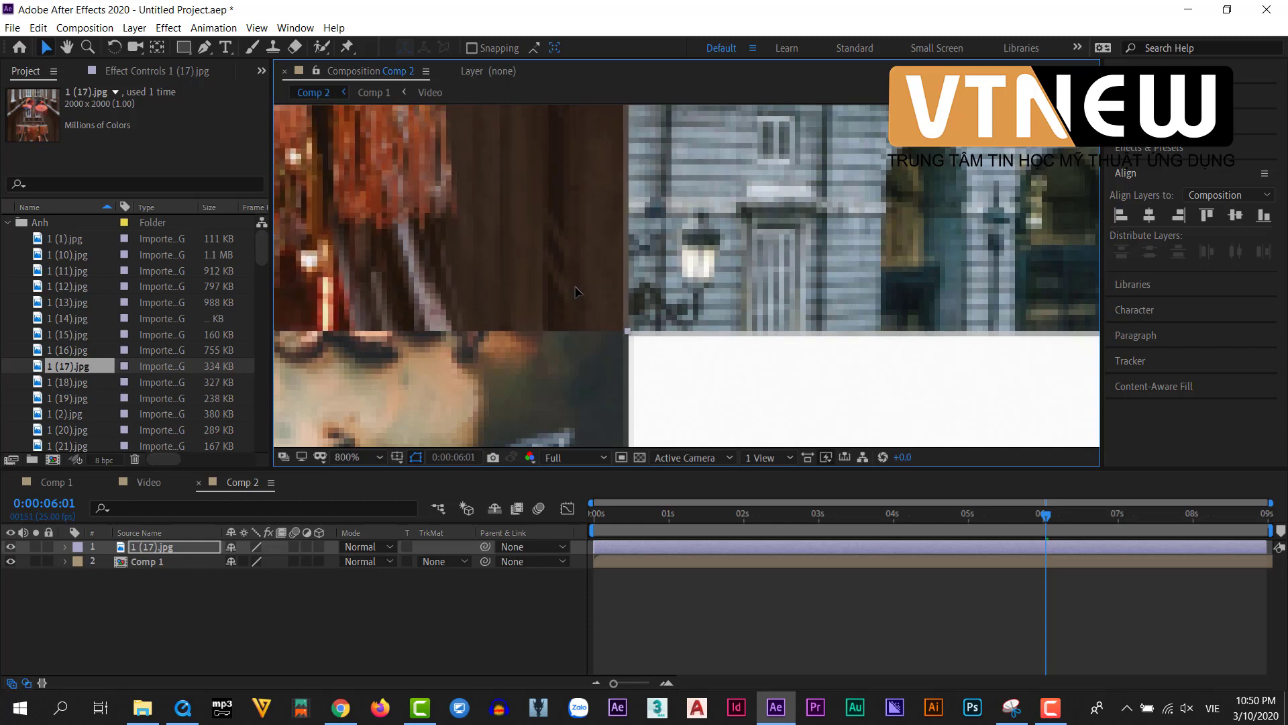
# Fine-tune the umbrella photo's vertical position with one-pixel arrow-key nudges.
pyautogui.scroll(-6, 575, 291)
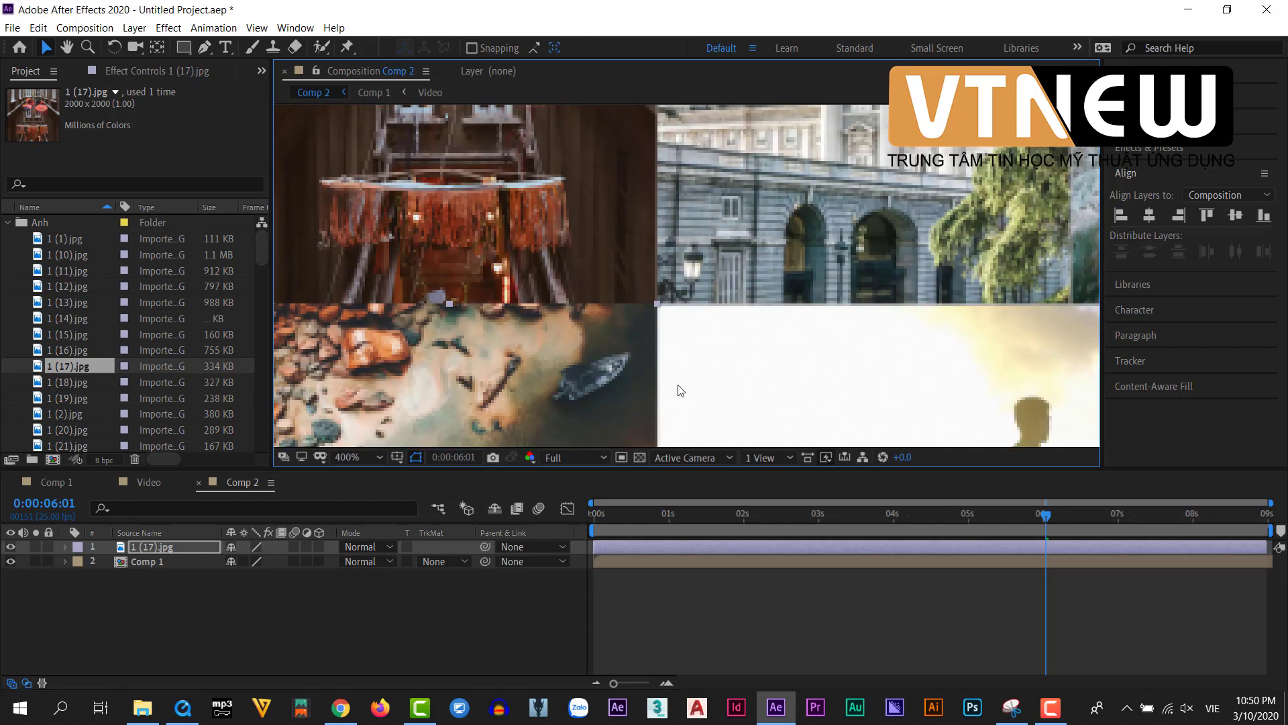
pyautogui.click(517, 242)
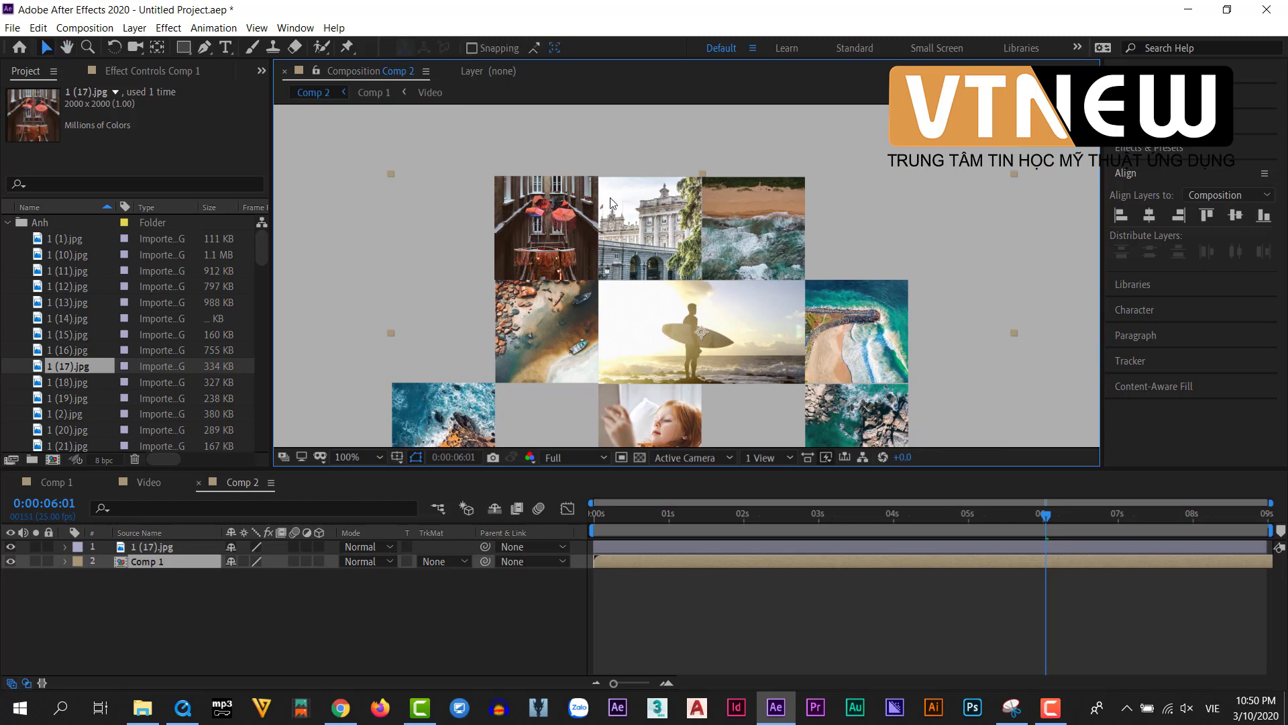
pyautogui.scroll(6, 611, 243)
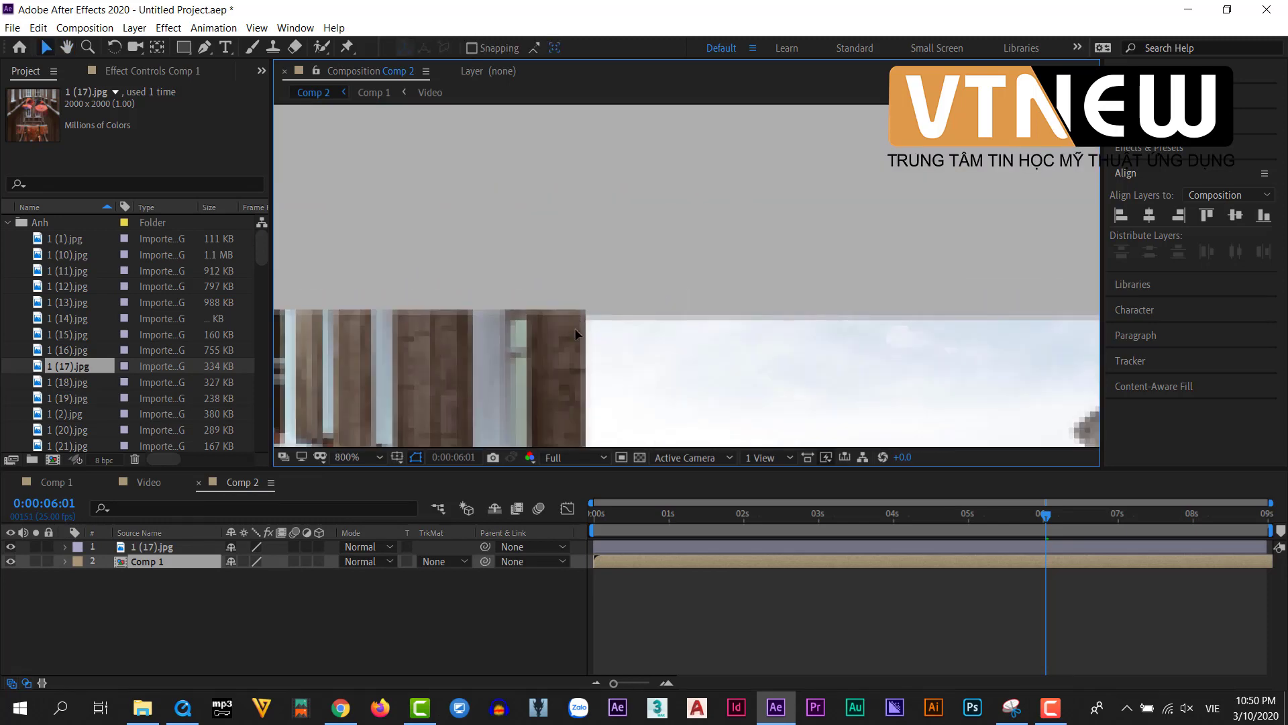
pyautogui.click(537, 247)
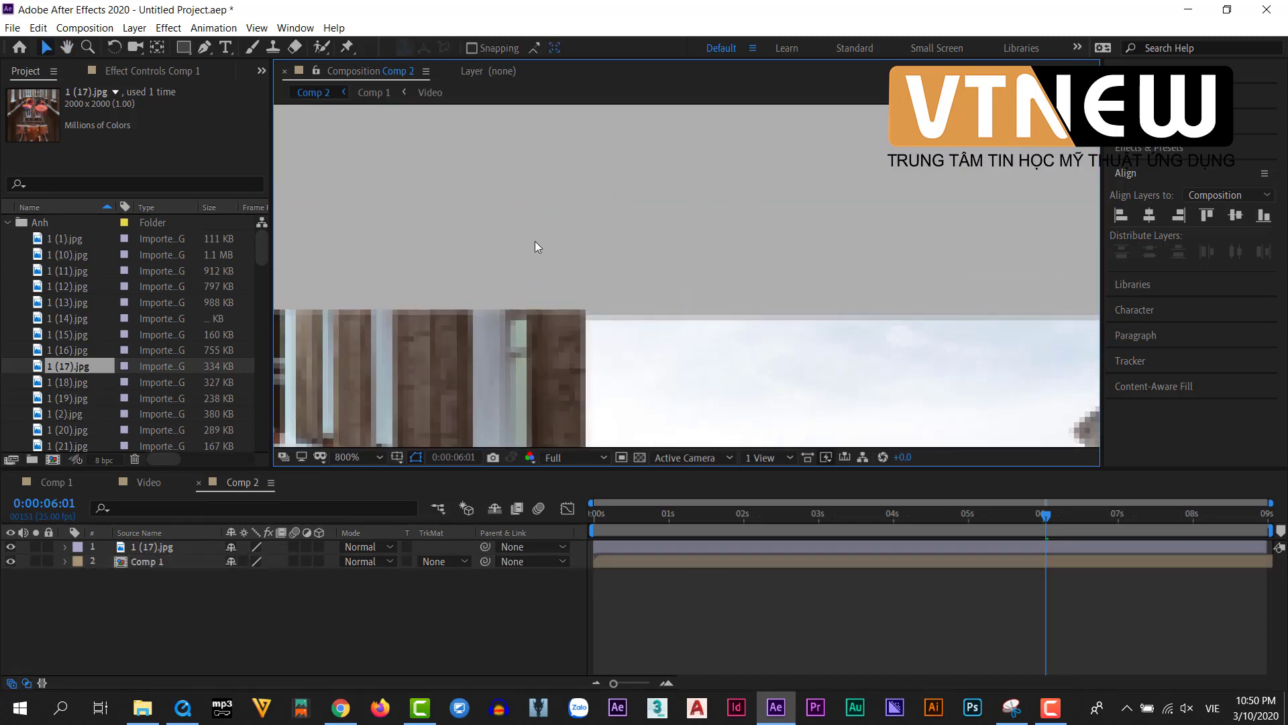
pyautogui.click(539, 350)
pyautogui.press('Down')
pyautogui.press('Down')
pyautogui.press('Down')
pyautogui.press('Down')
pyautogui.press('Down')
pyautogui.press('Down')
pyautogui.press('Up')
pyautogui.press('Up')
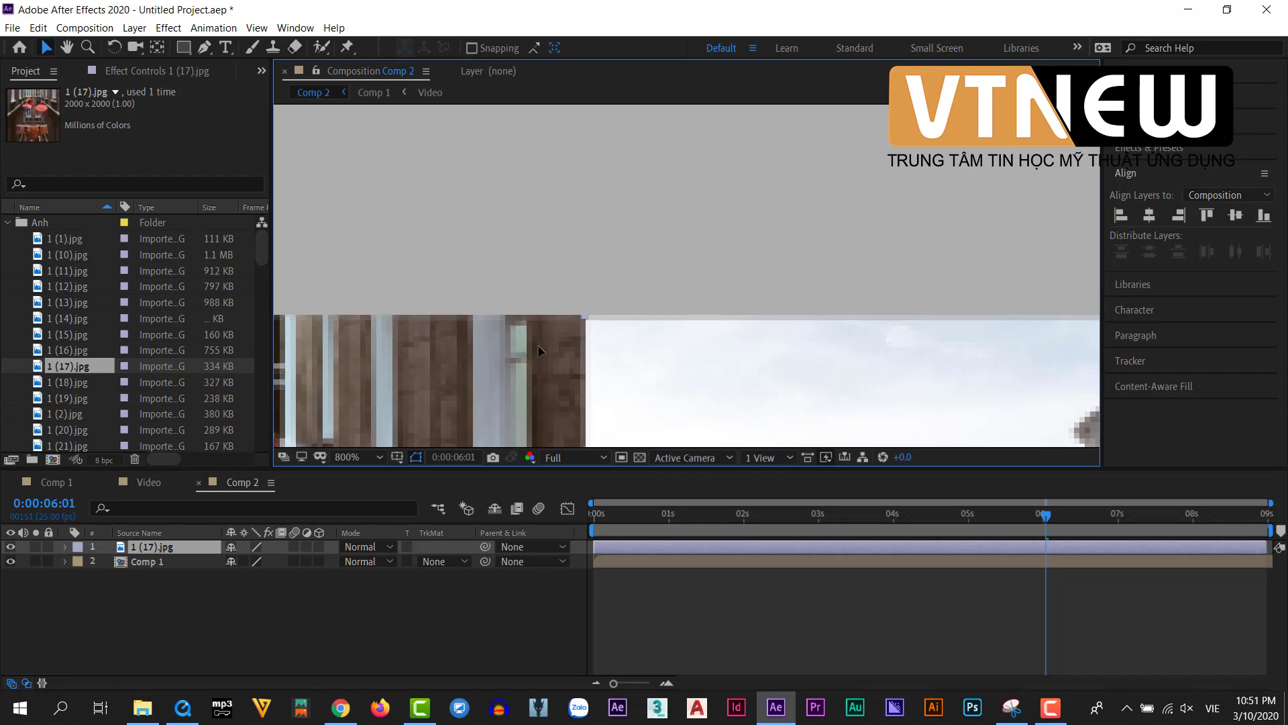
pyautogui.scroll(-4, 593, 297)
pyautogui.moveTo(575, 290); pyautogui.dragTo(502, 247)
pyautogui.scroll(1, 643, 277)
pyautogui.moveTo(643, 276); pyautogui.dragTo(603, 218)
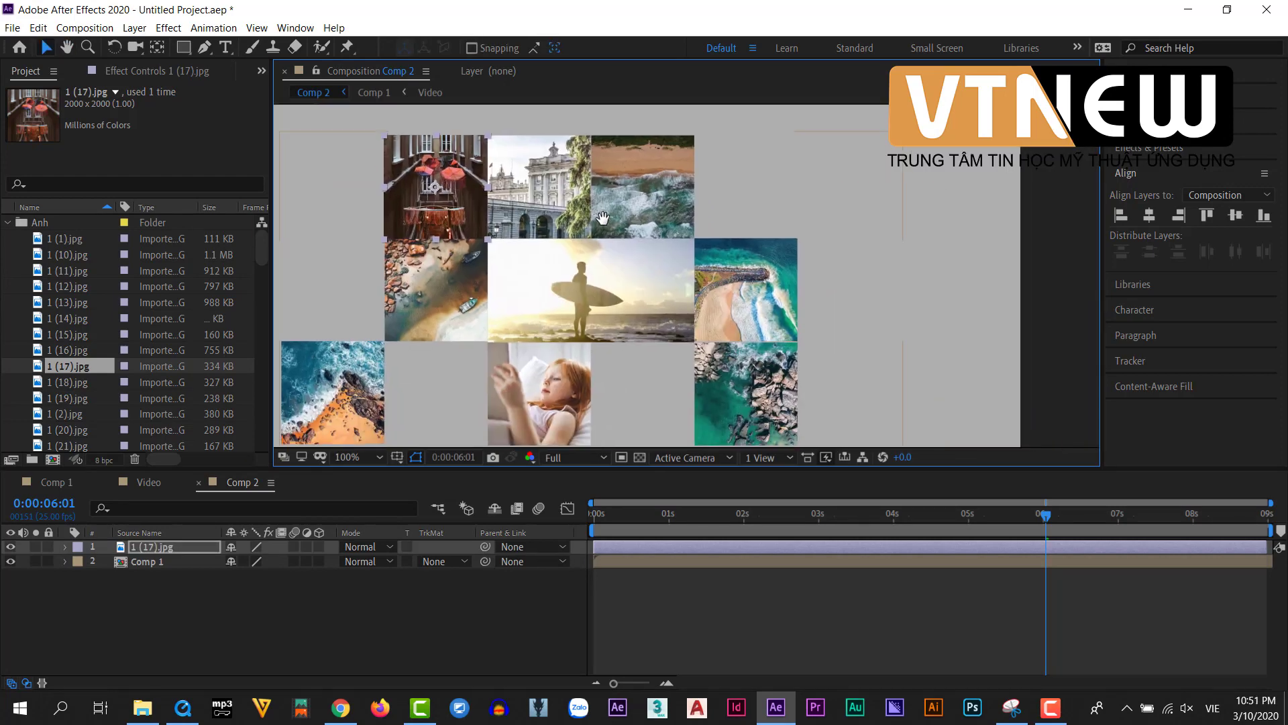
pyautogui.scroll(-2, 603, 218)
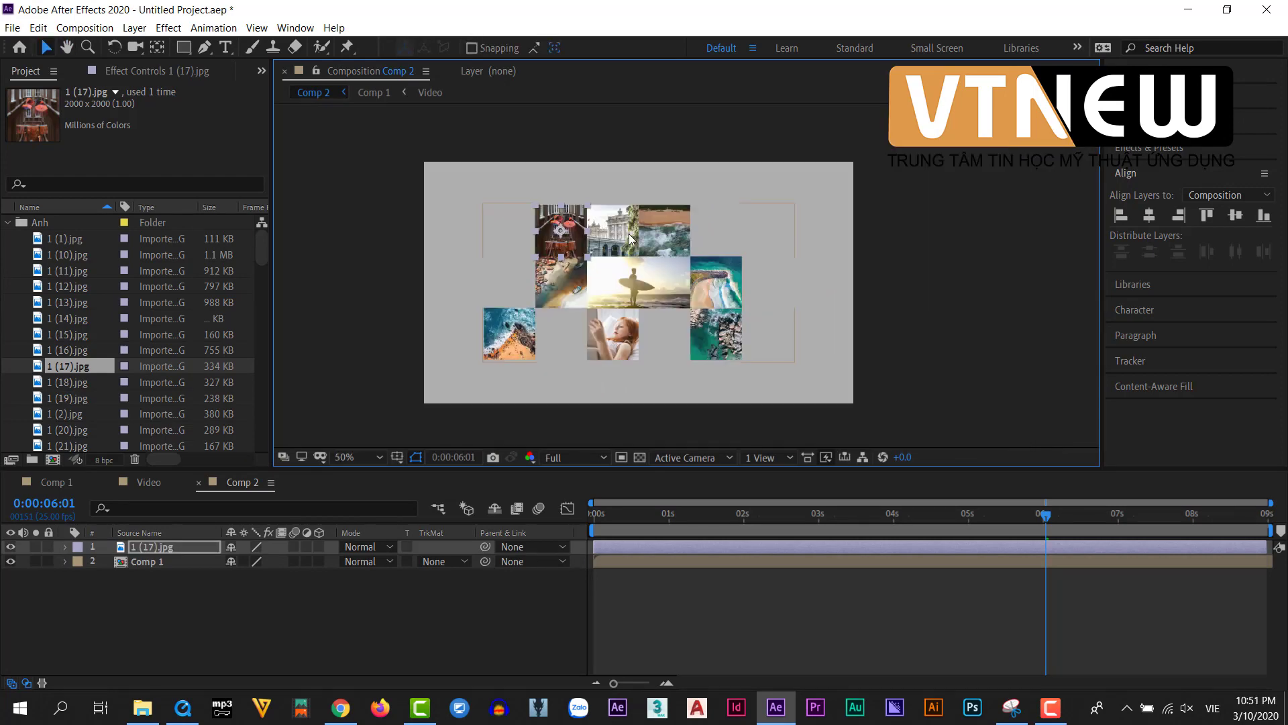
# Duplicate the 1 (17).jpg umbrella layer, undo an accidental Comp 1 shift, and move the copy into an empty cell.
pyautogui.hotkey('ctrl', 'd')
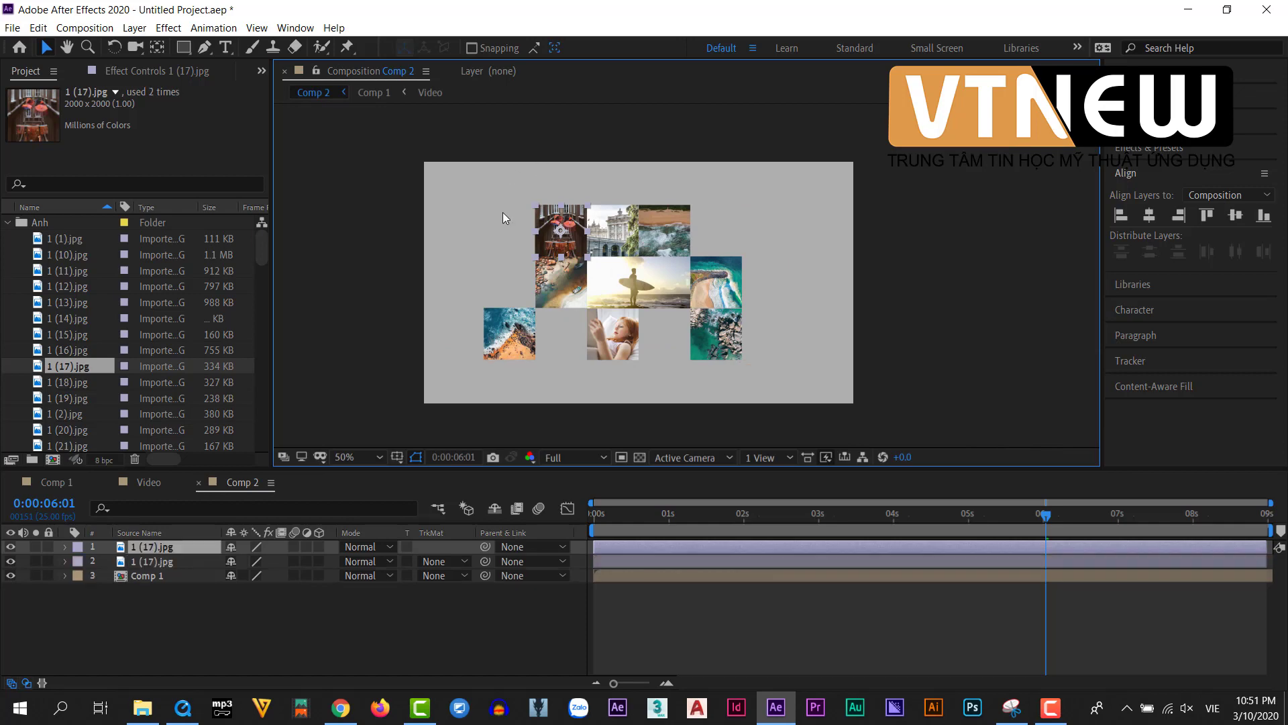
pyautogui.scroll(2, 483, 221)
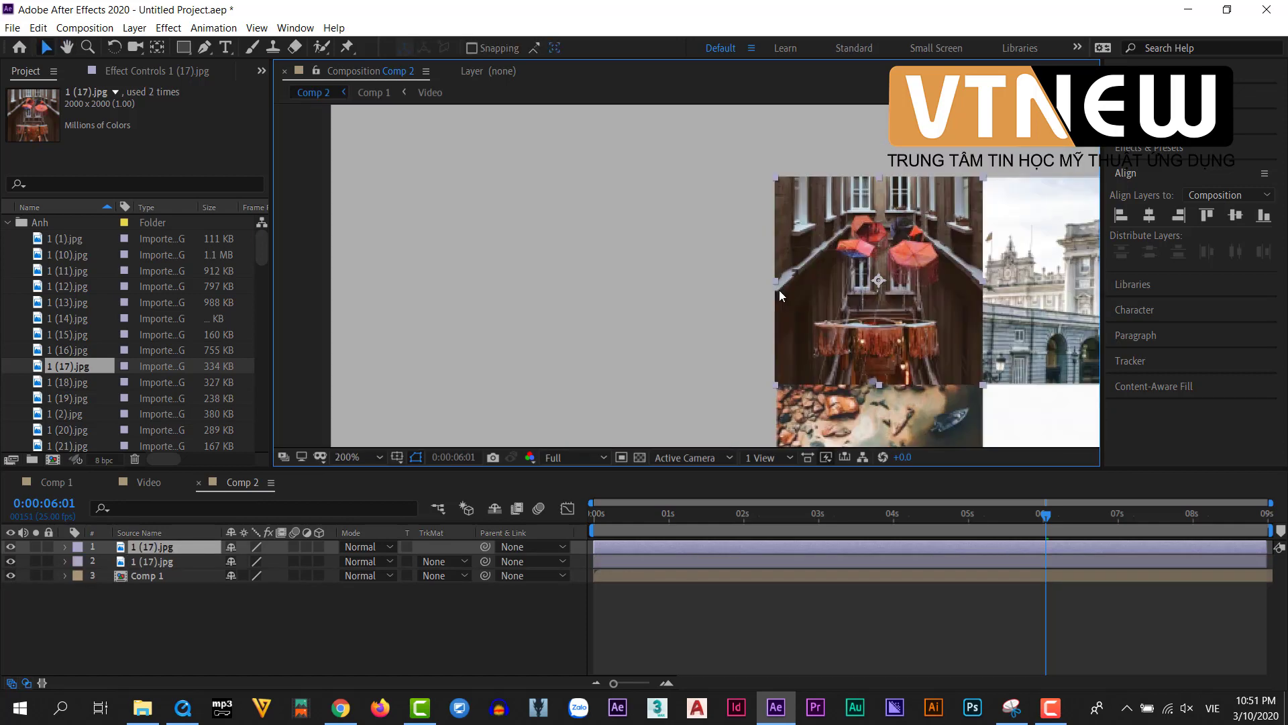
pyautogui.click(745, 313)
pyautogui.scroll(2, 724, 313)
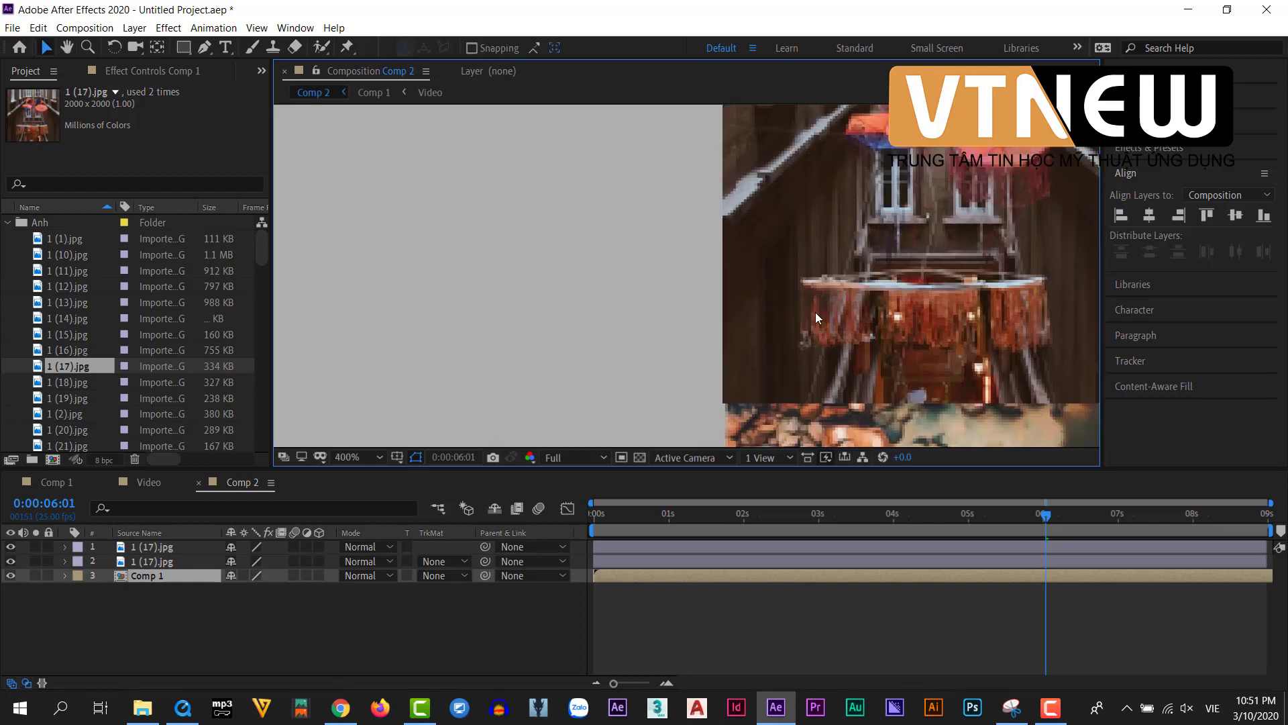
pyautogui.hotkey('ctrl', 'z')
pyautogui.scroll(-2, 779, 313)
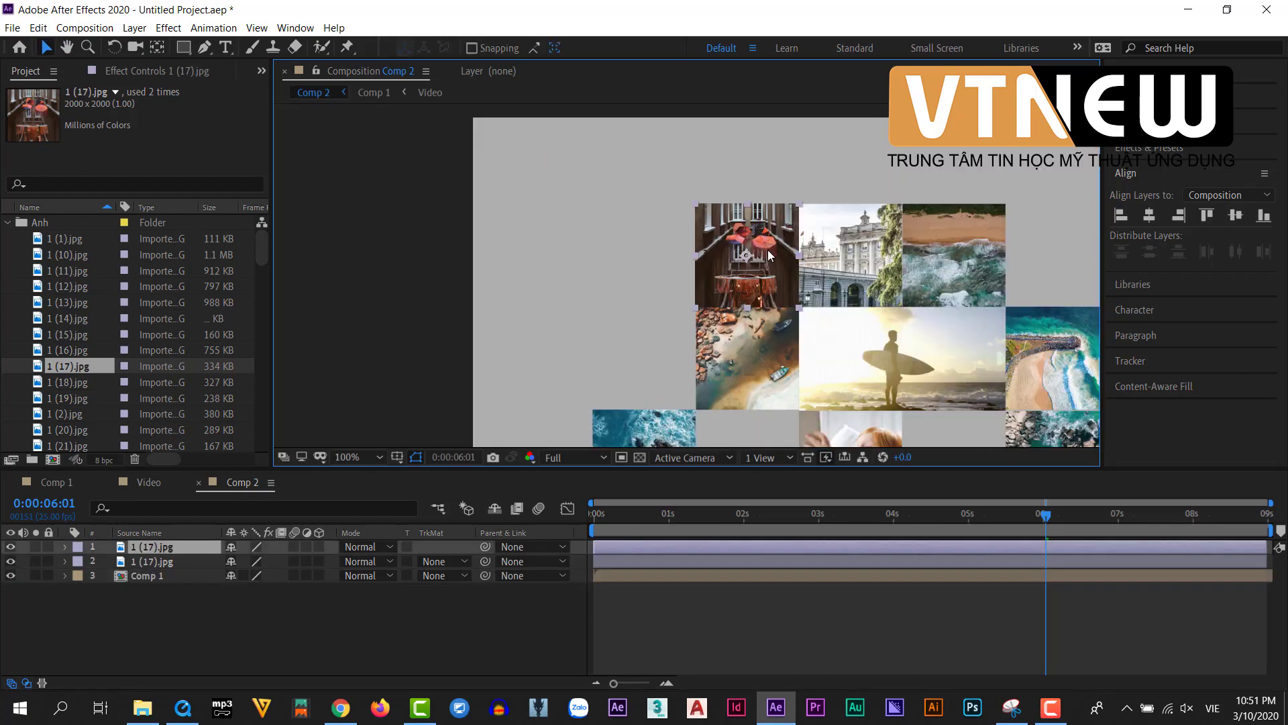
pyautogui.scroll(2, 694, 308)
pyautogui.moveTo(769, 254); pyautogui.dragTo(621, 444)
pyautogui.scroll(-1, 687, 247)
# Make two more umbrella copies and drop one into a grid cell below.
pyautogui.hotkey('ctrl', 'd')
pyautogui.scroll(-2, 632, 269)
pyautogui.hotkey('ctrl', 'd')
pyautogui.moveTo(631, 296); pyautogui.dragTo(631, 398)
pyautogui.scroll(4, 653, 375)
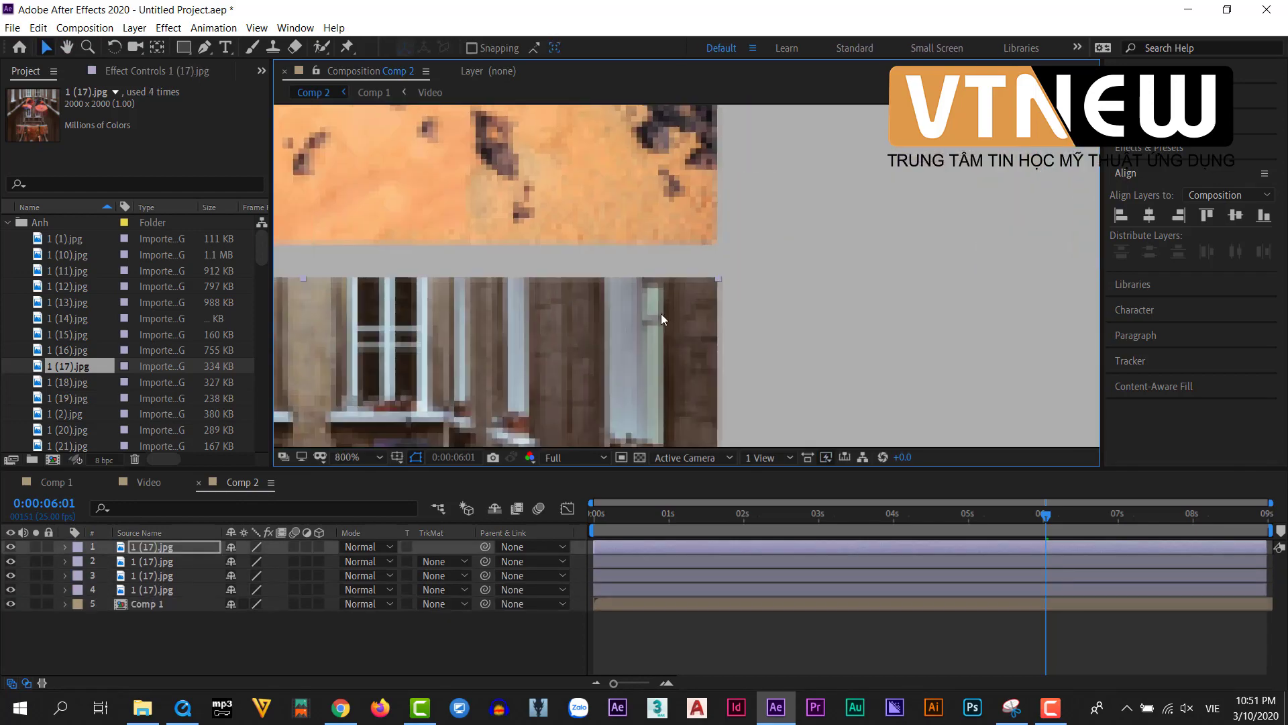
pyautogui.scroll(-3, 662, 316)
# Duplicate two selected umbrella tiles and position the copies higher in the grid.
pyautogui.click(645, 204)
pyautogui.keyDown('shift'); pyautogui.click(634, 285); pyautogui.keyUp('shift')
pyautogui.hotkey('ctrl', 'd')
pyautogui.scroll(3, 624, 295)
pyautogui.scroll(-4, 609, 310)
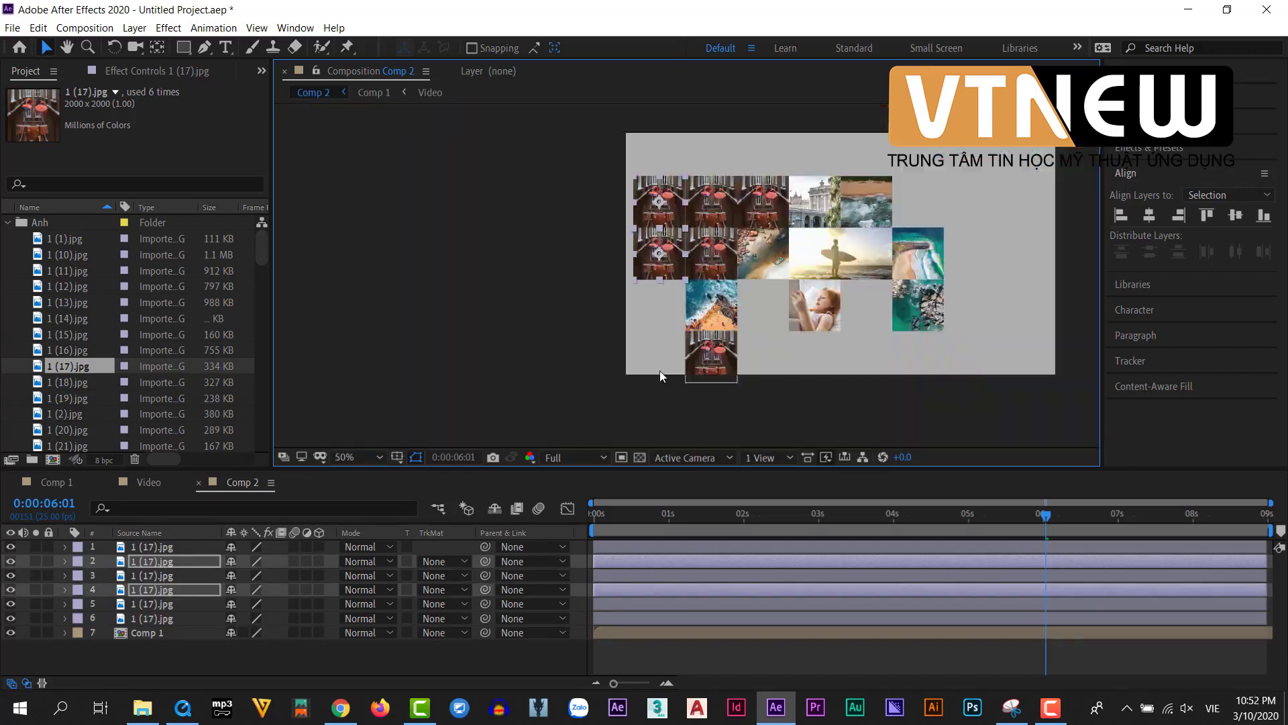
pyautogui.hotkey('ctrl', 'd')
pyautogui.moveTo(710, 201); pyautogui.dragTo(710, 151)
pyautogui.scroll(2, 738, 145)
pyautogui.scroll(-2, 662, 156)
# Duplicate red-chairs tiles and move the copies above the grid and into an empty spot.
pyautogui.click(631, 371)
pyautogui.hotkey('ctrl', 'd')
pyautogui.moveTo(631, 370); pyautogui.dragTo(579, 370)
pyautogui.scroll(-4, 519, 270)
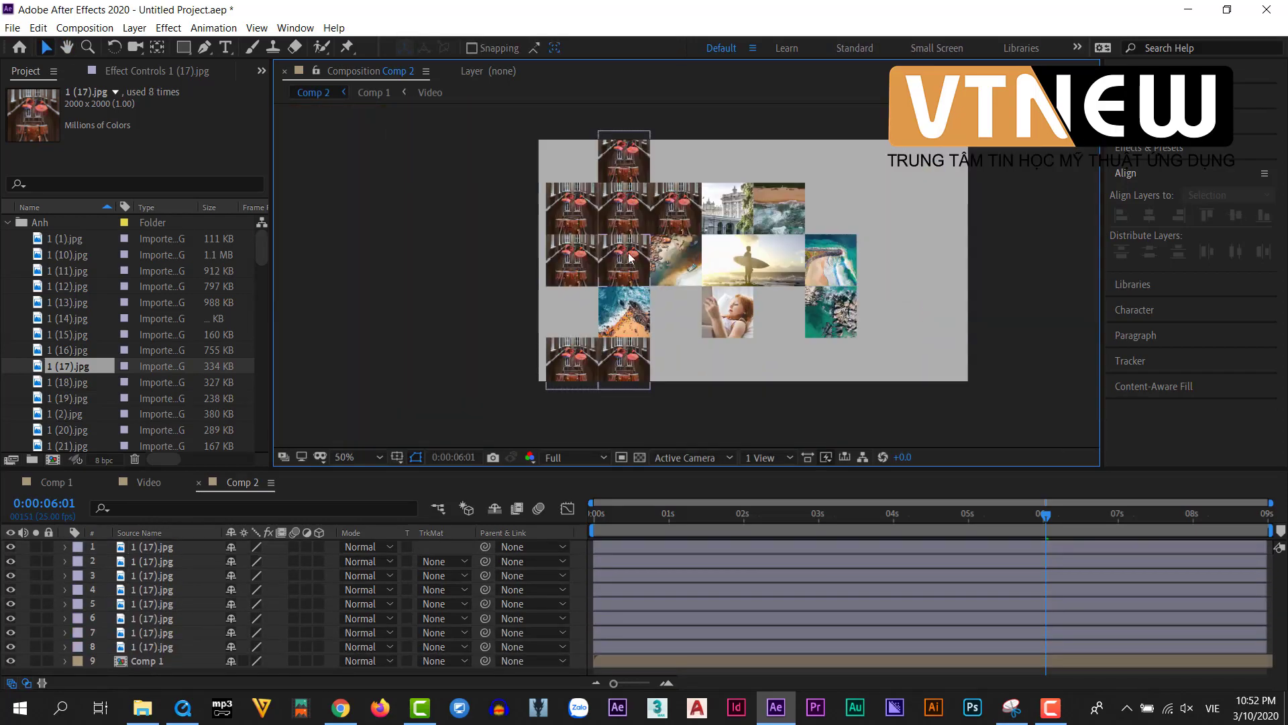
pyautogui.hotkey('ctrl', '/')
pyautogui.hotkey('ctrl', '/')
pyautogui.scroll(3, 723, 272)
pyautogui.scroll(-3, 723, 272)
pyautogui.click(723, 272)
pyautogui.hotkey('ctrl', 'd')
pyautogui.moveTo(745, 285); pyautogui.dragTo(843, 253)
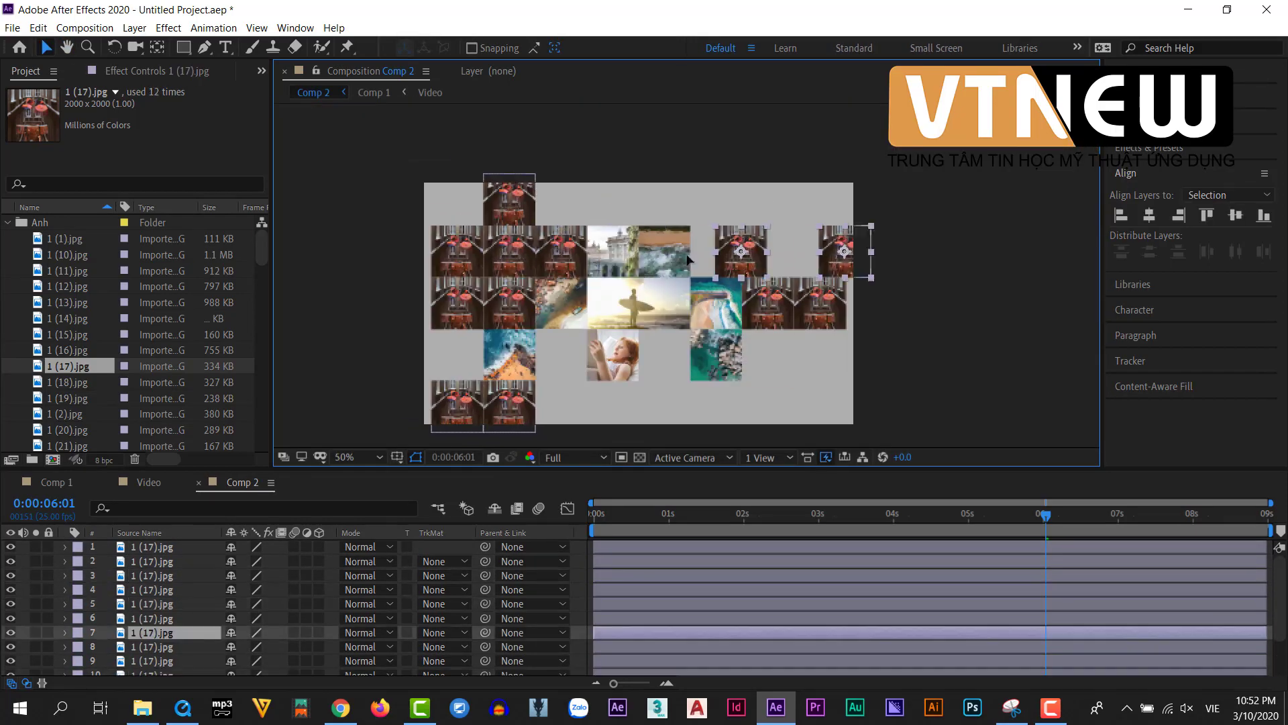
pyautogui.scroll(3, 667, 265)
pyautogui.scroll(-3, 667, 265)
# Place a red-chairs tile copy below the beach photo.
pyautogui.click(497, 406)
pyautogui.hotkey('ctrl', 'd')
pyautogui.moveTo(512, 180); pyautogui.dragTo(817, 283)
pyautogui.scroll(2, 570, 262)
pyautogui.scroll(-2, 590, 278)
# Add red-chairs copies for the next gaps, including one right of the rocks photo.
pyautogui.hotkey('ctrl', 'd')
pyautogui.scroll(2, 775, 275)
pyautogui.scroll(-2, 847, 269)
pyautogui.scroll(2, 931, 225)
pyautogui.scroll(-3, 687, 274)
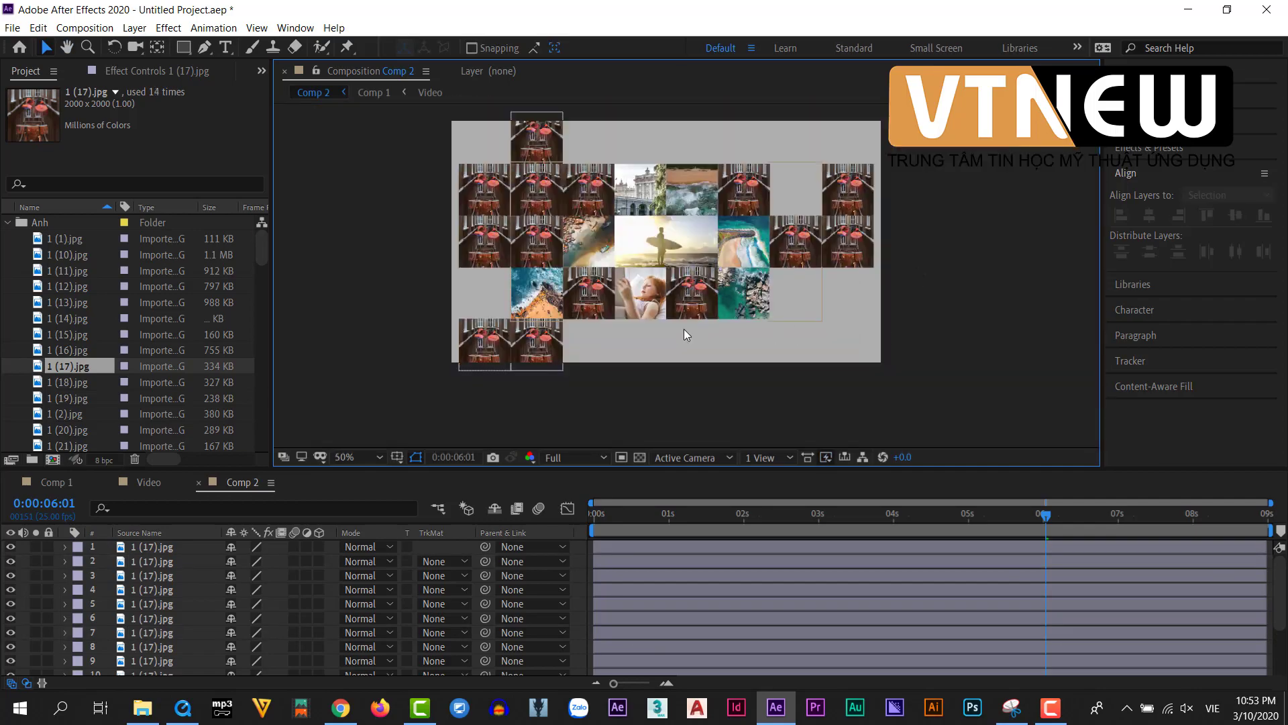
pyautogui.hotkey('ctrl', 'd')
pyautogui.moveTo(691, 295); pyautogui.dragTo(795, 295)
pyautogui.scroll(3, 778, 278)
pyautogui.scroll(-3, 698, 278)
pyautogui.scroll(3, 528, 312)
pyautogui.scroll(-3, 611, 328)
# Duplicate the two bottom-left tiles, shift the pair rightward along the bottom, and copy them again.
pyautogui.click(514, 356)
pyautogui.keyDown('shift'); pyautogui.click(477, 360); pyautogui.keyUp('shift')
pyautogui.hotkey('ctrl', 'd')
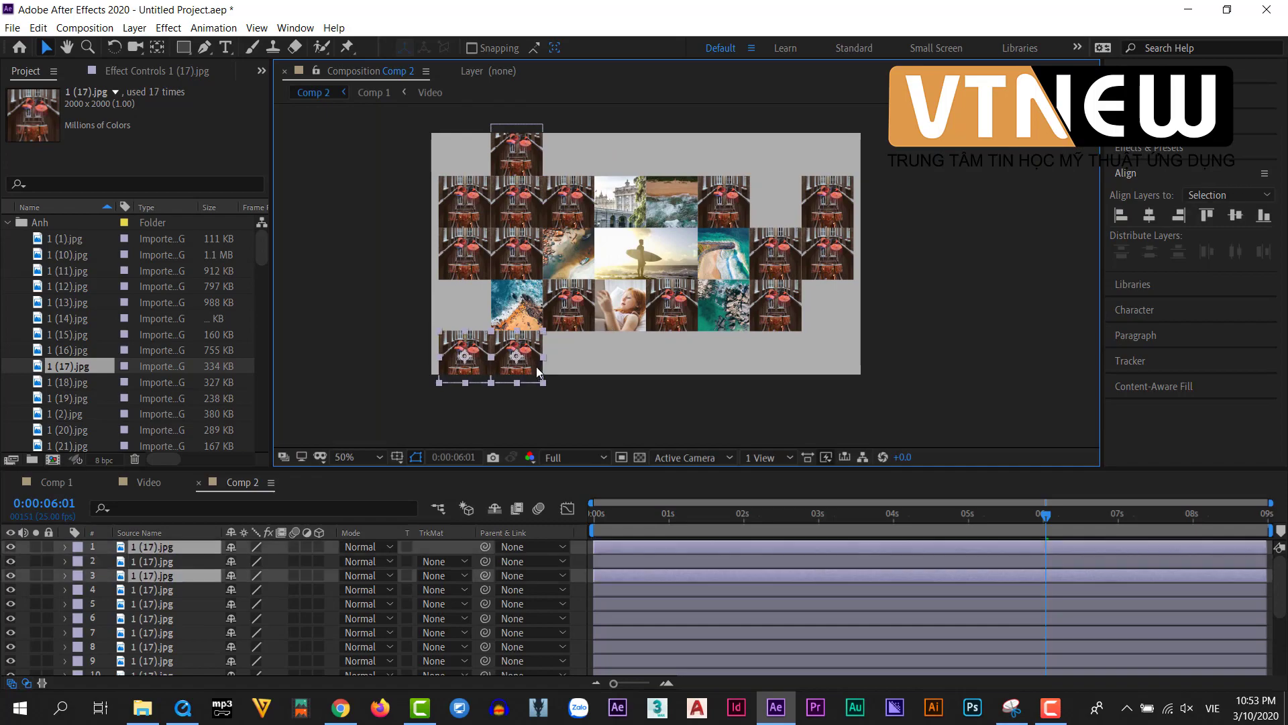
pyautogui.scroll(2, 647, 365)
pyautogui.moveTo(480, 361); pyautogui.dragTo(603, 160)
pyautogui.scroll(-2, 631, 344)
pyautogui.scroll(2, 566, 325)
pyautogui.click(555, 367)
pyautogui.keyDown('shift'); pyautogui.click(603, 367); pyautogui.keyUp('shift')
pyautogui.hotkey('ctrl', 'd')
pyautogui.scroll(2, 598, 181)
pyautogui.scroll(-2, 586, 318)
pyautogui.scroll(2, 446, 301)
pyautogui.scroll(-3, 480, 285)
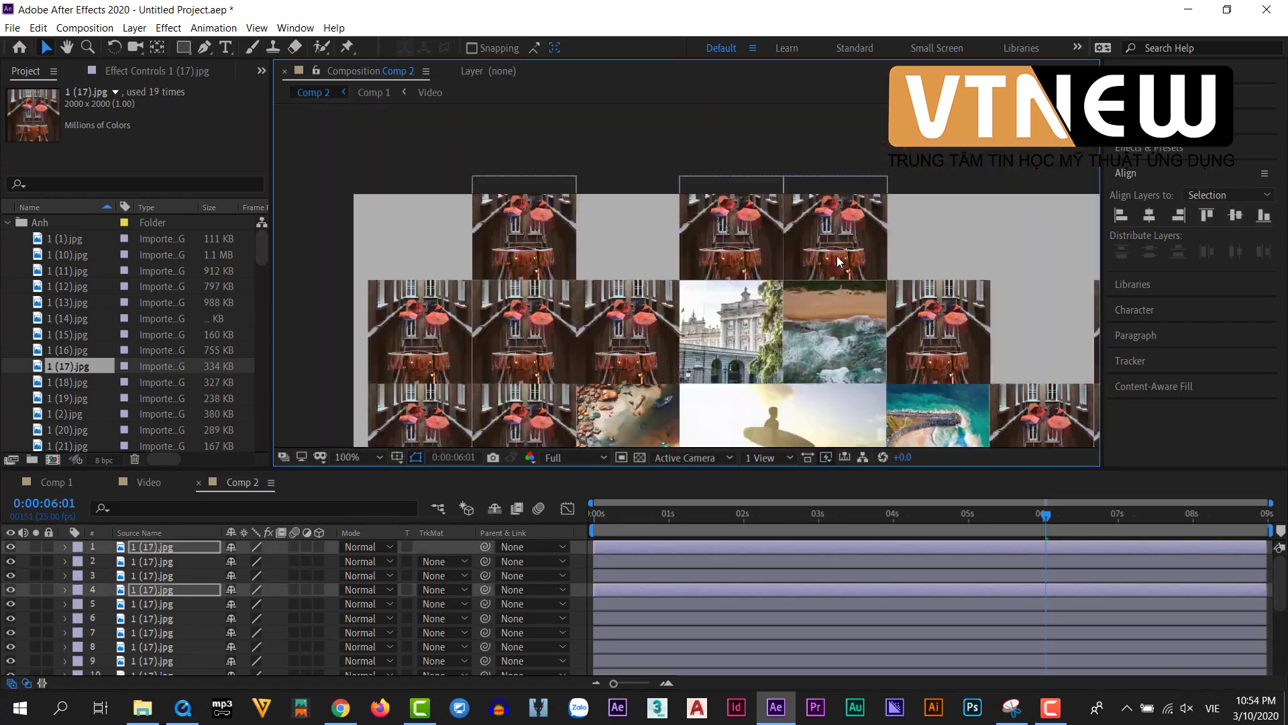
# Put a duplicated tile into the top row.
pyautogui.click(791, 339)
pyautogui.hotkey('ctrl', 'd')
pyautogui.moveTo(791, 338); pyautogui.dragTo(688, 237)
pyautogui.scroll(4, 647, 300)
pyautogui.scroll(-5, 671, 215)
# Fill two more bottom-row gaps with tile copies, then enlarge the timeline to show more layers.
pyautogui.click(696, 280)
pyautogui.hotkey('ctrl', 'd')
pyautogui.moveTo(696, 280); pyautogui.dragTo(696, 384)
pyautogui.scroll(2, 671, 343)
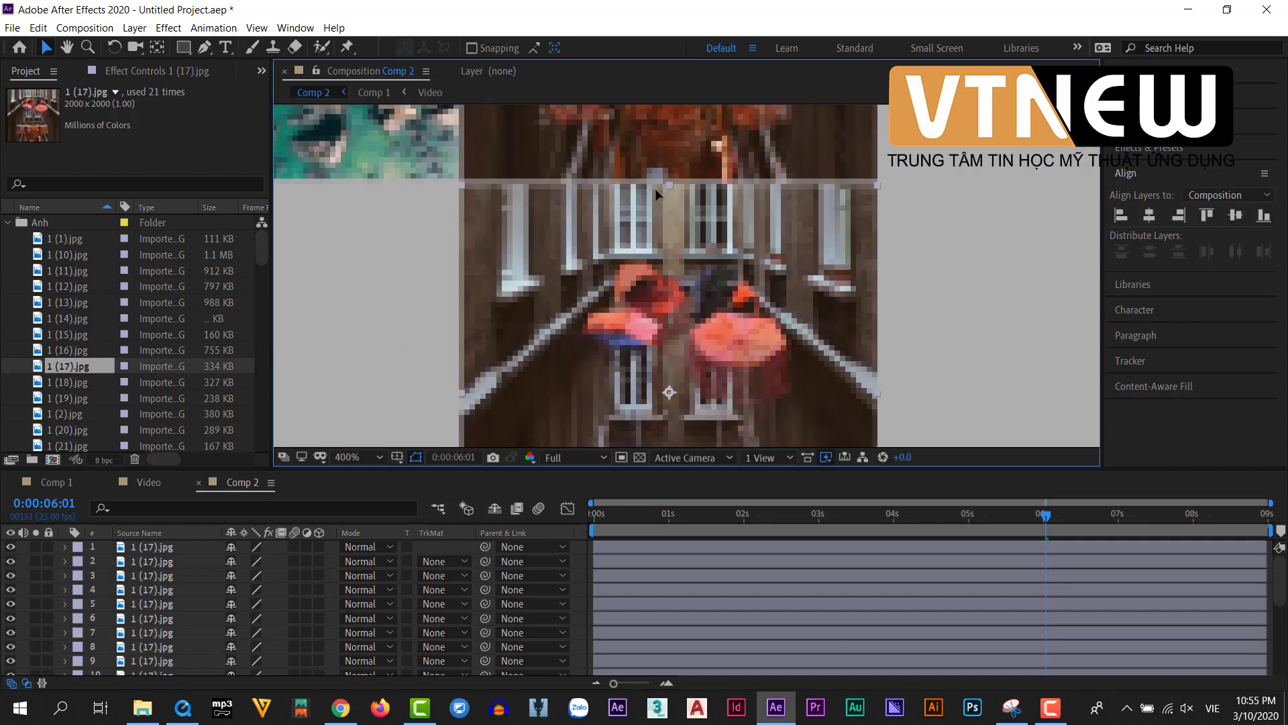
pyautogui.scroll(-2, 662, 224)
pyautogui.hotkey('ctrl', 'd')
pyautogui.moveTo(644, 225); pyautogui.dragTo(747, 225)
pyautogui.scroll(3, 746, 225)
pyautogui.scroll(-4, 555, 211)
pyautogui.moveTo(634, 289); pyautogui.dragTo(651, 353)
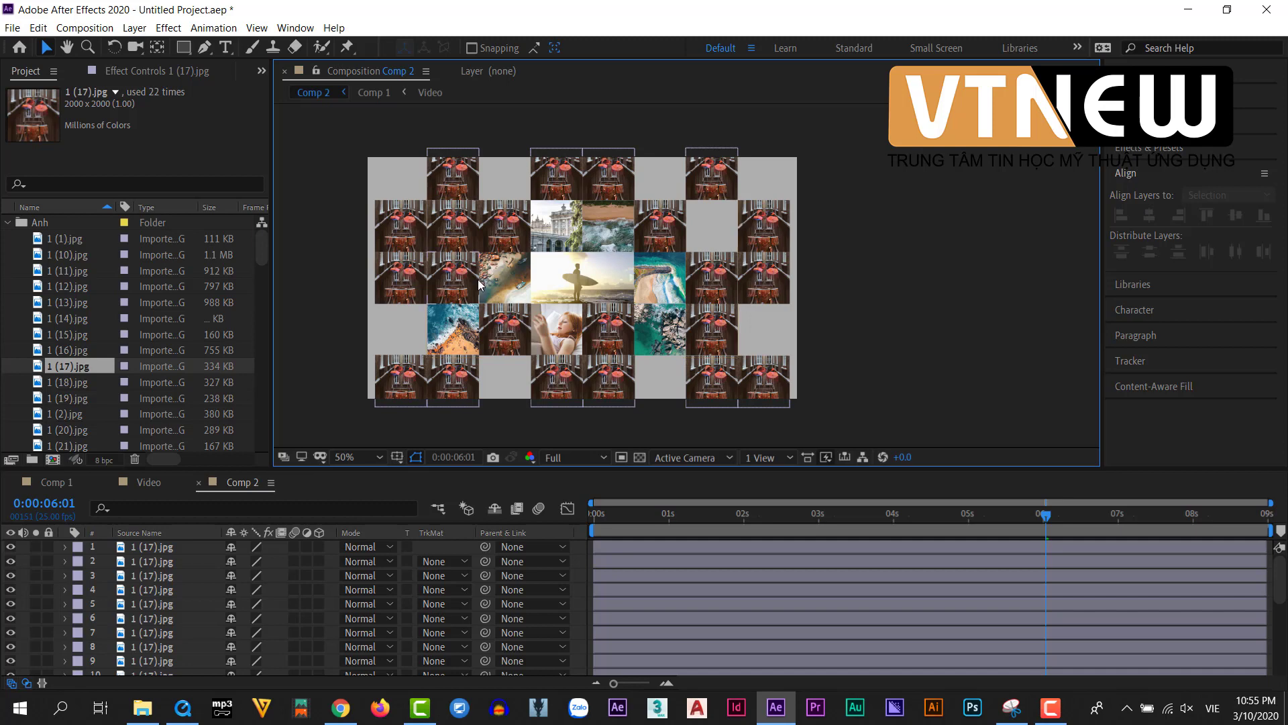
pyautogui.moveTo(390, 474); pyautogui.dragTo(441, 362)
# Replace layer 2's source with 1 (18).jpg and swap the next two layers to following photos.
pyautogui.scroll(-3, 171, 284)
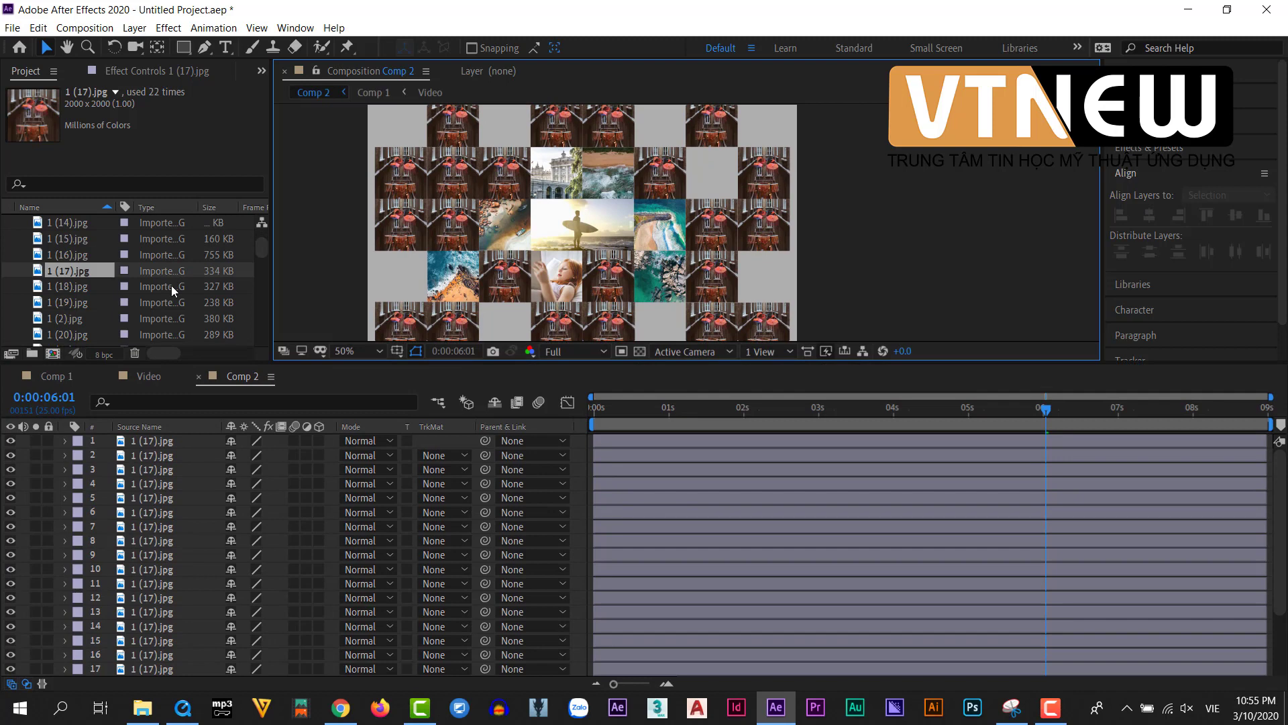
pyautogui.click(151, 449)
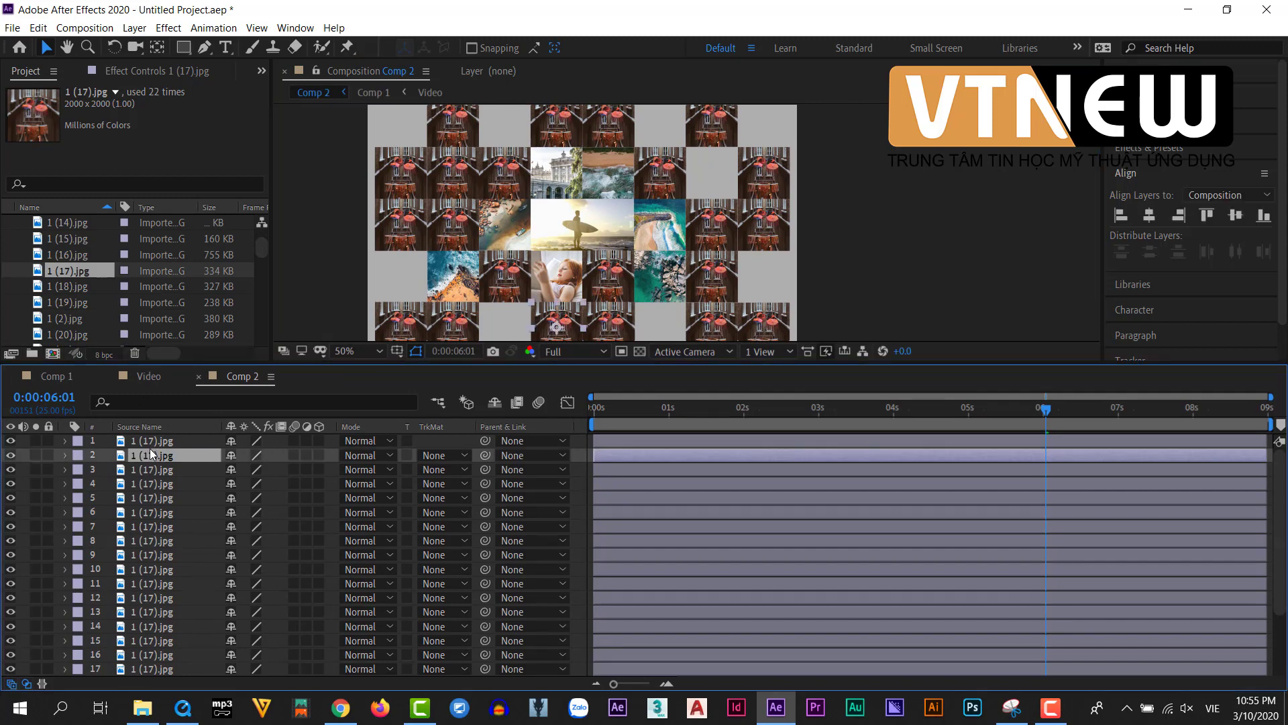
pyautogui.click(74, 286)
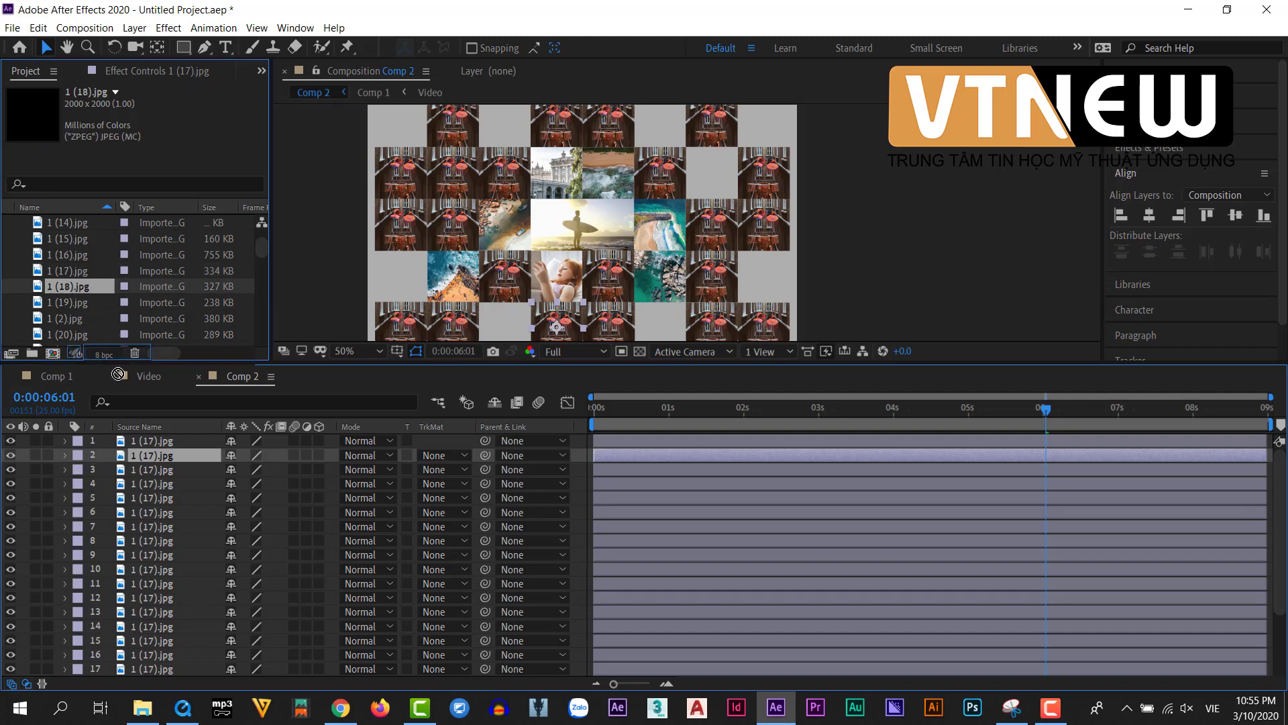
pyautogui.hotkey('ctrl', 'alt', '/')
pyautogui.click(152, 472)
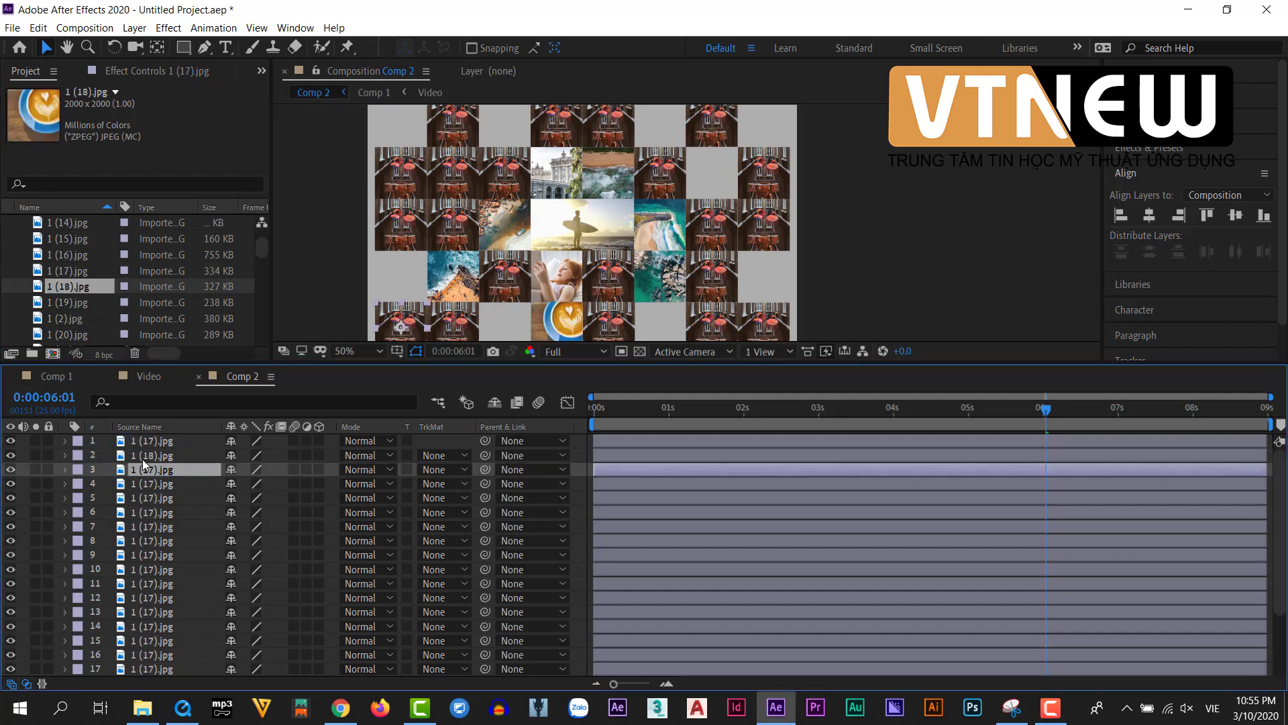
pyautogui.click(152, 496)
pyautogui.moveTo(68, 303); pyautogui.dragTo(153, 486)
pyautogui.click(151, 483)
pyautogui.click(152, 498)
pyautogui.moveTo(67, 334); pyautogui.dragTo(153, 499)
pyautogui.click(151, 512)
# Continue down the layer stack, giving each next tile a successive project photo.
pyautogui.scroll(-2, 74, 282)
pyautogui.click(151, 527)
pyautogui.moveTo(72, 255); pyautogui.dragTo(152, 526)
pyautogui.click(152, 541)
pyautogui.click(67, 287)
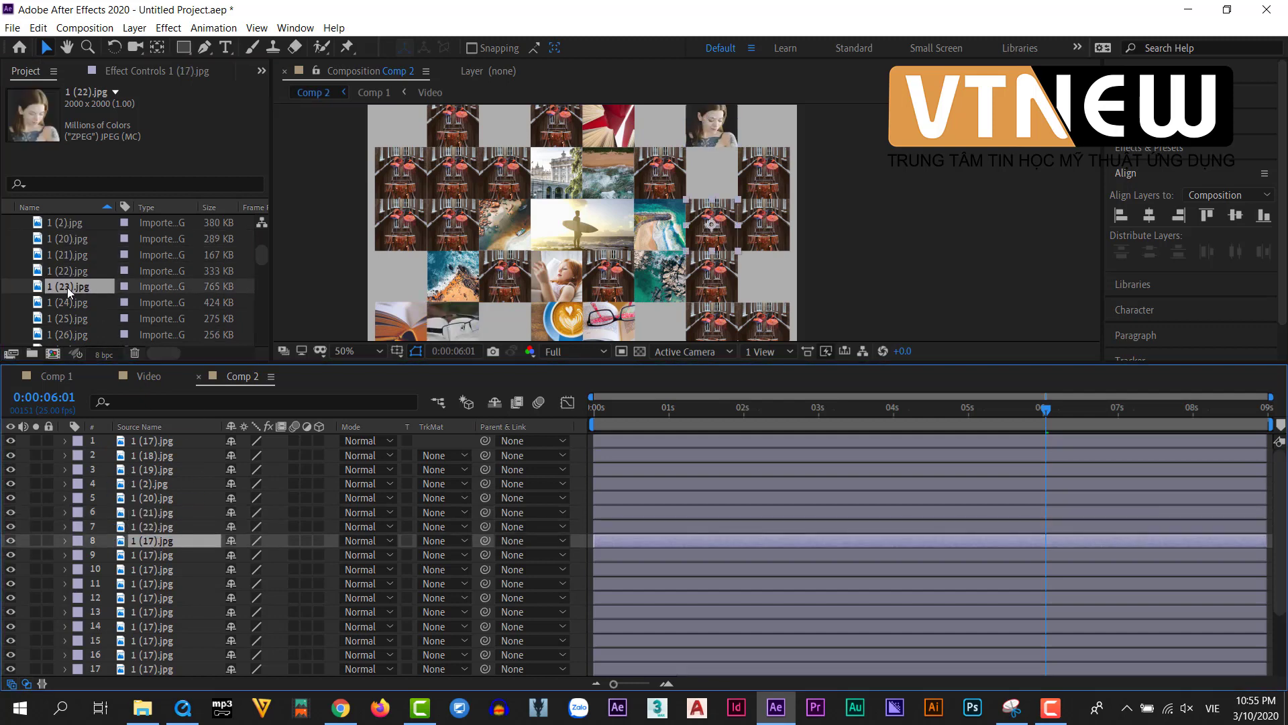
pyautogui.hotkey('ctrl', 'alt', '/')
pyautogui.hotkey('ctrl', 'Down')
pyautogui.click(71, 303)
pyautogui.hotkey('ctrl', 'alt', '/')
pyautogui.hotkey('ctrl', 'Down')
pyautogui.click(75, 319)
pyautogui.hotkey('ctrl', 'alt', '/')
pyautogui.hotkey('ctrl', 'Down')
# Swap layer 11 to 1 (26).jpg and replace the images of the layers after it.
pyautogui.moveTo(67, 333); pyautogui.dragTo(151, 584)
pyautogui.scroll(-2, 100, 300)
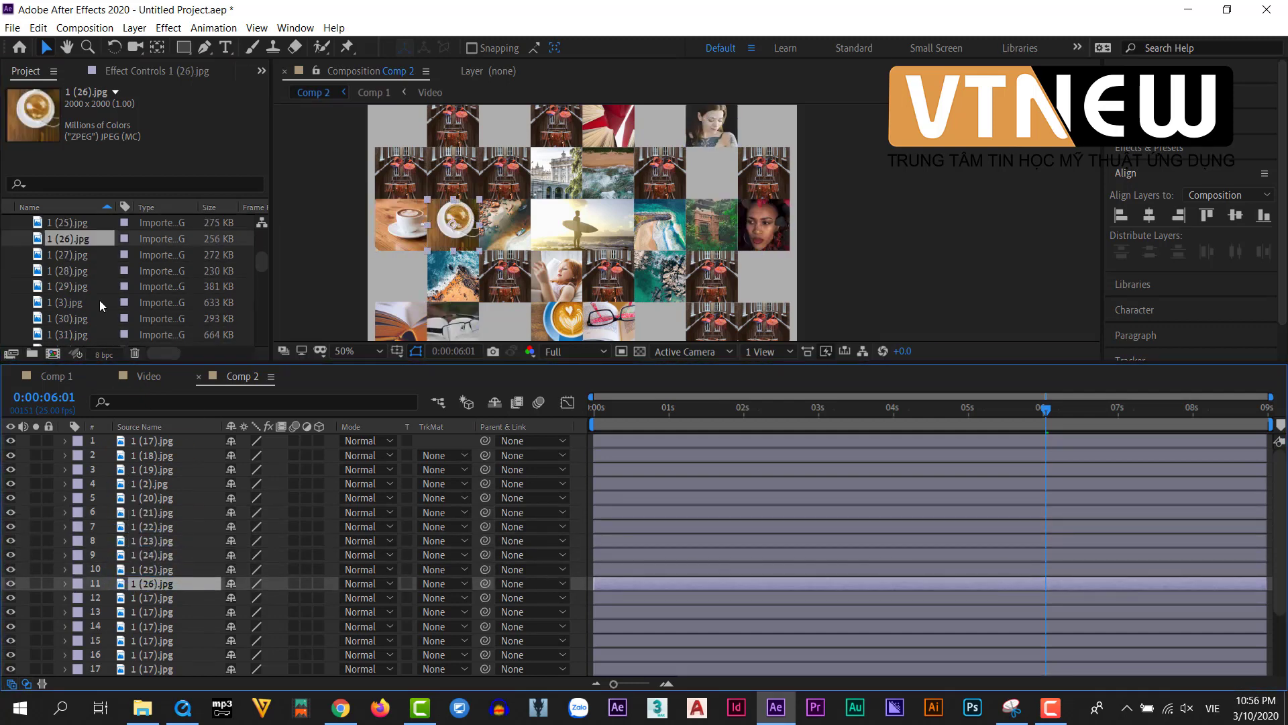
pyautogui.click(71, 255)
pyautogui.click(153, 598)
pyautogui.moveTo(70, 255); pyautogui.dragTo(159, 598)
pyautogui.click(153, 612)
pyautogui.moveTo(70, 271); pyautogui.dragTo(158, 606)
pyautogui.click(153, 627)
pyautogui.moveTo(70, 287); pyautogui.dragTo(155, 624)
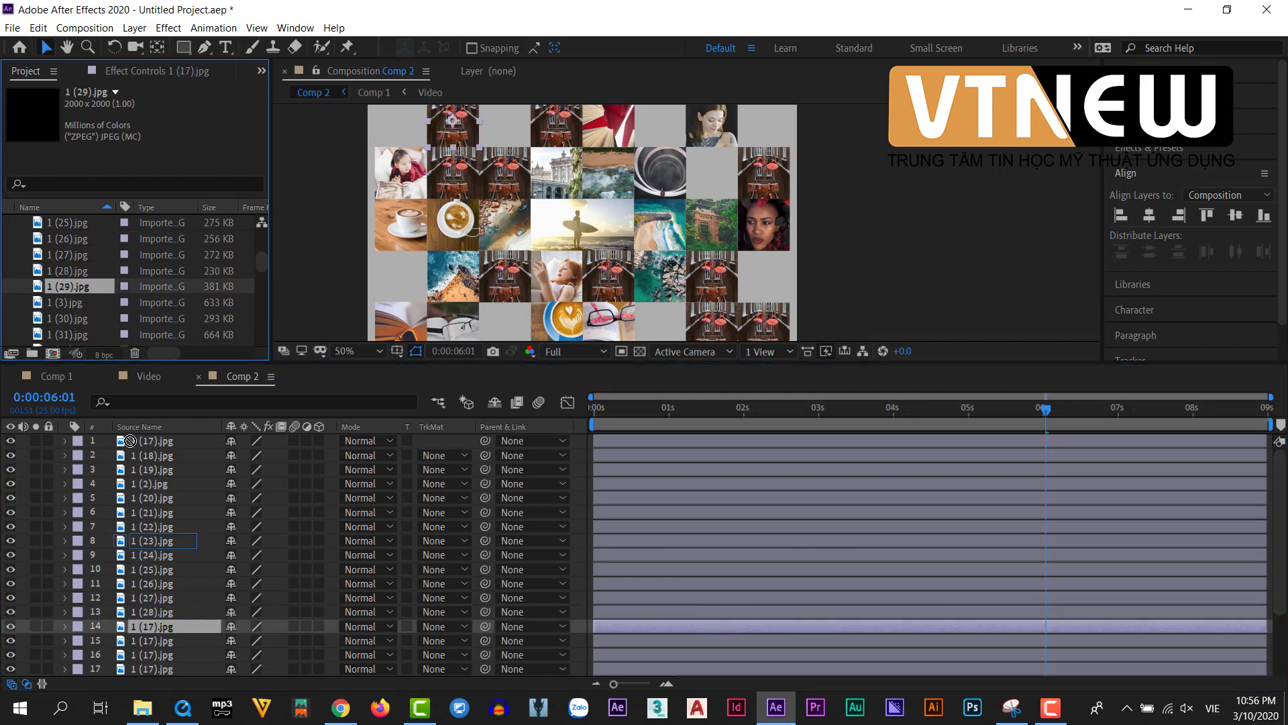
pyautogui.click(153, 641)
pyautogui.scroll(-3, 158, 606)
pyautogui.moveTo(72, 303); pyautogui.dragTo(145, 567)
# Assign the next photos in sequence to the remaining lower duplicate layers.
pyautogui.click(153, 570)
pyautogui.click(153, 584)
pyautogui.moveTo(71, 335); pyautogui.dragTo(161, 585)
pyautogui.click(153, 597)
pyautogui.scroll(-2, 94, 295)
pyautogui.moveTo(71, 255); pyautogui.dragTo(155, 597)
pyautogui.click(153, 611)
pyautogui.hotkey('ctrl', 'alt', '/')
pyautogui.hotkey('ctrl', 'Down')
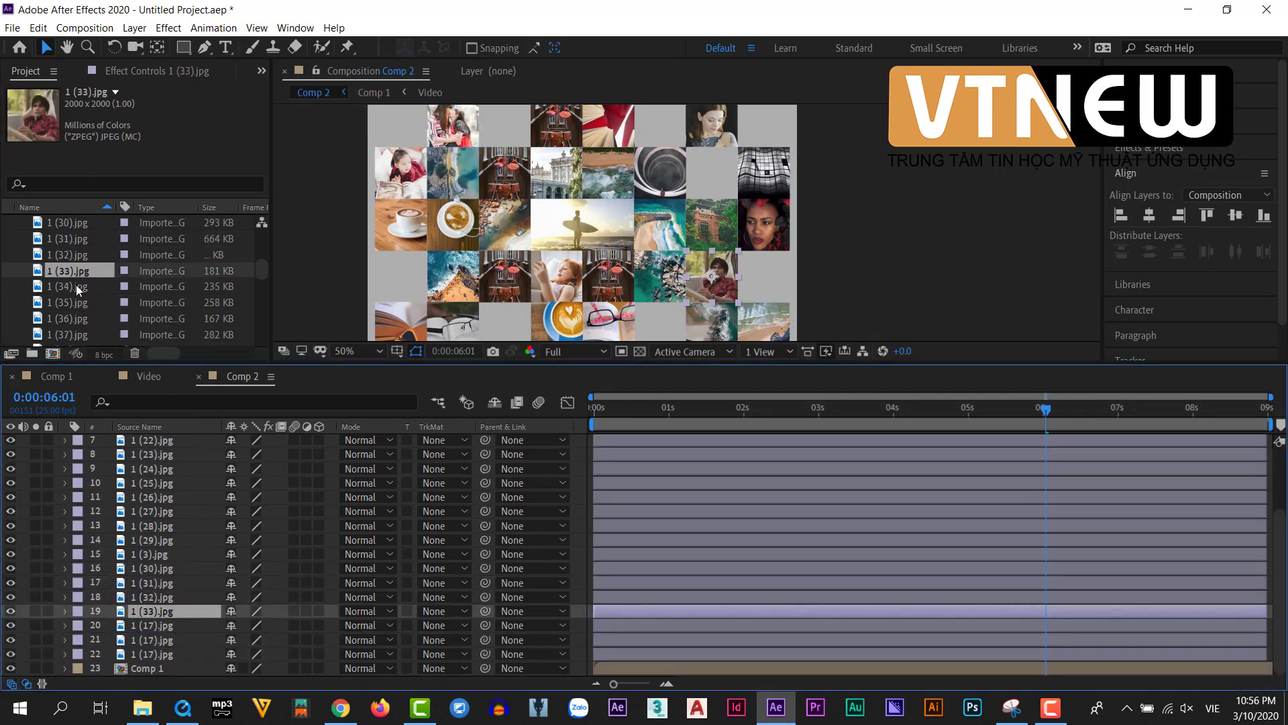
pyautogui.click(75, 286)
pyautogui.hotkey('ctrl', 'alt', '/')
pyautogui.hotkey('ctrl', 'Down')
pyautogui.click(75, 303)
pyautogui.hotkey('ctrl', 'alt', '/')
pyautogui.hotkey('ctrl', 'Down')
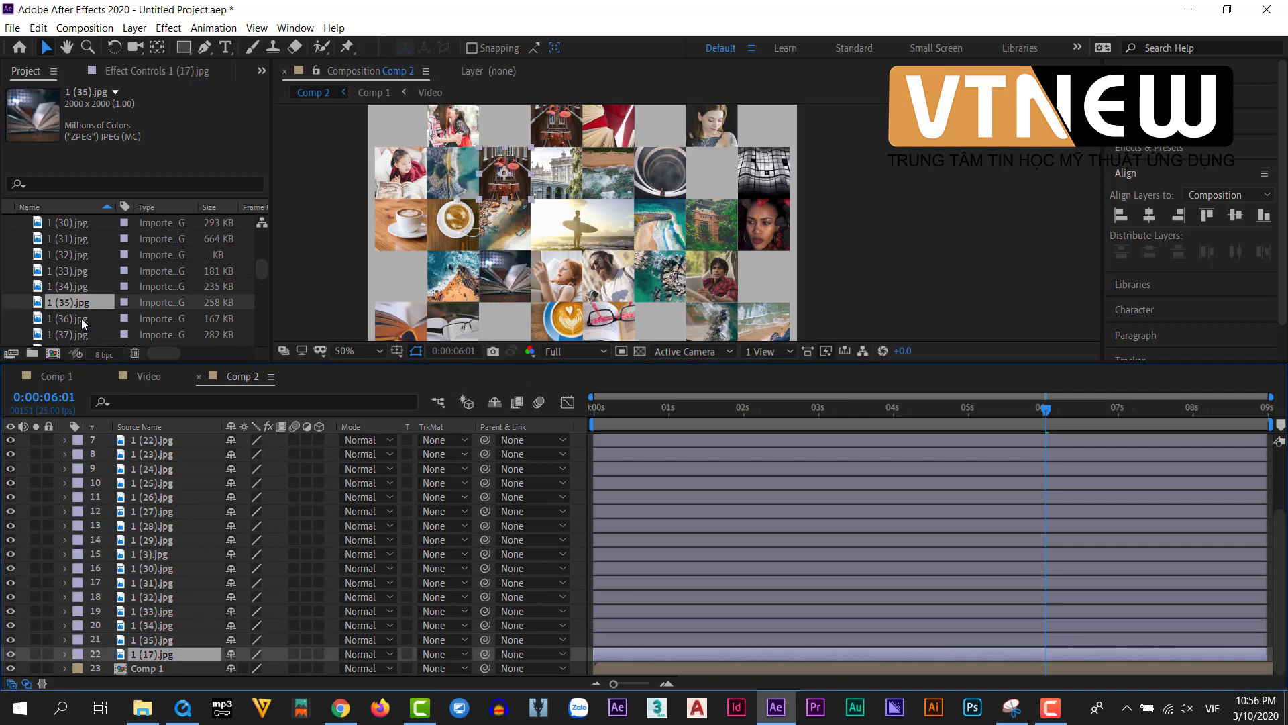
# Replace layer 22's image with 1 (36).jpg and enlarge the viewer to review the grid.
pyautogui.moveTo(82, 318); pyautogui.dragTo(168, 658)
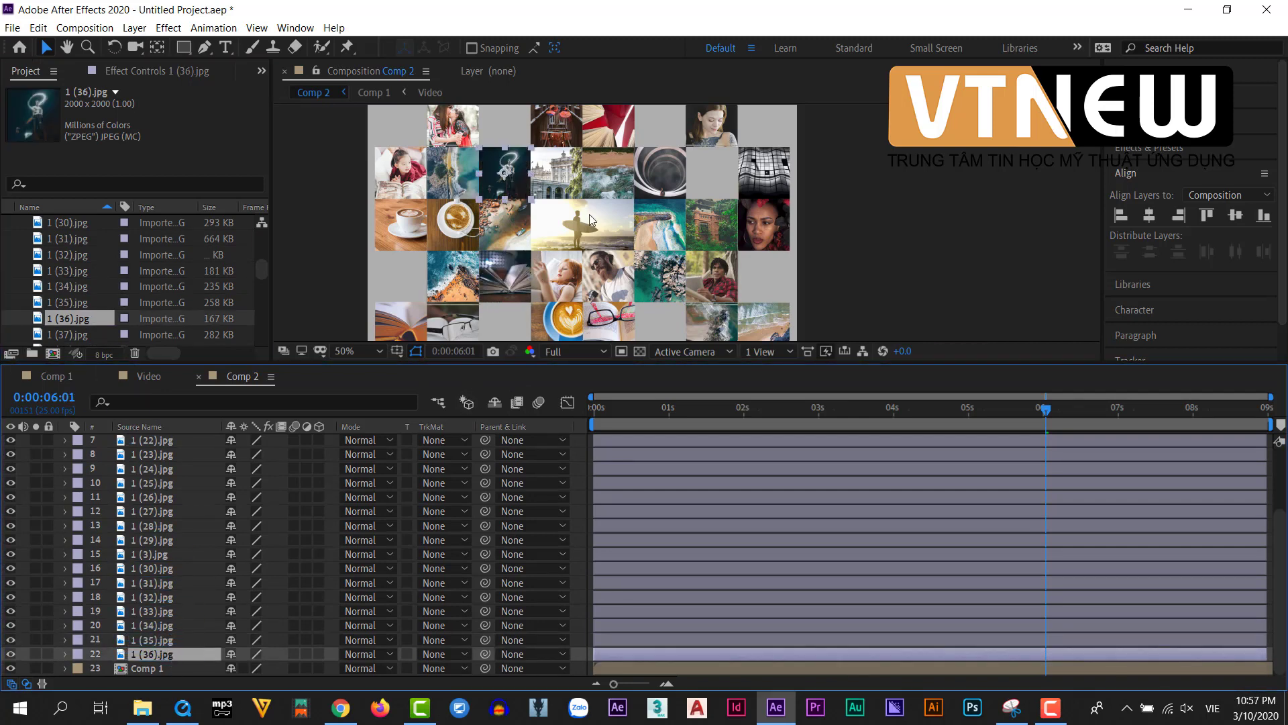
pyautogui.moveTo(565, 195); pyautogui.dragTo(608, 190)
pyautogui.scroll(-1, 624, 203)
pyautogui.scroll(1, 664, 196)
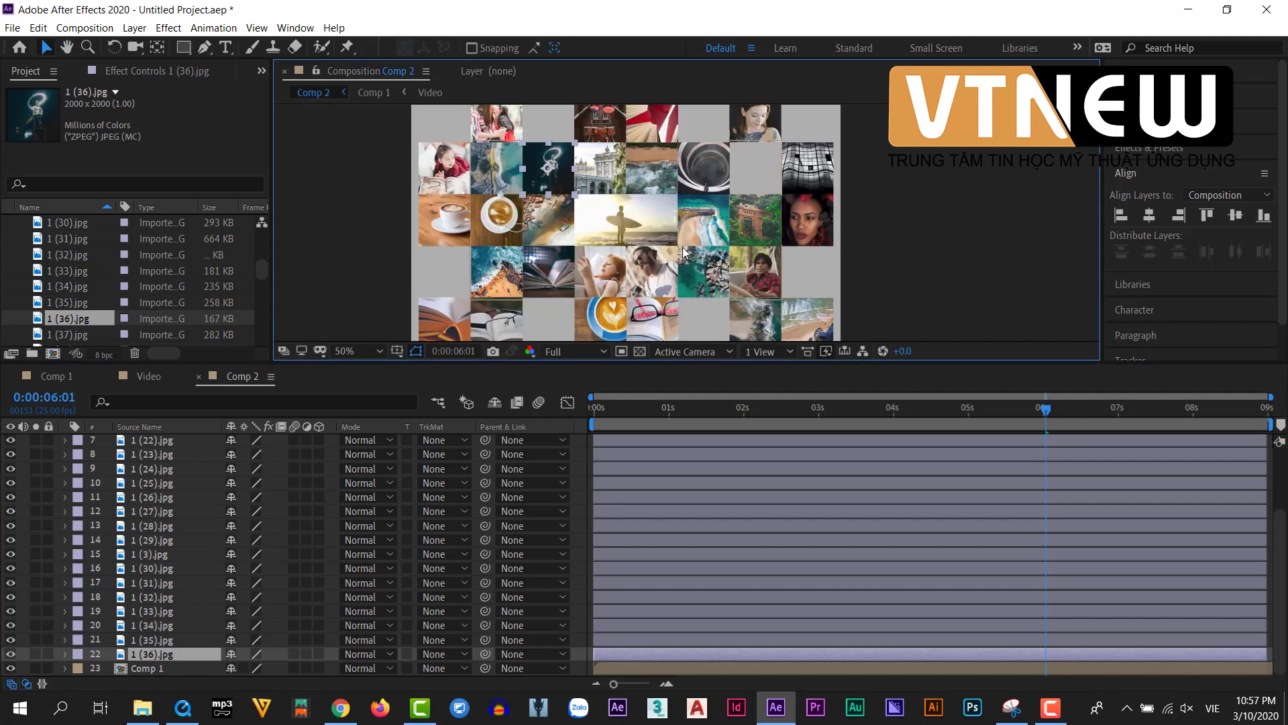
pyautogui.moveTo(682, 388); pyautogui.dragTo(699, 457)
pyautogui.scroll(2, 671, 257)
pyautogui.scroll(-2, 672, 257)
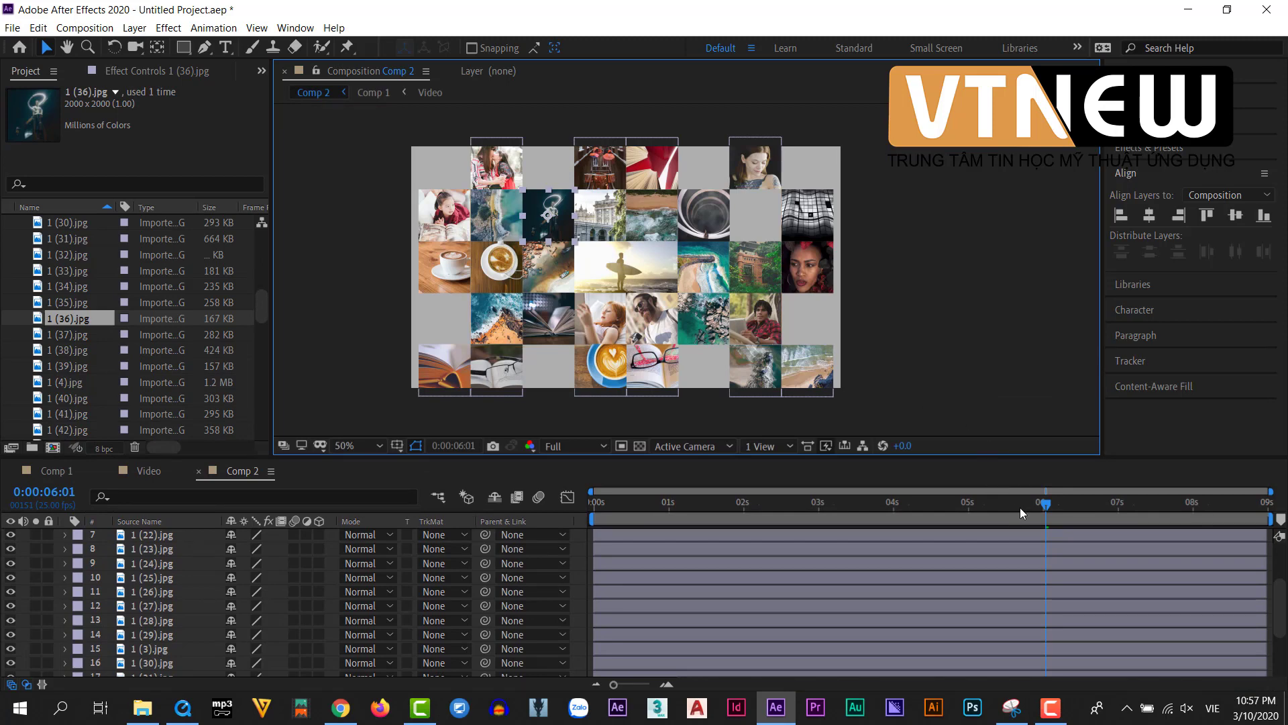
# Select all 23 layers in Comp 2 and reveal their keyframed properties.
pyautogui.moveTo(643, 460); pyautogui.dragTo(610, 229)
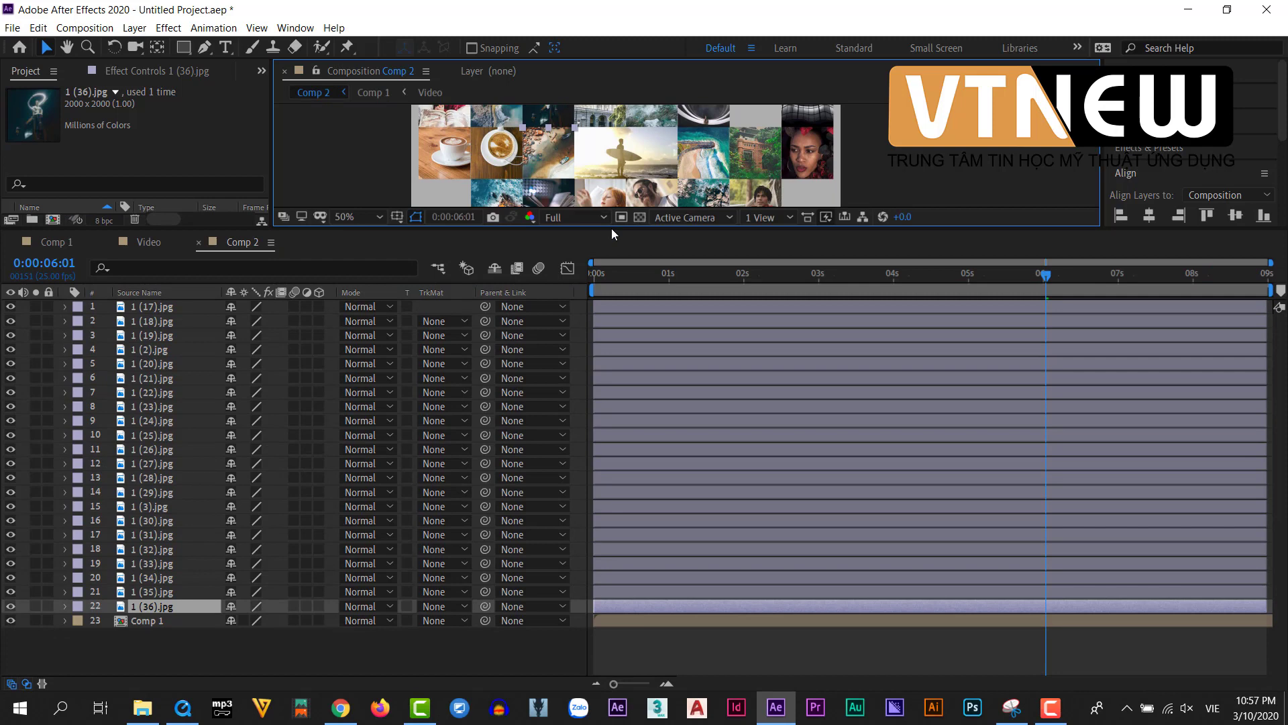
pyautogui.click(318, 678)
pyautogui.moveTo(228, 657); pyautogui.dragTo(119, 265)
pyautogui.press('u')
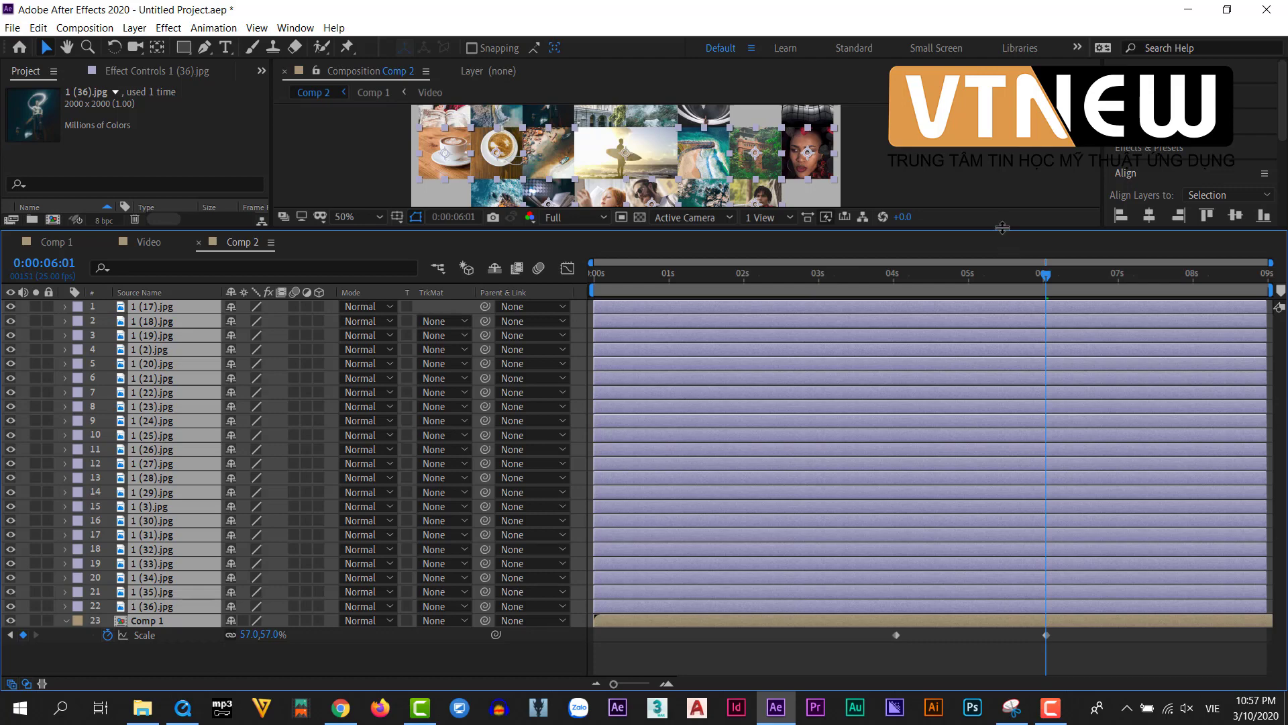
# Add a Position keyframe at 0:00:06:01 to every layer and move the current time to 0:00:04:00.
pyautogui.moveTo(1002, 237); pyautogui.dragTo(1000, 328)
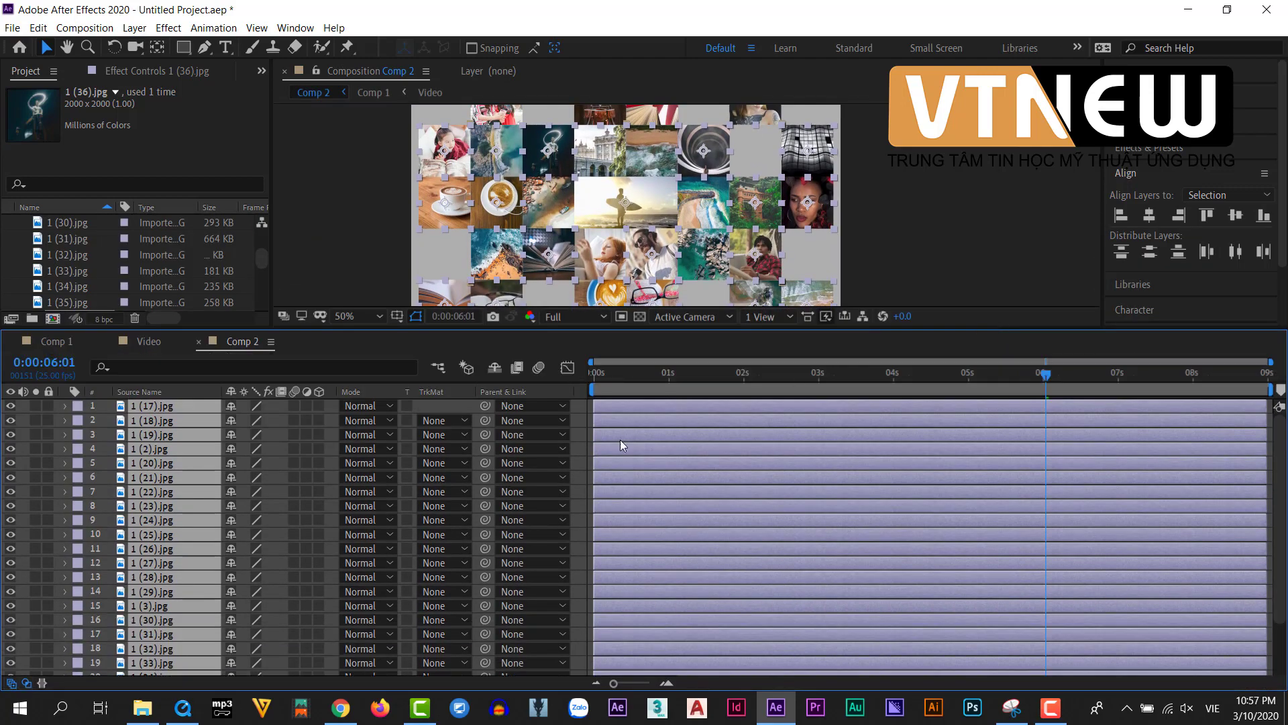
pyautogui.press('s')
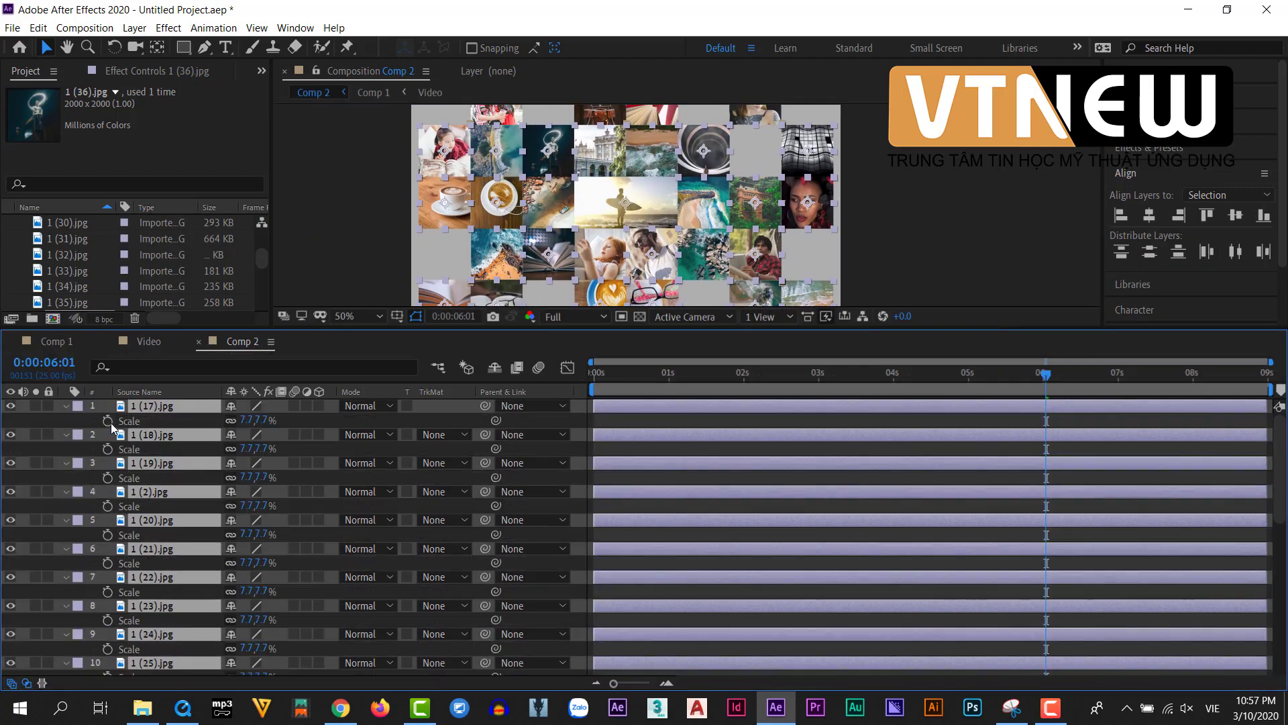
pyautogui.press('p')
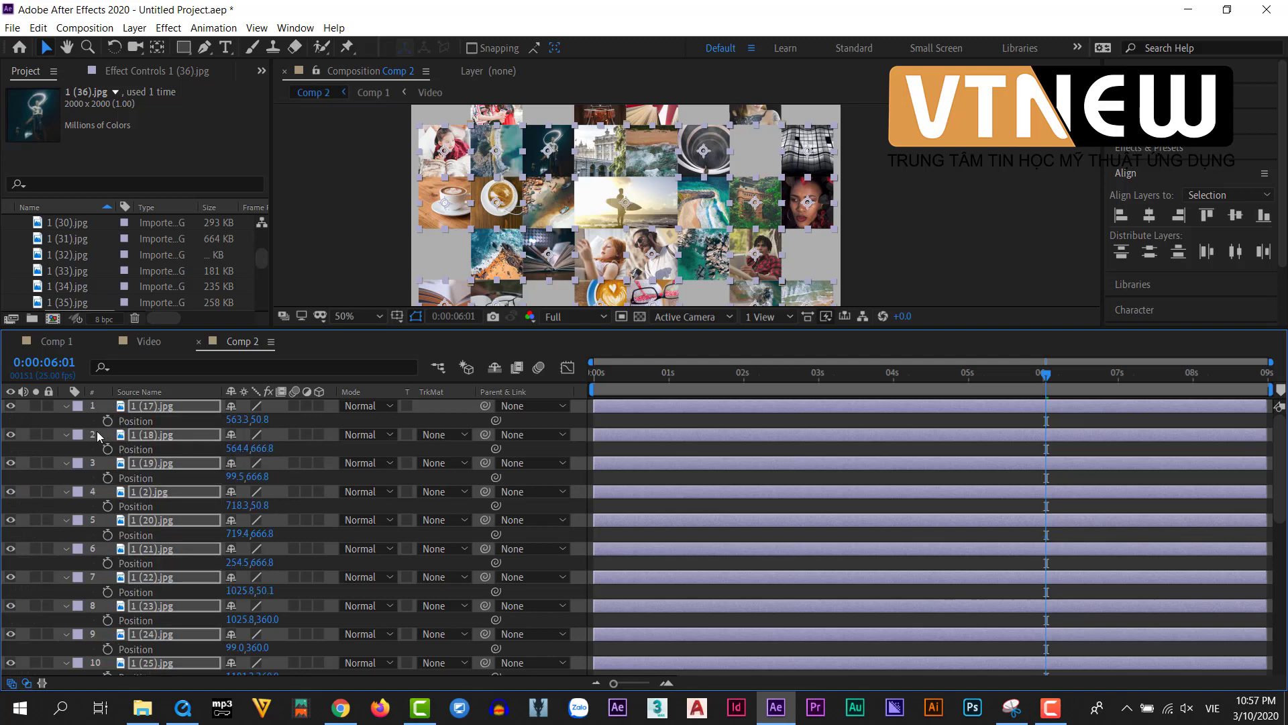
pyautogui.click(108, 421)
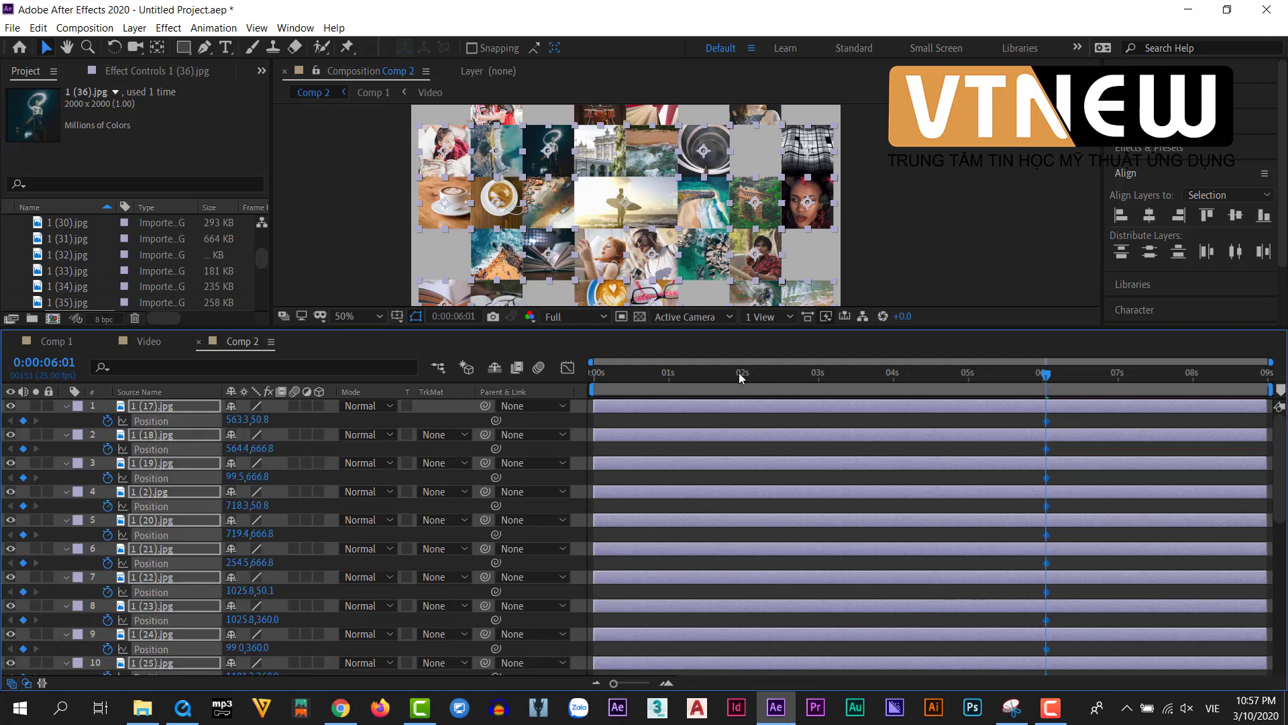
pyautogui.scroll(-6, 1018, 446)
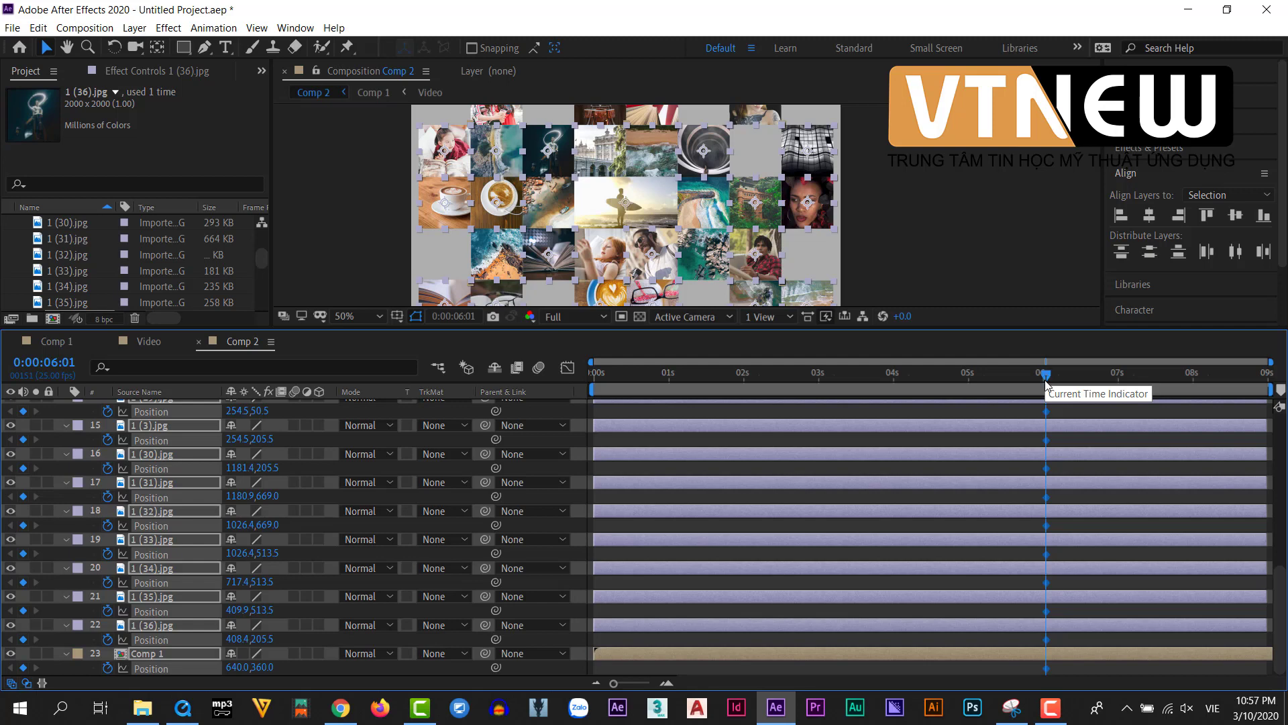
pyautogui.moveTo(1047, 383); pyautogui.dragTo(892, 384)
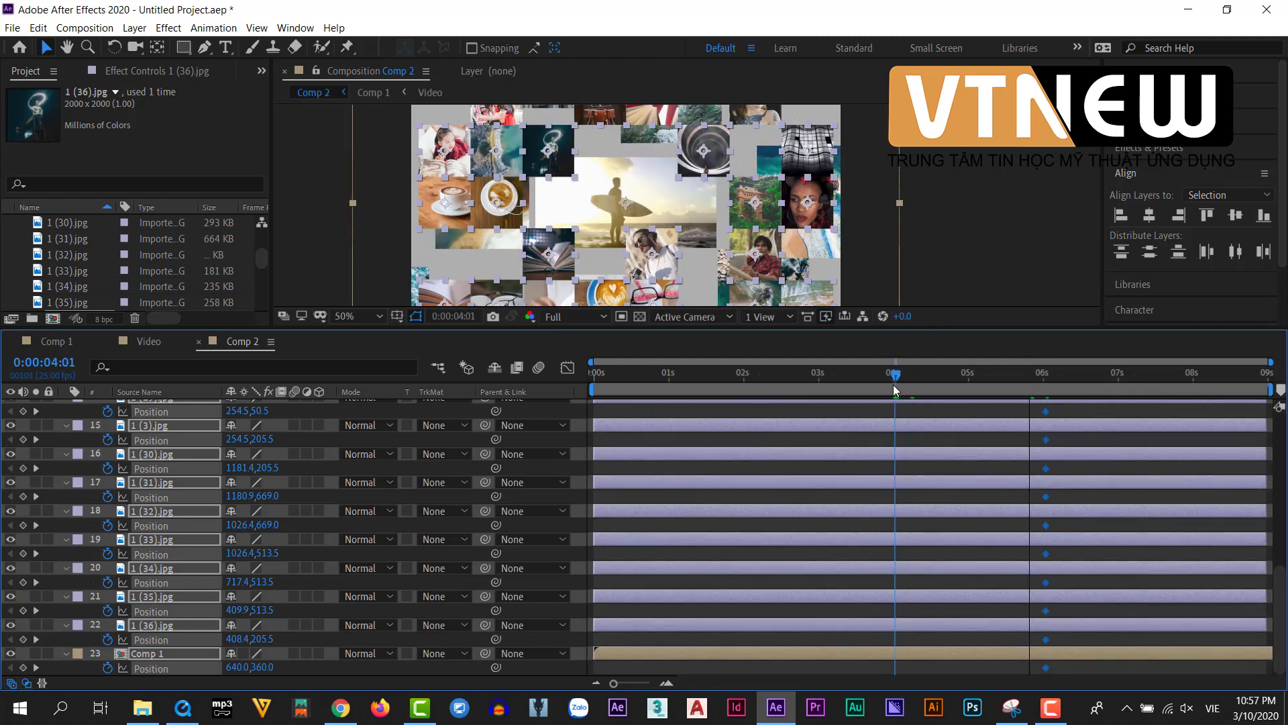
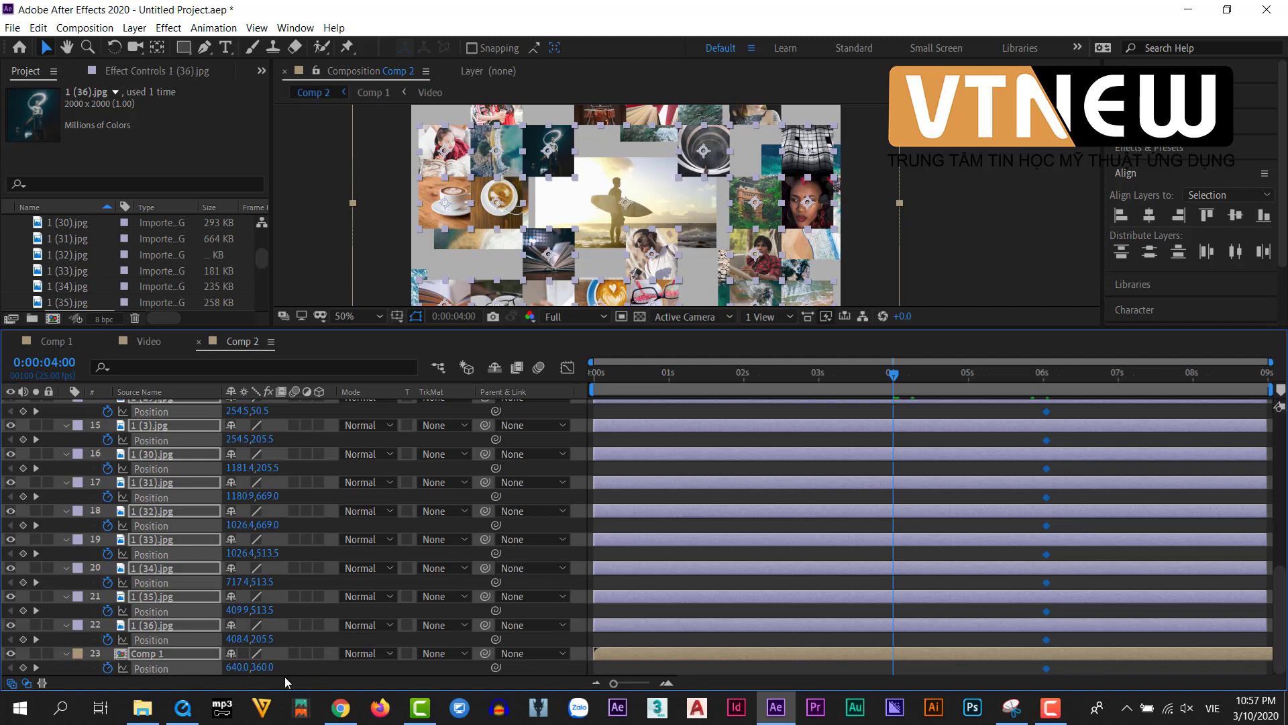
# Select photo layers 1 through 22 in Comp 2's timeline, excluding Comp 1.
pyautogui.click(940, 259)
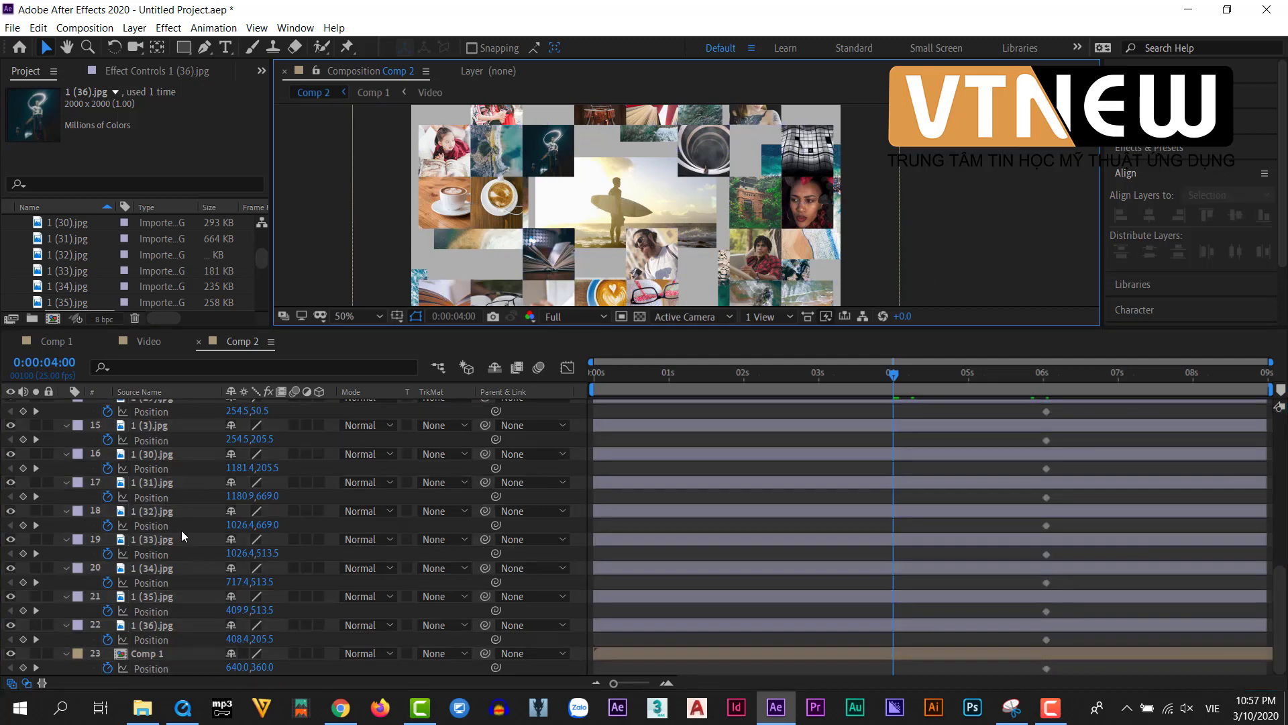
pyautogui.hotkey('ctrl', 'a')
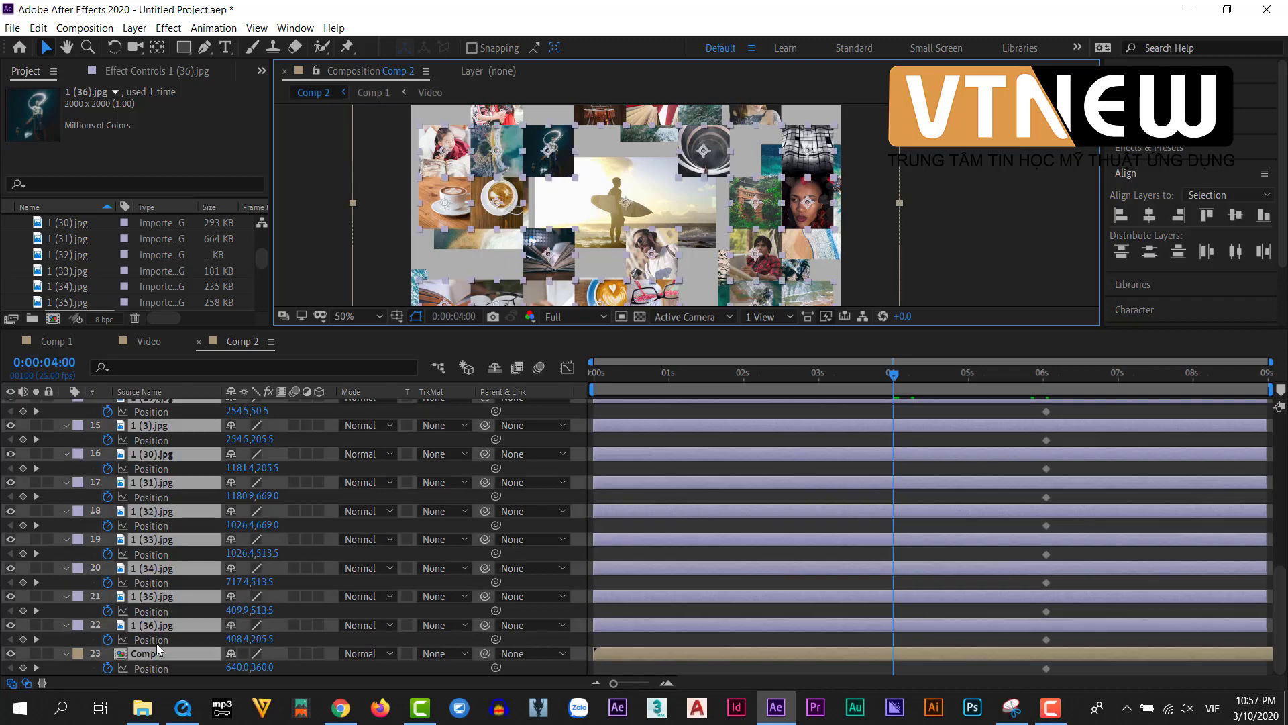
pyautogui.keyDown('ctrl'); pyautogui.click(148, 653); pyautogui.keyUp('ctrl')
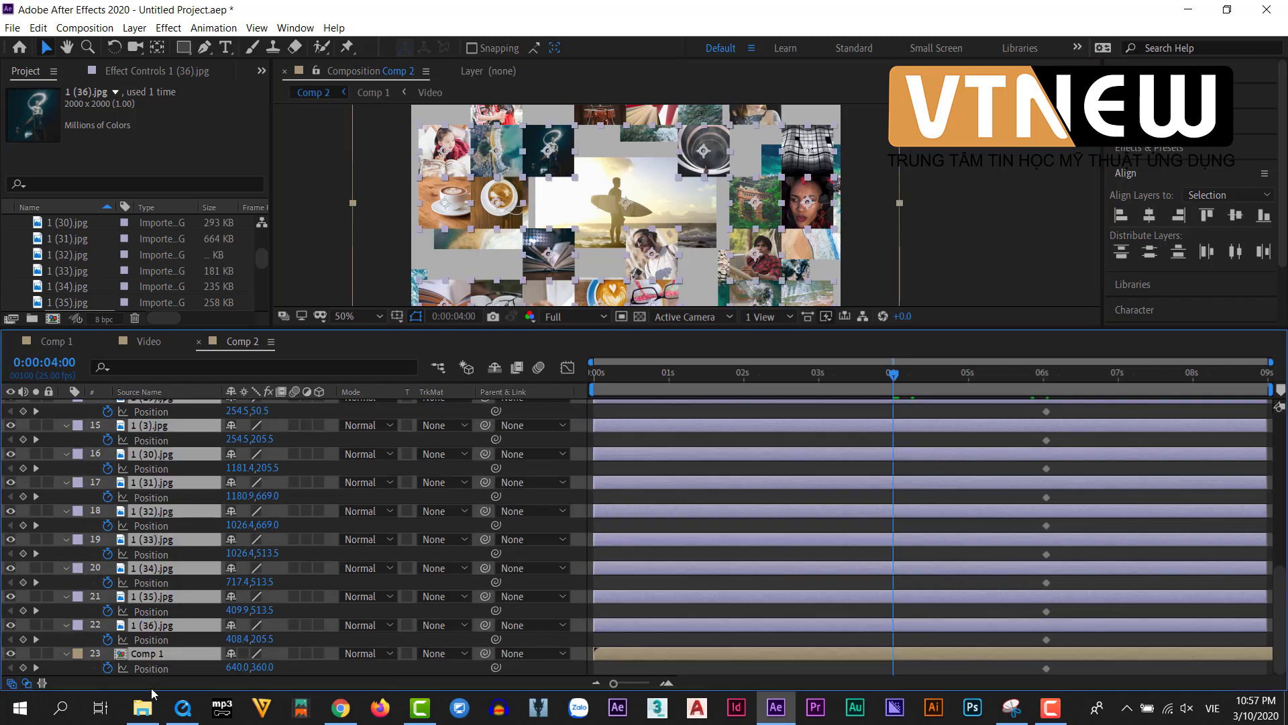
pyautogui.click(1067, 239)
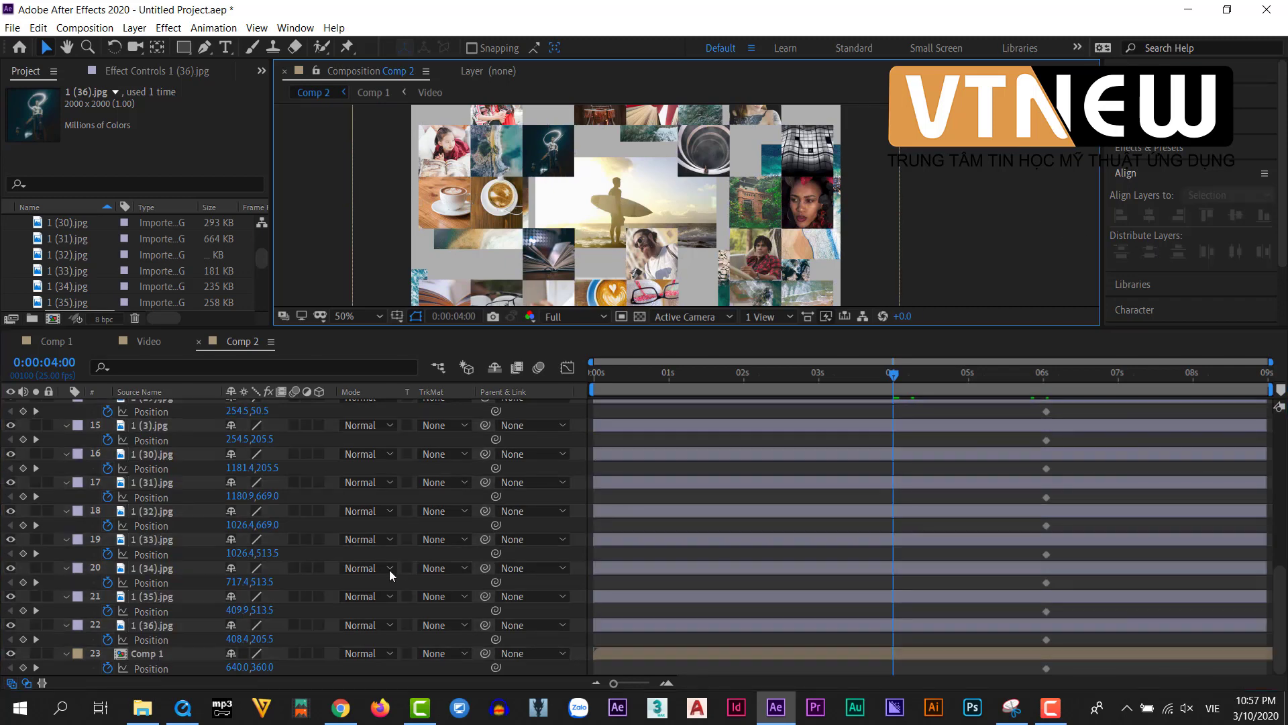
pyautogui.click(142, 626)
pyautogui.scroll(5, 250, 479)
pyautogui.scroll(3, 250, 479)
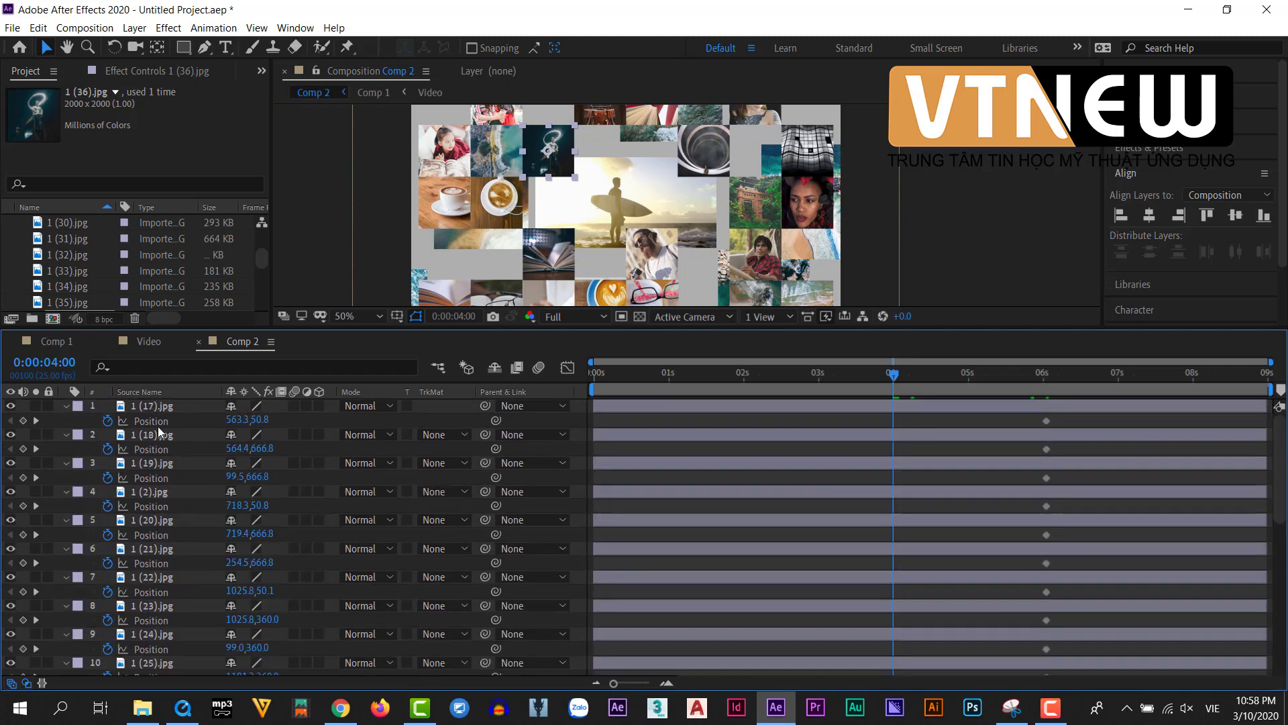
pyautogui.keyDown('shift'); pyautogui.click(154, 407); pyautogui.keyUp('shift')
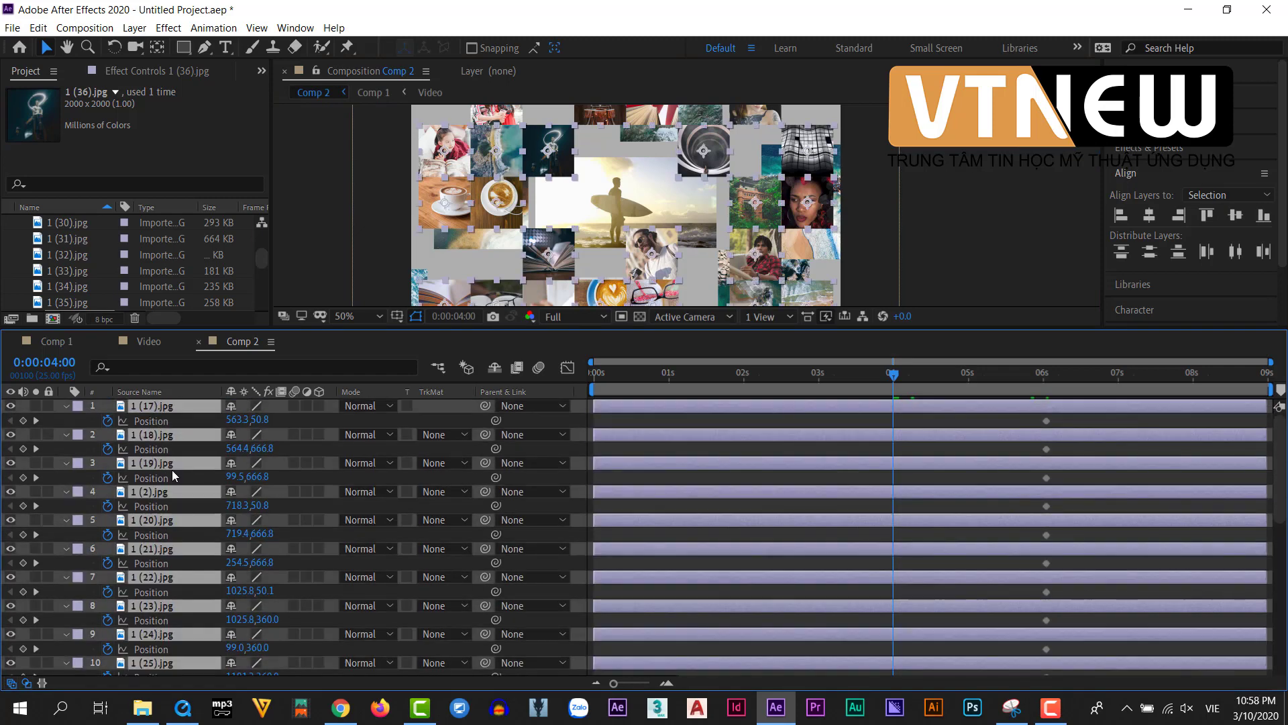
pyautogui.scroll(-7, 181, 510)
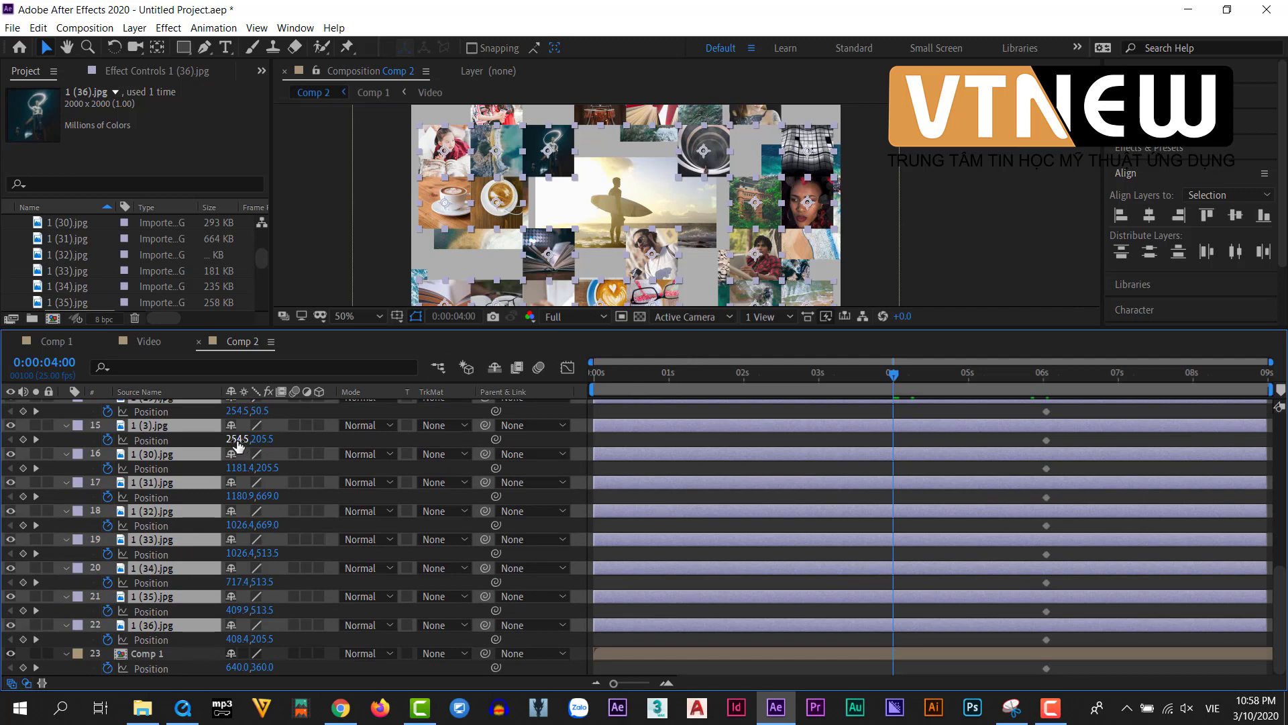
# At 4s, enlarge the selected photos to 13.7% Scale and show their Position.
pyautogui.press('s')
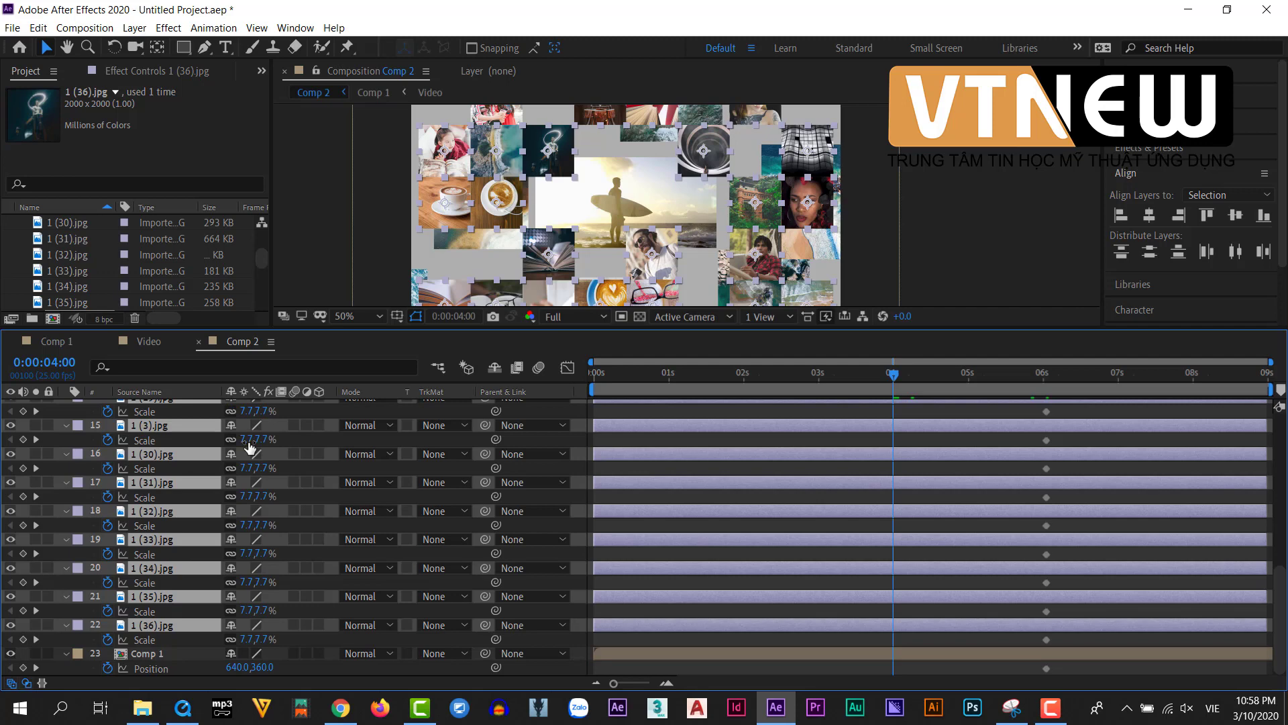
pyautogui.moveTo(248, 439); pyautogui.dragTo(254, 440)
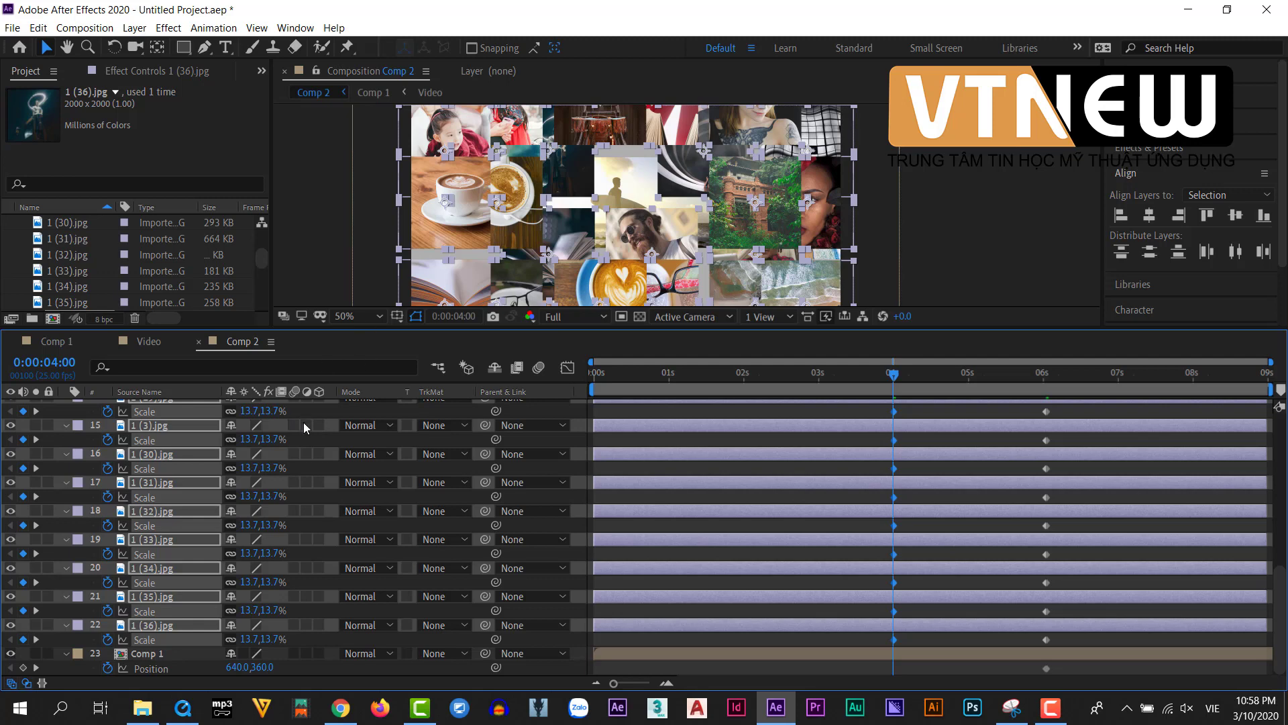
pyautogui.press('p')
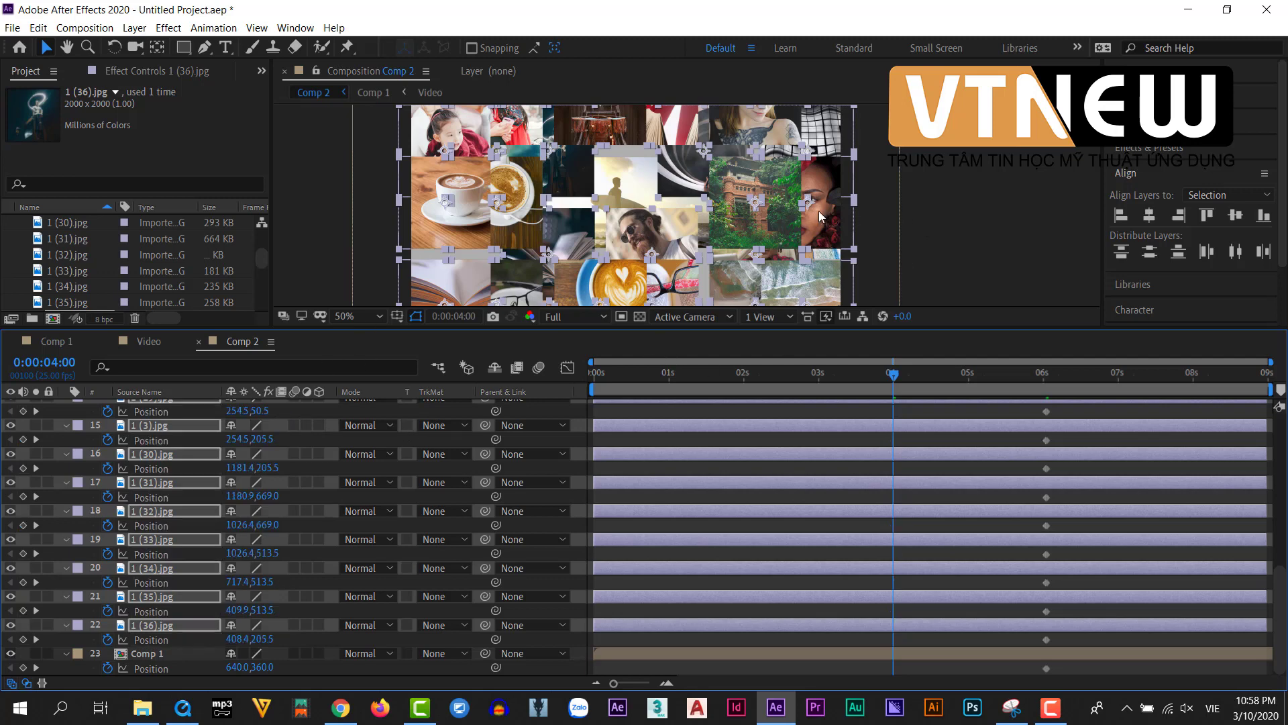
pyautogui.scroll(-2, 818, 211)
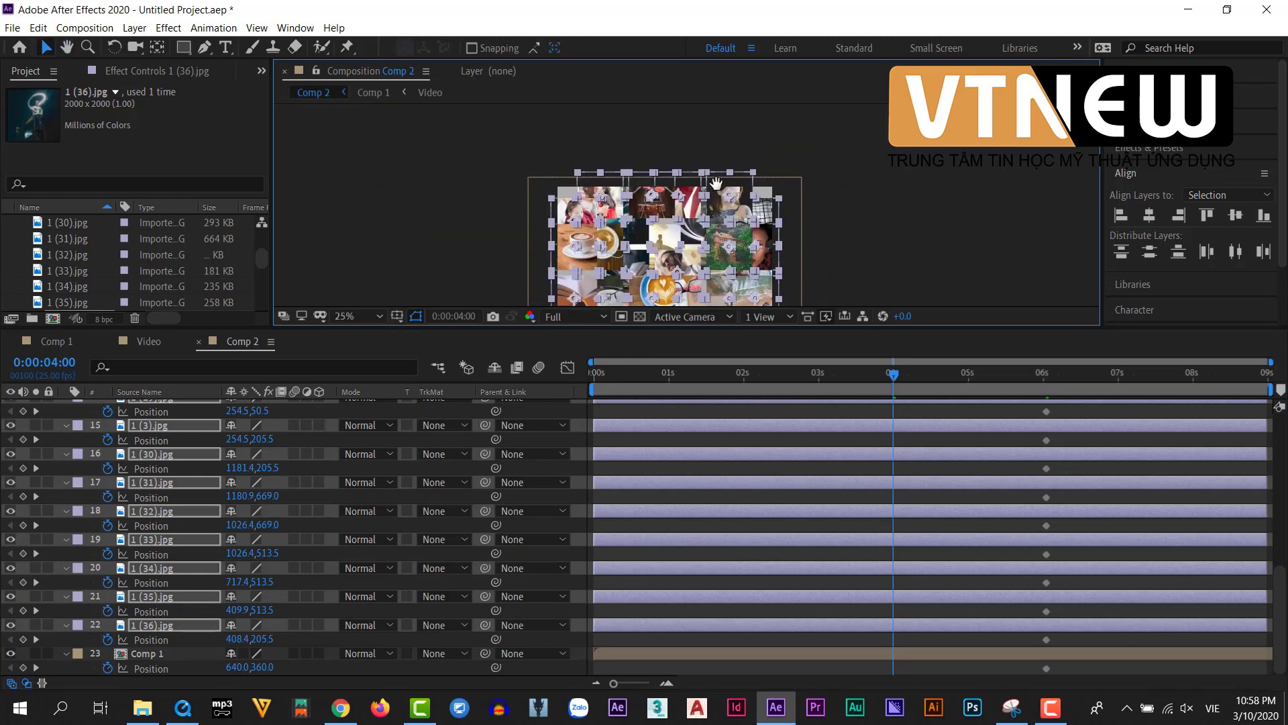
# Push the top-row and bottom-row photos out of the frame, then lock Comp 1.
pyautogui.moveTo(547, 146); pyautogui.dragTo(686, 135)
pyautogui.moveTo(697, 215); pyautogui.dragTo(699, 134)
pyautogui.moveTo(792, 253); pyautogui.dragTo(571, 287)
pyautogui.moveTo(540, 113); pyautogui.dragTo(555, 185)
pyautogui.hotkey('ctrl', 'z')
pyautogui.click(530, 174)
pyautogui.click(48, 655)
# Push the left-edge and right-edge photos outside the frame.
pyautogui.moveTo(576, 161); pyautogui.dragTo(529, 161)
pyautogui.moveTo(698, 175); pyautogui.dragTo(621, 234)
pyautogui.moveTo(766, 264); pyautogui.dragTo(694, 166)
pyautogui.moveTo(684, 209); pyautogui.dragTo(741, 209)
pyautogui.moveTo(587, 258); pyautogui.dragTo(444, 203)
pyautogui.moveTo(564, 203); pyautogui.dragTo(457, 293)
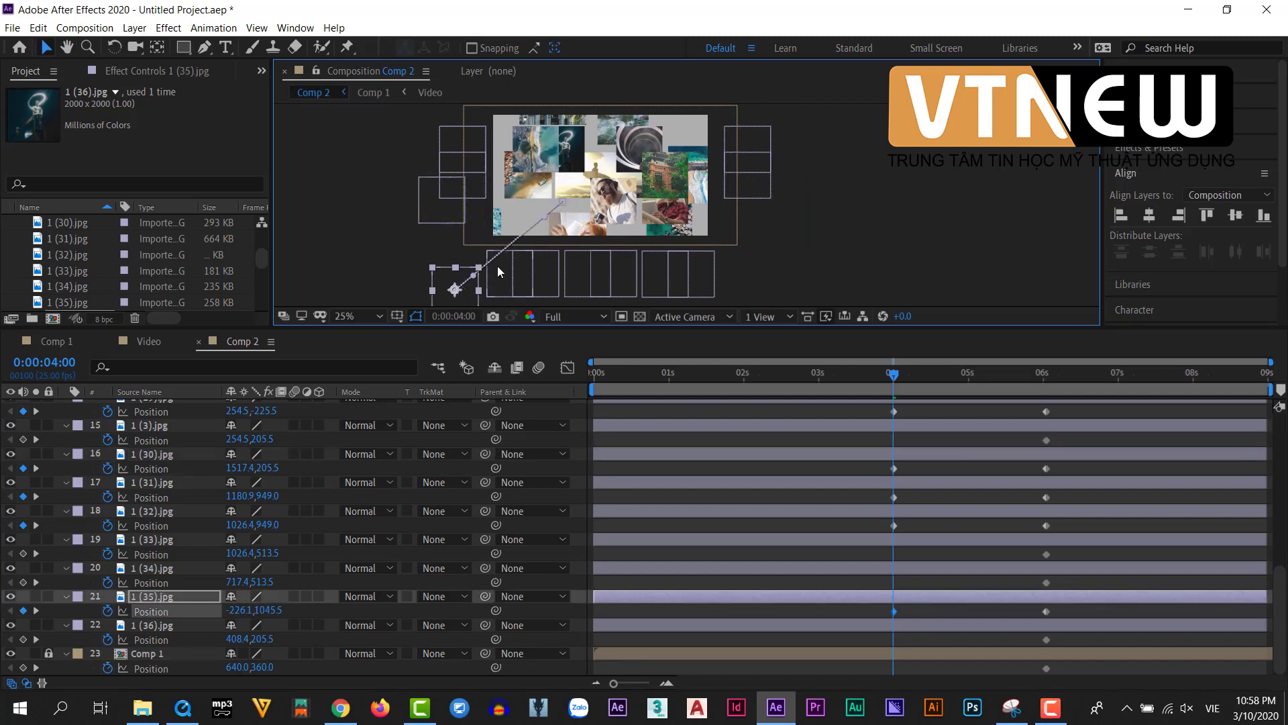
# Move the remaining interior photos, including the building and red-shirt images, outside the frame.
pyautogui.click(523, 222)
pyautogui.moveTo(667, 177); pyautogui.dragTo(776, 169)
pyautogui.click(720, 218)
pyautogui.moveTo(667, 203); pyautogui.dragTo(785, 267)
pyautogui.click(722, 230)
pyautogui.click(647, 203)
pyautogui.moveTo(647, 151); pyautogui.dragTo(712, 124)
pyautogui.moveTo(536, 201); pyautogui.dragTo(569, 116)
pyautogui.moveTo(613, 253)
pyautogui.mouseDown()
pyautogui.moveTo(616, 303)
pyautogui.moveTo(630, 202)
pyautogui.moveTo(616, 243)
pyautogui.mouseUp()
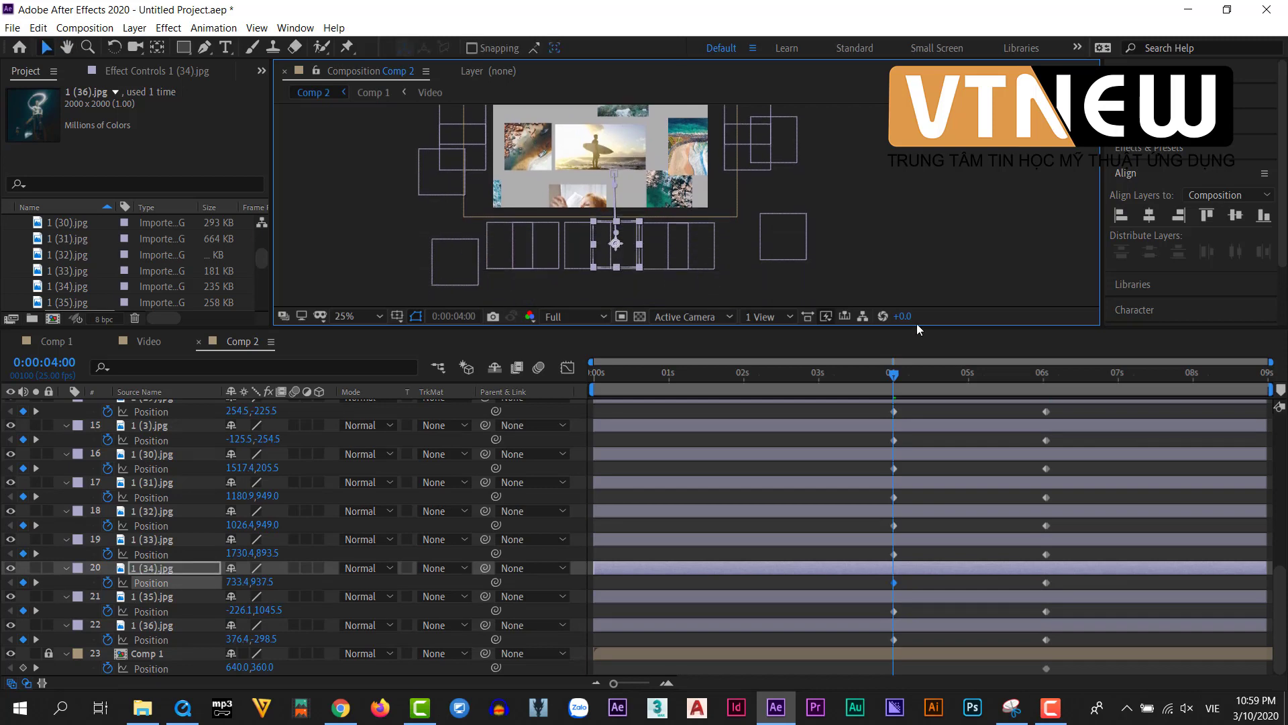
# Scrub from just past 4s to about 6s to check the photos converging into the grid.
pyautogui.moveTo(896, 376)
pyautogui.mouseDown()
pyautogui.moveTo(1089, 376)
pyautogui.moveTo(873, 376)
pyautogui.mouseUp()
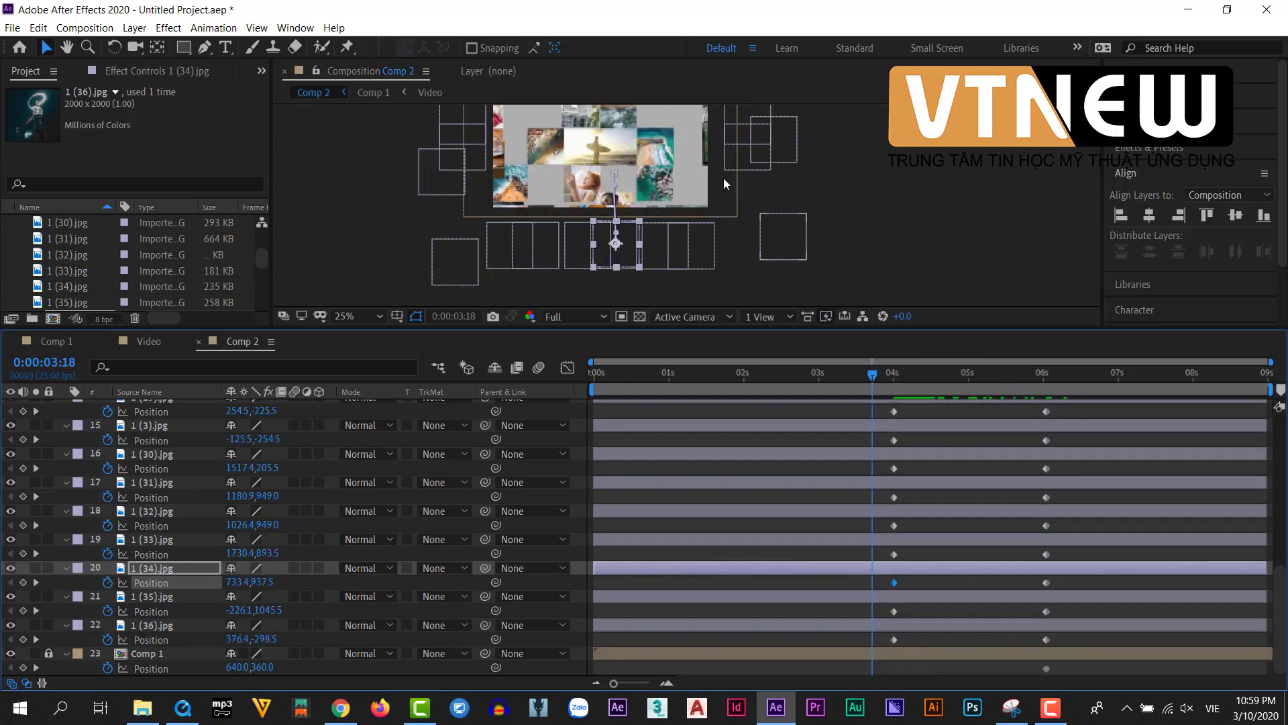
pyautogui.press('h')
pyautogui.moveTo(724, 178); pyautogui.dragTo(688, 202)
pyautogui.press('v')
pyautogui.click(872, 373)
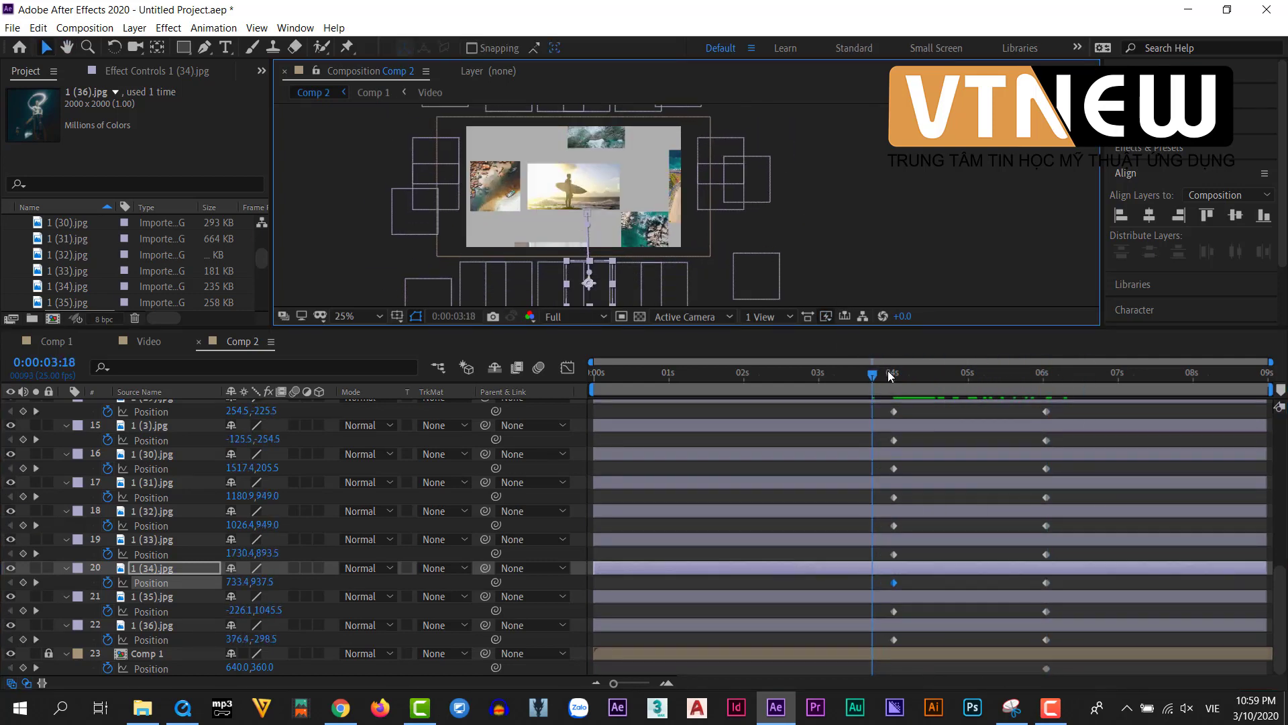
pyautogui.moveTo(873, 373); pyautogui.dragTo(1046, 405)
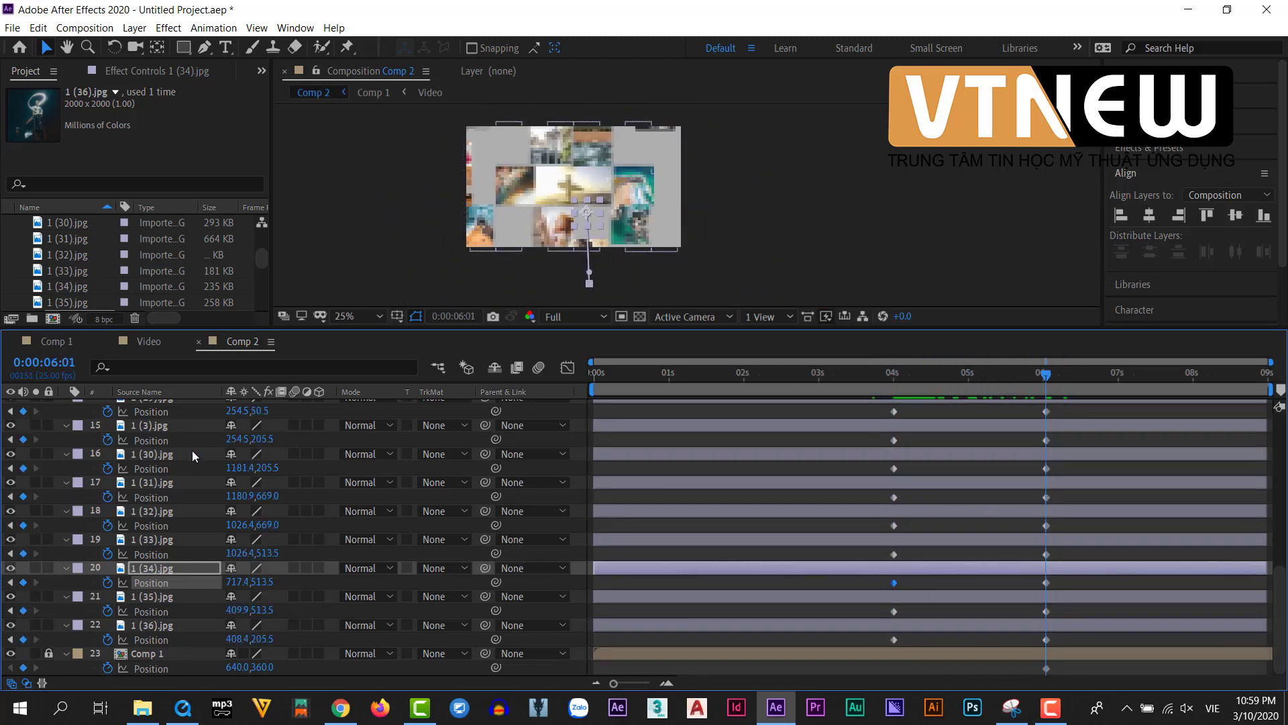
# Reveal every layer's keyframes and apply Easy Ease In to all 6-second keyframes.
pyautogui.hotkey('ctrl', 'a')
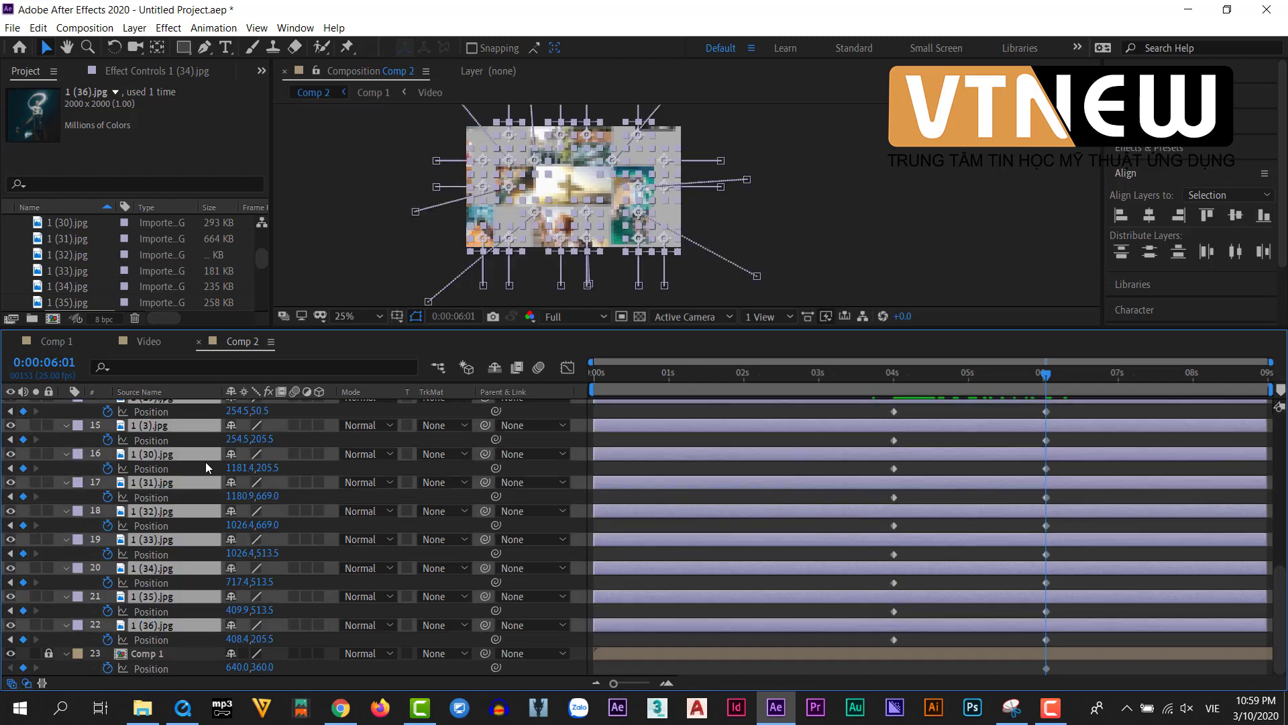
pyautogui.press('u')
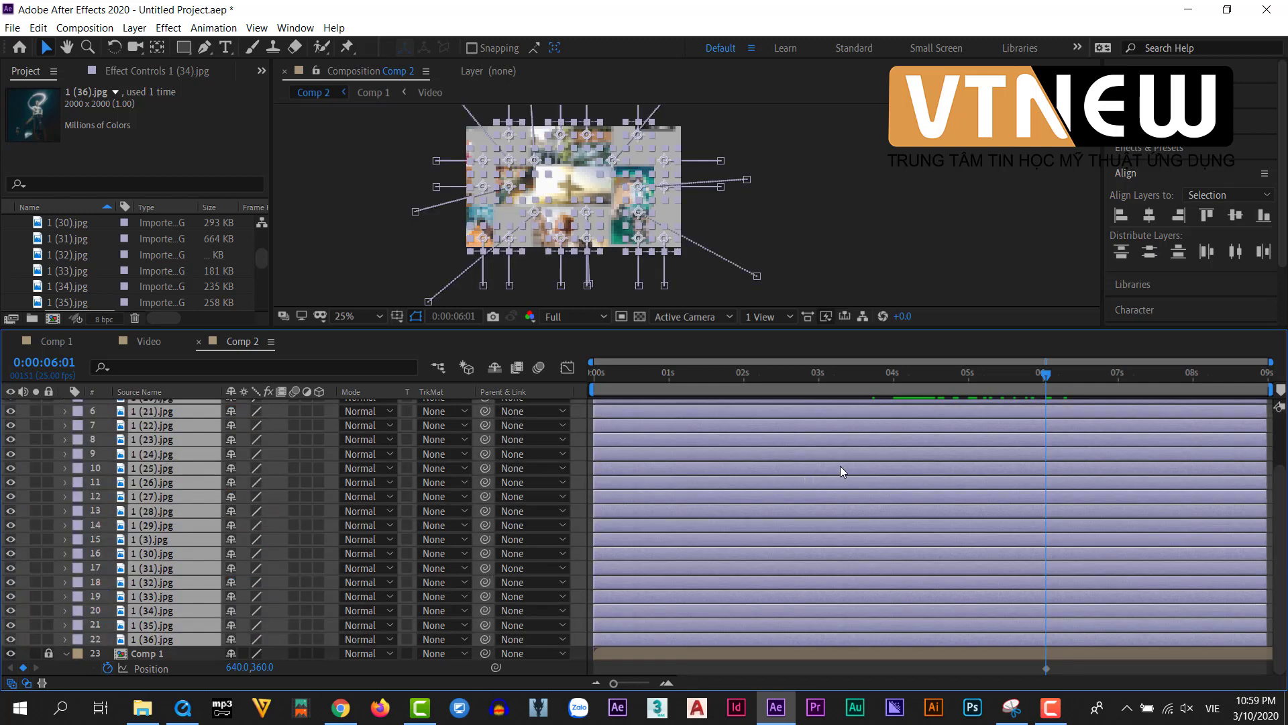
pyautogui.press('u')
pyautogui.scroll(2, 940, 459)
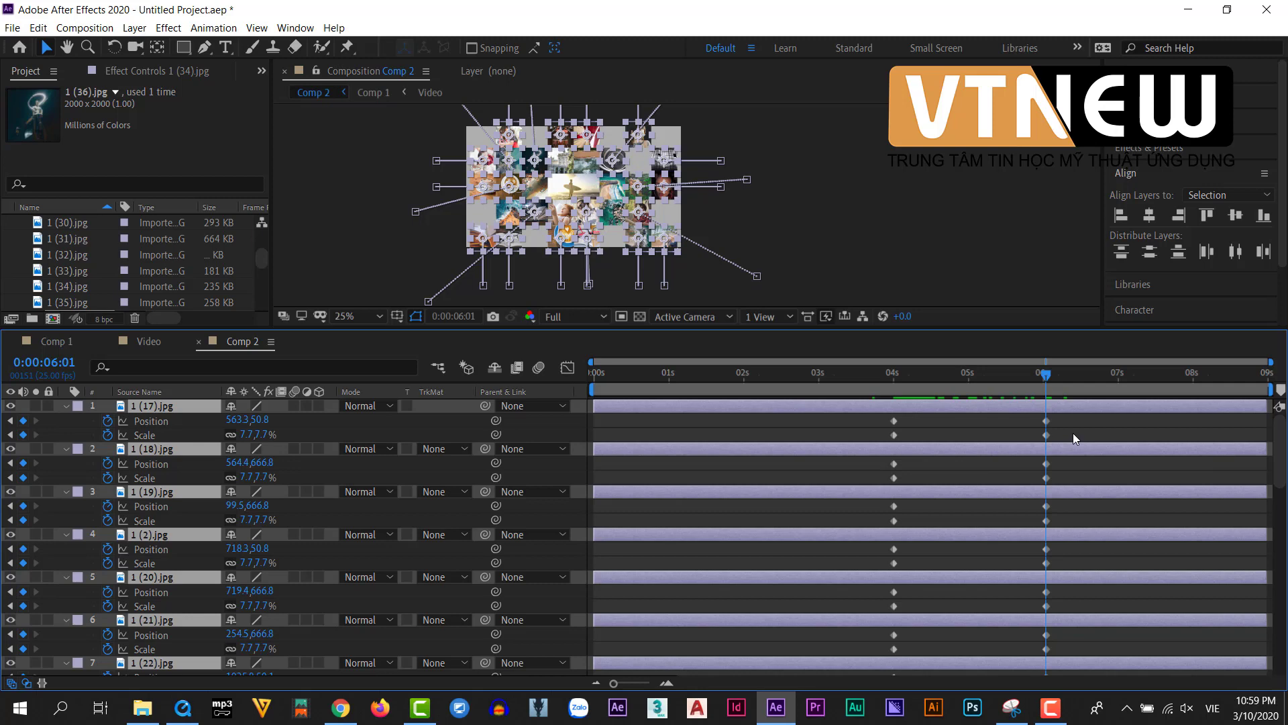
pyautogui.moveTo(1069, 420); pyautogui.dragTo(992, 676)
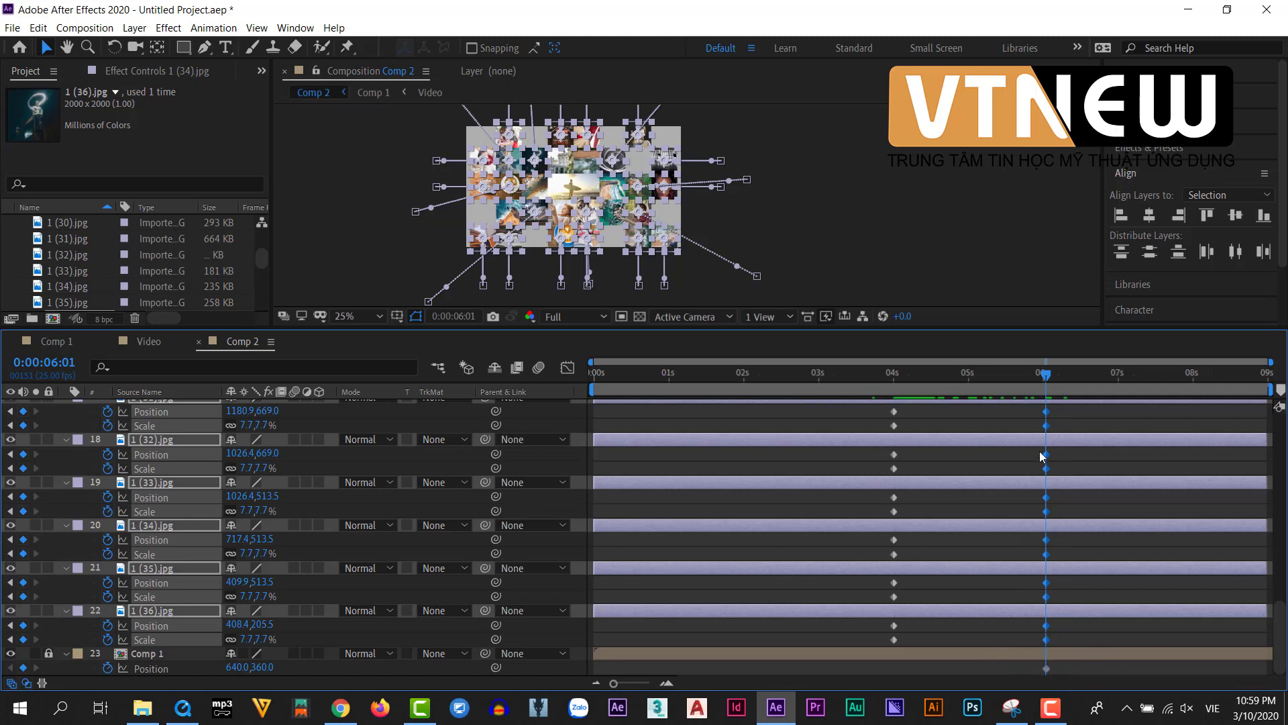
pyautogui.rightClick(1047, 667)
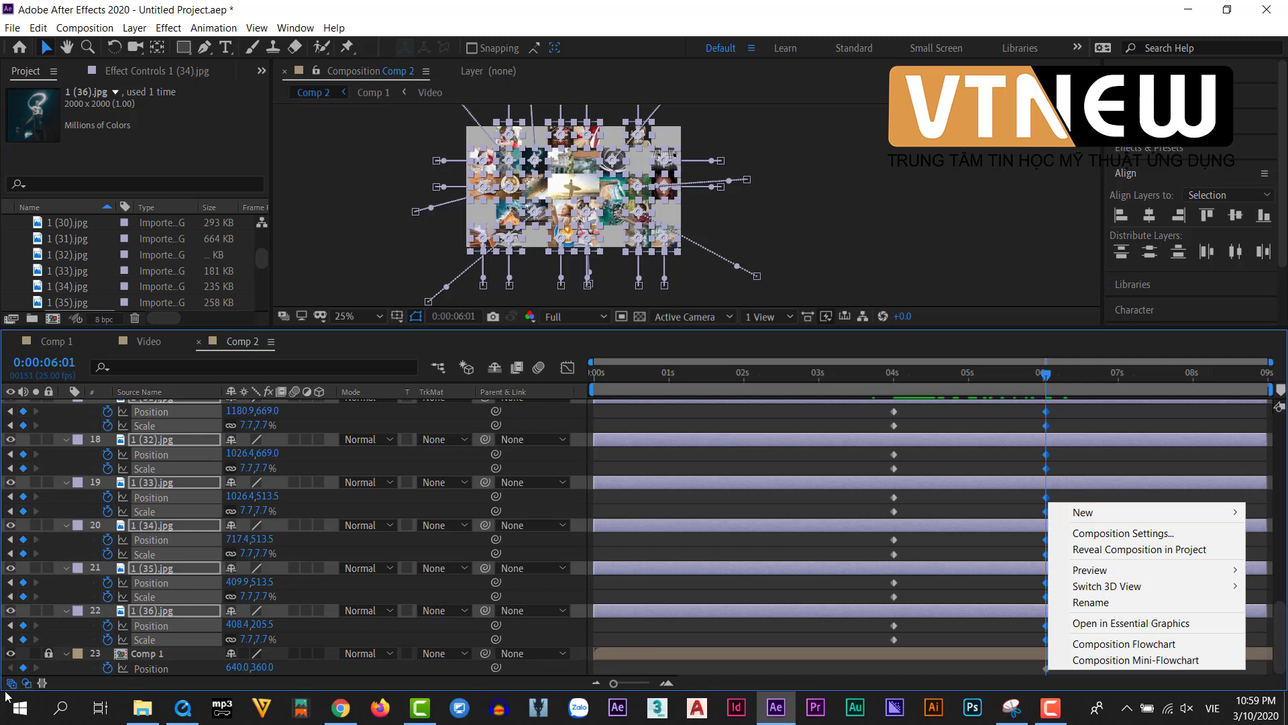
pyautogui.click(50, 658)
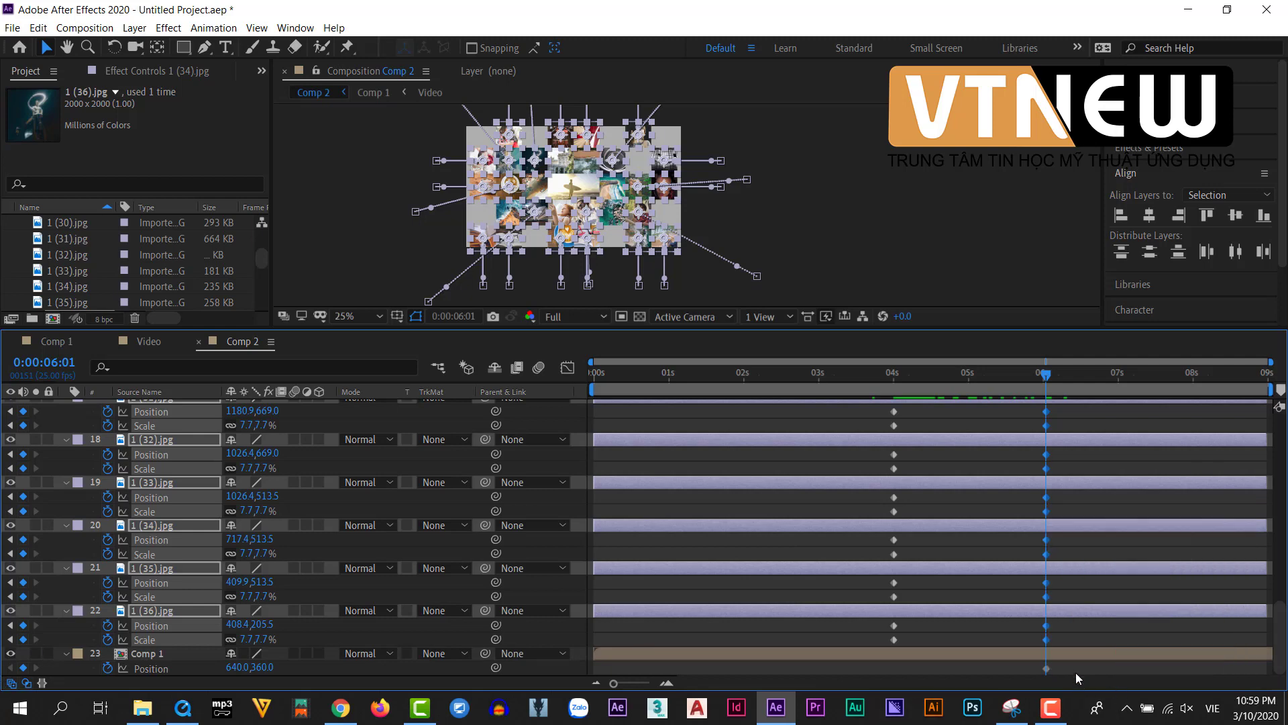
pyautogui.rightClick(1046, 669)
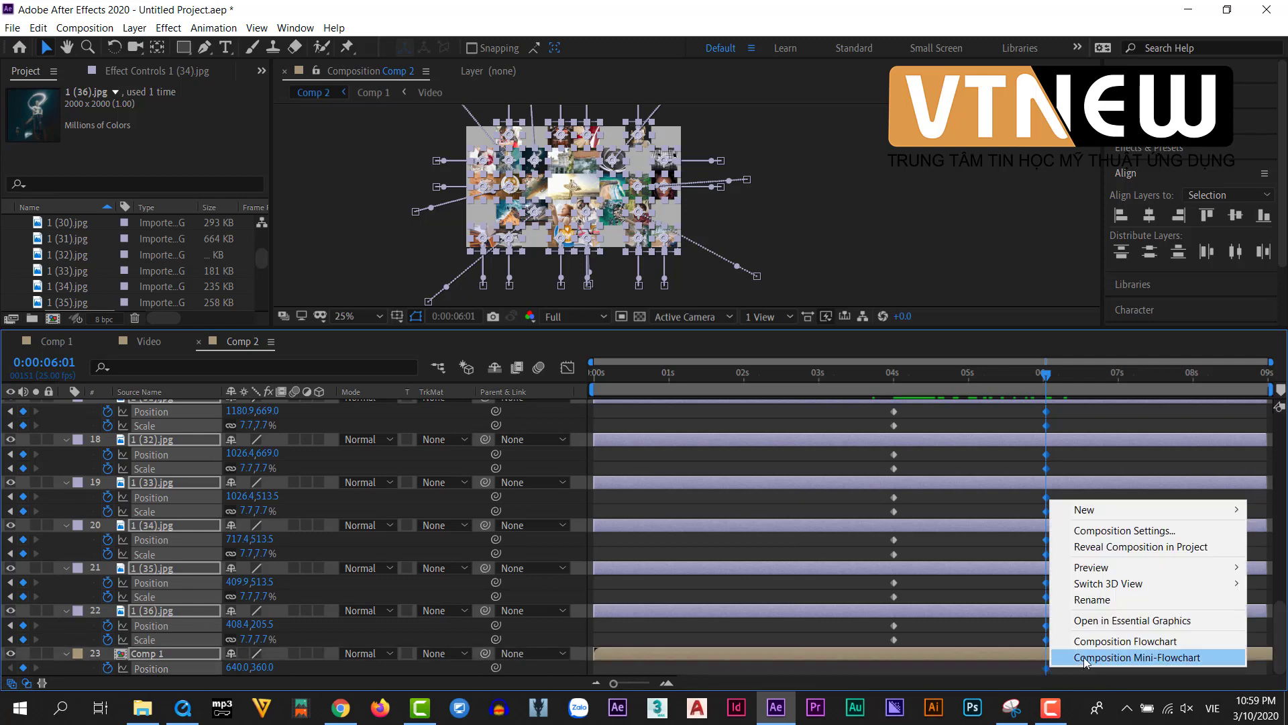
pyautogui.rightClick(1047, 668)
pyautogui.moveTo(1064, 660)
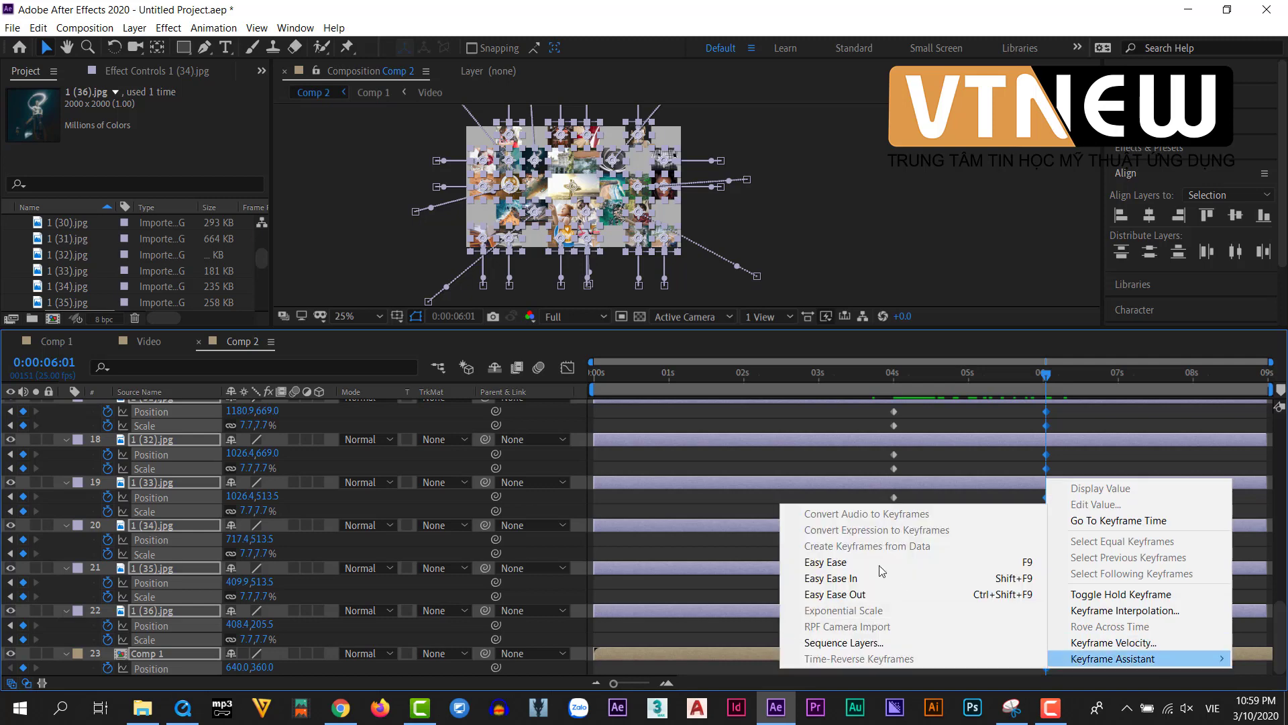
pyautogui.click(848, 579)
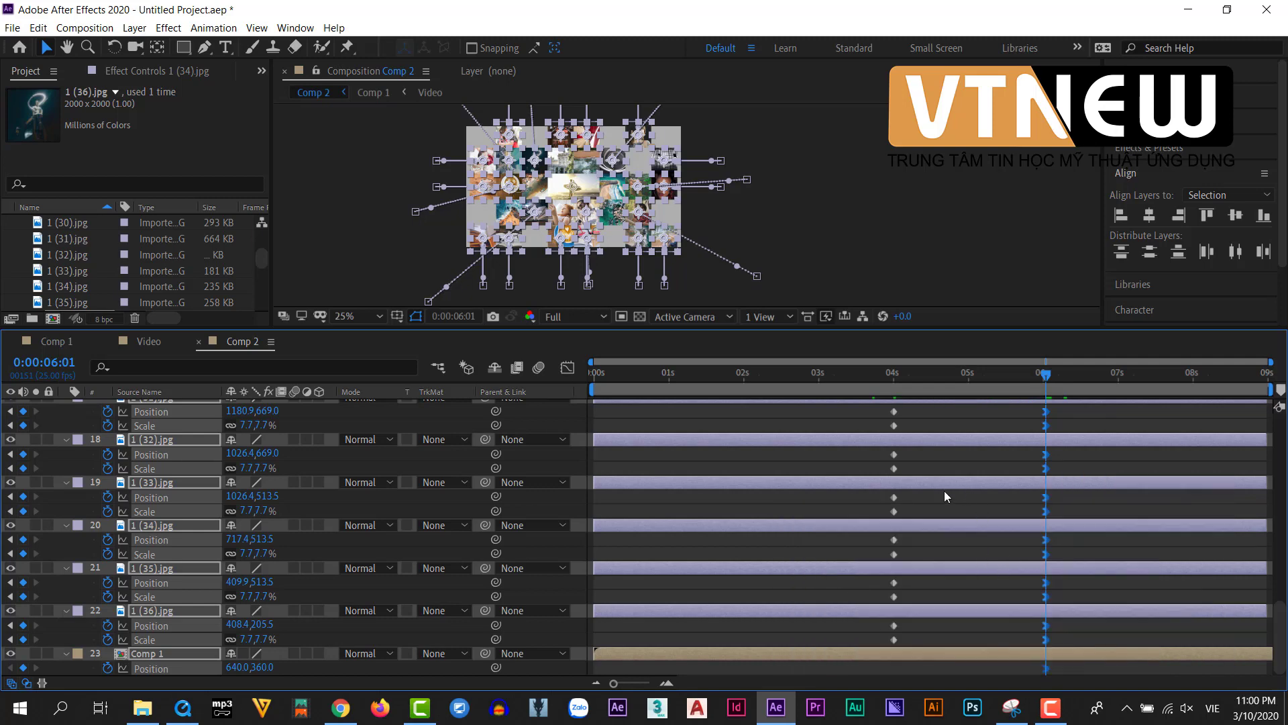
# Apply Easy Ease Out to all 4-second keyframes, then reselect the 6-second keyframes.
pyautogui.scroll(10, 937, 485)
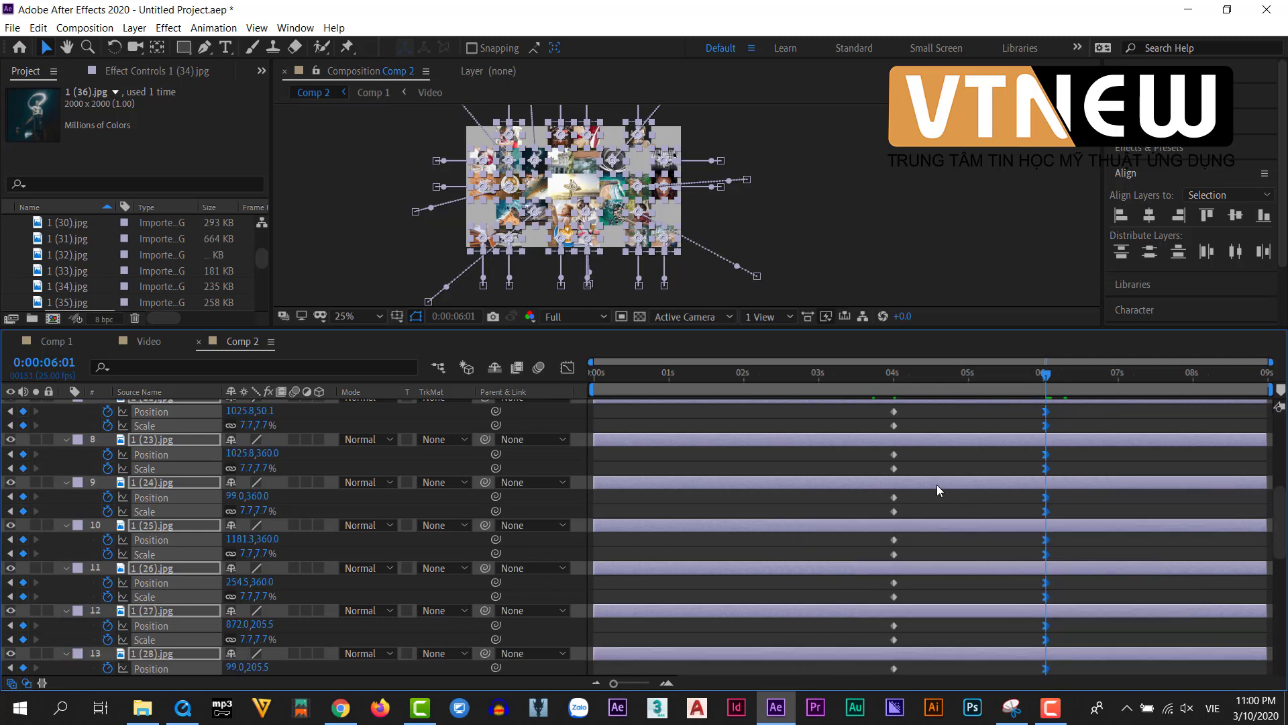
pyautogui.scroll(5, 938, 485)
pyautogui.moveTo(869, 422); pyautogui.dragTo(971, 674)
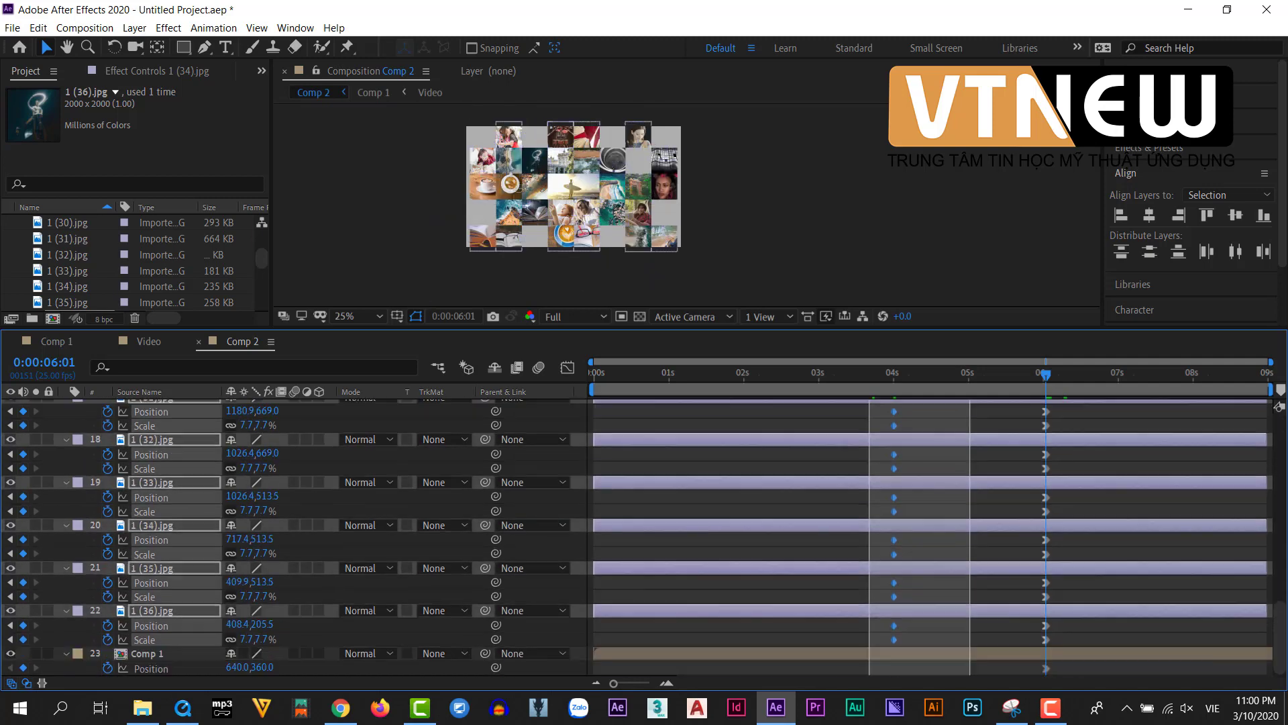
pyautogui.moveTo(947, 715); pyautogui.dragTo(896, 644)
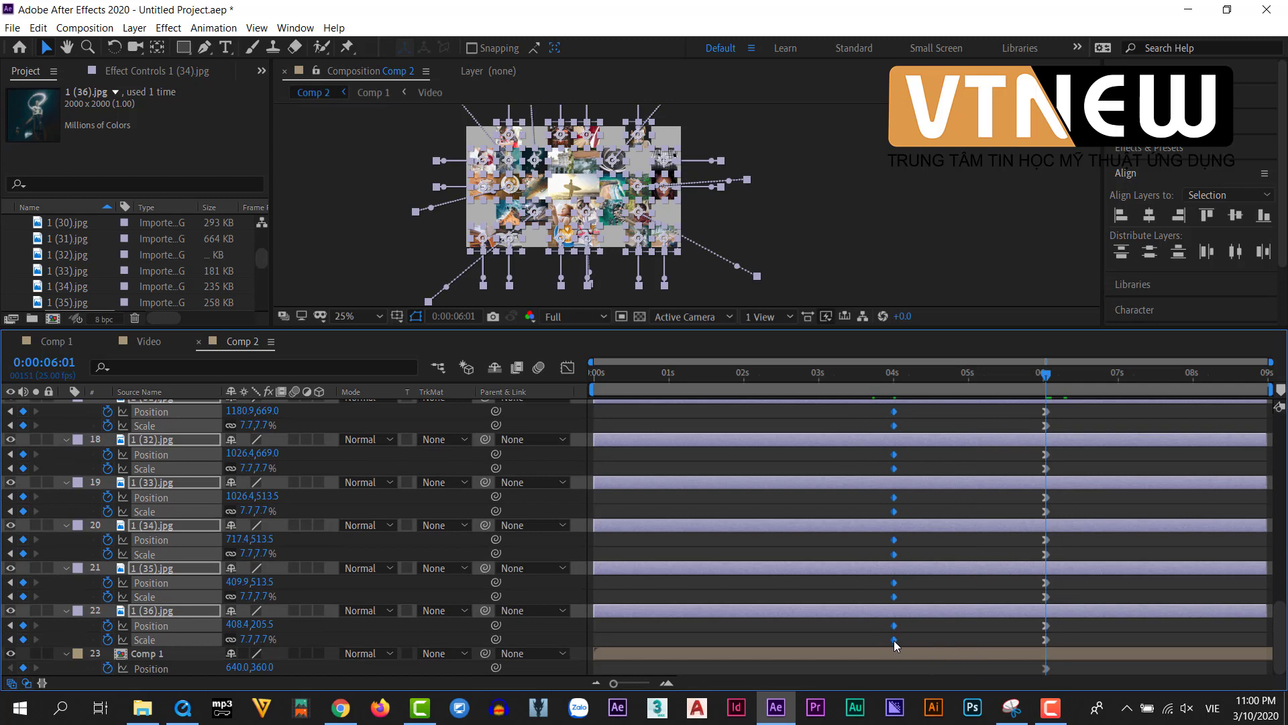
pyautogui.rightClick(896, 638)
pyautogui.moveTo(903, 629)
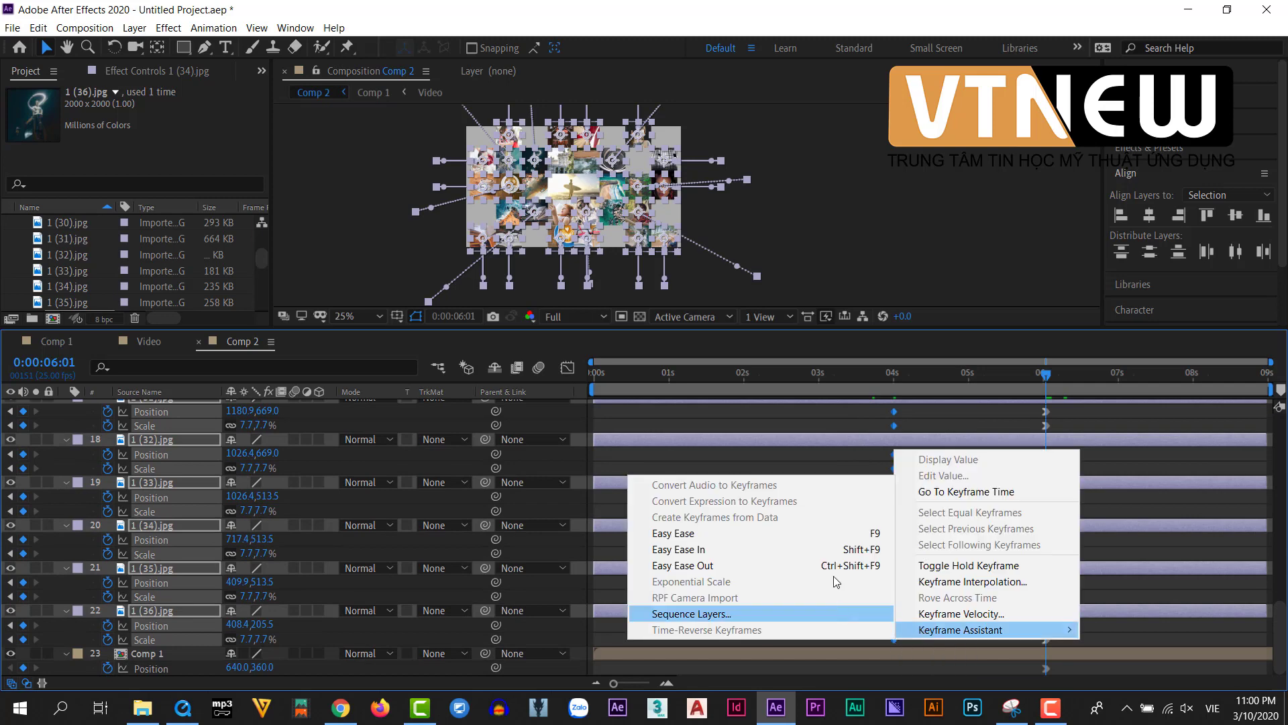
pyautogui.click(711, 563)
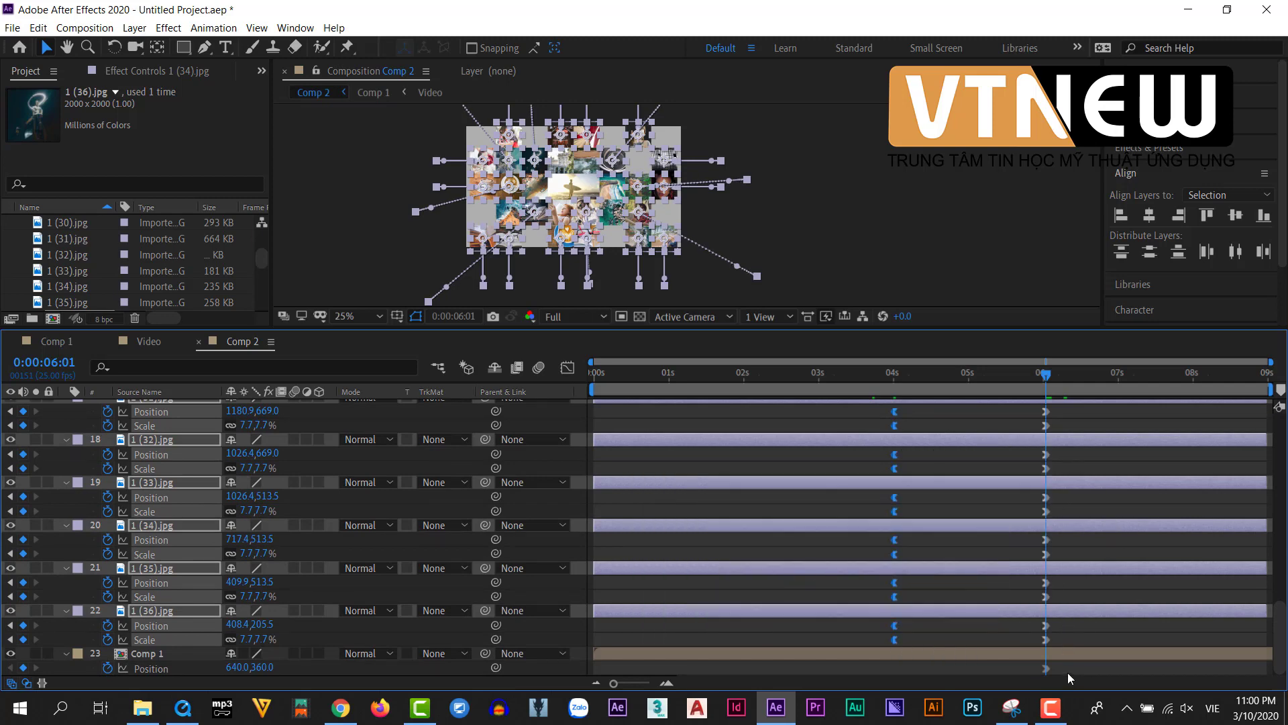
pyautogui.moveTo(1067, 672); pyautogui.dragTo(1016, 194)
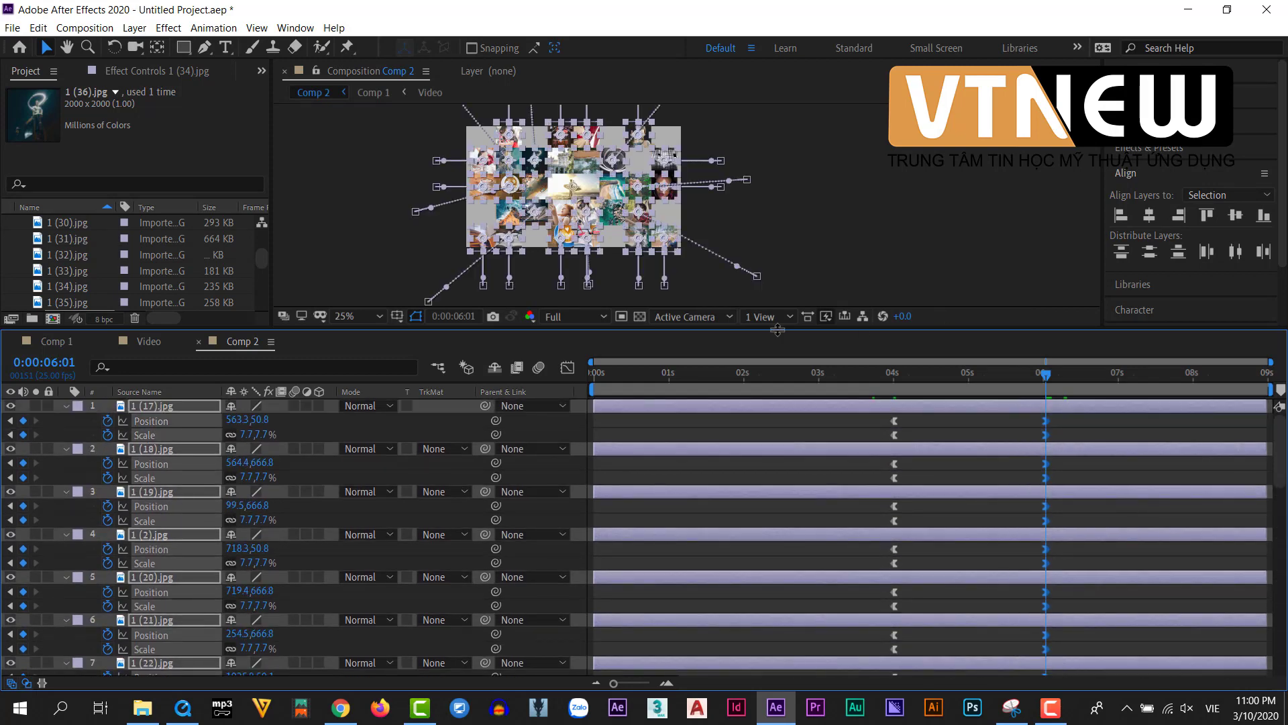
# In the Graph Editor, drag the 6s keyframes' influence handles left for a longer glide-in.
pyautogui.click(567, 367)
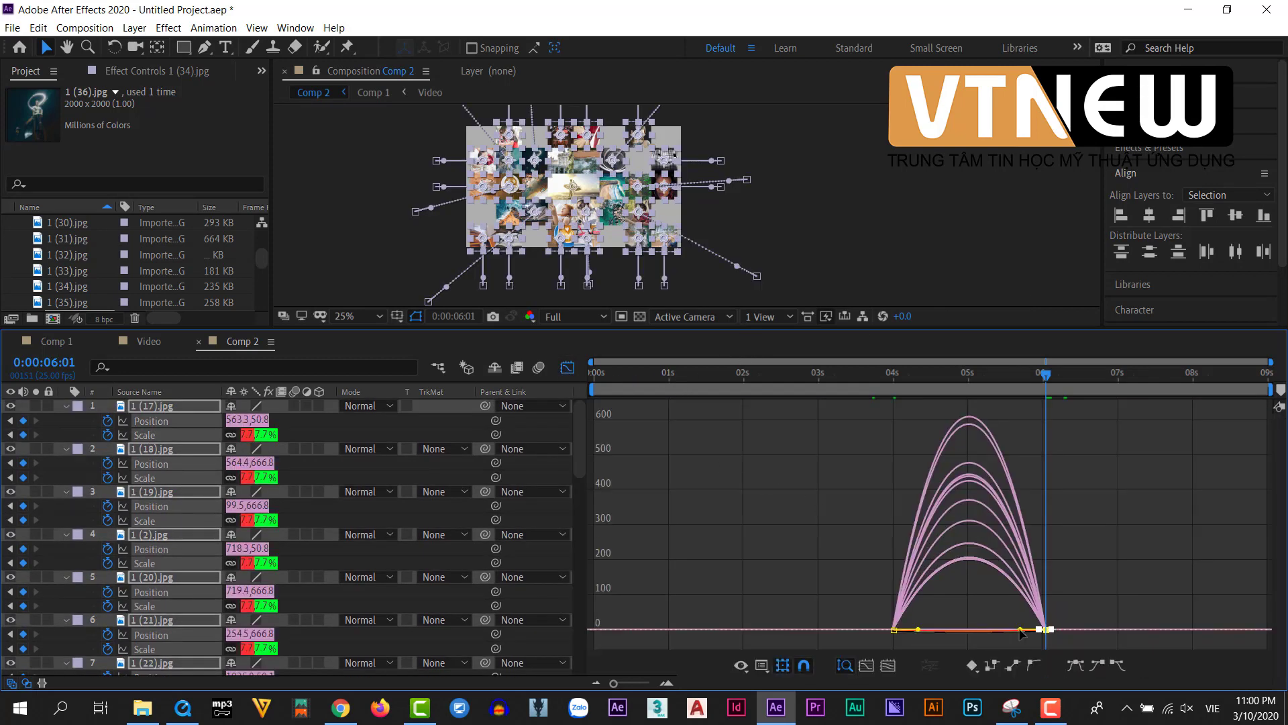
pyautogui.moveTo(1020, 631); pyautogui.dragTo(915, 626)
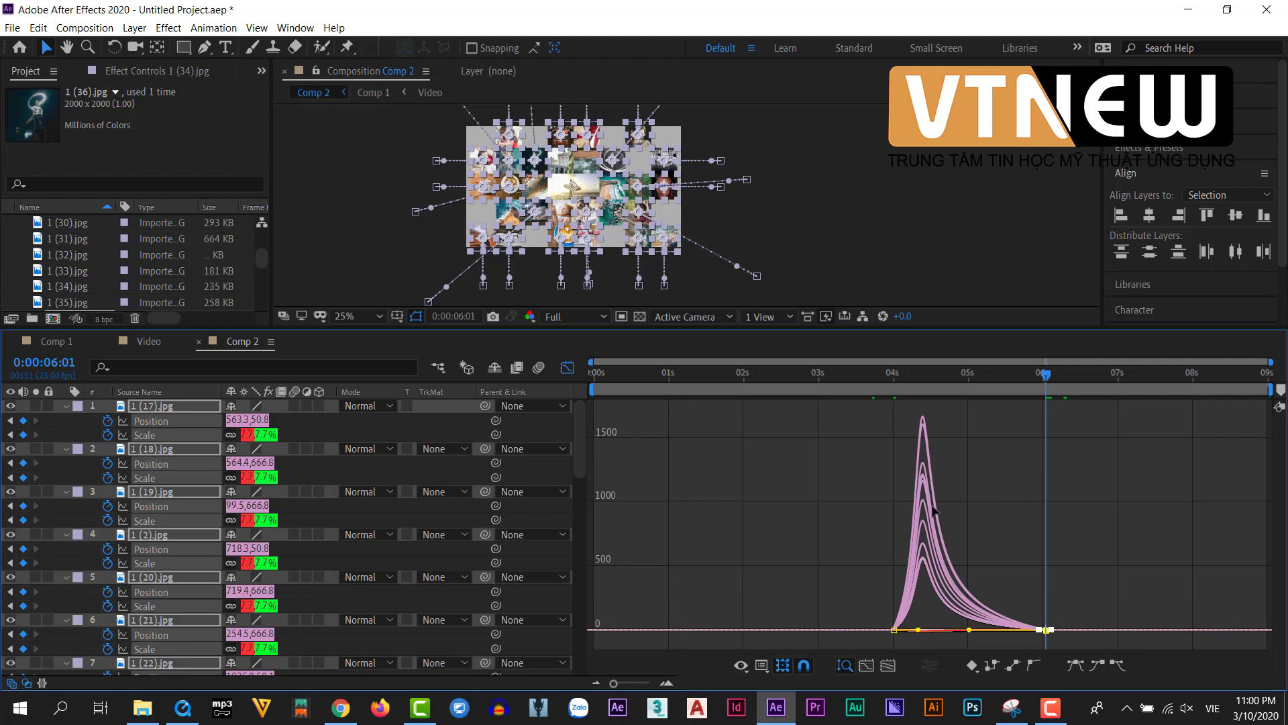
pyautogui.click(566, 371)
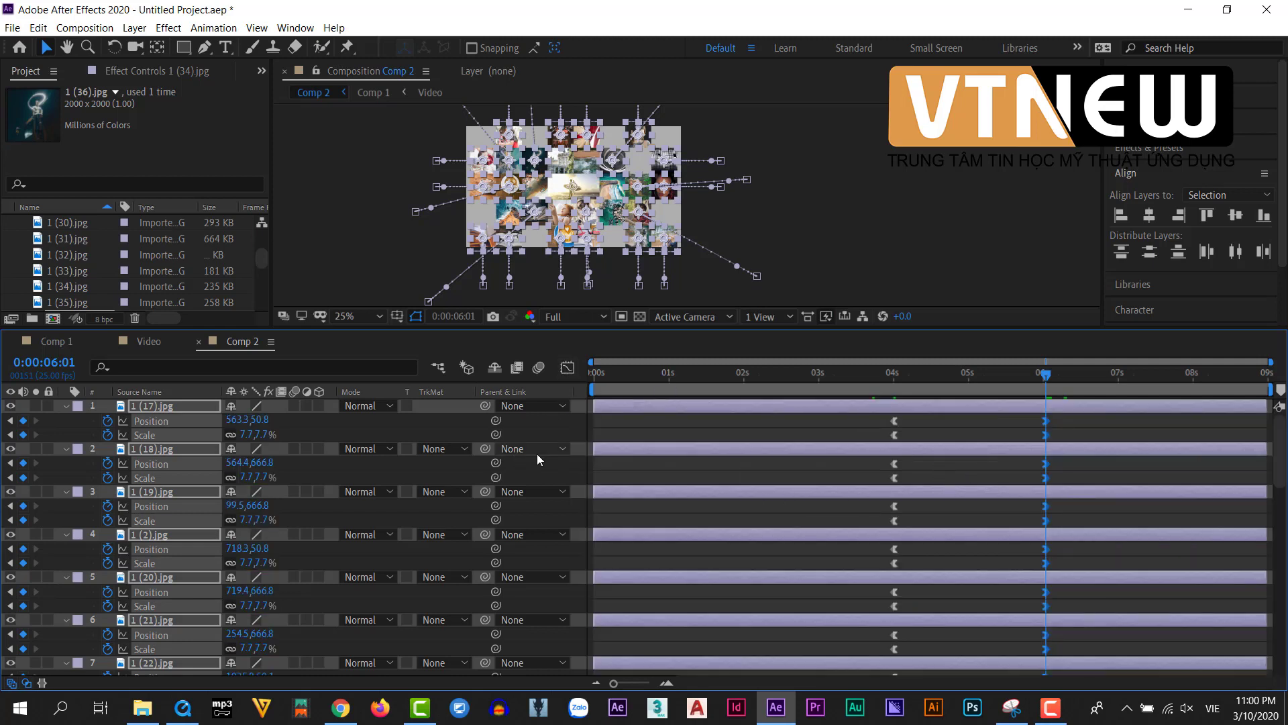
# Collapse and deselect layers, enlarge the preview to 50% and move the time to 4:06.
pyautogui.press('u')
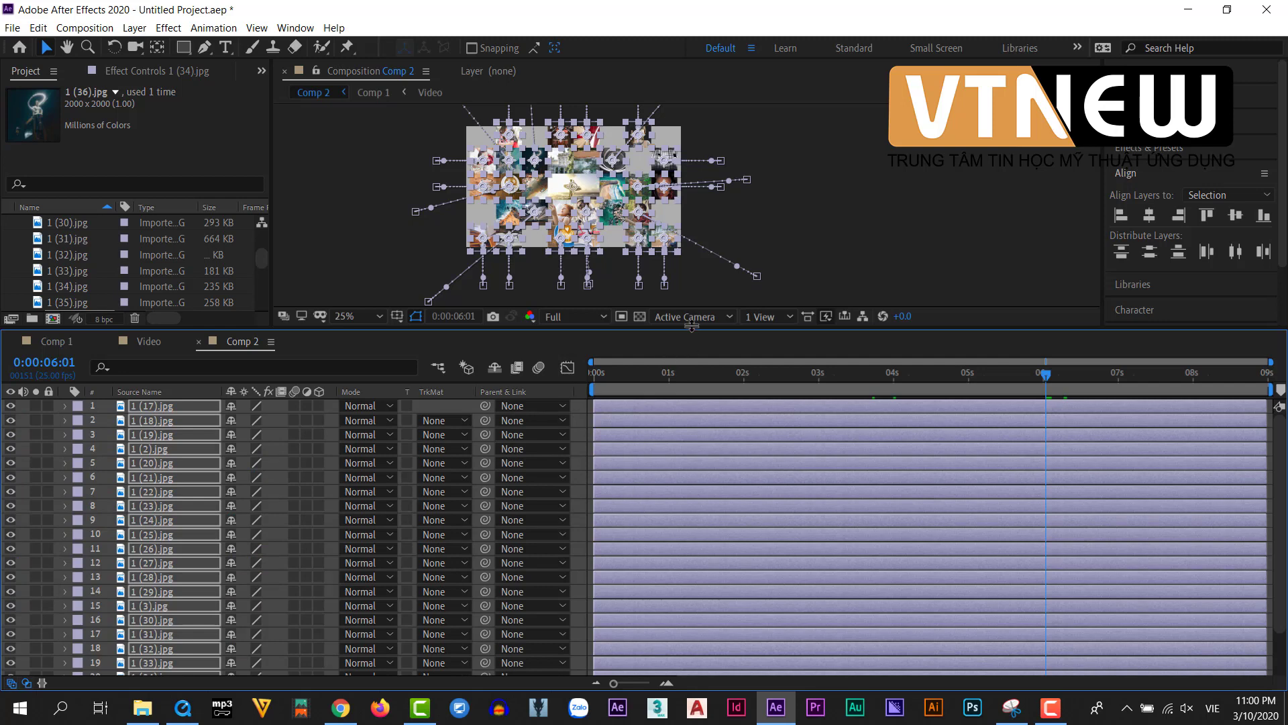
pyautogui.click(797, 230)
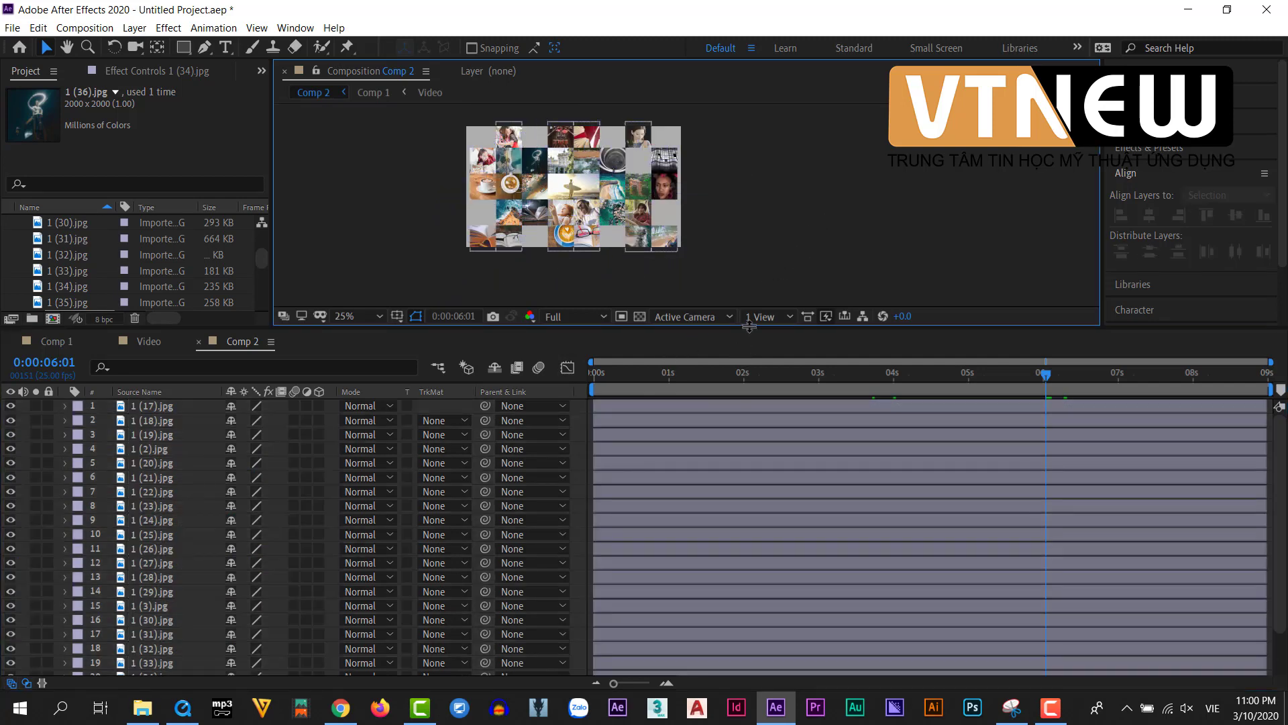
pyautogui.moveTo(749, 326); pyautogui.dragTo(755, 364)
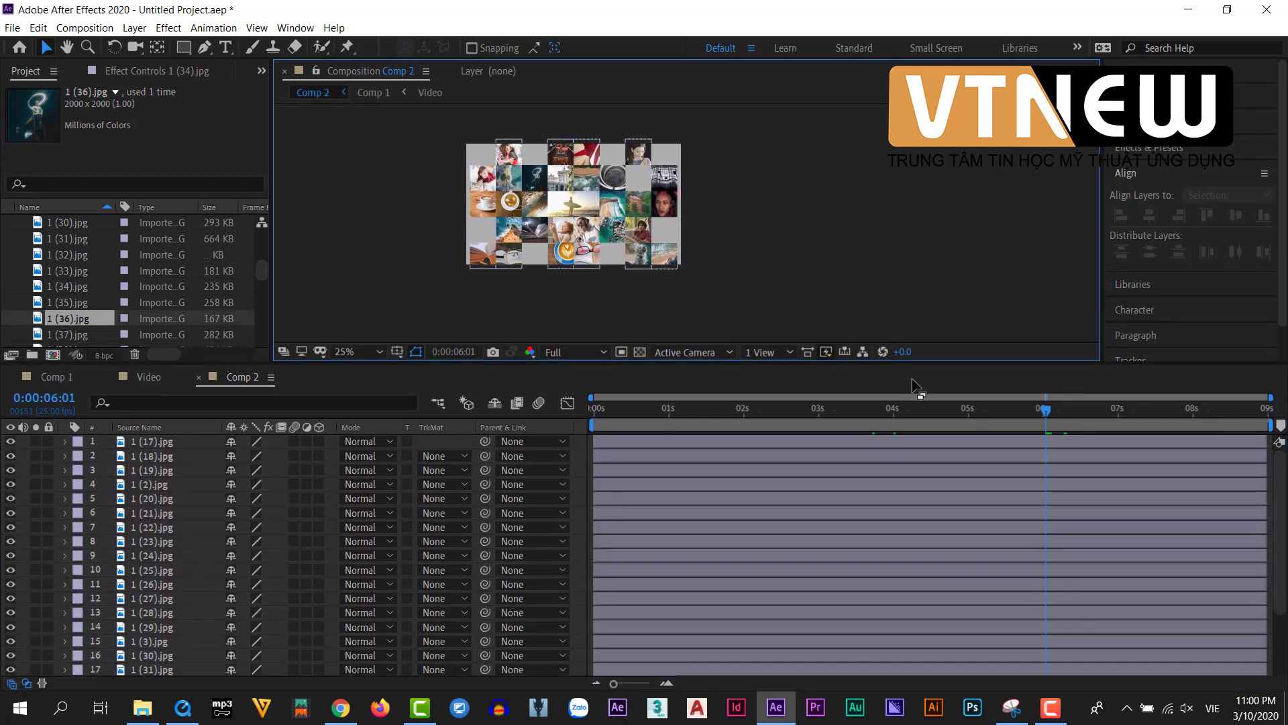
pyautogui.moveTo(1049, 414); pyautogui.dragTo(914, 429)
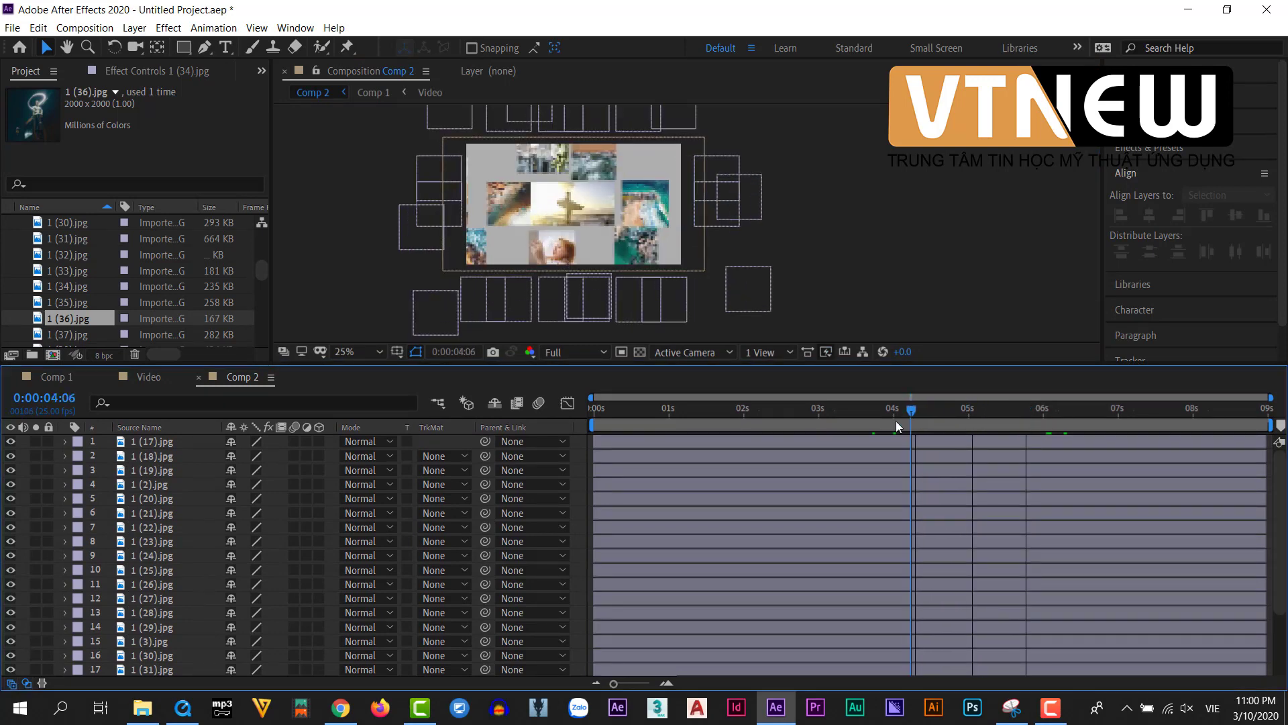
pyautogui.moveTo(742, 290); pyautogui.dragTo(838, 294)
pyautogui.scroll(2, 787, 223)
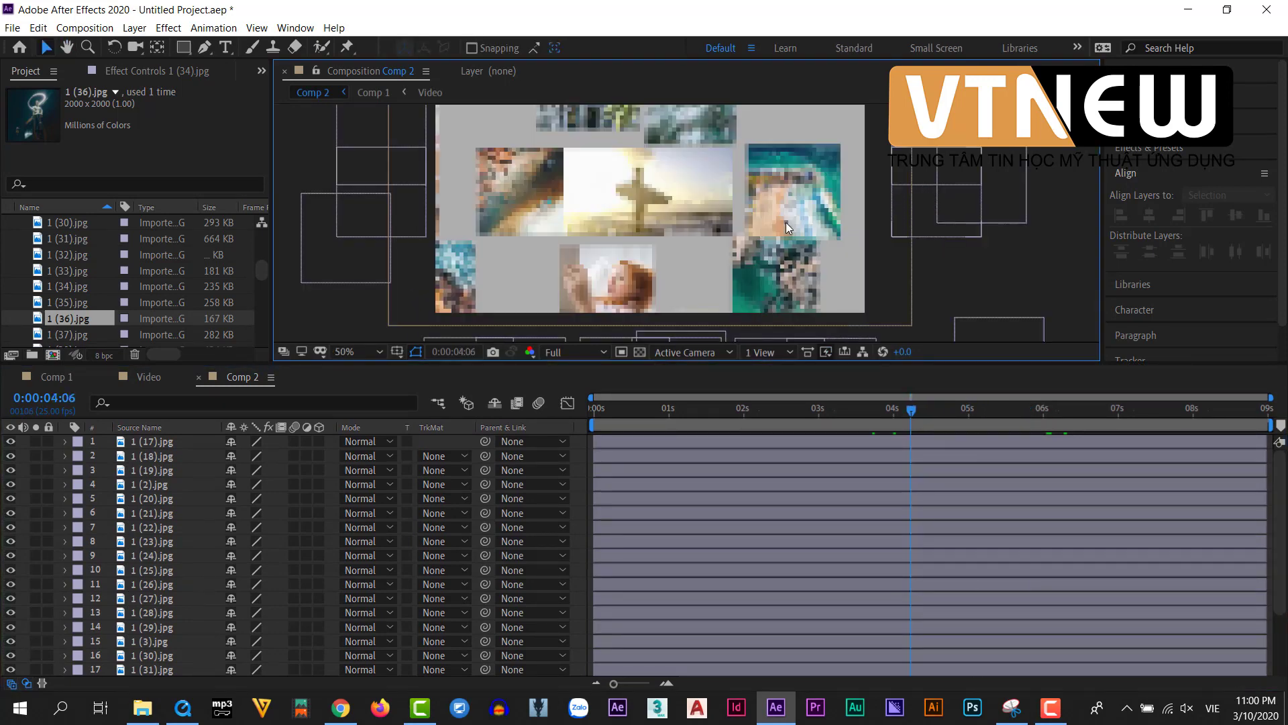
# Set preview resolution to Quarter, scrub 4:06 to 5:08, and reveal every layer's keyframes.
pyautogui.click(561, 353)
pyautogui.click(563, 453)
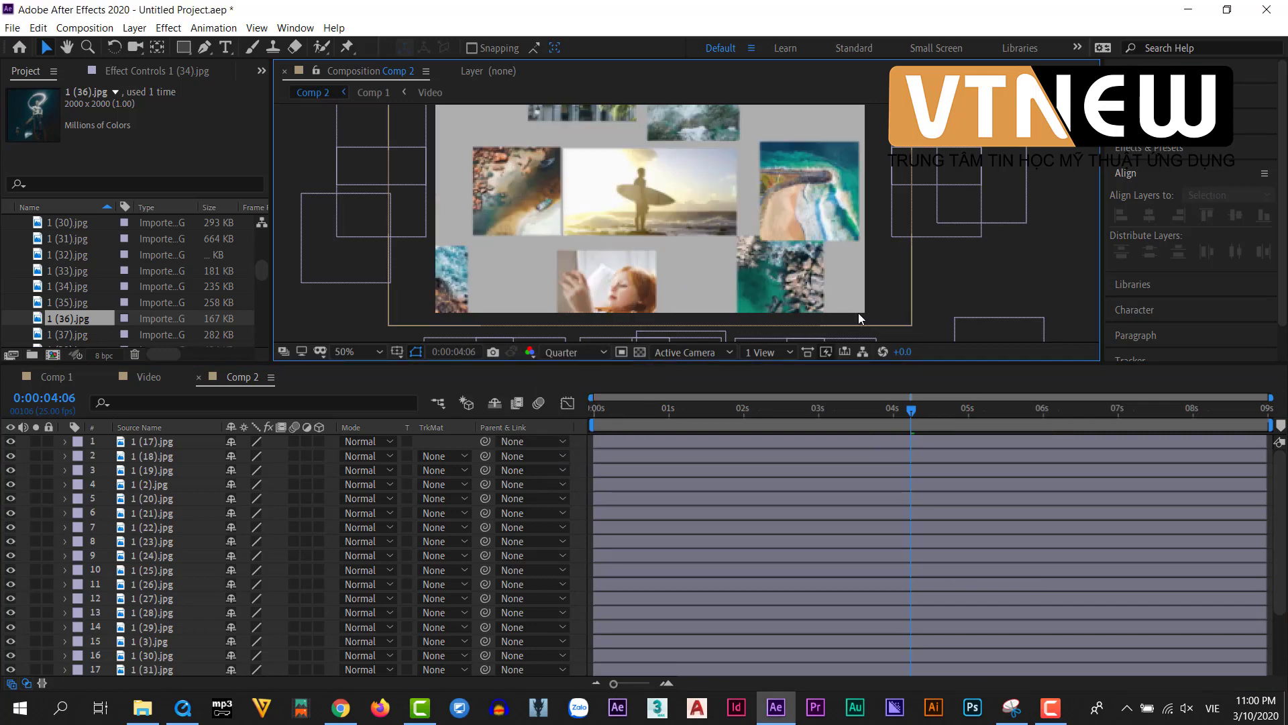
pyautogui.press('F2')
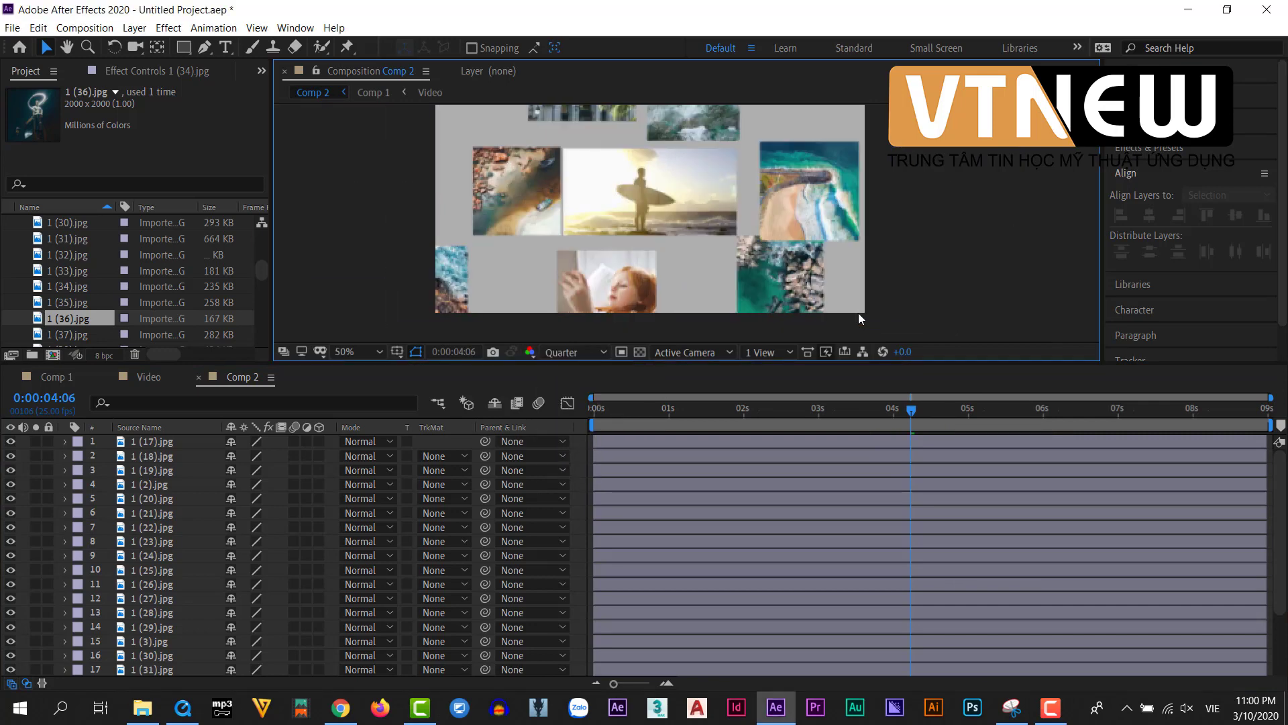
pyautogui.moveTo(985, 412); pyautogui.dragTo(1035, 415)
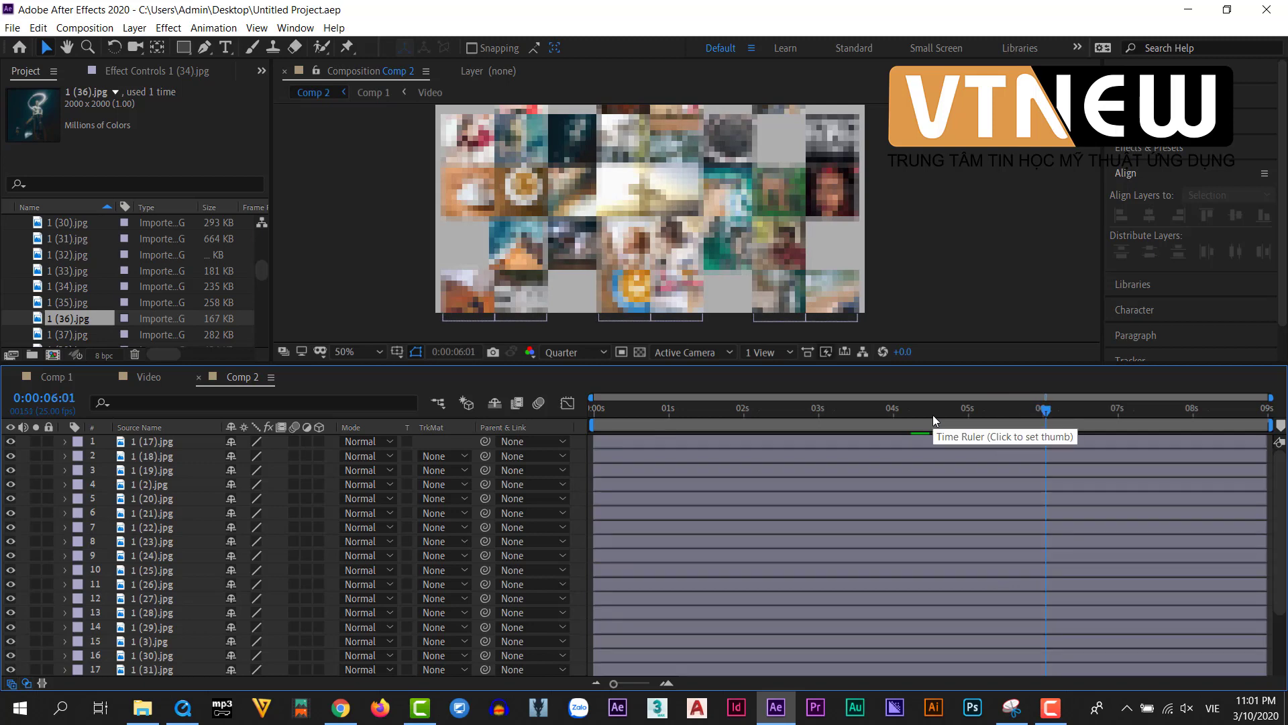
pyautogui.press('u')
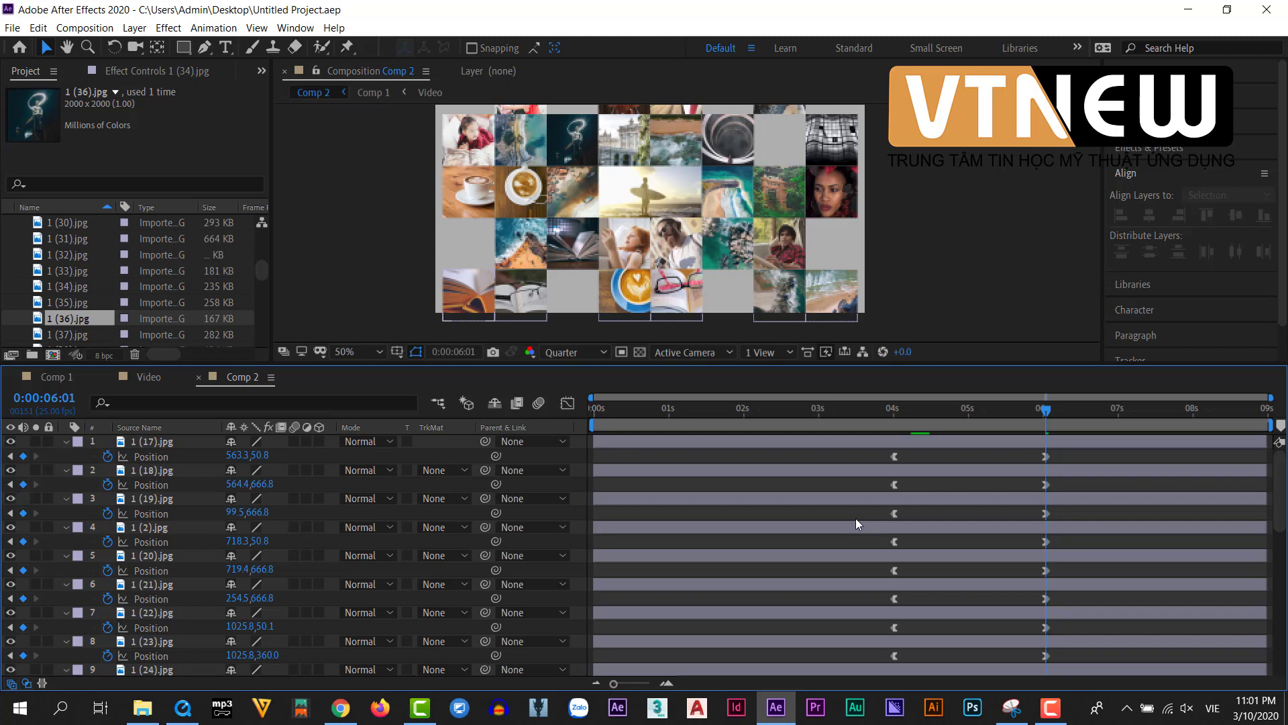
# Drag individual photo layer bars, starting with 1 (17).jpg, later to stagger their start times.
pyautogui.click(924, 438)
pyautogui.moveTo(916, 439); pyautogui.dragTo(977, 470)
pyautogui.moveTo(872, 499); pyautogui.dragTo(944, 499)
pyautogui.moveTo(426, 333); pyautogui.dragTo(872, 318)
pyautogui.moveTo(953, 496); pyautogui.dragTo(1034, 498)
pyautogui.moveTo(671, 201); pyautogui.dragTo(679, 287)
pyautogui.moveTo(476, 124); pyautogui.dragTo(839, 141)
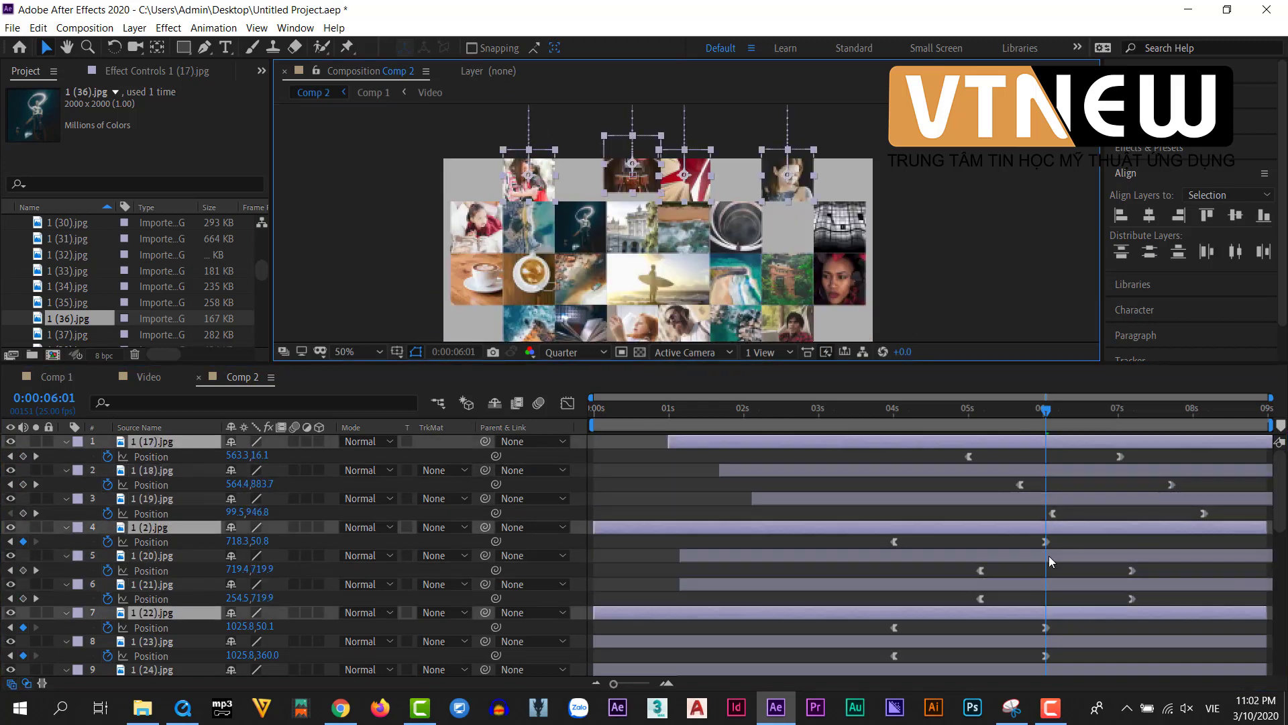
pyautogui.moveTo(1047, 527); pyautogui.dragTo(1146, 527)
pyautogui.moveTo(985, 365); pyautogui.dragTo(985, 184)
pyautogui.moveTo(892, 460); pyautogui.dragTo(941, 460)
pyautogui.moveTo(872, 488); pyautogui.dragTo(945, 488)
pyautogui.moveTo(888, 518); pyautogui.dragTo(926, 545)
pyautogui.scroll(-4, 924, 560)
pyautogui.moveTo(922, 590); pyautogui.dragTo(953, 589)
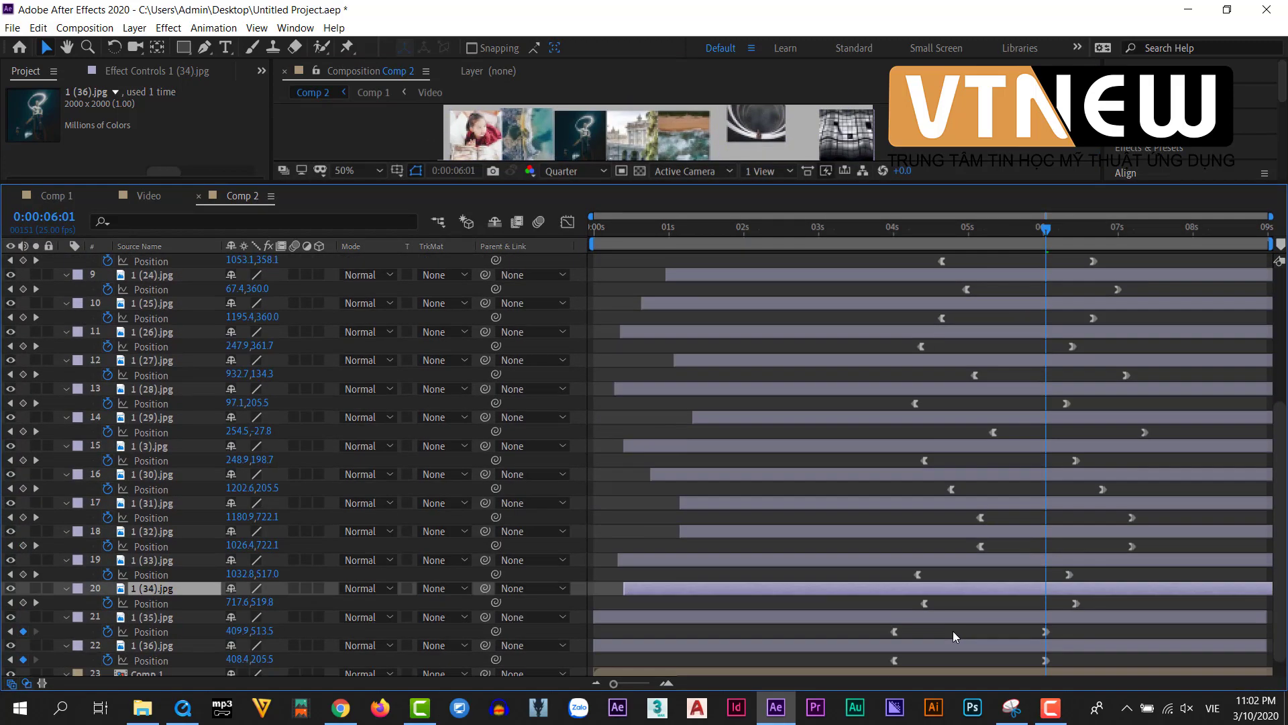
pyautogui.scroll(15, 1069, 410)
# Select layers 1 (17), 1 (19) and 1 (20).jpg and preview the staggered animation to 3:13.
pyautogui.click(1040, 368)
pyautogui.click(1040, 260)
pyautogui.click(1040, 317)
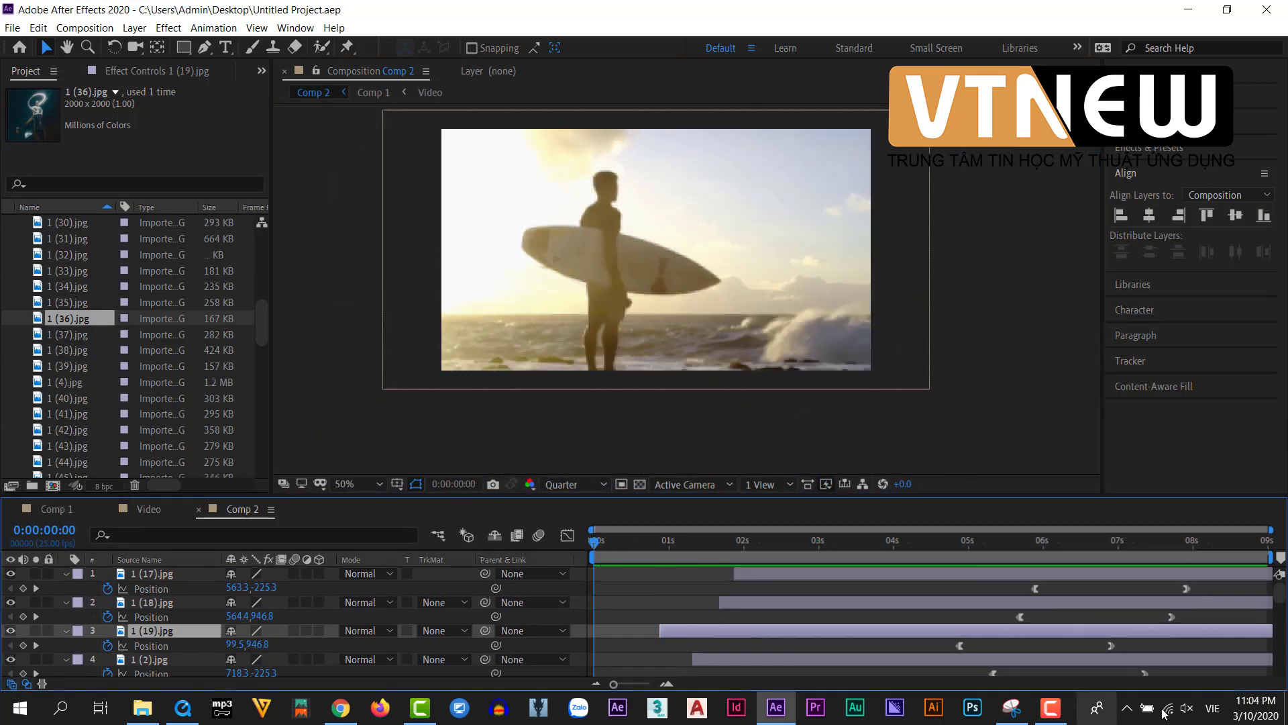
pyautogui.press('space')
pyautogui.press('space')
pyautogui.press('space')
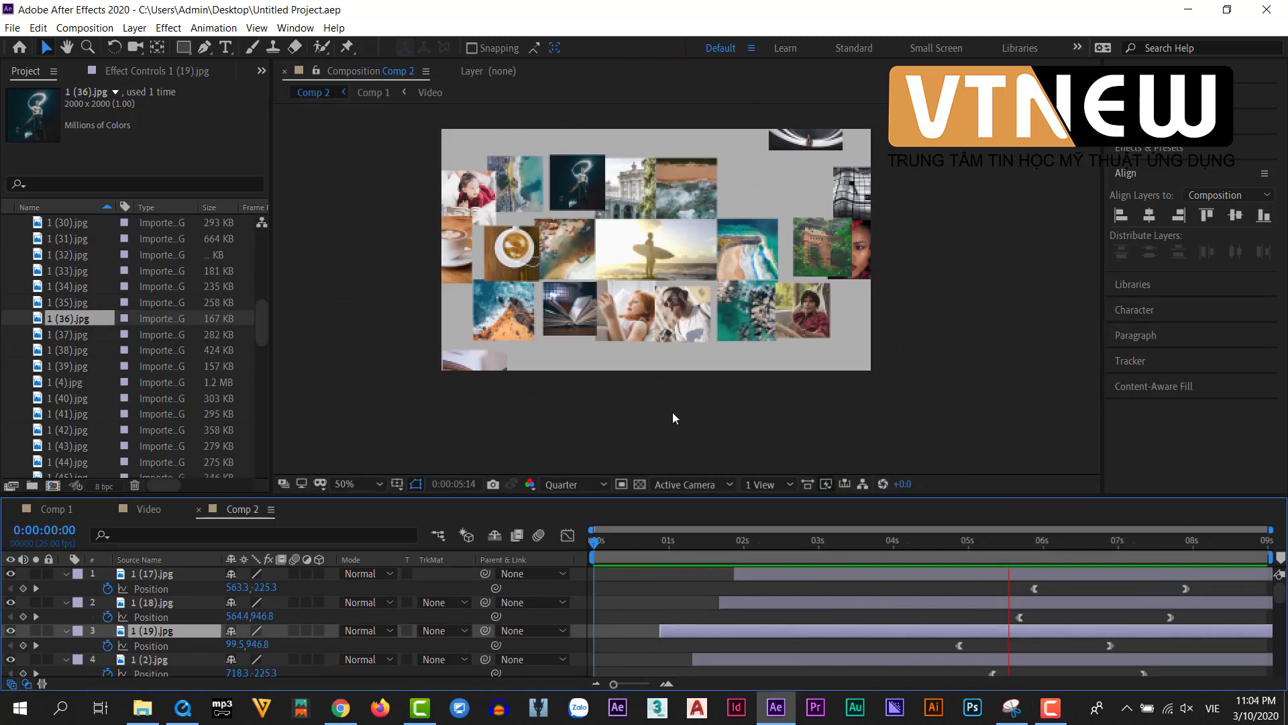
pyautogui.moveTo(594, 542); pyautogui.dragTo(968, 550)
# Shift all layers about 1 second later and scrub to 6:23 to review timing.
pyautogui.hotkey('ctrl', 'a')
pyautogui.scroll(-10, 953, 617)
pyautogui.moveTo(887, 652); pyautogui.dragTo(956, 652)
pyautogui.moveTo(968, 543); pyautogui.dragTo(1024, 545)
pyautogui.moveTo(940, 654); pyautogui.dragTo(1012, 654)
pyautogui.moveTo(1020, 545); pyautogui.dragTo(1112, 548)
pyautogui.moveTo(1036, 653); pyautogui.dragTo(1123, 654)
pyautogui.moveTo(1112, 543); pyautogui.dragTo(895, 549)
# Move Comp 1 back to start at 0s and scrub to 3:23.
pyautogui.click(965, 654)
pyautogui.moveTo(964, 653); pyautogui.dragTo(739, 654)
pyautogui.moveTo(894, 543); pyautogui.dragTo(962, 581)
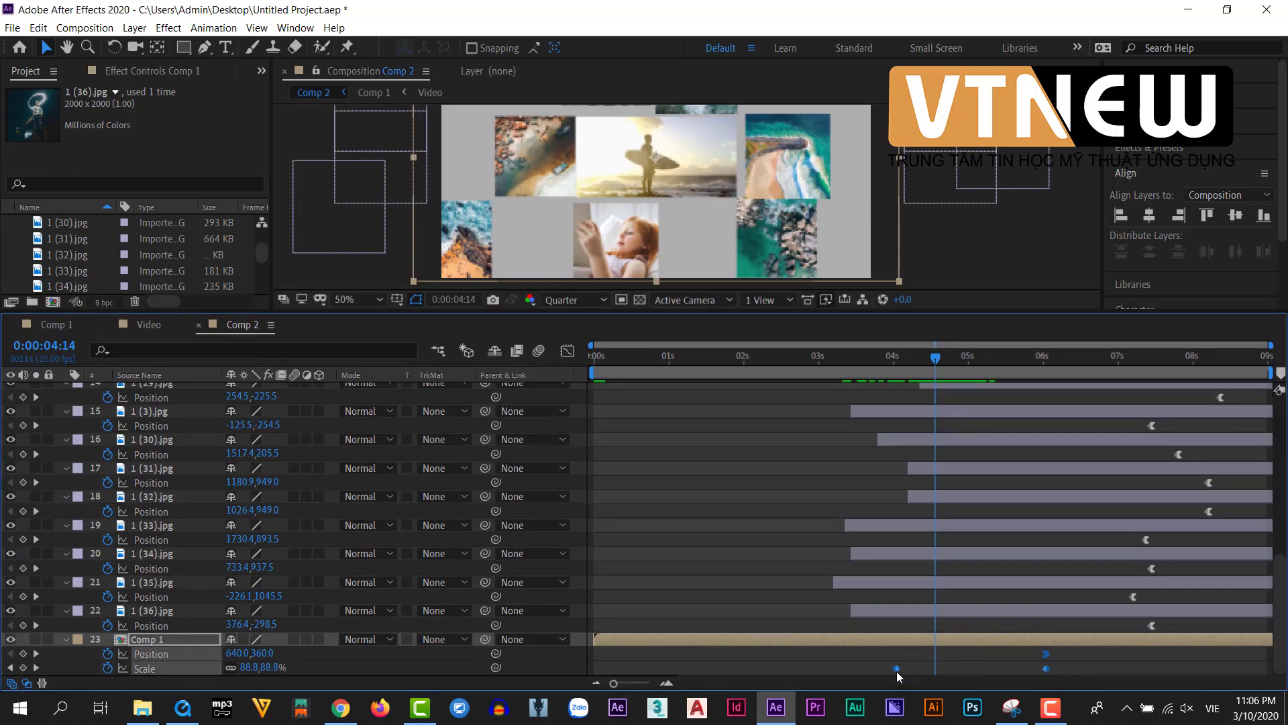
pyautogui.moveTo(939, 367); pyautogui.dragTo(1087, 396)
# Reselect photo layers 1–22 and nudge layers 14–22 slightly earlier, checking at 5:17.
pyautogui.click(1073, 611)
pyautogui.scroll(10, 1071, 571)
pyautogui.keyDown('shift'); pyautogui.click(1067, 388); pyautogui.keyUp('shift')
pyautogui.scroll(-10, 1054, 517)
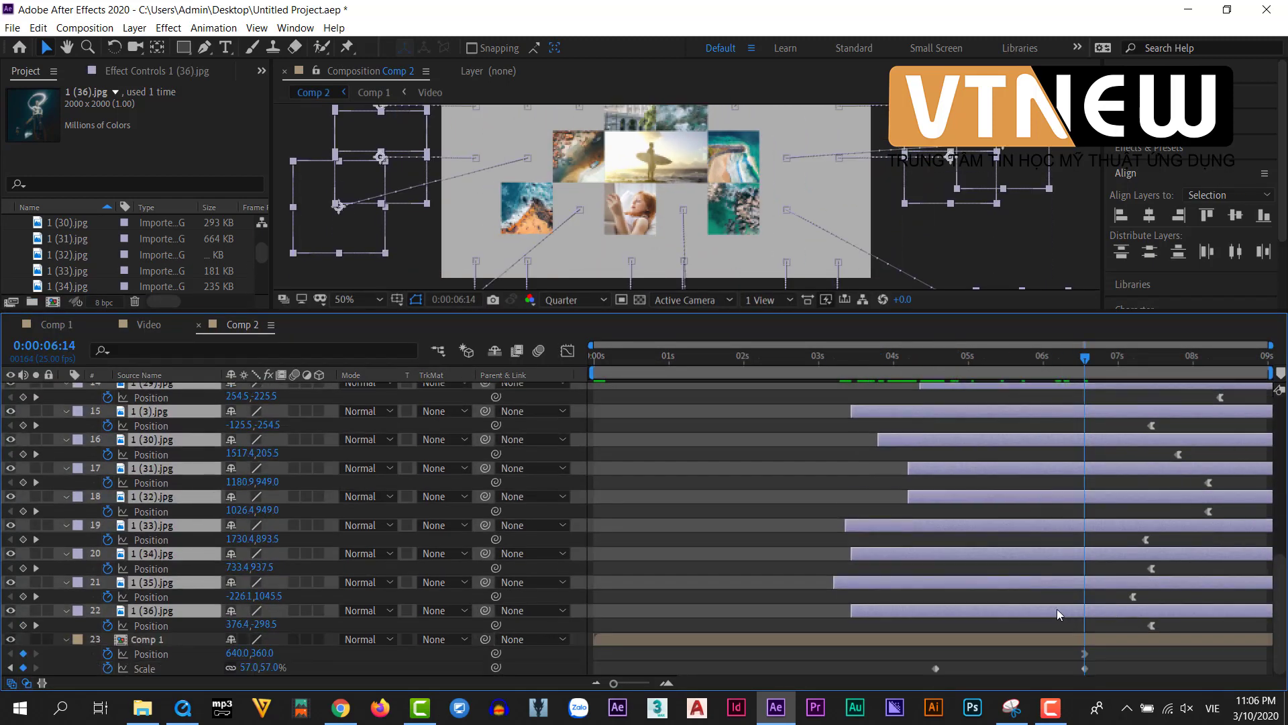
pyautogui.moveTo(1074, 610); pyautogui.dragTo(981, 609)
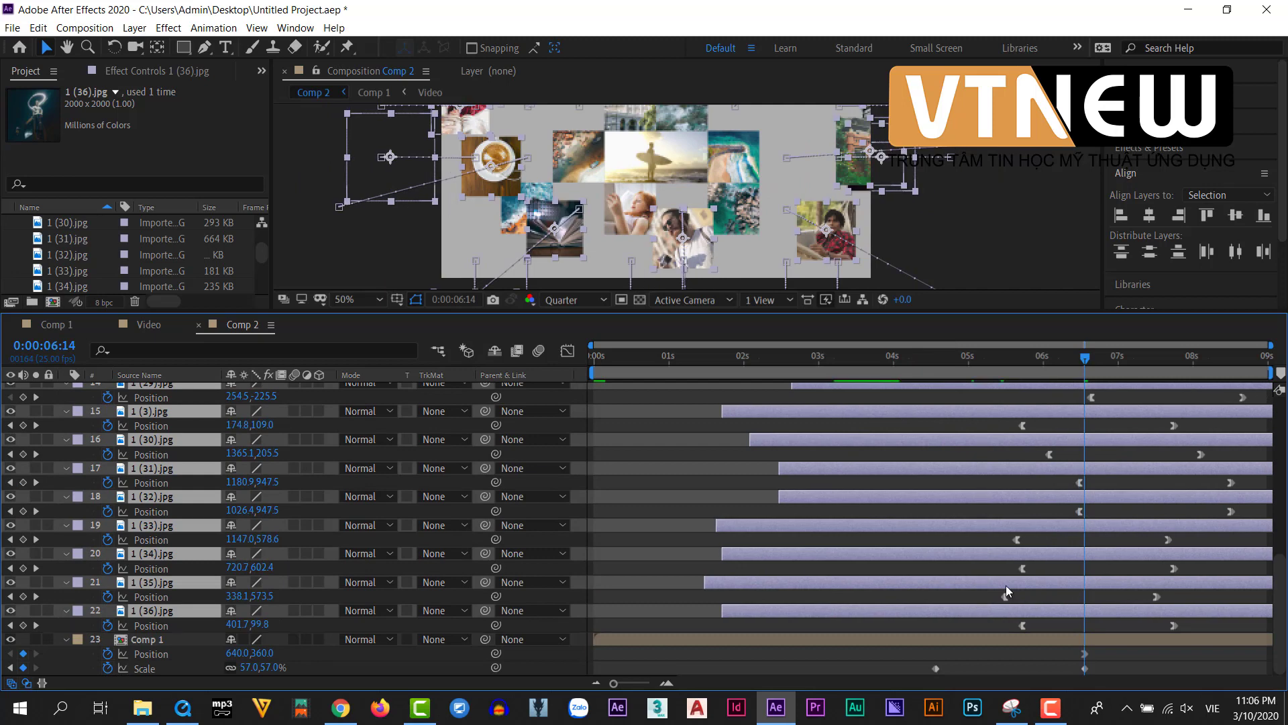
pyautogui.moveTo(1090, 363); pyautogui.dragTo(1010, 412)
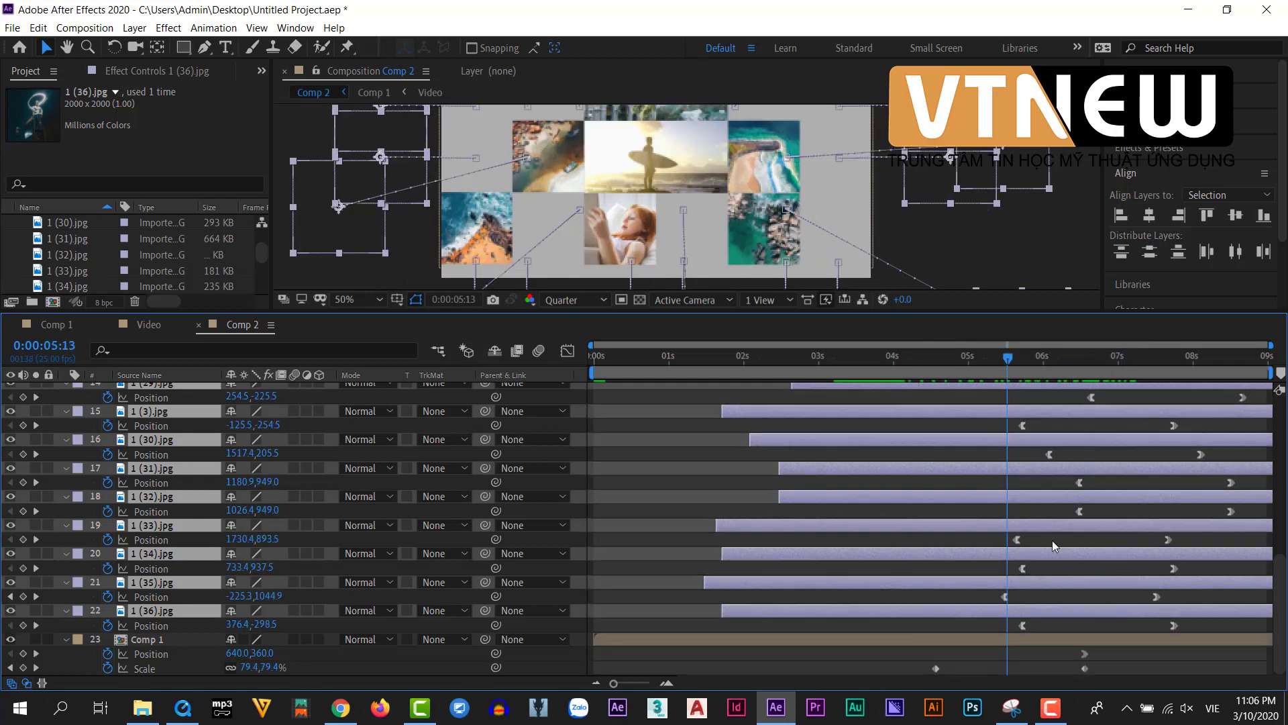
pyautogui.moveTo(1055, 616); pyautogui.dragTo(1010, 510)
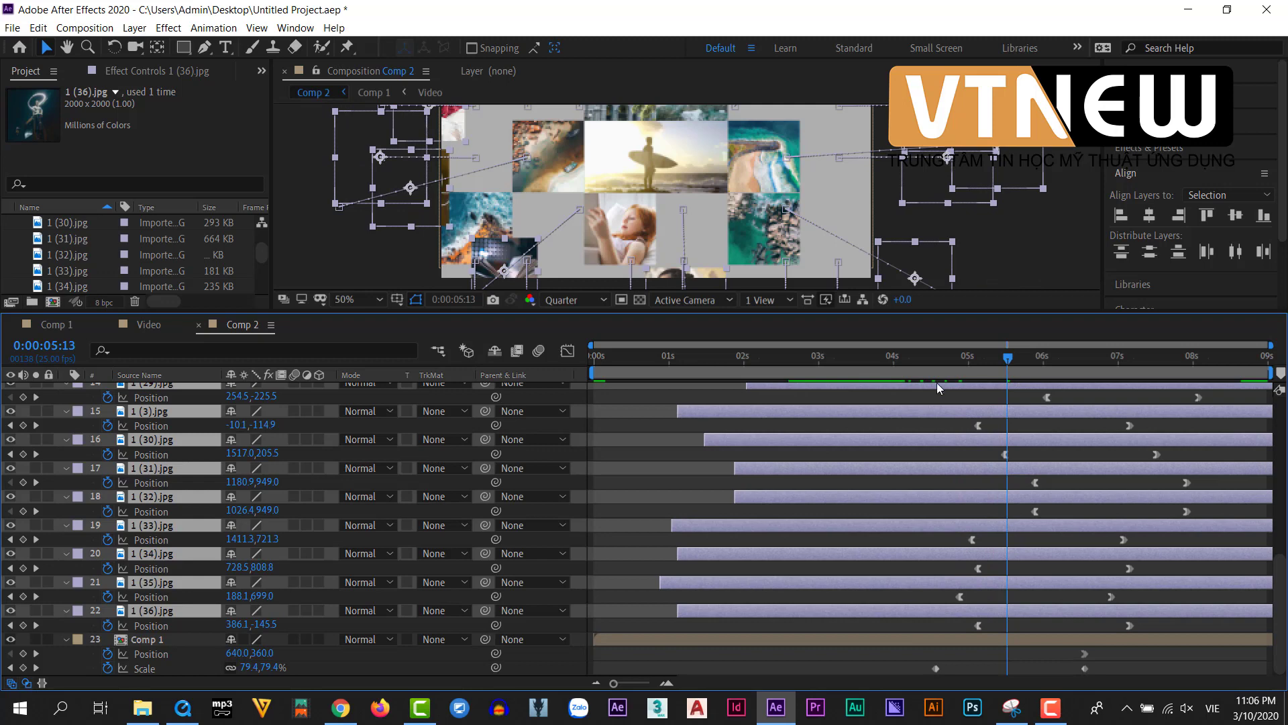
# Return to the start, enlarge the preview area, and play the full animation.
pyautogui.moveTo(937, 383); pyautogui.dragTo(566, 395)
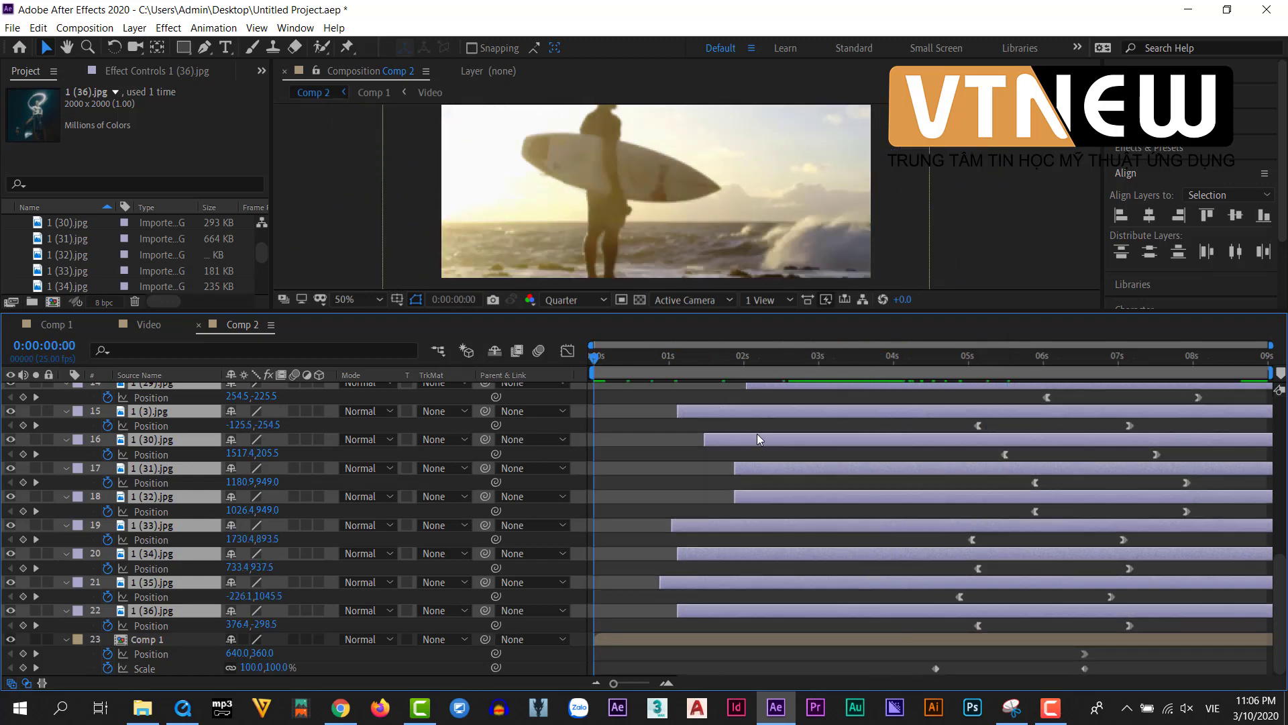
pyautogui.moveTo(827, 313); pyautogui.dragTo(832, 415)
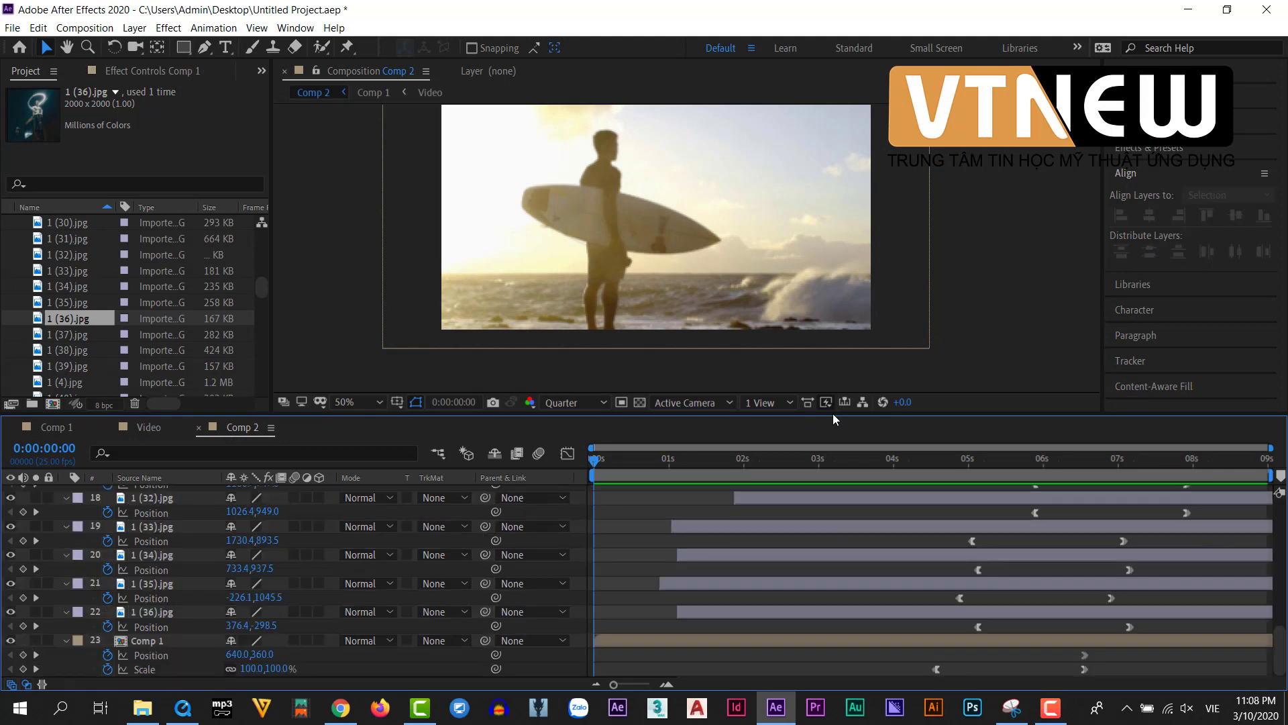
pyautogui.press('space')
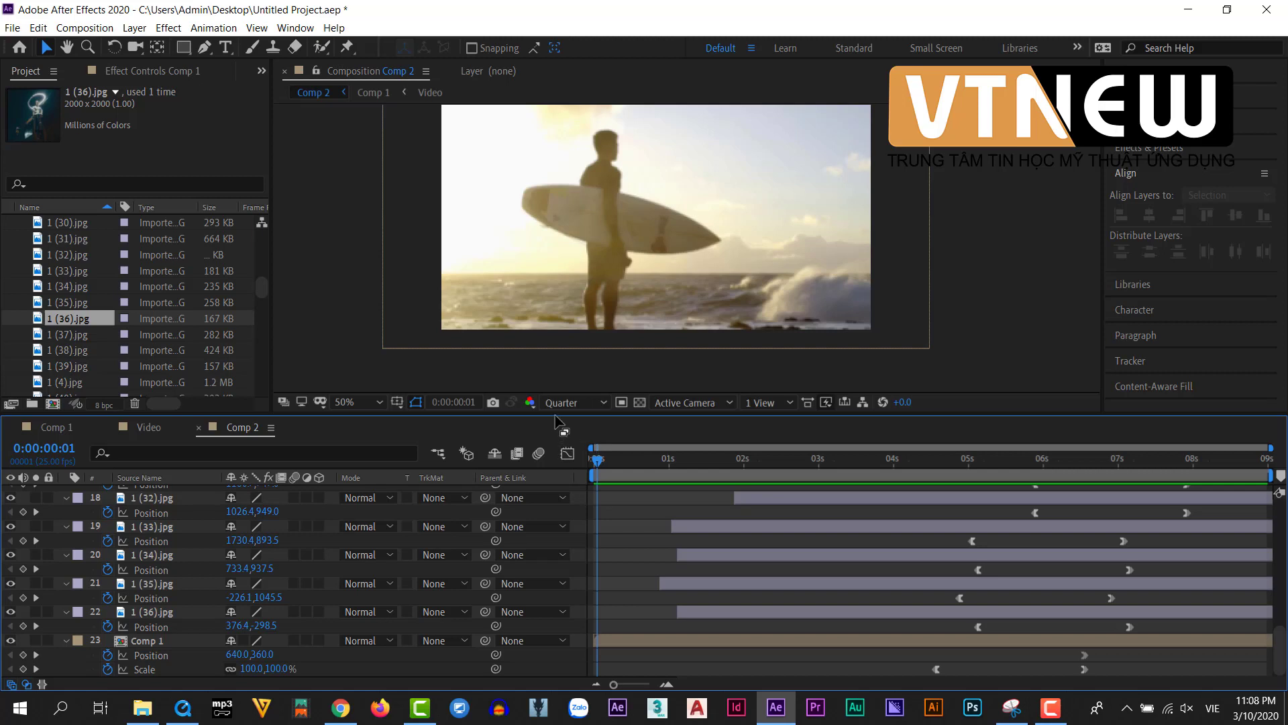
# Collapse the Anh folder in the project list and enlarge the timeline panel.
pyautogui.moveTo(554, 414); pyautogui.dragTo(565, 572)
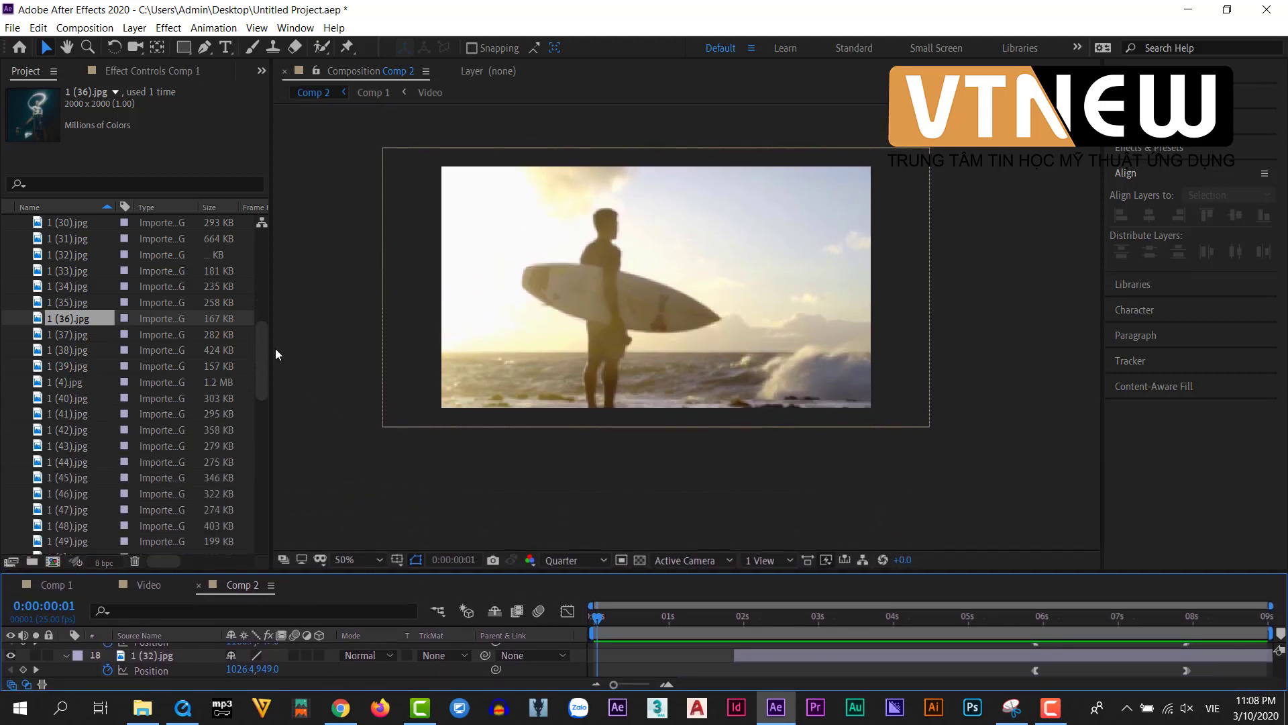
pyautogui.moveTo(259, 344); pyautogui.dragTo(276, 226)
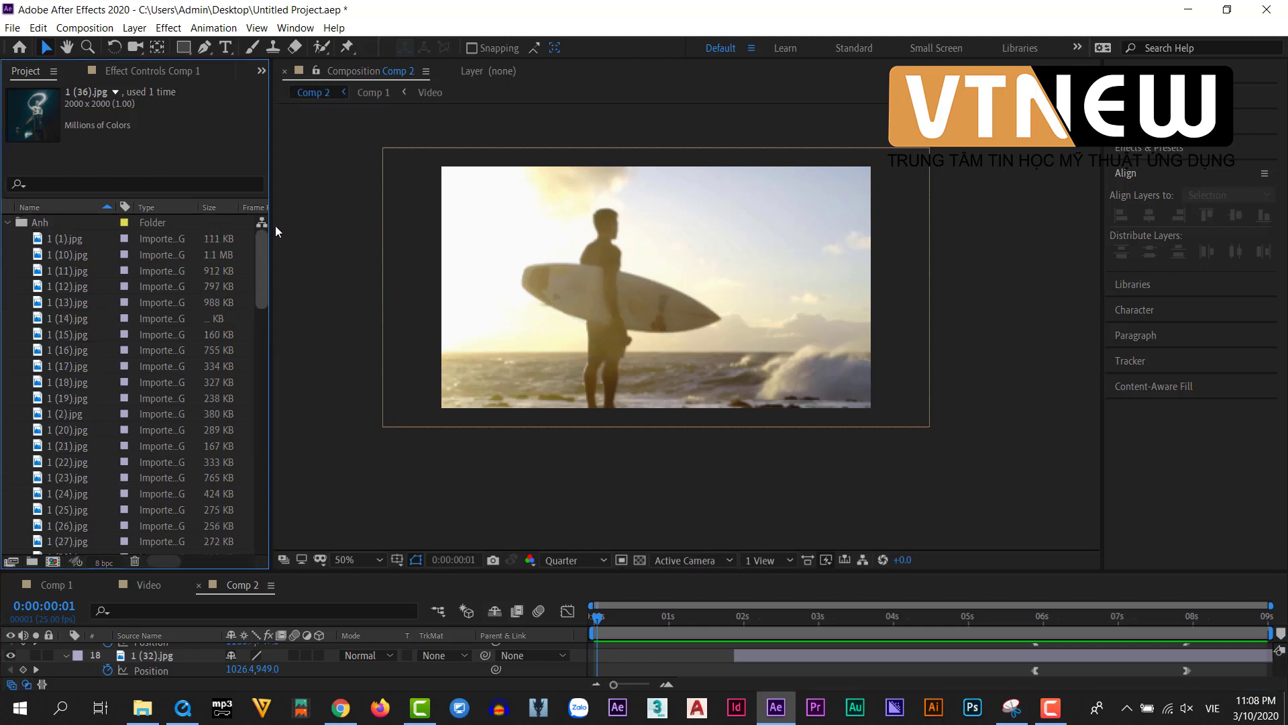
pyautogui.click(8, 224)
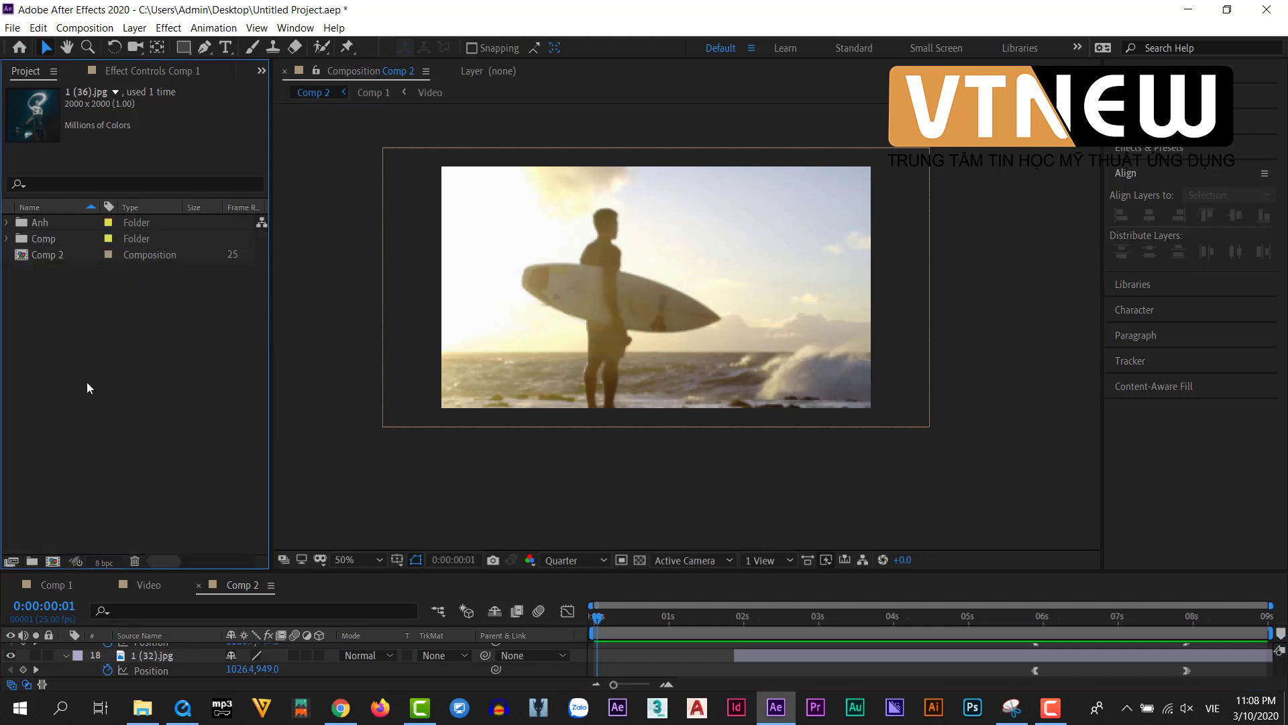
pyautogui.click(55, 292)
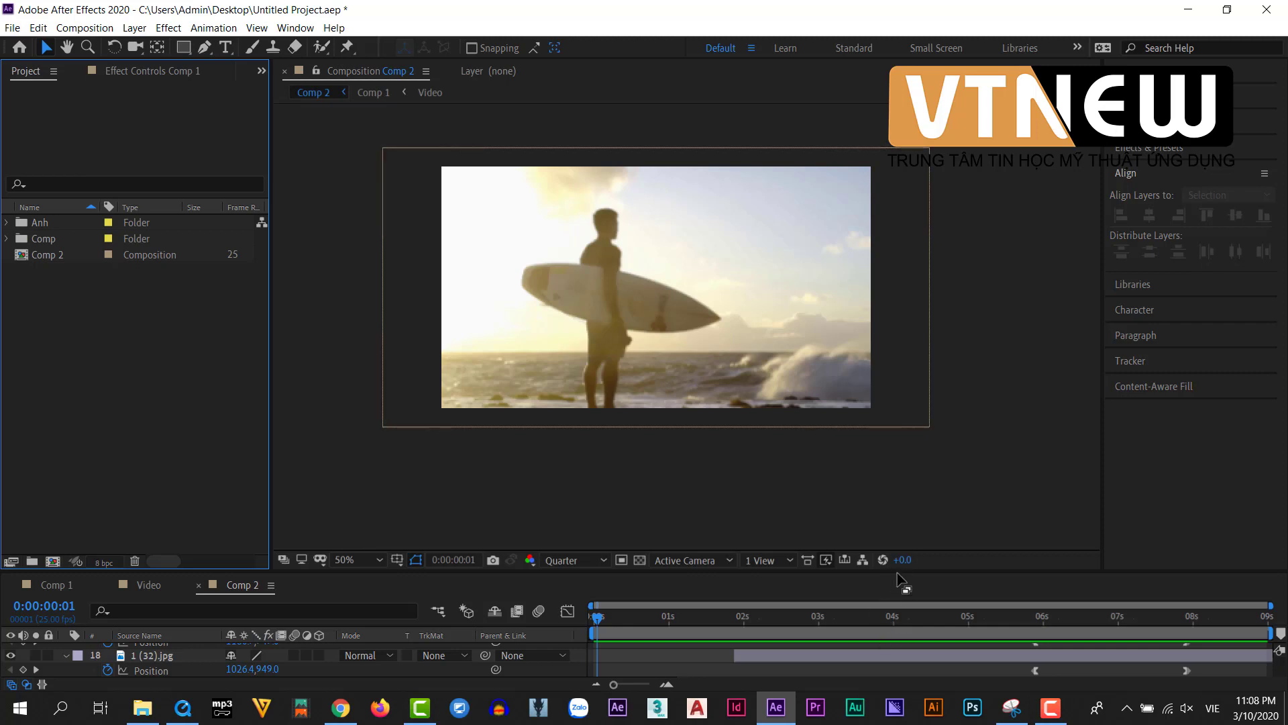
pyautogui.moveTo(899, 576); pyautogui.dragTo(892, 381)
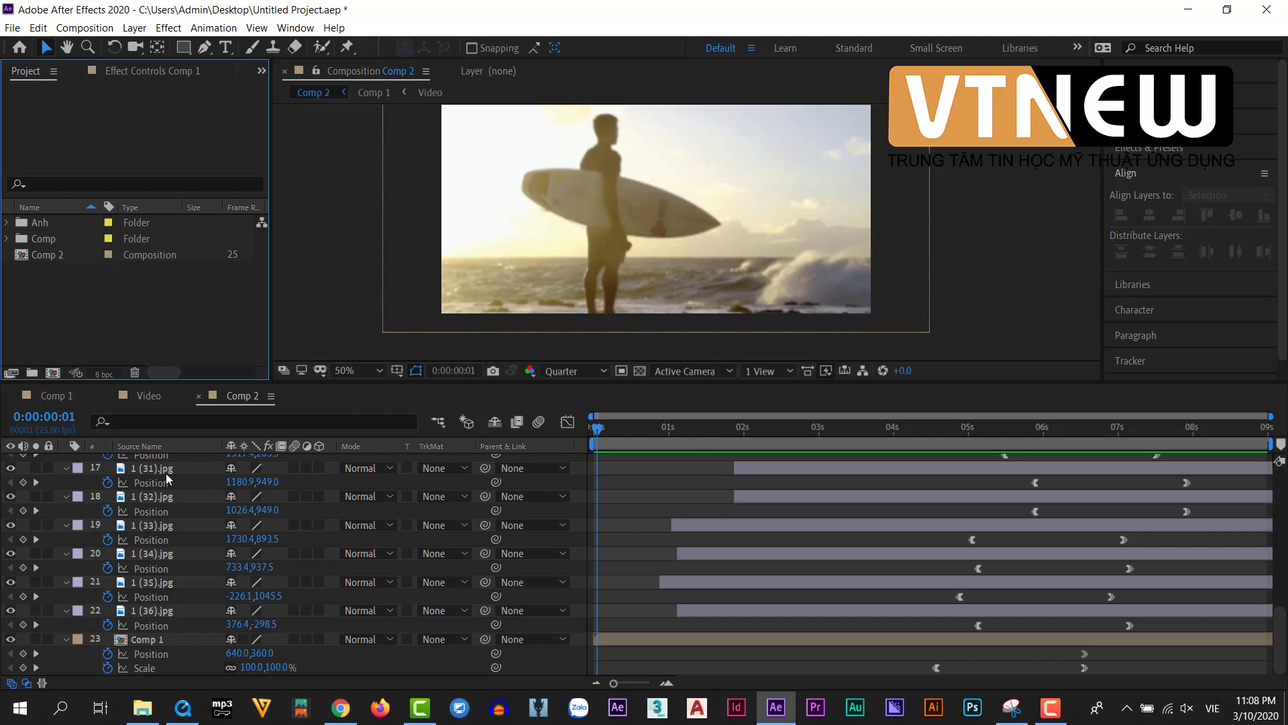
# Select every Comp 2 layer and collapse their properties.
pyautogui.scroll(10, 187, 510)
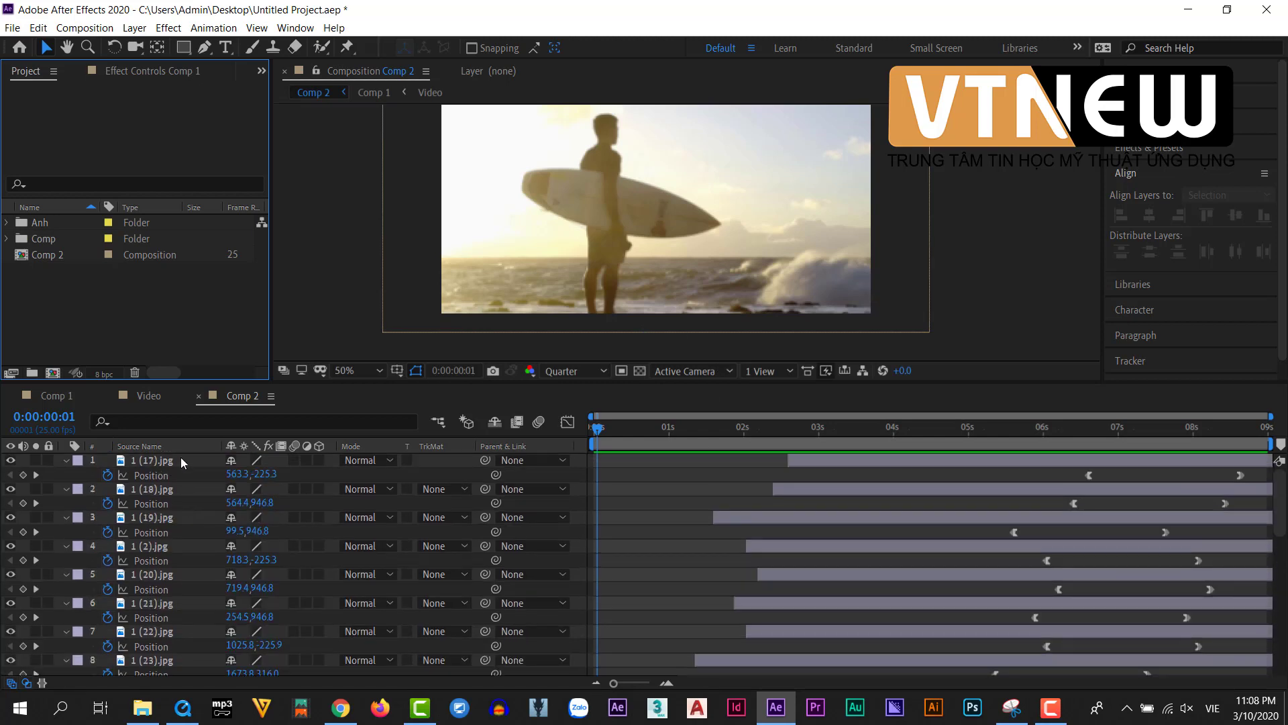
pyautogui.click(180, 460)
pyautogui.hotkey('ctrl', 'a')
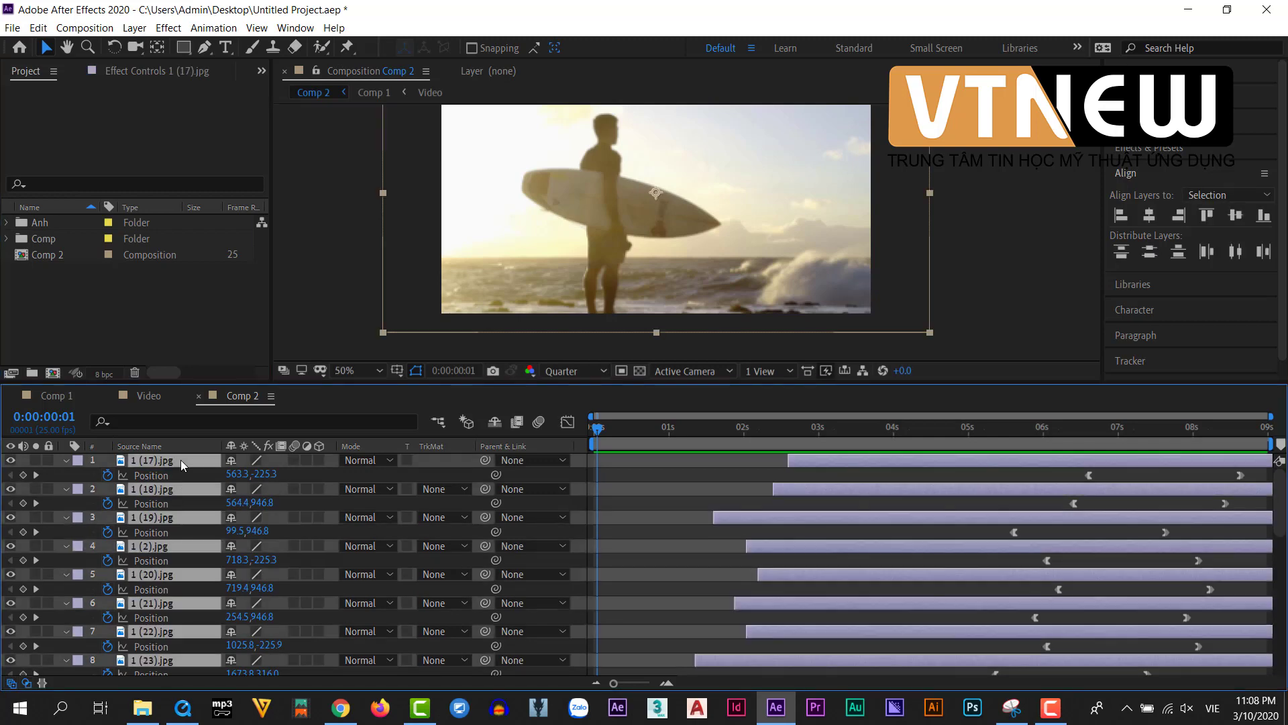
pyautogui.press('p')
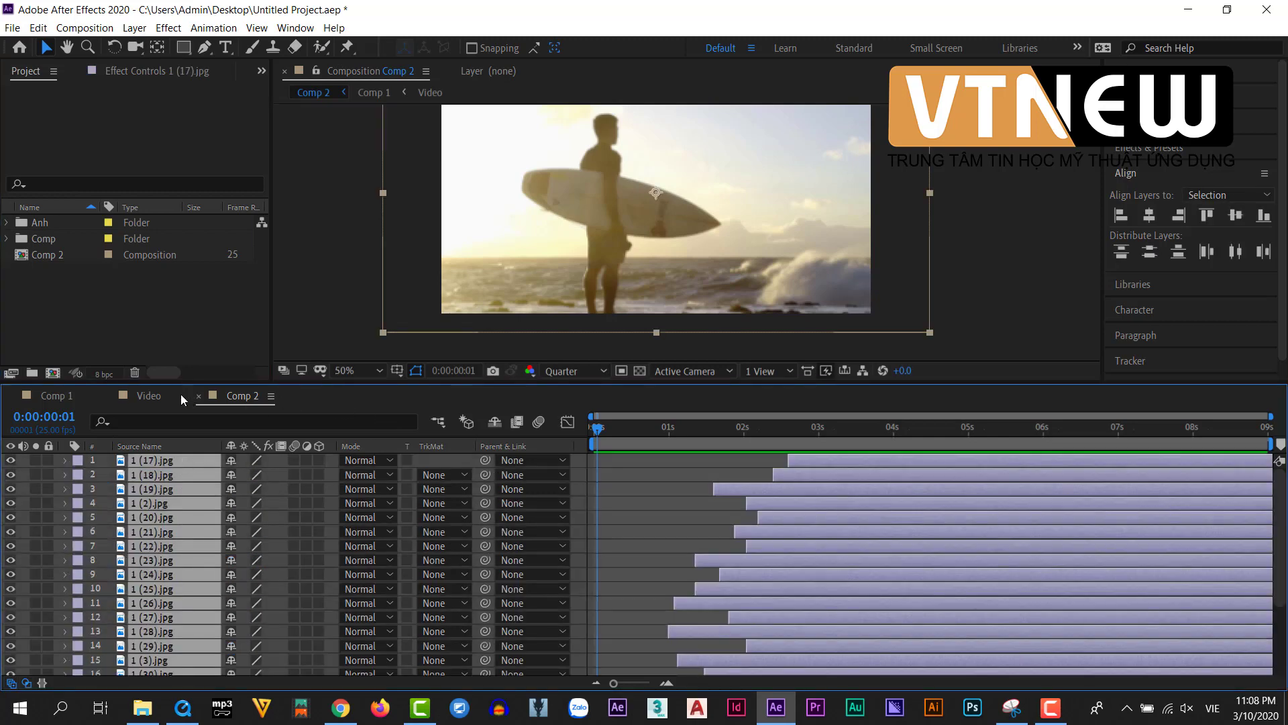
pyautogui.click(107, 304)
# Create the 30-second Comp 3 and drag Comp 2 into its timeline as a layer.
pyautogui.click(53, 373)
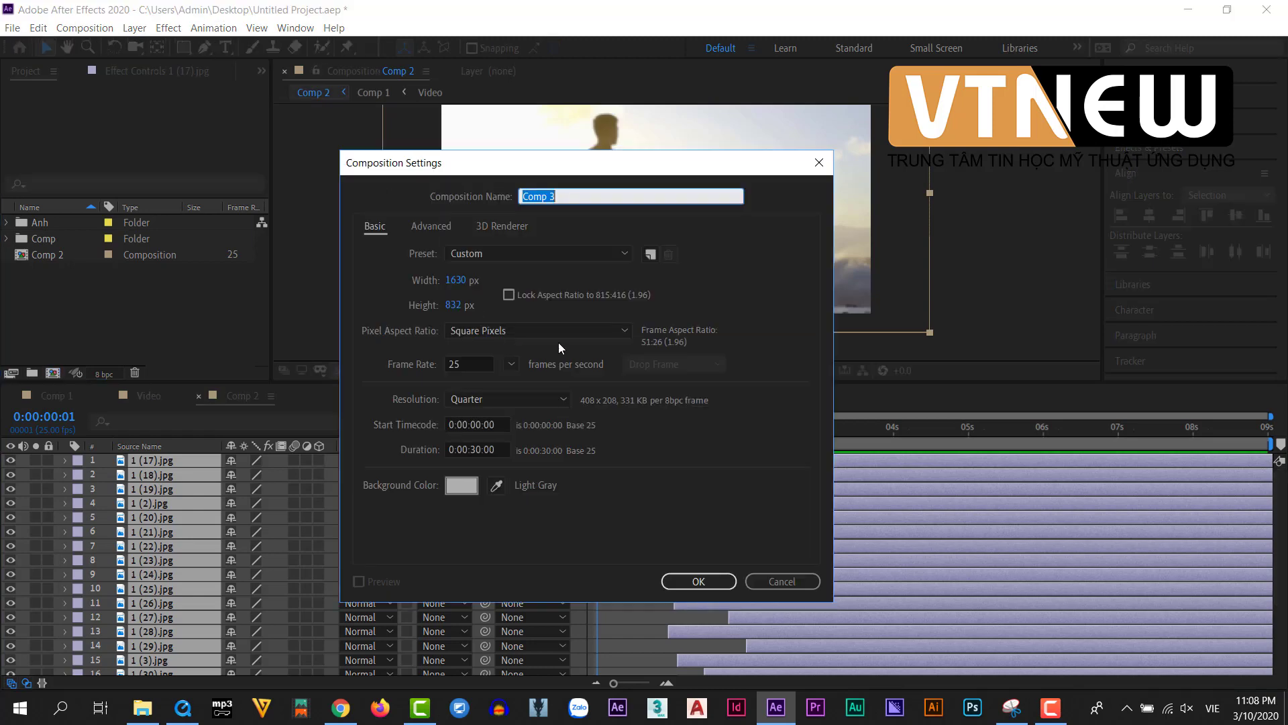
pyautogui.click(697, 581)
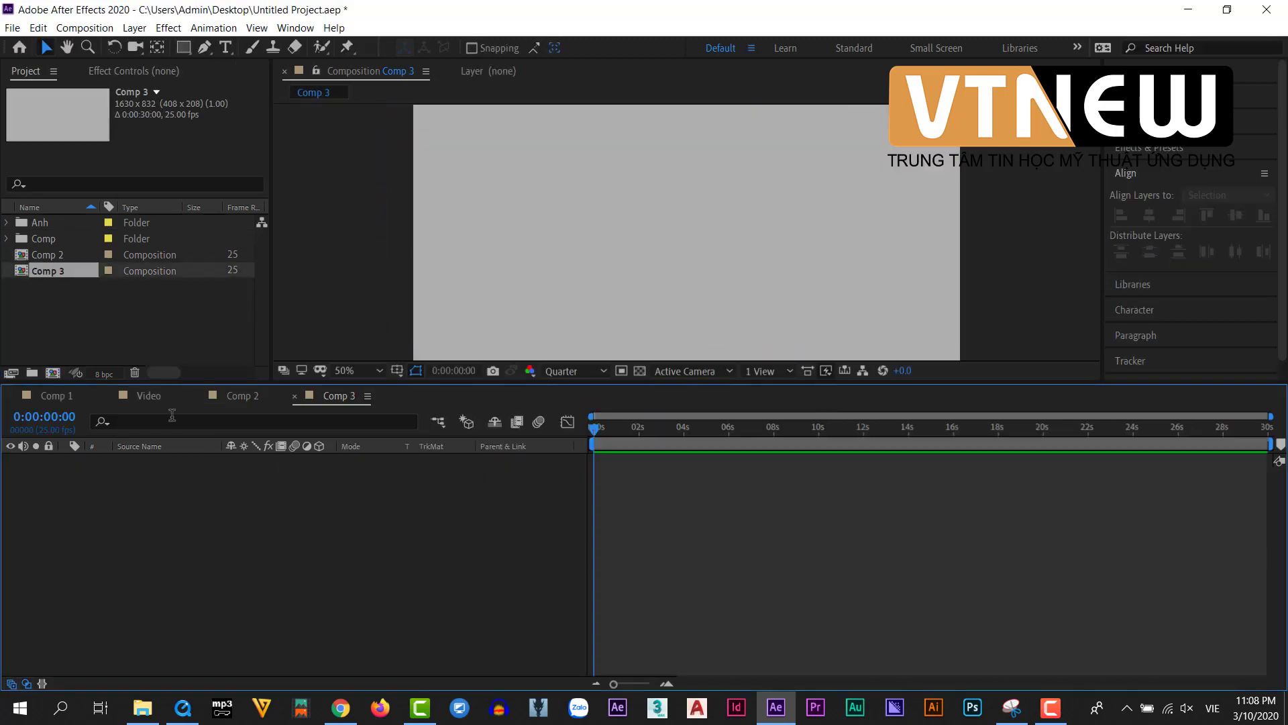
pyautogui.moveTo(48, 252); pyautogui.dragTo(51, 271)
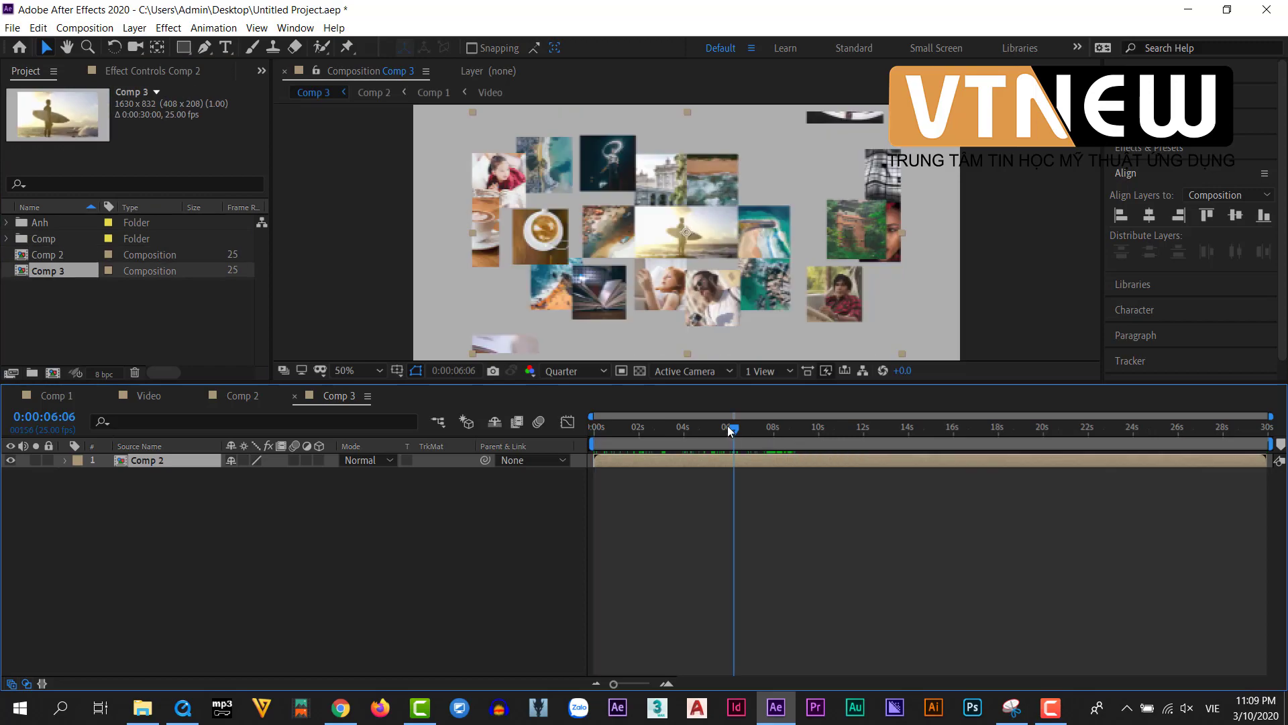
pyautogui.moveTo(730, 430); pyautogui.dragTo(769, 431)
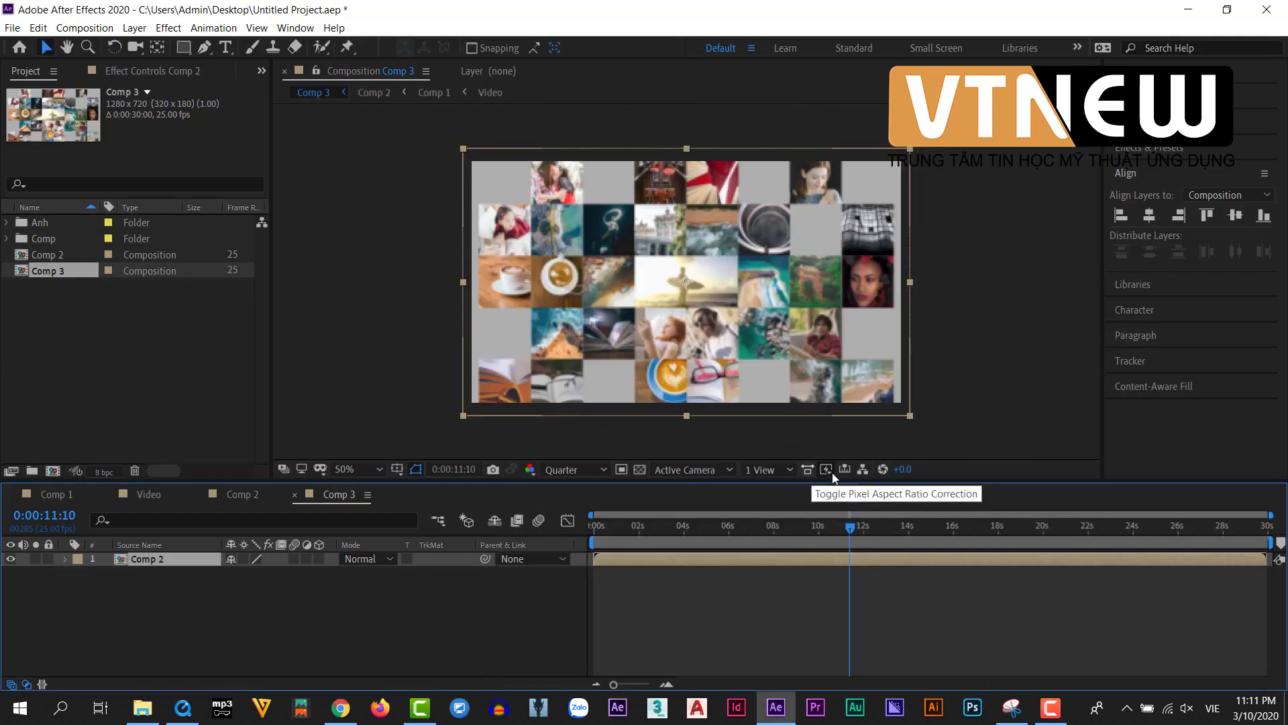
# Replace the first batch of duplicate 1 (9).jpg tiles with different project images.
pyautogui.press('s')
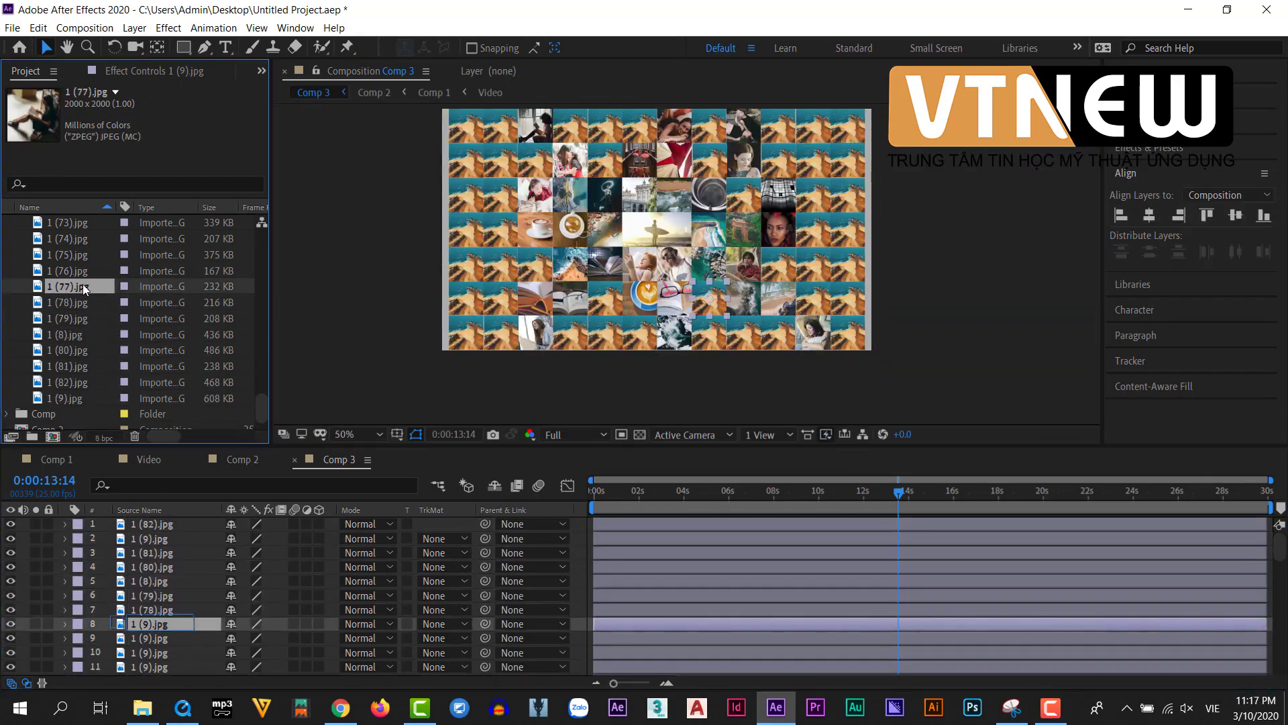
pyautogui.moveTo(84, 289); pyautogui.dragTo(154, 624)
pyautogui.scroll(-3, 150, 604)
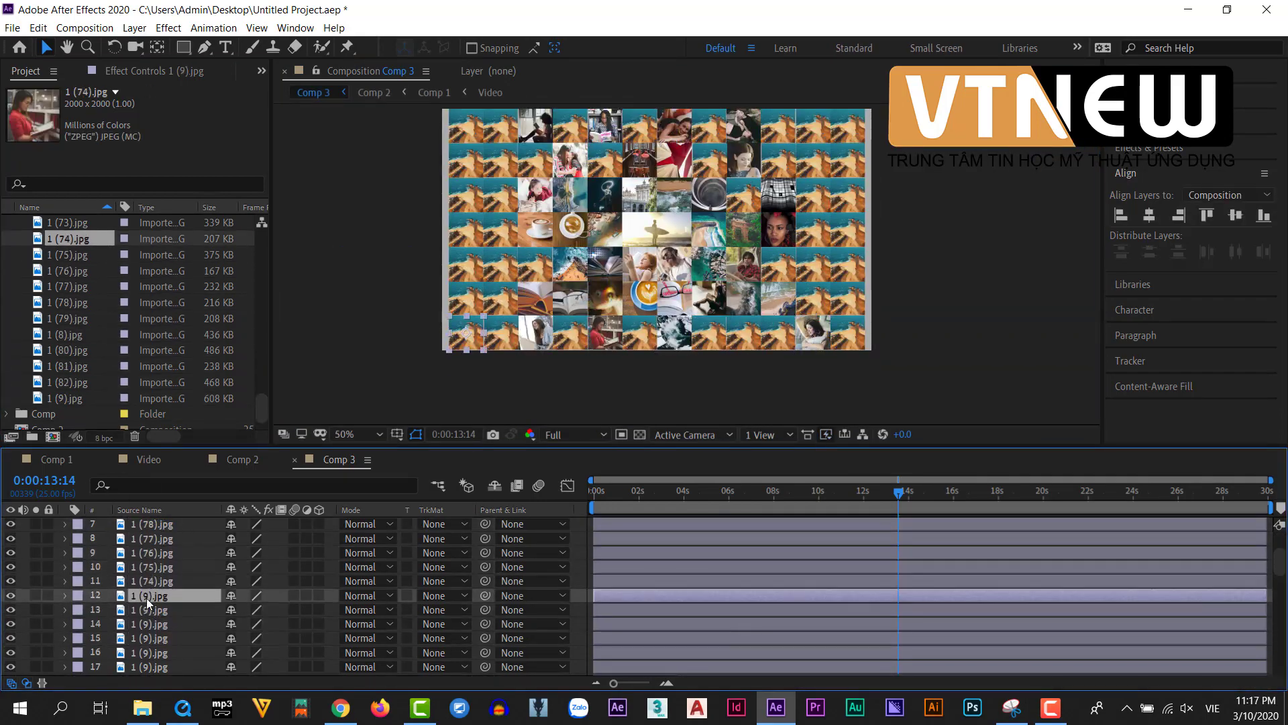
pyautogui.moveTo(69, 238); pyautogui.dragTo(149, 597)
pyautogui.scroll(3, 80, 319)
pyautogui.moveTo(70, 319); pyautogui.dragTo(150, 652)
pyautogui.moveTo(70, 382); pyautogui.dragTo(149, 624)
pyautogui.scroll(3, 102, 296)
pyautogui.moveTo(70, 319); pyautogui.dragTo(149, 553)
pyautogui.scroll(3, 87, 302)
pyautogui.moveTo(70, 254); pyautogui.dragTo(167, 639)
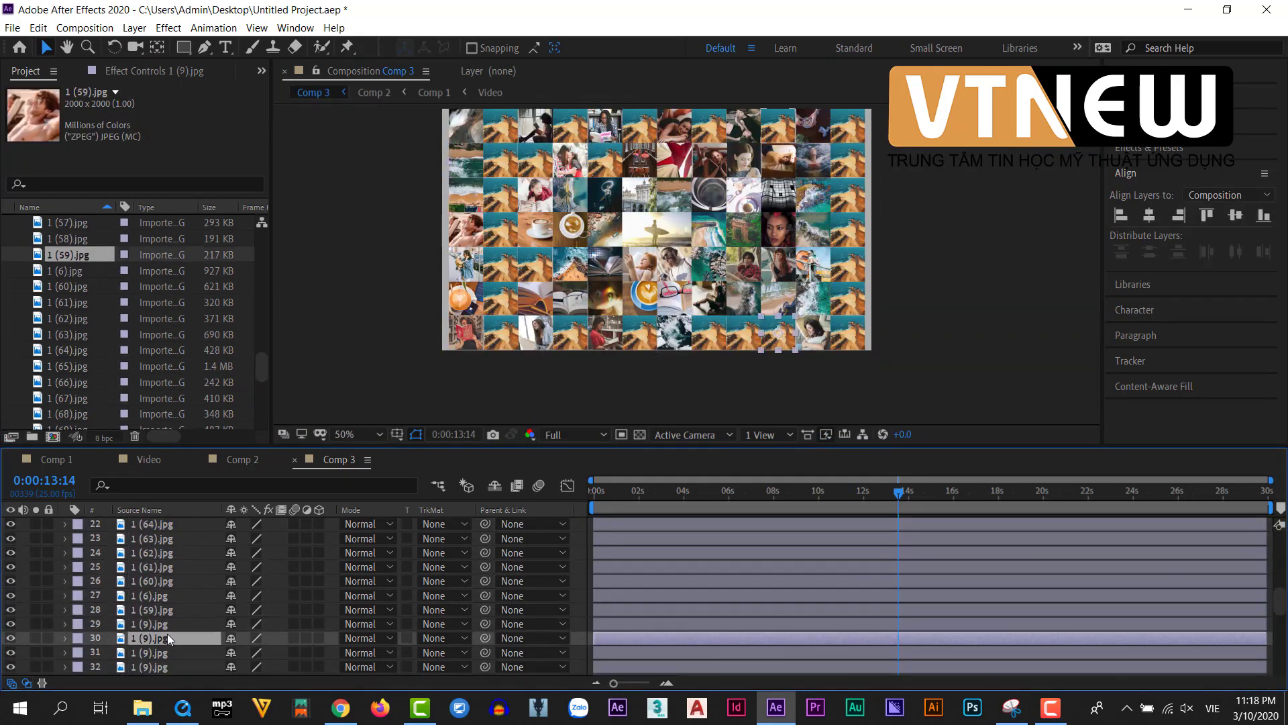
pyautogui.moveTo(70, 318); pyautogui.dragTo(149, 666)
# Swap the remaining duplicate tiles for new photos, then select all the tile layers.
pyautogui.scroll(-3, 150, 604)
pyautogui.moveTo(70, 255); pyautogui.dragTo(150, 610)
pyautogui.scroll(-3, 168, 571)
pyautogui.moveTo(68, 399); pyautogui.dragTo(150, 524)
pyautogui.moveTo(68, 351); pyautogui.dragTo(150, 567)
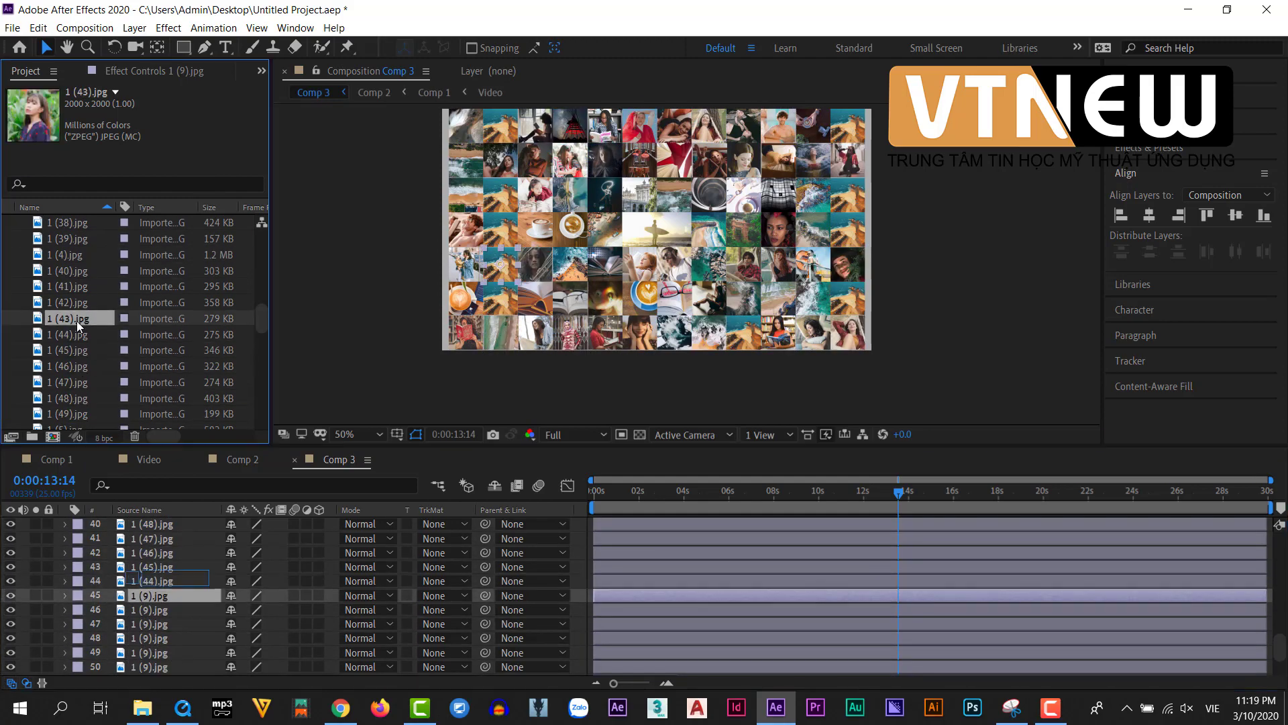
pyautogui.moveTo(76, 319); pyautogui.dragTo(150, 595)
pyautogui.scroll(3, 106, 302)
pyautogui.scroll(-3, 150, 604)
pyautogui.moveTo(68, 286); pyautogui.dragTo(150, 639)
pyautogui.click(986, 297)
pyautogui.keyDown('shift'); pyautogui.click(152, 638); pyautogui.keyUp('shift')
# At the earlier keyframe, move the outer tile rows and columns outside the composition frame.
pyautogui.press('u')
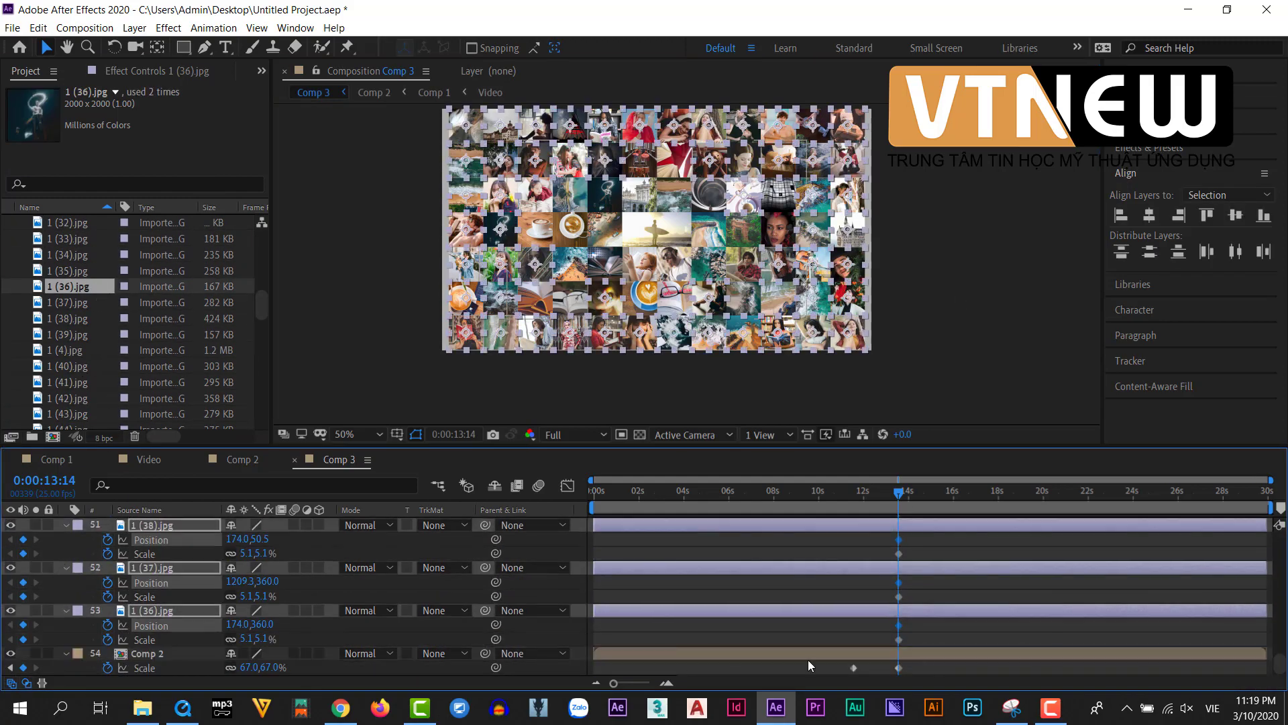
pyautogui.press('j')
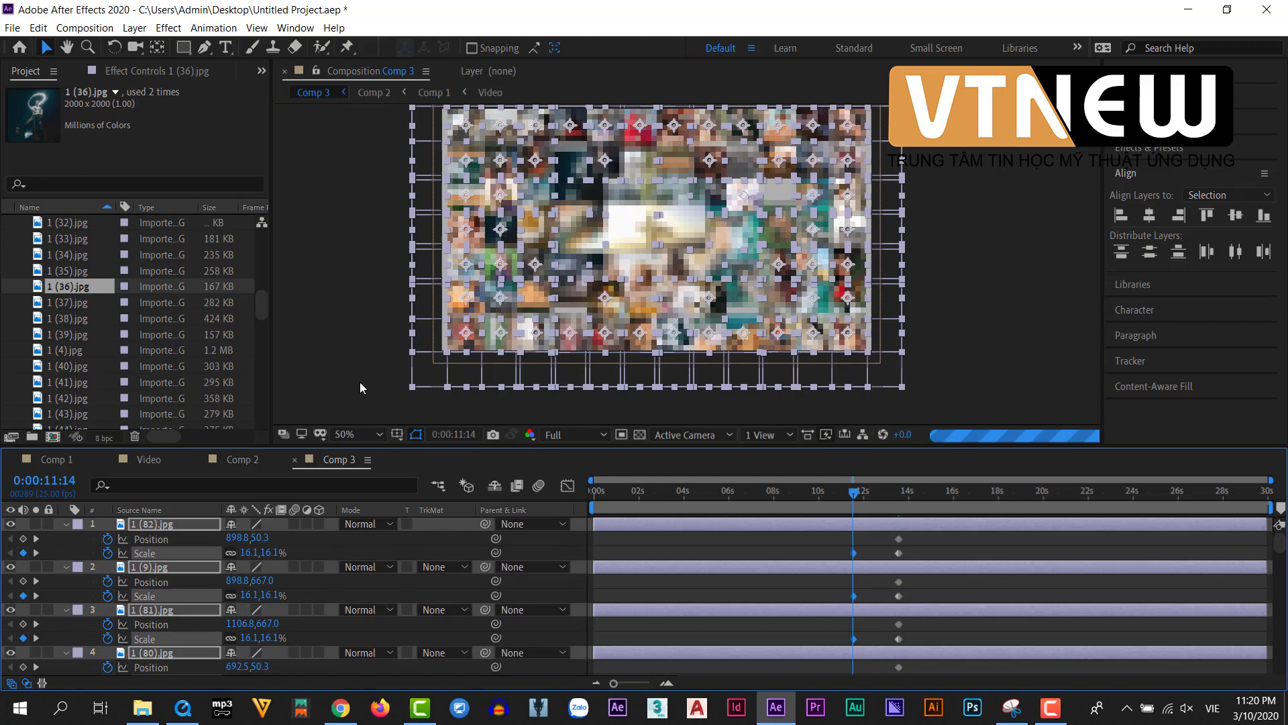
pyautogui.moveTo(438, 402); pyautogui.dragTo(849, 377)
pyautogui.moveTo(658, 335); pyautogui.dragTo(658, 437)
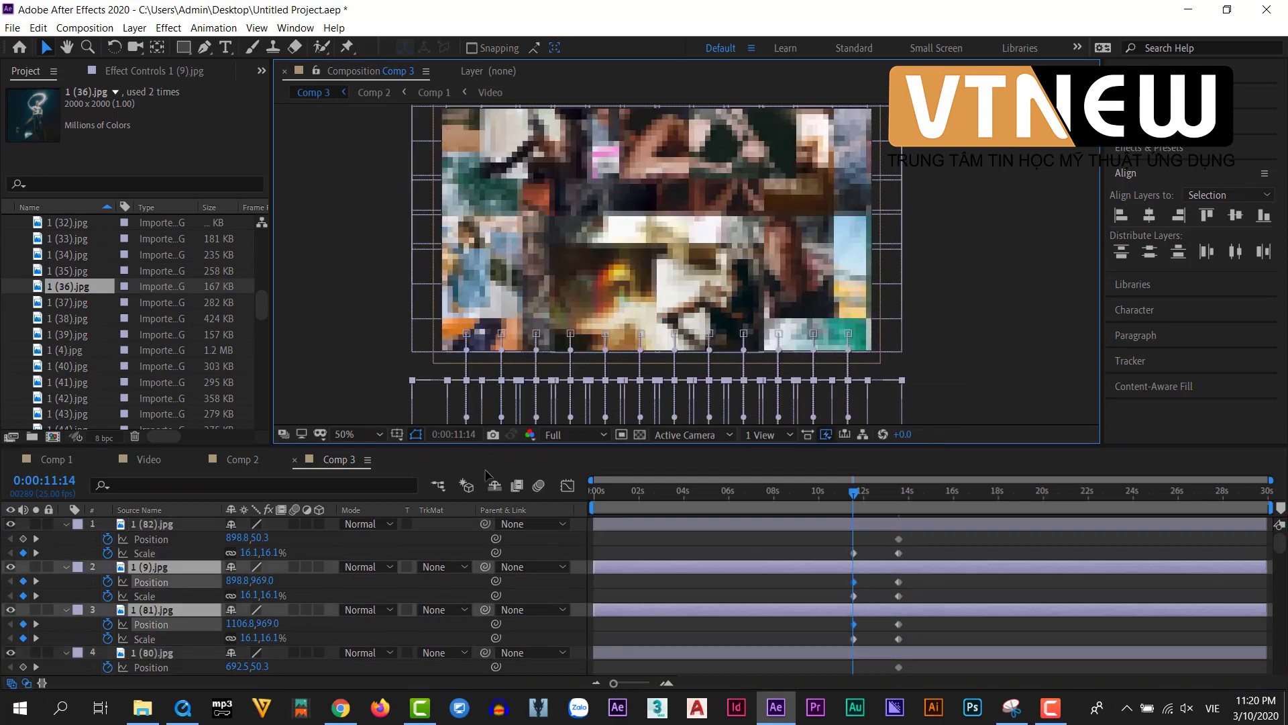
pyautogui.moveTo(848, 229); pyautogui.dragTo(944, 229)
pyautogui.moveTo(465, 229); pyautogui.dragTo(358, 229)
pyautogui.moveTo(792, 222); pyautogui.dragTo(425, 253)
pyautogui.moveTo(641, 304); pyautogui.dragTo(641, 209)
pyautogui.click(477, 299)
pyautogui.moveTo(477, 299); pyautogui.dragTo(353, 300)
pyautogui.moveTo(791, 299); pyautogui.dragTo(1008, 300)
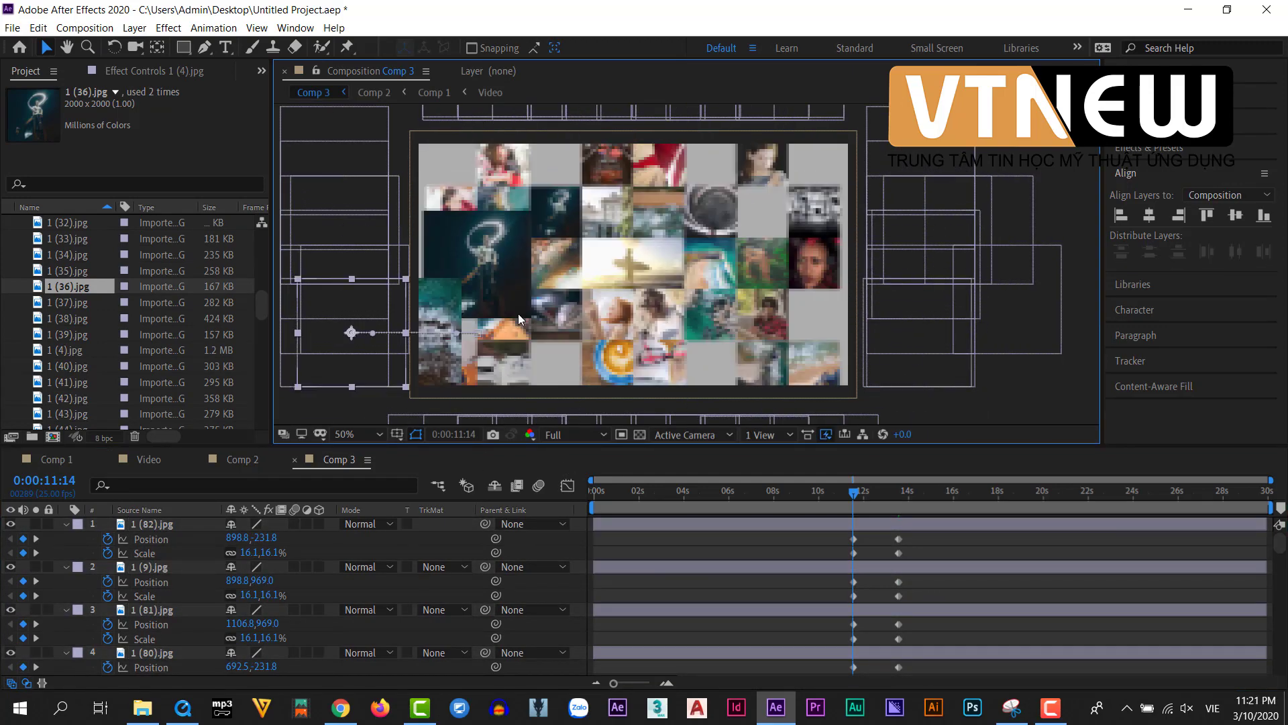
pyautogui.scroll(-1, 915, 312)
# Apply Easy Ease to the tiles' end and starting Position and Scale keyframes.
pyautogui.moveTo(923, 665); pyautogui.dragTo(879, 533)
pyautogui.hotkey('shift', 'F9')
pyautogui.moveTo(872, 668); pyautogui.dragTo(839, 533)
pyautogui.rightClick(854, 539)
pyautogui.moveTo(877, 531)
pyautogui.click(631, 577)
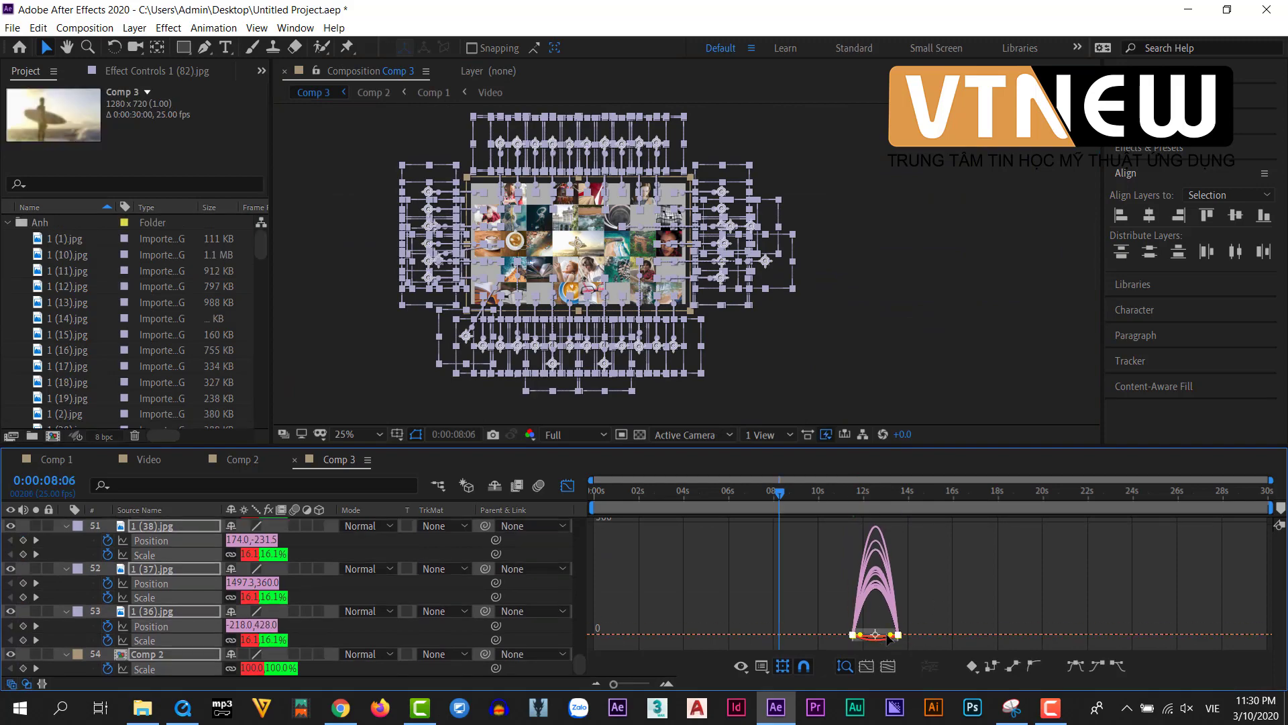
# Set preview resolution to Quarter and push the bottom-row tiles outside the frame.
pyautogui.moveTo(890, 634); pyautogui.dragTo(867, 635)
pyautogui.click(567, 485)
pyautogui.click(575, 434)
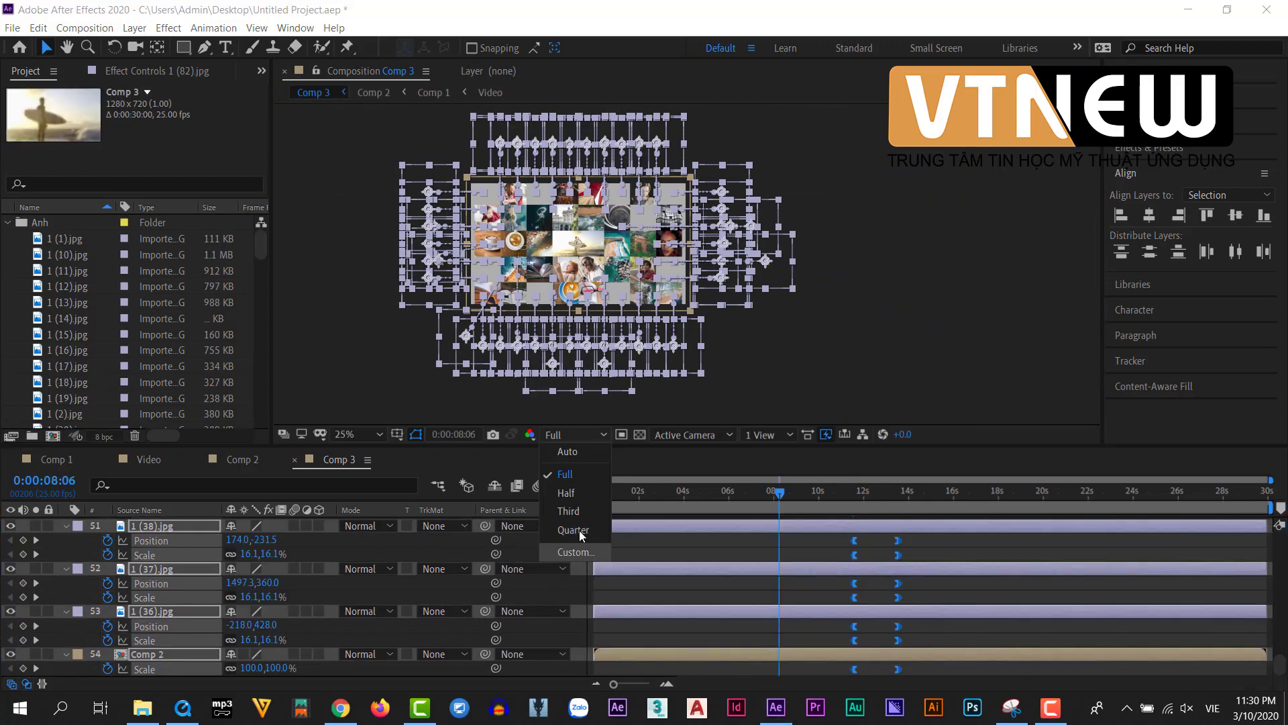
pyautogui.click(579, 530)
pyautogui.scroll(1, 578, 261)
pyautogui.moveTo(780, 492); pyautogui.dragTo(898, 492)
pyautogui.moveTo(724, 392); pyautogui.dragTo(723, 291)
# Shift the animated tiles to start at 2 seconds and stagger the first layers earlier.
pyautogui.moveTo(805, 176); pyautogui.dragTo(863, 314)
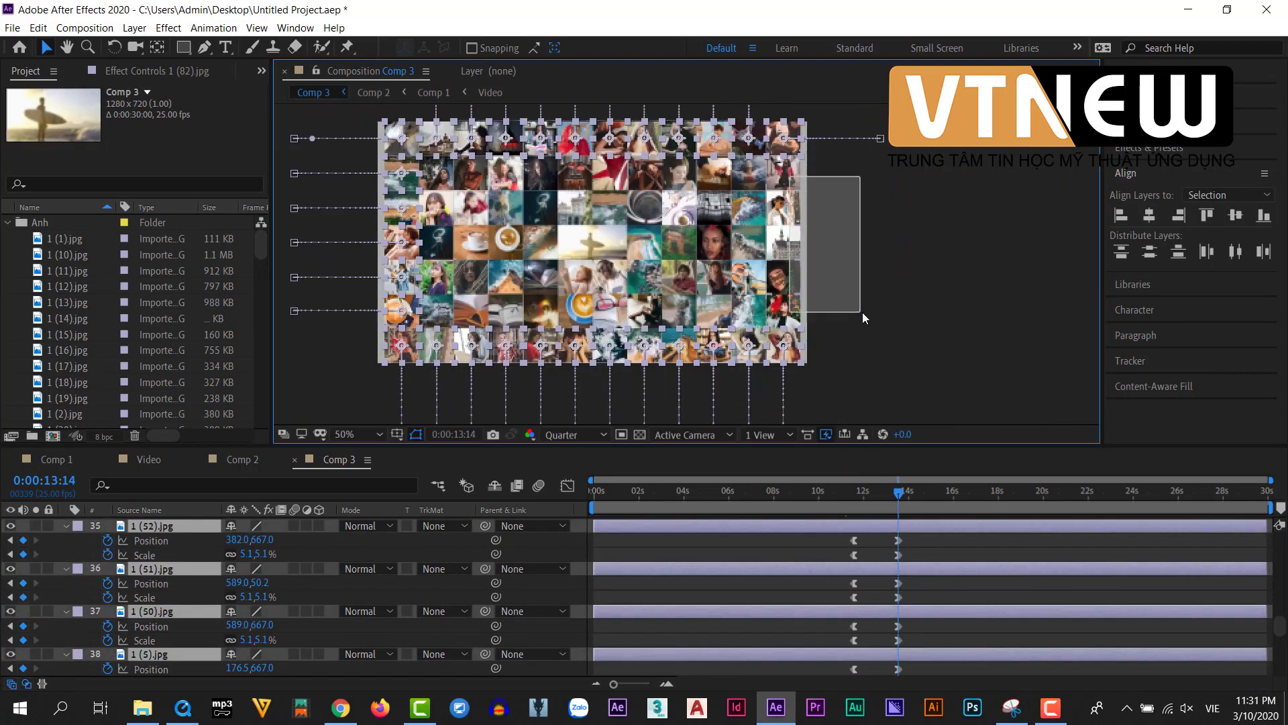
pyautogui.moveTo(854, 569); pyautogui.dragTo(898, 569)
pyautogui.moveTo(901, 613); pyautogui.dragTo(875, 614)
pyautogui.scroll(-3, 870, 613)
pyautogui.moveTo(903, 569); pyautogui.dragTo(876, 569)
pyautogui.moveTo(901, 613); pyautogui.dragTo(878, 613)
pyautogui.moveTo(902, 569); pyautogui.dragTo(877, 569)
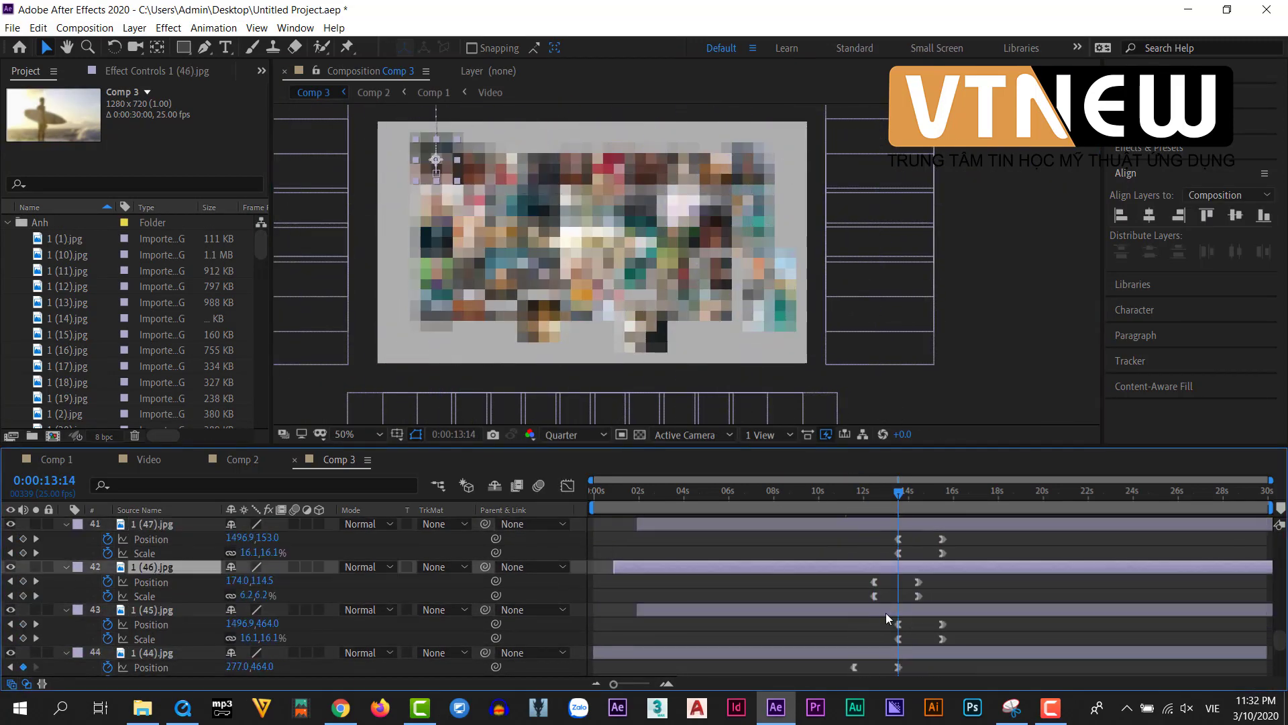
# Stagger the remaining tile layers' start times and play the animation from the beginning.
pyautogui.scroll(-5, 886, 613)
pyautogui.moveTo(903, 613); pyautogui.dragTo(868, 613)
pyautogui.scroll(5, 872, 613)
pyautogui.scroll(3, 944, 573)
pyautogui.moveTo(965, 569); pyautogui.dragTo(945, 611)
pyautogui.scroll(3, 959, 604)
pyautogui.moveTo(965, 569); pyautogui.dragTo(943, 574)
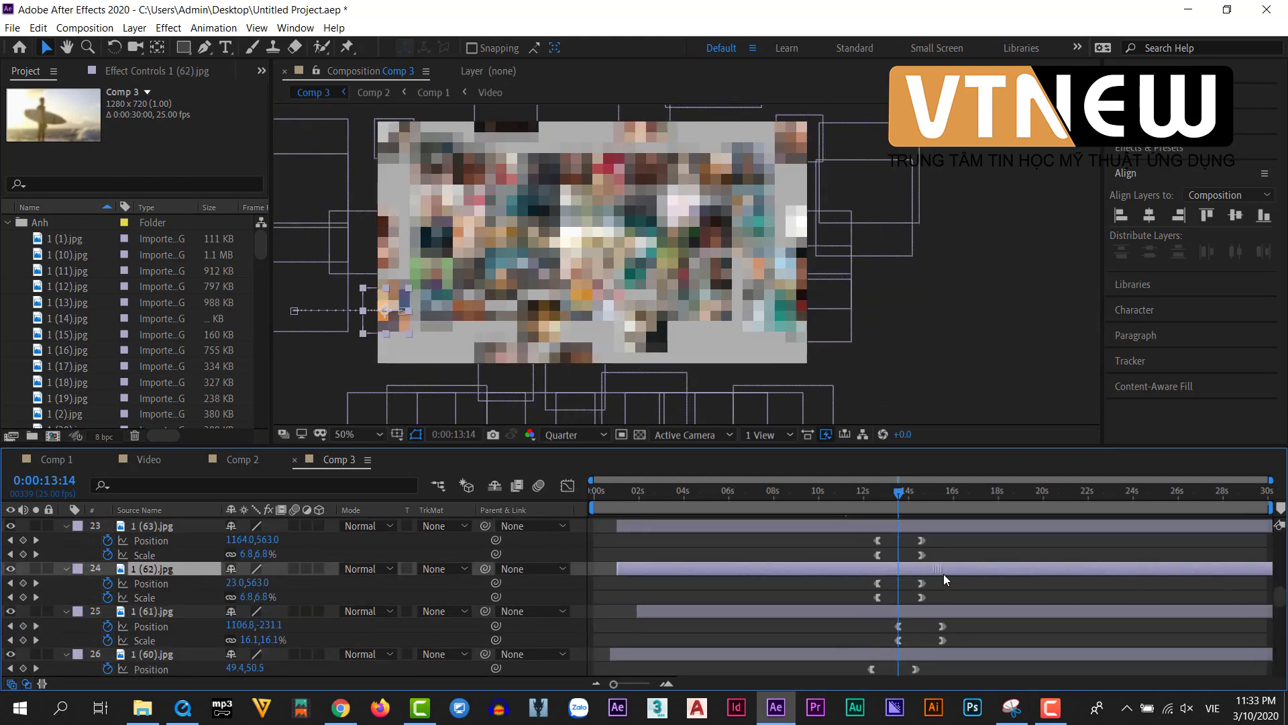
pyautogui.scroll(3, 960, 590)
pyautogui.moveTo(986, 612); pyautogui.dragTo(947, 569)
pyautogui.press('Home')
pyautogui.press('space')
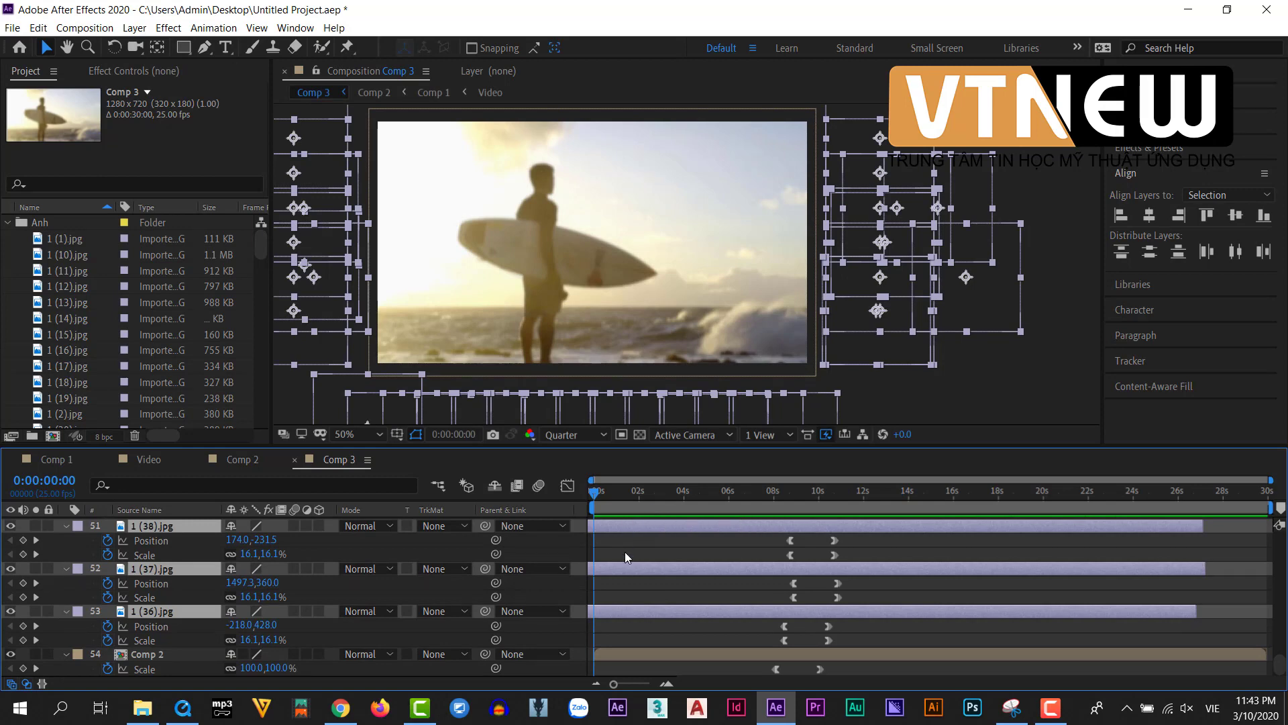
pyautogui.press('space')
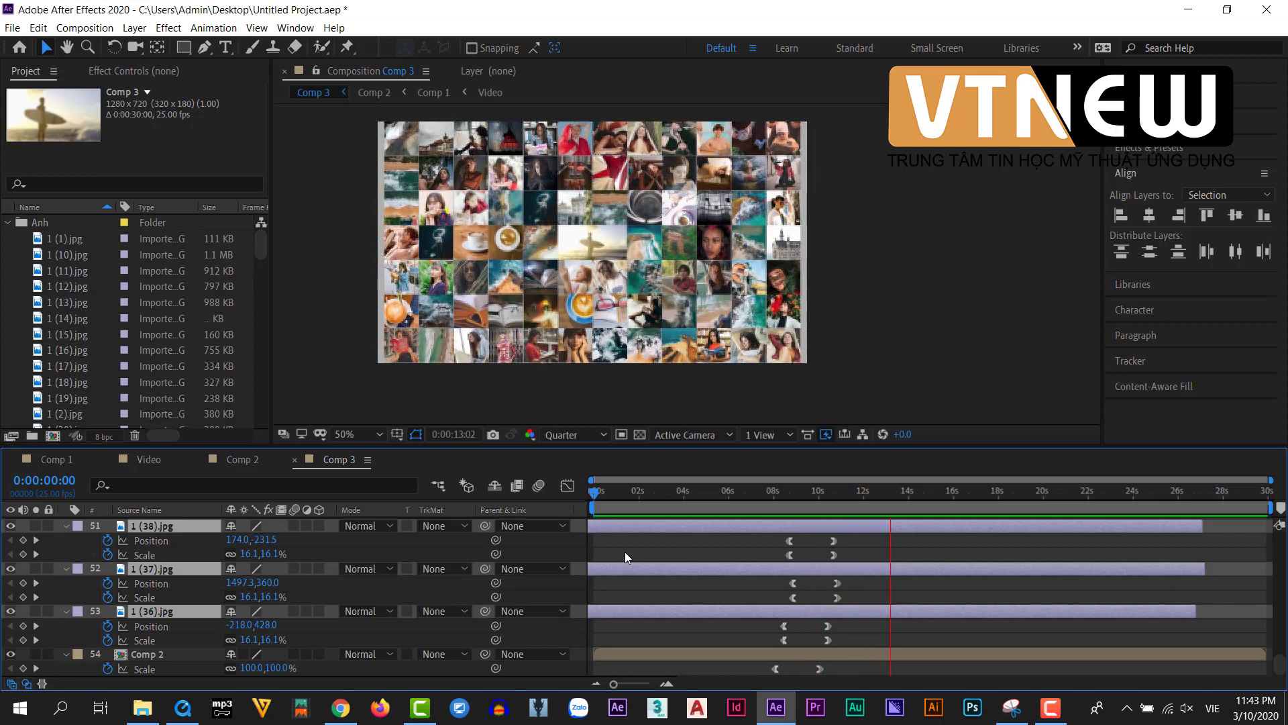
pyautogui.press('space')
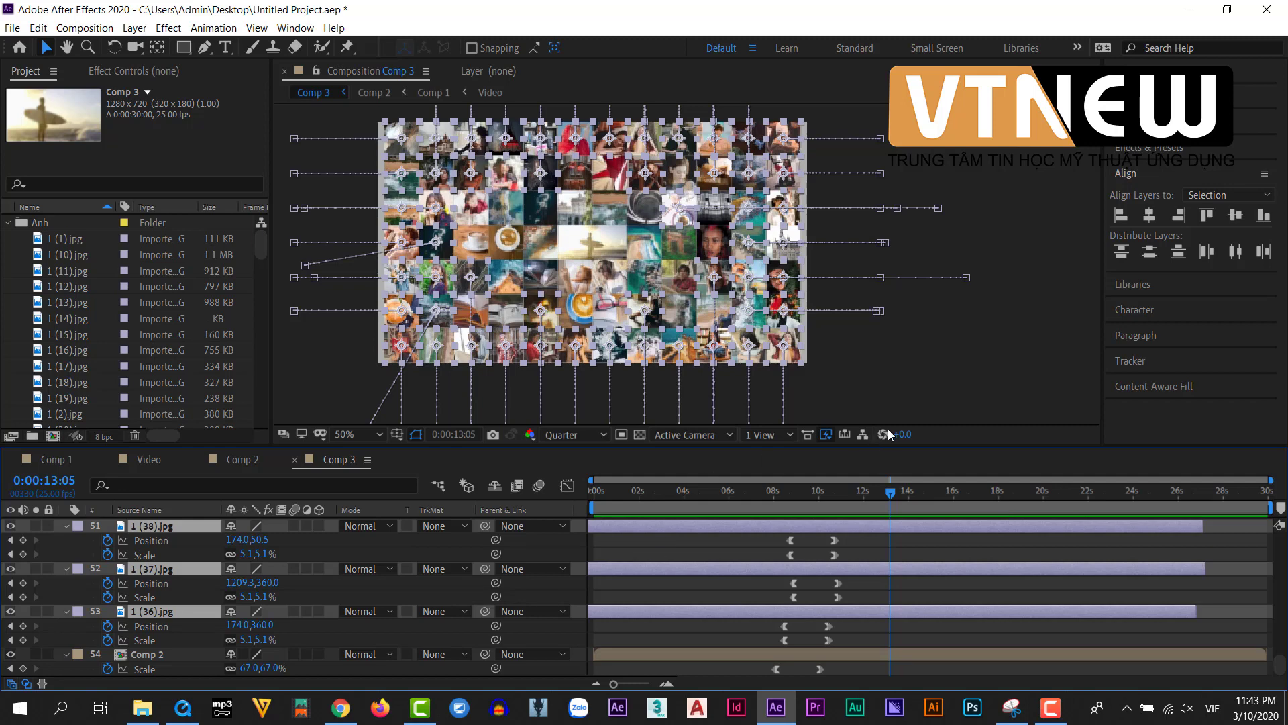
pyautogui.click(844, 368)
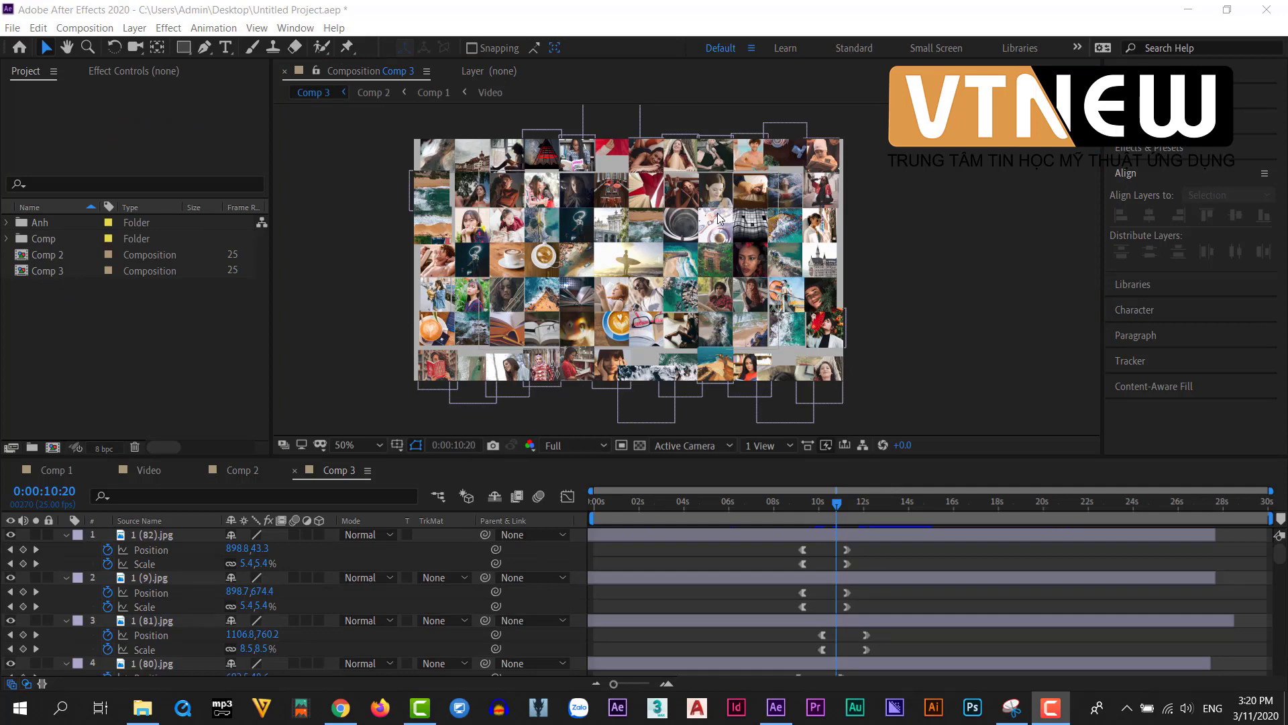
# Create a new composition, Comp 4, and add Comp 3 to it as a layer.
pyautogui.click(121, 348)
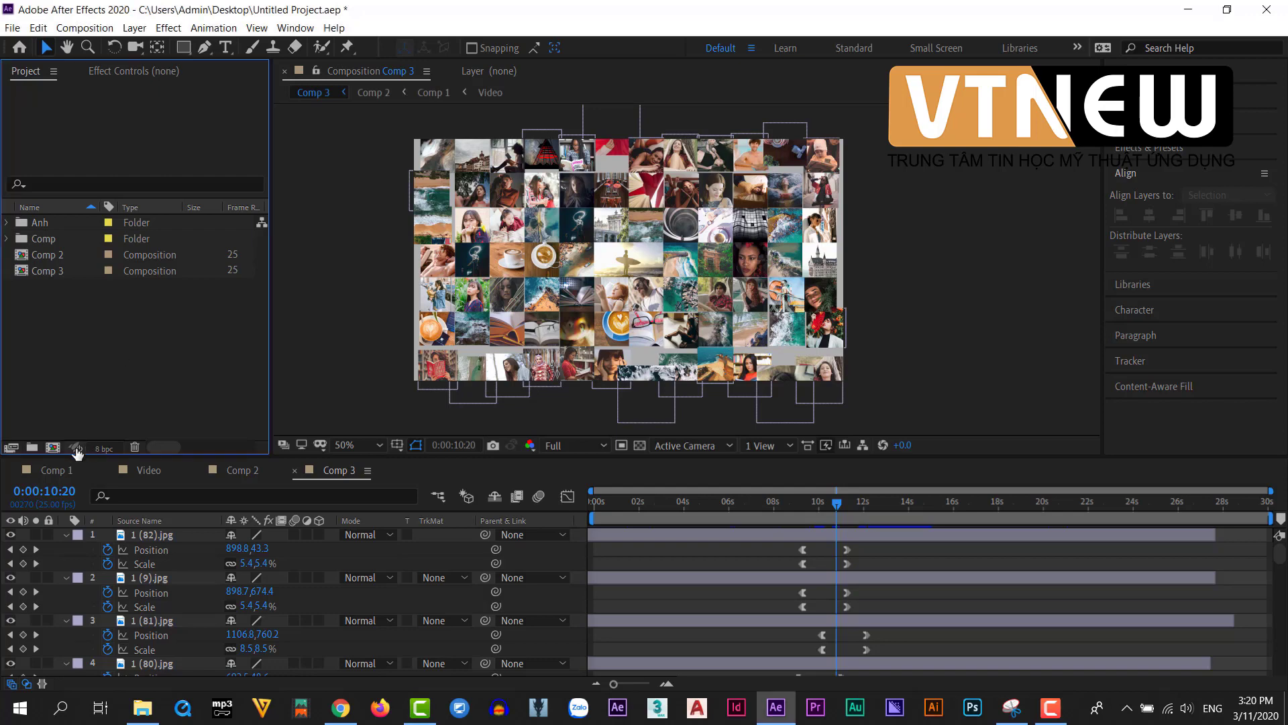
pyautogui.click(53, 447)
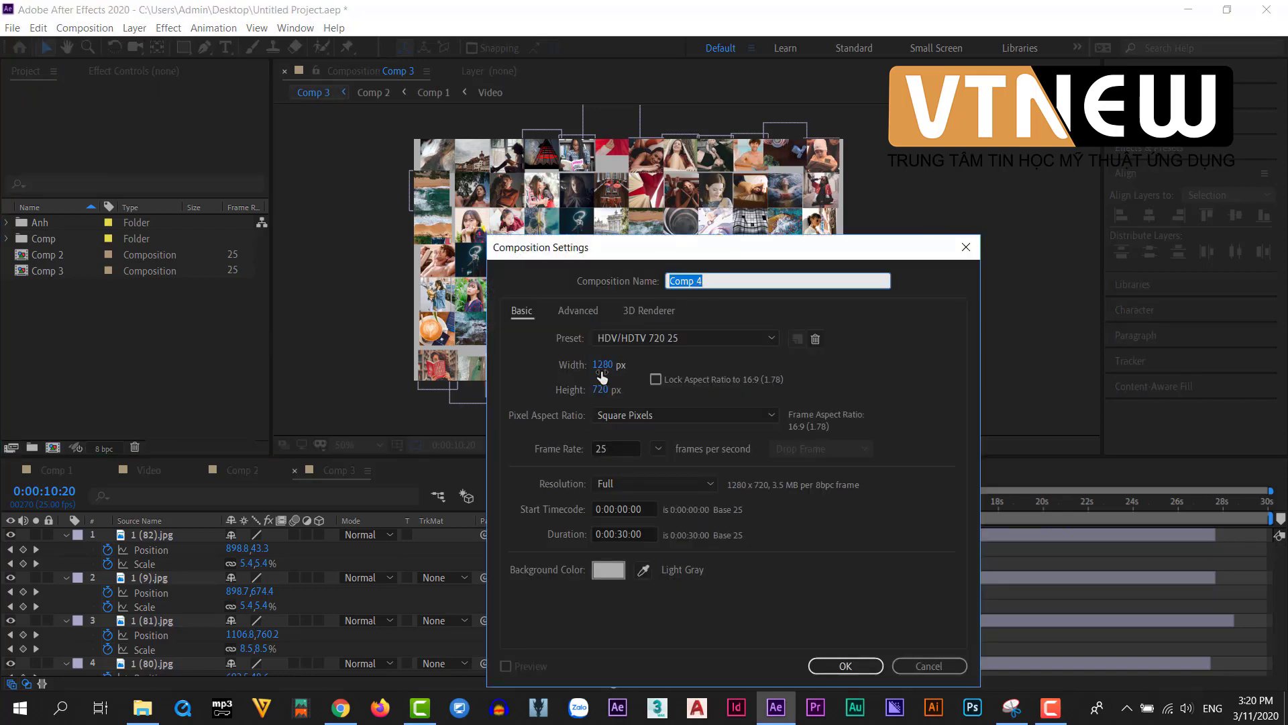
pyautogui.click(835, 664)
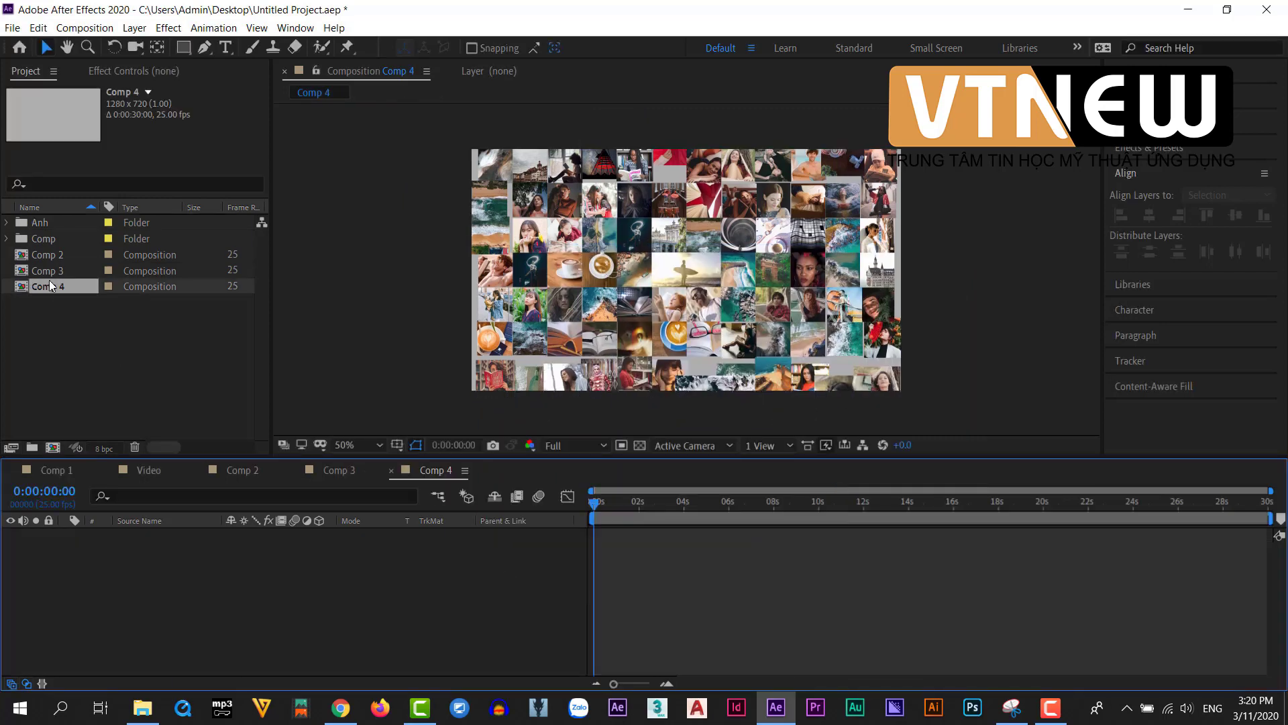
pyautogui.click(47, 271)
pyautogui.hotkey('ctrl', '/')
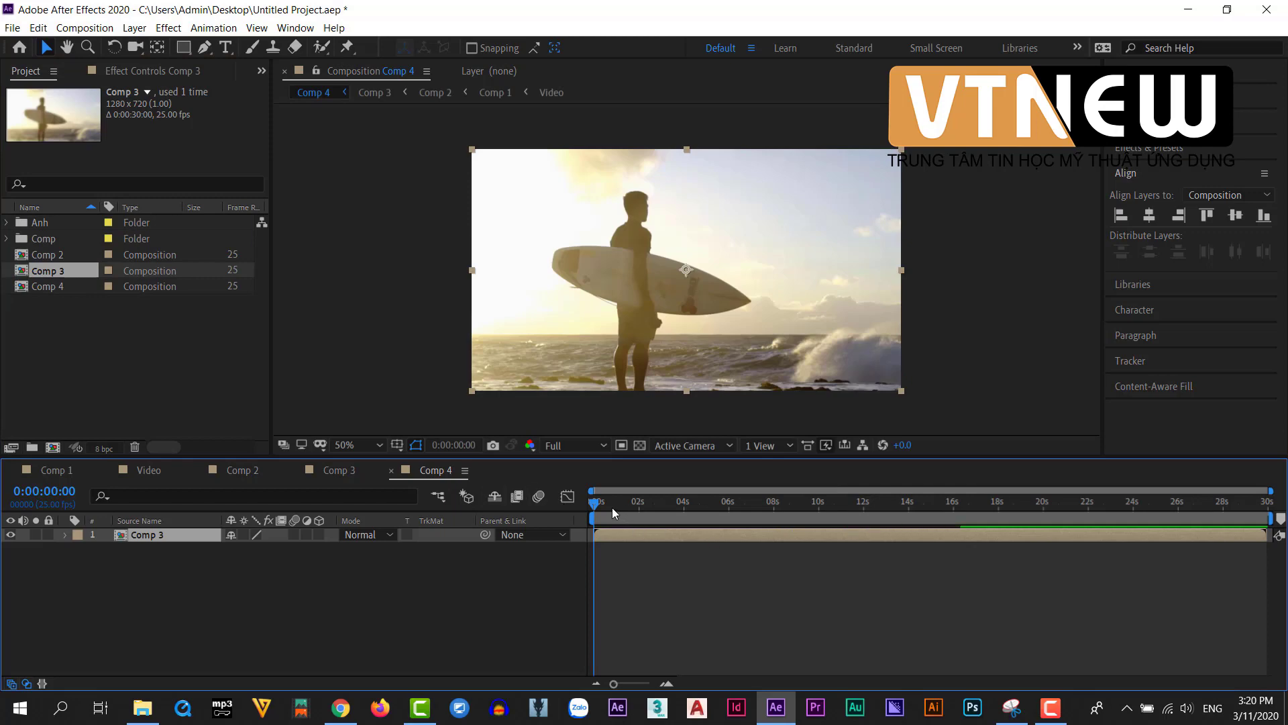
# At about 15 seconds, keyframe the Comp 3 layer's Scale, entering 110% then 105%.
pyautogui.click(738, 505)
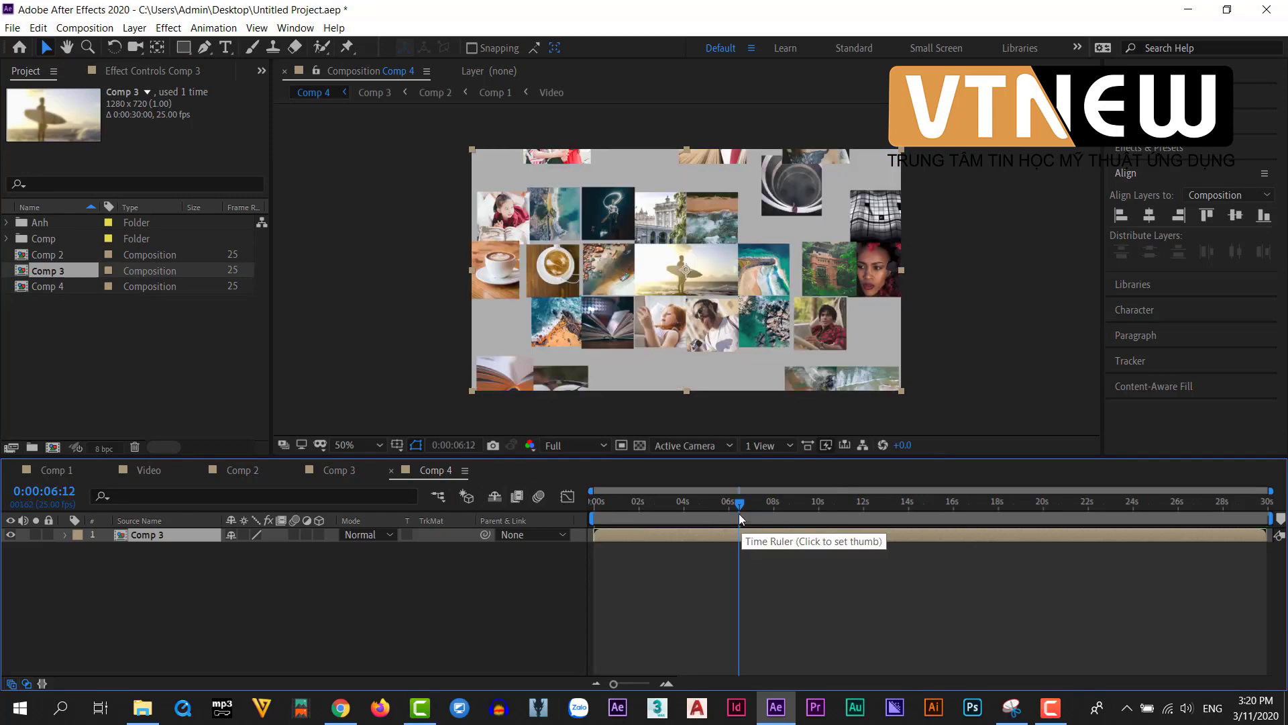
pyautogui.click(936, 503)
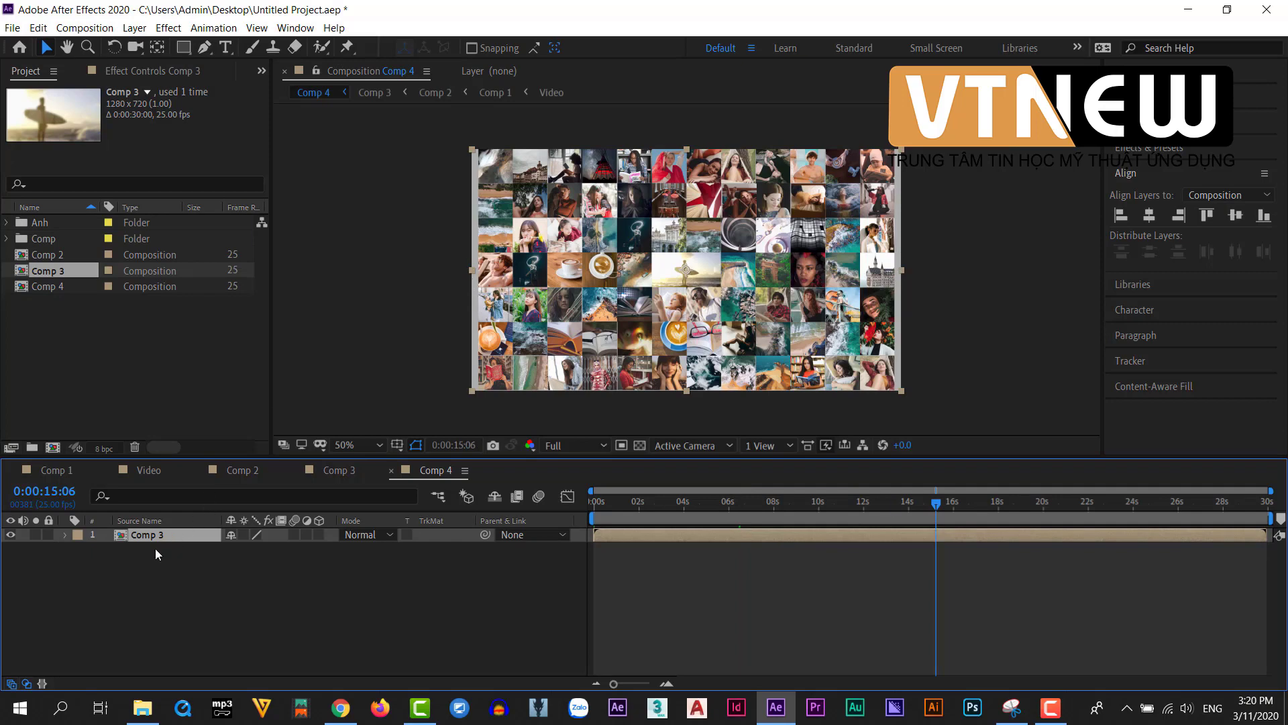
pyautogui.press('s')
pyautogui.click(108, 549)
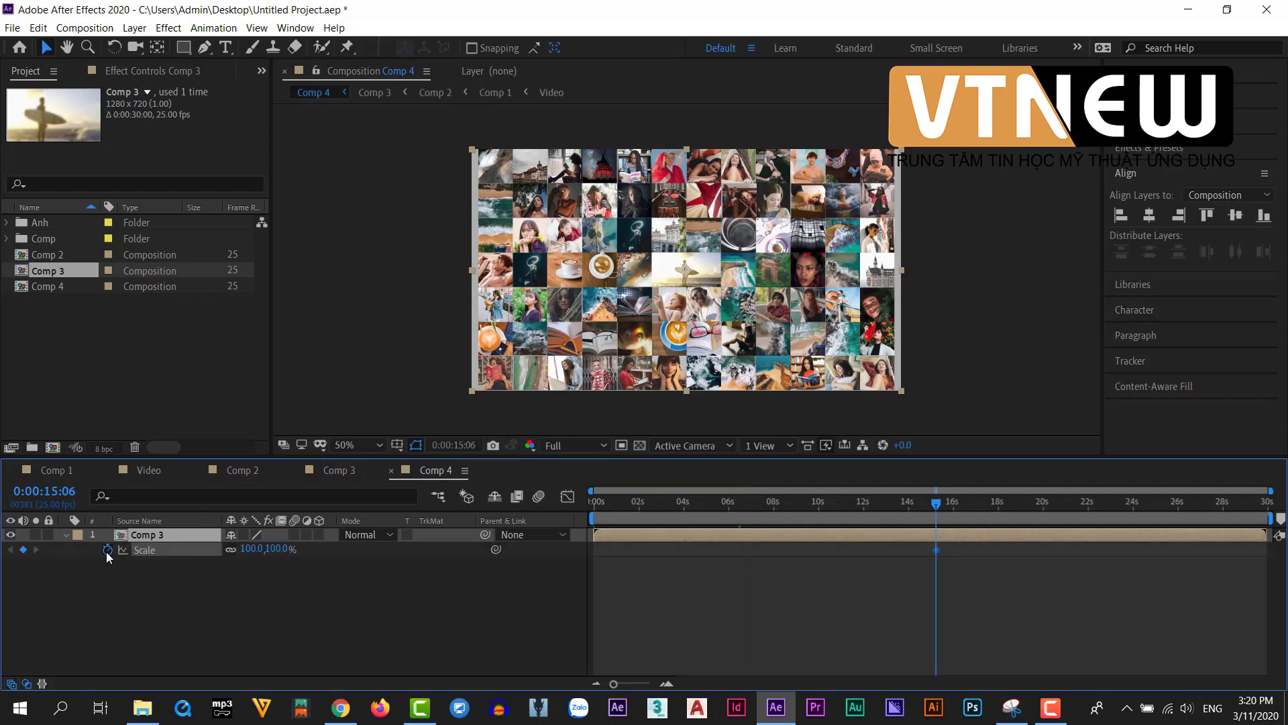
pyautogui.click(252, 549)
pyautogui.write('110')
pyautogui.press('Return')
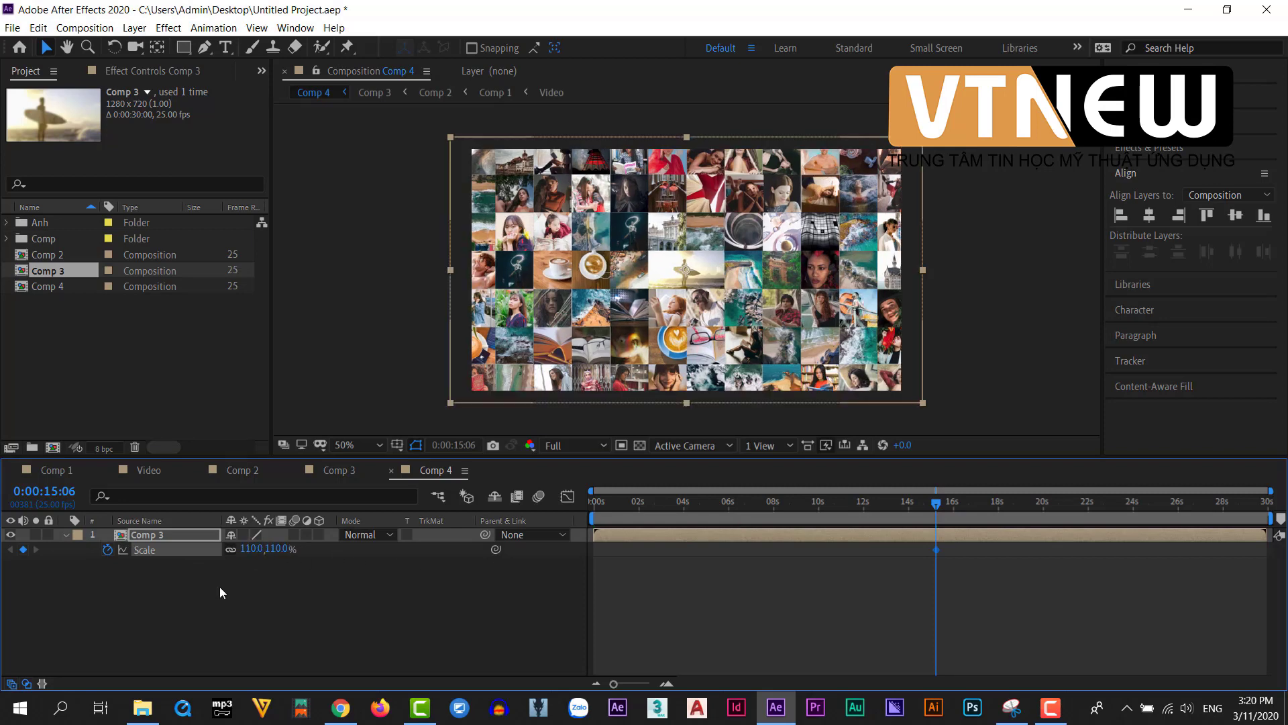
pyautogui.click(250, 549)
pyautogui.write('105')
pyautogui.press('Return')
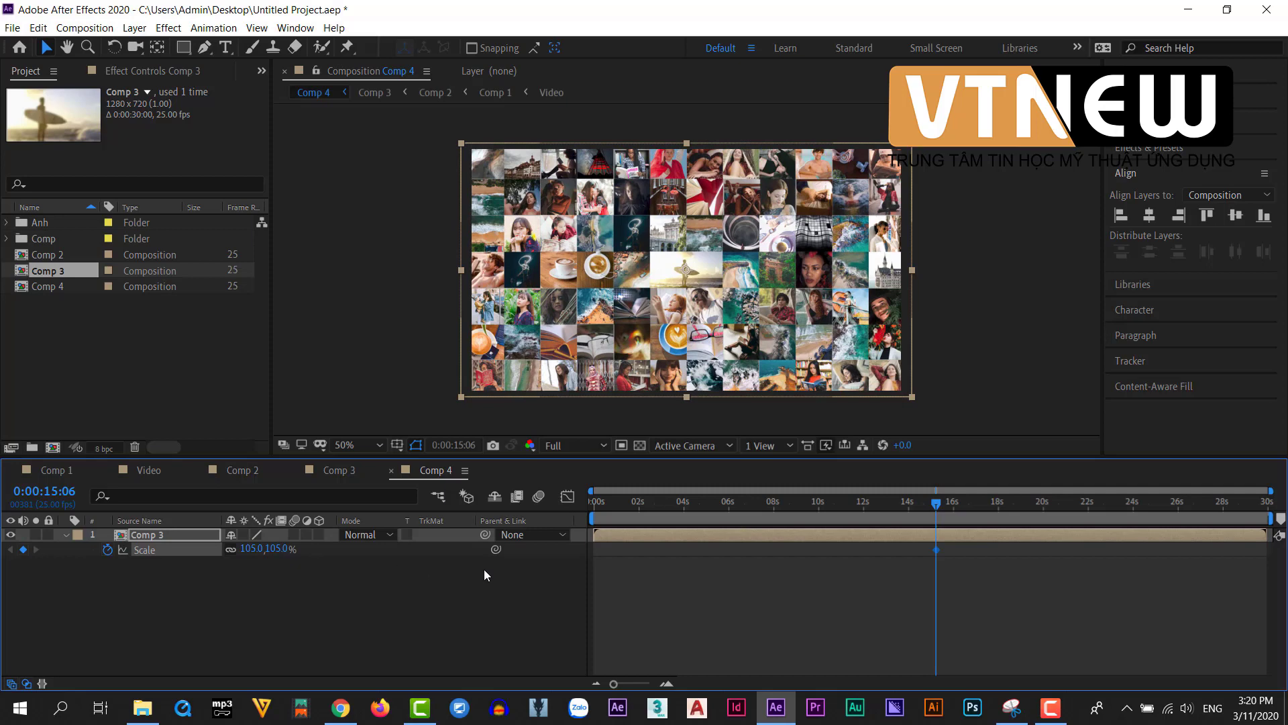
# Move the current time back to 3 seconds and remove the Scale keyframe.
pyautogui.click(975, 368)
pyautogui.moveTo(956, 502); pyautogui.dragTo(661, 504)
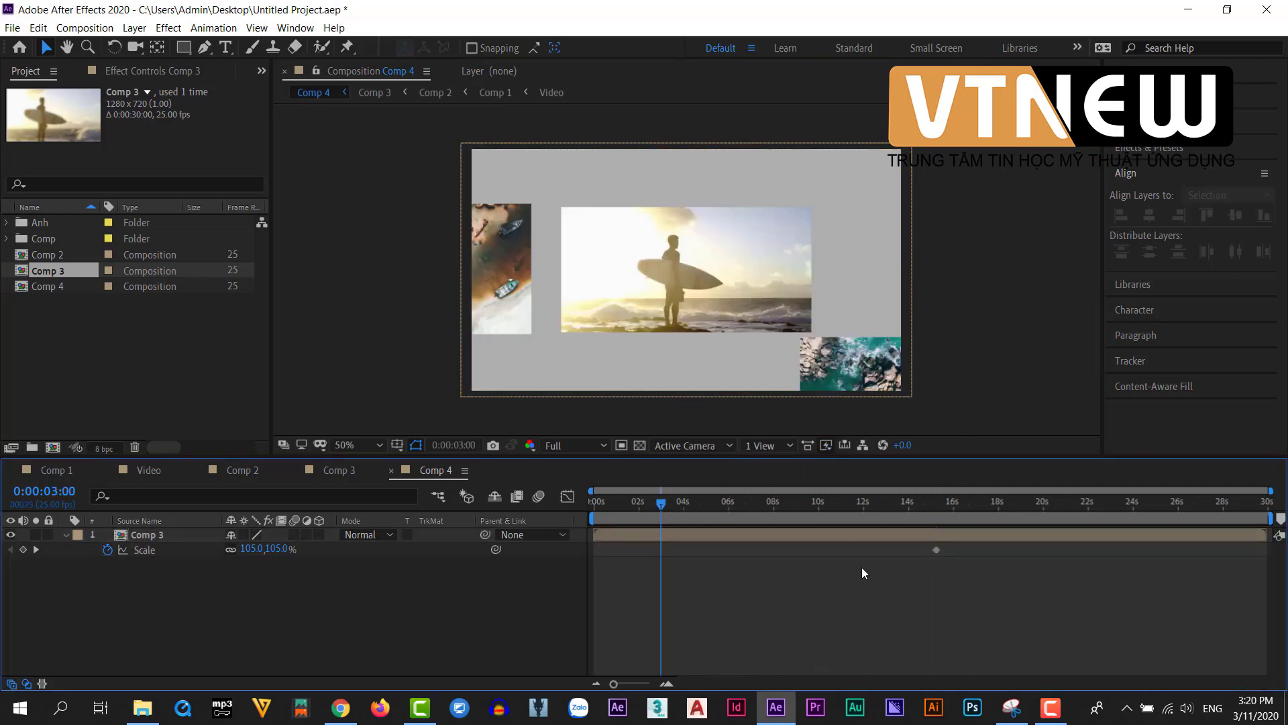
pyautogui.moveTo(971, 577); pyautogui.dragTo(925, 546)
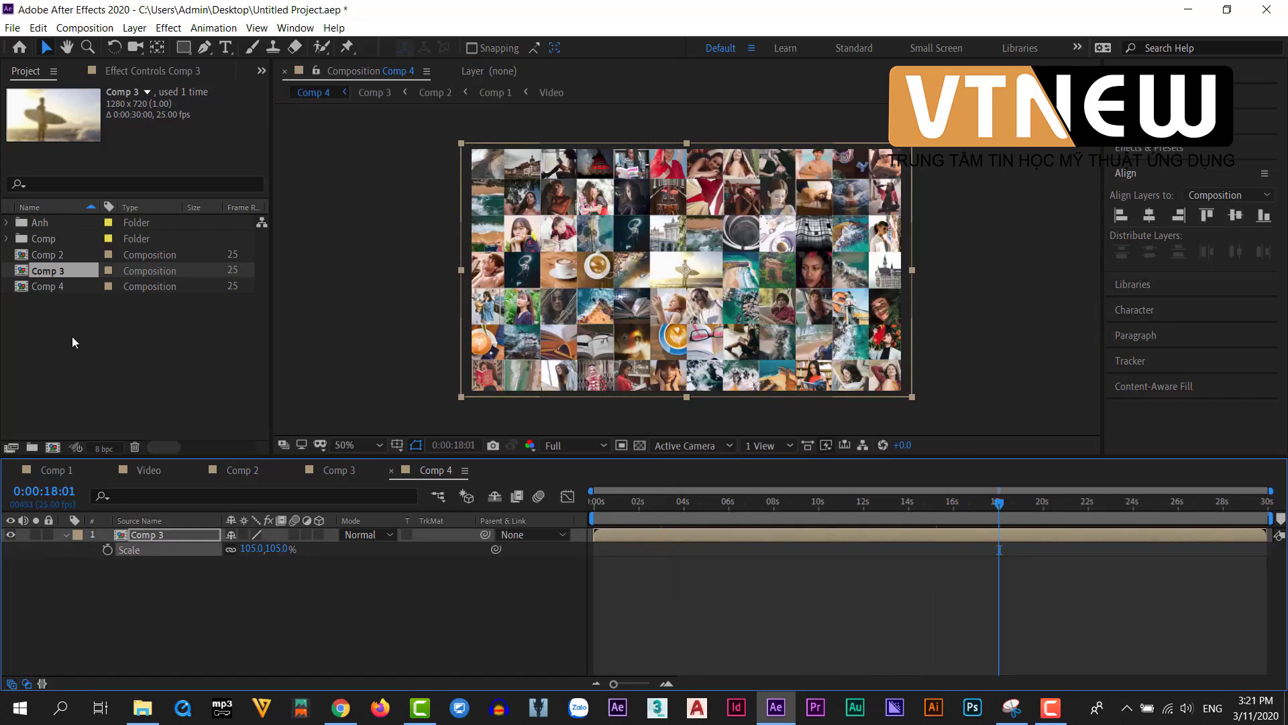
pyautogui.click(97, 403)
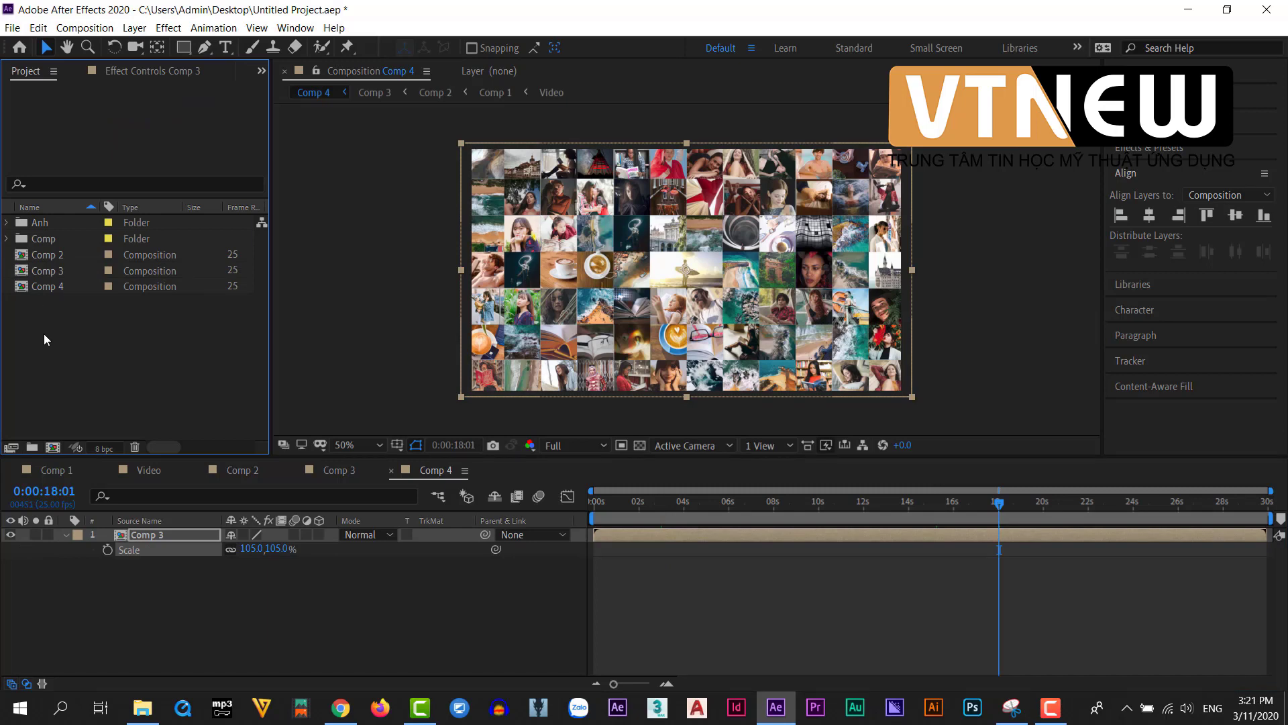
# Create the 'Nhap nhay' composition and drop Comp 4 into it as its layer.
pyautogui.click(52, 447)
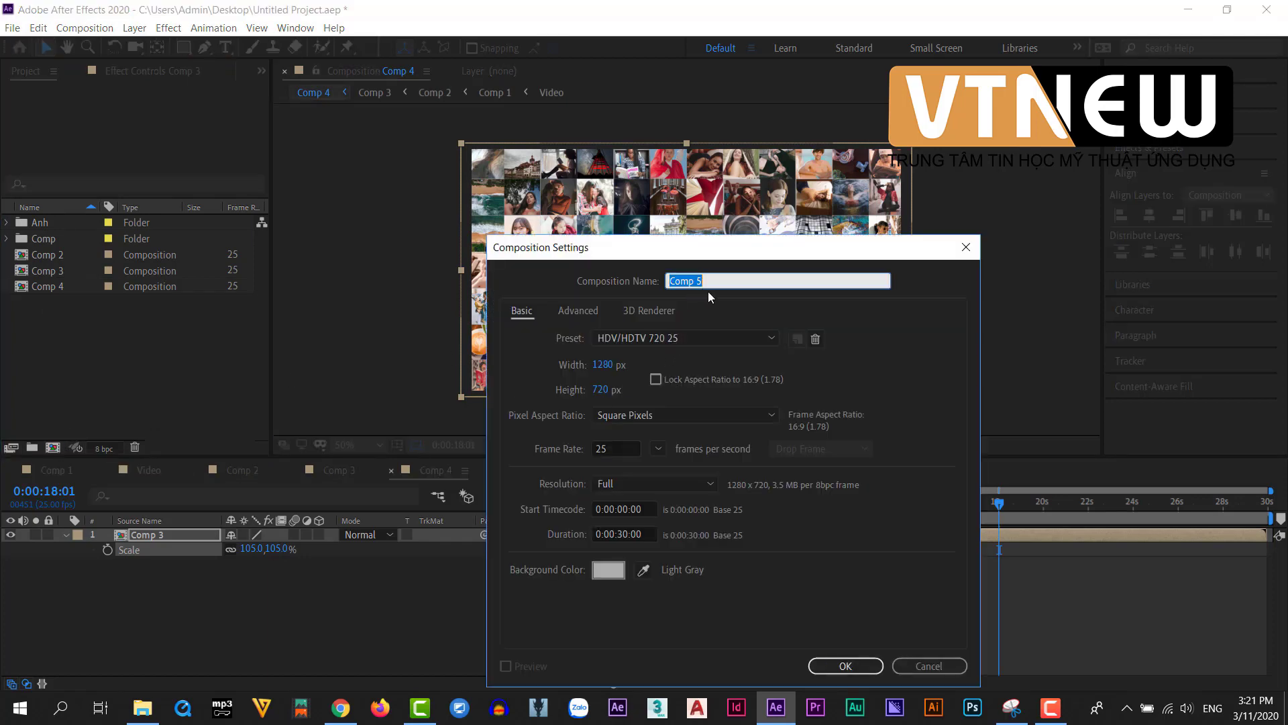
pyautogui.write('Nhap nhay')
pyautogui.press('Return')
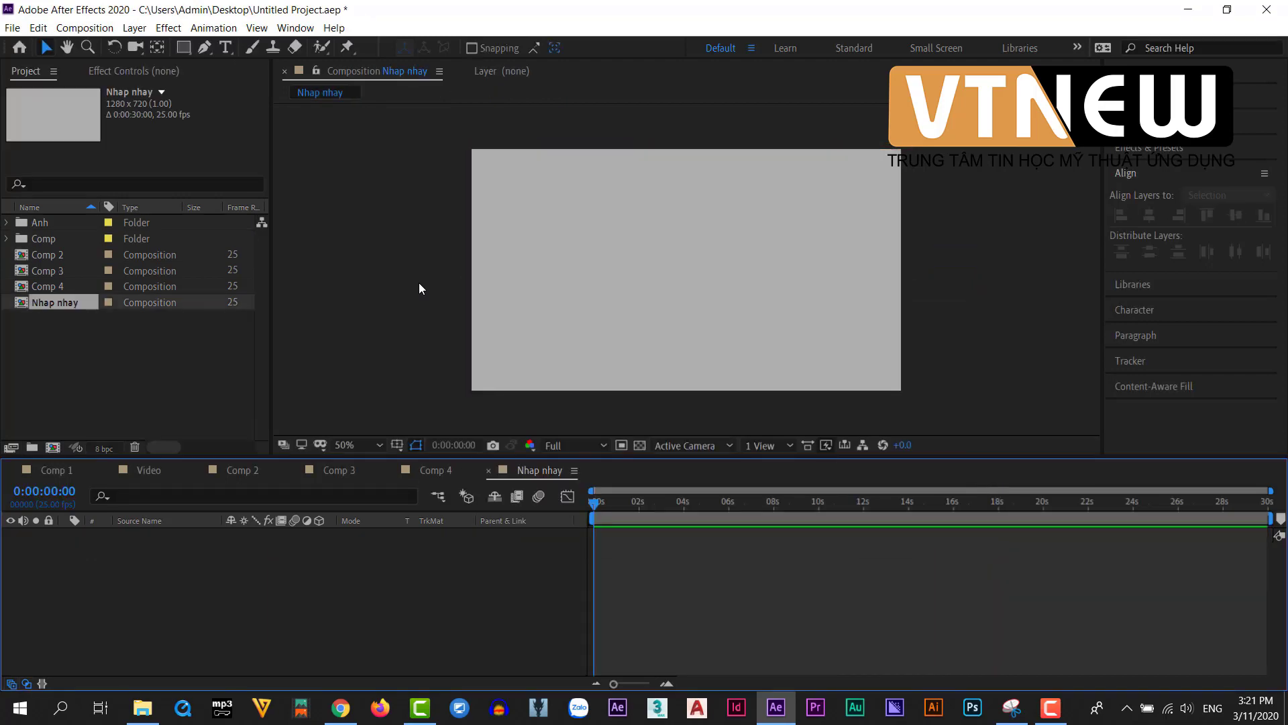
pyautogui.moveTo(49, 288); pyautogui.dragTo(50, 304)
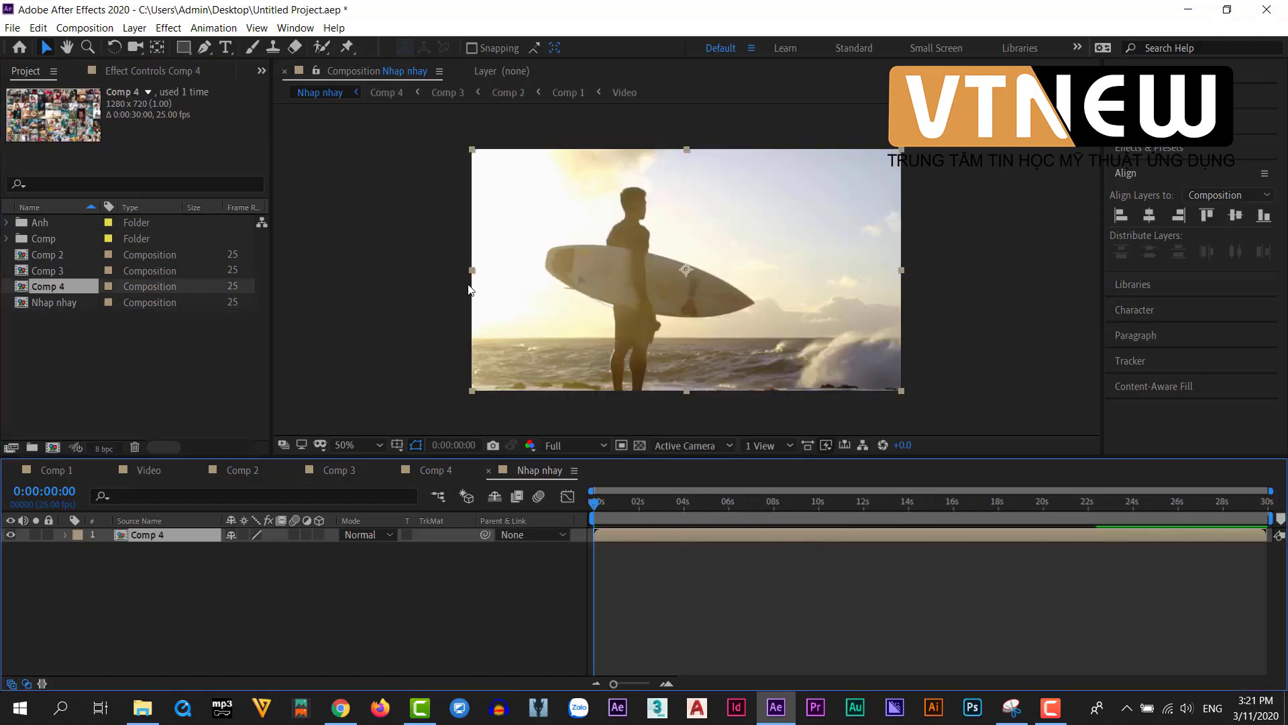
pyautogui.moveTo(599, 507); pyautogui.dragTo(928, 506)
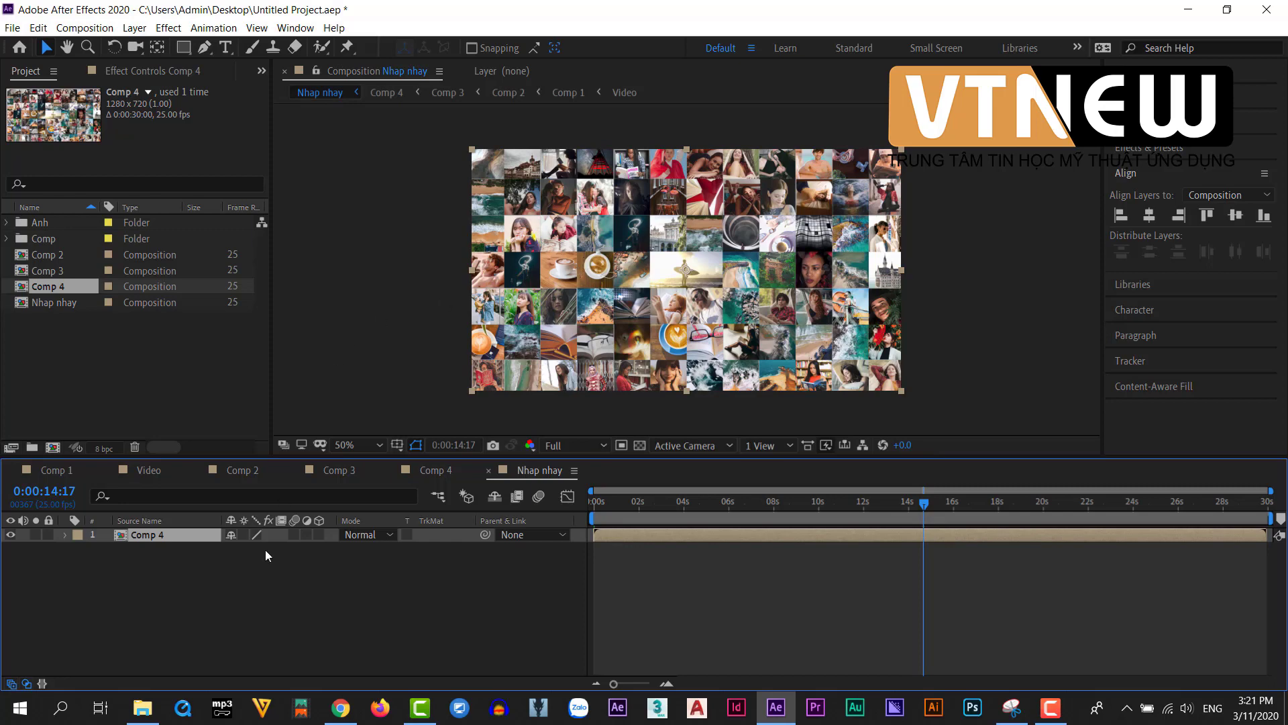
# Add 1 (10).jpg from the Anh folder above Comp 4 and shrink it to tile size.
pyautogui.click(7, 223)
pyautogui.moveTo(53, 251); pyautogui.dragTo(123, 527)
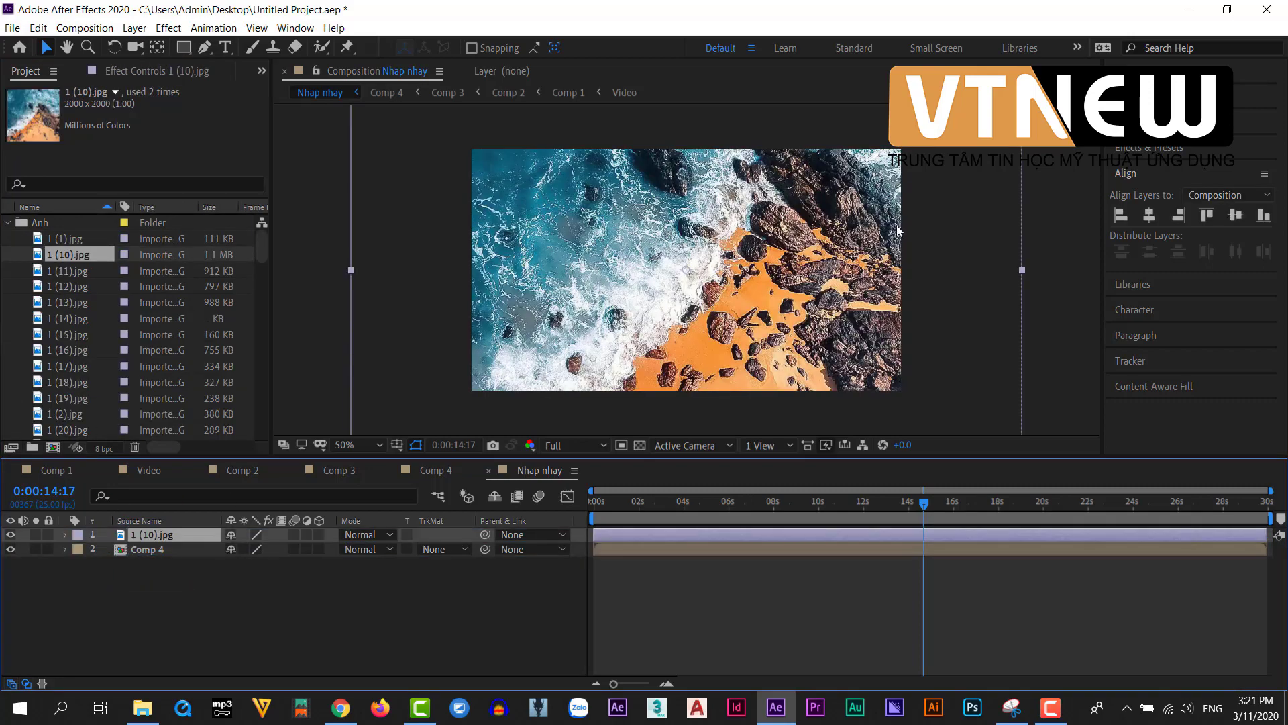
pyautogui.press(',')
pyautogui.press(',')
pyautogui.press(',')
pyautogui.press(',')
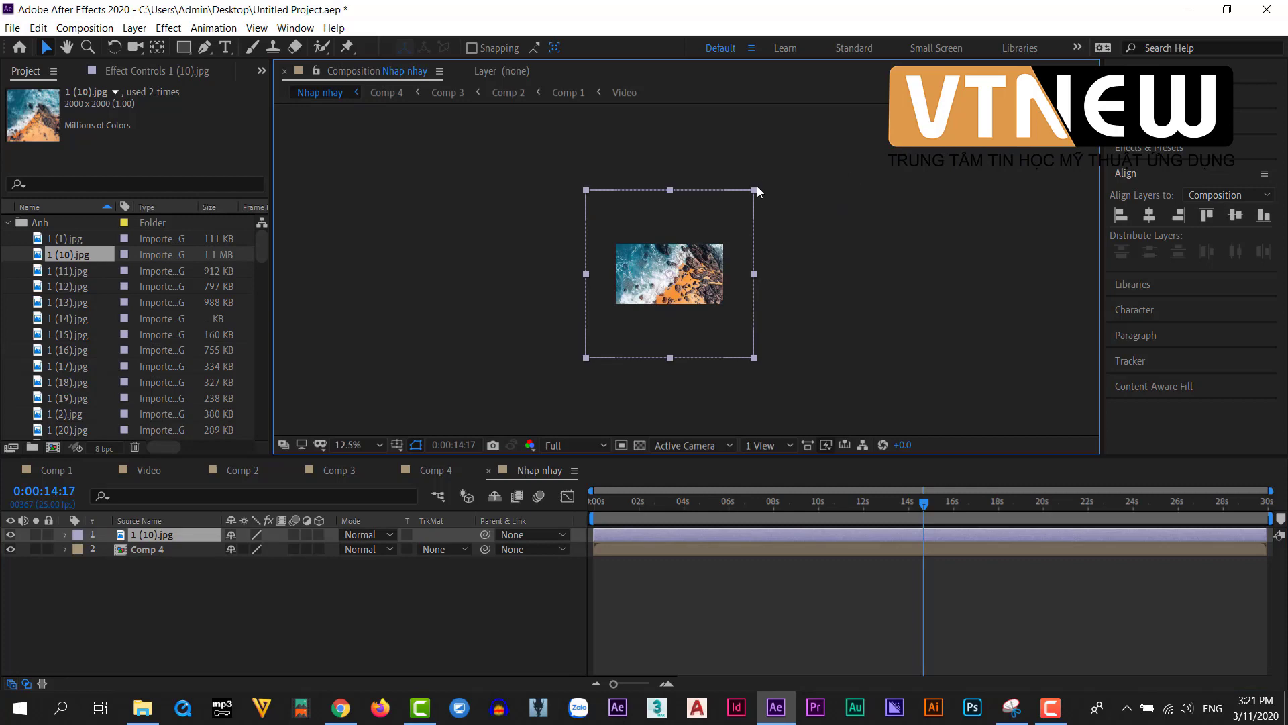
pyautogui.moveTo(754, 191); pyautogui.dragTo(698, 261)
# Position the 1 (10).jpg photo over a grid tile and duplicate the layer.
pyautogui.press('/')
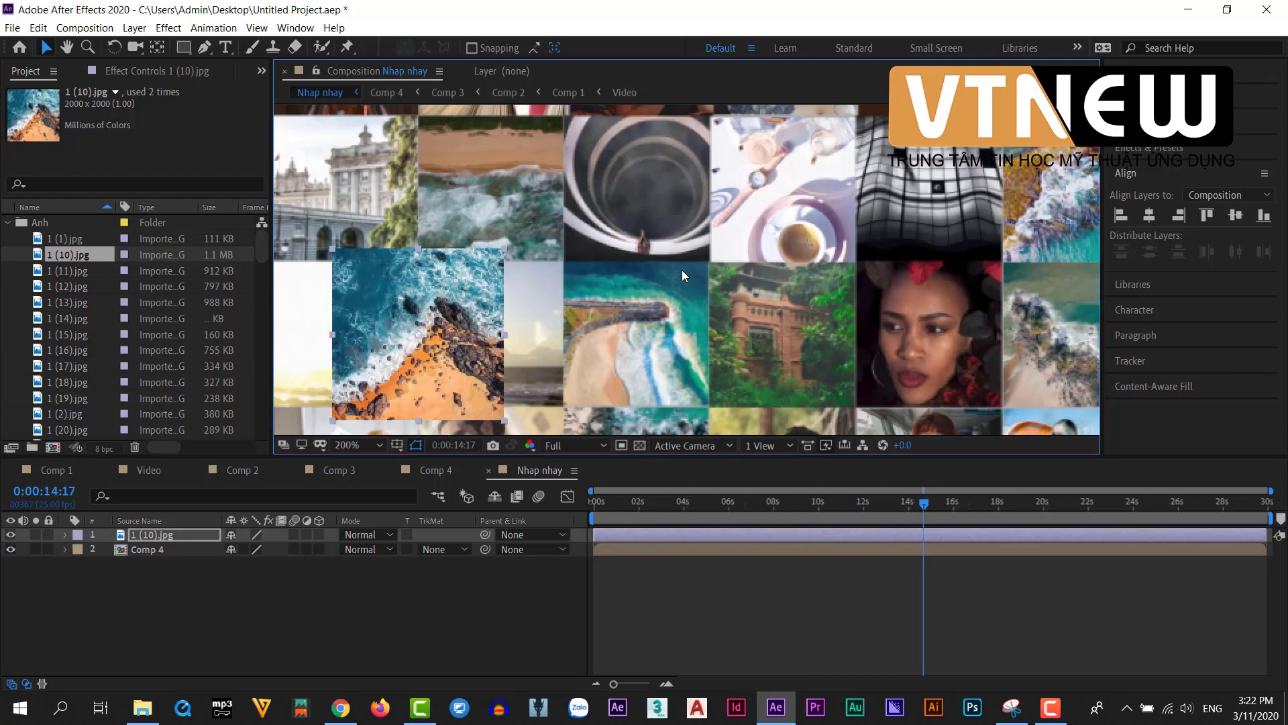
pyautogui.scroll(-1, 697, 280)
pyautogui.scroll(2, 653, 279)
pyautogui.moveTo(517, 280); pyautogui.dragTo(833, 243)
pyautogui.scroll(2, 804, 220)
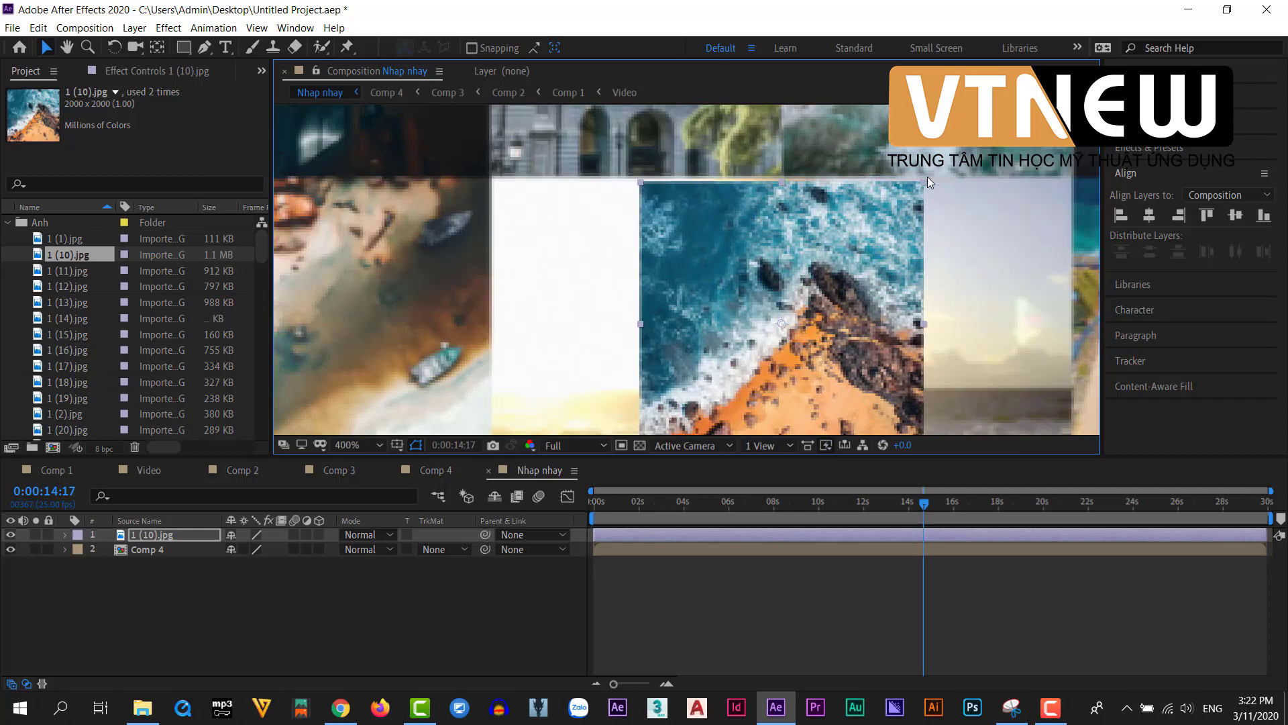
pyautogui.press(',')
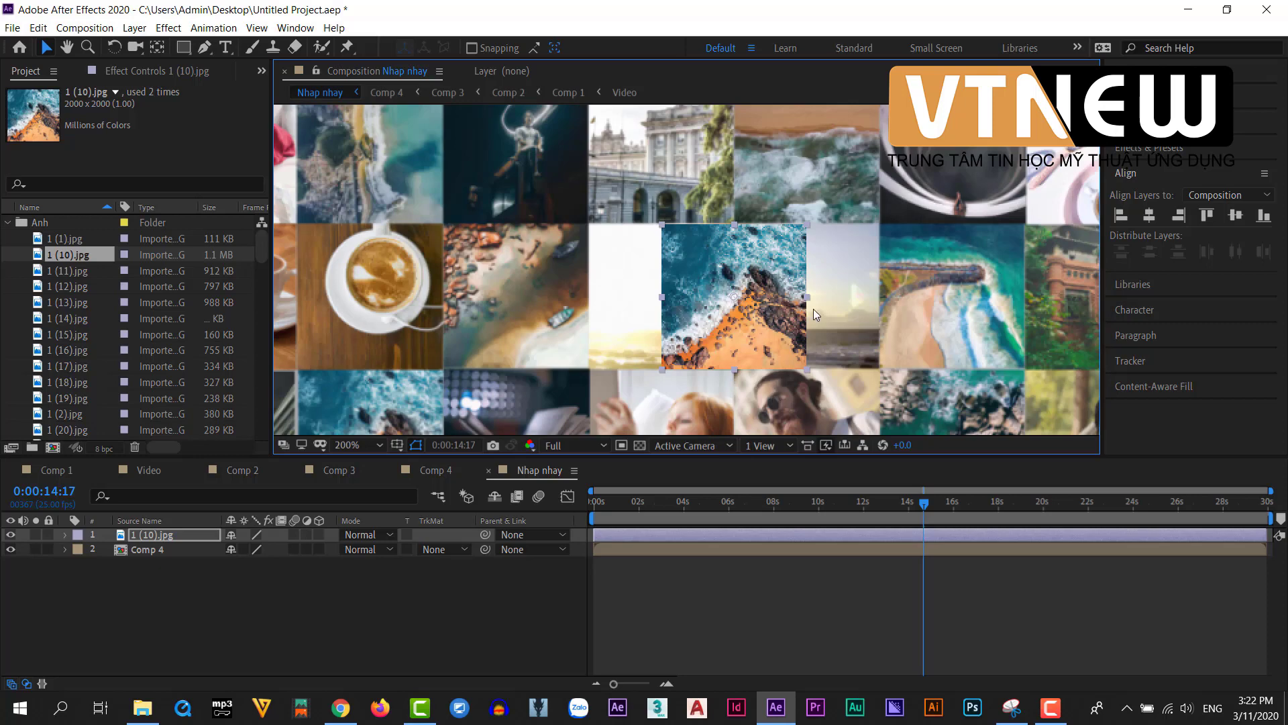
pyautogui.press(',')
pyautogui.moveTo(722, 288); pyautogui.dragTo(612, 285)
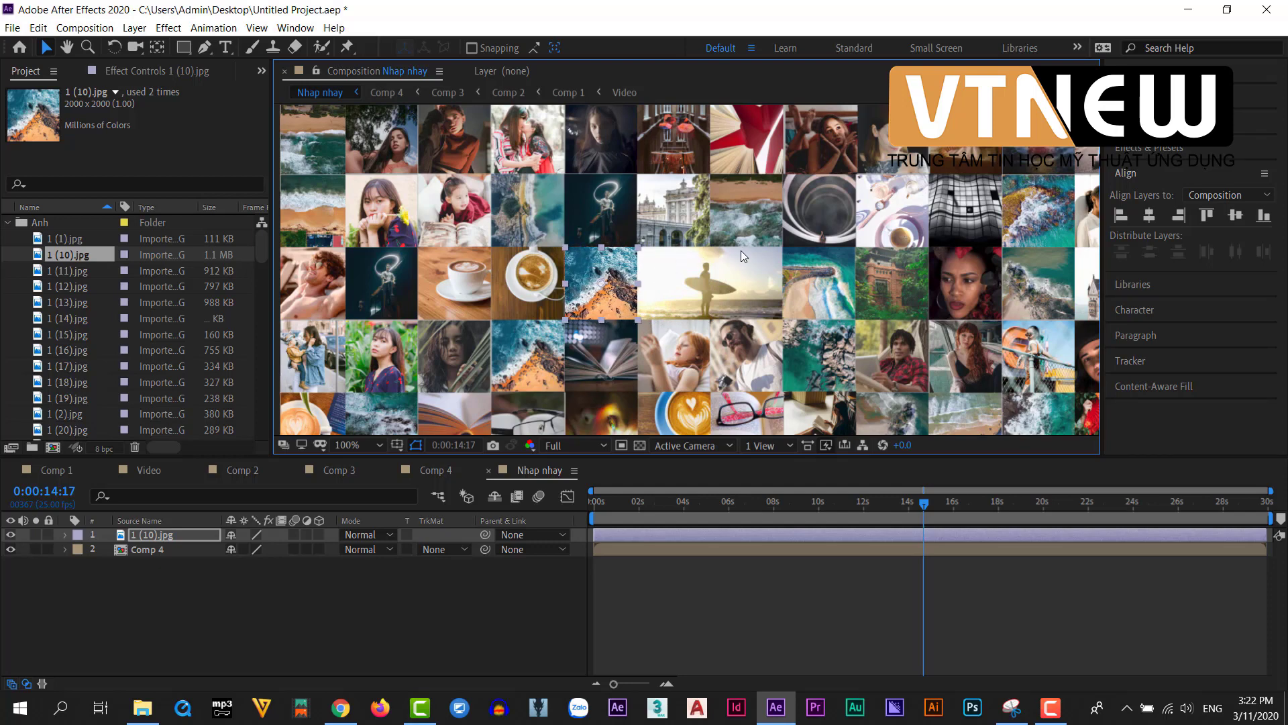
pyautogui.hotkey('ctrl', 'd')
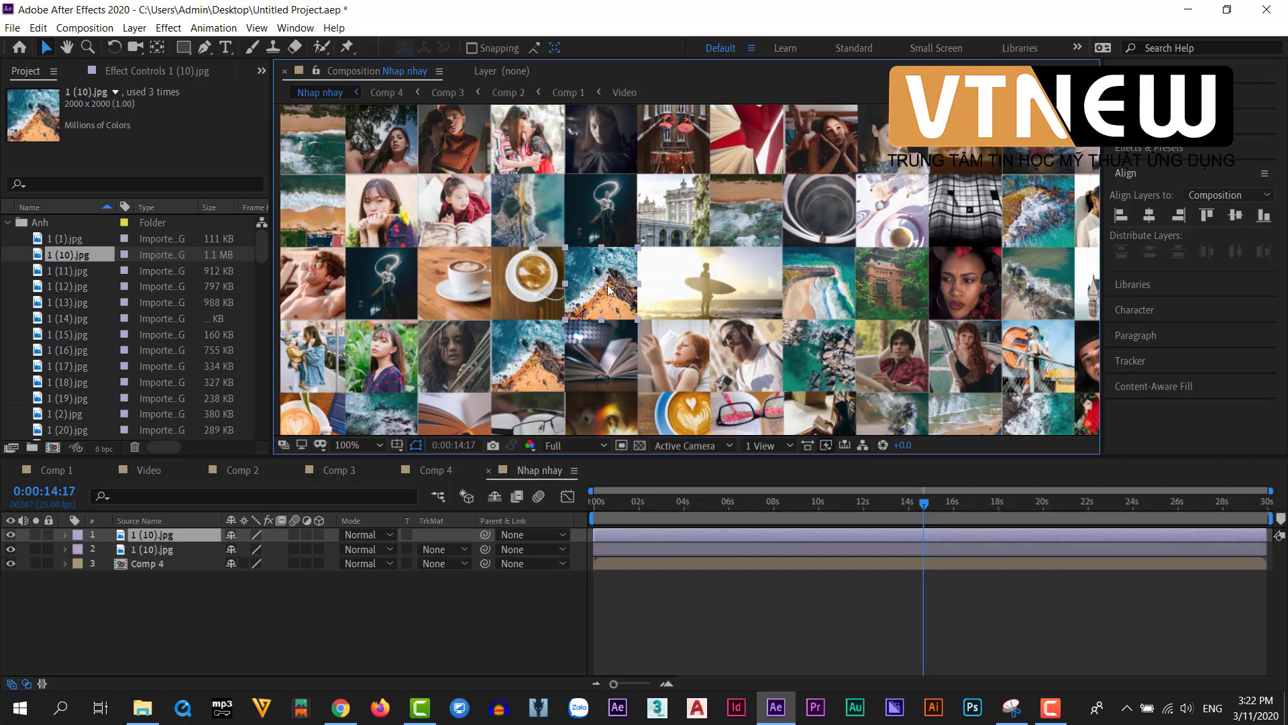
# Move a 1 (10).jpg copy onto another grid tile and duplicate it again.
pyautogui.moveTo(609, 290); pyautogui.dragTo(535, 216)
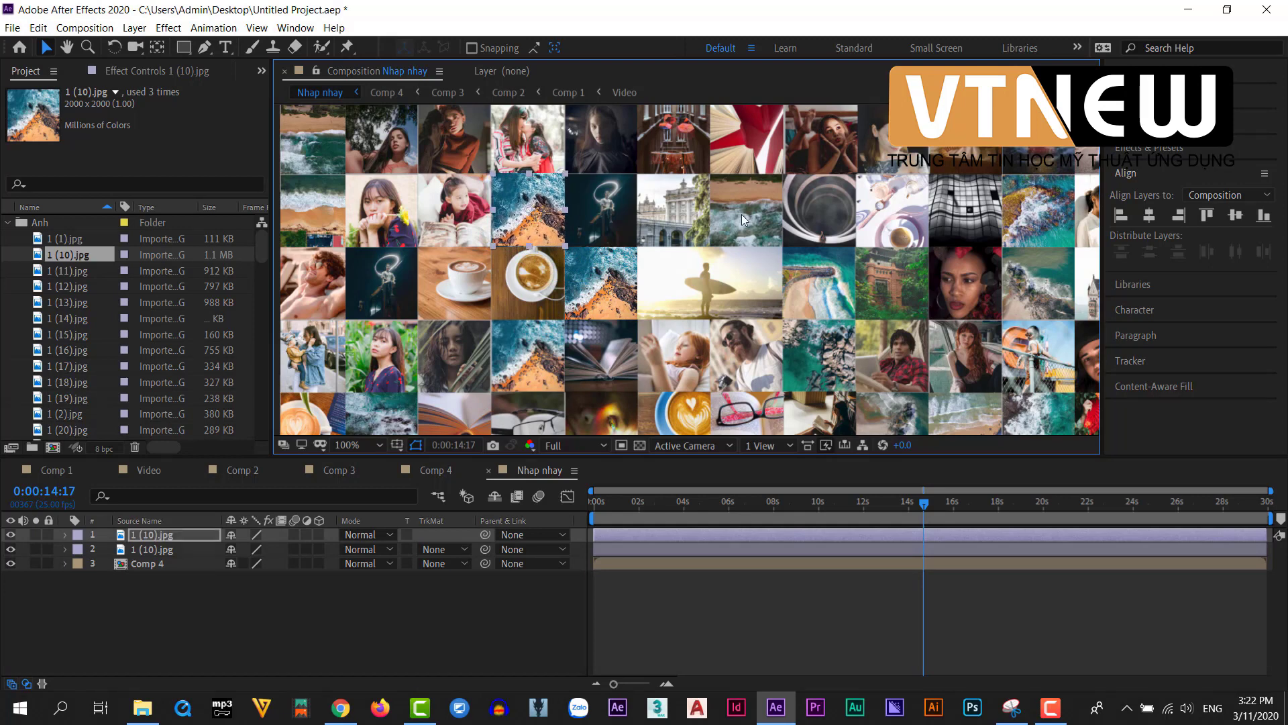
pyautogui.hotkey('ctrl', 'd')
pyautogui.keyDown('shift'); pyautogui.click(611, 259); pyautogui.keyUp('shift')
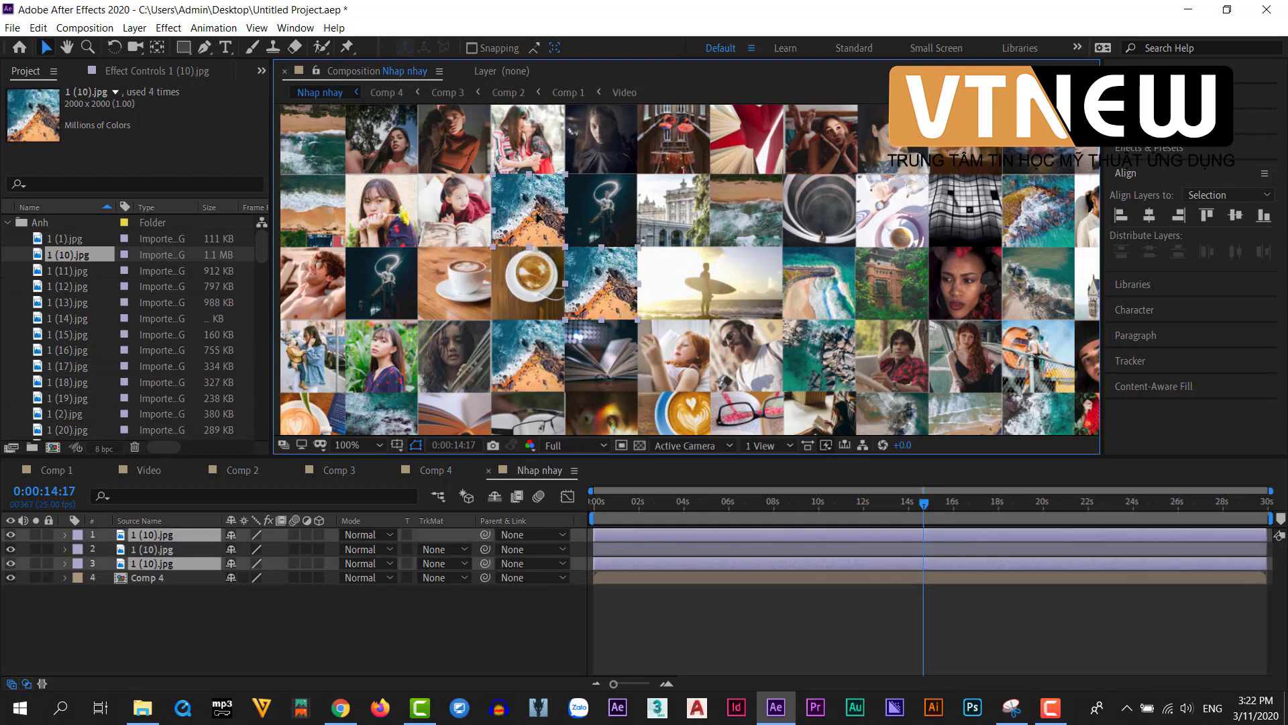
pyautogui.moveTo(611, 259); pyautogui.dragTo(465, 332)
pyautogui.hotkey('ctrl', 'z')
pyautogui.scroll(-1, 931, 307)
# Duplicate selected photo tiles and shift the copies two tiles left and one down.
pyautogui.click(932, 308)
pyautogui.click(641, 278)
pyautogui.hotkey('ctrl', 'd')
pyautogui.keyDown('shift'); pyautogui.click(605, 242); pyautogui.keyUp('shift')
pyautogui.moveTo(605, 243); pyautogui.dragTo(533, 279)
pyautogui.scroll(1, 457, 368)
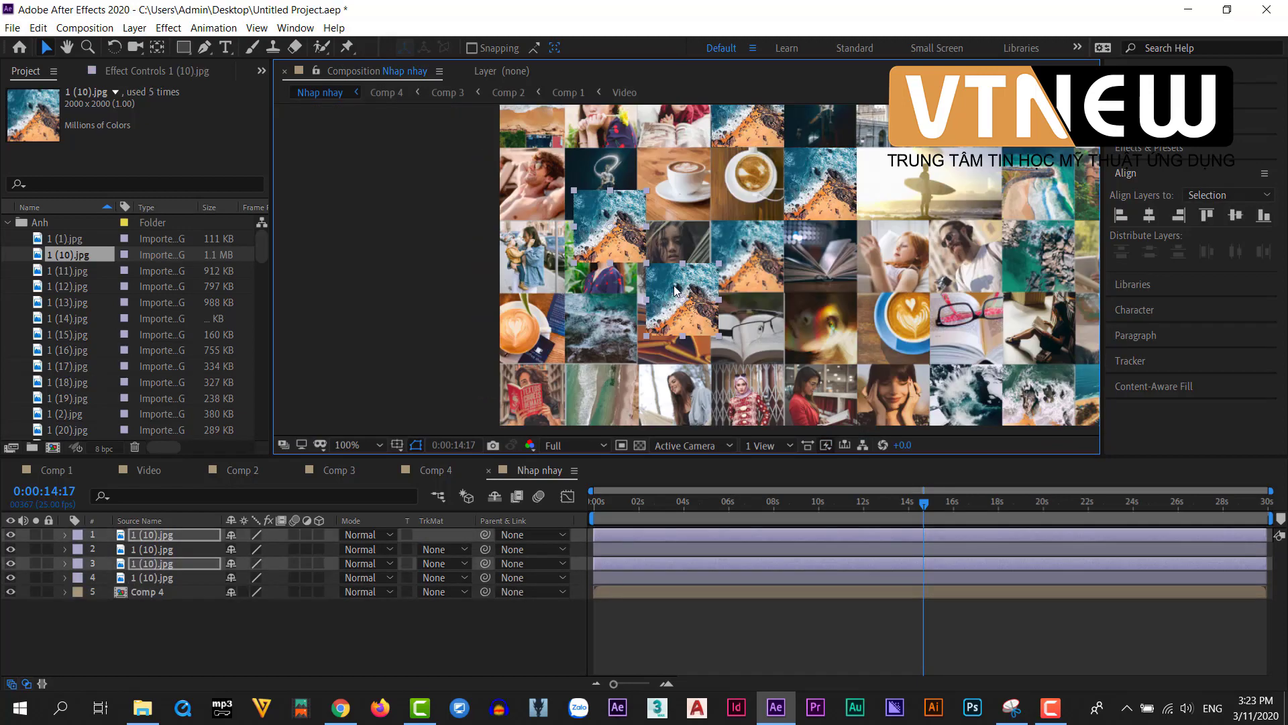
pyautogui.moveTo(771, 237); pyautogui.dragTo(773, 299)
# Make further tile copies and place them onto empty grid cells.
pyautogui.press('Left')
pyautogui.press('Left')
pyautogui.hotkey('ctrl', 'd')
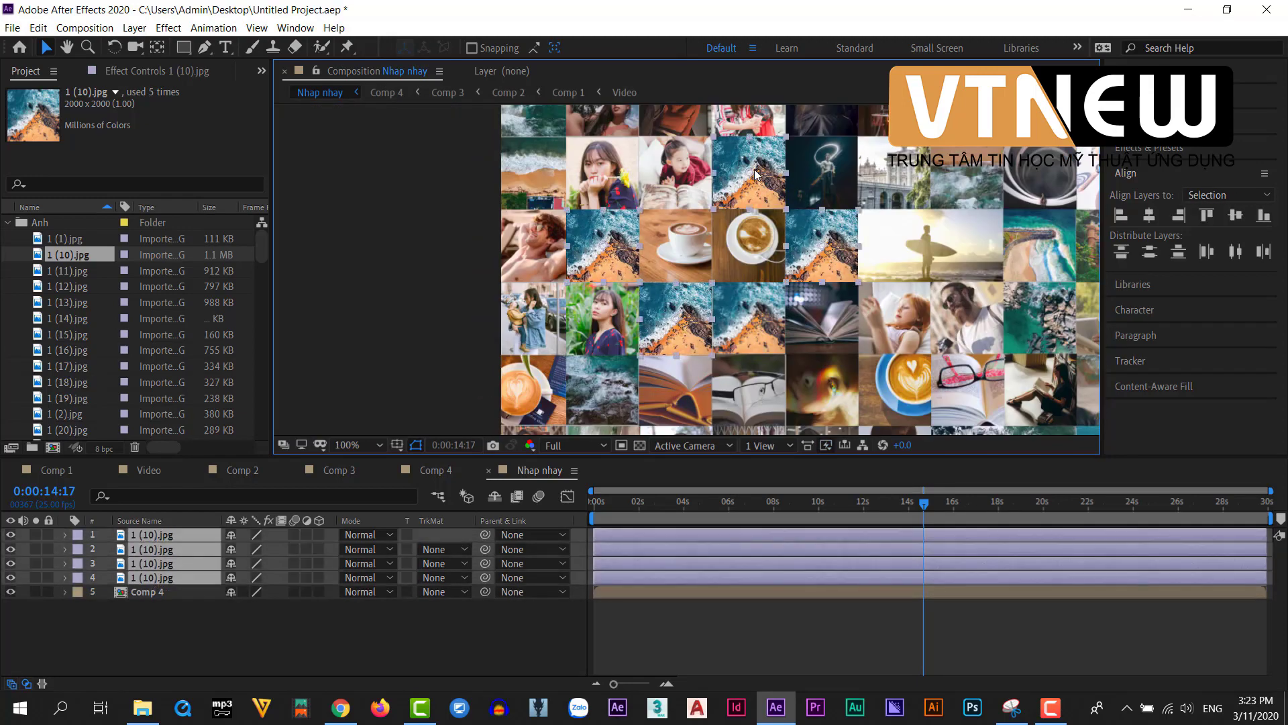
pyautogui.hotkey('ctrl', 'd')
pyautogui.press(',')
pyautogui.scroll(2, 703, 315)
pyautogui.moveTo(703, 317); pyautogui.dragTo(940, 224)
pyautogui.scroll(-1, 802, 305)
# Duplicate eight selected tiles and move the copies five tiles right and two up.
pyautogui.click(674, 236)
pyautogui.click(565, 236)
pyautogui.keyDown('shift'); pyautogui.click(601, 272); pyautogui.keyUp('shift')
pyautogui.keyDown('shift'); pyautogui.click(637, 200); pyautogui.keyUp('shift')
pyautogui.keyDown('shift'); pyautogui.click(674, 236); pyautogui.keyUp('shift')
pyautogui.keyDown('shift'); pyautogui.click(710, 272); pyautogui.keyUp('shift')
pyautogui.hotkey('ctrl', 'd')
pyautogui.scroll(2, 836, 328)
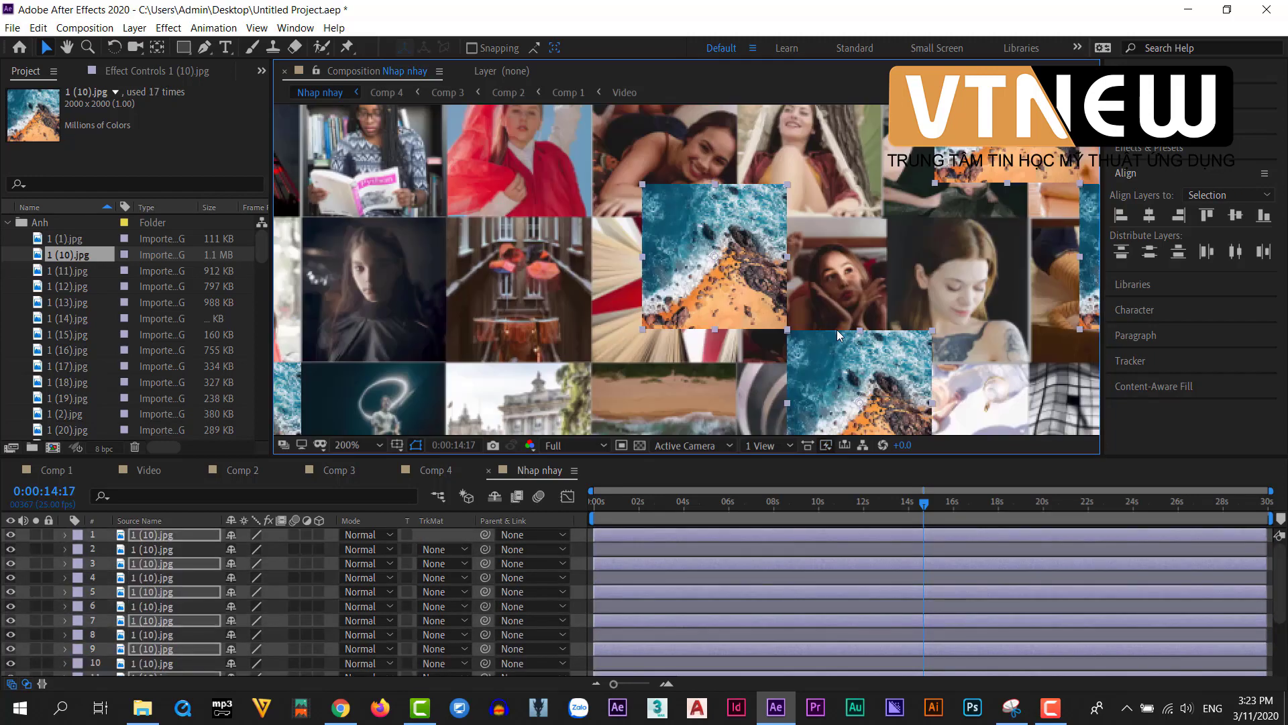
pyautogui.scroll(-1, 836, 329)
pyautogui.moveTo(803, 271); pyautogui.dragTo(803, 280)
pyautogui.scroll(1, 802, 280)
pyautogui.scroll(-2, 802, 280)
# Duplicate three more tiles and move the copies upward into open slots.
pyautogui.click(584, 284)
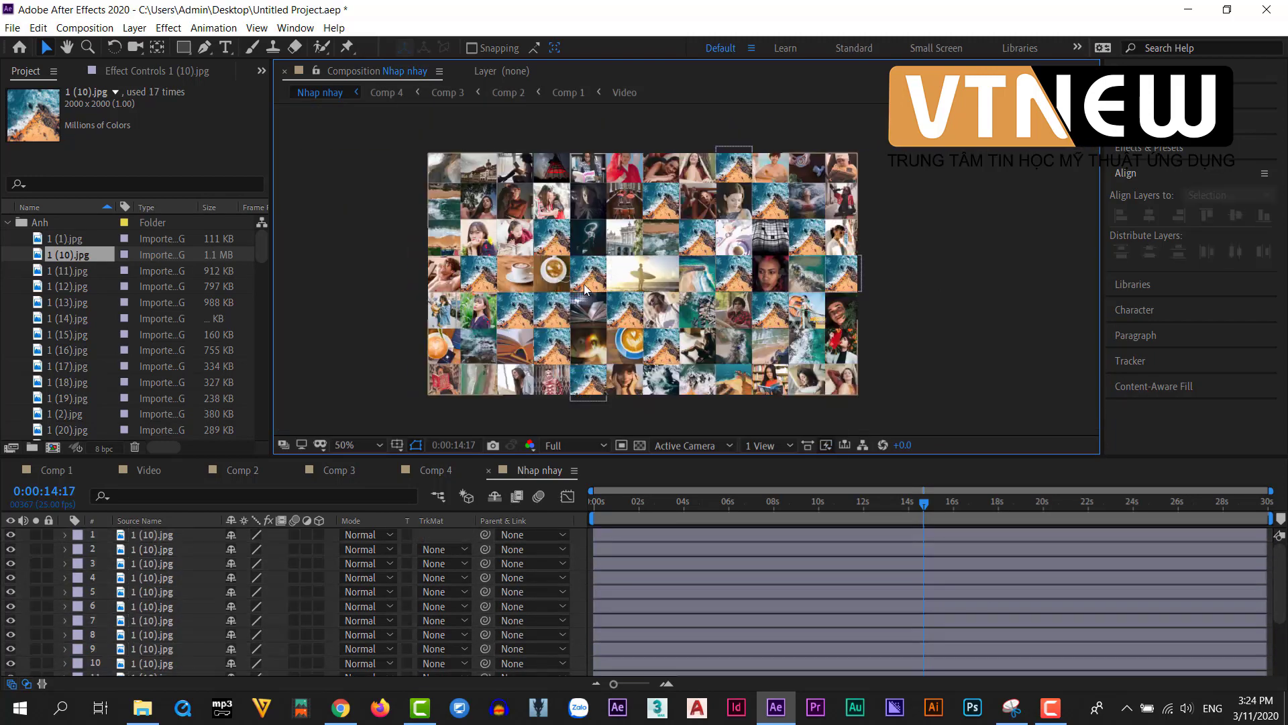
pyautogui.moveTo(583, 284); pyautogui.dragTo(636, 342)
pyautogui.click(528, 330)
pyautogui.keyDown('shift'); pyautogui.click(565, 366); pyautogui.keyUp('shift')
pyautogui.keyDown('shift'); pyautogui.click(601, 294); pyautogui.keyUp('shift')
pyautogui.hotkey('ctrl', 'd')
pyautogui.moveTo(601, 294); pyautogui.dragTo(601, 231)
pyautogui.scroll(2, 661, 329)
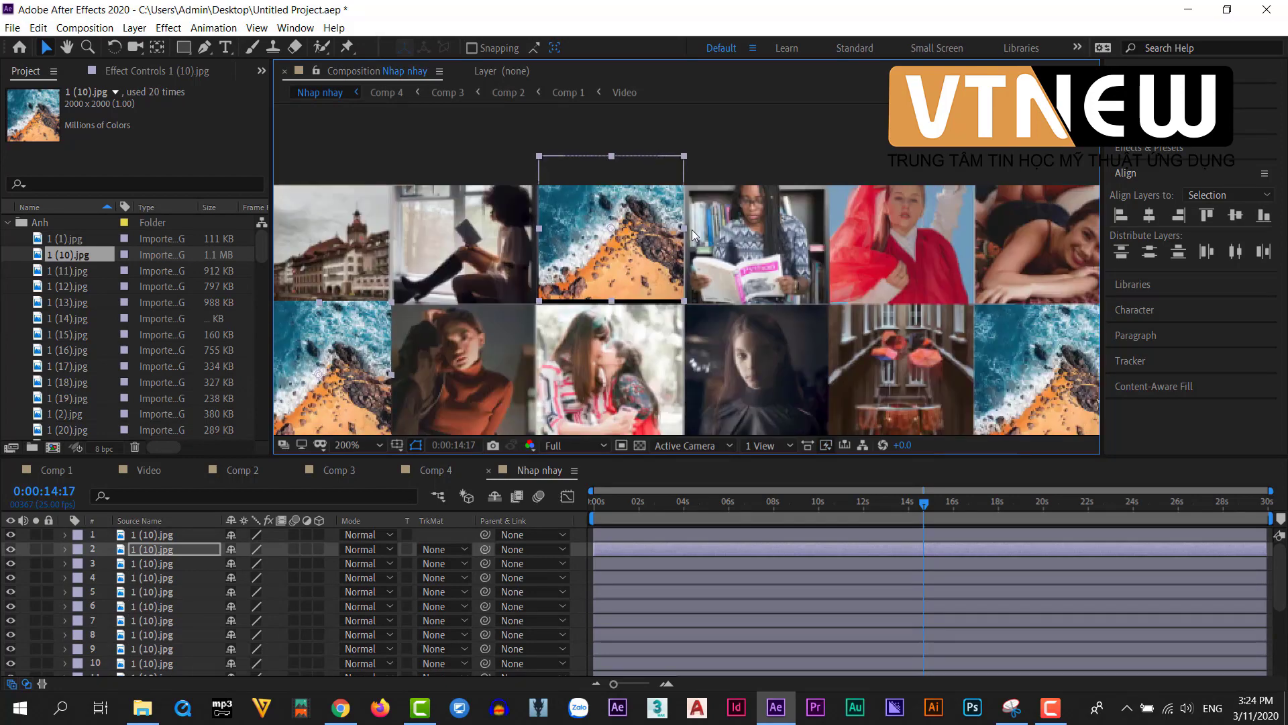
pyautogui.scroll(-3, 681, 262)
# Duplicate four tiles and settle the copies downward into the grid gaps.
pyautogui.click(635, 177)
pyautogui.keyDown('shift'); pyautogui.click(673, 214); pyautogui.keyUp('shift')
pyautogui.keyDown('shift'); pyautogui.click(709, 143); pyautogui.keyUp('shift')
pyautogui.keyDown('shift'); pyautogui.click(744, 175); pyautogui.keyUp('shift')
pyautogui.hotkey('ctrl', 'd')
pyautogui.moveTo(745, 175); pyautogui.dragTo(781, 331)
pyautogui.scroll(1, 781, 331)
pyautogui.moveTo(781, 331); pyautogui.dragTo(910, 367)
pyautogui.click(890, 280)
pyautogui.scroll(-1, 732, 263)
pyautogui.scroll(-5, 151, 606)
# Toggle Comp 4's visibility to check gaps and align the layer 17 tile.
pyautogui.click(10, 669)
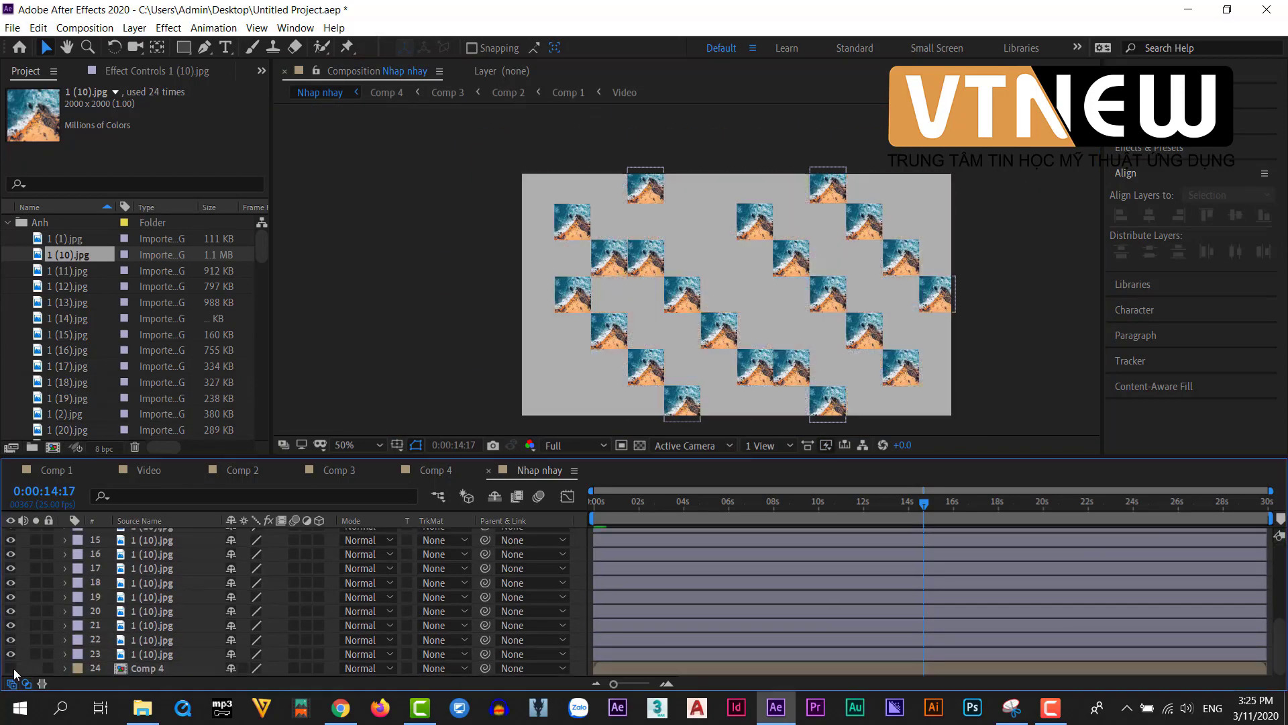
pyautogui.click(10, 668)
pyautogui.scroll(1, 696, 336)
pyautogui.moveTo(695, 335); pyautogui.dragTo(781, 273)
pyautogui.click(608, 264)
pyautogui.moveTo(609, 264); pyautogui.dragTo(531, 335)
pyautogui.press('Right')
pyautogui.press('Right')
pyautogui.press('Right')
pyautogui.press('Right')
pyautogui.press('Right')
pyautogui.press('Right')
pyautogui.press('Right')
pyautogui.press('Right')
pyautogui.press('Right')
pyautogui.scroll(-1, 632, 343)
pyautogui.click(684, 302)
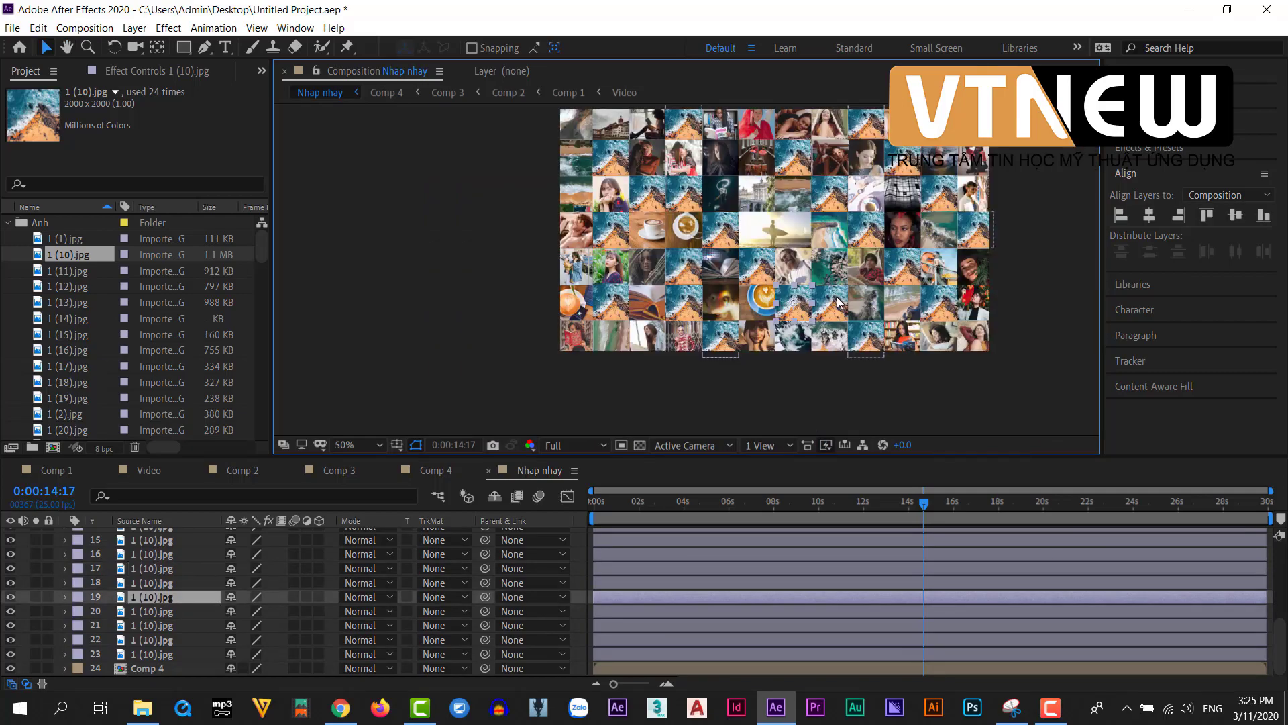
pyautogui.click(10, 668)
# Drag several tiles onto their grid cells and move the central tile up into its slot.
pyautogui.moveTo(866, 230); pyautogui.dragTo(831, 249)
pyautogui.moveTo(718, 230); pyautogui.dragTo(647, 341)
pyautogui.moveTo(685, 193); pyautogui.dragTo(728, 193)
pyautogui.moveTo(939, 193); pyautogui.dragTo(976, 157)
pyautogui.click(10, 668)
pyautogui.scroll(1, 885, 161)
pyautogui.moveTo(885, 161); pyautogui.dragTo(667, 233)
pyautogui.moveTo(671, 349); pyautogui.dragTo(877, 230)
pyautogui.moveTo(773, 288); pyautogui.dragTo(769, 256)
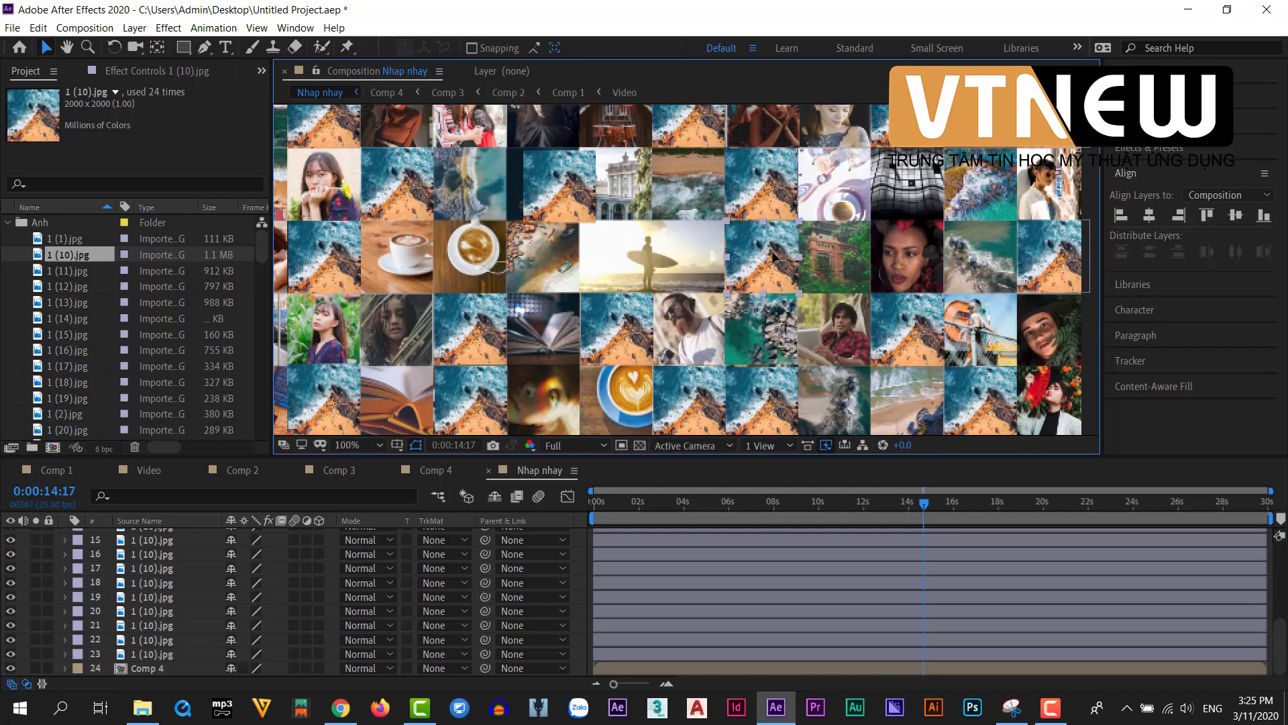
pyautogui.moveTo(671, 362); pyautogui.dragTo(837, 210)
# Nudge the bottom-row tiles up into alignment and shift an upper-middle tile into place.
pyautogui.click(570, 316)
pyautogui.press('Up')
pyautogui.click(710, 315)
pyautogui.press('Up')
pyautogui.click(996, 319)
pyautogui.scroll(-1, 978, 364)
pyautogui.scroll(1, 885, 221)
pyautogui.click(886, 221)
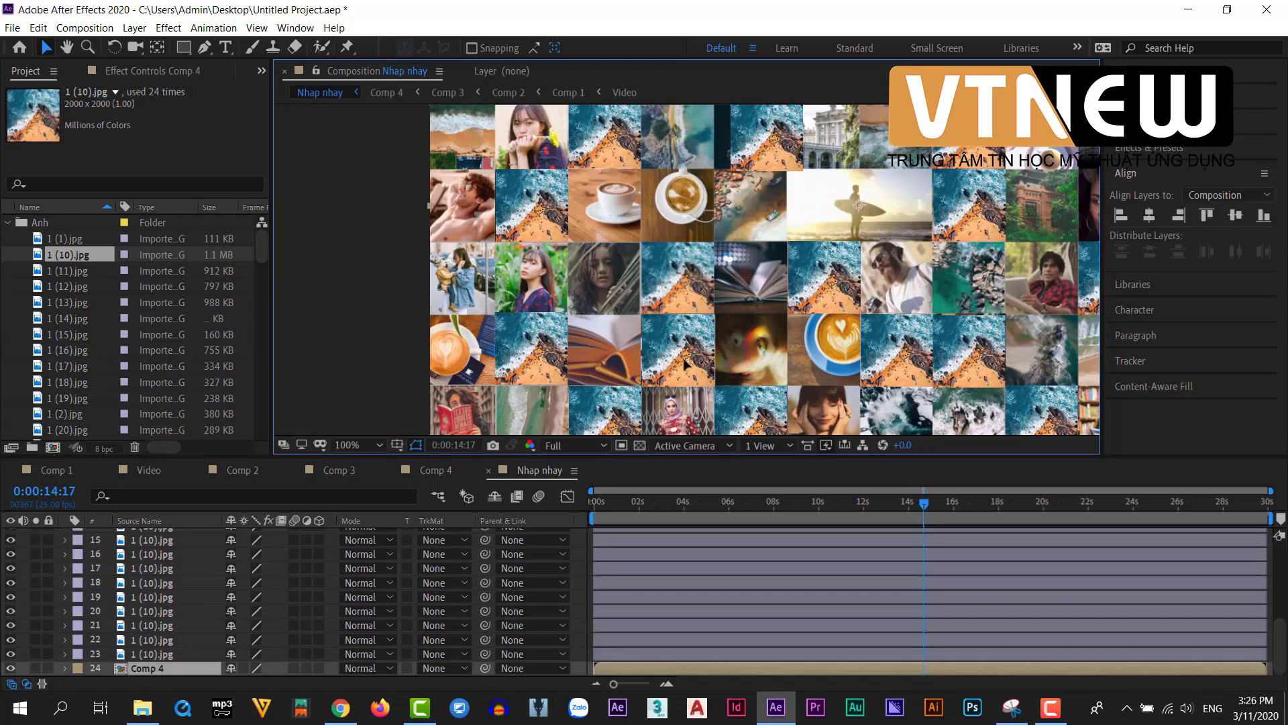
pyautogui.scroll(-1, 805, 269)
pyautogui.scroll(1, 603, 248)
pyautogui.moveTo(612, 228); pyautogui.dragTo(600, 224)
pyautogui.scroll(-1, 684, 232)
pyautogui.click(959, 276)
# Fill the left column and bottom-left slot with new 1 (10).jpg copies.
pyautogui.click(10, 668)
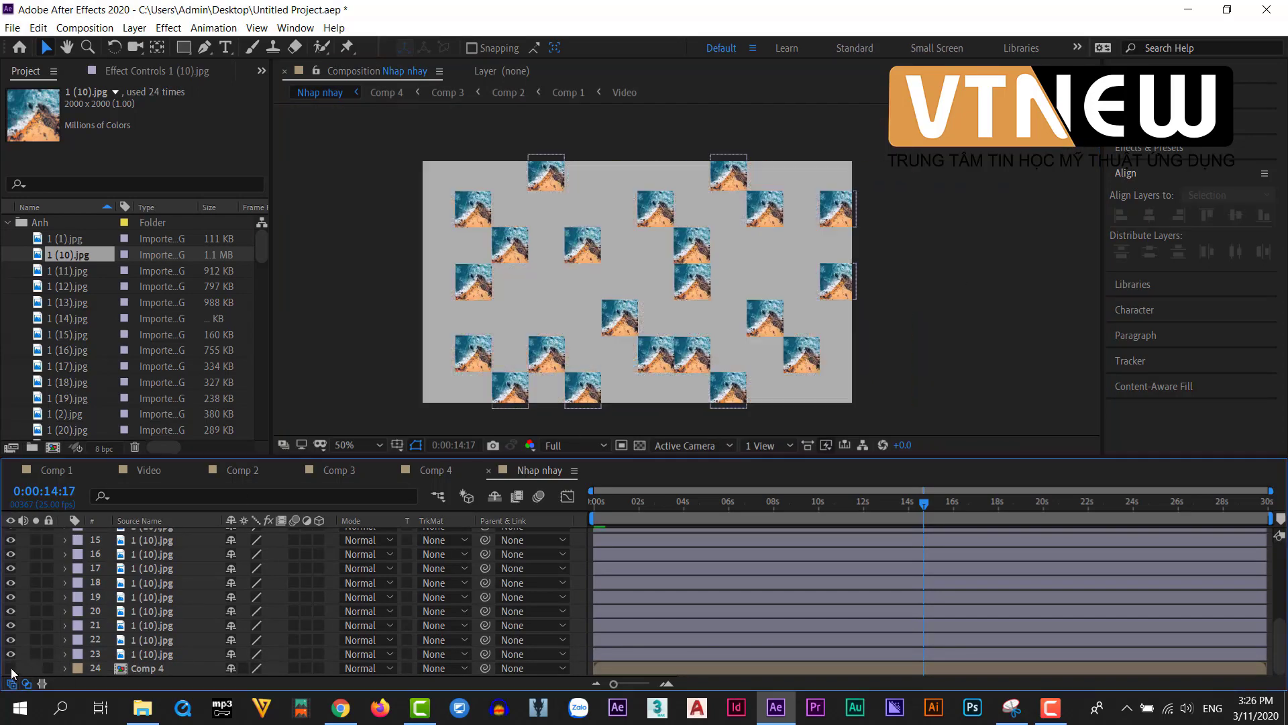
pyautogui.click(10, 668)
pyautogui.scroll(1, 501, 253)
pyautogui.moveTo(550, 283); pyautogui.dragTo(805, 330)
pyautogui.click(777, 287)
pyautogui.hotkey('ctrl', 'd')
pyautogui.moveTo(777, 287); pyautogui.dragTo(631, 286)
pyautogui.hotkey('ctrl', 'd')
pyautogui.moveTo(679, 307); pyautogui.dragTo(642, 343)
pyautogui.scroll(2, 635, 342)
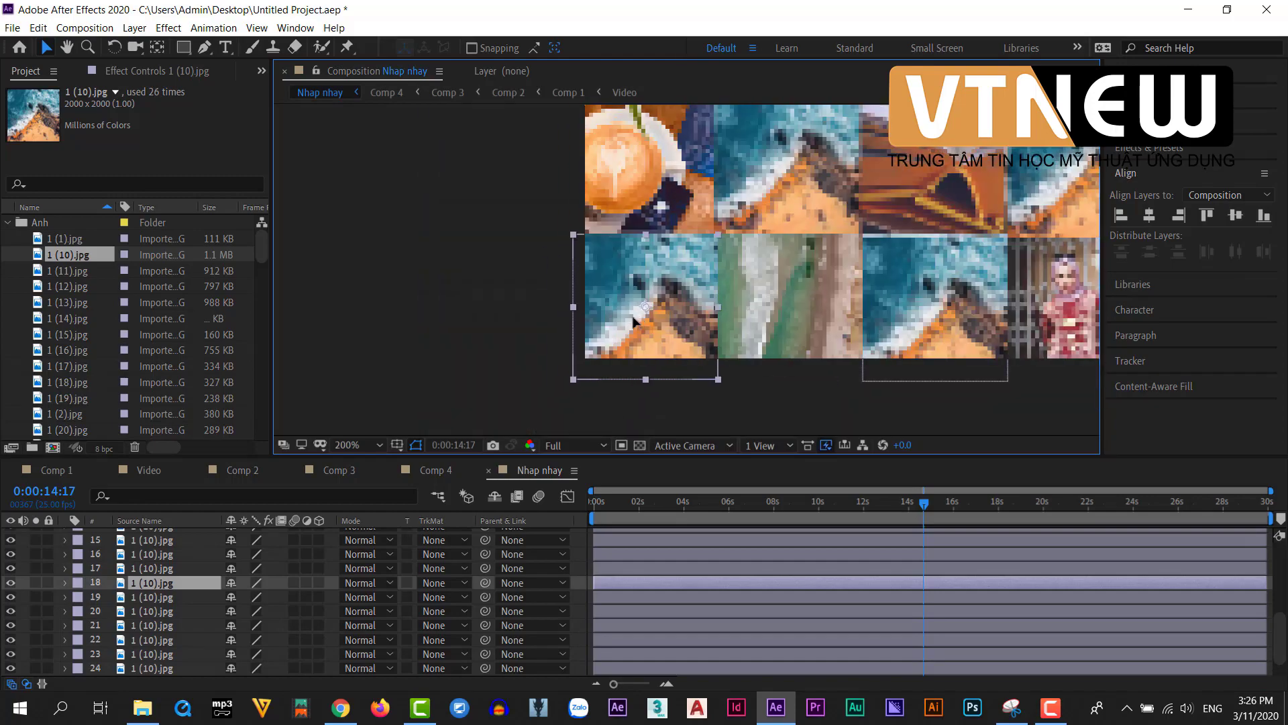
pyautogui.scroll(-2, 636, 324)
# Place 1 (10).jpg copies in the top-left slot and along the top row.
pyautogui.click(499, 232)
pyautogui.hotkey('ctrl', 'd')
pyautogui.moveTo(499, 232); pyautogui.dragTo(428, 161)
pyautogui.scroll(1, 785, 260)
pyautogui.click(788, 238)
pyautogui.hotkey('ctrl', 'd')
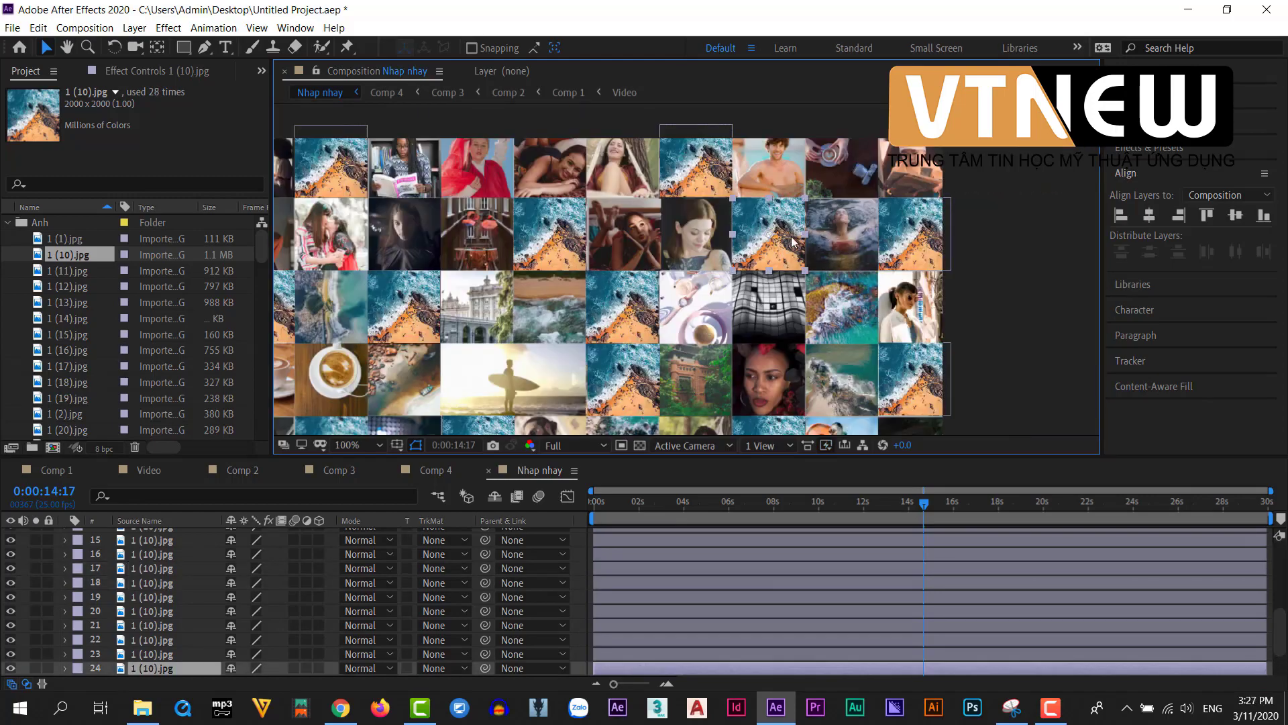
pyautogui.moveTo(770, 235); pyautogui.dragTo(843, 163)
pyautogui.hotkey('ctrl', 'd')
# Add a final 1 (10).jpg copy about 100 px right into the last gap.
pyautogui.scroll(-1, 940, 221)
pyautogui.scroll(1, 720, 315)
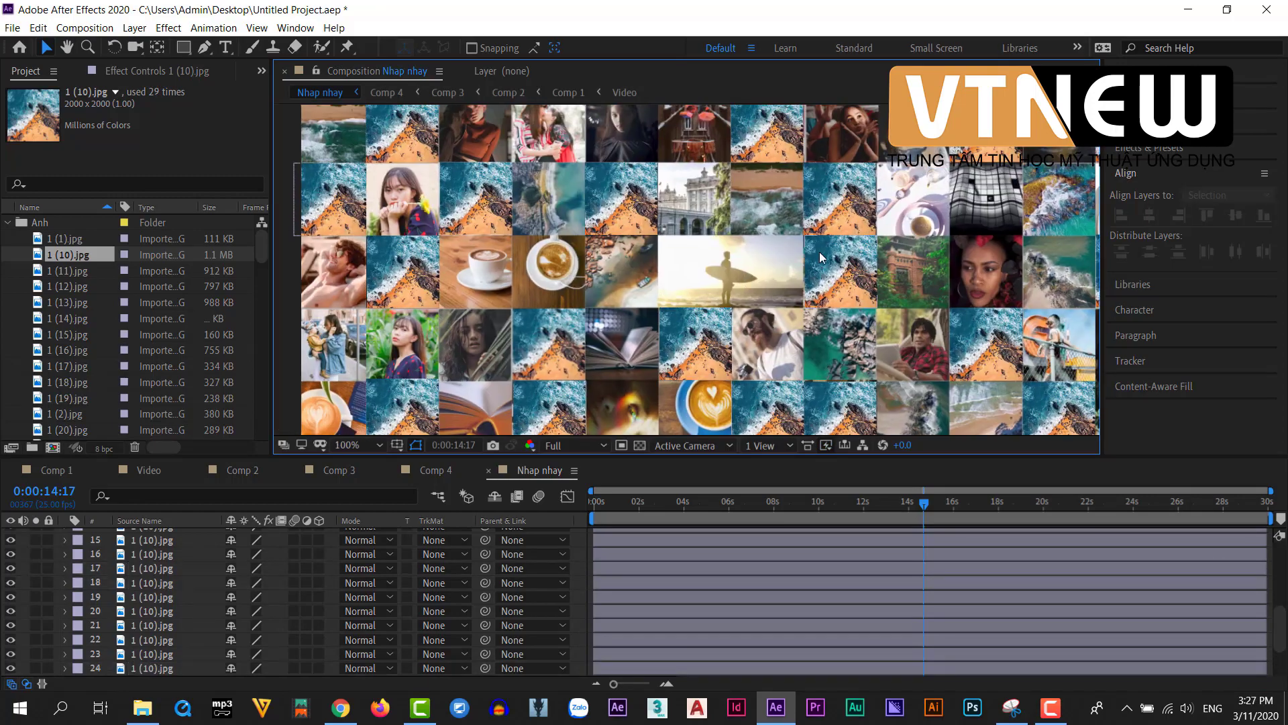
pyautogui.scroll(-1, 685, 274)
pyautogui.scroll(-3, 202, 597)
pyautogui.click(9, 667)
pyautogui.scroll(1, 656, 300)
pyautogui.click(668, 180)
pyautogui.hotkey('ctrl', 'd')
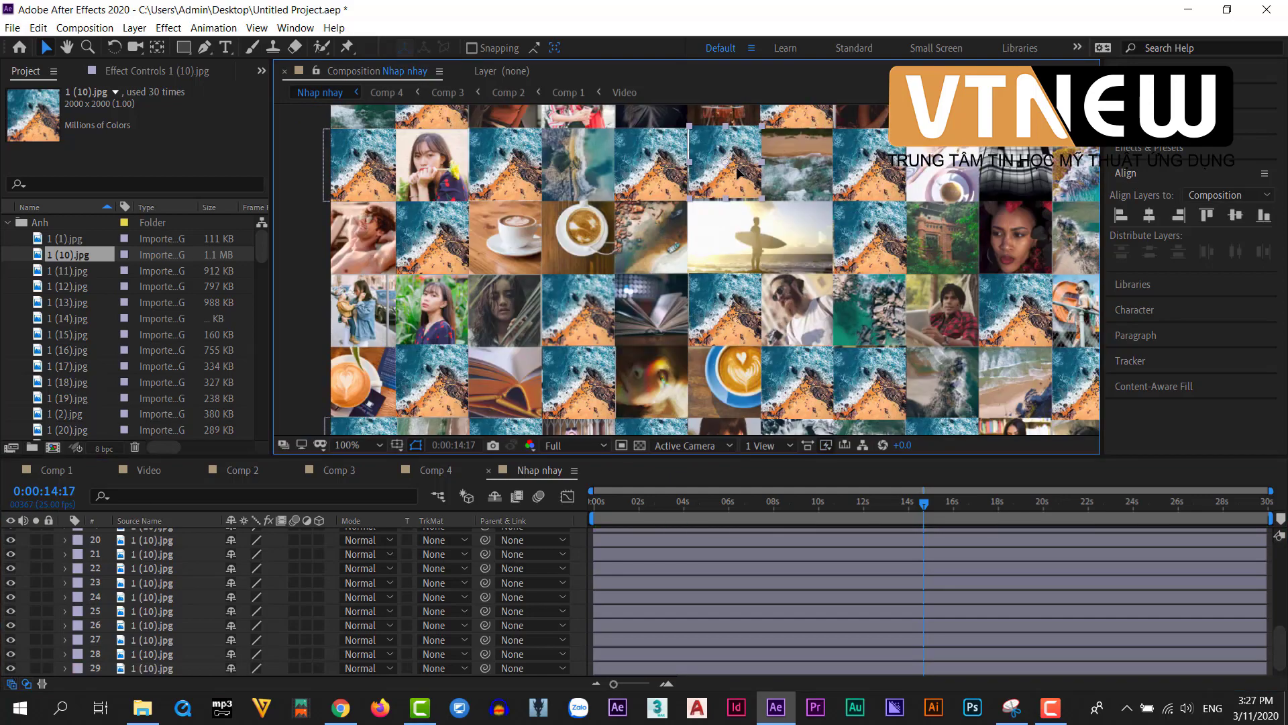
pyautogui.moveTo(669, 180); pyautogui.dragTo(736, 173)
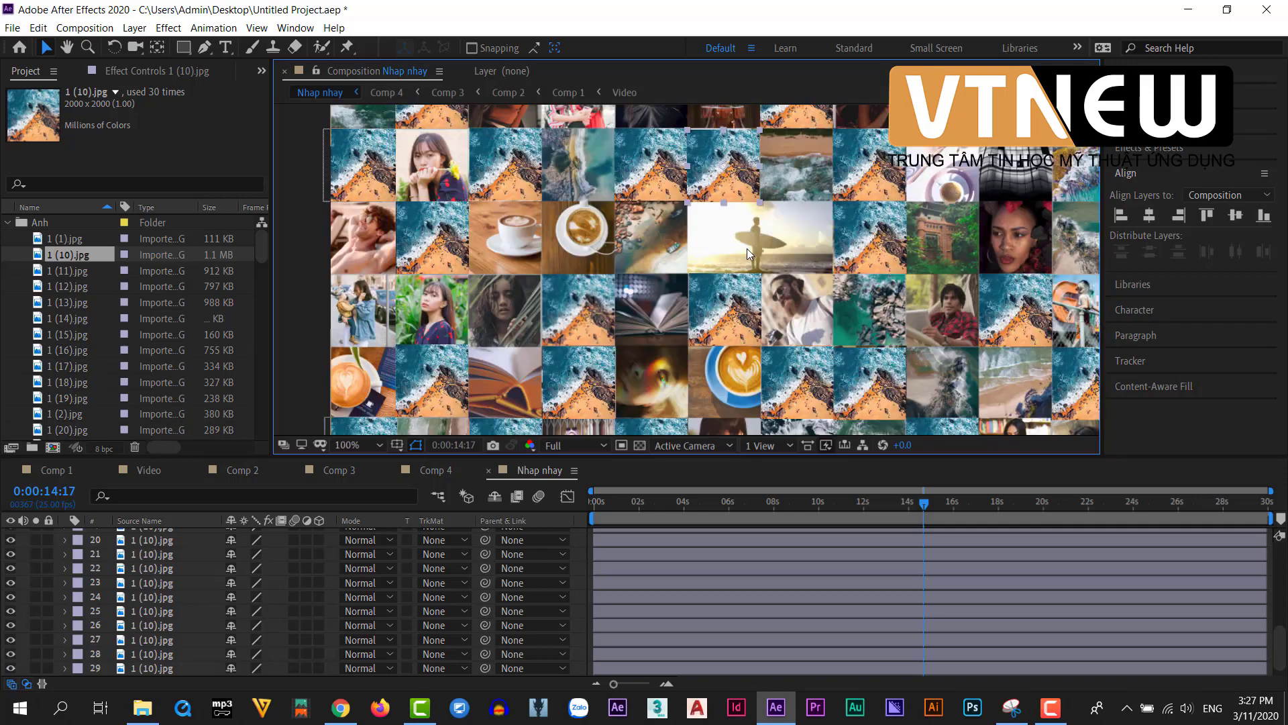
pyautogui.scroll(-3, 848, 253)
pyautogui.click(916, 257)
pyautogui.scroll(2, 758, 248)
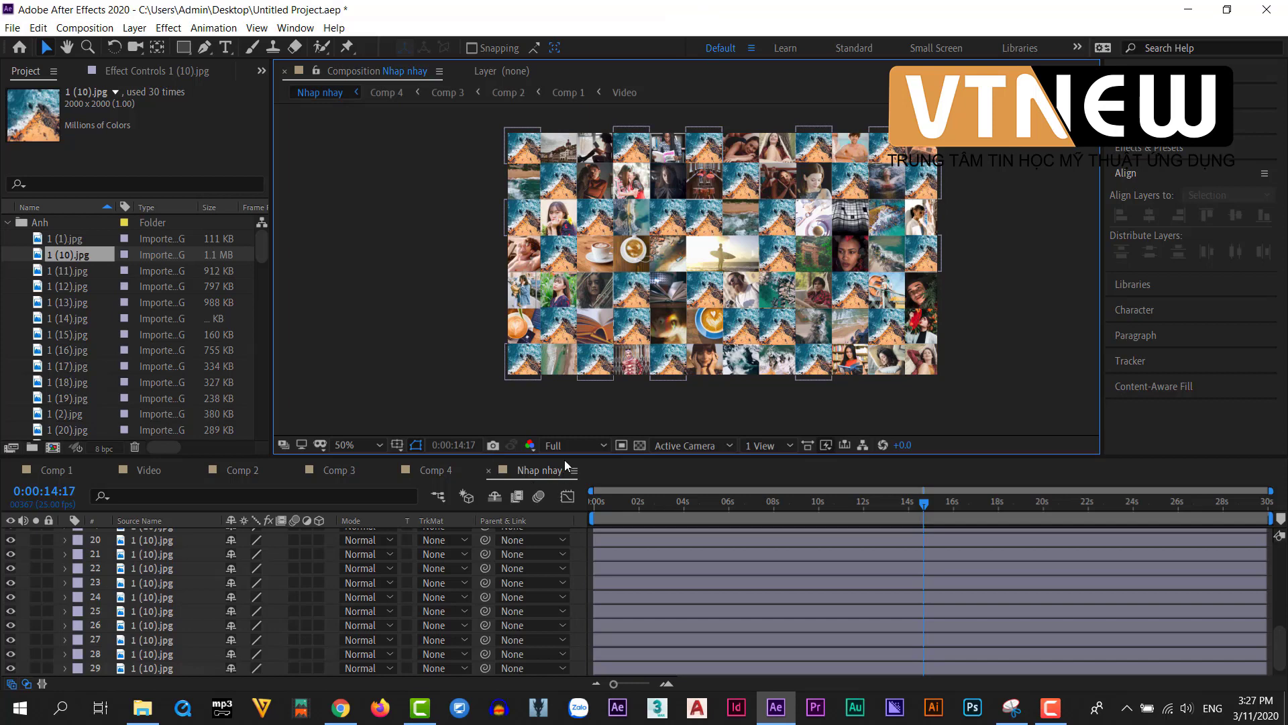
pyautogui.moveTo(567, 456); pyautogui.dragTo(583, 334)
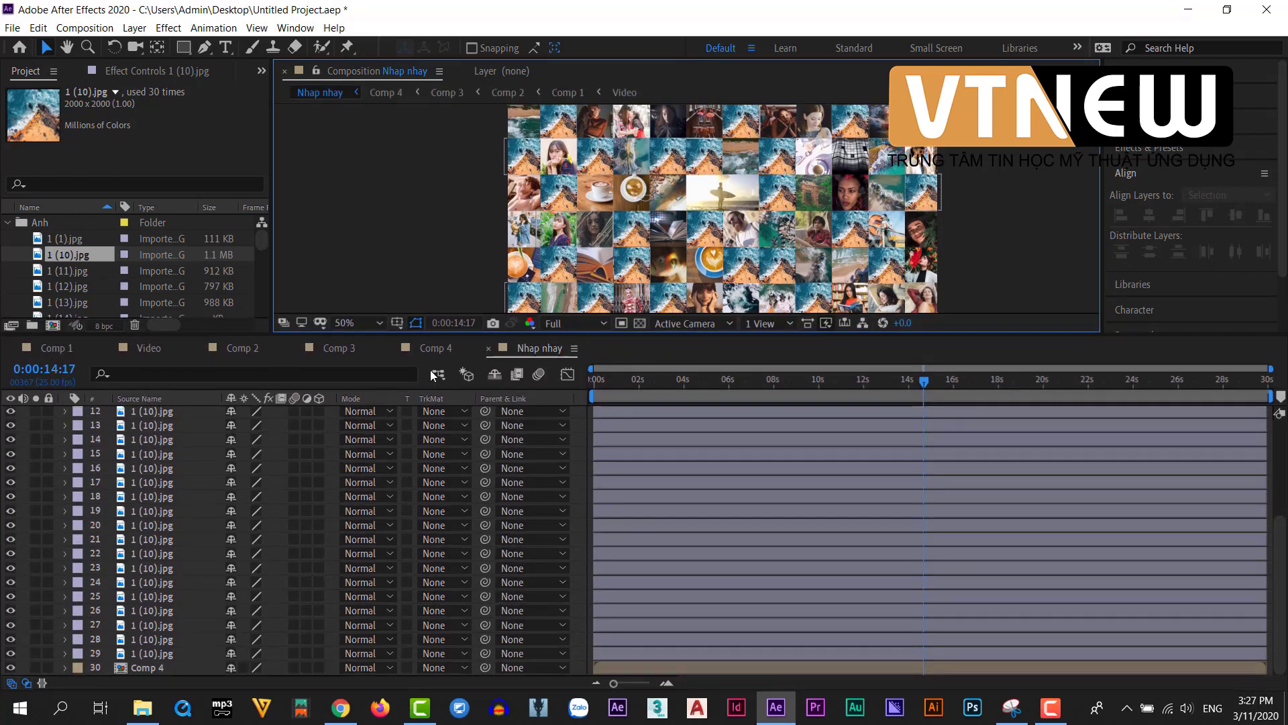
# Swap tile layers 1–6 to photos 1 (11).jpg through 1 (16).jpg.
pyautogui.scroll(4, 114, 479)
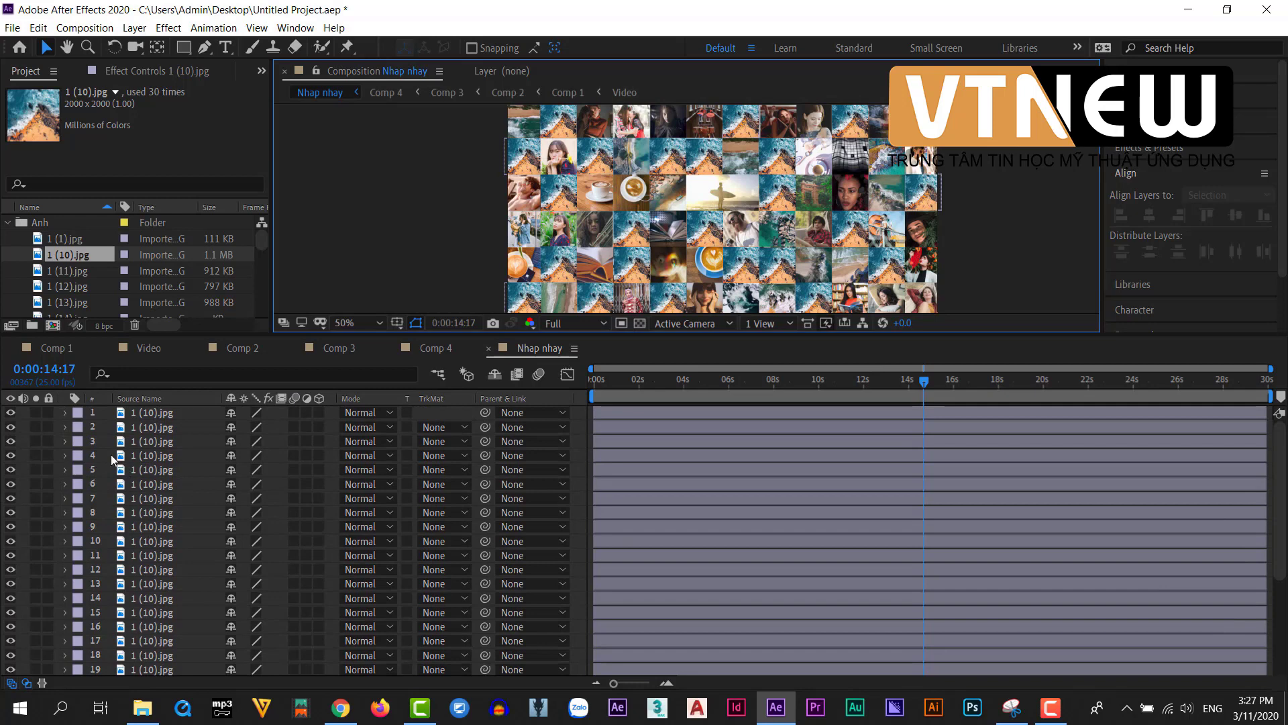
pyautogui.click(151, 415)
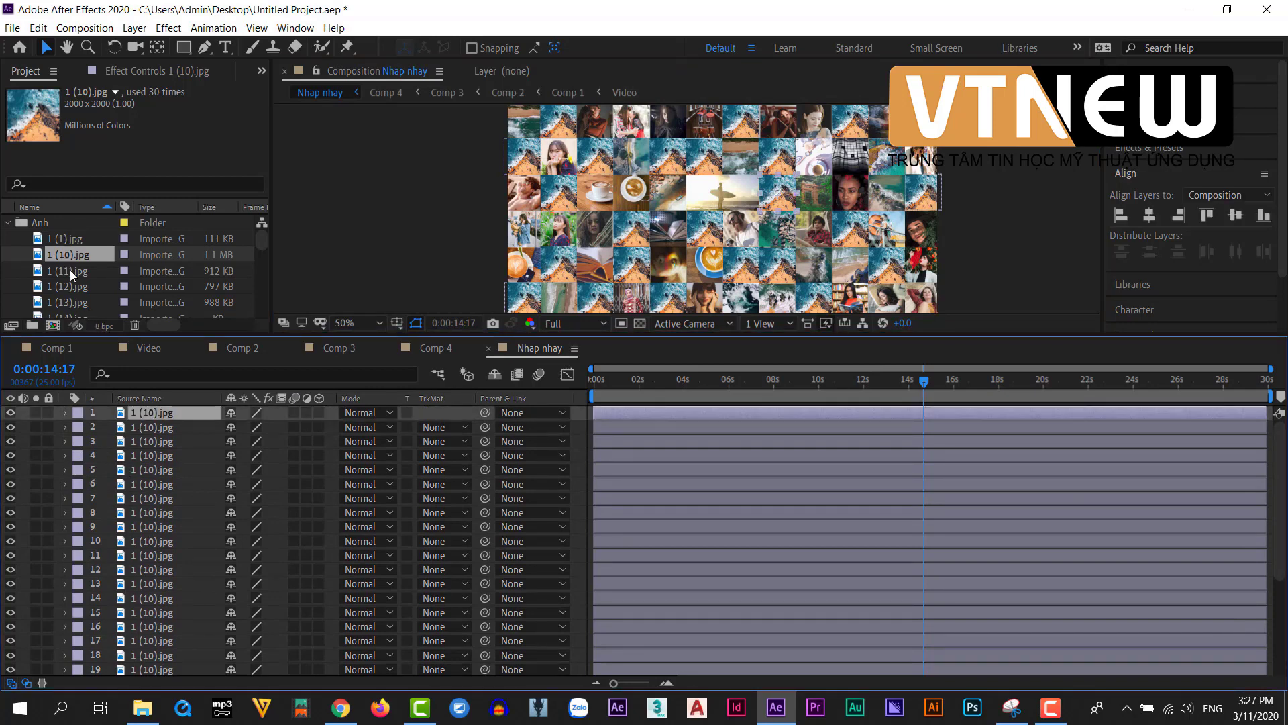
pyautogui.moveTo(70, 270); pyautogui.dragTo(154, 412)
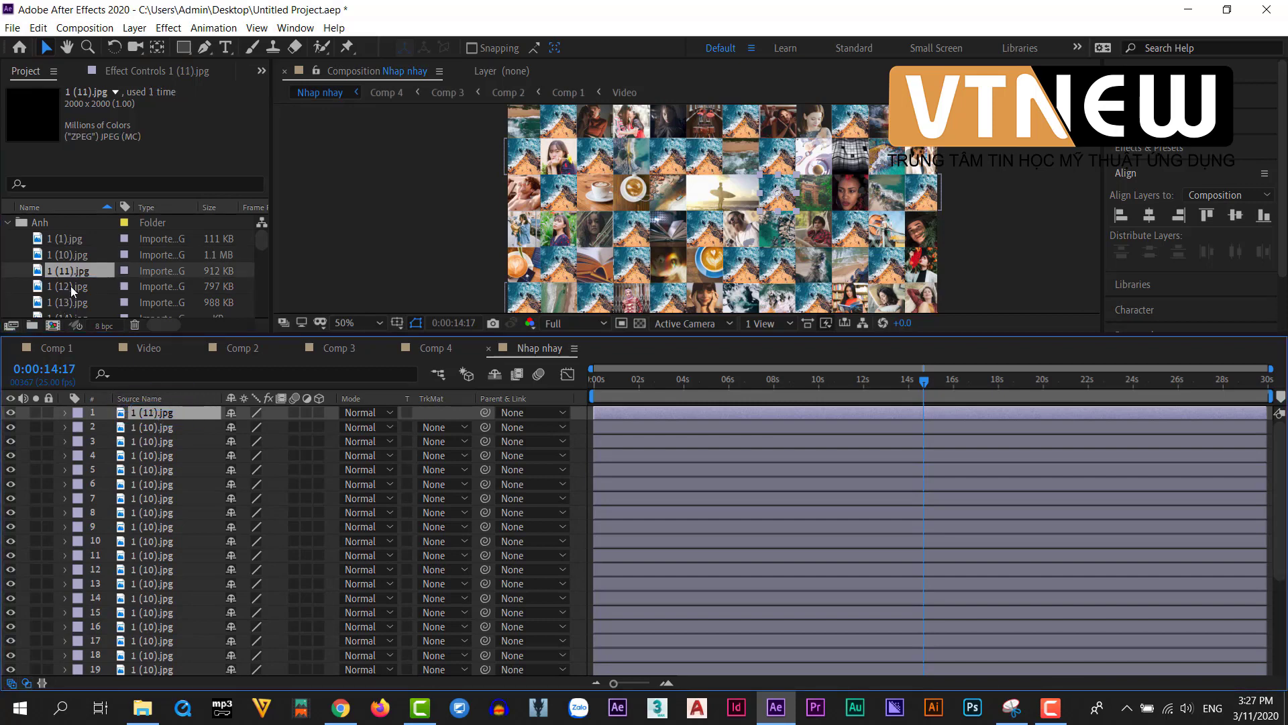
pyautogui.click(148, 428)
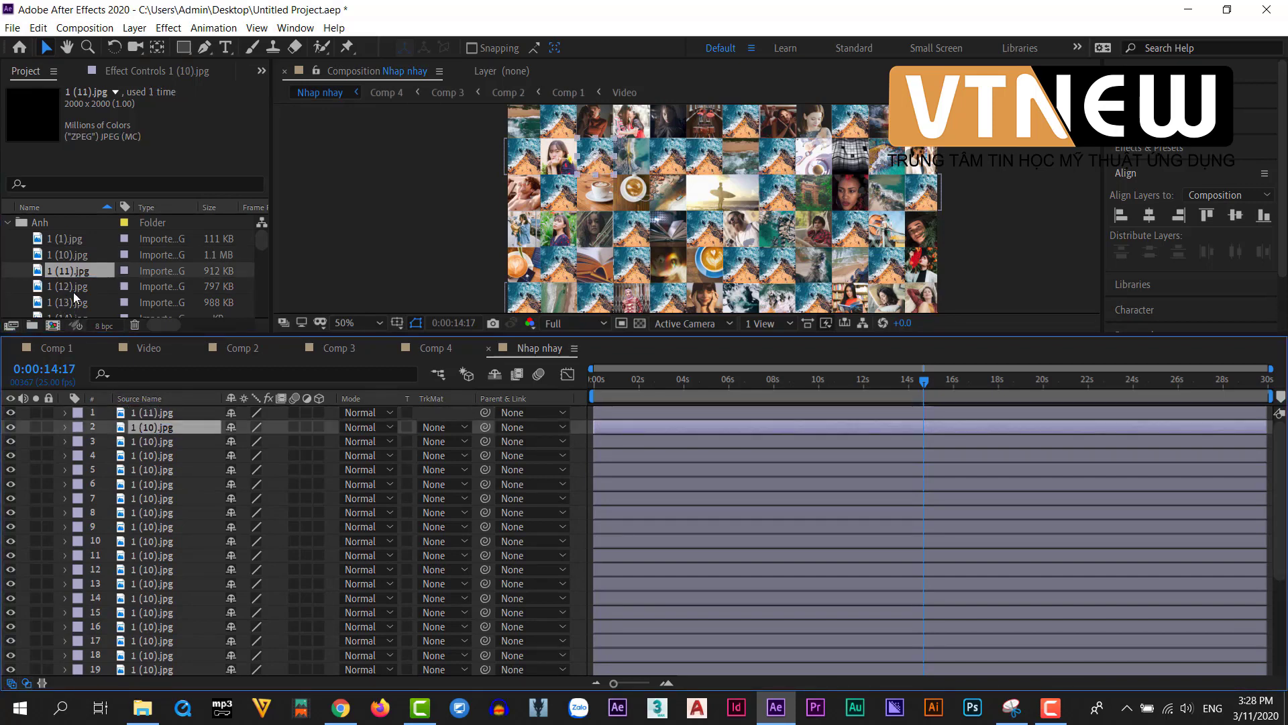
pyautogui.moveTo(74, 287); pyautogui.dragTo(143, 443)
pyautogui.click(139, 443)
pyautogui.scroll(-1, 71, 288)
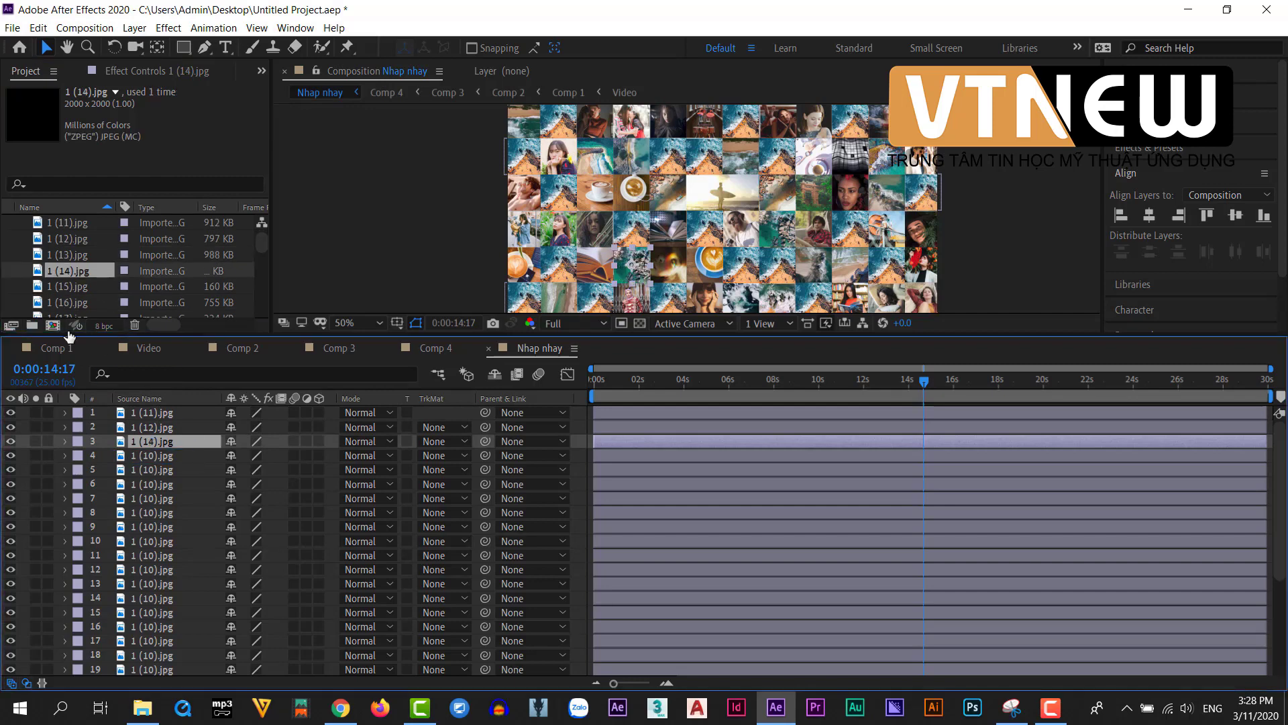
pyautogui.click(151, 457)
pyautogui.moveTo(70, 255); pyautogui.dragTo(156, 459)
pyautogui.click(153, 471)
pyautogui.moveTo(71, 287); pyautogui.dragTo(156, 468)
pyautogui.click(153, 484)
pyautogui.moveTo(73, 303); pyautogui.dragTo(151, 483)
# Re-source layers 7–11 with photos 1 (17).jpg through 1 (20).jpg.
pyautogui.scroll(-1, 151, 483)
pyautogui.click(151, 456)
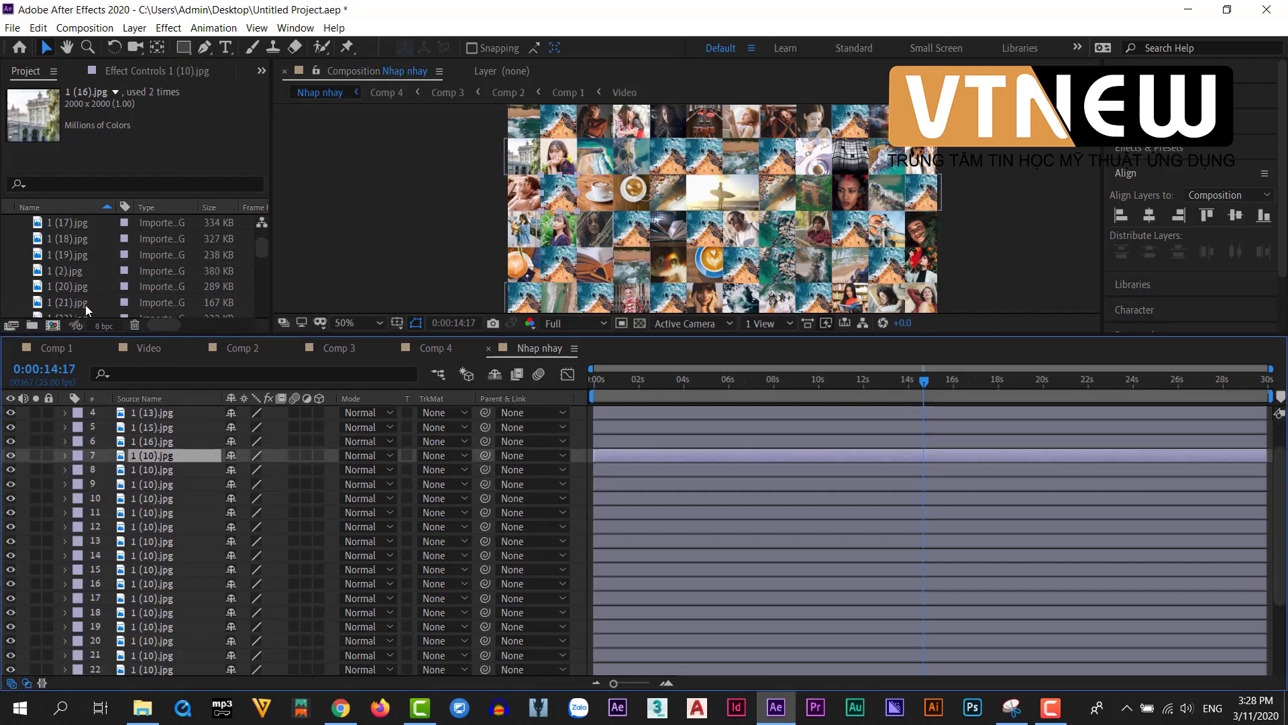
pyautogui.hotkey('ctrl', 'alt', '/')
pyautogui.hotkey('ctrl', 'Down')
pyautogui.hotkey('ctrl', 'alt', '/')
pyautogui.hotkey('ctrl', 'Down')
pyautogui.hotkey('ctrl', 'alt', '/')
pyautogui.hotkey('ctrl', 'Down')
pyautogui.hotkey('ctrl', 'alt', '/')
pyautogui.hotkey('ctrl', 'Down')
pyautogui.hotkey('ctrl', 'alt', '/')
pyautogui.hotkey('ctrl', 'Down')
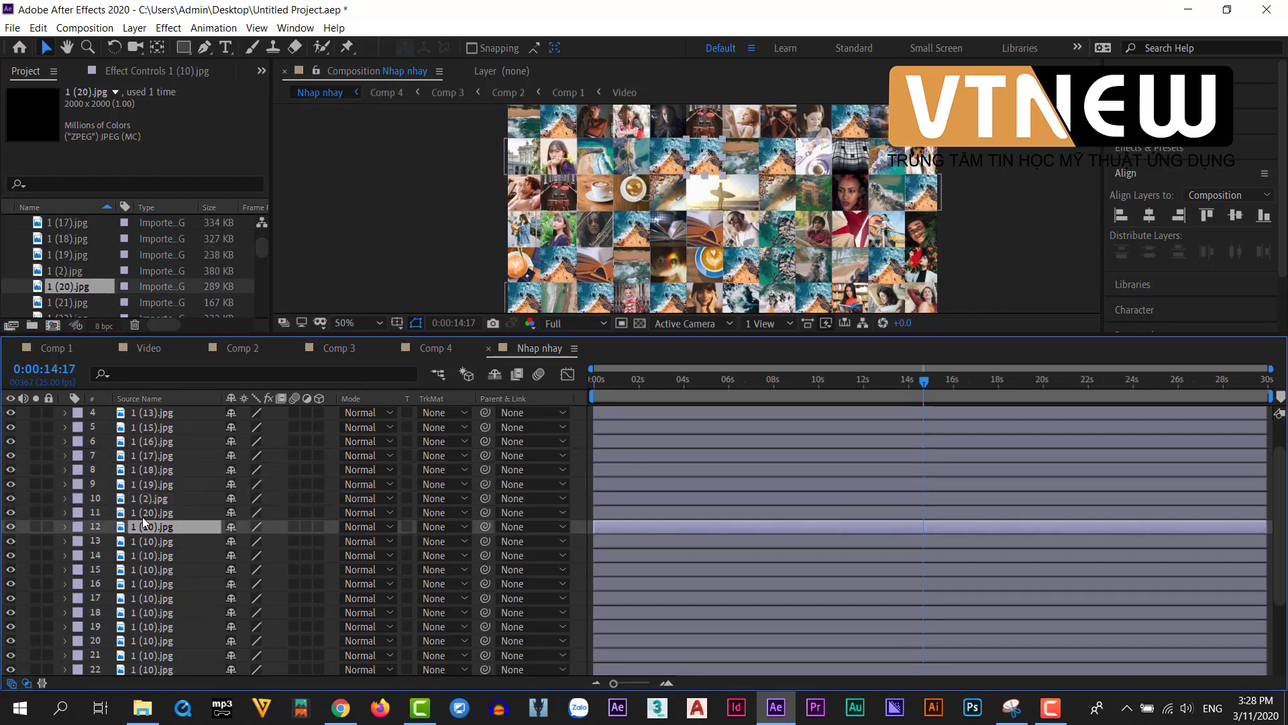
# Swap layers 12–16 to photos 1 (21).jpg through 1 (27).jpg.
pyautogui.moveTo(70, 302); pyautogui.dragTo(152, 527)
pyautogui.click(155, 499)
pyautogui.click(152, 513)
pyautogui.moveTo(69, 271); pyautogui.dragTo(151, 512)
pyautogui.click(151, 527)
pyautogui.click(151, 541)
pyautogui.moveTo(70, 239); pyautogui.dragTo(152, 540)
pyautogui.click(152, 556)
pyautogui.moveTo(70, 271); pyautogui.dragTo(151, 556)
# Re-source layers 17–22 with further photos up to 1 (32).jpg.
pyautogui.click(151, 569)
pyautogui.moveTo(70, 286); pyautogui.dragTo(151, 582)
pyautogui.click(151, 583)
pyautogui.click(152, 598)
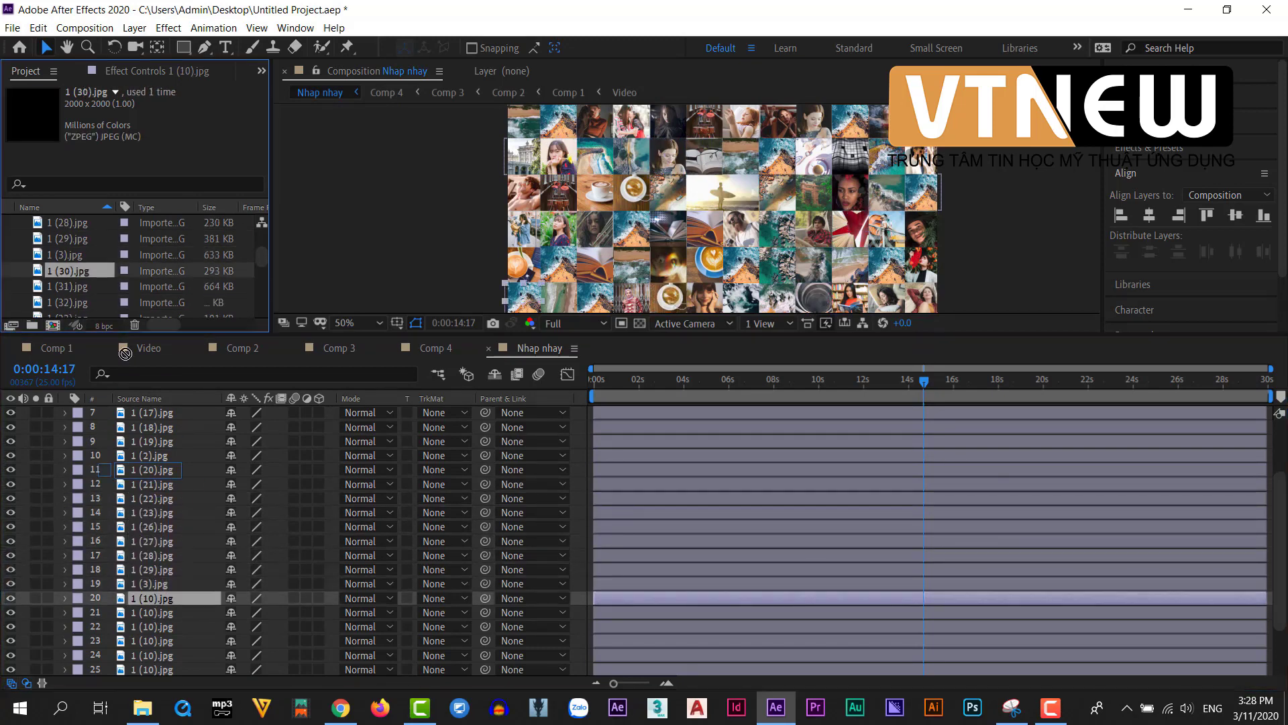
pyautogui.hotkey('ctrl', 'alt', '/')
pyautogui.hotkey('ctrl', 'Down')
pyautogui.hotkey('ctrl', 'alt', '/')
pyautogui.hotkey('ctrl', 'Down')
pyautogui.hotkey('ctrl', 'alt', '/')
pyautogui.hotkey('ctrl', 'Down')
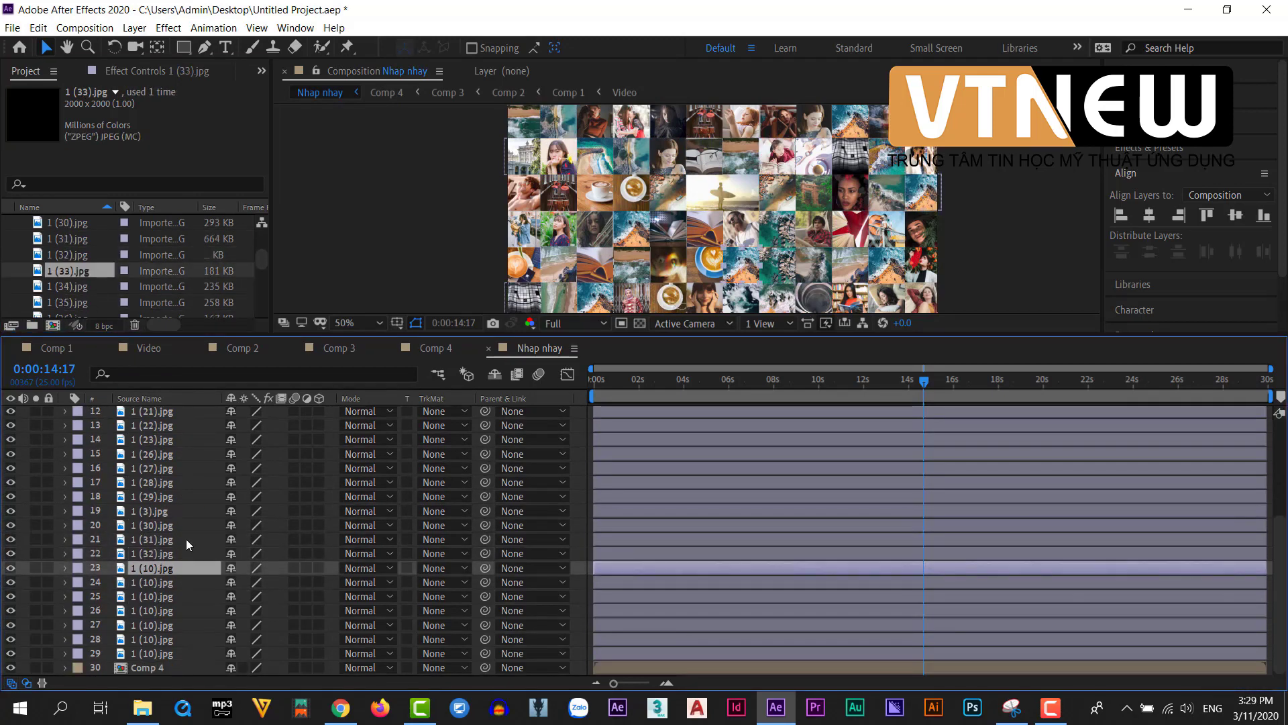
# Swap layers 23–29 to photos 1 (33).jpg through 1 (41).jpg.
pyautogui.moveTo(186, 539); pyautogui.dragTo(161, 568)
pyautogui.click(158, 582)
pyautogui.moveTo(73, 287); pyautogui.dragTo(158, 582)
pyautogui.click(161, 596)
pyautogui.scroll(-1, 87, 275)
pyautogui.click(158, 611)
pyautogui.moveTo(73, 255); pyautogui.dragTo(159, 611)
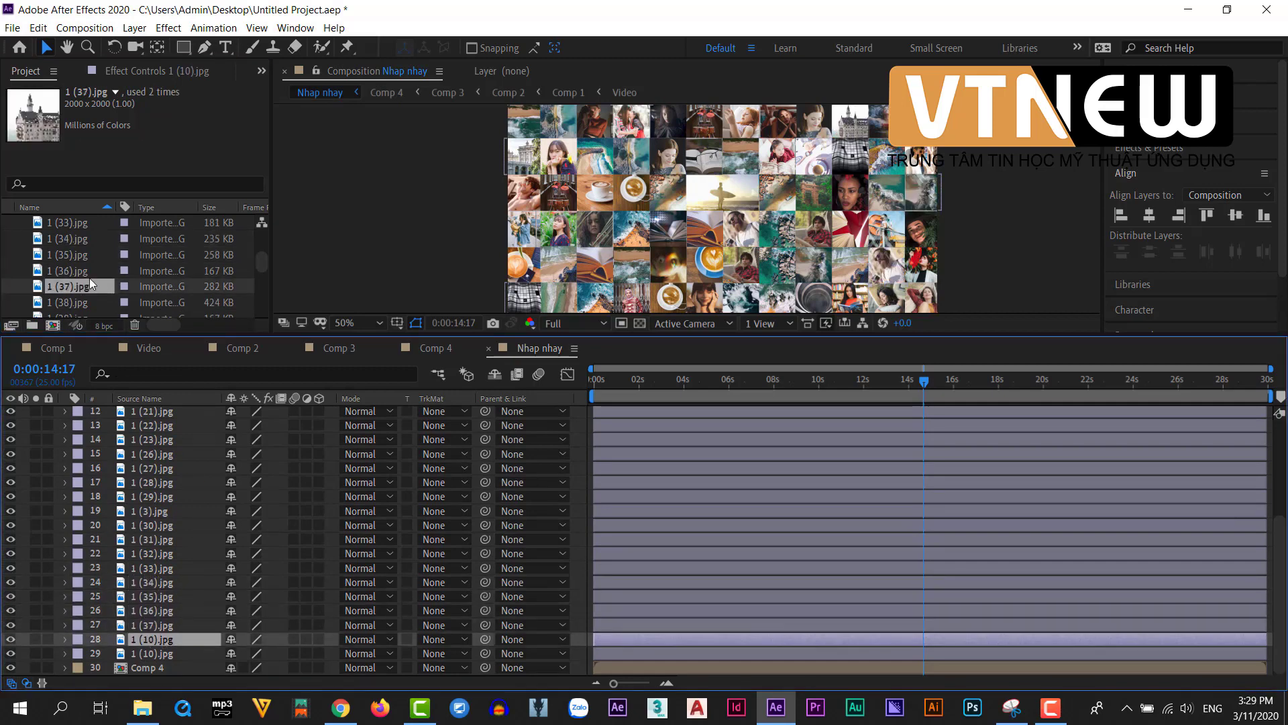
pyautogui.scroll(-2, 92, 284)
pyautogui.moveTo(75, 255); pyautogui.dragTo(157, 641)
pyautogui.click(159, 655)
pyautogui.moveTo(75, 273); pyautogui.dragTo(159, 657)
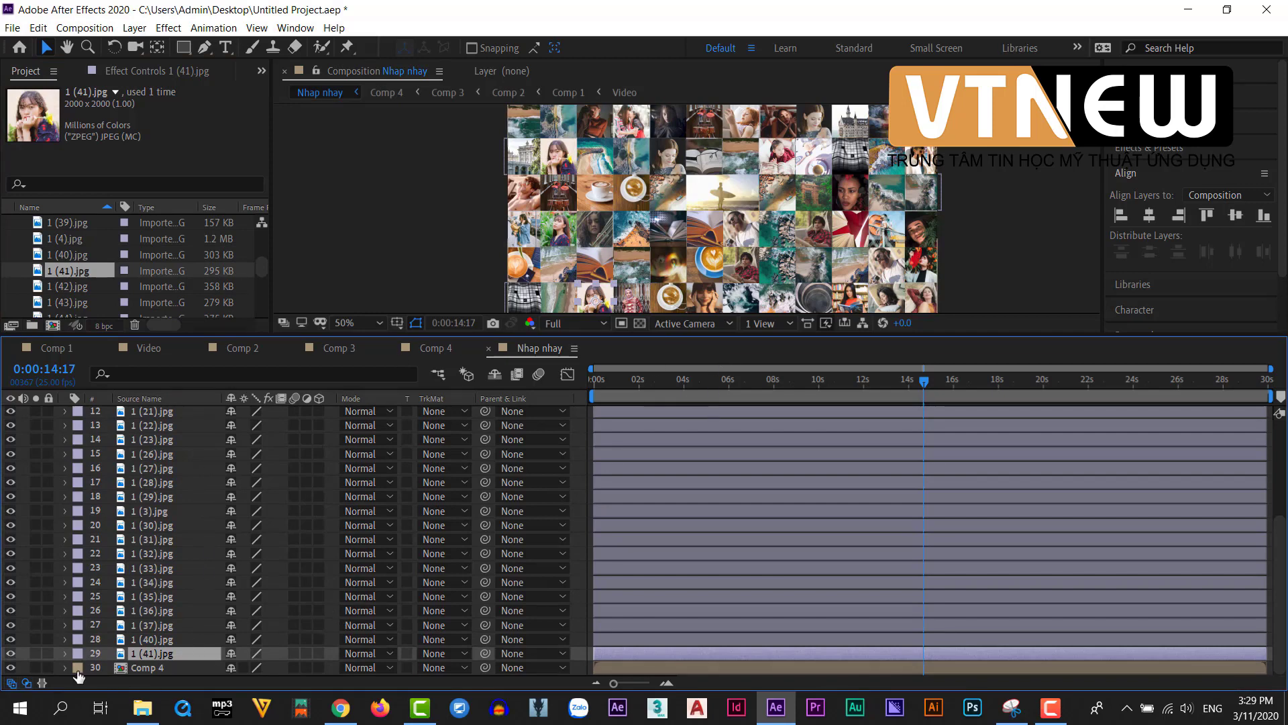
# Hide the Comp 4 layer, then delete it.
pyautogui.click(11, 668)
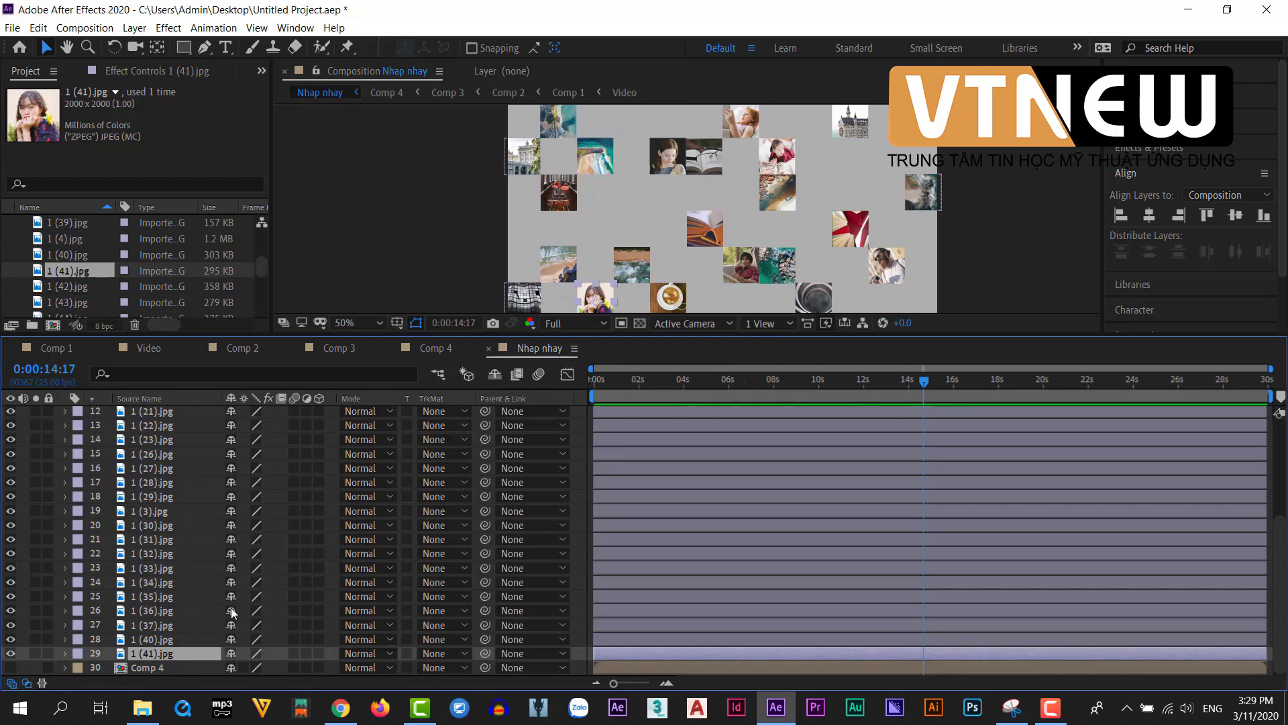
pyautogui.click(152, 667)
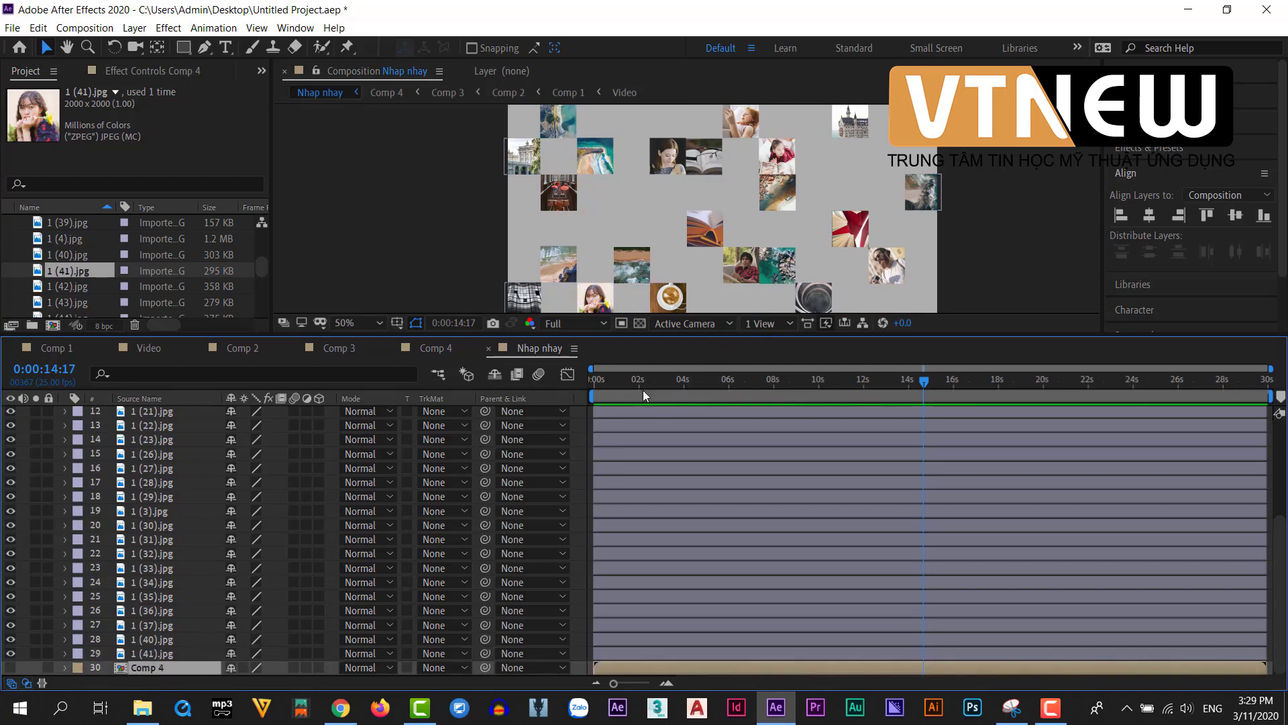
pyautogui.press('Delete')
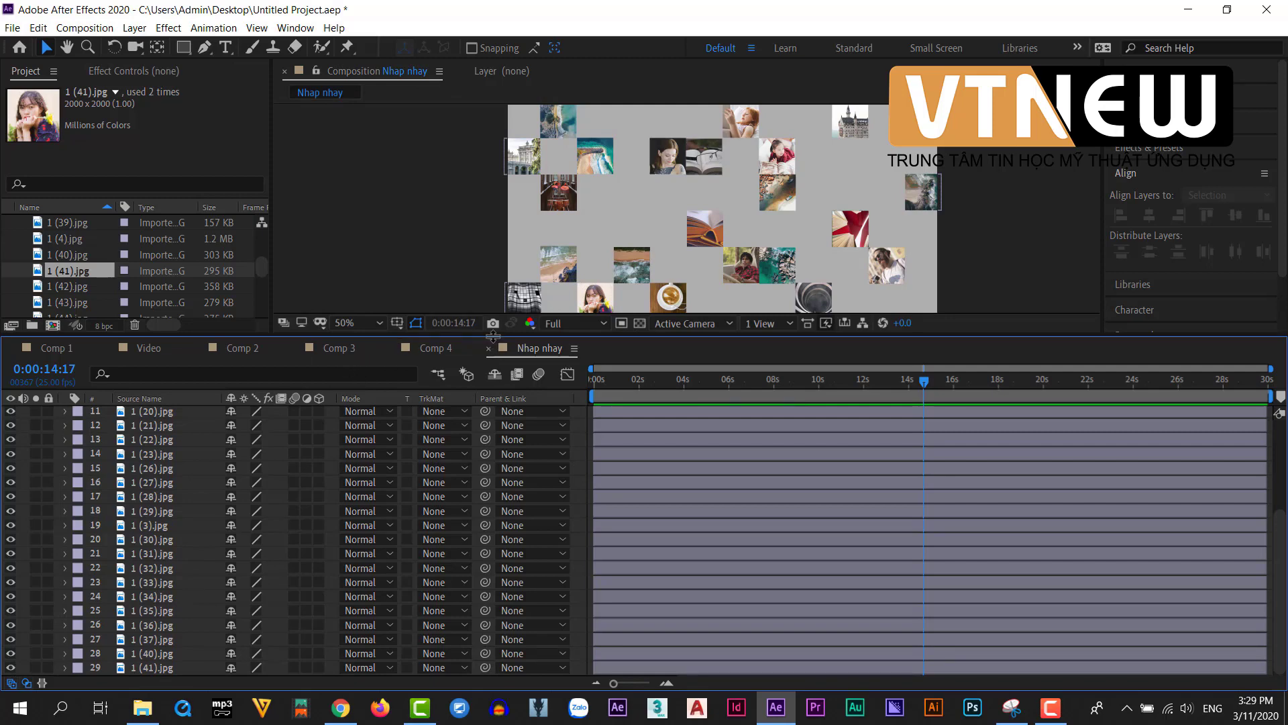
# Enlarge the preview, collapse the Anh folder and select the Nhap nhay composition.
pyautogui.moveTo(493, 335); pyautogui.dragTo(493, 525)
pyautogui.scroll(5, 19, 259)
pyautogui.click(7, 222)
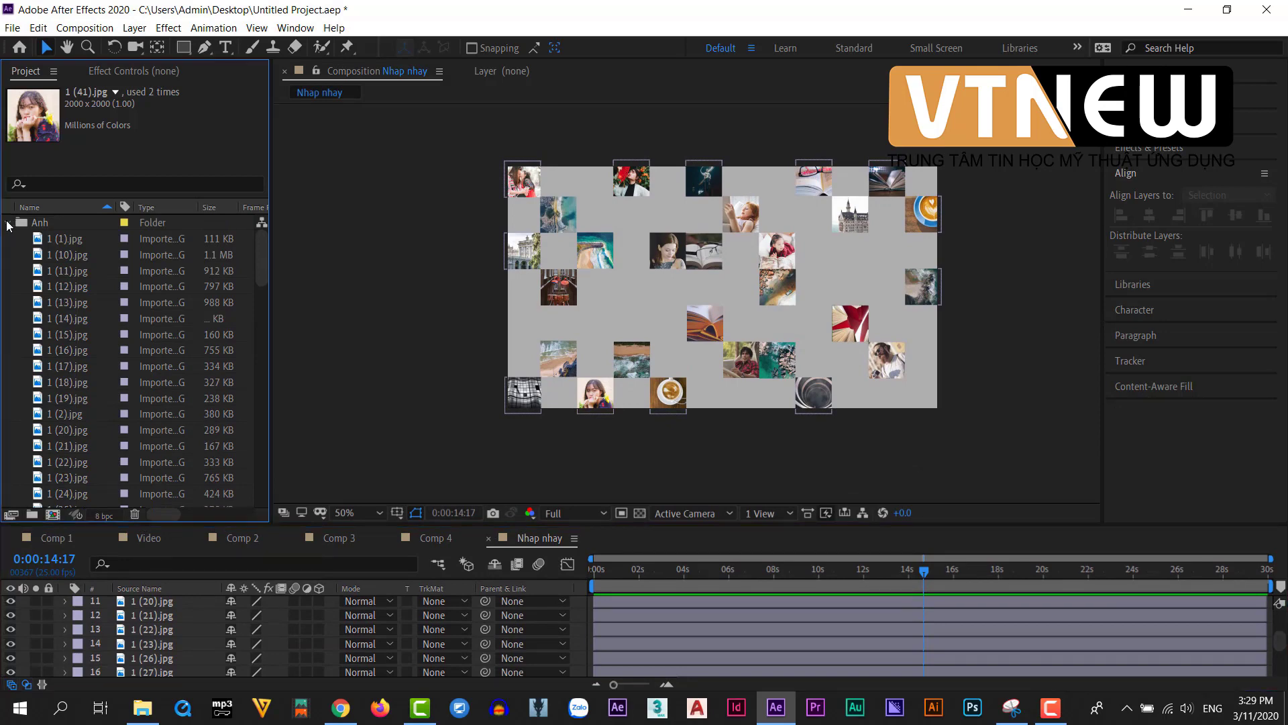
pyautogui.click(53, 302)
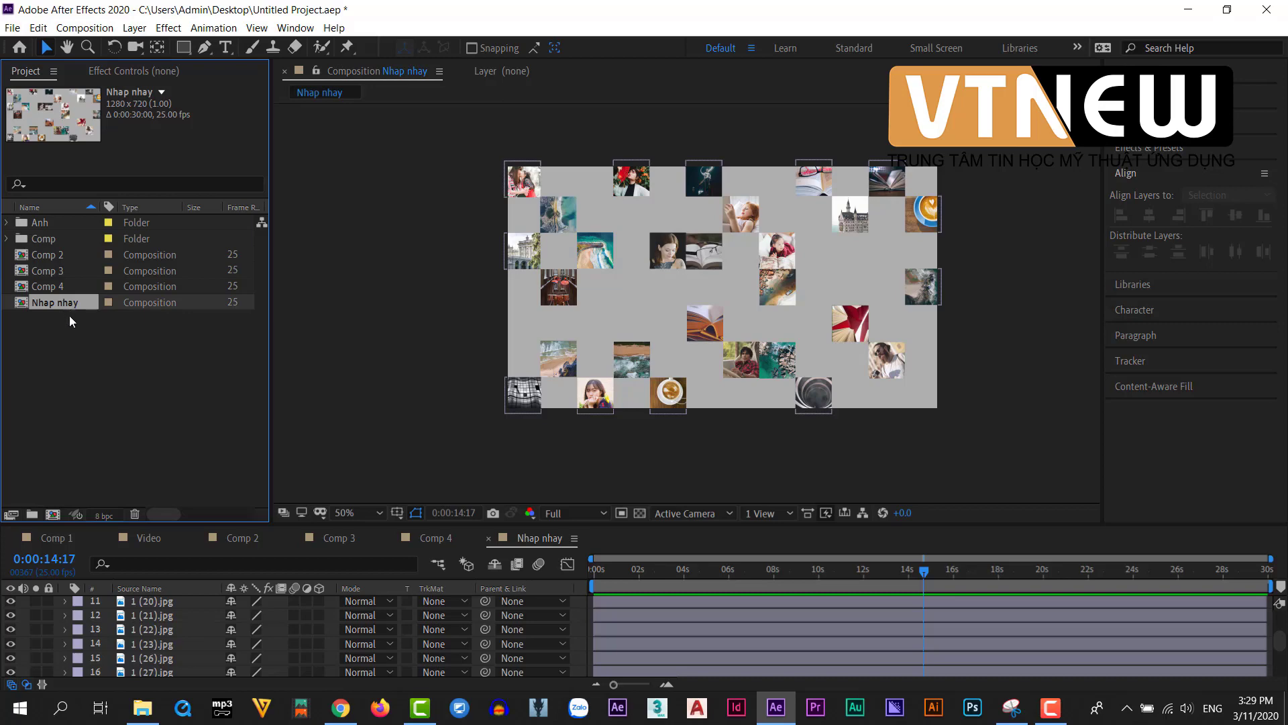
# Duplicate Nhap nhay and open the copy, Nhap nhay 2.
pyautogui.hotkey('ctrl', 'd')
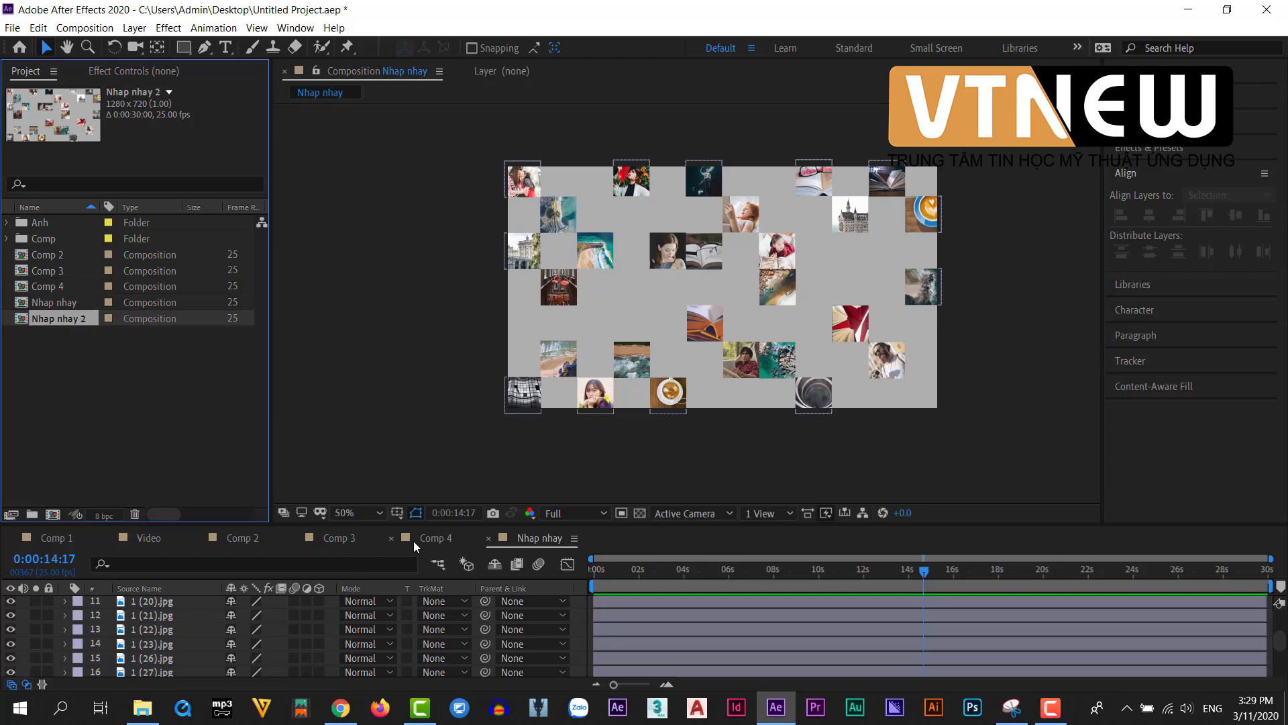
pyautogui.moveTo(412, 525); pyautogui.dragTo(412, 392)
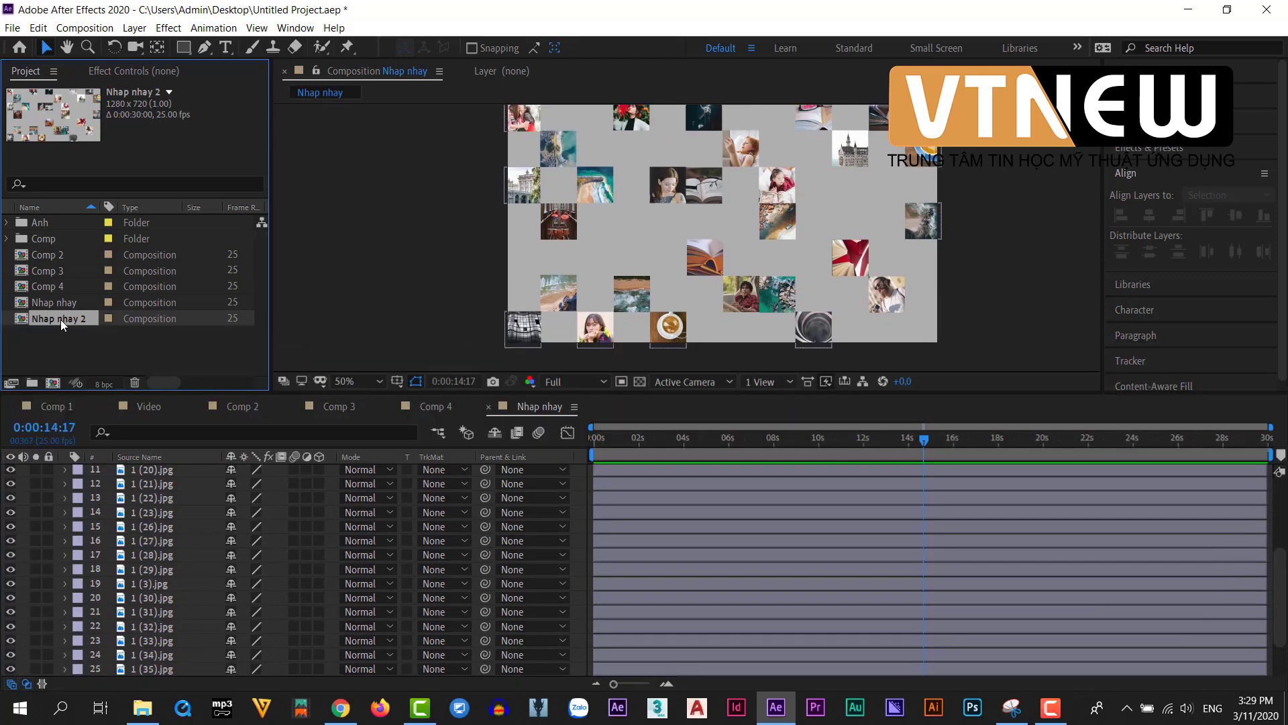
pyautogui.doubleClick(61, 320)
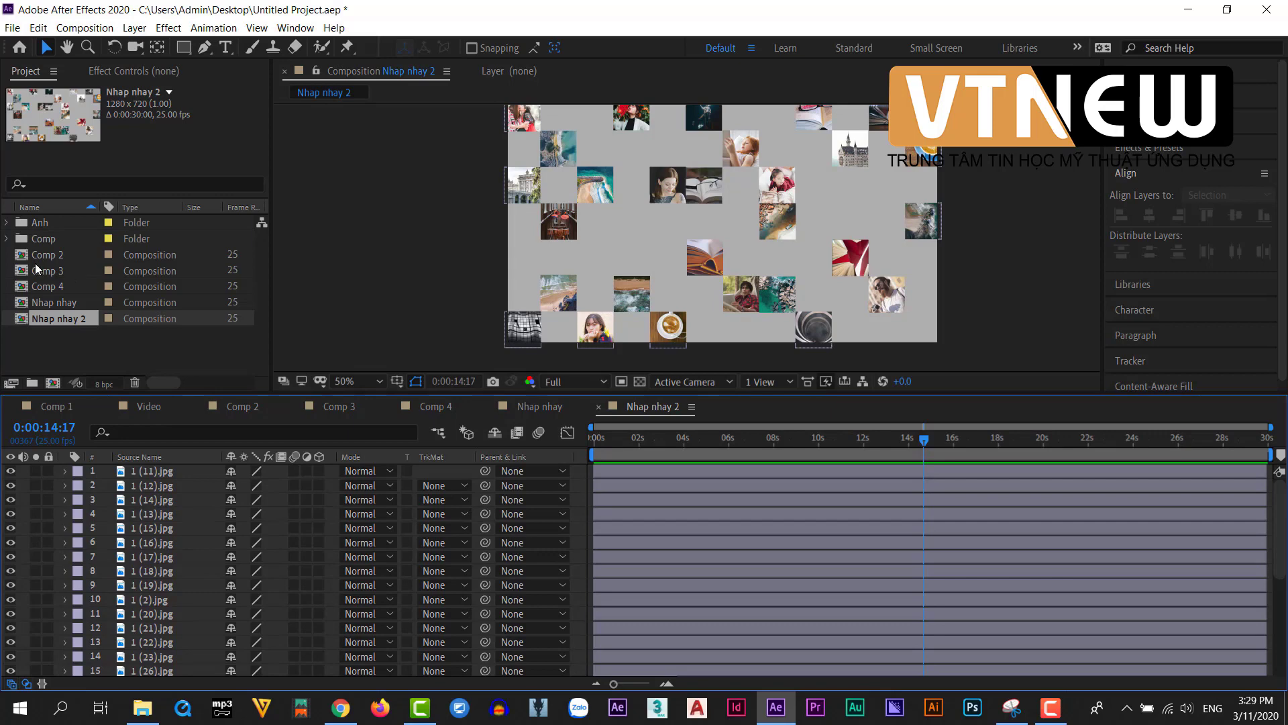
# Replace the first tile layers' sources with other photos from the Anh folder.
pyautogui.click(7, 222)
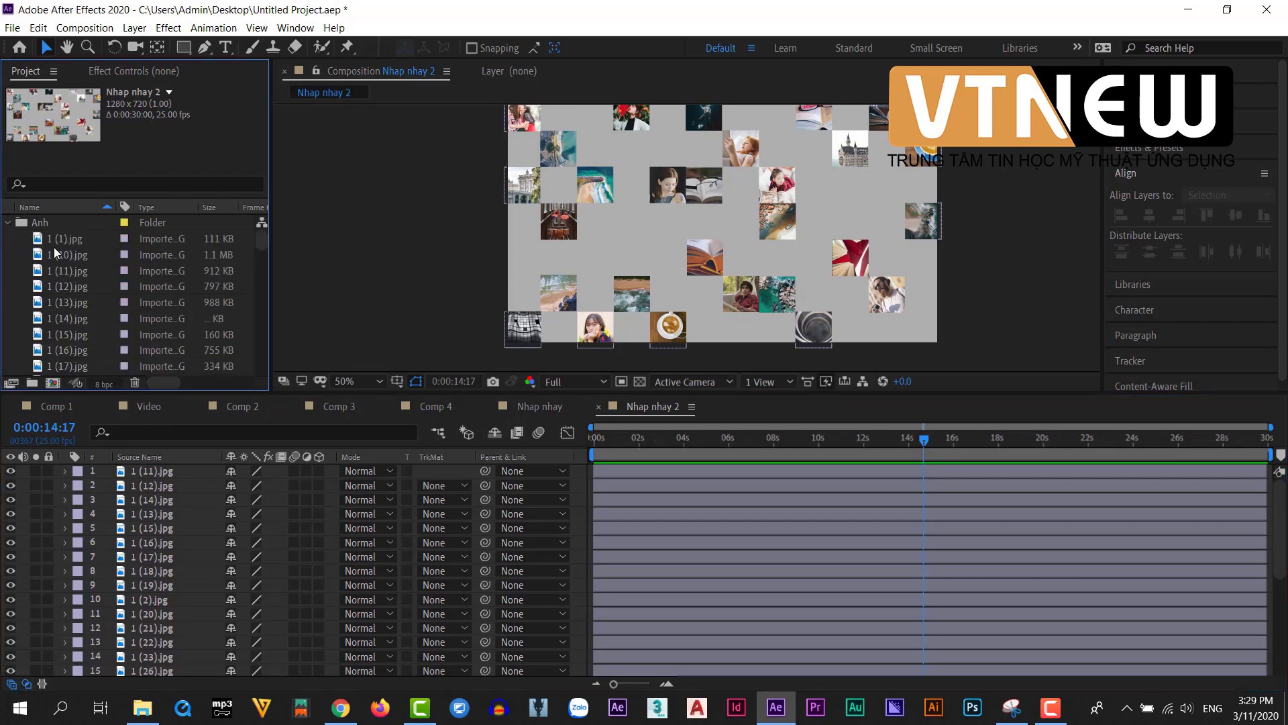
pyautogui.click(151, 471)
pyautogui.scroll(-20, 109, 317)
pyautogui.moveTo(65, 366); pyautogui.dragTo(144, 486)
pyautogui.click(151, 485)
pyautogui.click(153, 499)
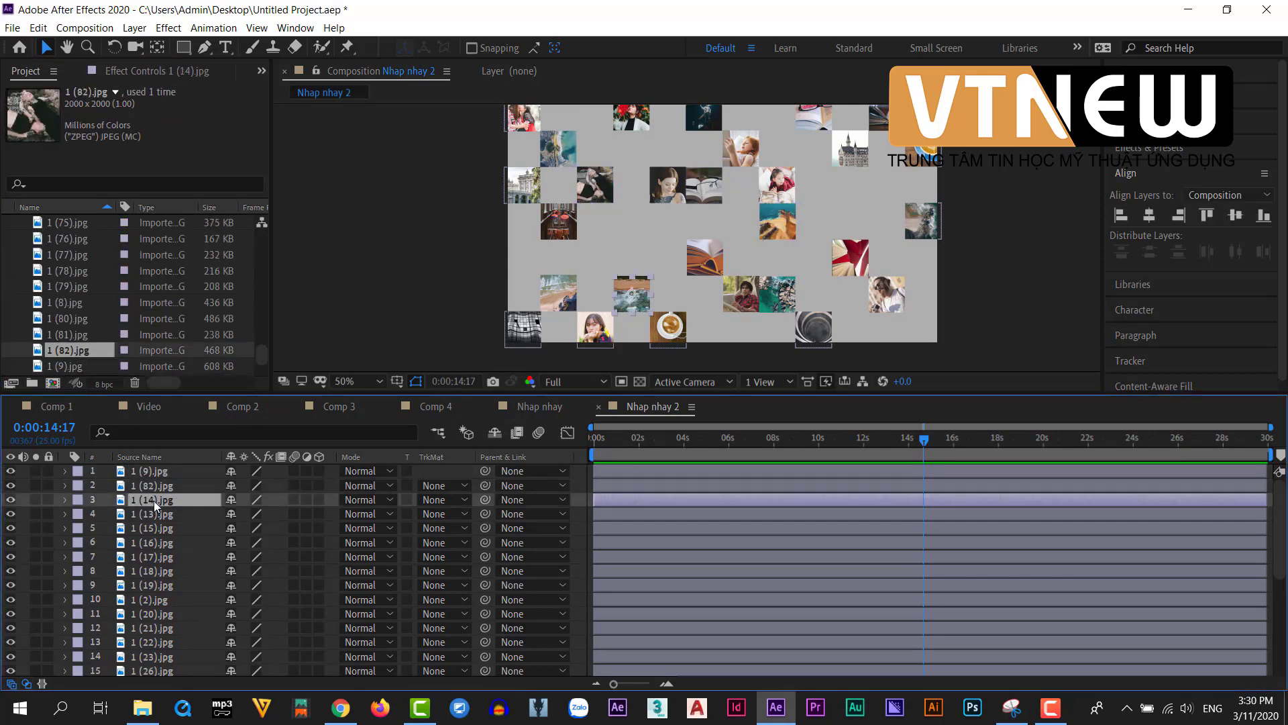
pyautogui.click(152, 514)
pyautogui.moveTo(67, 334); pyautogui.dragTo(145, 514)
pyautogui.moveTo(66, 303); pyautogui.dragTo(145, 542)
pyautogui.moveTo(68, 271); pyautogui.dragTo(145, 571)
pyautogui.moveTo(67, 239); pyautogui.dragTo(145, 599)
pyautogui.scroll(-3, 179, 582)
# Re-source the next group of tile layers with different Anh photos.
pyautogui.click(151, 486)
pyautogui.scroll(2, 74, 296)
pyautogui.click(151, 500)
pyautogui.moveTo(67, 303); pyautogui.dragTo(144, 499)
pyautogui.click(151, 514)
pyautogui.click(152, 528)
pyautogui.moveTo(67, 271); pyautogui.dragTo(144, 571)
pyautogui.moveTo(67, 286); pyautogui.dragTo(144, 599)
pyautogui.moveTo(67, 254); pyautogui.dragTo(145, 628)
pyautogui.scroll(-3, 180, 604)
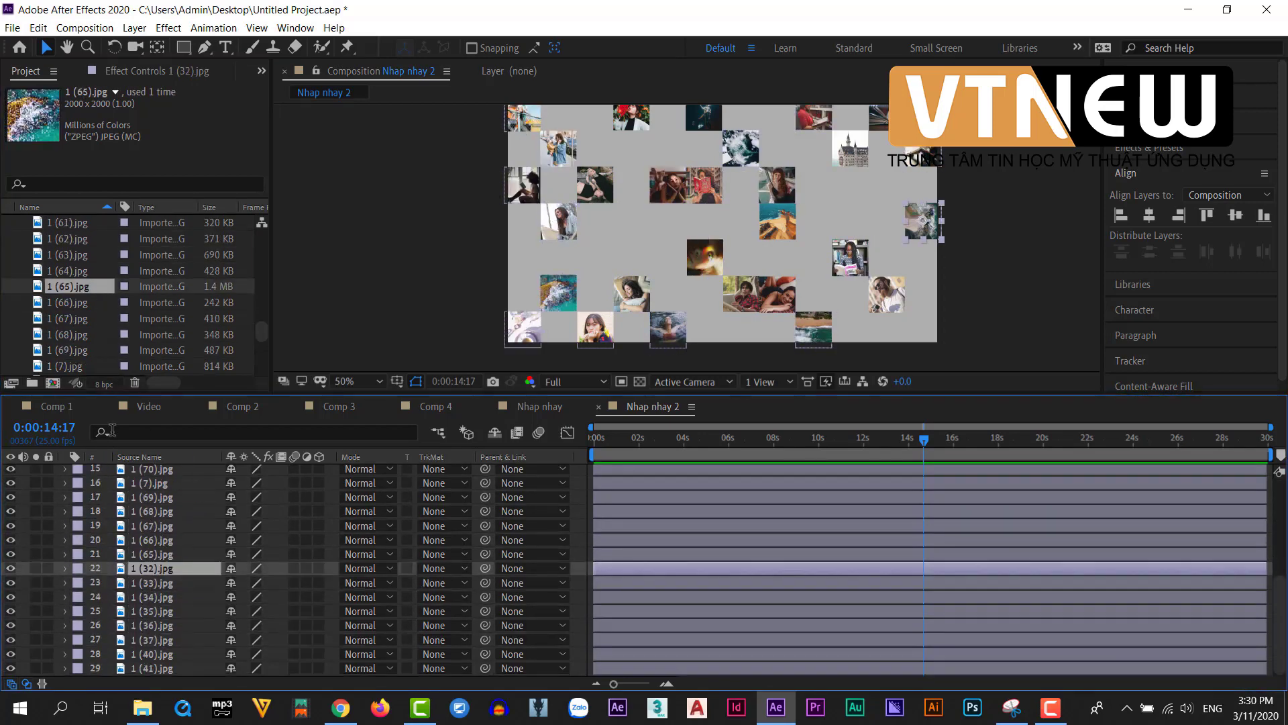
# Swap the remaining lower tile layers to further Anh images.
pyautogui.moveTo(67, 222); pyautogui.dragTo(144, 568)
pyautogui.moveTo(67, 255); pyautogui.dragTo(154, 597)
pyautogui.scroll(1, 74, 268)
pyautogui.moveTo(67, 255); pyautogui.dragTo(155, 611)
pyautogui.moveTo(67, 287); pyautogui.dragTo(157, 625)
pyautogui.moveTo(67, 239); pyautogui.dragTo(161, 640)
pyautogui.scroll(2, 74, 268)
pyautogui.moveTo(67, 318); pyautogui.dragTo(161, 668)
pyautogui.scroll(5, 171, 584)
pyautogui.moveTo(135, 395); pyautogui.dragTo(135, 566)
pyautogui.scroll(15, 87, 302)
# Collapse the Anh folder, duplicate Nhap nhay 2 and open Nhap nhay 3.
pyautogui.click(6, 222)
pyautogui.click(66, 318)
pyautogui.hotkey('ctrl', 'd')
pyautogui.doubleClick(67, 335)
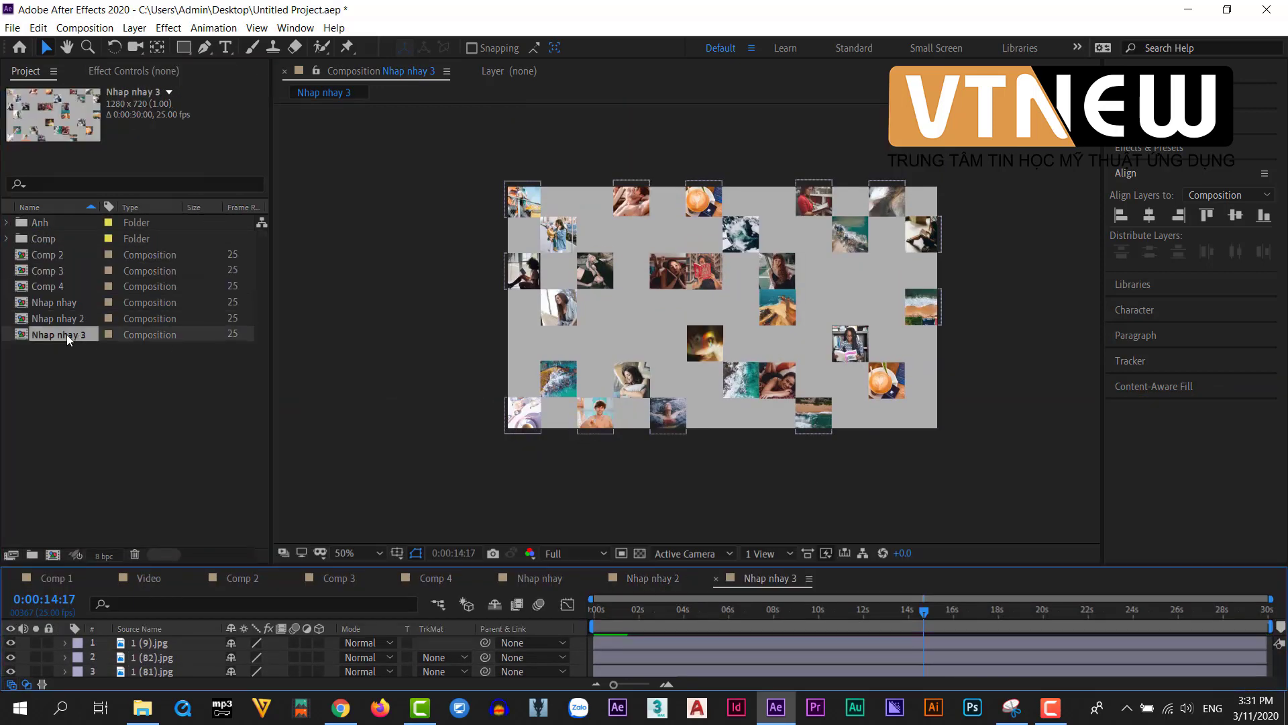
# Expand the Anh folder and drag new photos onto the first Nhap nhay 3 tile layers.
pyautogui.moveTo(550, 566); pyautogui.dragTo(561, 397)
pyautogui.click(6, 223)
pyautogui.moveTo(67, 255); pyautogui.dragTo(137, 475)
pyautogui.moveTo(67, 271); pyautogui.dragTo(138, 489)
pyautogui.moveTo(68, 287); pyautogui.dragTo(141, 504)
pyautogui.click(144, 518)
pyautogui.moveTo(67, 335); pyautogui.dragTo(155, 518)
pyautogui.scroll(-1, 71, 302)
pyautogui.moveTo(70, 302); pyautogui.dragTo(158, 532)
pyautogui.moveTo(69, 302); pyautogui.dragTo(157, 547)
pyautogui.moveTo(67, 271); pyautogui.dragTo(158, 575)
pyautogui.moveTo(67, 272); pyautogui.dragTo(157, 589)
pyautogui.click(154, 604)
pyautogui.scroll(-1, 86, 328)
# Swap the sources of the next group of tile layers, including image 45.
pyautogui.moveTo(70, 239); pyautogui.dragTo(154, 604)
pyautogui.click(149, 619)
pyautogui.moveTo(70, 271); pyautogui.dragTo(154, 618)
pyautogui.click(154, 632)
pyautogui.moveTo(77, 335); pyautogui.dragTo(158, 632)
pyautogui.scroll(-2, 157, 604)
pyautogui.click(154, 561)
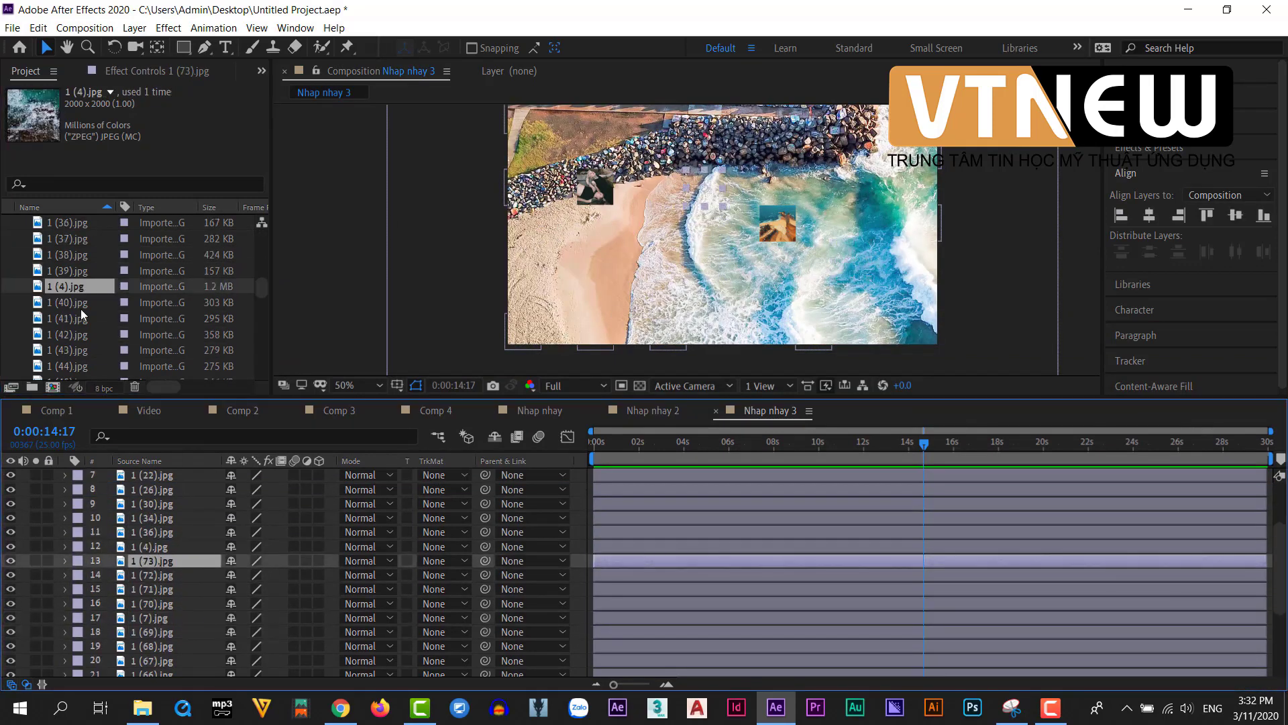
pyautogui.scroll(-1, 195, 579)
pyautogui.moveTo(67, 319); pyautogui.dragTo(188, 545)
pyautogui.moveTo(69, 367); pyautogui.dragTo(175, 561)
pyautogui.click(168, 590)
pyautogui.moveTo(69, 239); pyautogui.dragTo(188, 590)
pyautogui.scroll(-1, 188, 590)
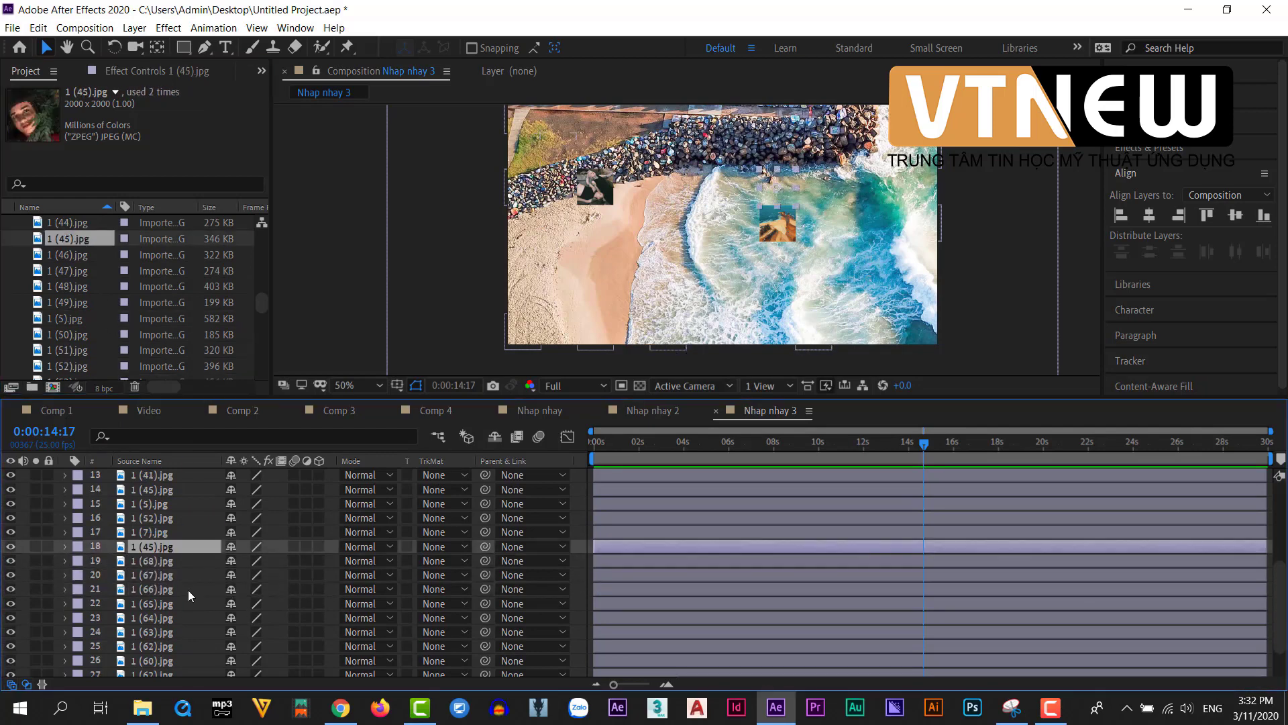
# Replace the photos on the following run of tile layers with other Anh images.
pyautogui.click(161, 575)
pyautogui.moveTo(66, 319); pyautogui.dragTo(167, 575)
pyautogui.click(167, 589)
pyautogui.moveTo(68, 334); pyautogui.dragTo(182, 555)
pyautogui.click(182, 556)
pyautogui.moveTo(68, 239); pyautogui.dragTo(188, 570)
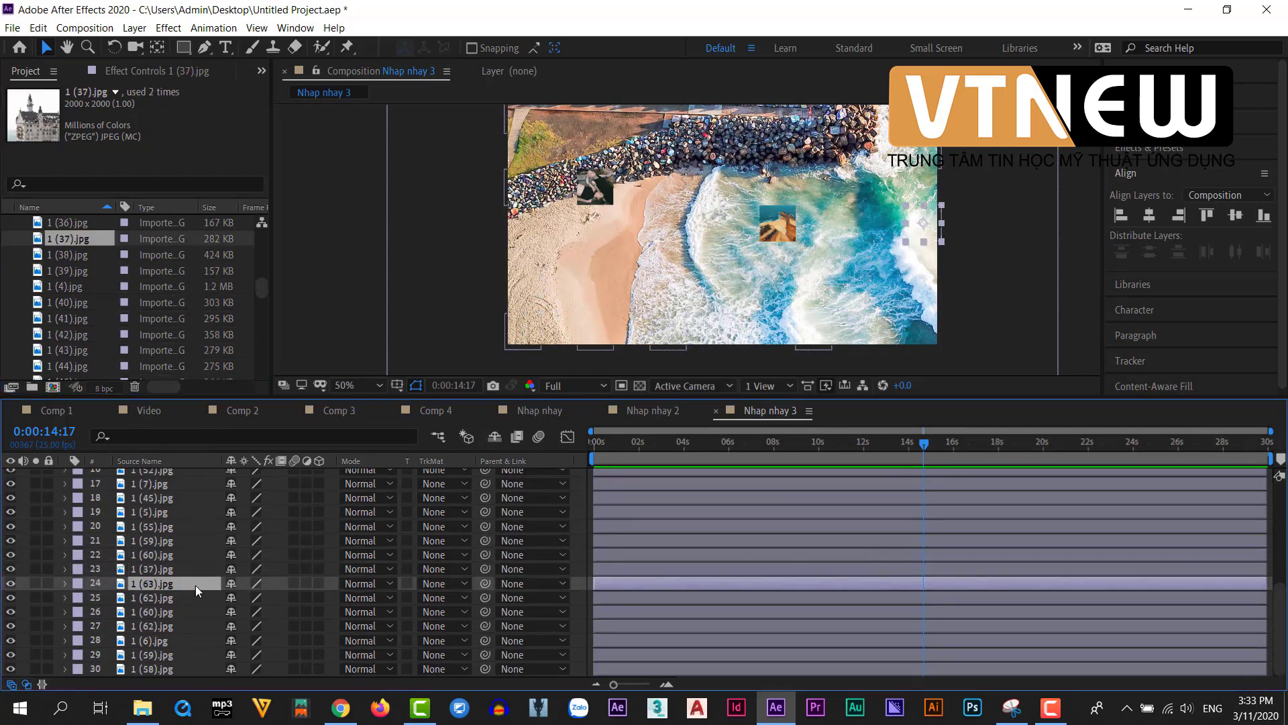
pyautogui.moveTo(68, 287); pyautogui.dragTo(188, 584)
pyautogui.click(187, 598)
pyautogui.moveTo(98, 253); pyautogui.dragTo(187, 598)
pyautogui.click(187, 612)
pyautogui.moveTo(70, 271); pyautogui.dragTo(184, 612)
pyautogui.click(186, 627)
pyautogui.moveTo(70, 319); pyautogui.dragTo(178, 627)
pyautogui.click(175, 641)
pyautogui.moveTo(72, 271); pyautogui.dragTo(171, 641)
# Replace layer 29's photo with 1 (28).jpg and layer 30's with 1 (37).jpg.
pyautogui.moveTo(70, 319); pyautogui.dragTo(169, 655)
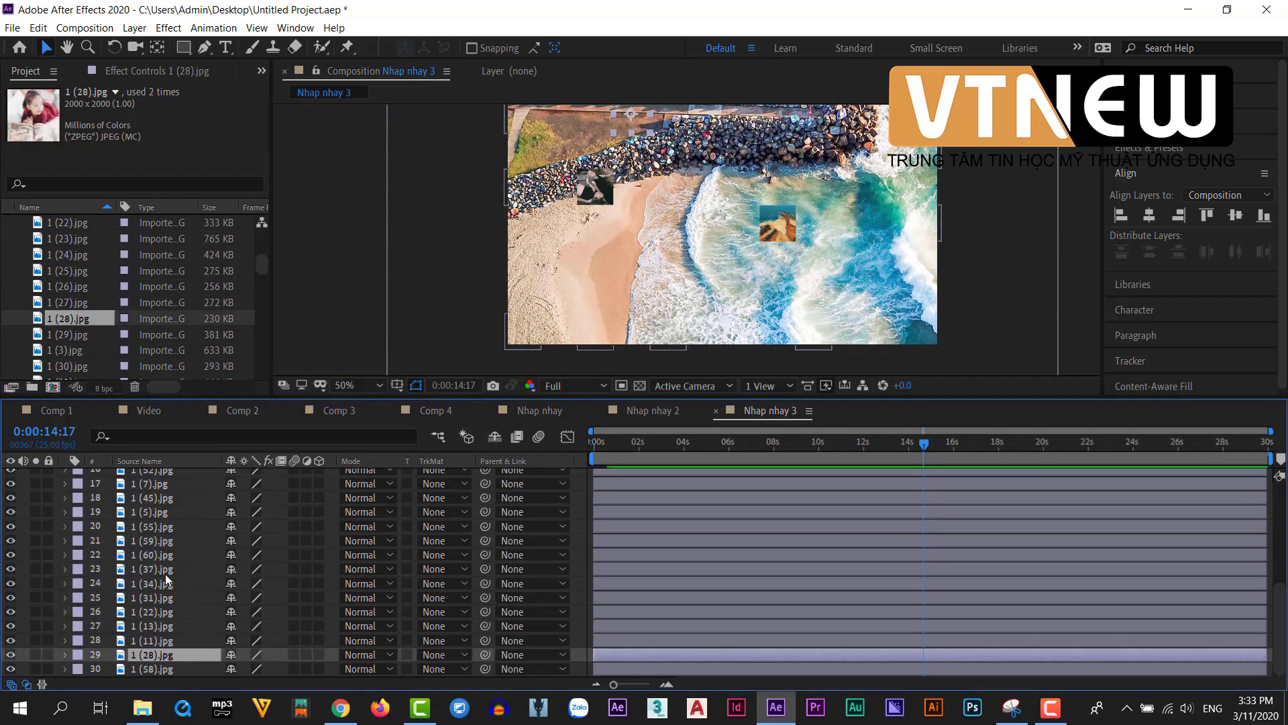
pyautogui.click(163, 674)
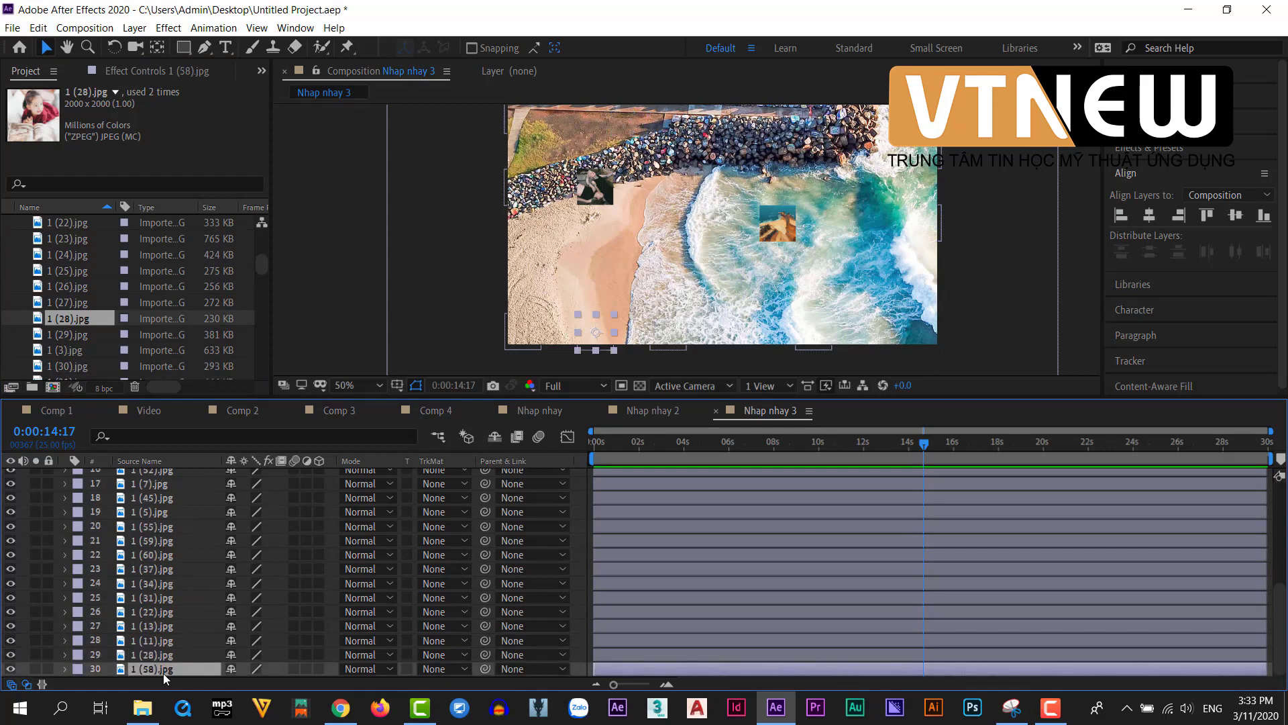
pyautogui.scroll(-3, 67, 302)
pyautogui.moveTo(67, 334); pyautogui.dragTo(182, 599)
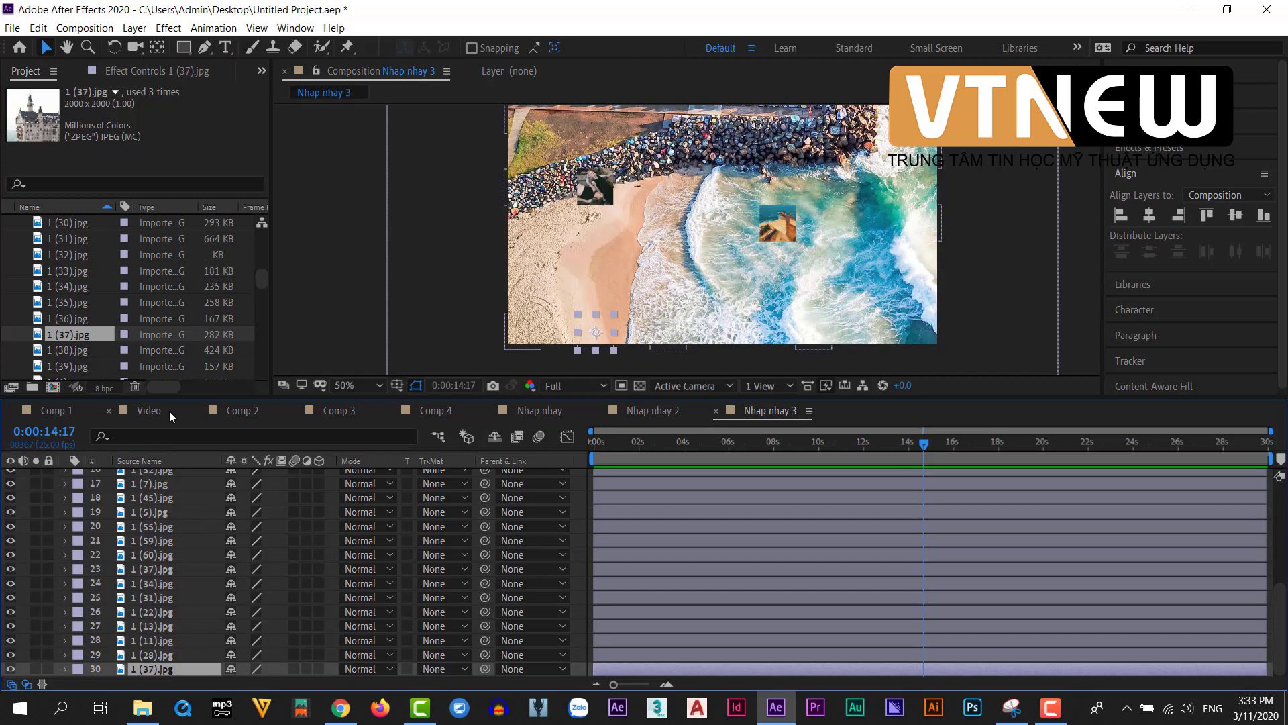
pyautogui.moveTo(226, 400); pyautogui.dragTo(231, 582)
pyautogui.scroll(6, 12, 218)
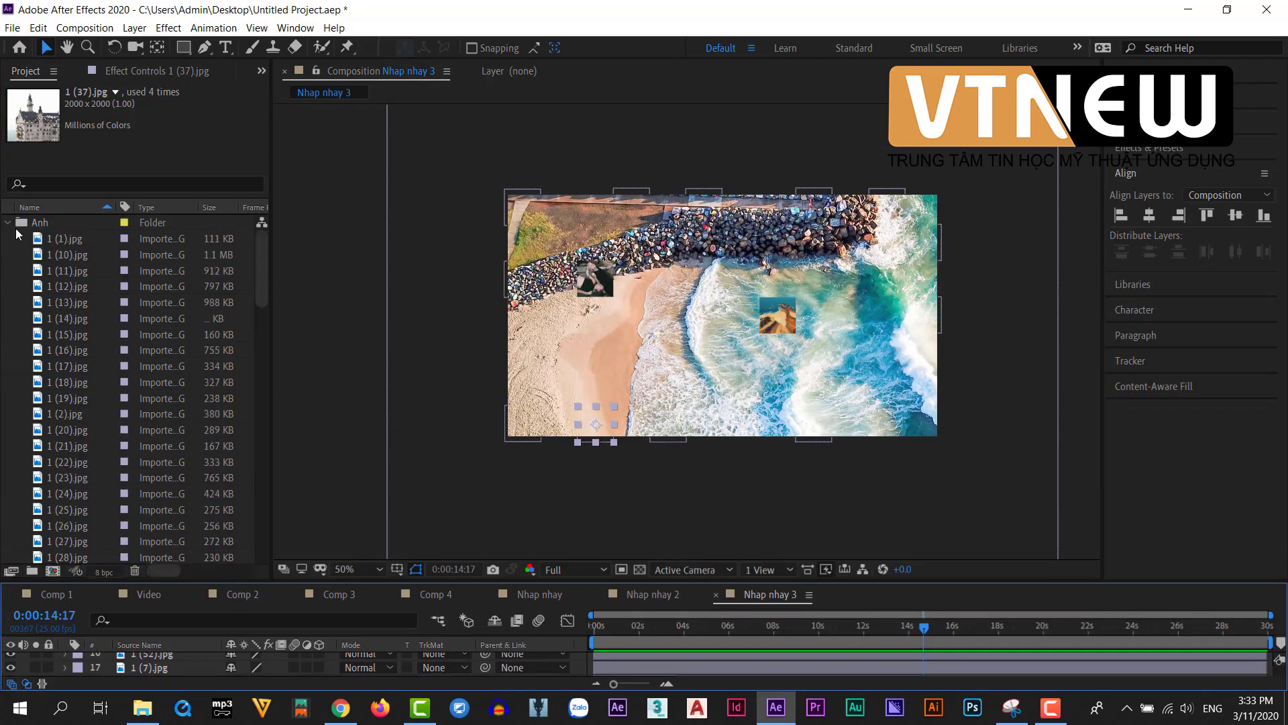
# Collapse the Anh folder and marquee-select the Nhap nhay, Nhap nhay 2 and Nhap nhay 3 compositions.
pyautogui.click(6, 222)
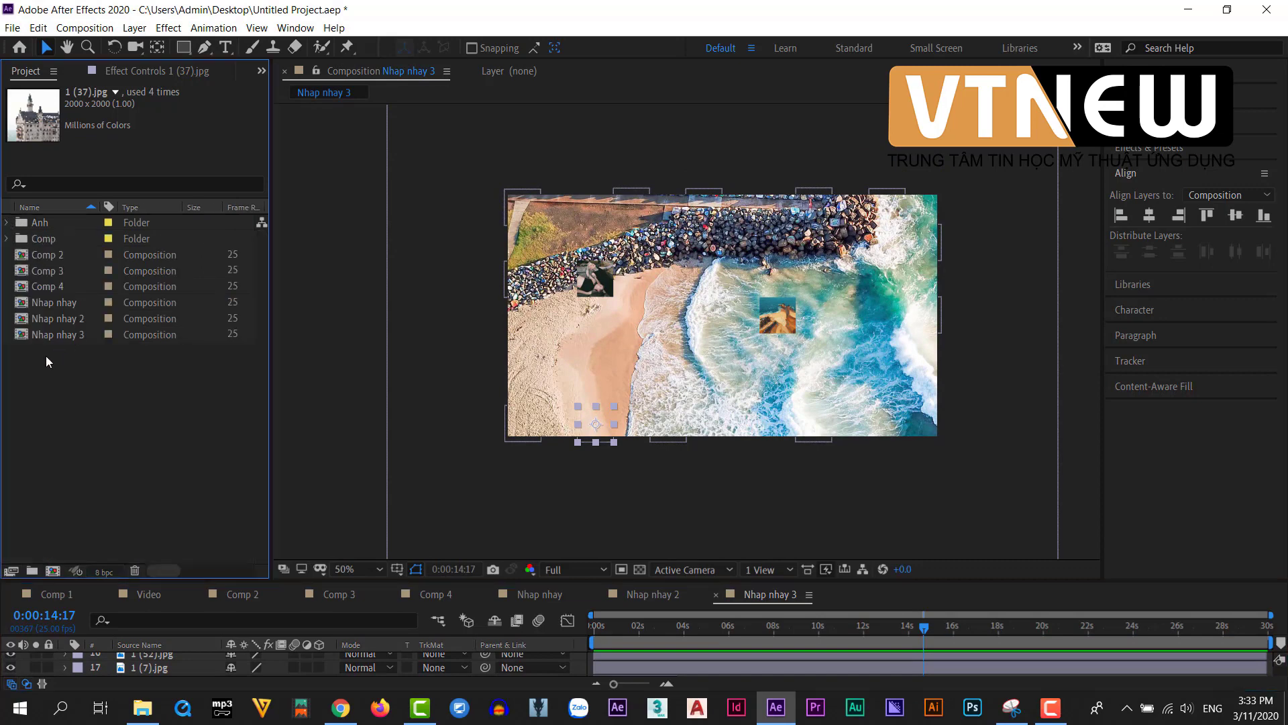
pyautogui.click(87, 393)
pyautogui.moveTo(81, 359); pyautogui.dragTo(34, 312)
pyautogui.click(77, 400)
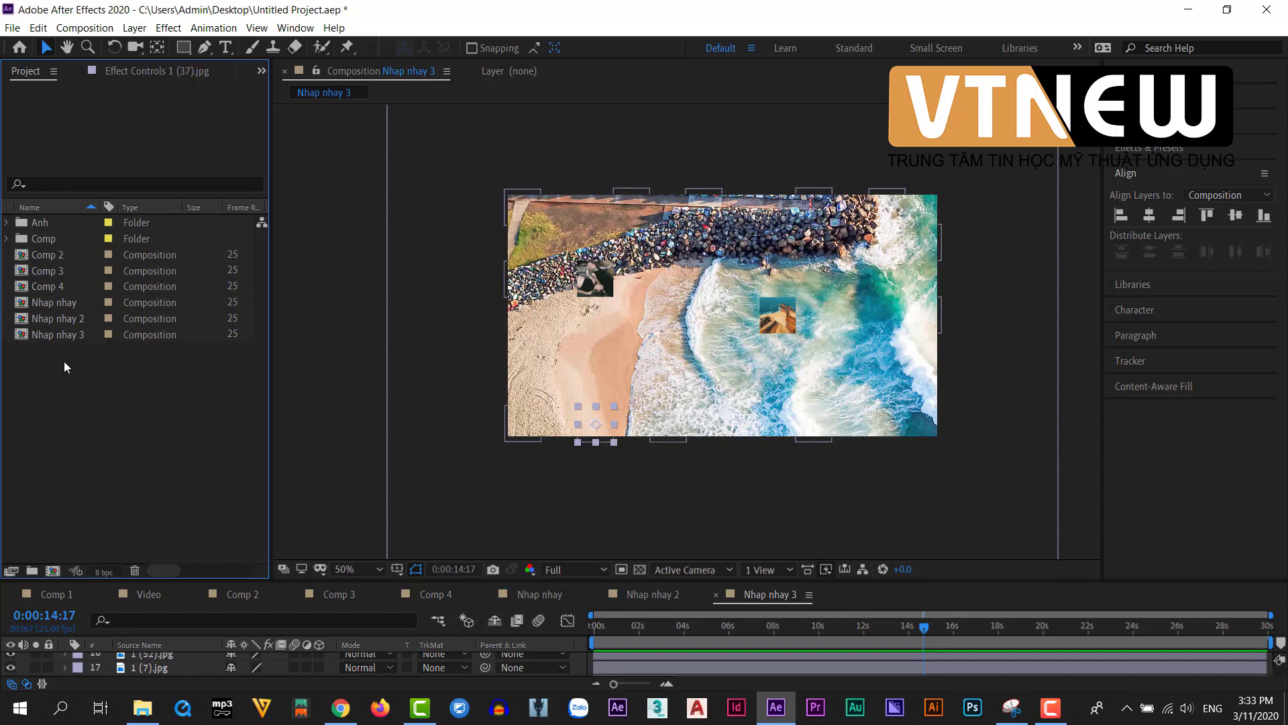
pyautogui.moveTo(78, 381); pyautogui.dragTo(47, 286)
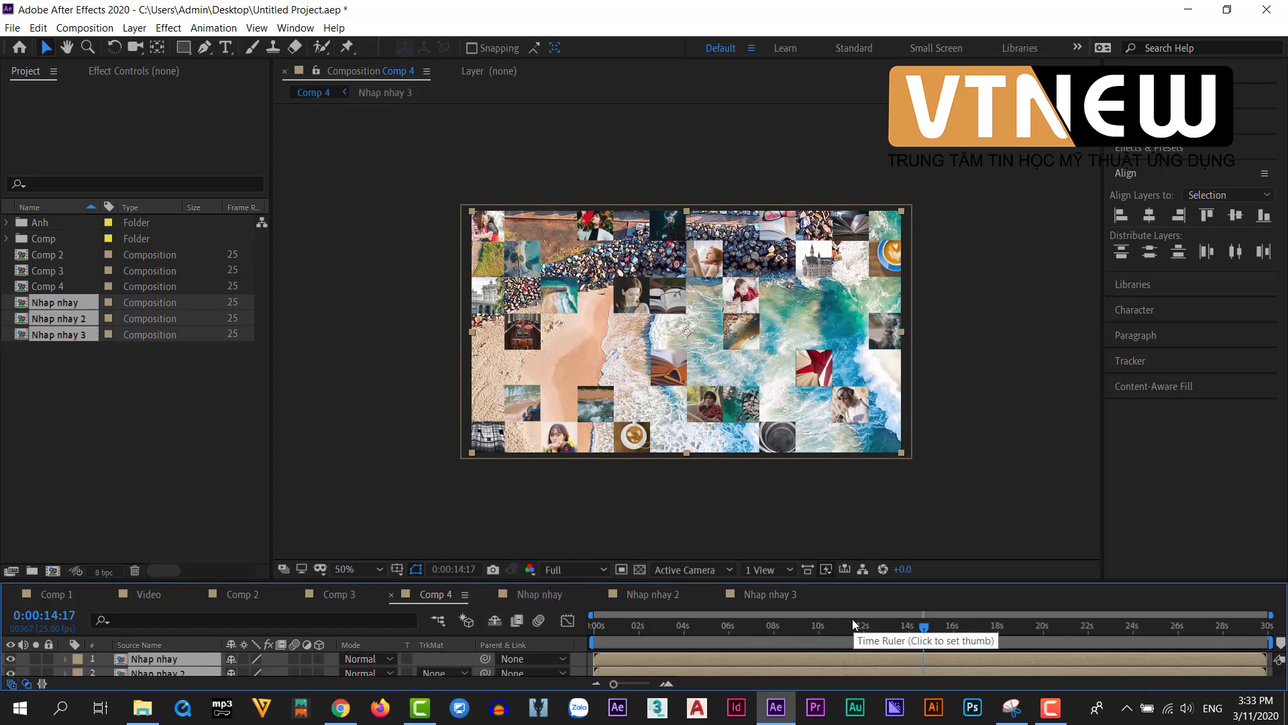
# Preview Comp 4 from near its start with the timeline zoomed in and enlarged.
pyautogui.moveTo(822, 636); pyautogui.dragTo(613, 642)
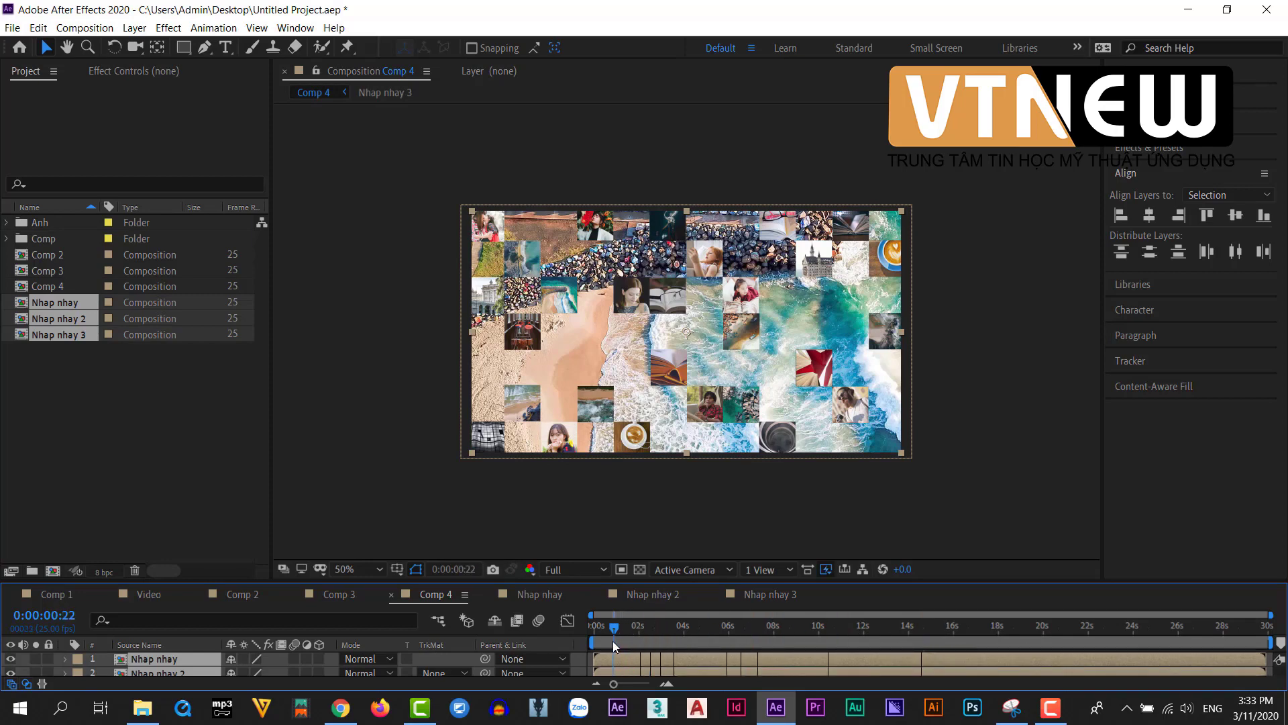
pyautogui.press('=')
pyautogui.press('=')
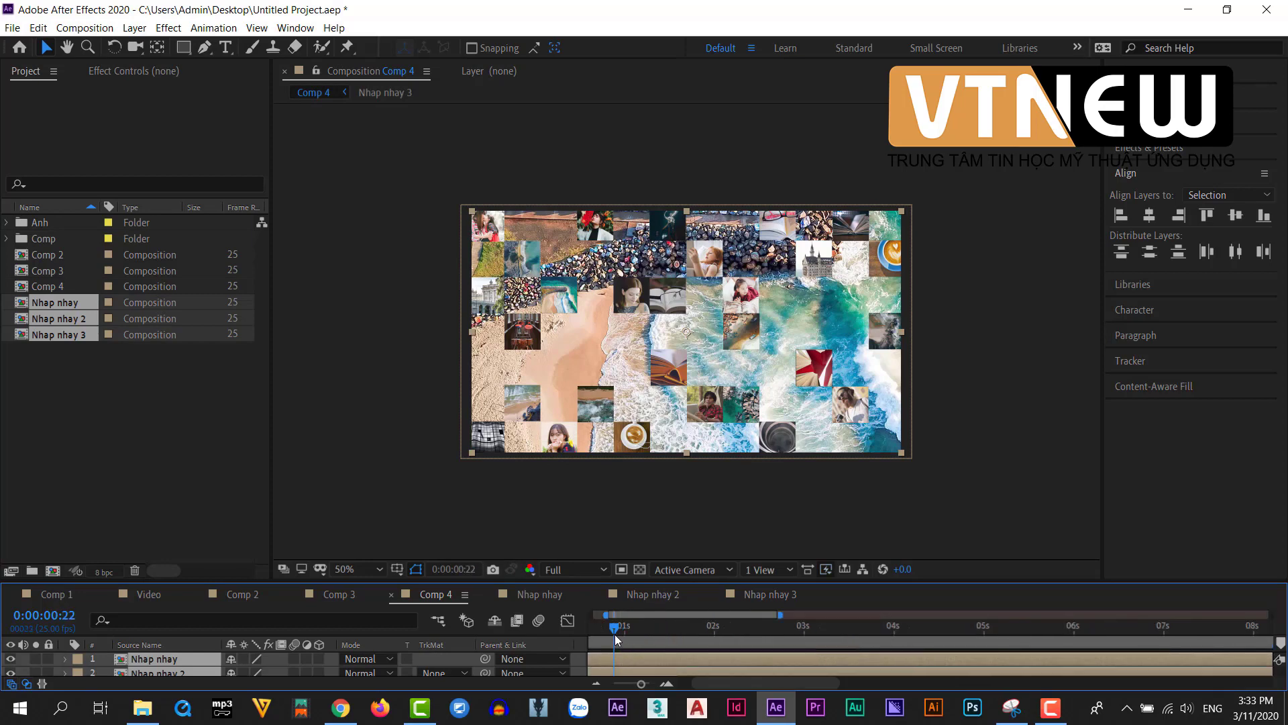
pyautogui.press('space')
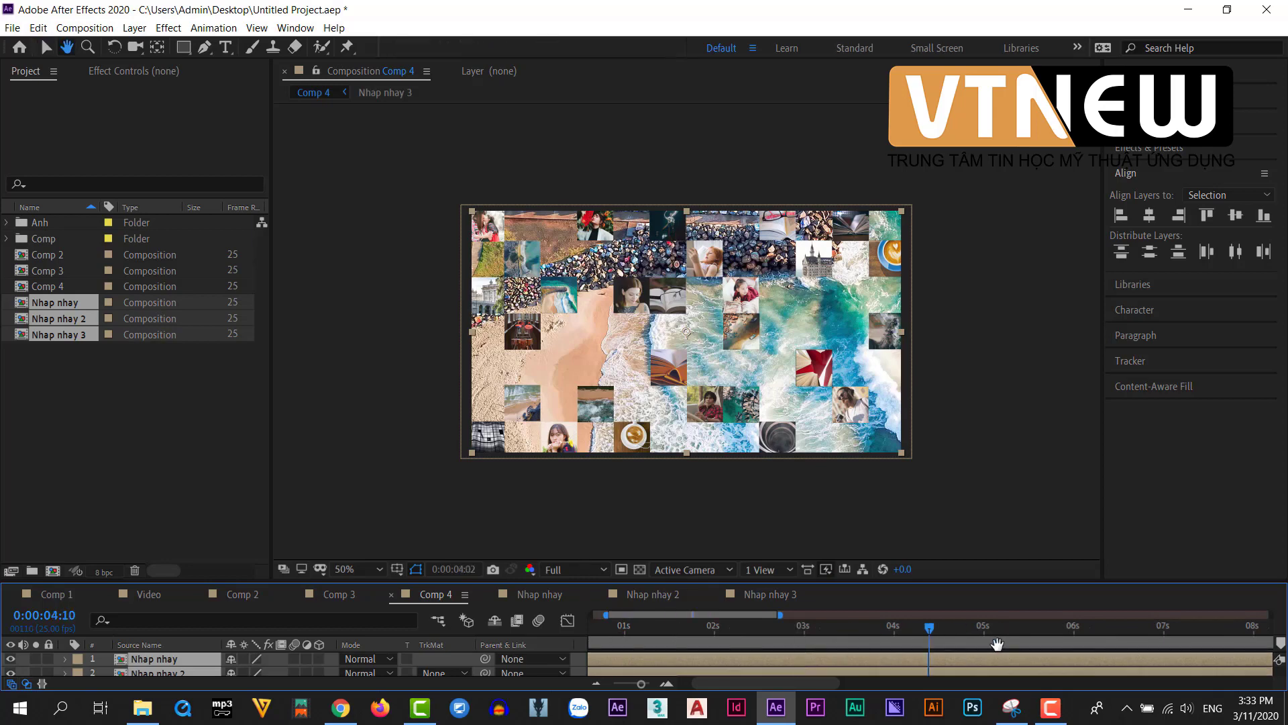
pyautogui.moveTo(854, 514); pyautogui.dragTo(852, 429)
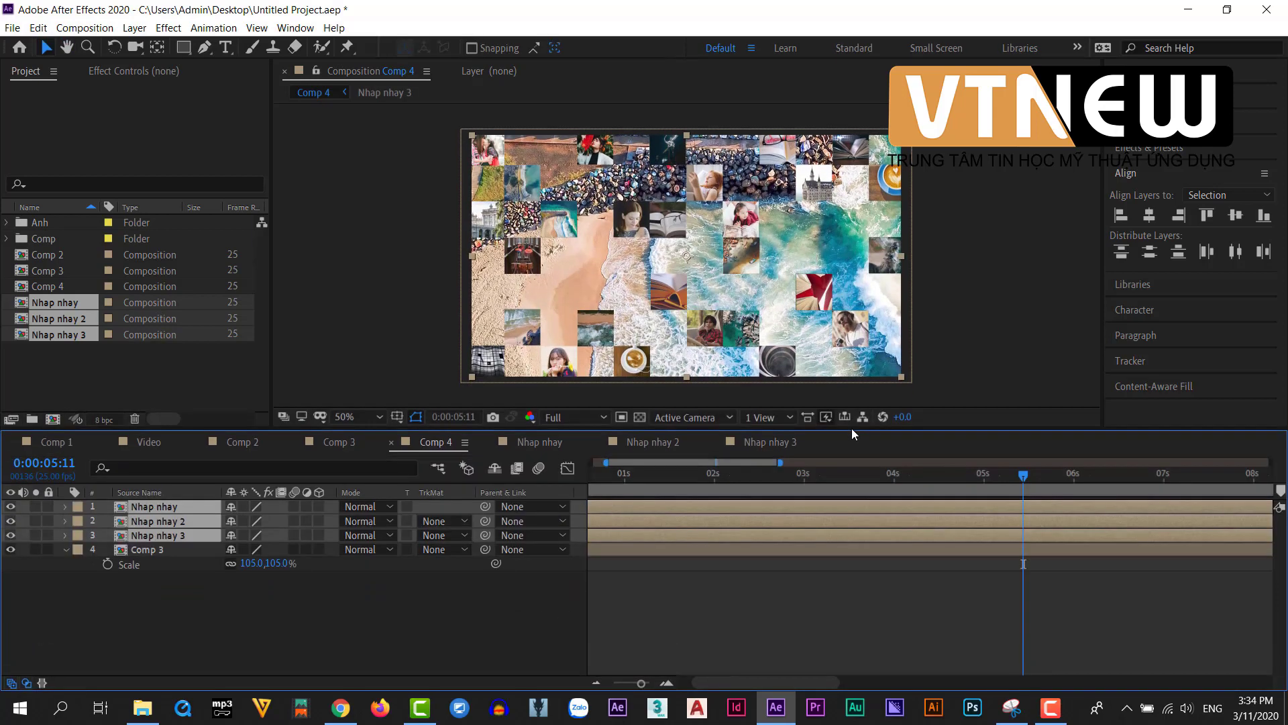
# Trim the three Nhap nhay flash layers to end at 00:12.
pyautogui.click(744, 612)
pyautogui.moveTo(892, 631); pyautogui.dragTo(1045, 618)
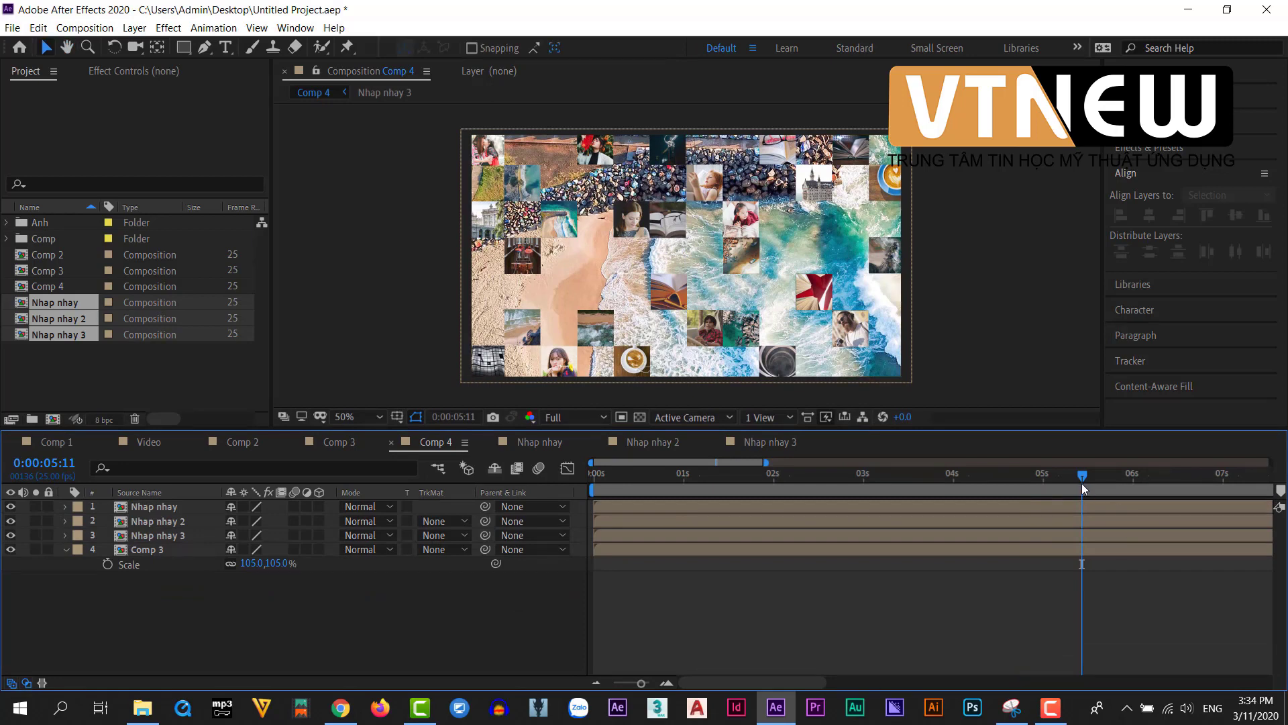
pyautogui.moveTo(1082, 483); pyautogui.dragTo(640, 507)
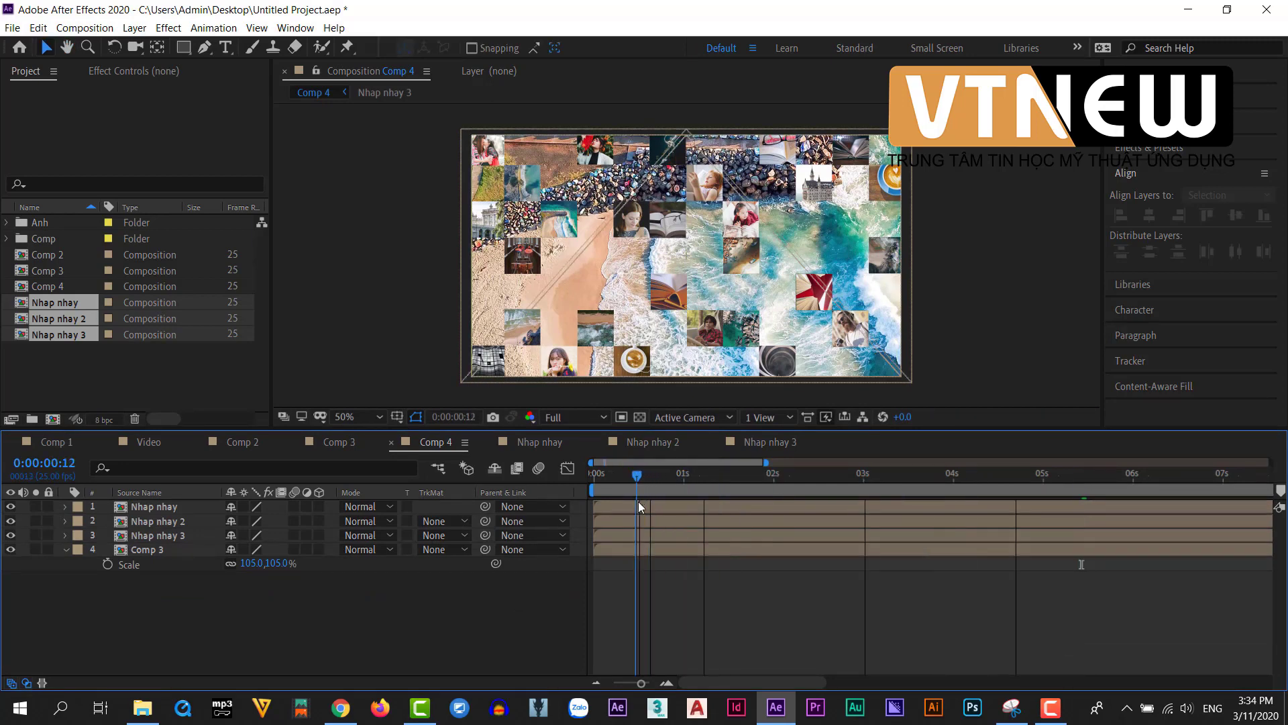
pyautogui.click(638, 505)
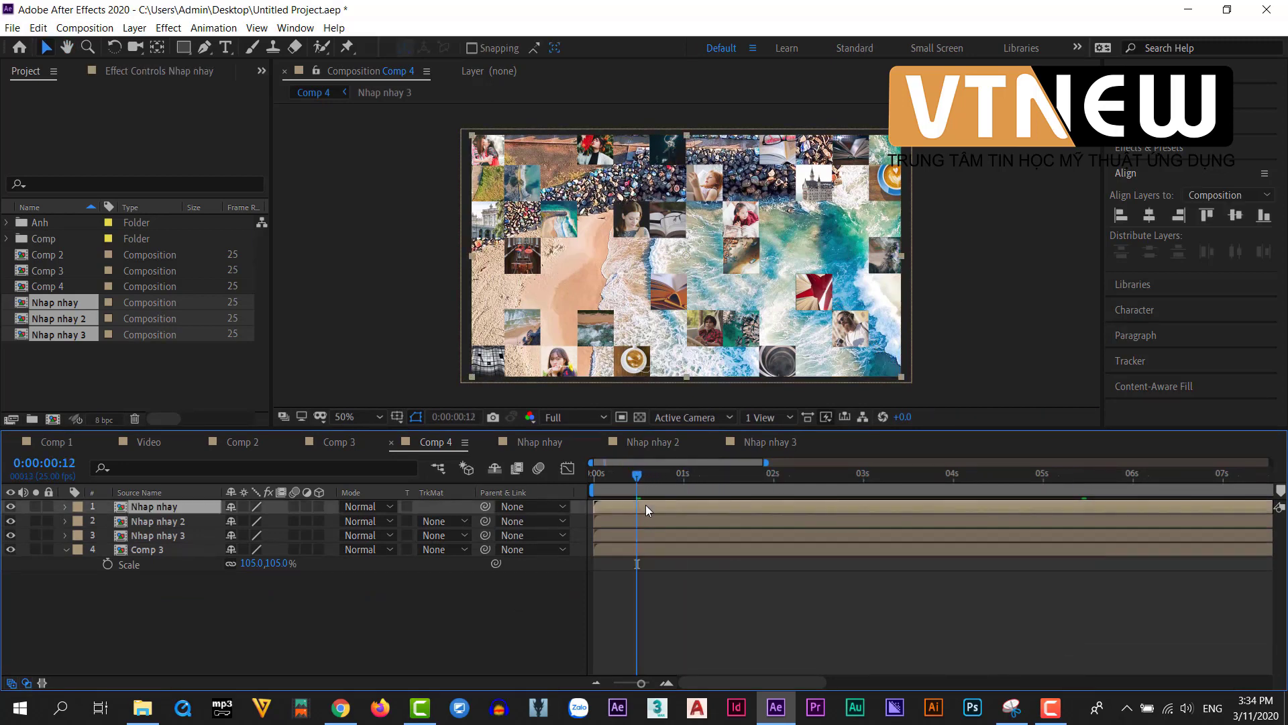
pyautogui.keyDown('shift'); pyautogui.click(651, 531); pyautogui.keyUp('shift')
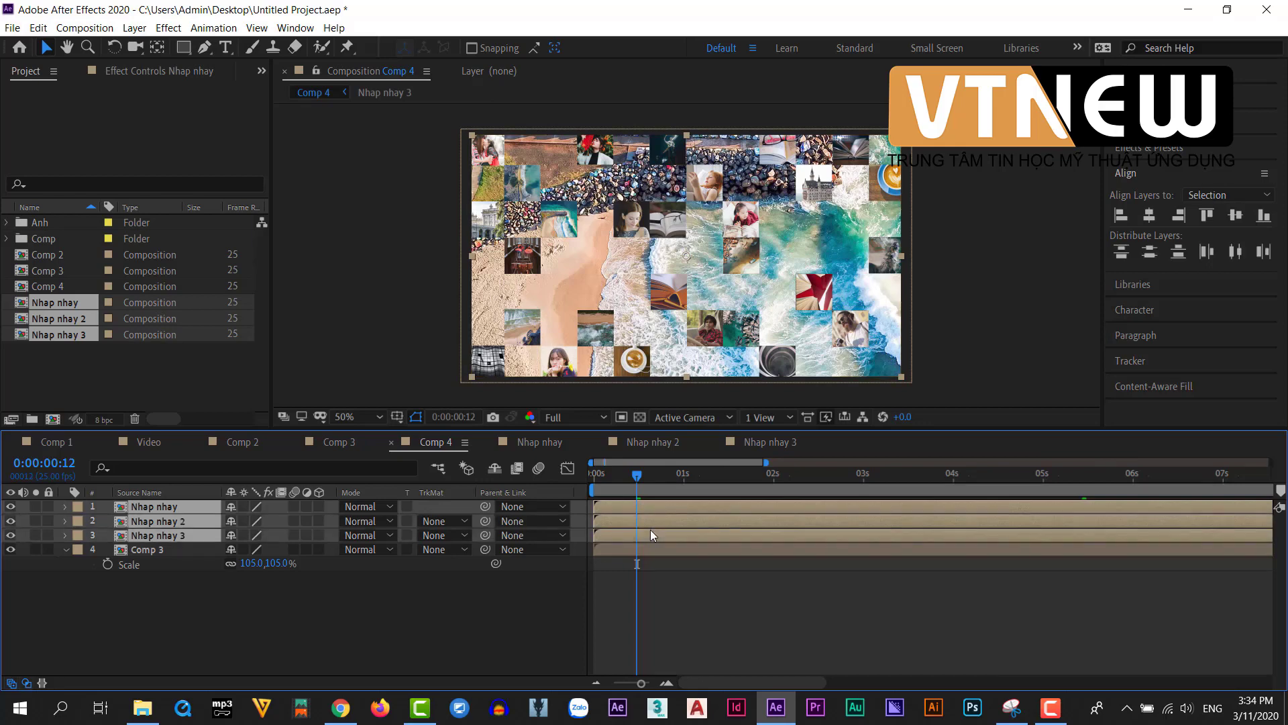
pyautogui.hotkey('alt', ']')
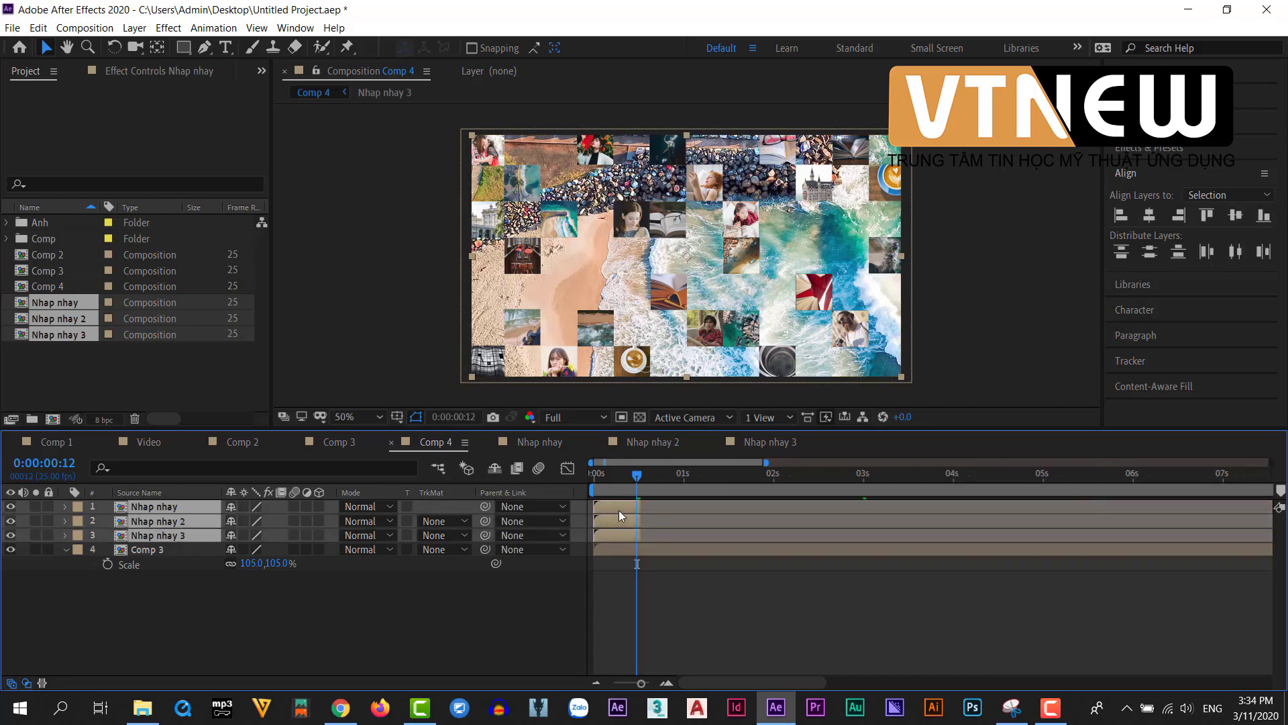
# Slide the three flash layers later, first to about 6.4s, then to about 17.6s.
pyautogui.click(690, 607)
pyautogui.click(619, 505)
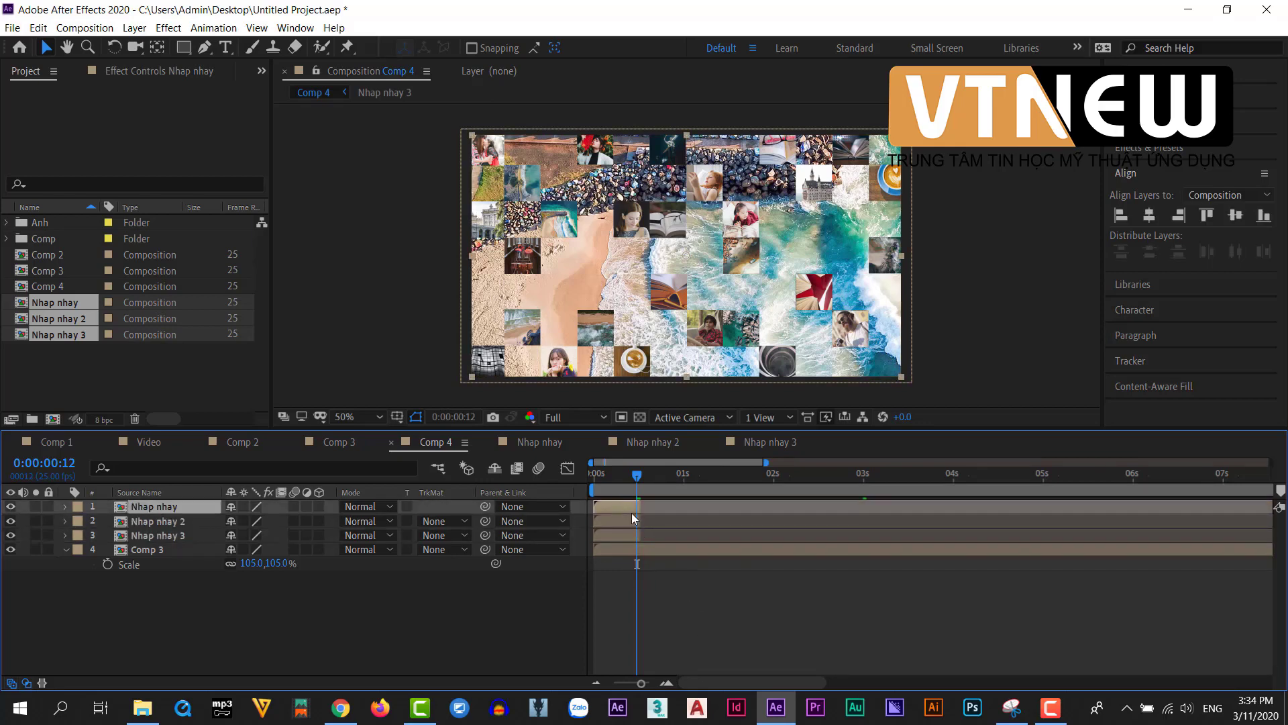
pyautogui.keyDown('shift'); pyautogui.click(629, 536); pyautogui.keyUp('shift')
pyautogui.moveTo(617, 505); pyautogui.dragTo(1185, 577)
pyautogui.press('space')
pyautogui.moveTo(1066, 609); pyautogui.dragTo(642, 621)
pyautogui.press('v')
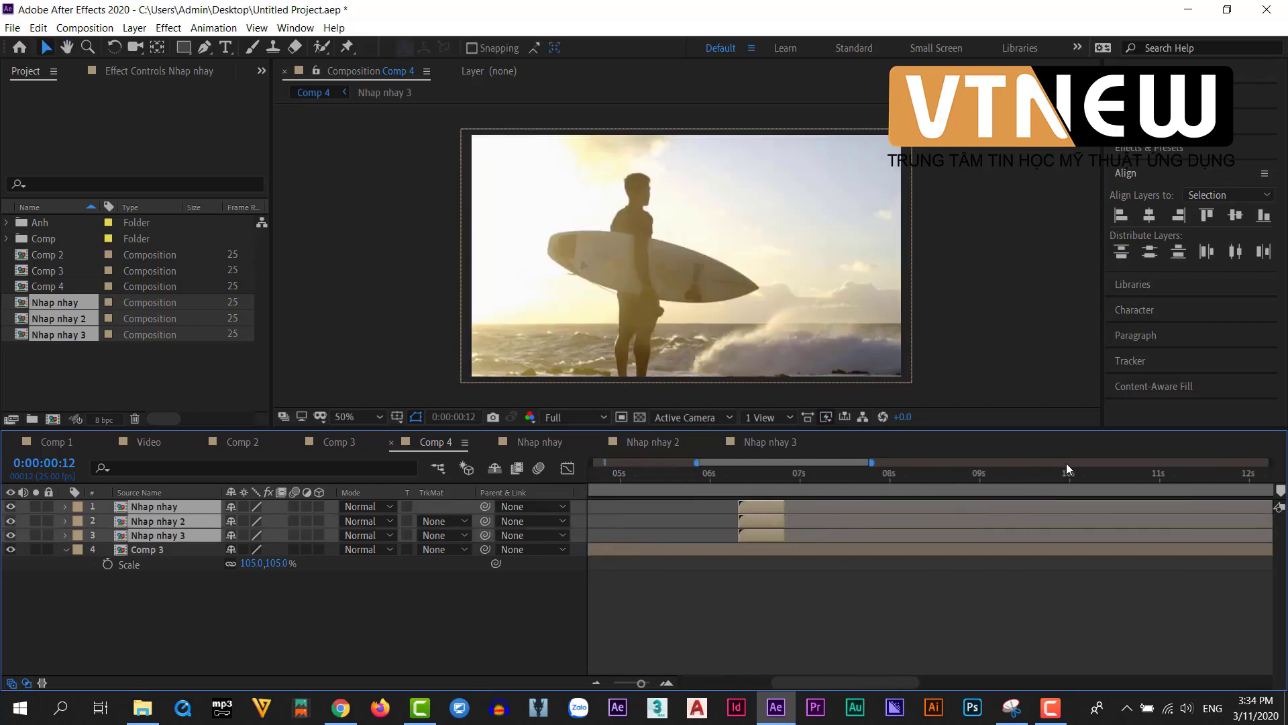
pyautogui.click(1183, 488)
pyautogui.press('space')
pyautogui.moveTo(1018, 604); pyautogui.dragTo(986, 594)
pyautogui.press('space')
pyautogui.moveTo(675, 504); pyautogui.dragTo(1270, 565)
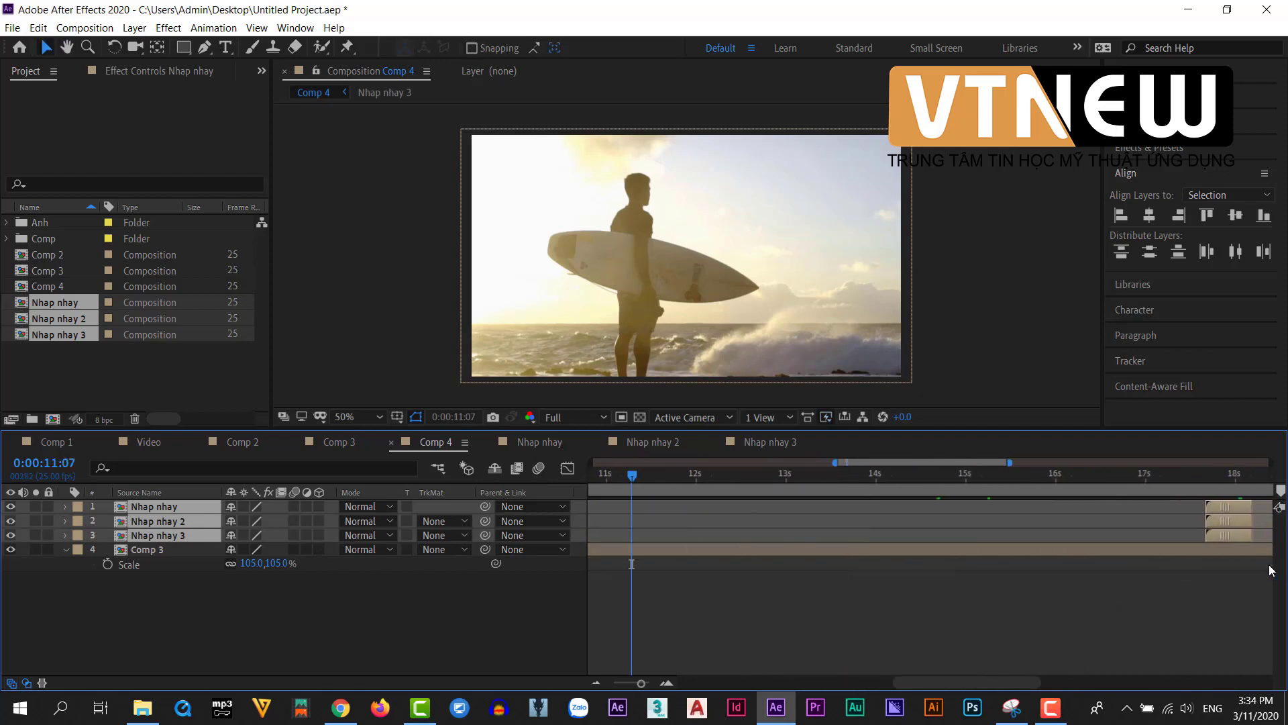
# Move the three flash layers earlier to start about 13.8s, then reselect them.
pyautogui.click(928, 490)
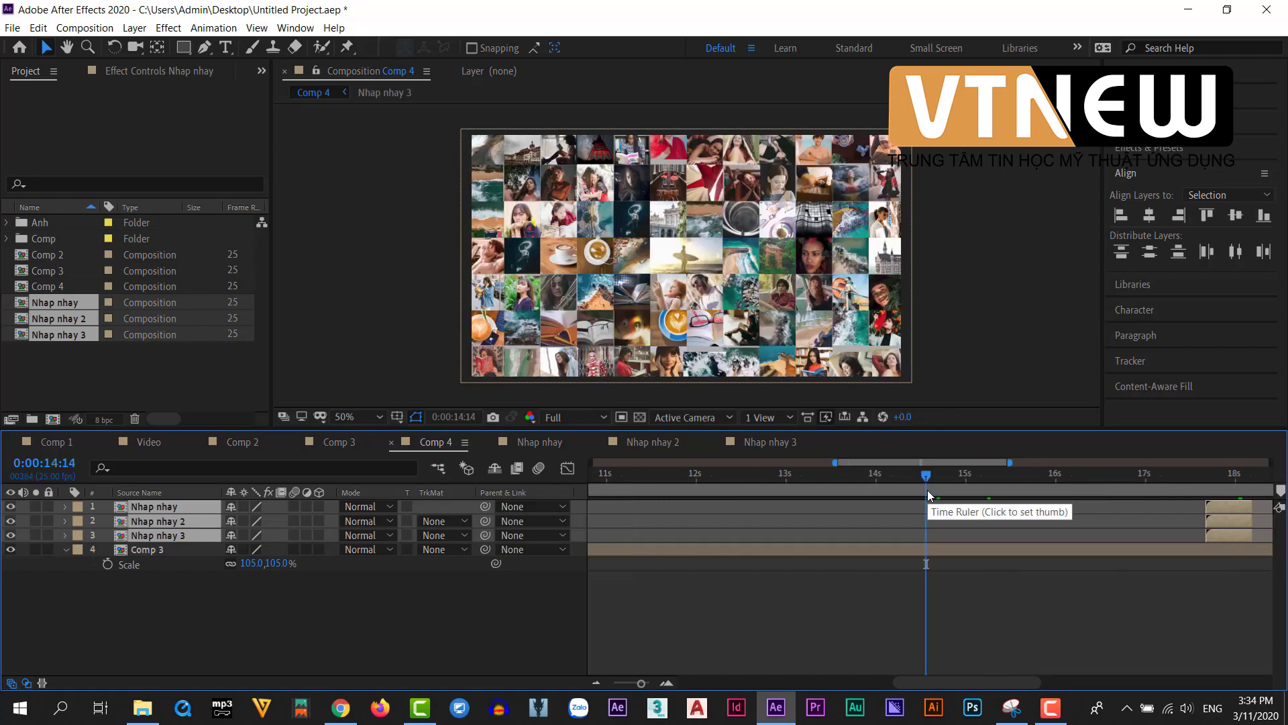
pyautogui.moveTo(926, 477); pyautogui.dragTo(1006, 485)
pyautogui.hscroll(5, 877, 599)
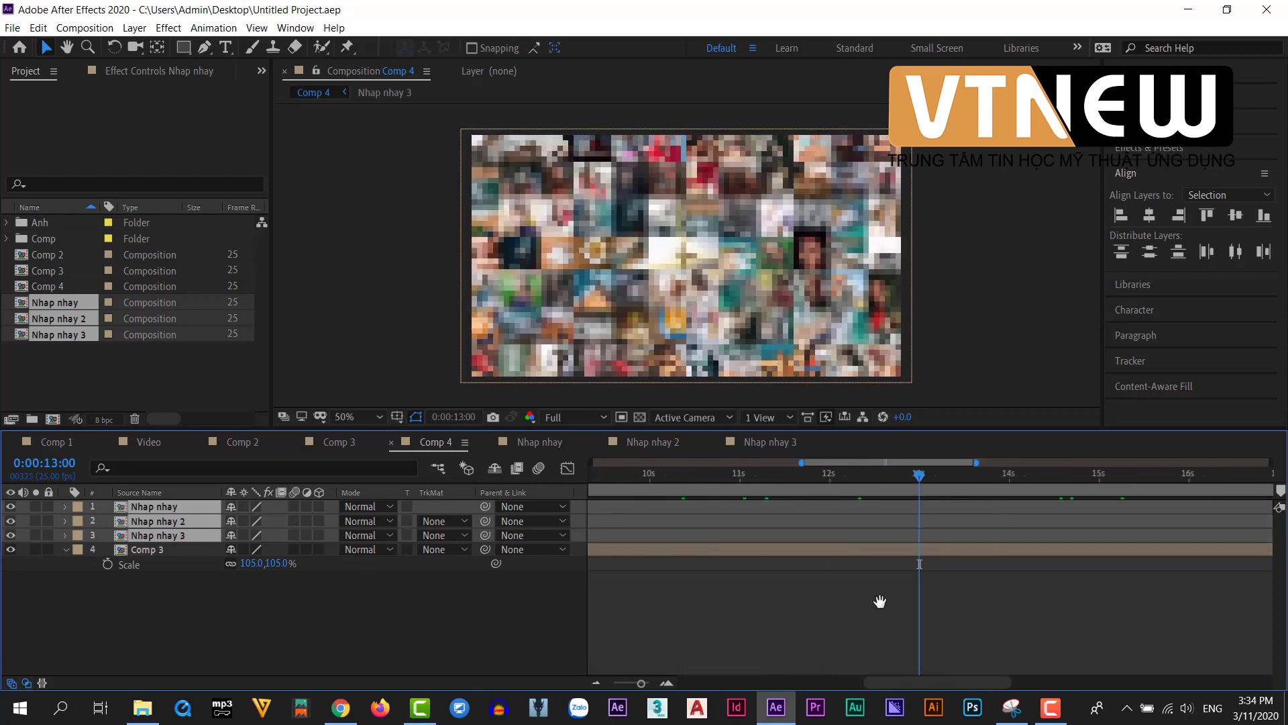
pyautogui.moveTo(1150, 506); pyautogui.dragTo(730, 521)
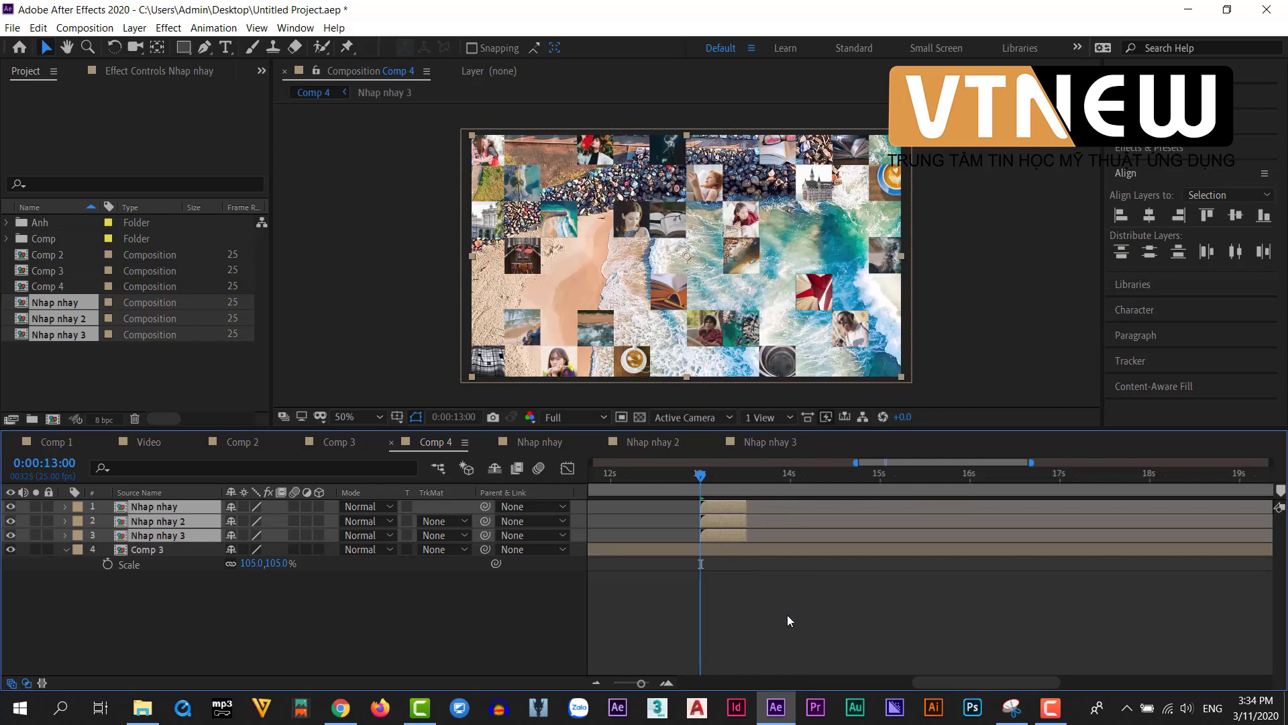
pyautogui.click(787, 614)
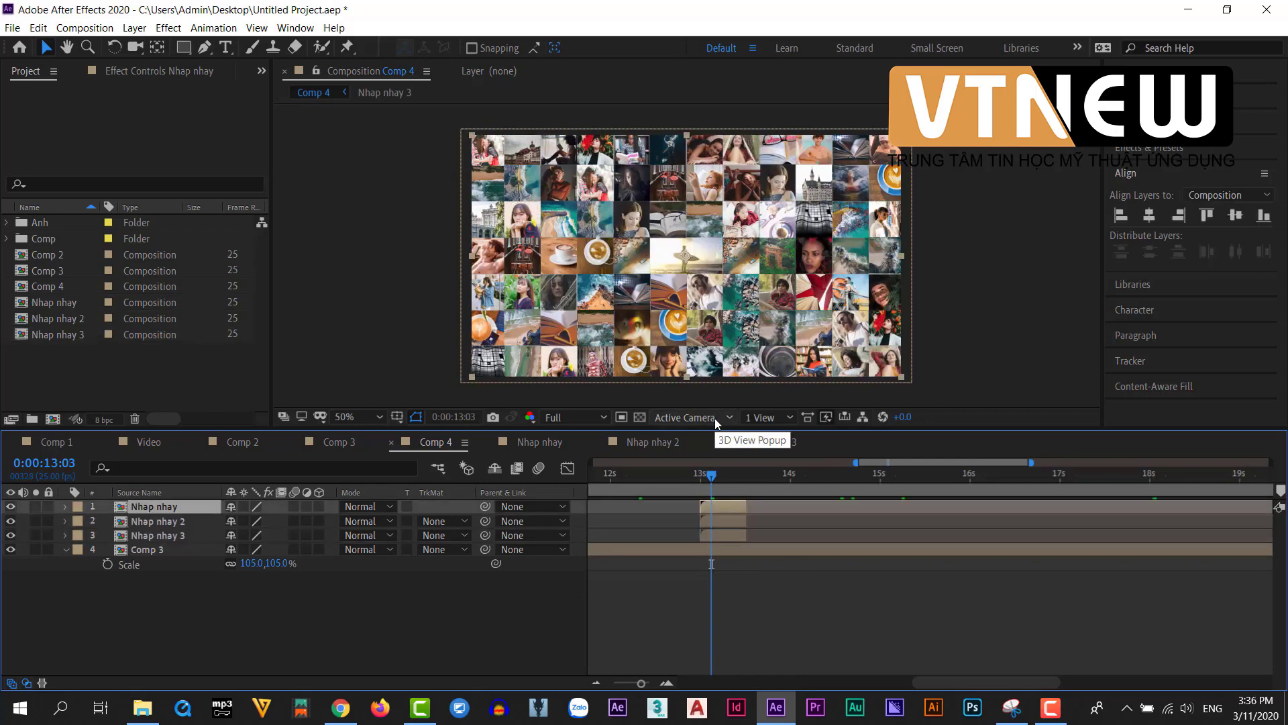
pyautogui.click(731, 532)
pyautogui.keyDown('shift'); pyautogui.click(727, 506); pyautogui.keyUp('shift')
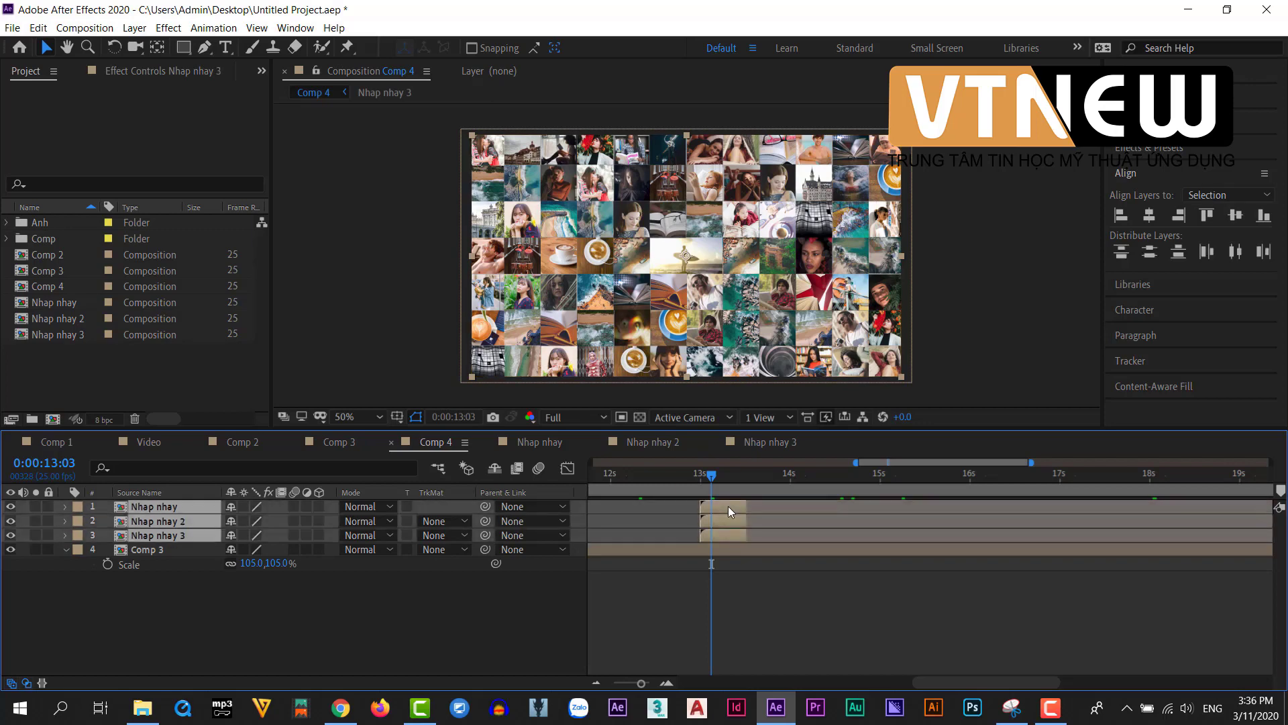
# Sequence the three selected flash layers one after another without overlap.
pyautogui.rightClick(727, 506)
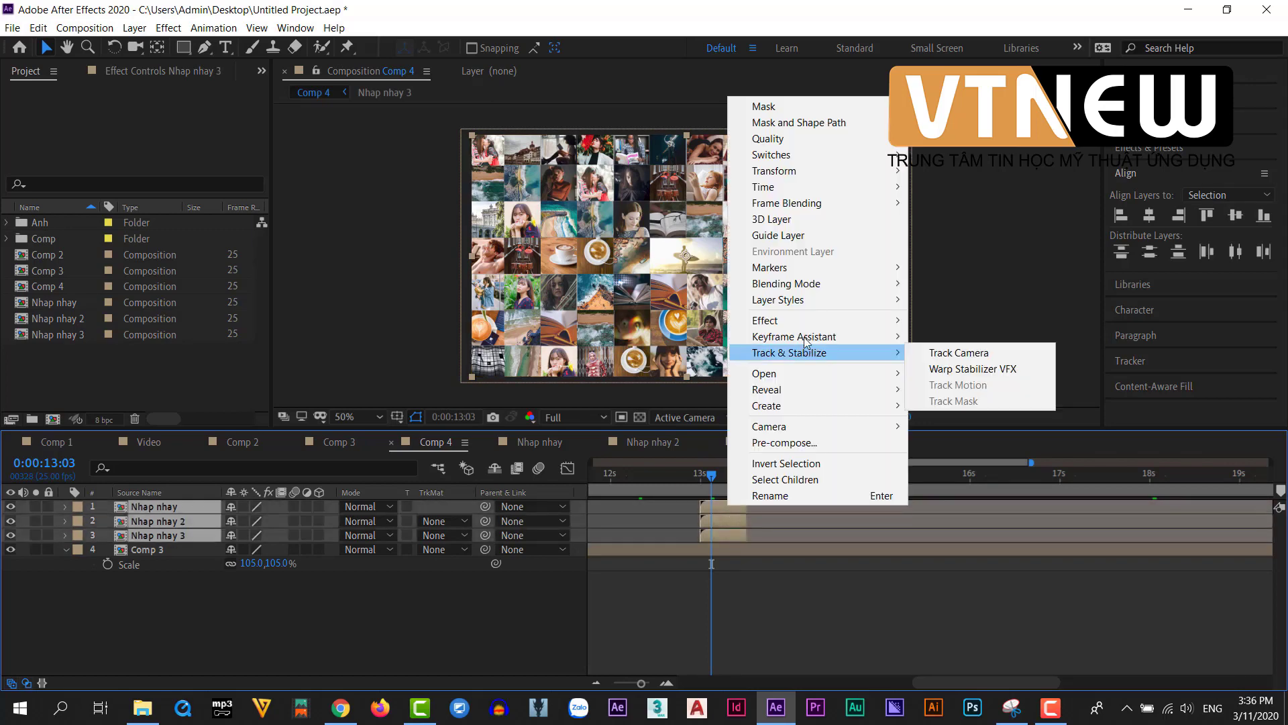
pyautogui.moveTo(806, 334)
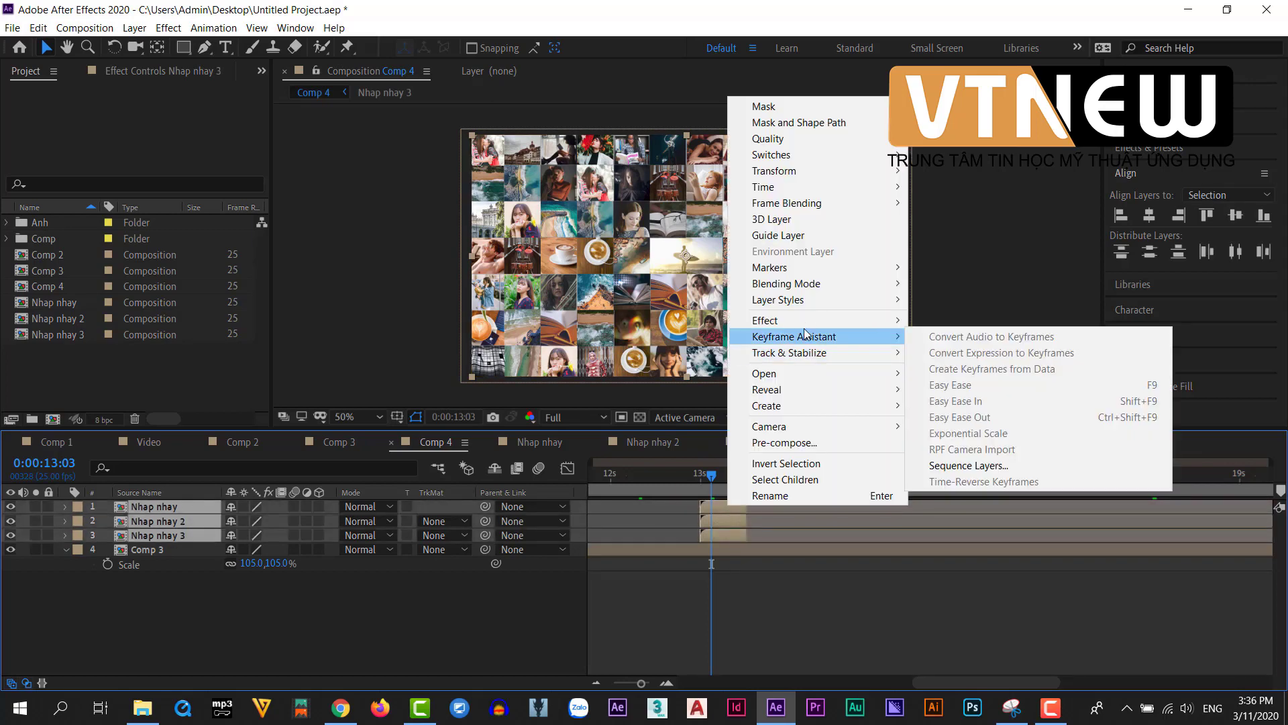
pyautogui.click(985, 465)
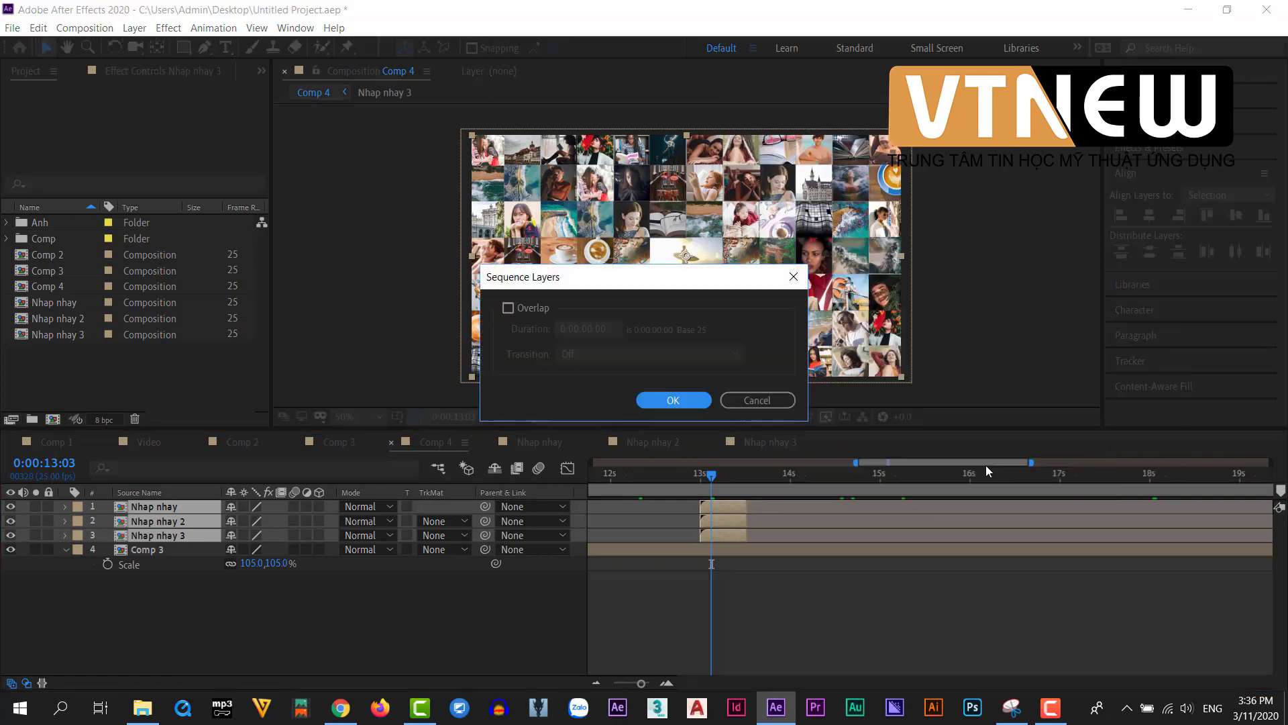
pyautogui.click(684, 401)
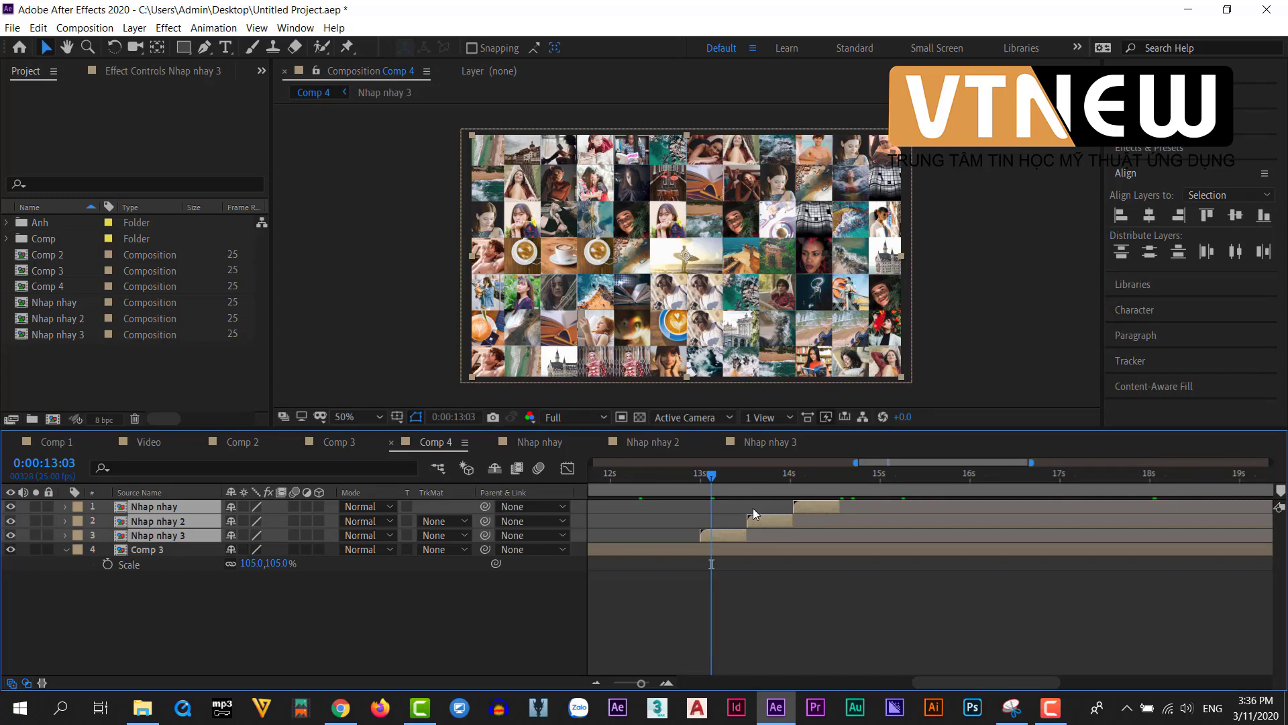
# Scrub and preview the flash sequence starting around 13 seconds.
pyautogui.moveTo(713, 508); pyautogui.dragTo(661, 523)
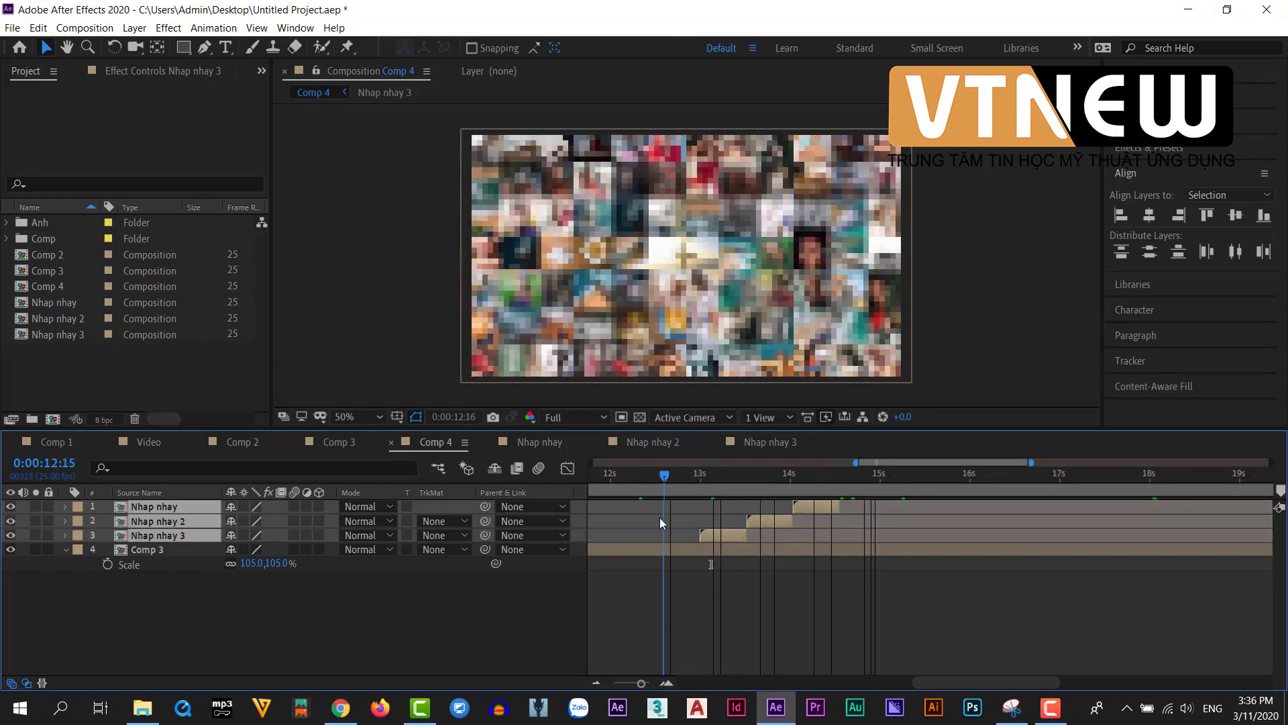
pyautogui.click(703, 485)
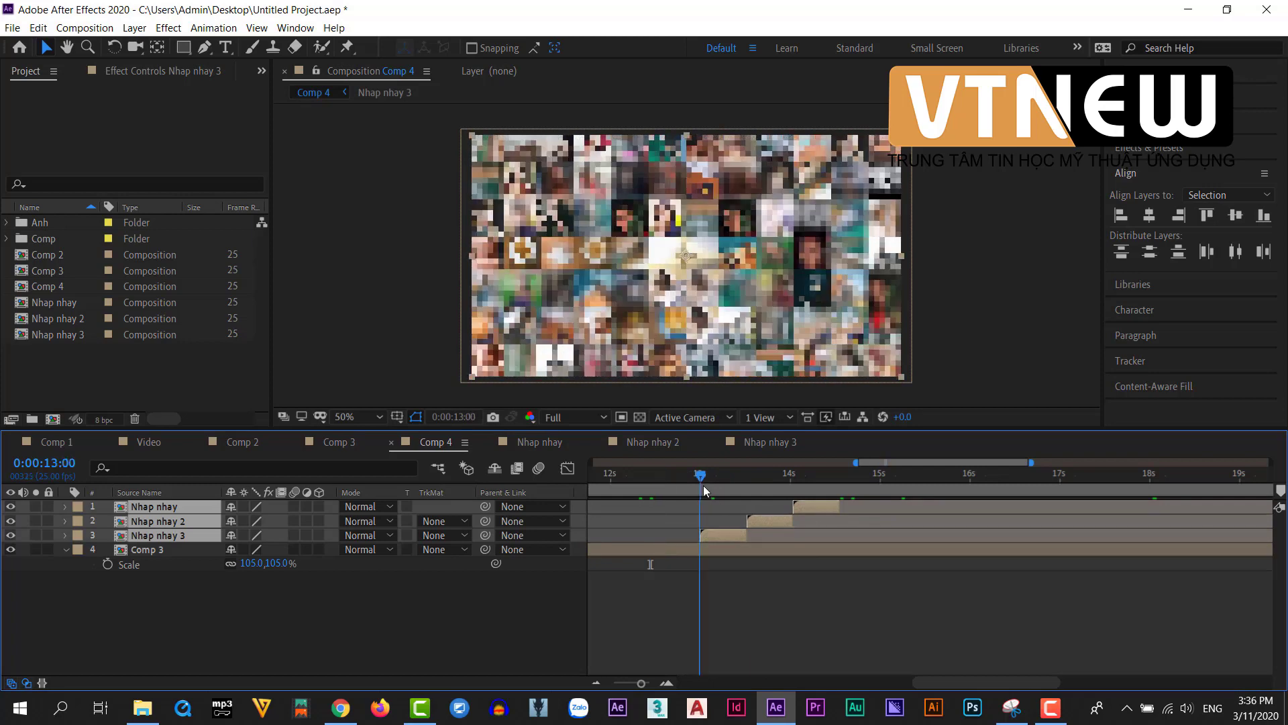
pyautogui.moveTo(703, 485); pyautogui.dragTo(763, 493)
pyautogui.moveTo(695, 501); pyautogui.dragTo(698, 503)
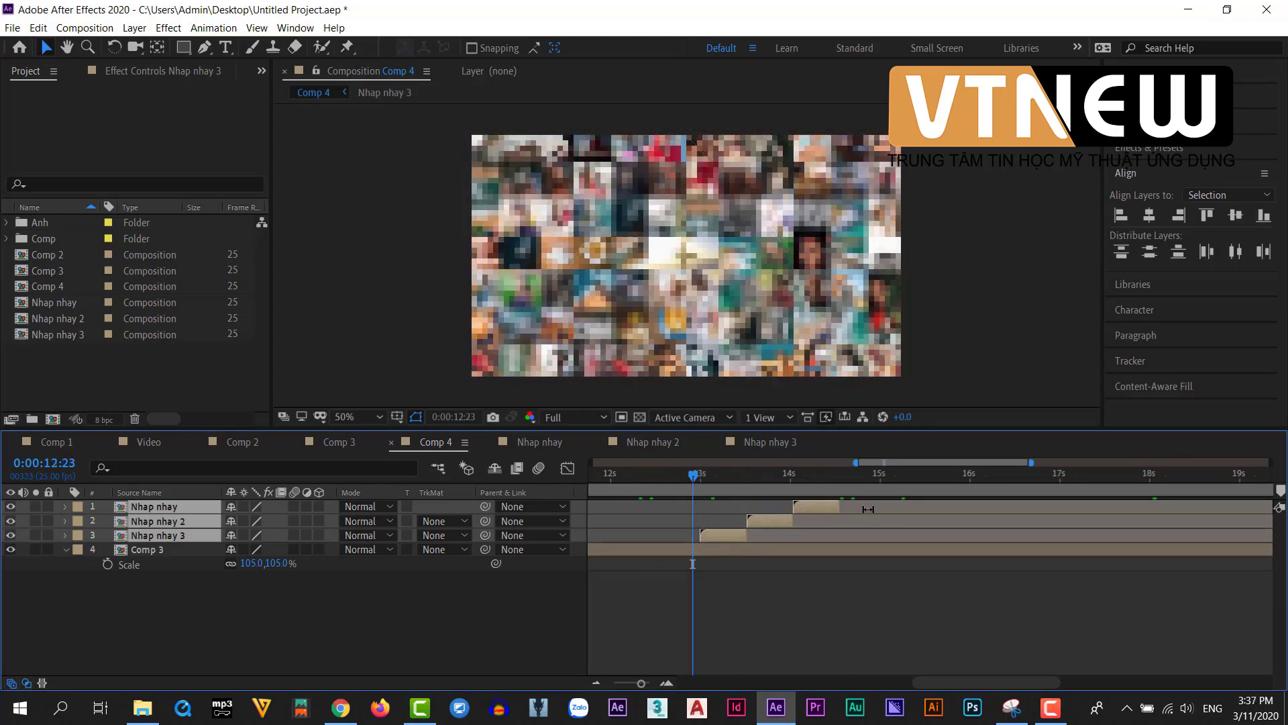
pyautogui.press('space')
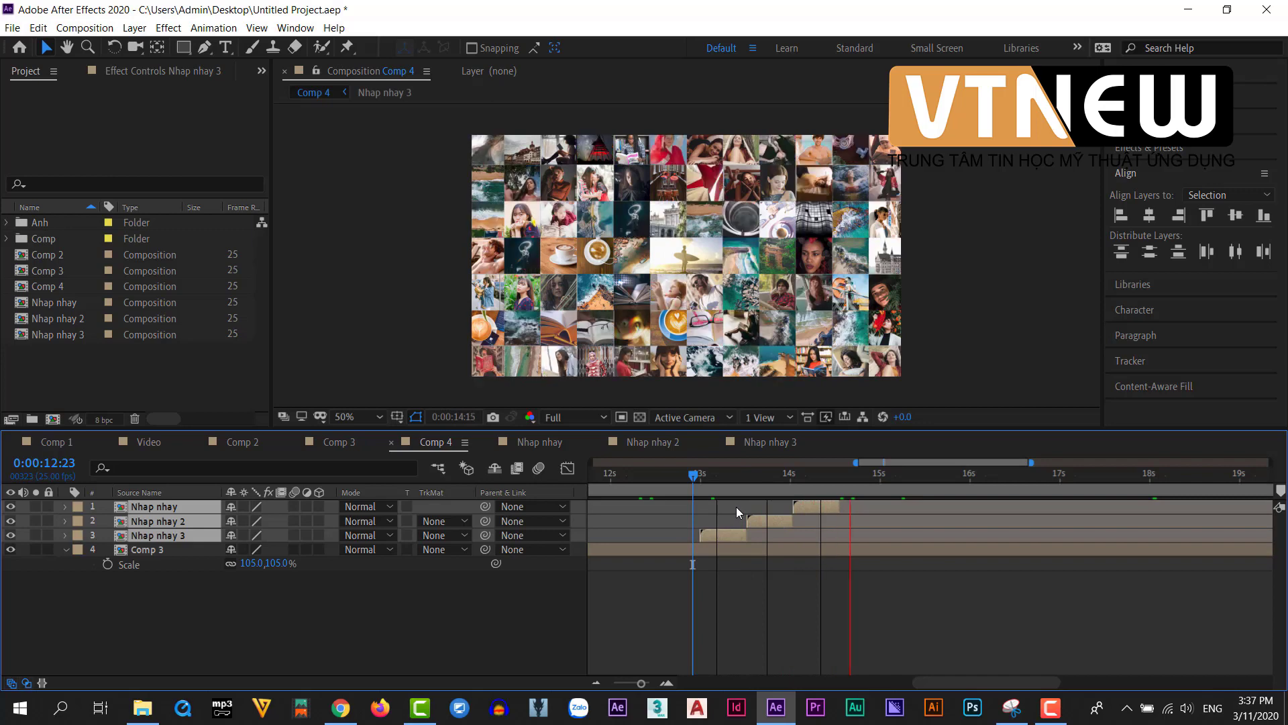
pyautogui.moveTo(883, 476); pyautogui.dragTo(699, 503)
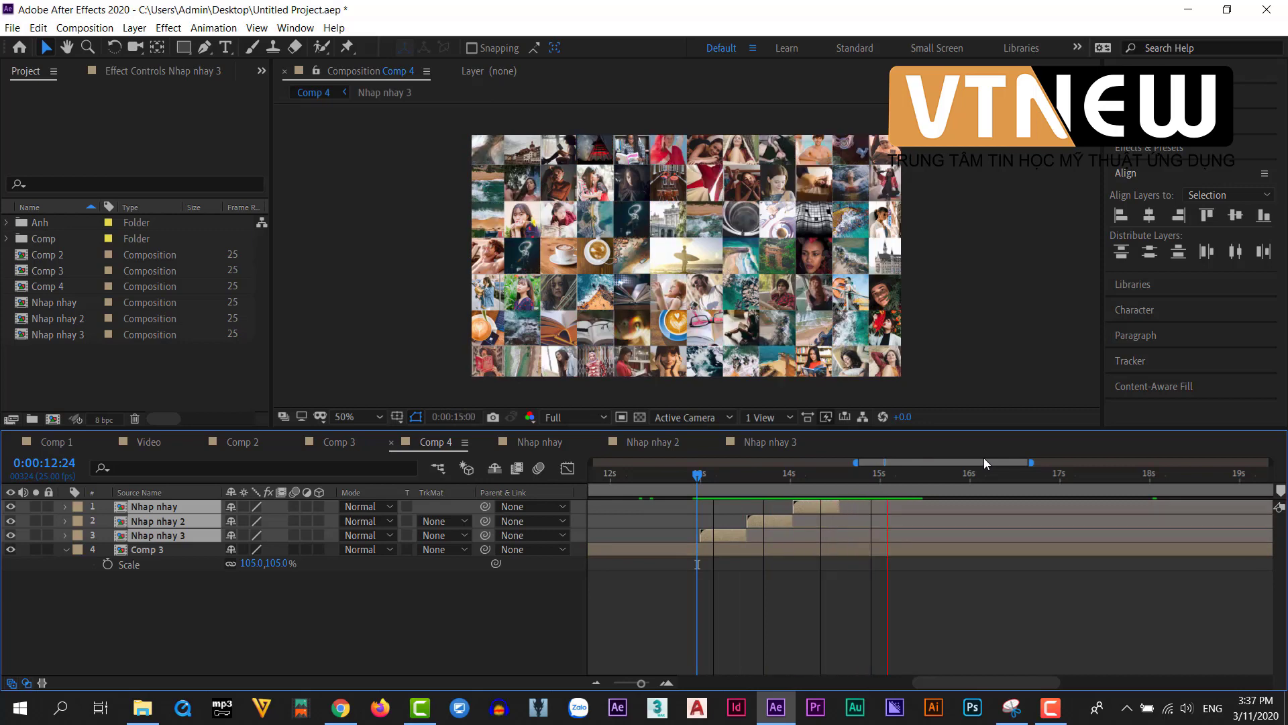
pyautogui.press('space')
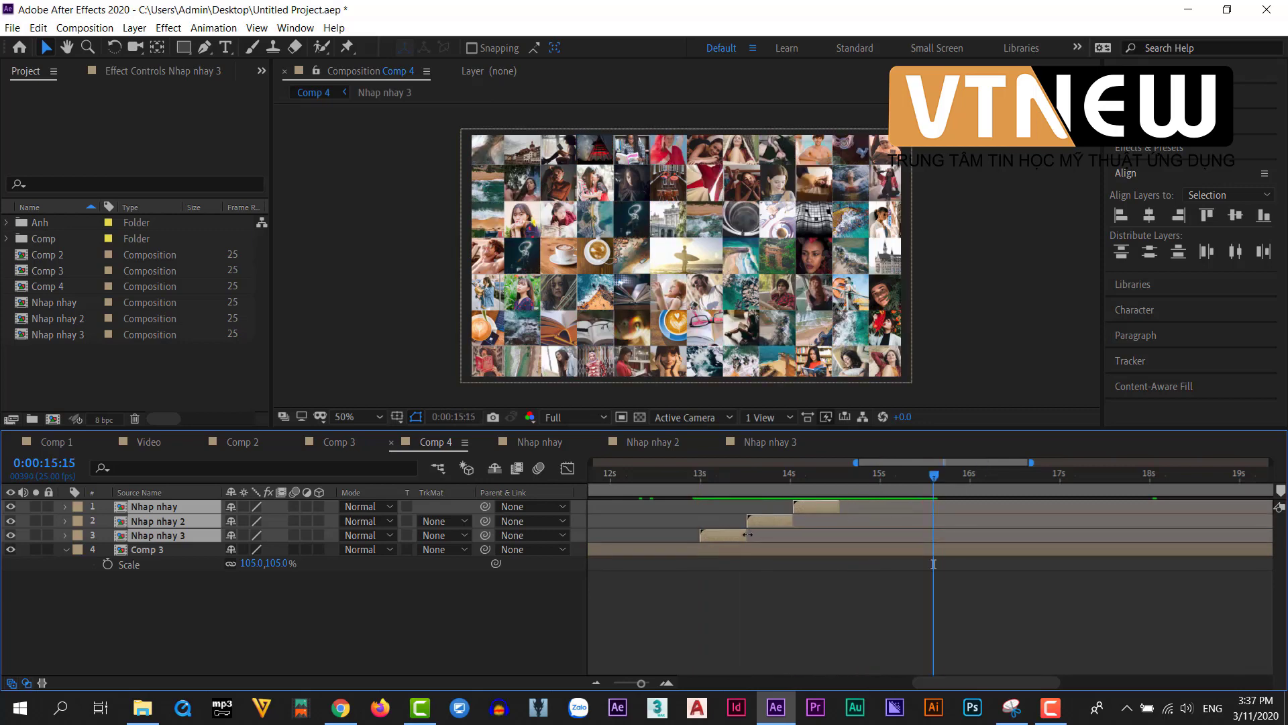
# Shorten the three flash layers and slide Nhap nhay 2 and Nhap nhay earlier.
pyautogui.moveTo(748, 534); pyautogui.dragTo(733, 535)
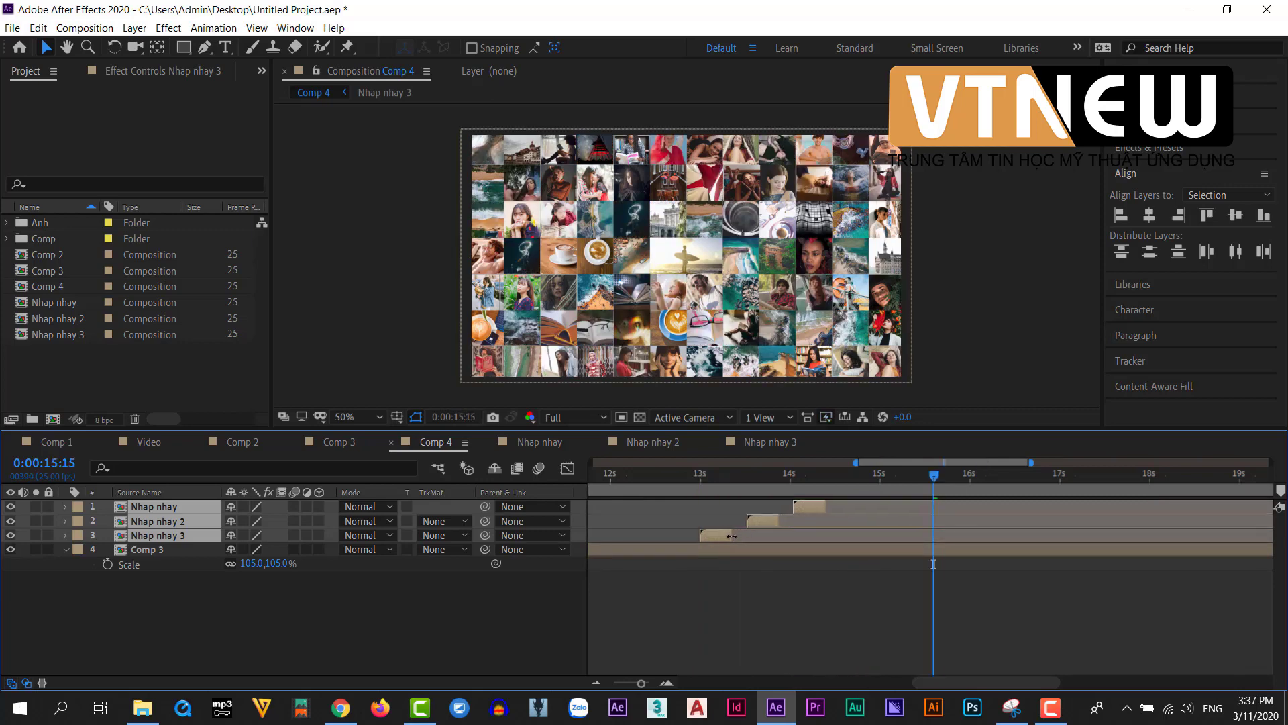
pyautogui.click(747, 562)
pyautogui.moveTo(760, 522); pyautogui.dragTo(742, 522)
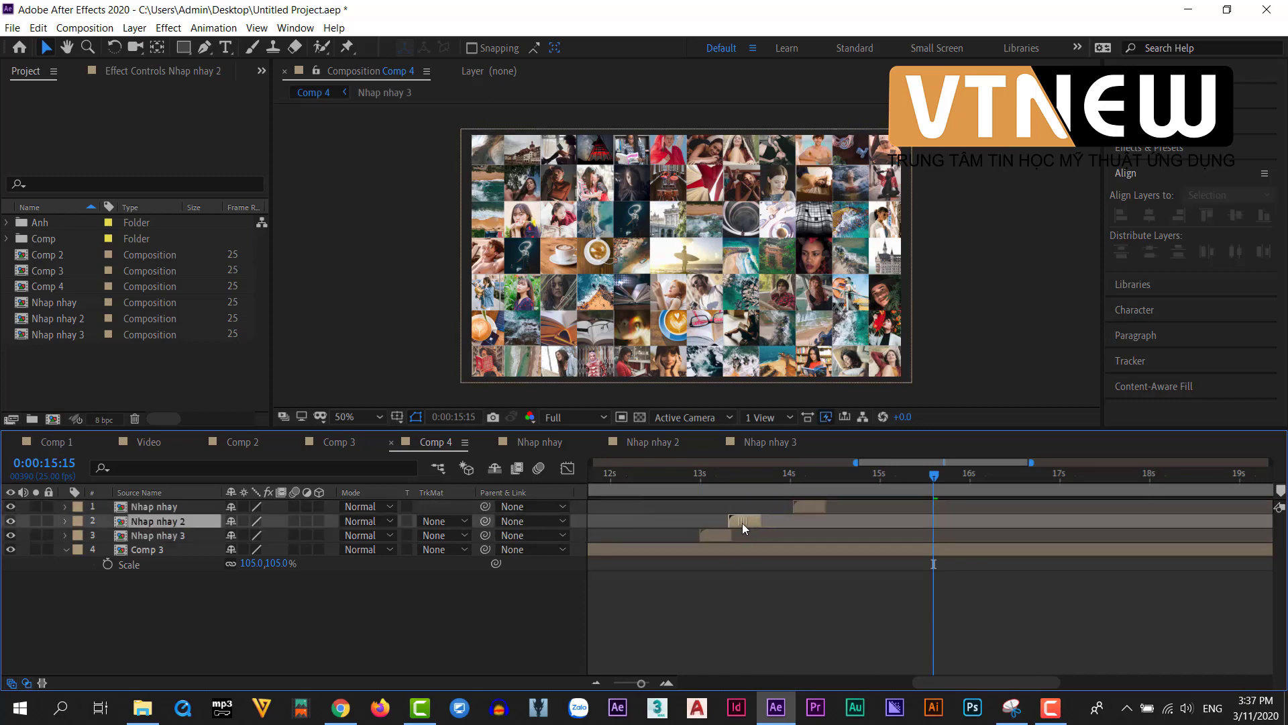
pyautogui.moveTo(816, 506); pyautogui.dragTo(774, 505)
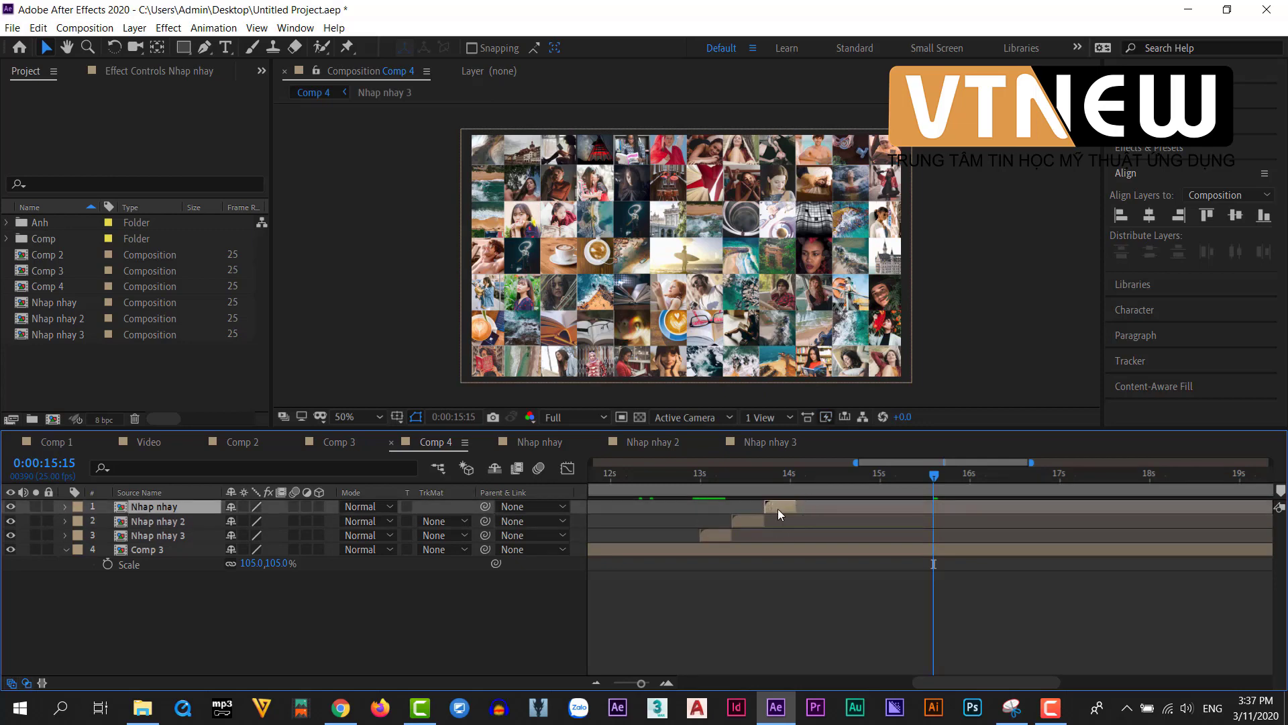
pyautogui.moveTo(932, 474); pyautogui.dragTo(710, 542)
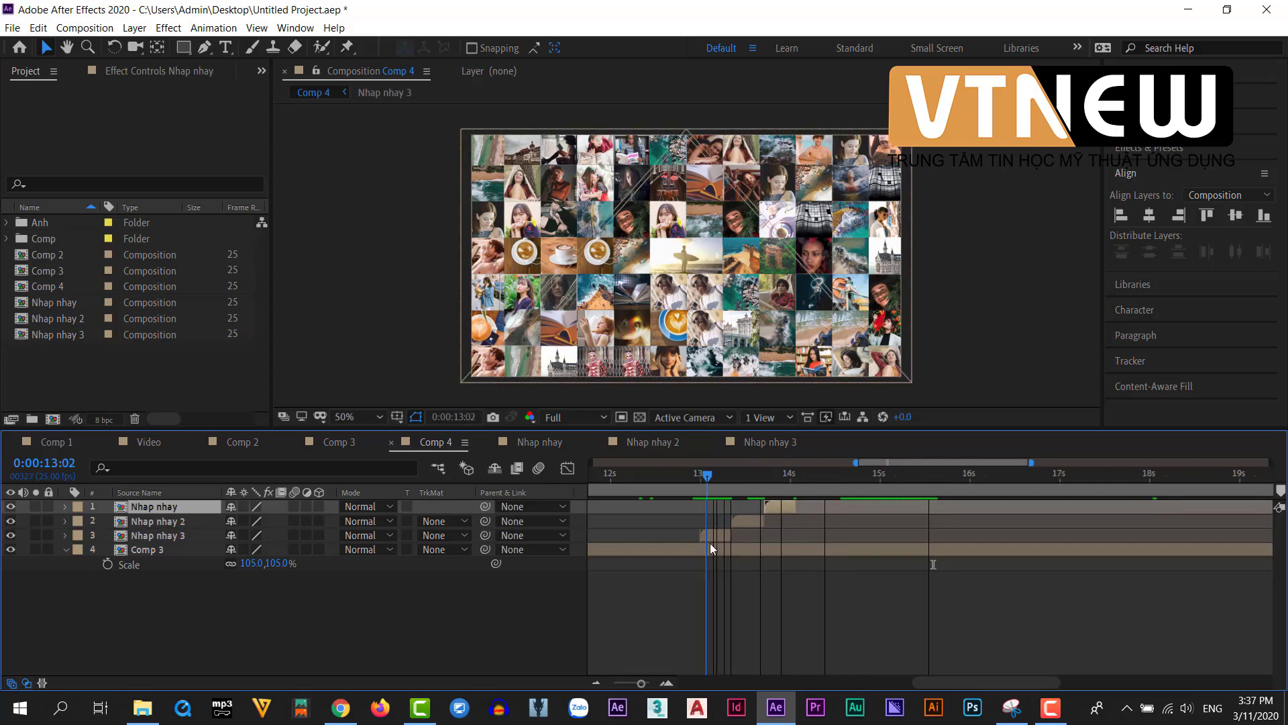
pyautogui.click(776, 647)
pyautogui.click(781, 506)
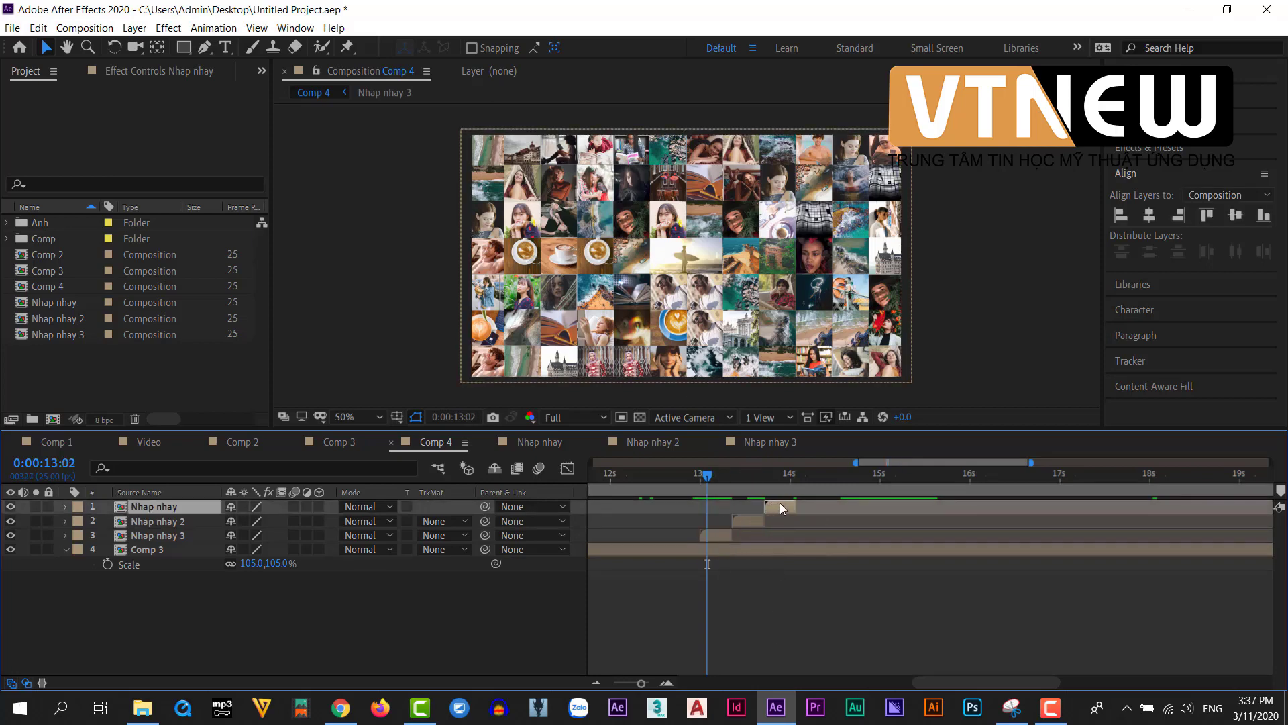
pyautogui.click(713, 536)
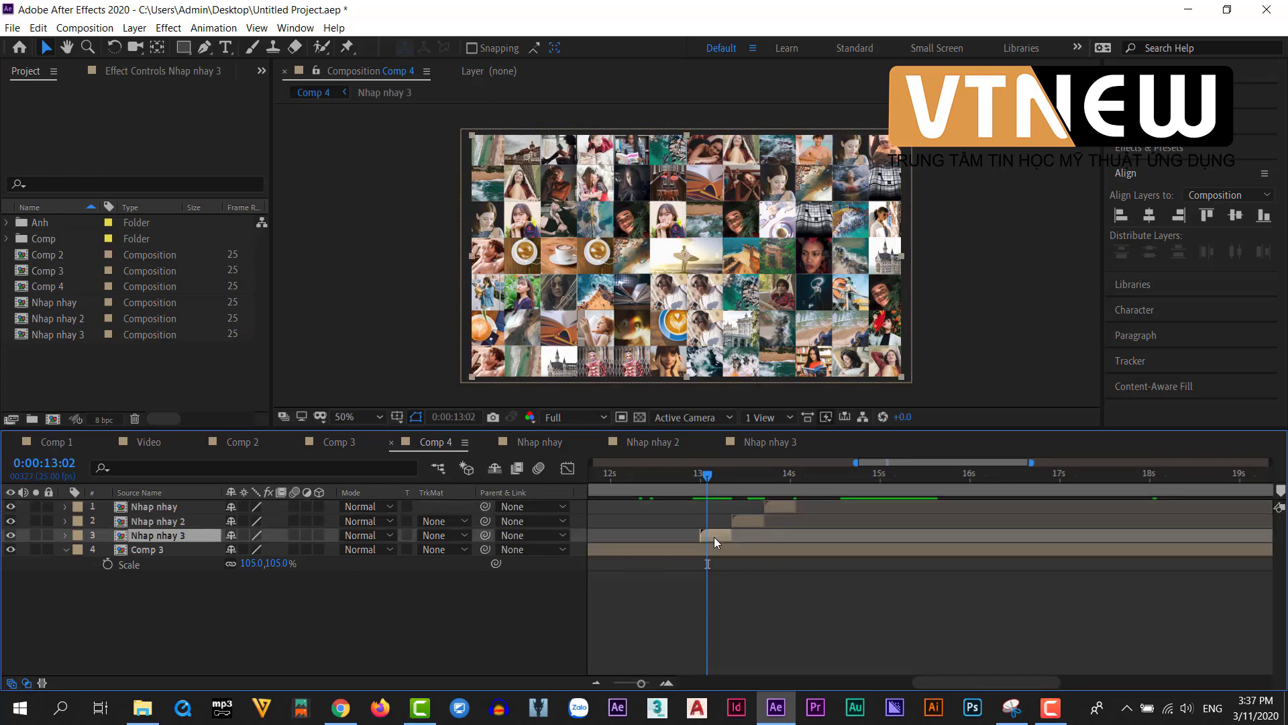
# Duplicate Nhap nhay 3, offset the copy later and nudge it left over the grid.
pyautogui.hotkey('ctrl', 'd')
pyautogui.moveTo(715, 531); pyautogui.dragTo(770, 535)
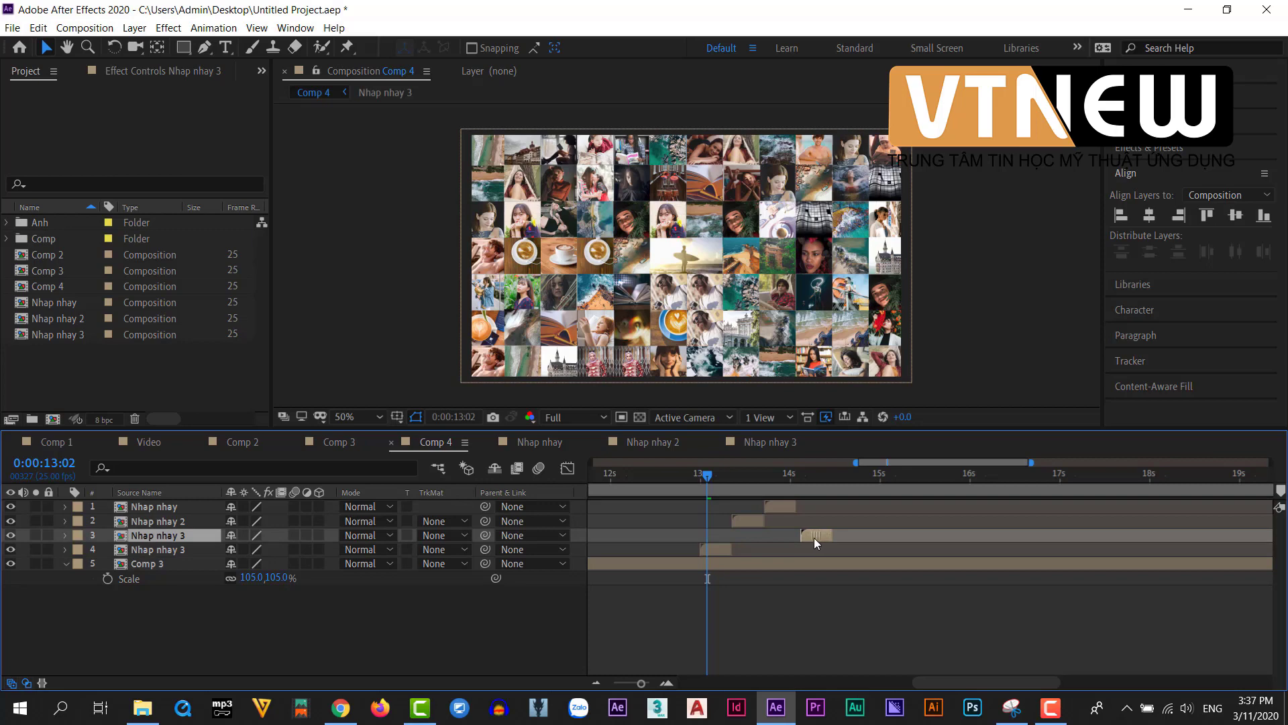
pyautogui.moveTo(810, 538); pyautogui.dragTo(811, 538)
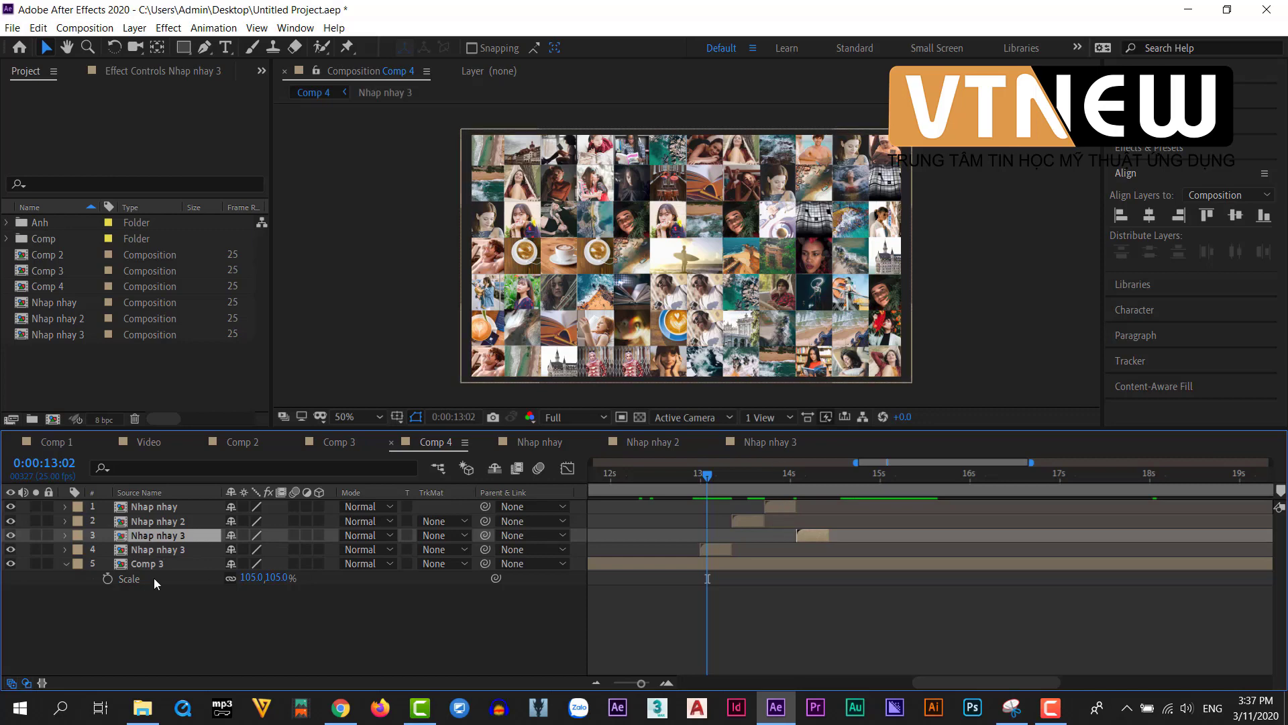
pyautogui.moveTo(10, 506); pyautogui.dragTo(10, 522)
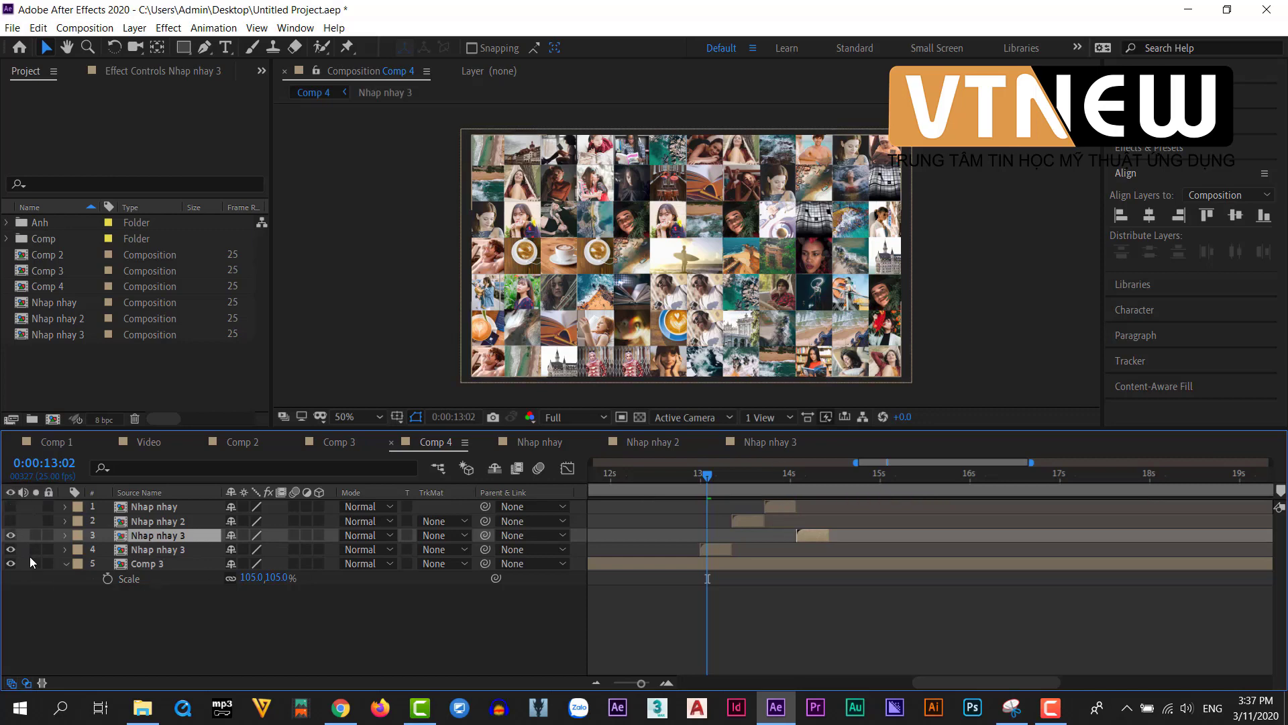
pyautogui.click(10, 548)
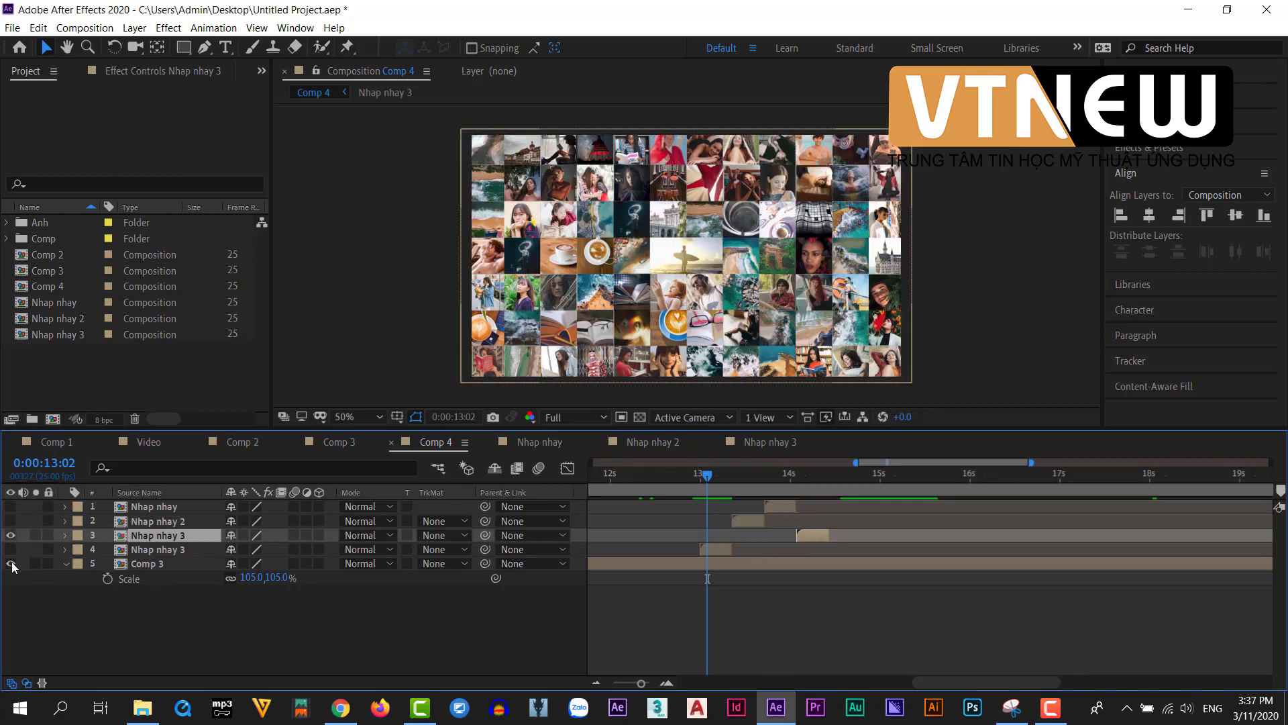
pyautogui.click(10, 564)
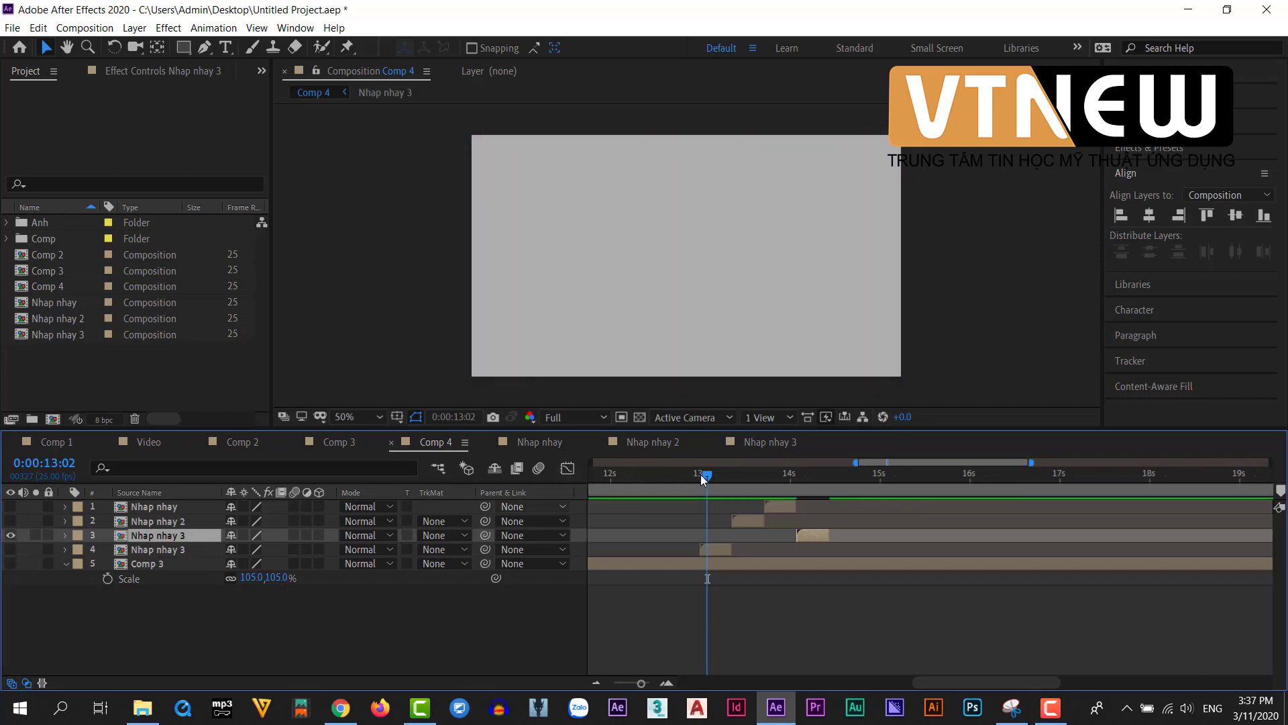
pyautogui.moveTo(711, 474); pyautogui.dragTo(816, 502)
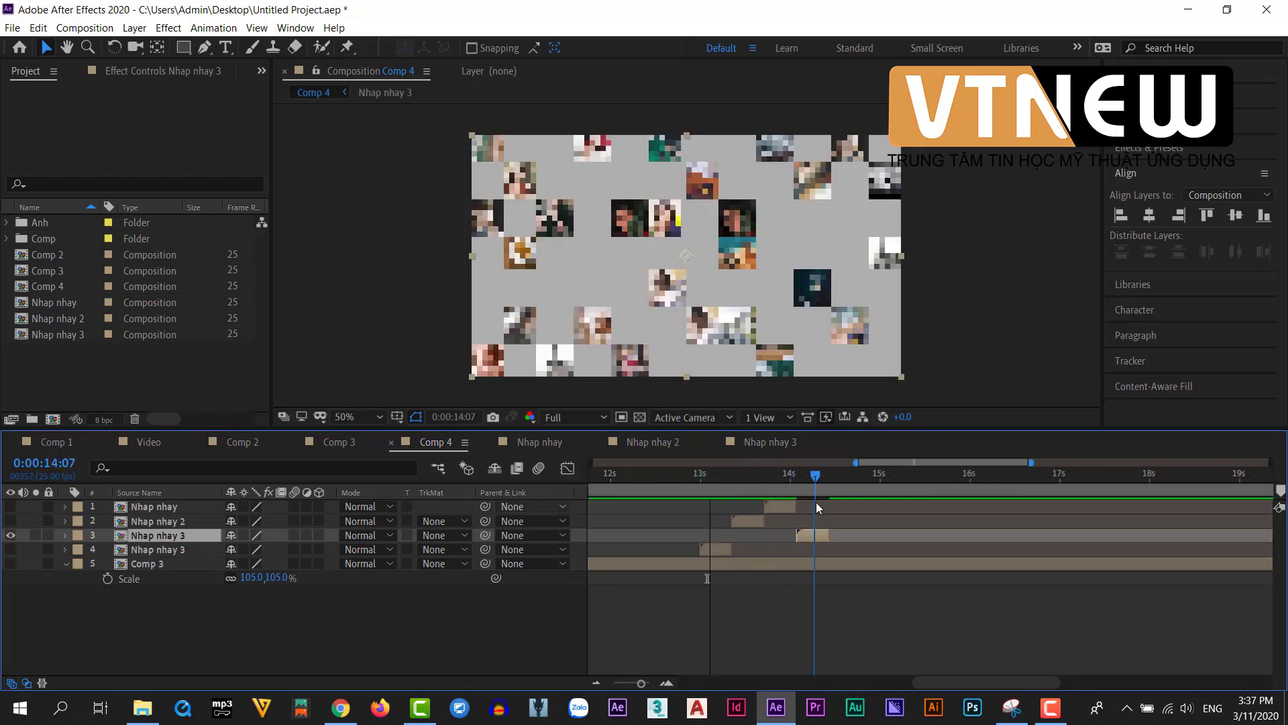
pyautogui.click(10, 563)
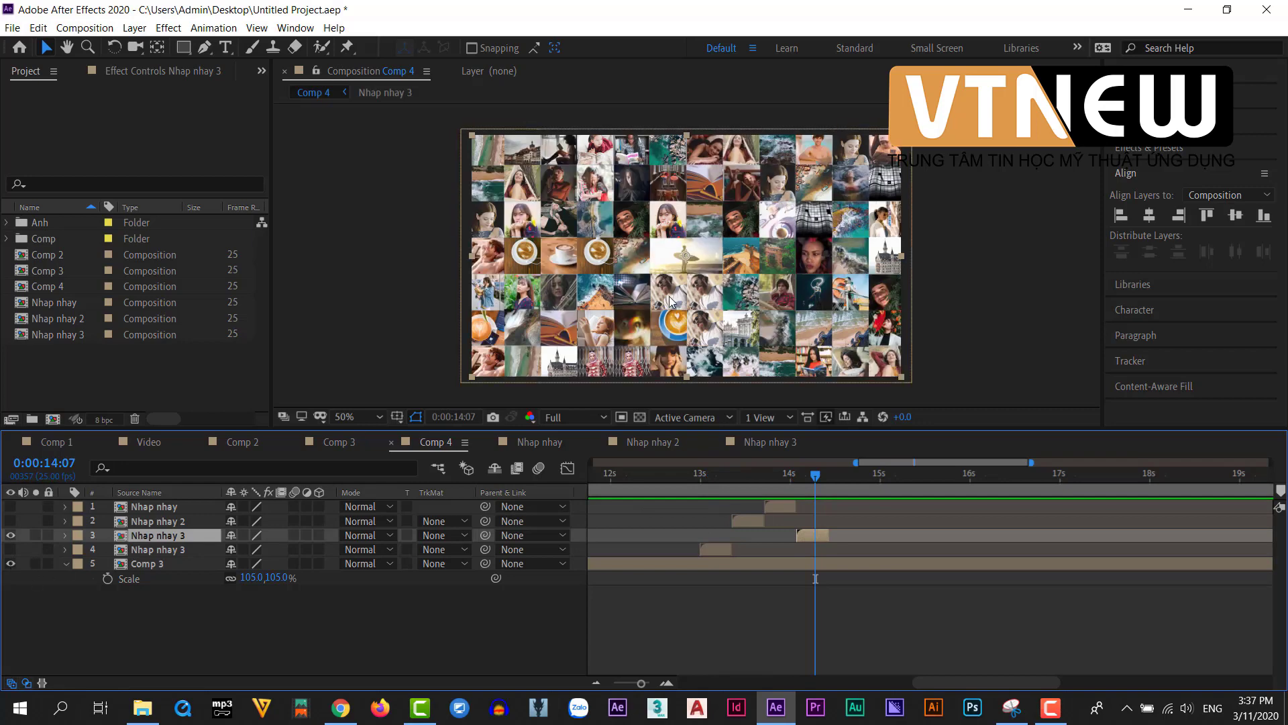
pyautogui.moveTo(670, 296); pyautogui.dragTo(639, 298)
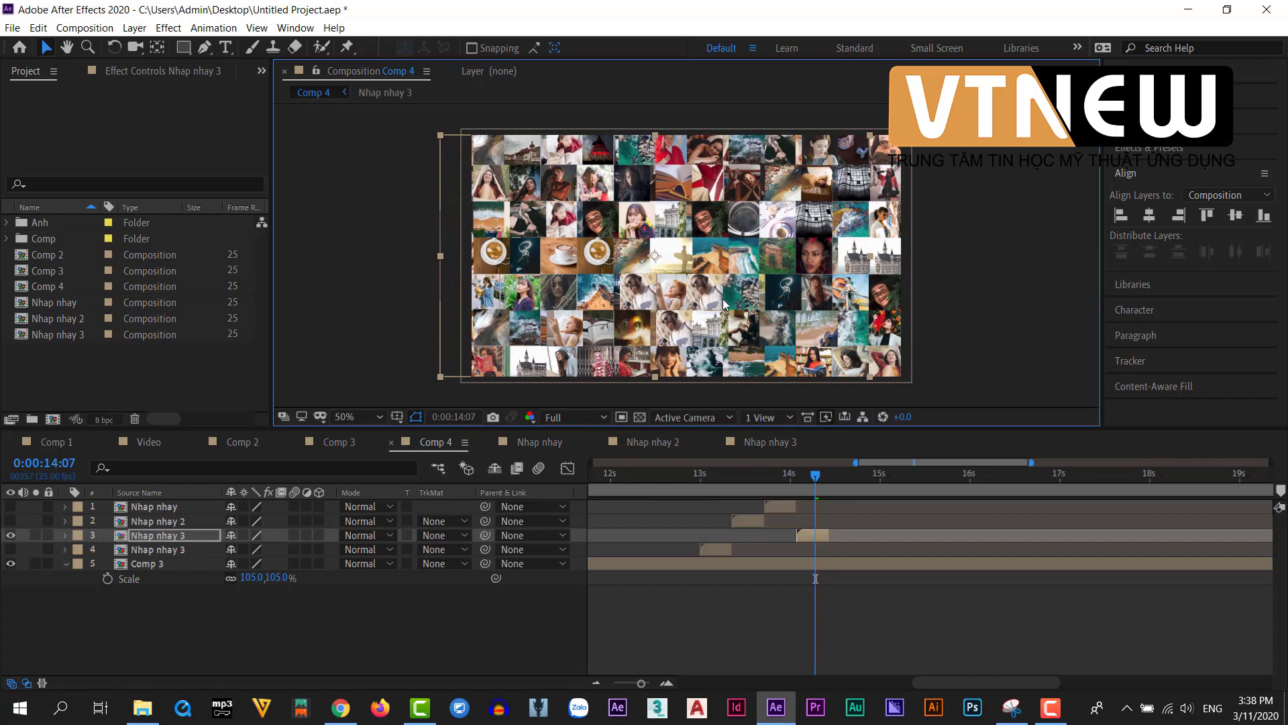
pyautogui.press('Left')
pyautogui.press('Left')
pyautogui.press('Left')
pyautogui.press('Left')
pyautogui.press('Left')
pyautogui.press('Left')
pyautogui.press('Left')
pyautogui.press('Left')
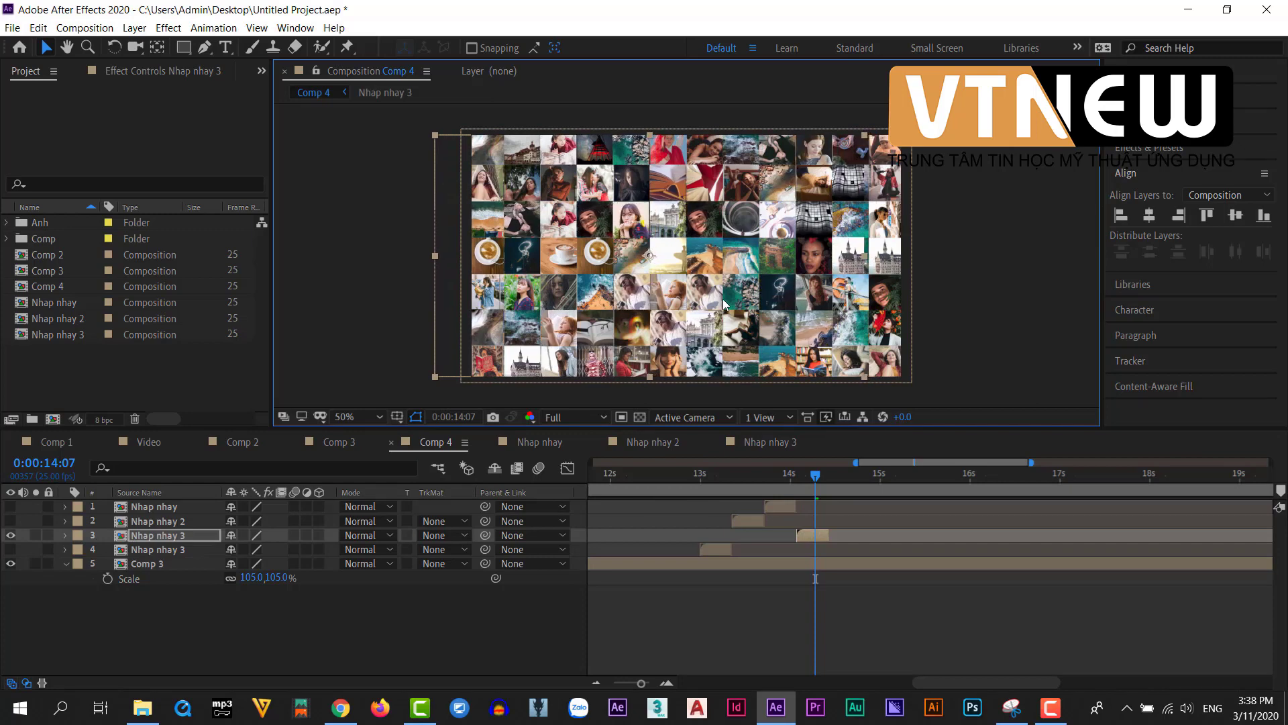
# Duplicate Nhap nhay 2 and Nhap nhay, placing copies just past 14s and at 14:20.
pyautogui.click(758, 521)
pyautogui.hotkey('ctrl', 'd')
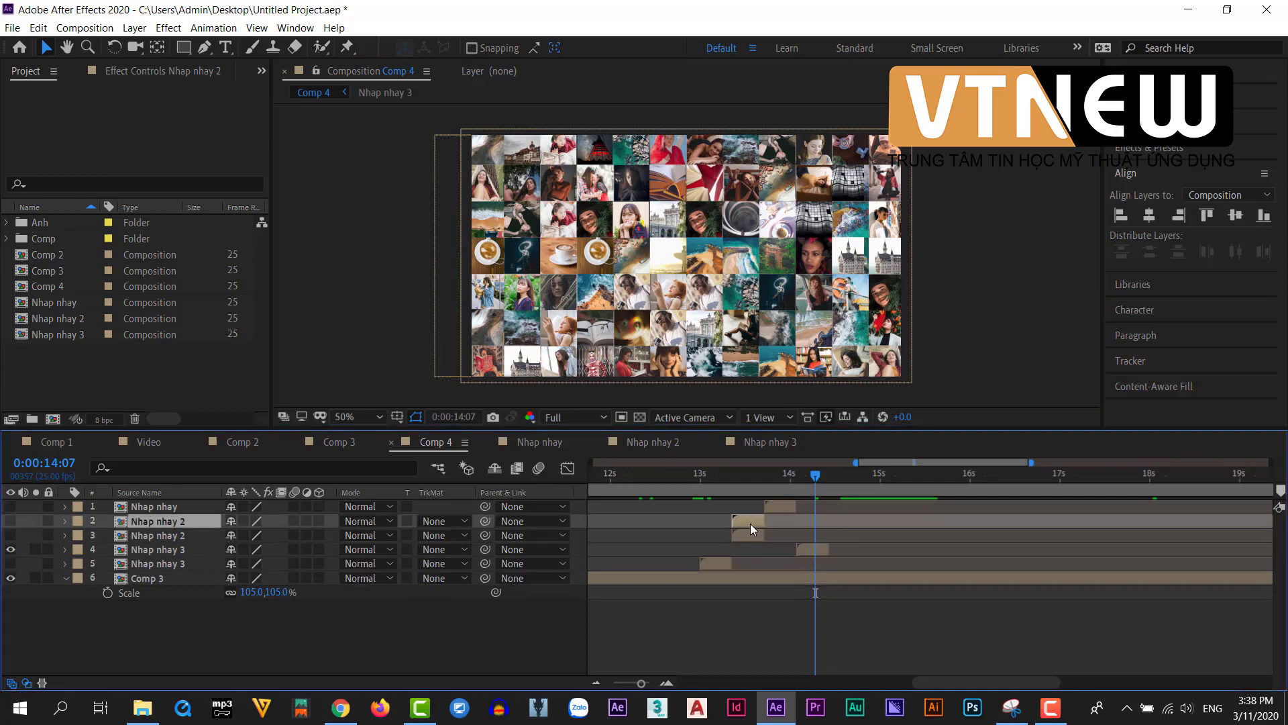
pyautogui.moveTo(751, 524); pyautogui.dragTo(851, 528)
pyautogui.moveTo(815, 476)
pyautogui.mouseDown()
pyautogui.moveTo(857, 487)
pyautogui.moveTo(840, 478)
pyautogui.mouseUp()
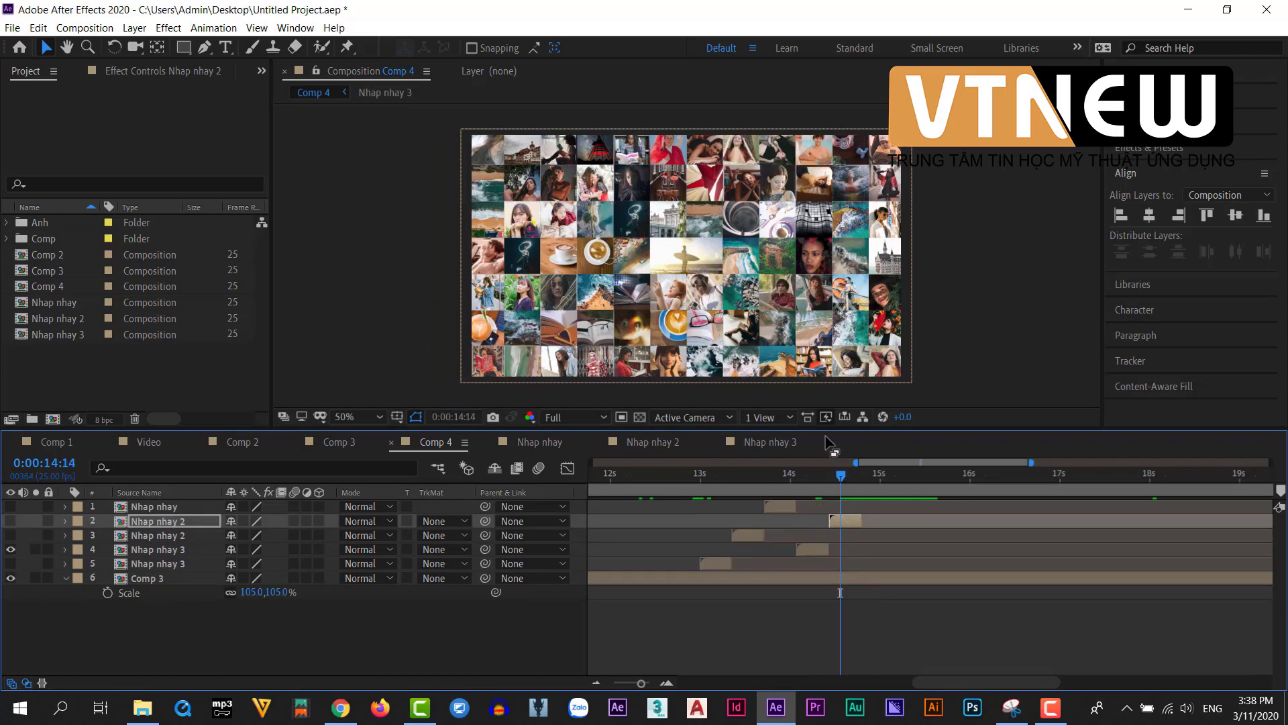
pyautogui.click(781, 507)
pyautogui.hotkey('ctrl', 'd')
pyautogui.moveTo(781, 508); pyautogui.dragTo(880, 514)
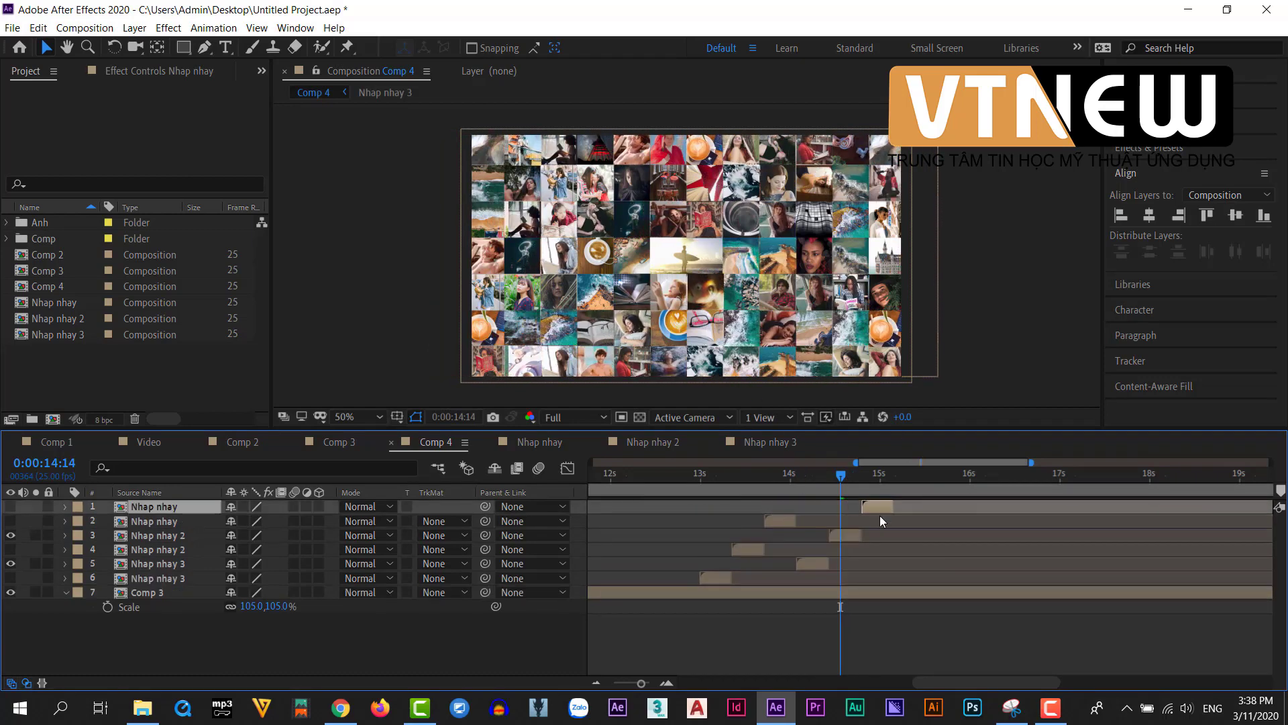
pyautogui.click(10, 506)
# At 15 seconds, select all six flash layers and duplicate them.
pyautogui.click(880, 476)
pyautogui.moveTo(858, 221); pyautogui.dragTo(822, 258)
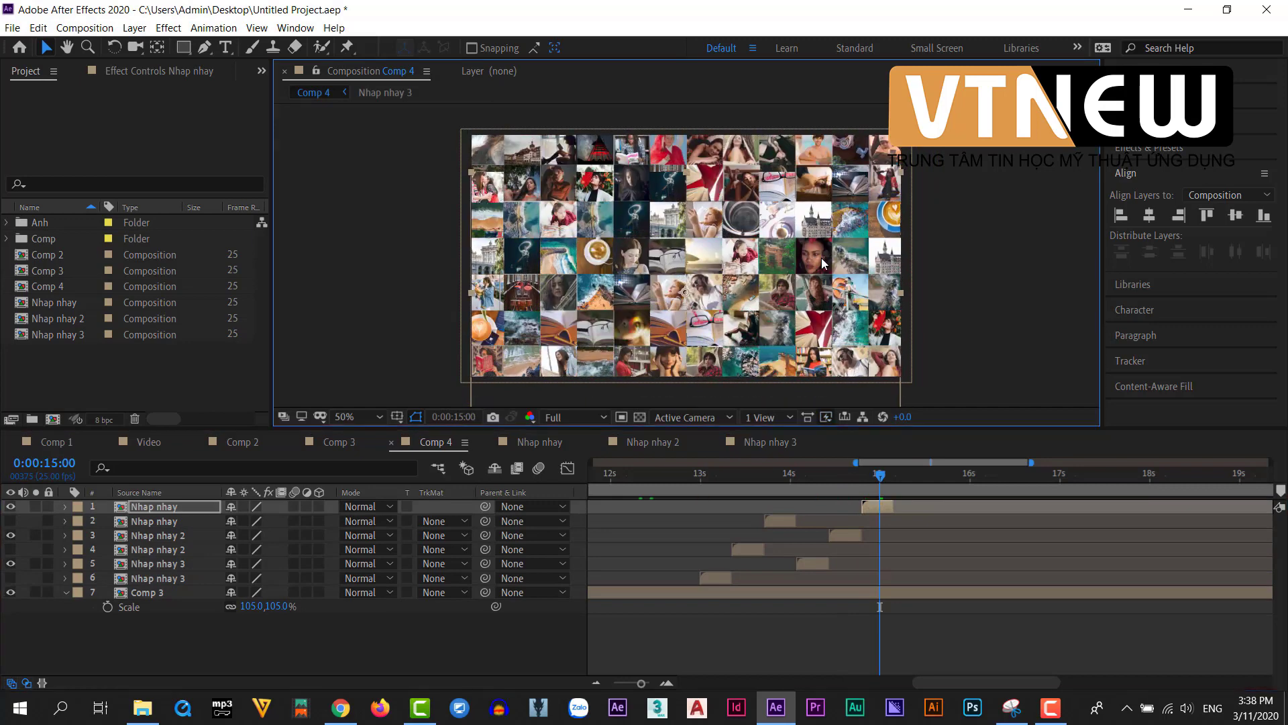
pyautogui.click(901, 578)
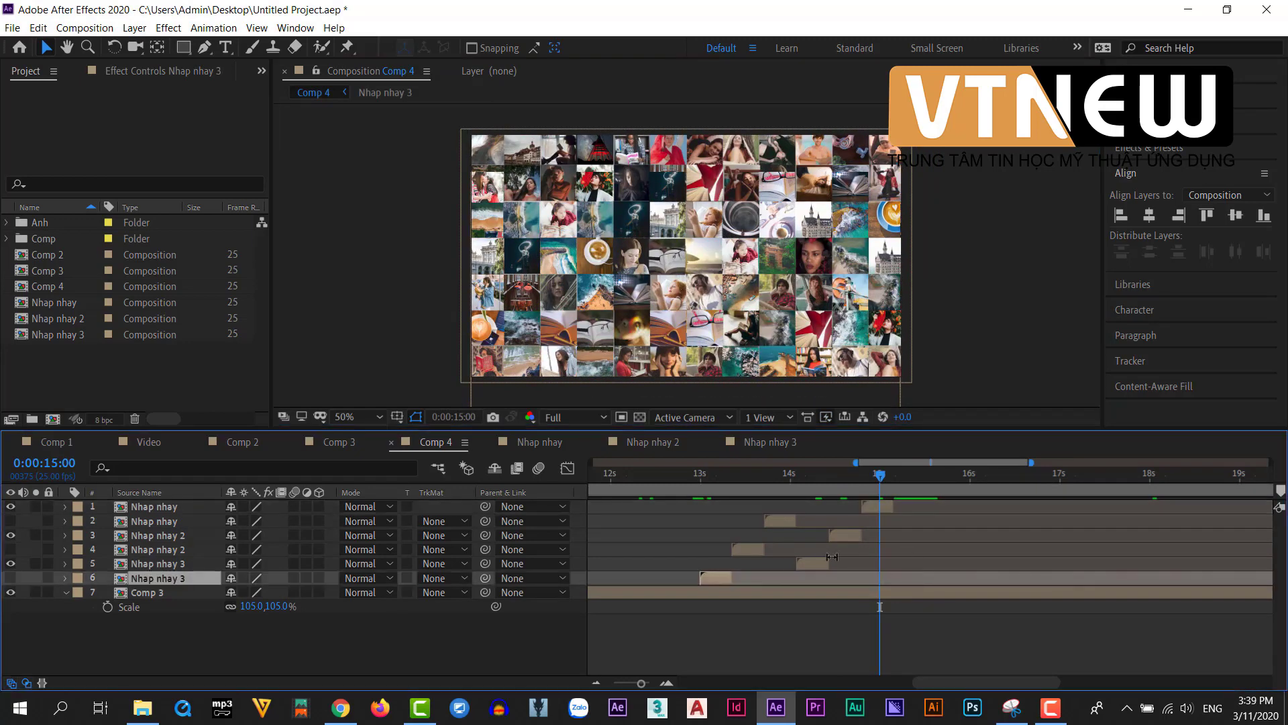
pyautogui.keyDown('shift'); pyautogui.click(864, 506); pyautogui.keyUp('shift')
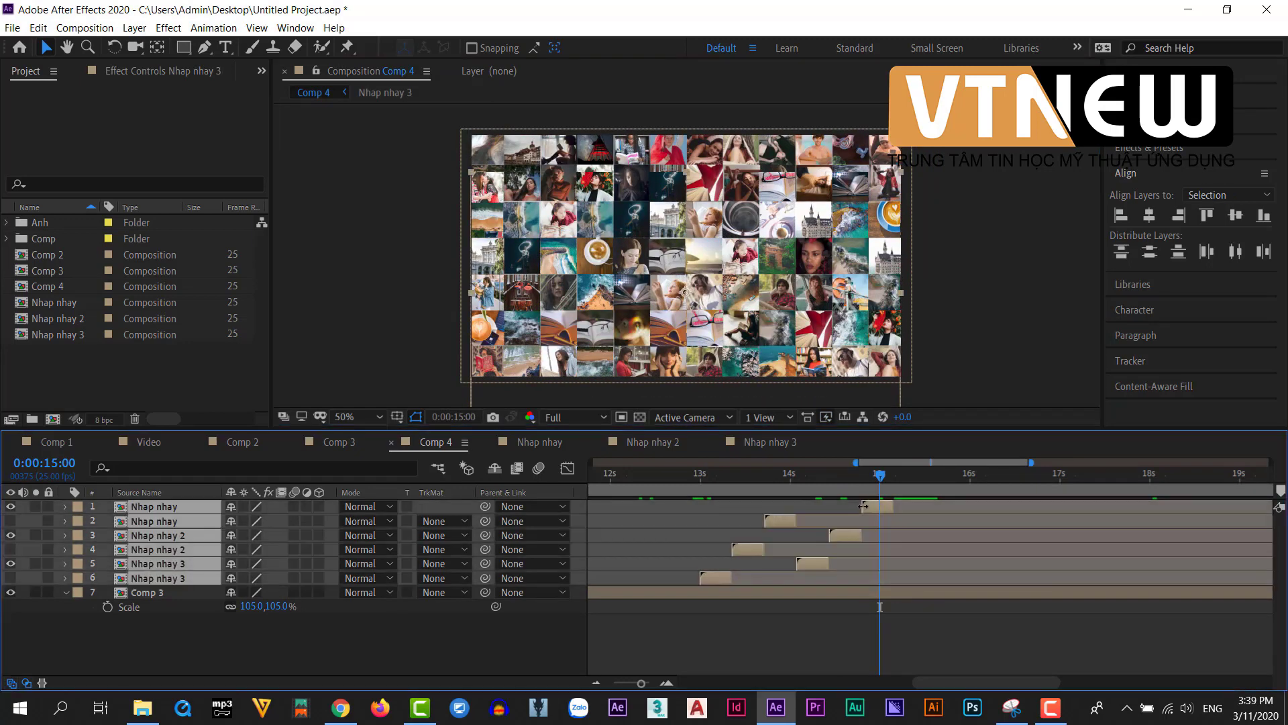
pyautogui.hotkey('ctrl', 'd')
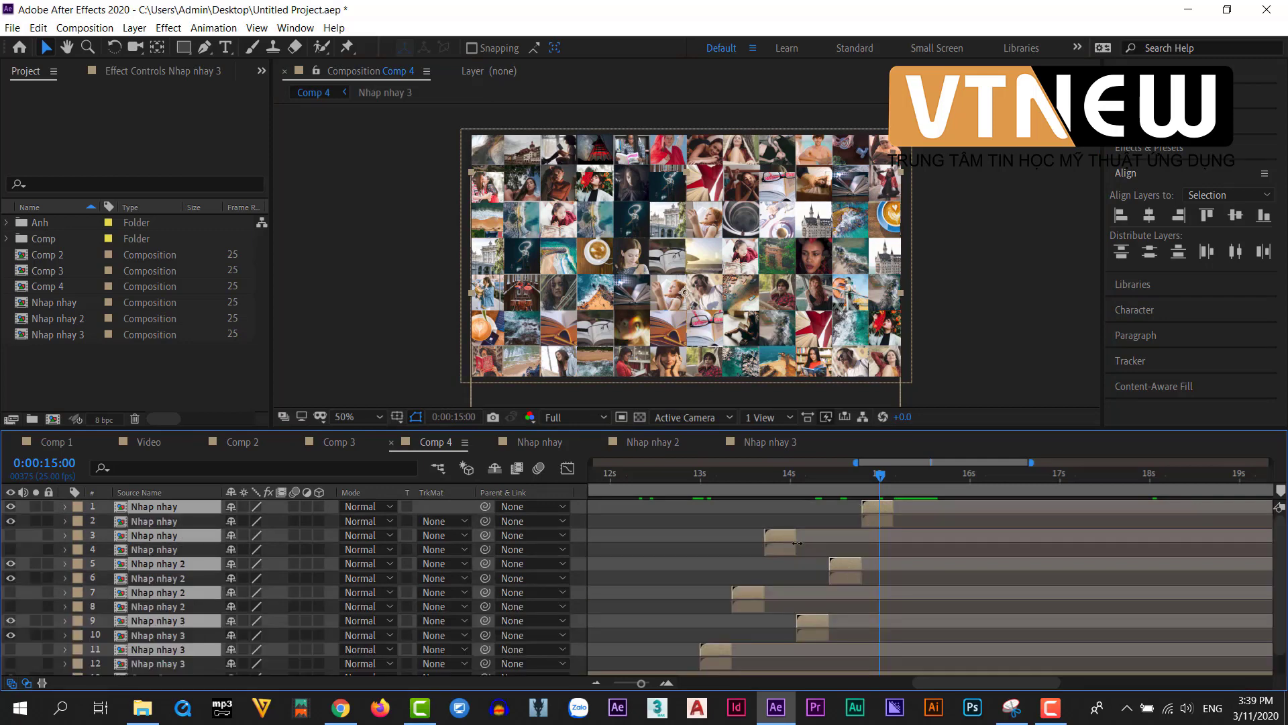
# Shift the new copies later, then select all twelve flash layers and duplicate them.
pyautogui.moveTo(779, 537); pyautogui.dragTo(913, 554)
pyautogui.click(892, 481)
pyautogui.click(159, 663)
pyautogui.keyDown('shift'); pyautogui.click(154, 506); pyautogui.keyUp('shift')
pyautogui.hotkey('ctrl', 'd')
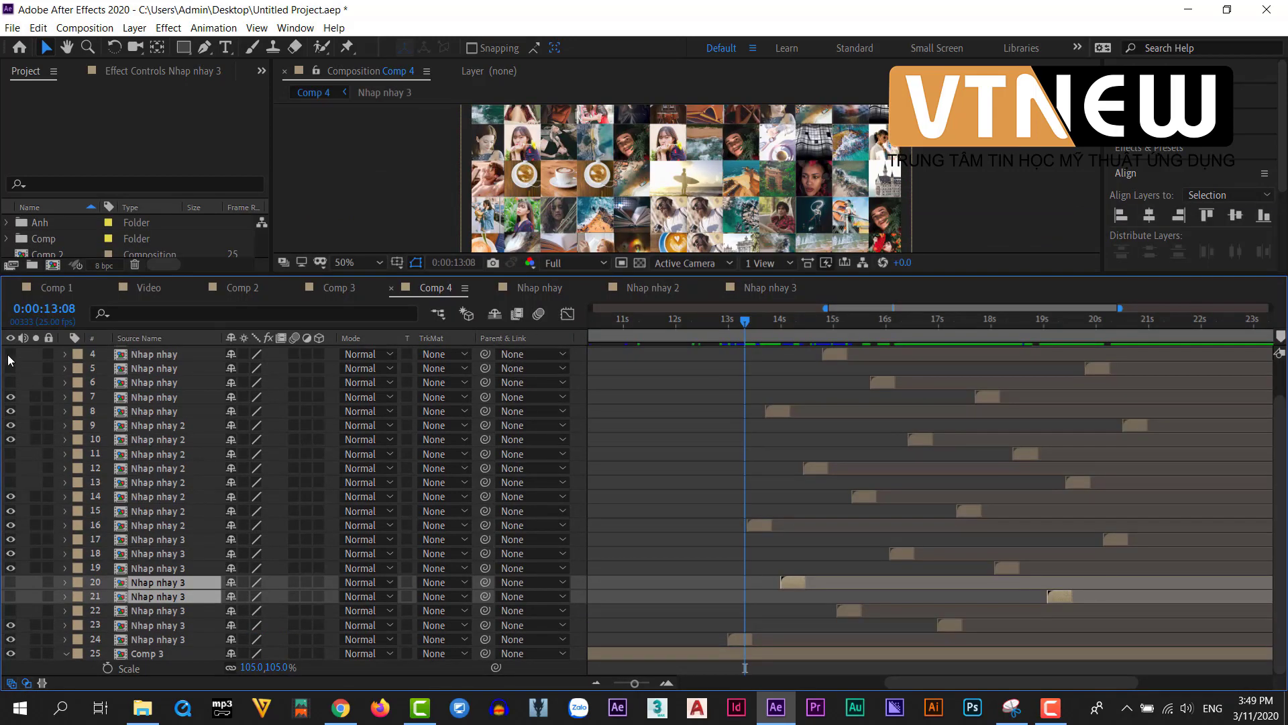
# Turn visibility back on for the hidden flash layers and preview the animation.
pyautogui.moveTo(11, 354); pyautogui.dragTo(8, 609)
pyautogui.moveTo(9, 582); pyautogui.dragTo(9, 611)
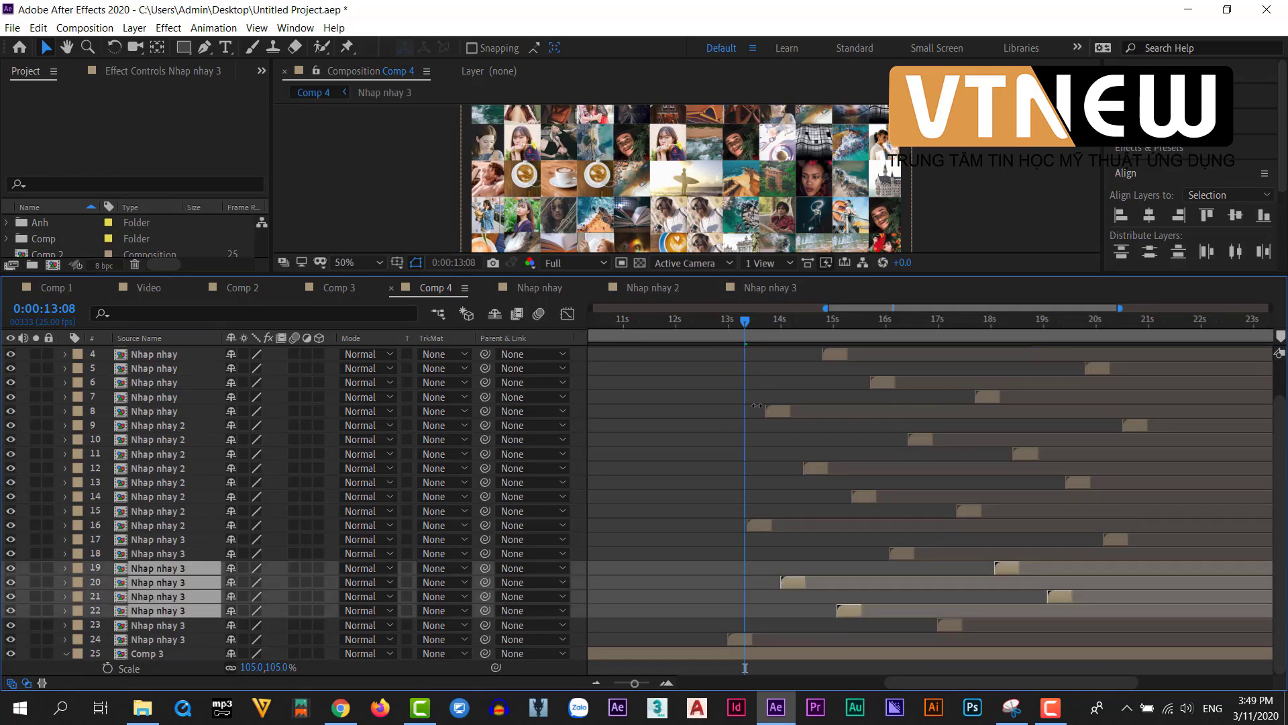
pyautogui.scroll(1, 683, 387)
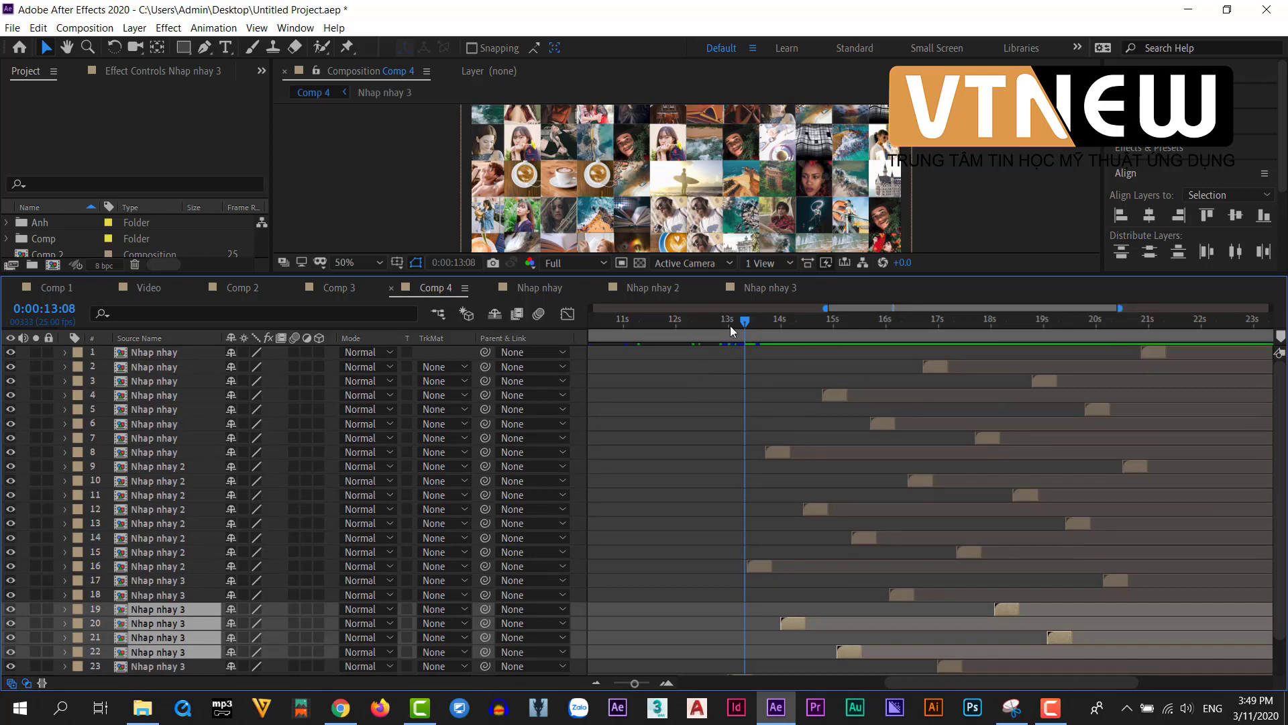
pyautogui.moveTo(758, 276); pyautogui.dragTo(756, 470)
pyautogui.press('space')
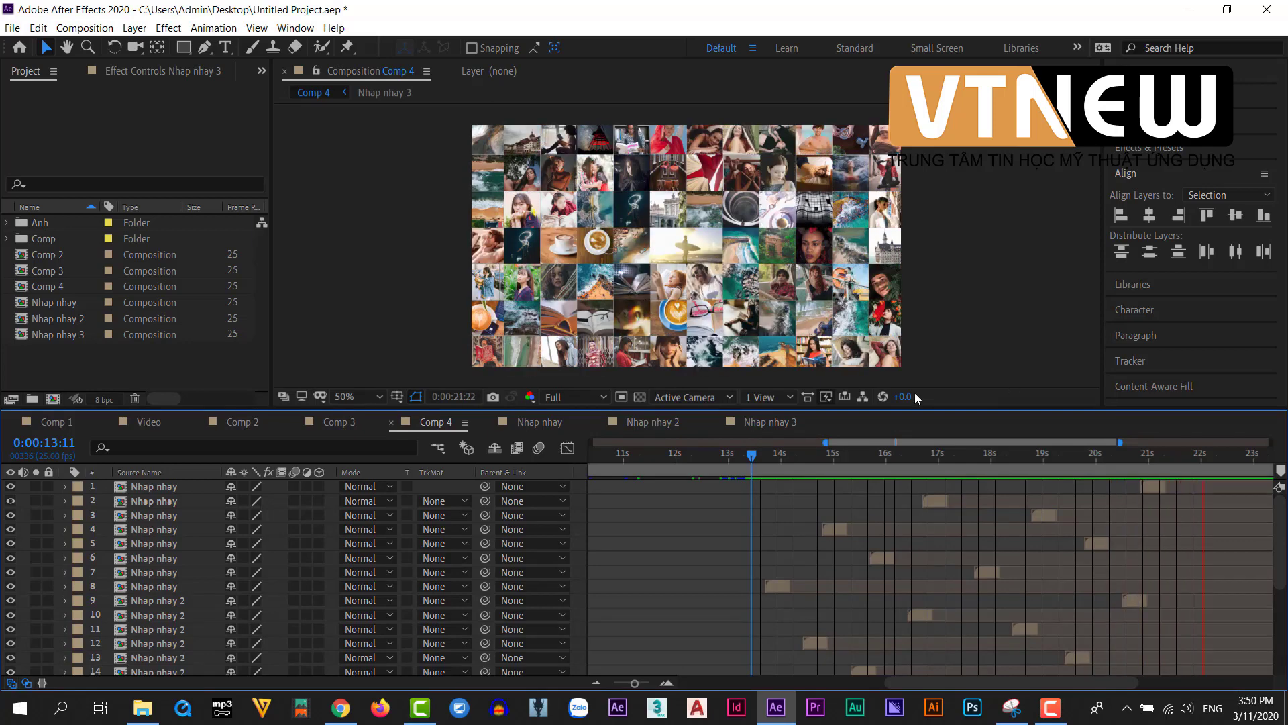
pyautogui.press('space')
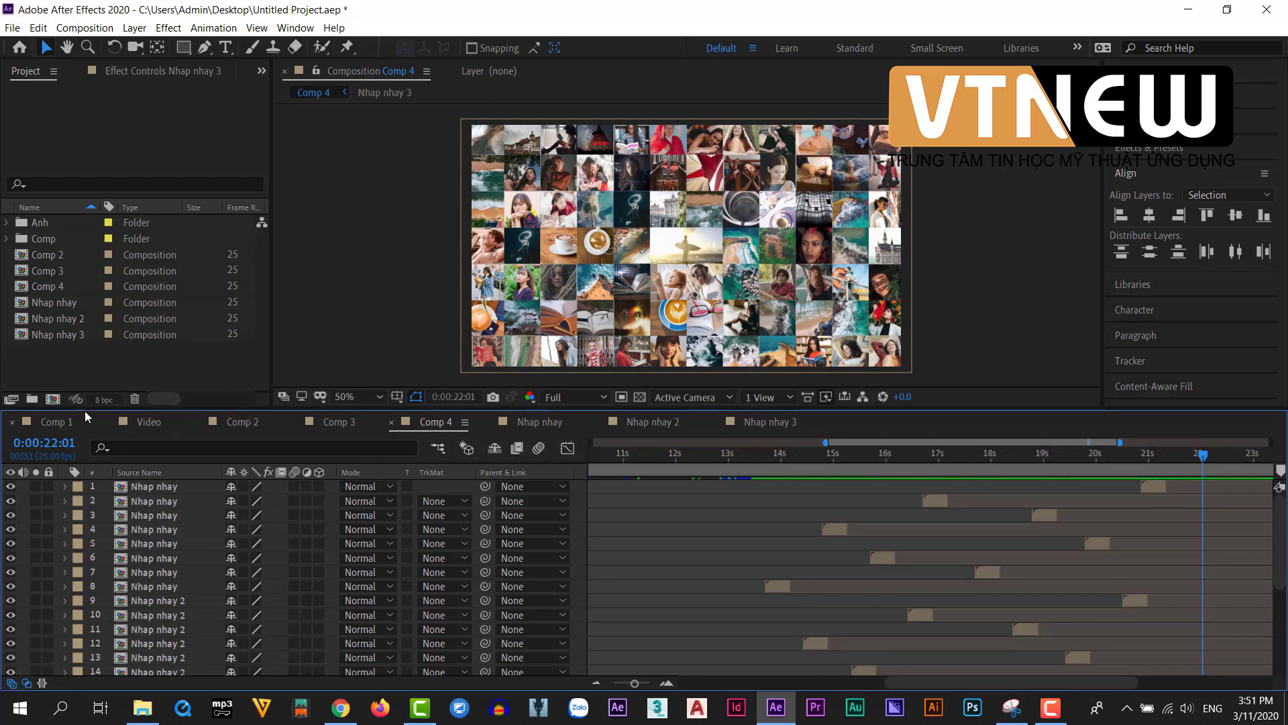
# Create a new 1280×720 composition named 'Comp tong'.
pyautogui.click(53, 399)
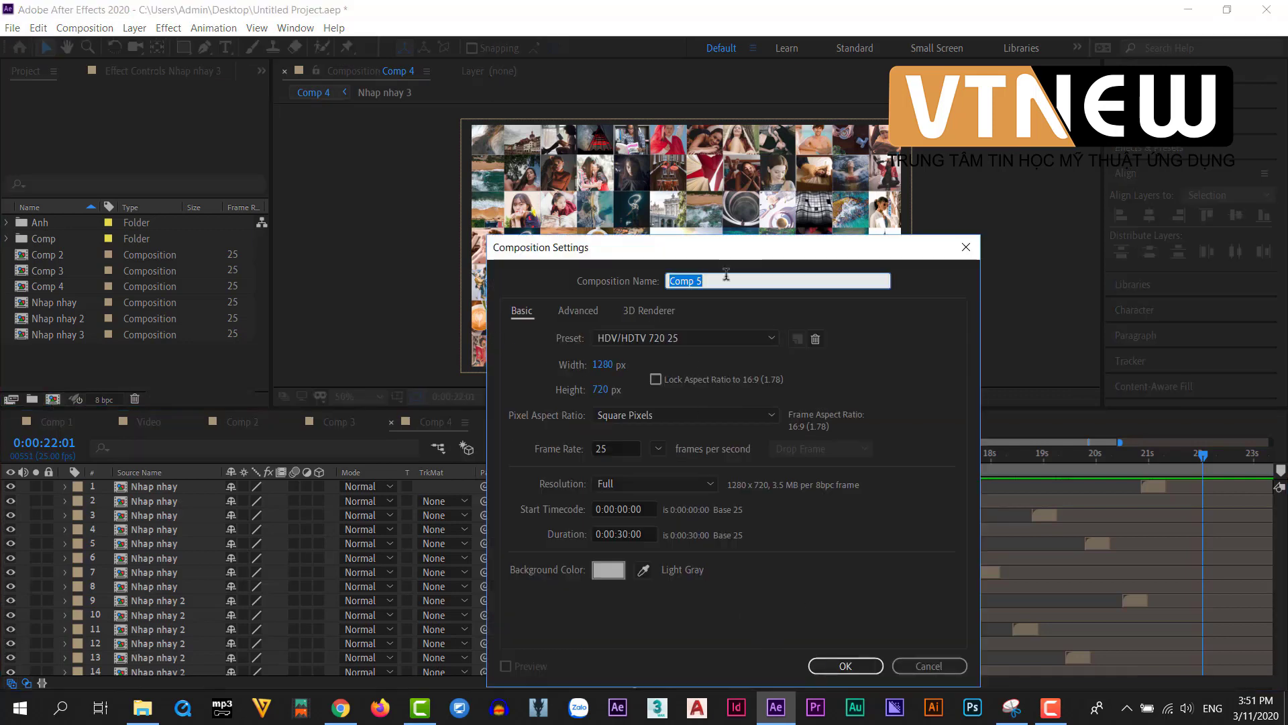
pyautogui.write('Com')
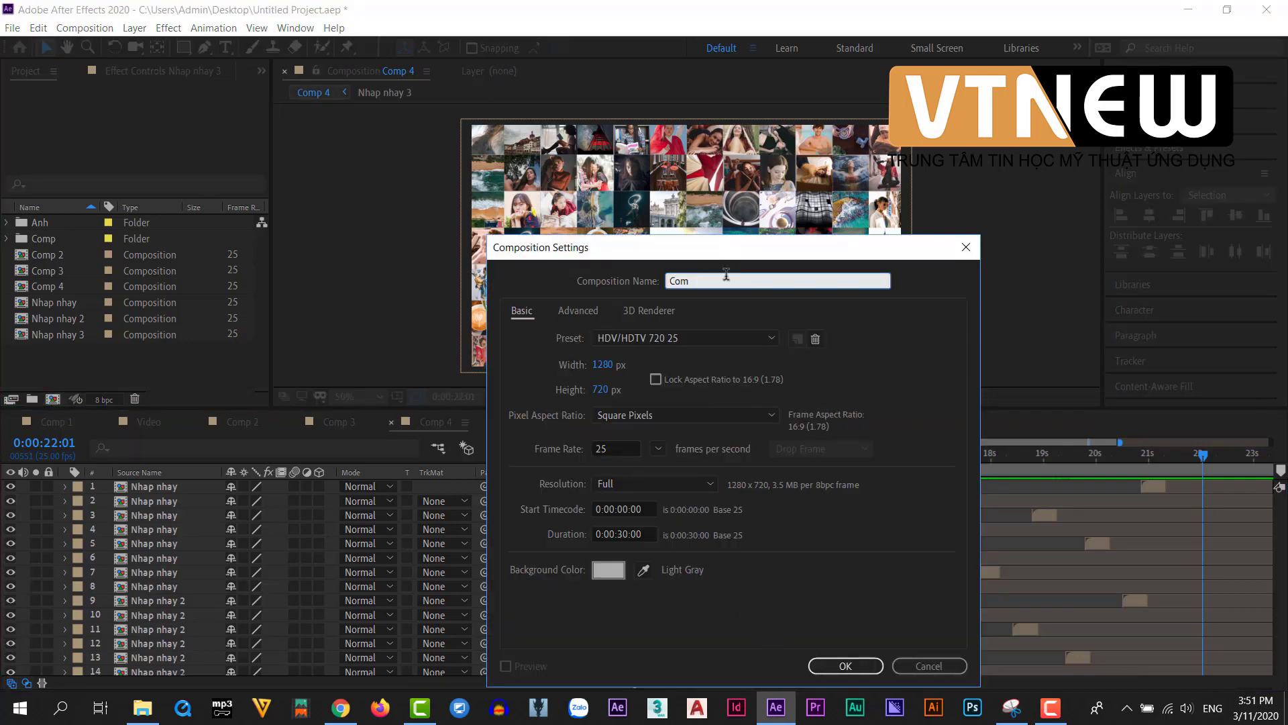
pyautogui.write('p tong')
pyautogui.press('Return')
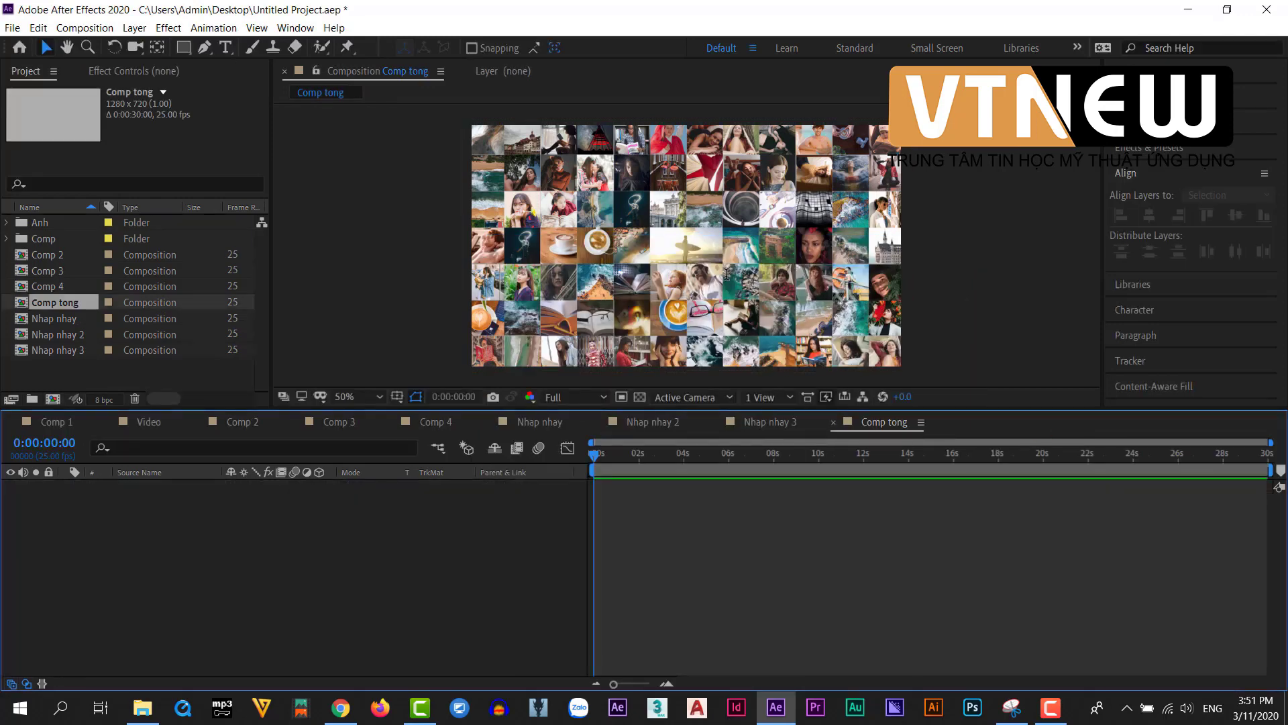
# Add Comp 4 as a layer in Comp tong, then scrub through Comp 4's flash timing.
pyautogui.click(46, 286)
pyautogui.hotkey('ctrl', '/')
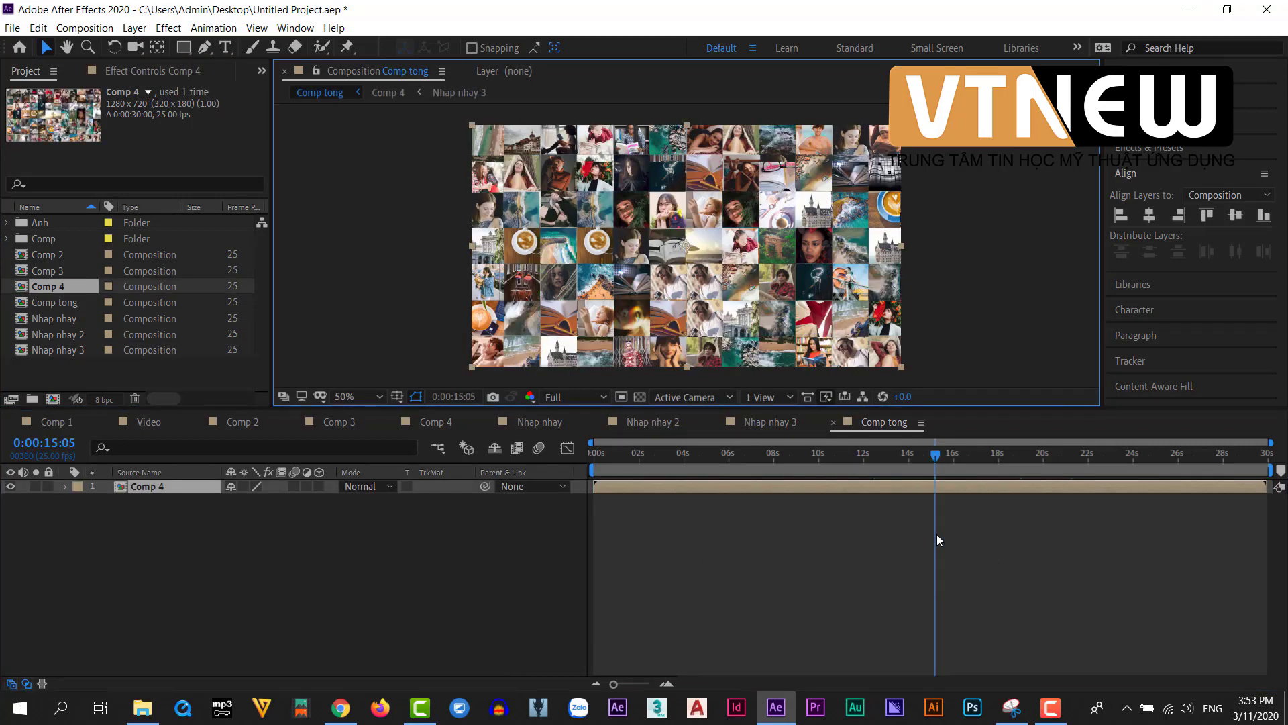
pyautogui.click(430, 423)
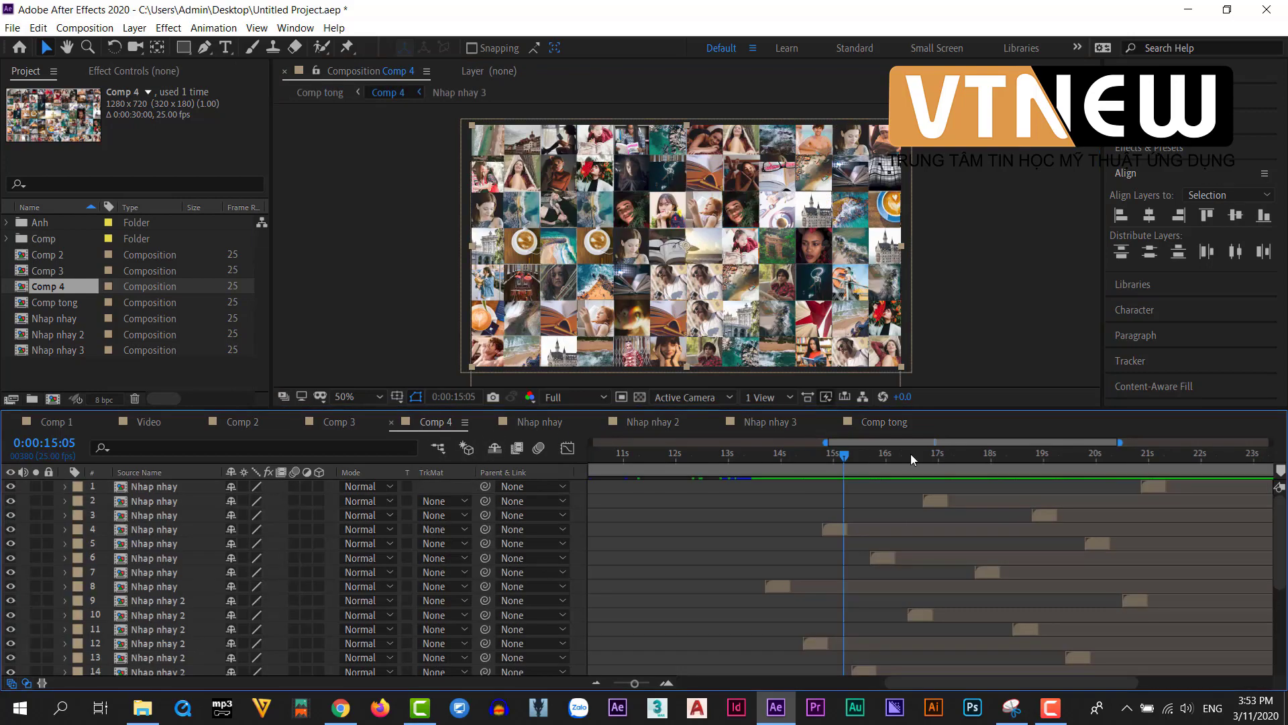
pyautogui.moveTo(846, 452); pyautogui.dragTo(964, 521)
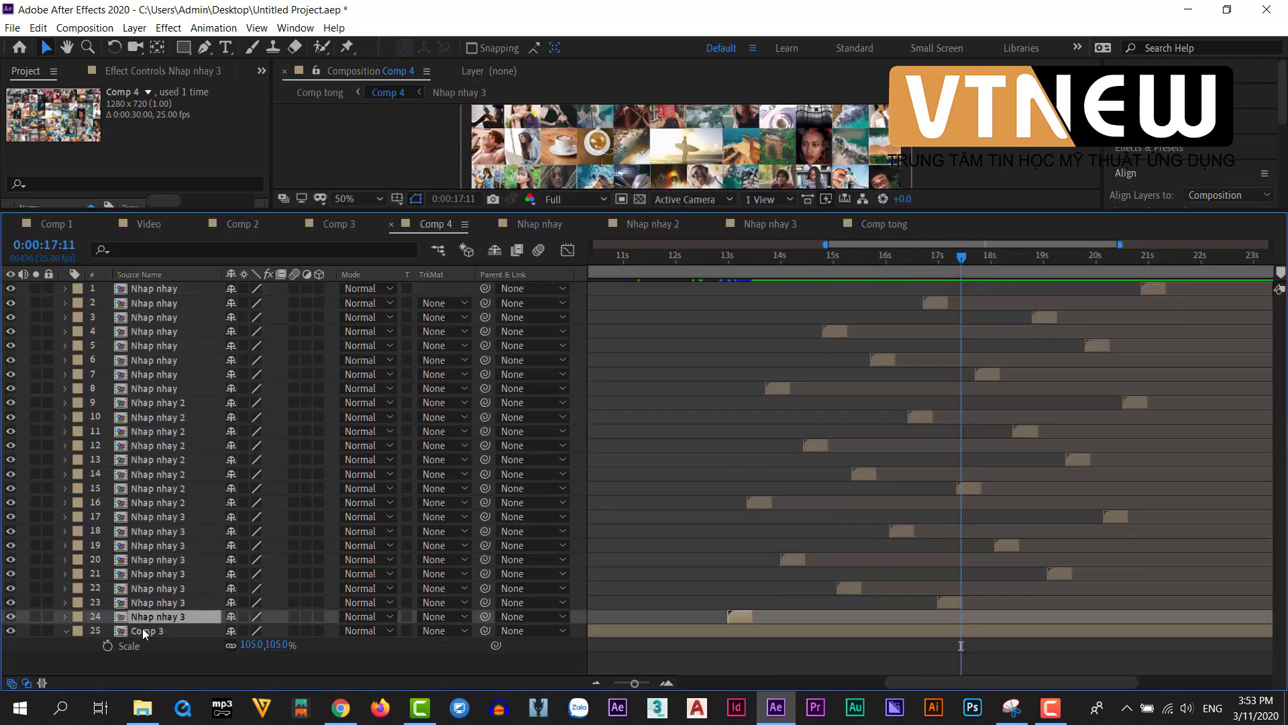
# Delete the Comp 3 layer from Comp 4.
pyautogui.click(140, 630)
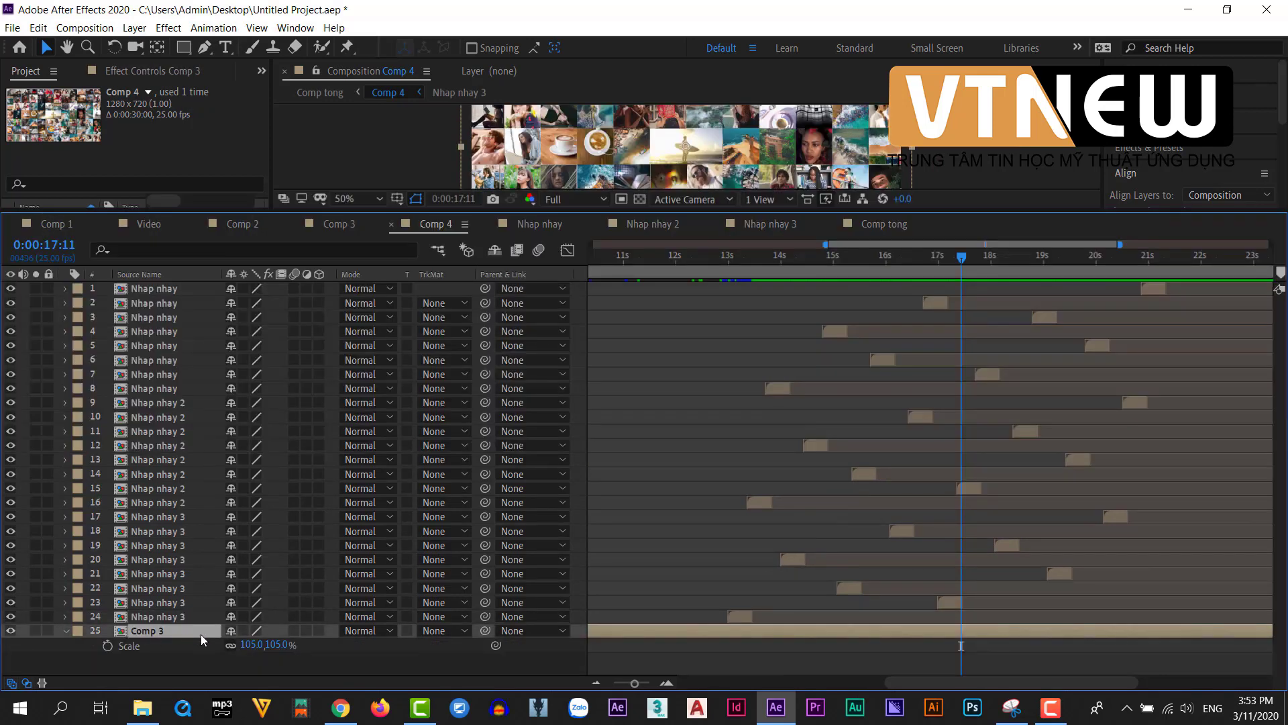
pyautogui.press('Delete')
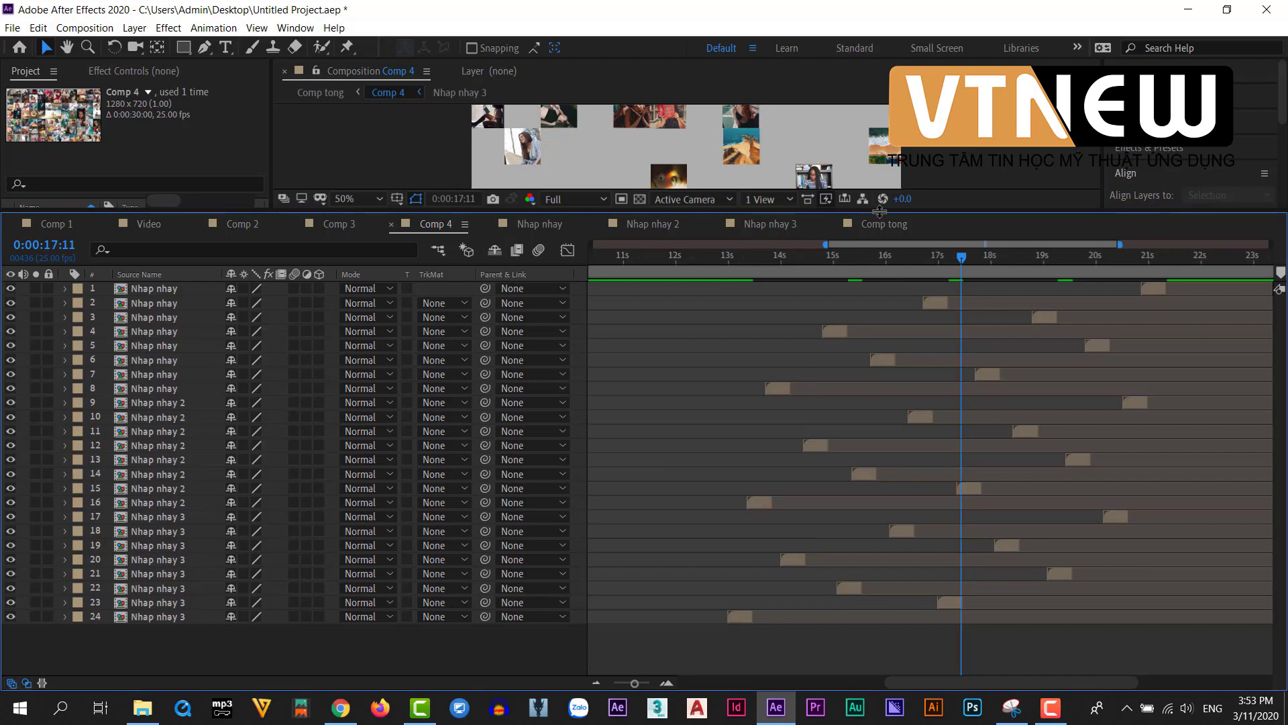
pyautogui.moveTo(879, 212); pyautogui.dragTo(832, 330)
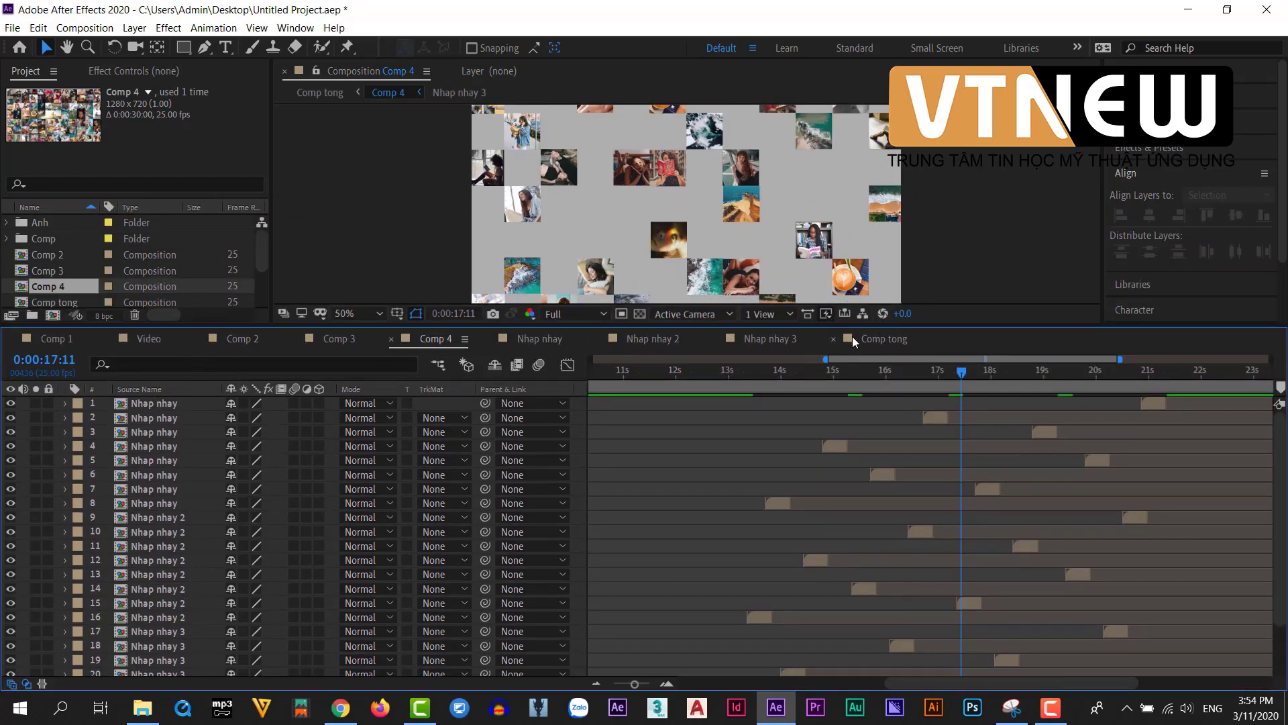
# Place Comp 3 in Comp tong as layer 2, beneath Comp 4.
pyautogui.click(880, 337)
pyautogui.moveTo(880, 329); pyautogui.dragTo(879, 471)
pyautogui.moveTo(49, 272); pyautogui.dragTo(114, 582)
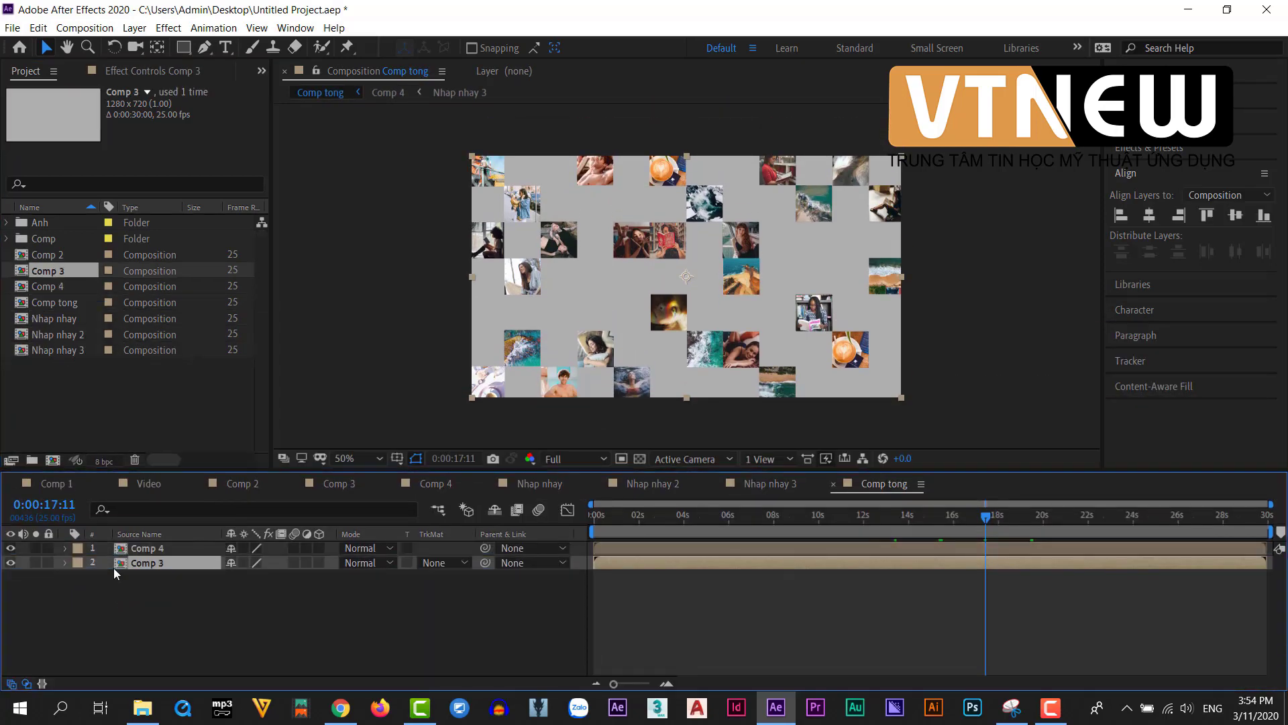
# Set the Comp 3 layer's Scale to 105% in Comp tong.
pyautogui.click(143, 545)
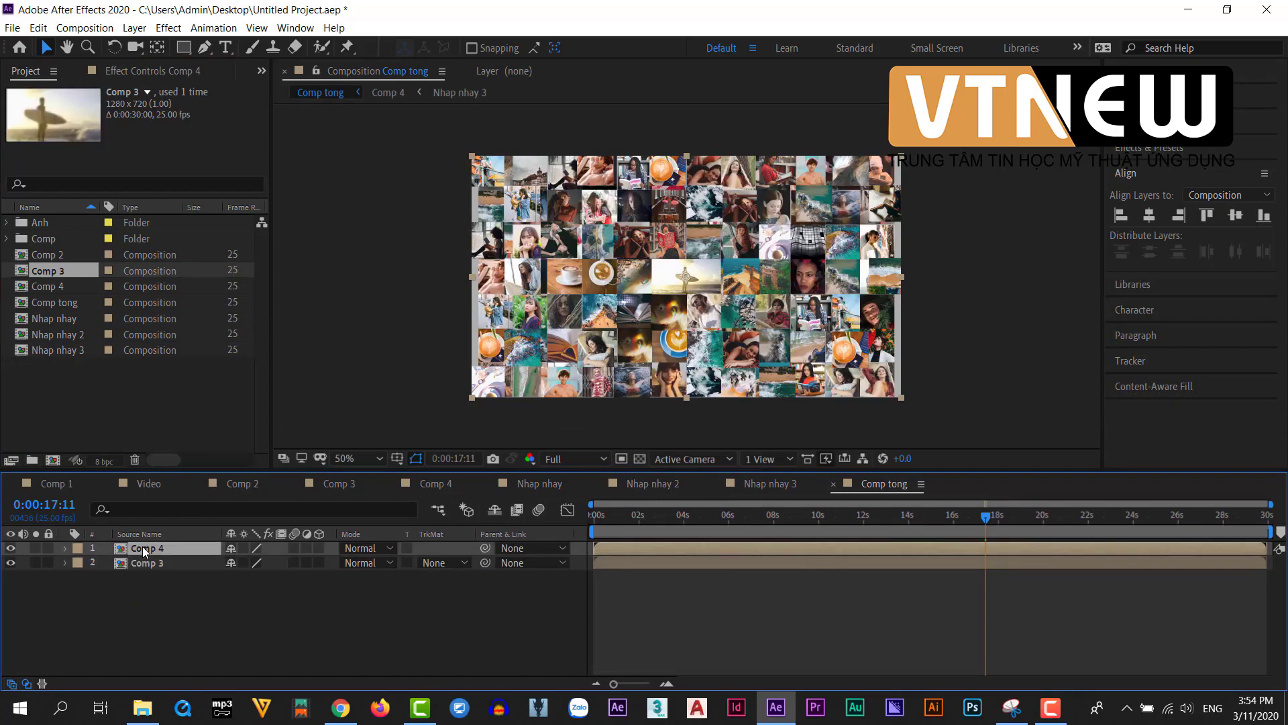
pyautogui.click(143, 564)
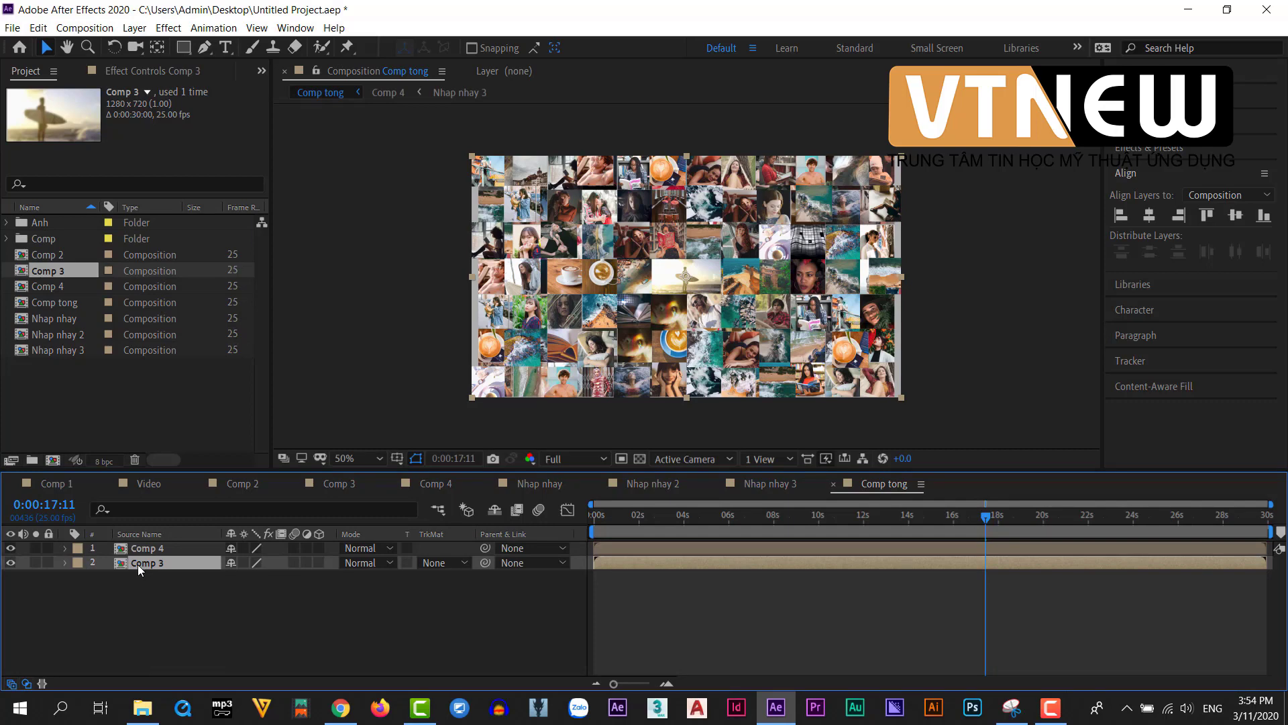
pyautogui.click(151, 551)
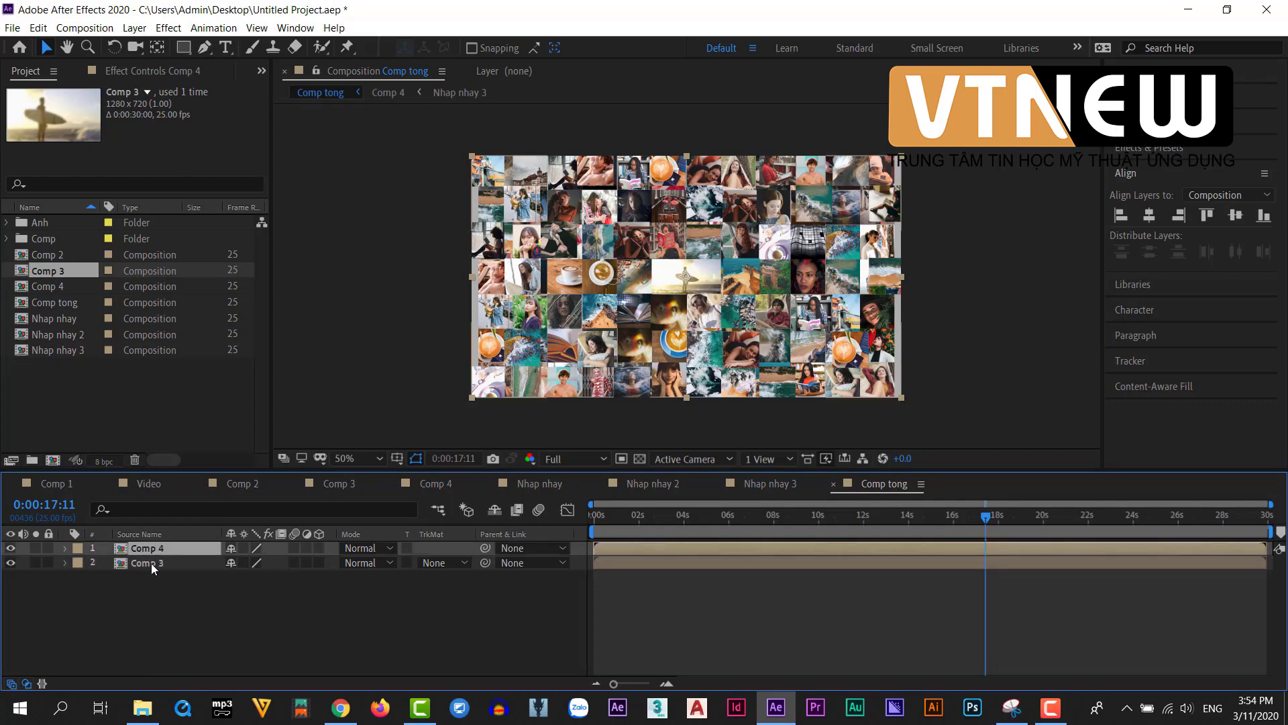
pyautogui.click(151, 563)
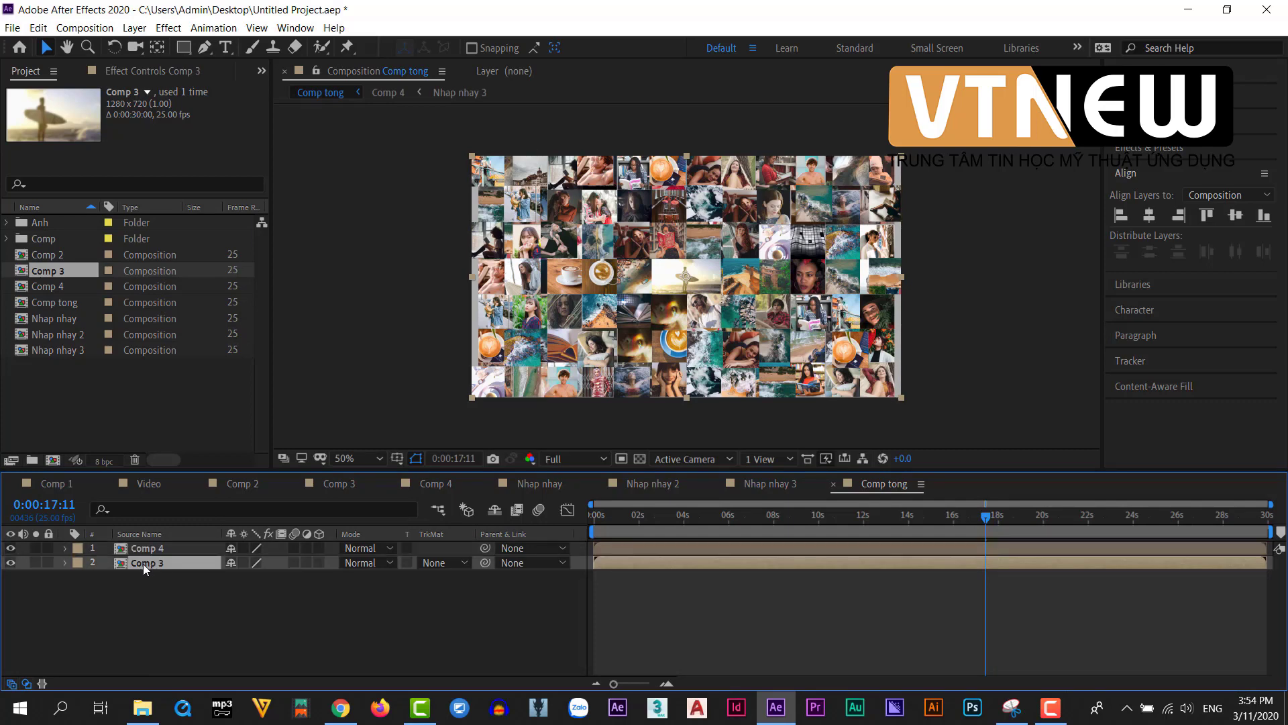
pyautogui.press('s')
pyautogui.click(253, 576)
pyautogui.write('105')
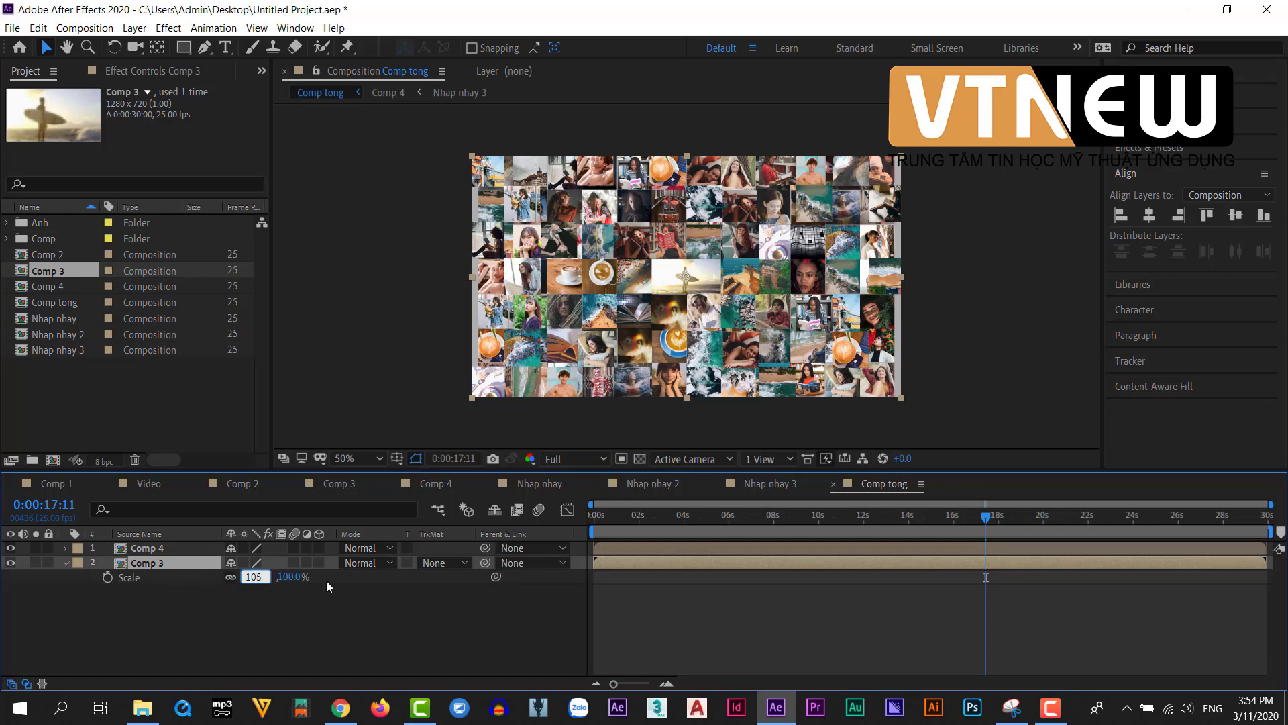
pyautogui.press('Return')
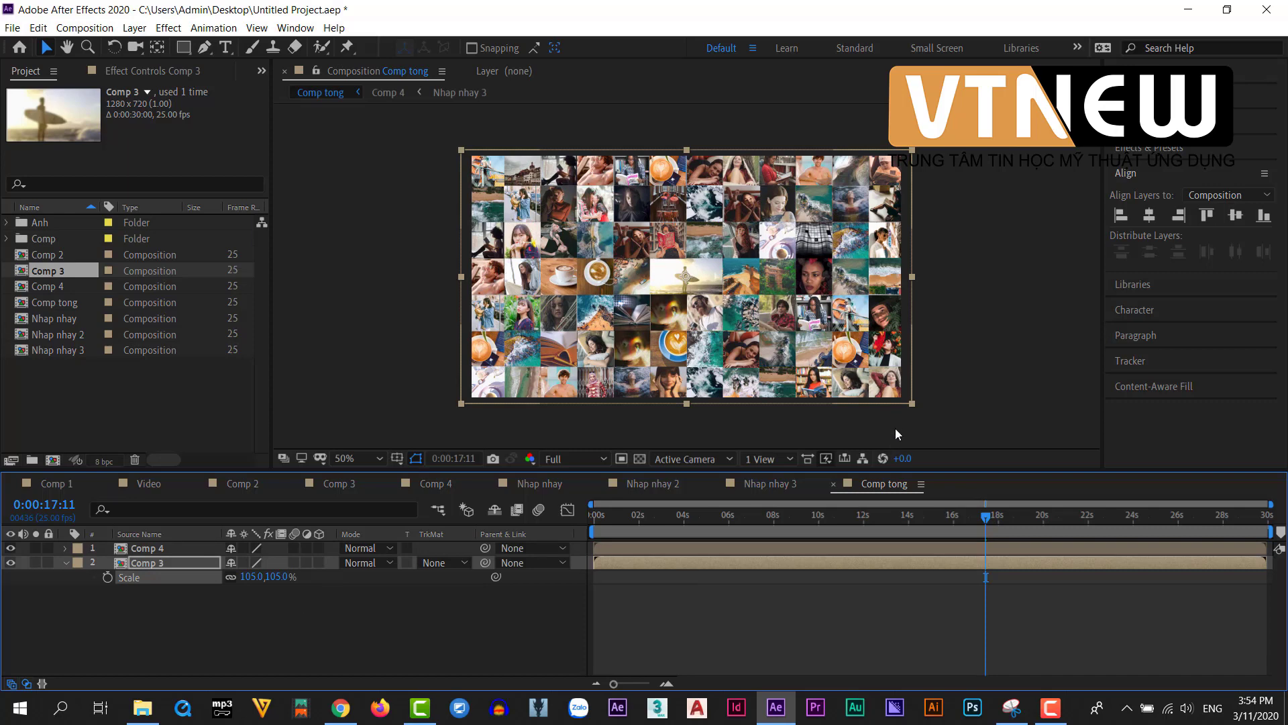
pyautogui.click(159, 549)
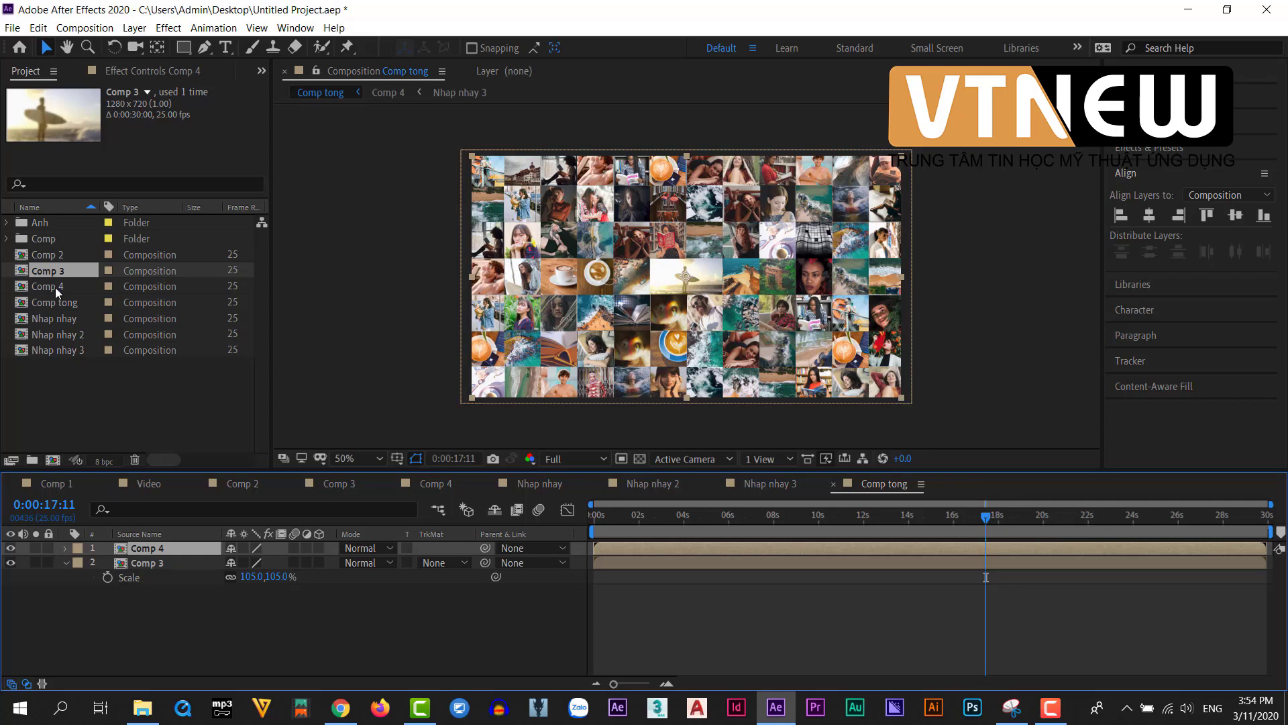
# Add 1 (1).jpg from the Anh folder into the Comp tong timeline.
pyautogui.click(9, 227)
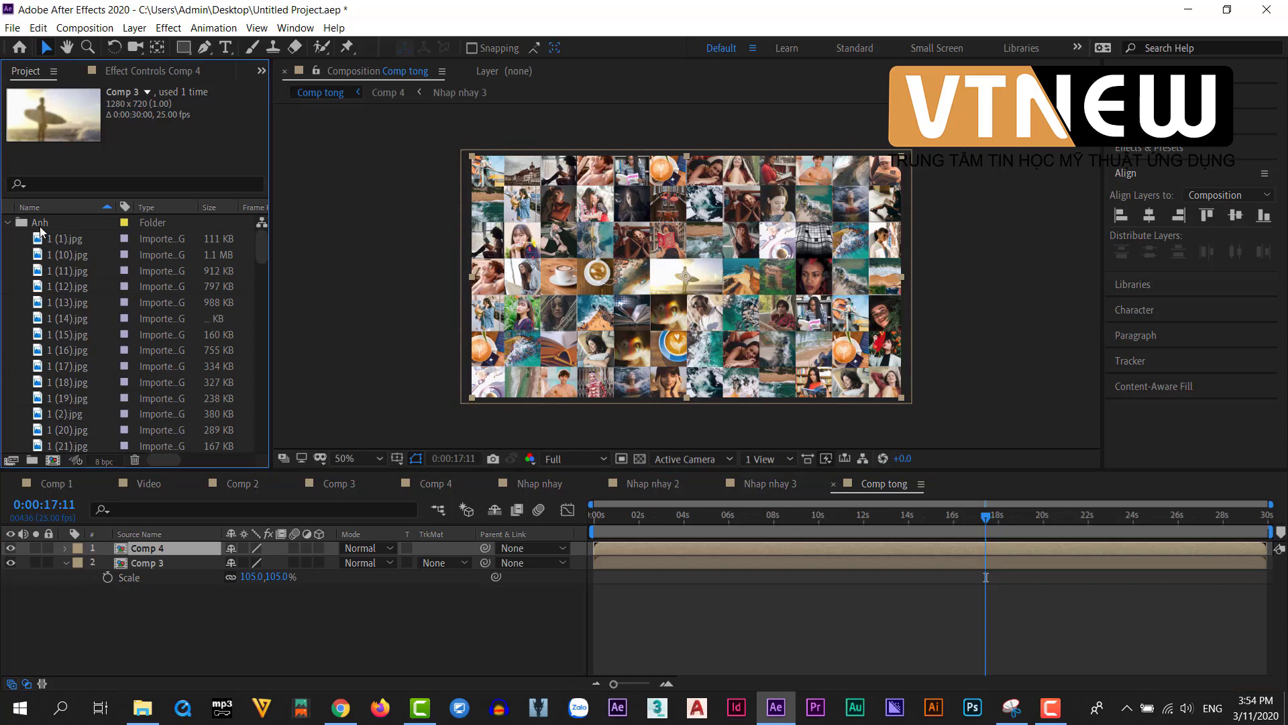
pyautogui.click(38, 224)
pyautogui.moveTo(62, 240); pyautogui.dragTo(159, 635)
pyautogui.click(44, 47)
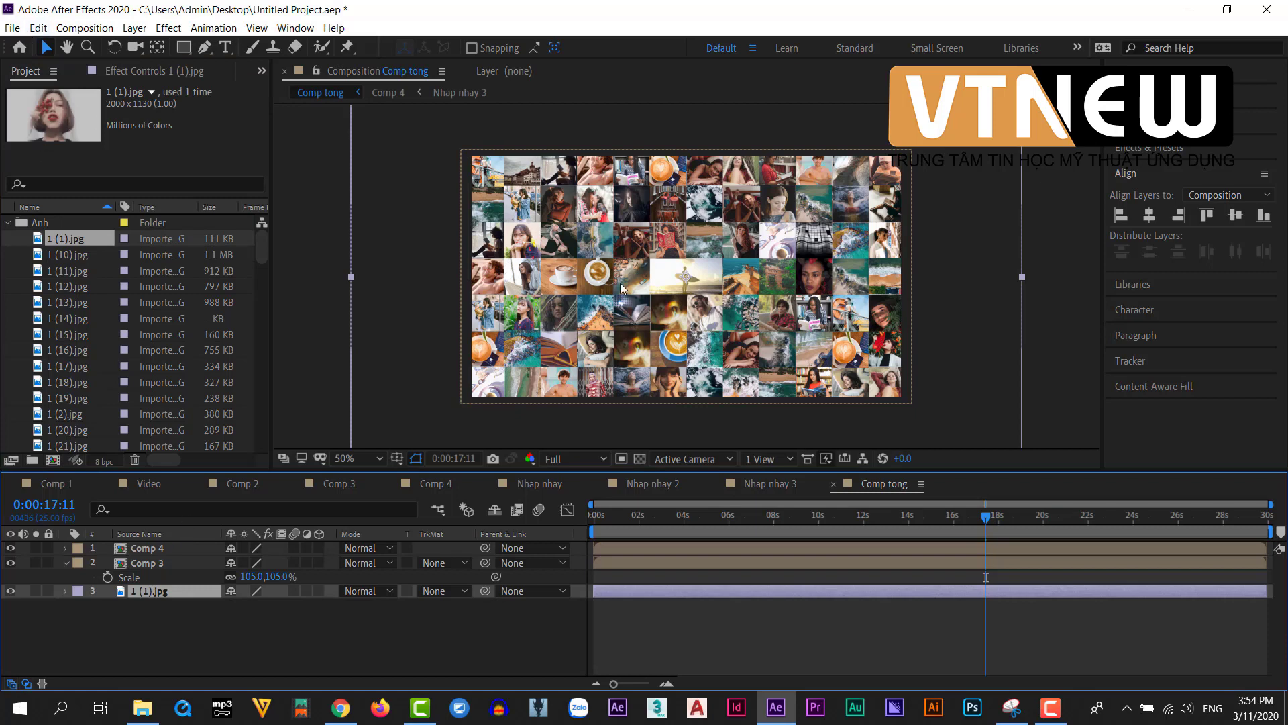
# Fit the 1 (1).jpg layer to the comp and set the time to 0:00:04:17.
pyautogui.rightClick(474, 266)
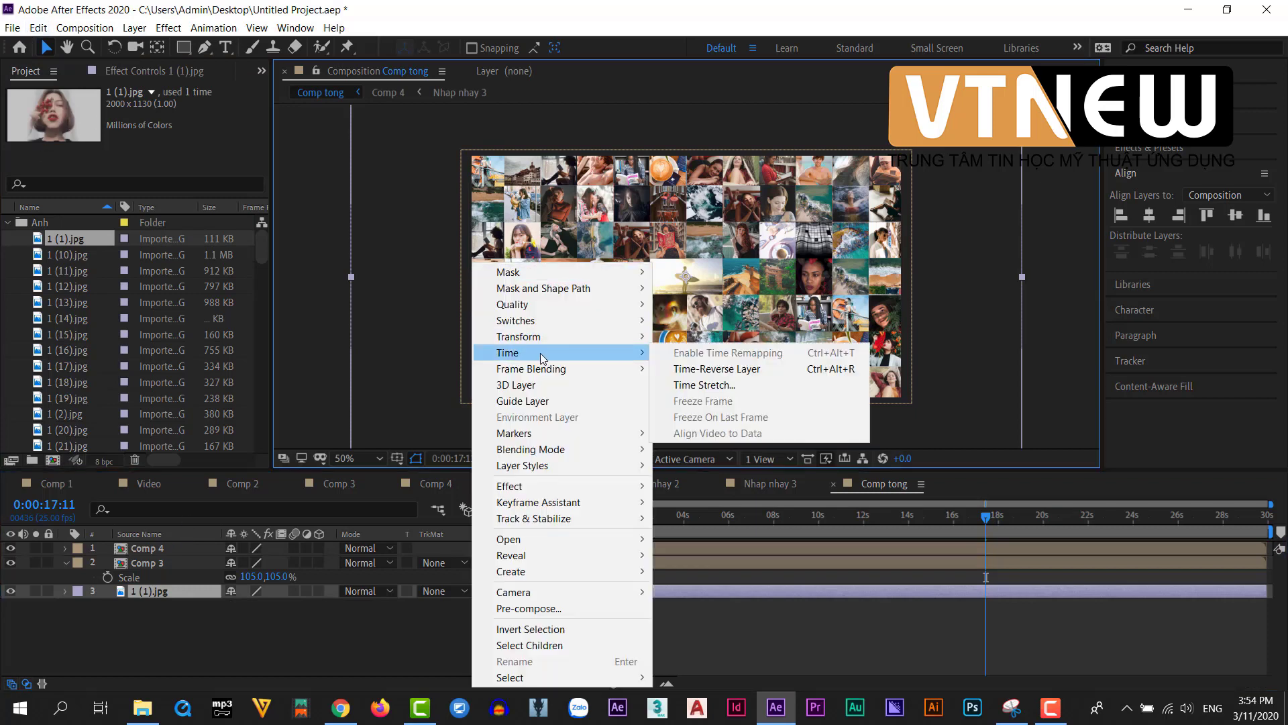
pyautogui.moveTo(543, 342)
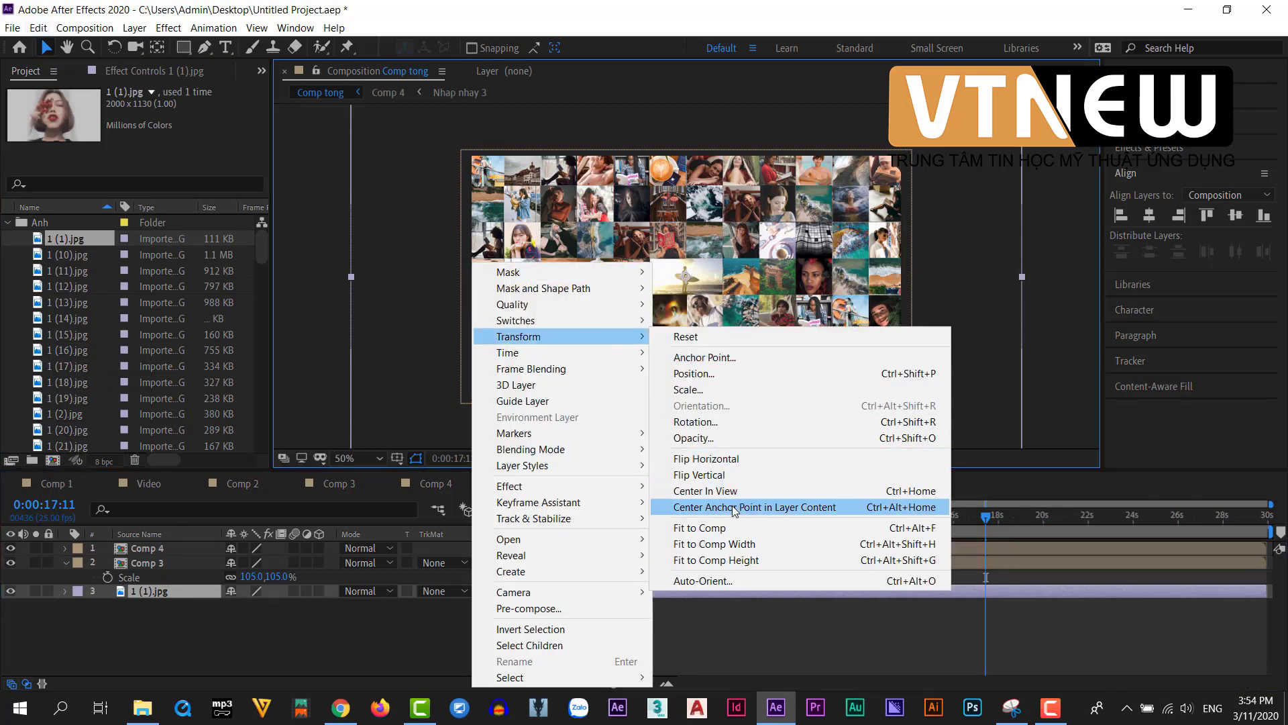
pyautogui.click(733, 529)
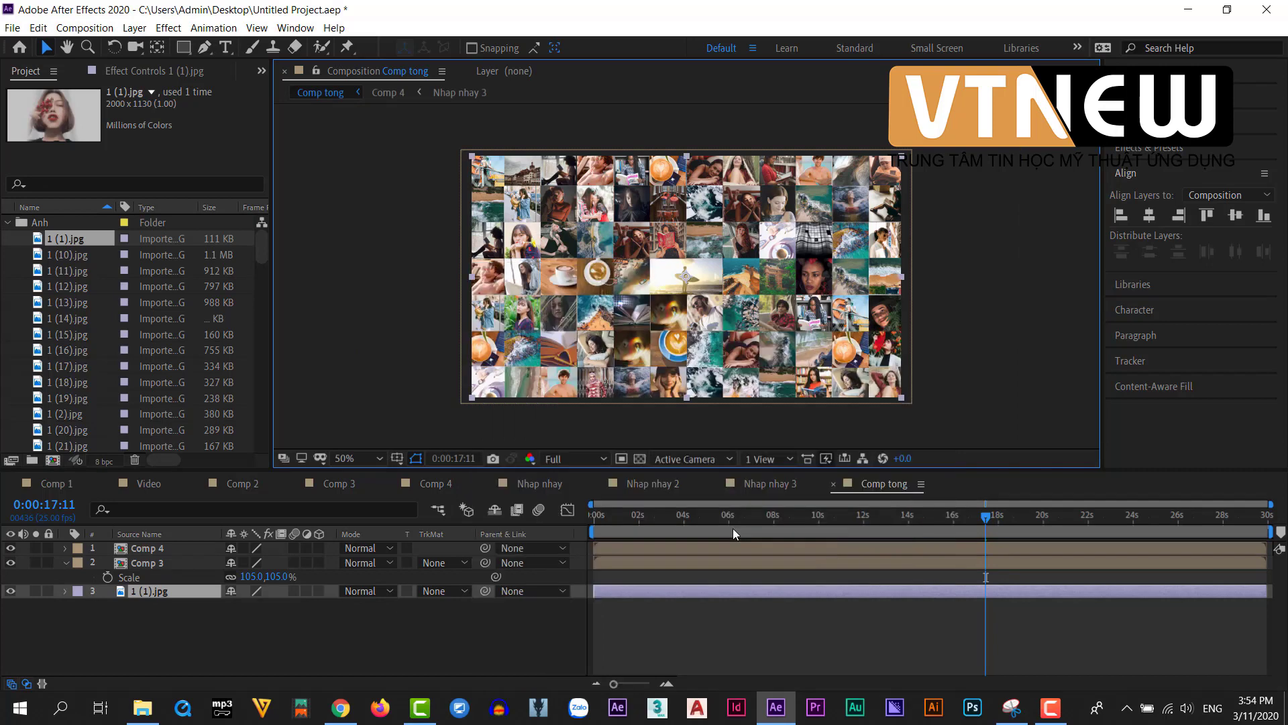
pyautogui.click(189, 647)
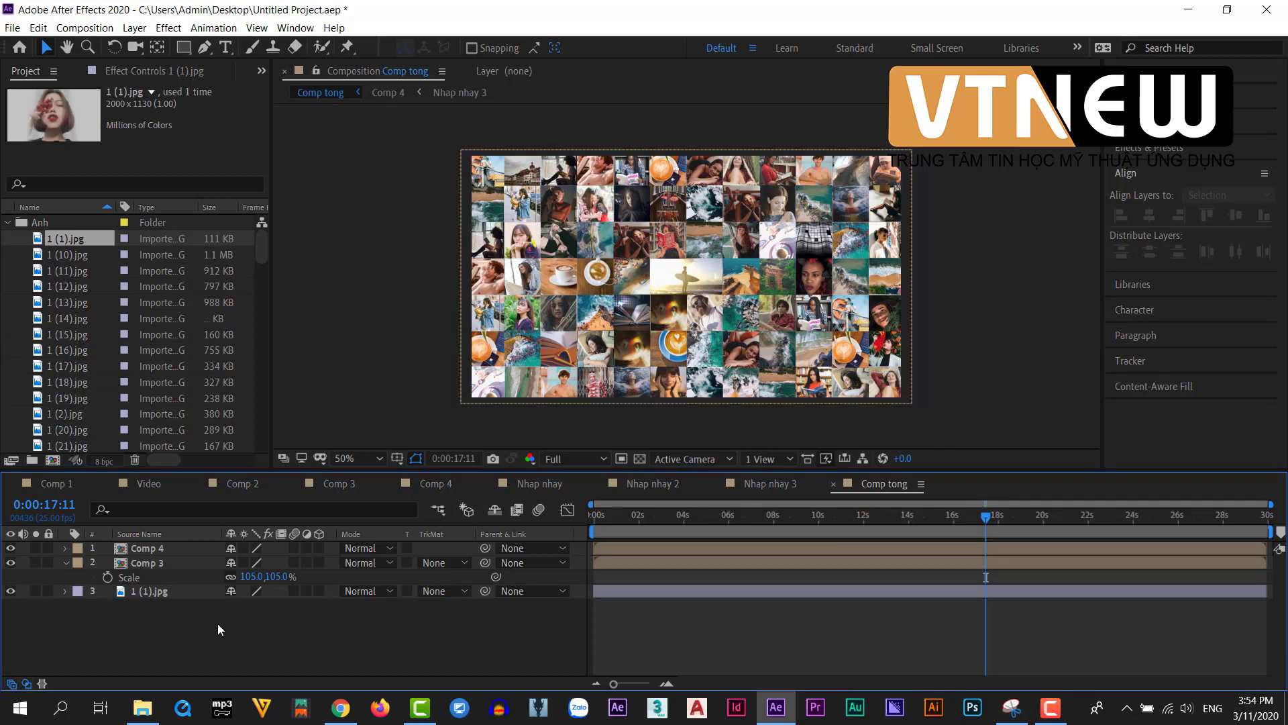
pyautogui.moveTo(970, 536); pyautogui.dragTo(700, 534)
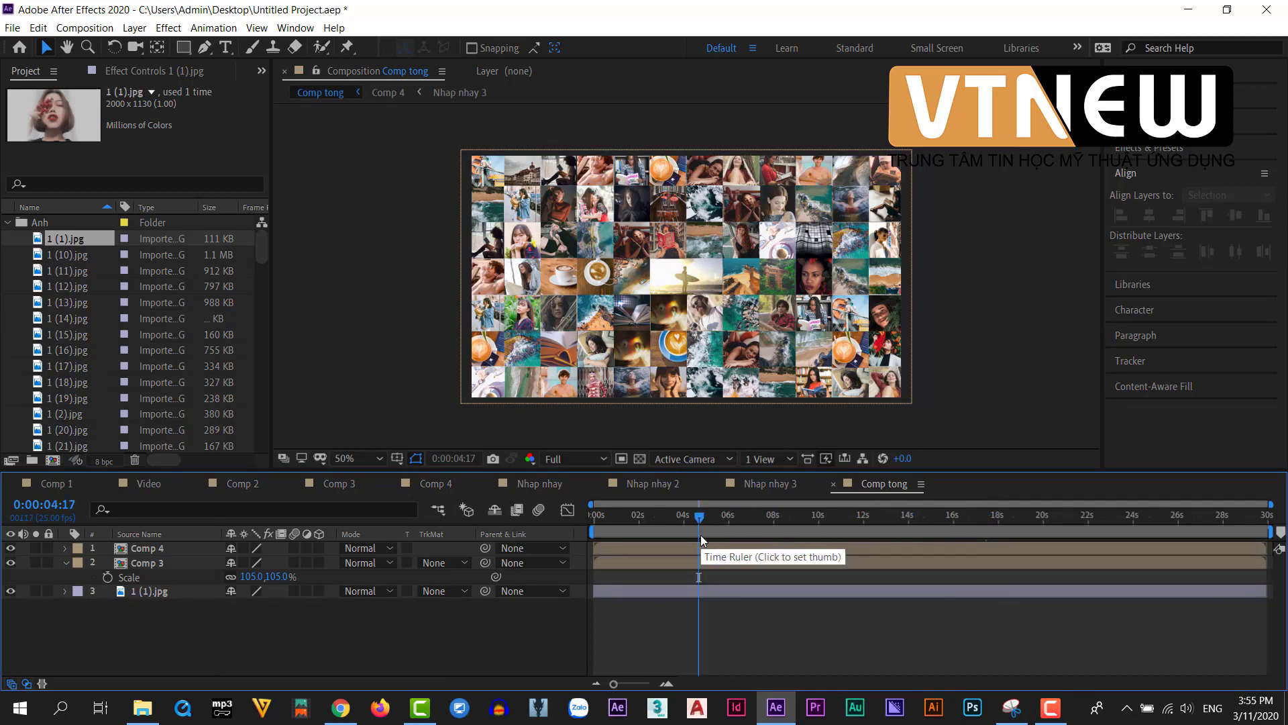
pyautogui.click(10, 562)
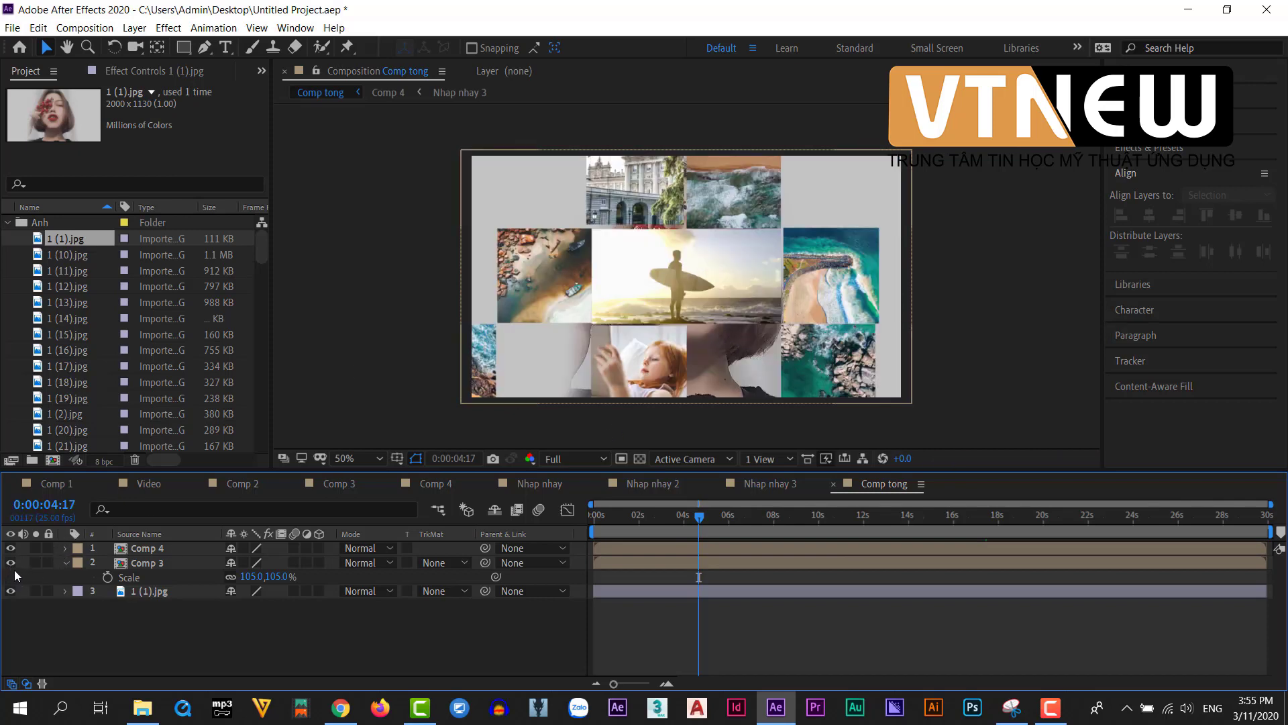
# Create a new Light Gray Solid 1 layer with the default solid settings.
pyautogui.rightClick(116, 610)
pyautogui.moveTo(151, 451)
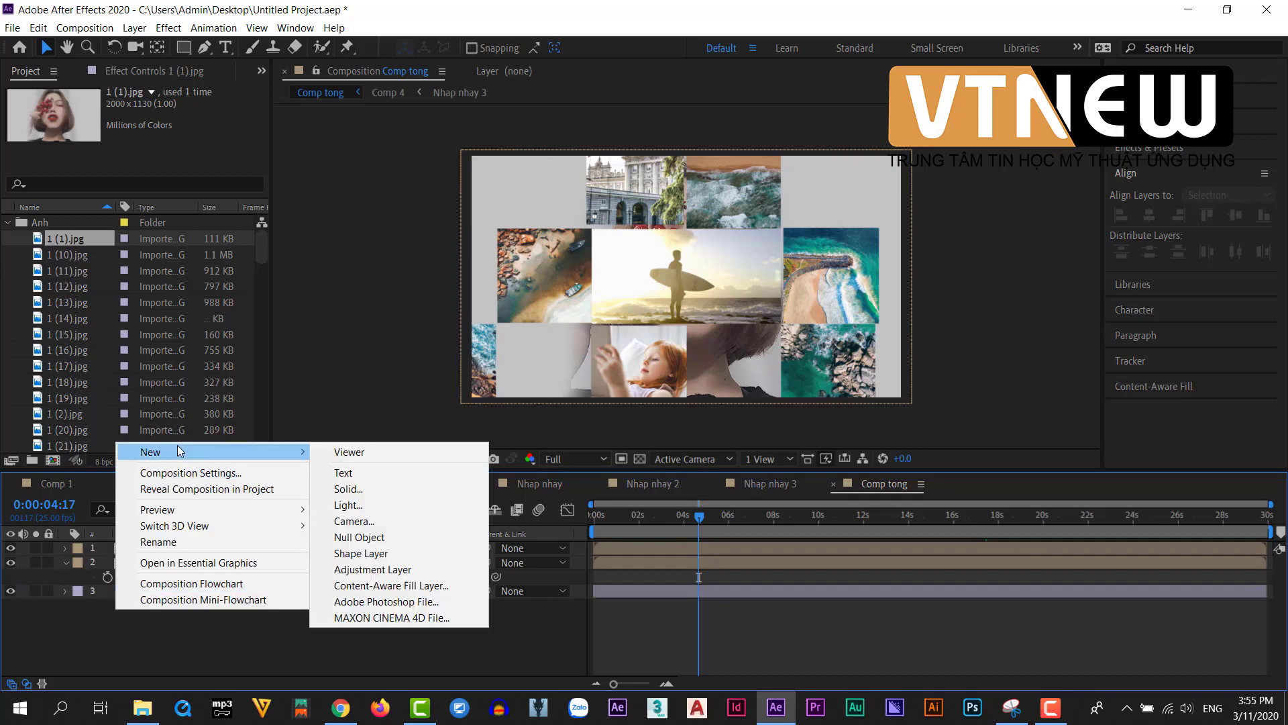
pyautogui.click(136, 646)
pyautogui.rightClick(140, 626)
pyautogui.moveTo(192, 471)
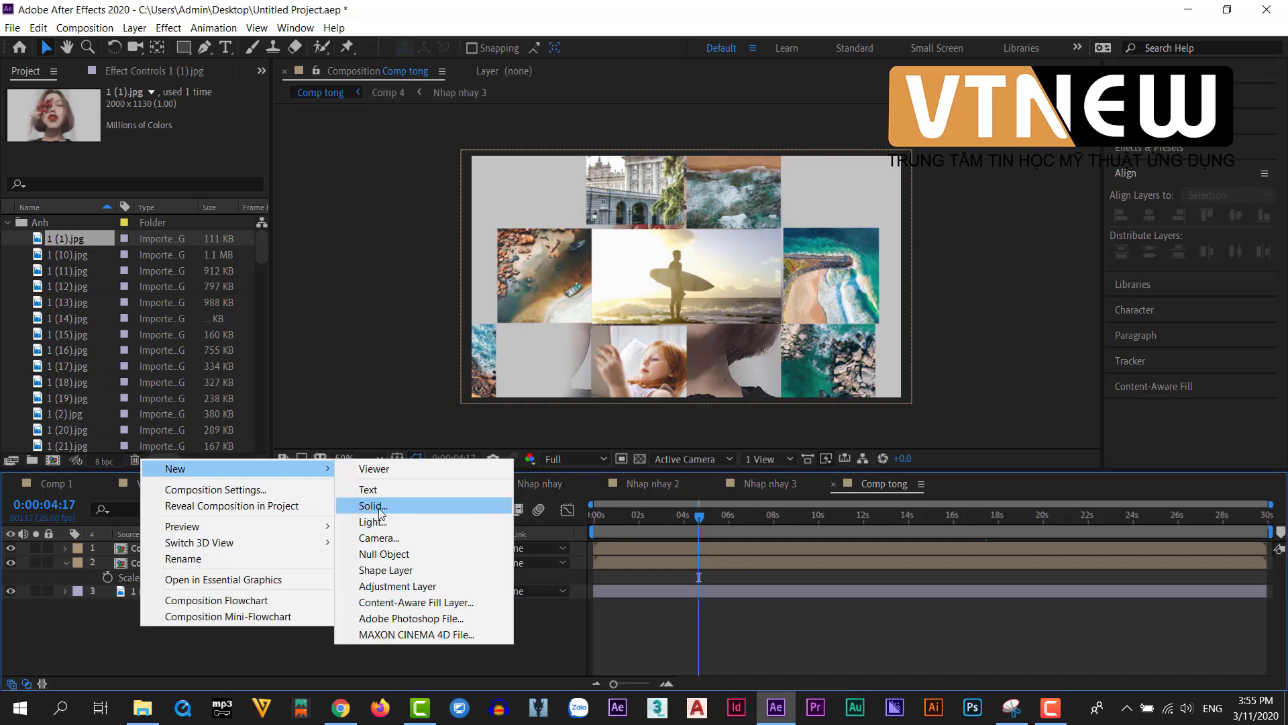
pyautogui.click(373, 506)
pyautogui.click(699, 500)
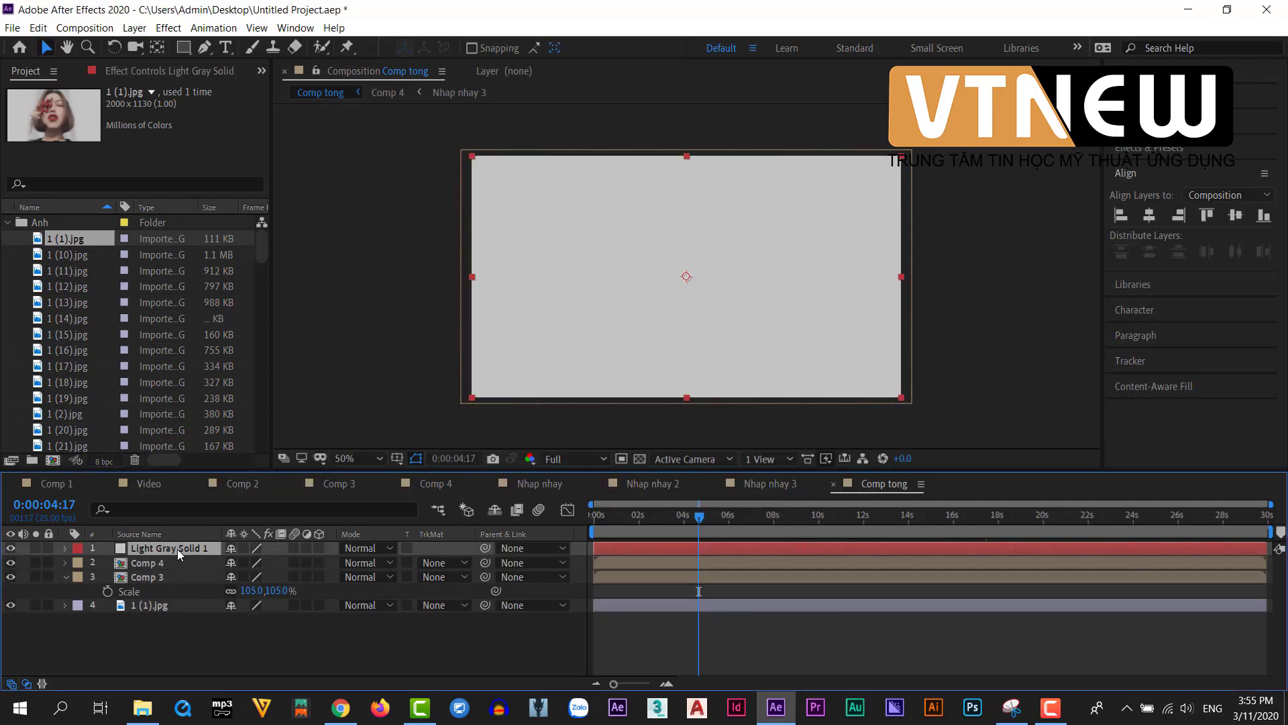
# Move Light Gray Solid 1 to the bottom of the stack and go to 0:00:13:22.
pyautogui.moveTo(178, 549); pyautogui.dragTo(175, 619)
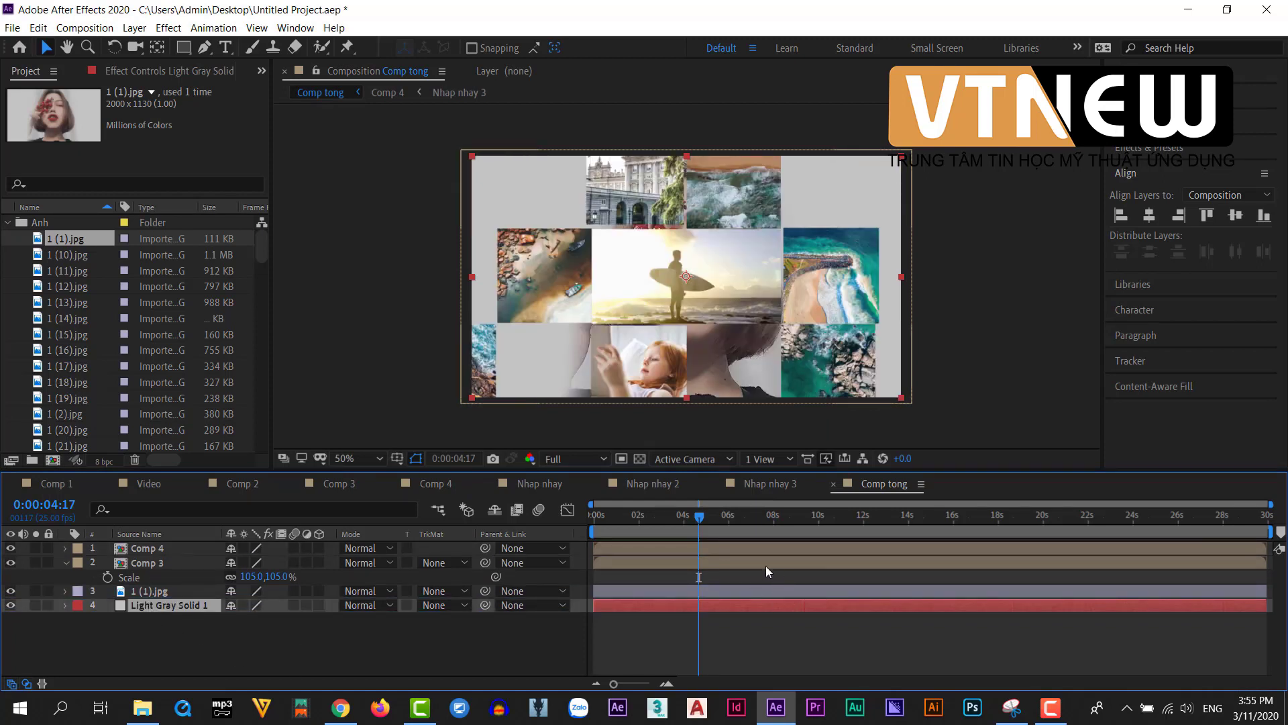
pyautogui.moveTo(702, 517); pyautogui.dragTo(786, 521)
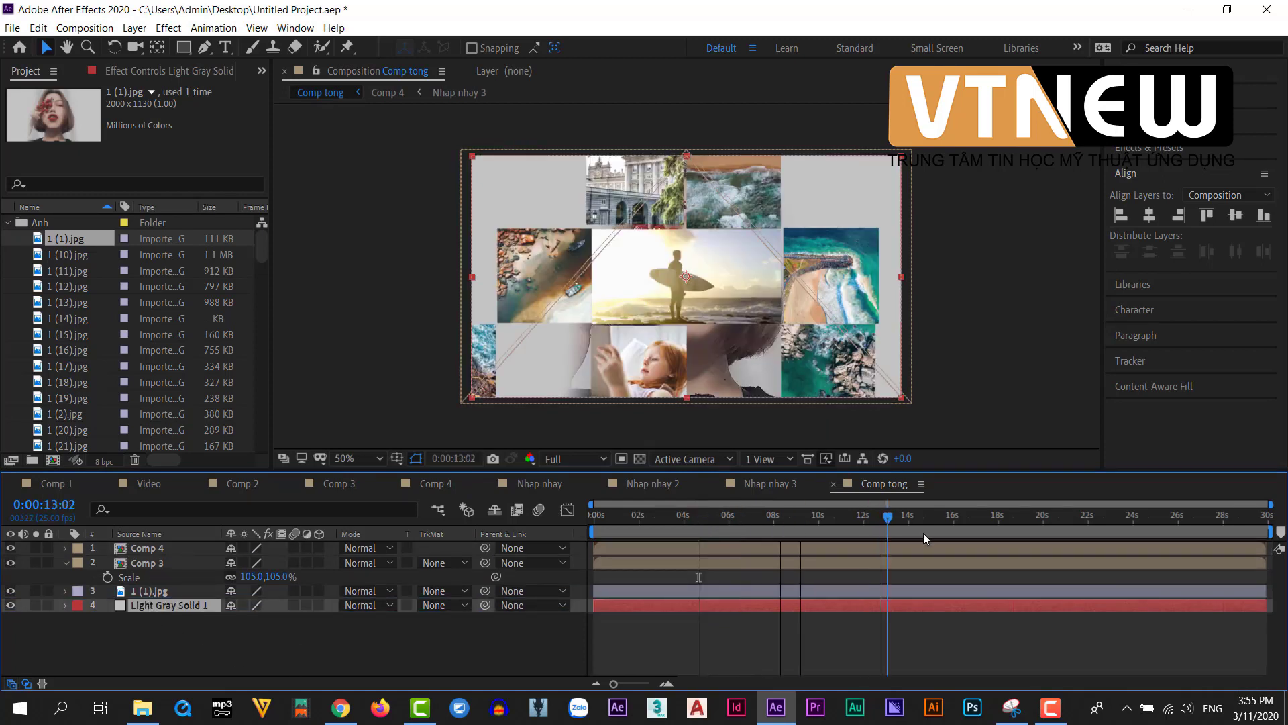
pyautogui.moveTo(924, 533); pyautogui.dragTo(910, 535)
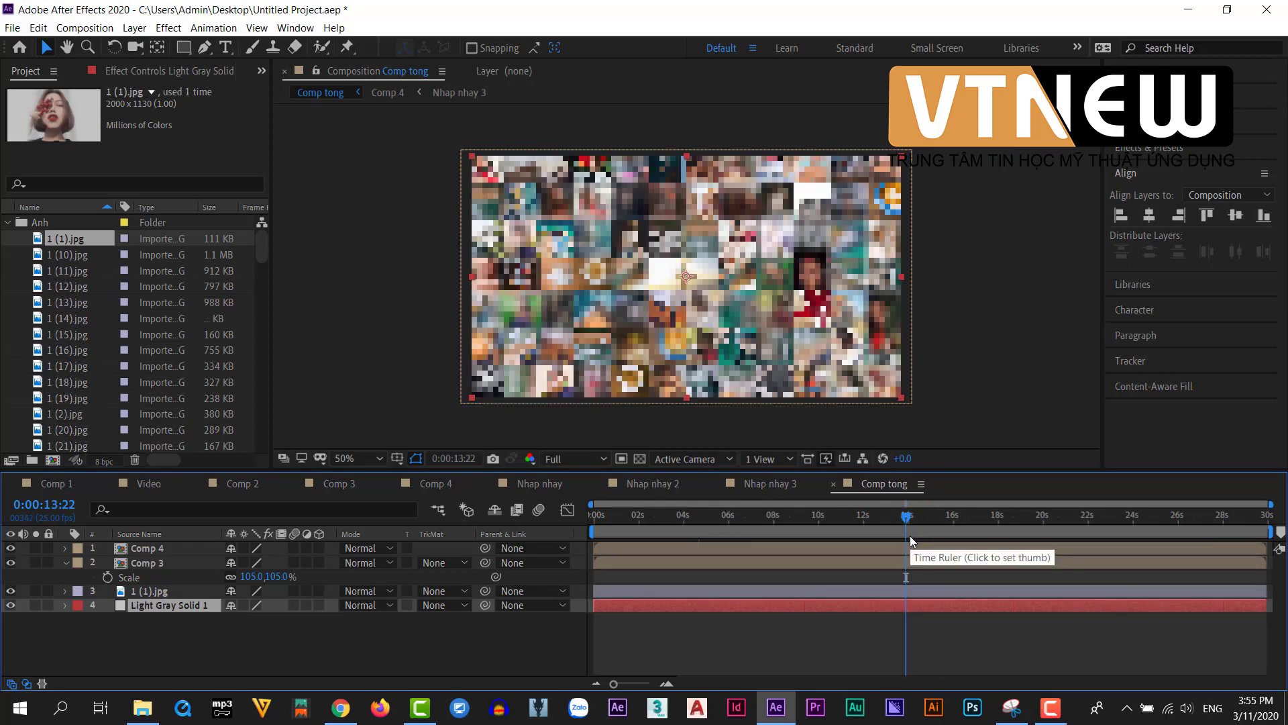
# Trim the 1 (1).jpg layer to start at 0:00:13:22 and save the project.
pyautogui.click(139, 591)
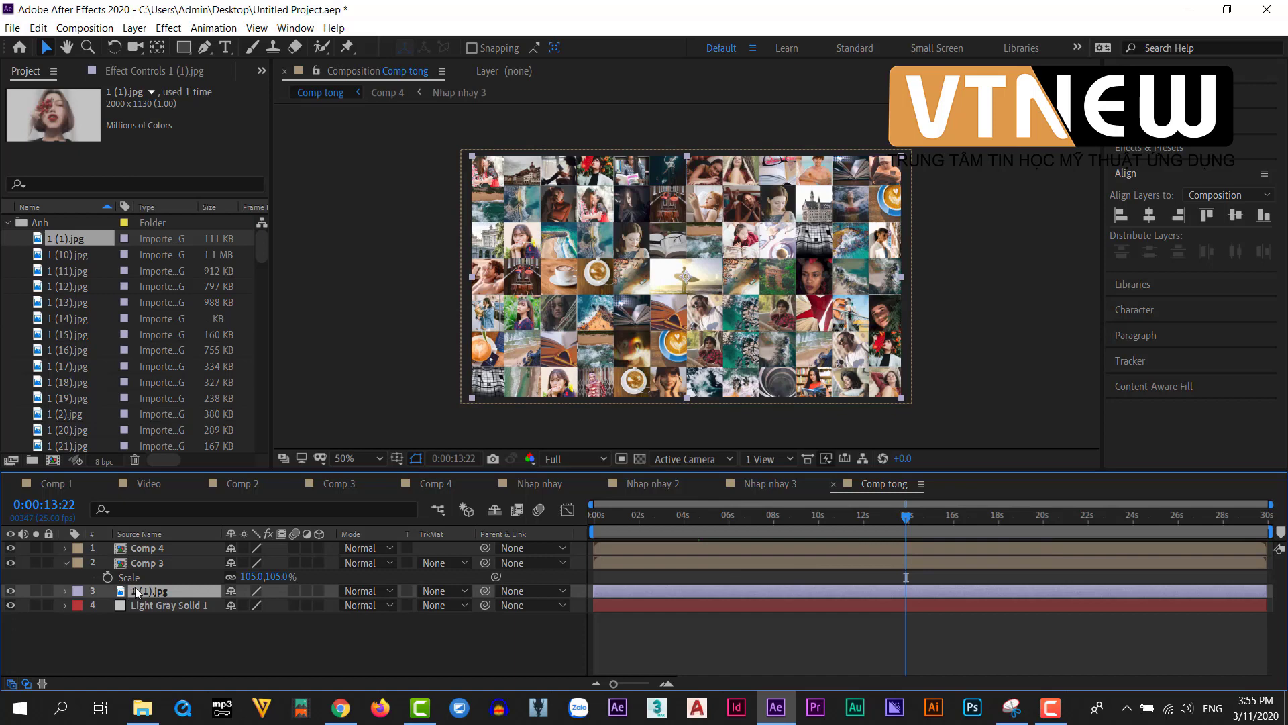
pyautogui.hotkey('alt', '[')
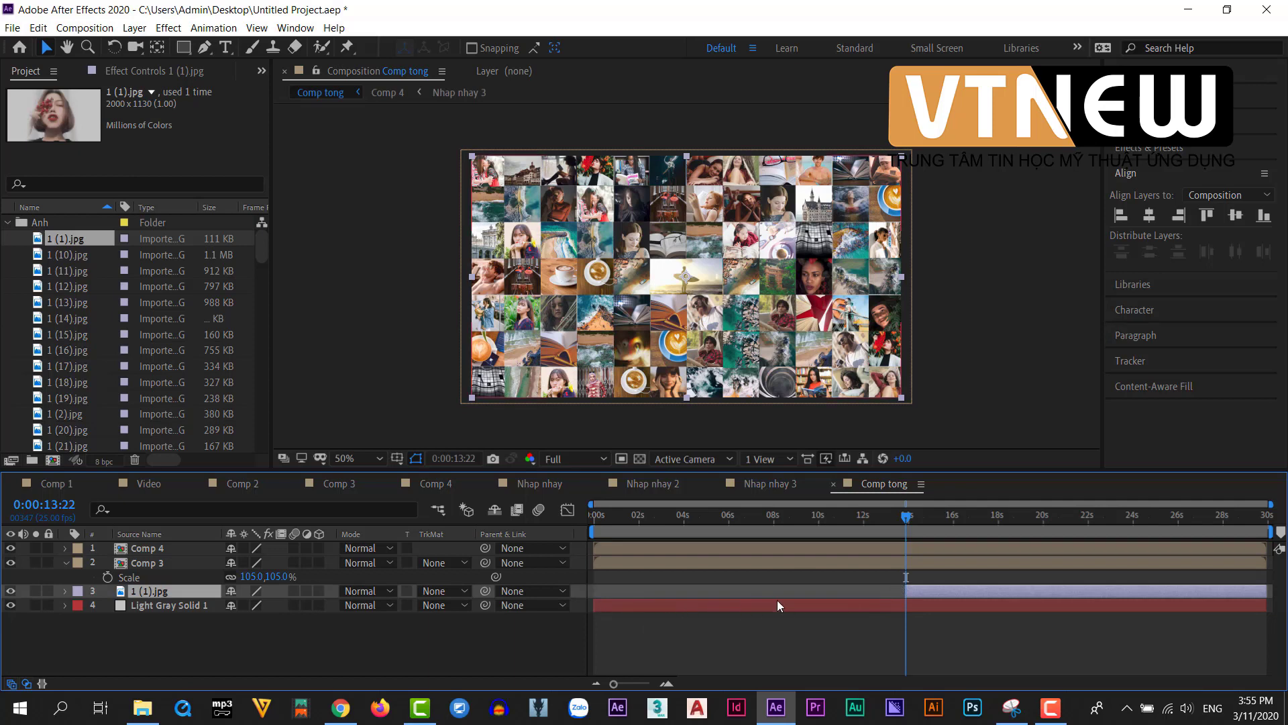
pyautogui.moveTo(906, 518); pyautogui.dragTo(702, 578)
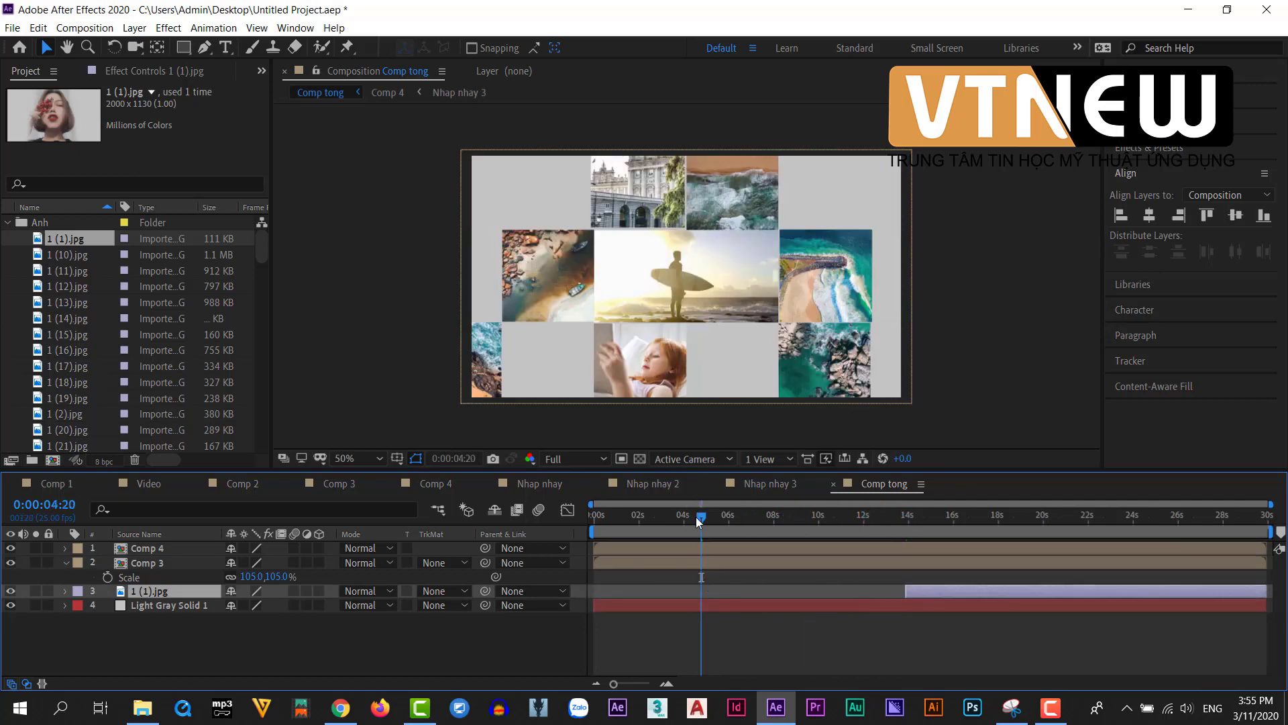
pyautogui.moveTo(702, 517); pyautogui.dragTo(886, 549)
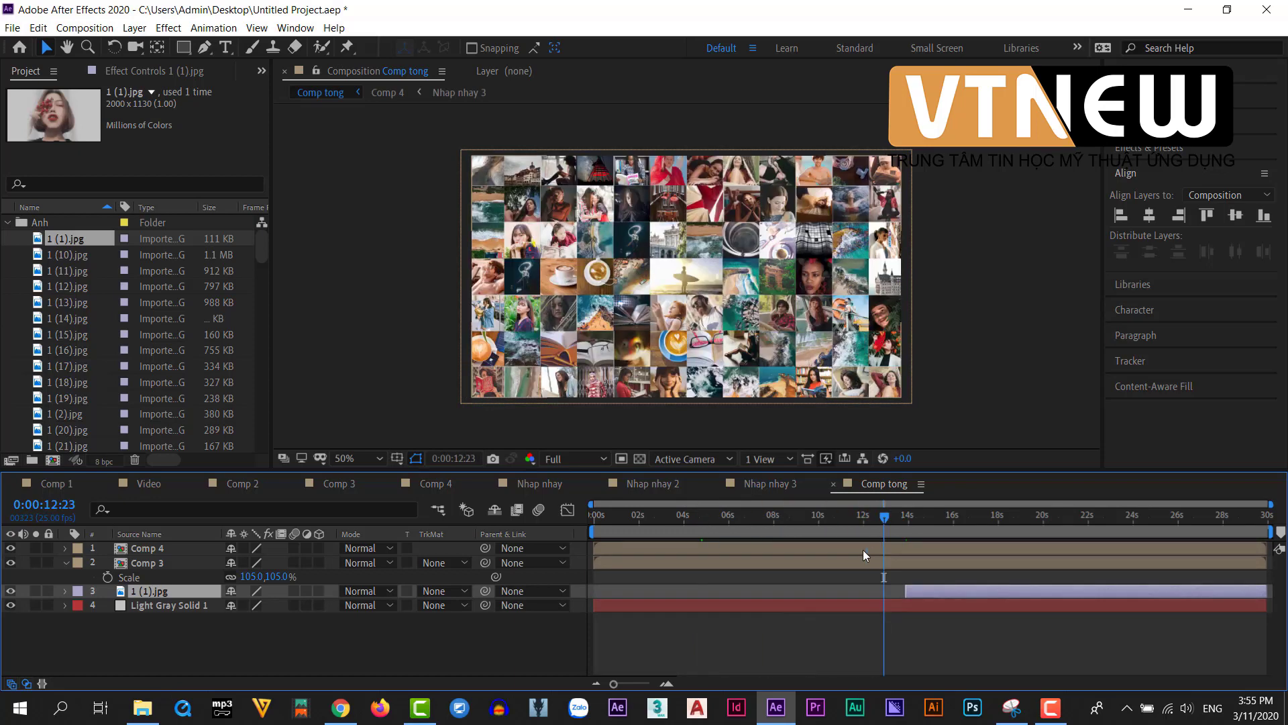
pyautogui.hotkey('ctrl', 's')
# Inspect Comp 4, then select the Comp 4 layer in Comp tong near the fade start.
pyautogui.moveTo(884, 518); pyautogui.dragTo(1024, 538)
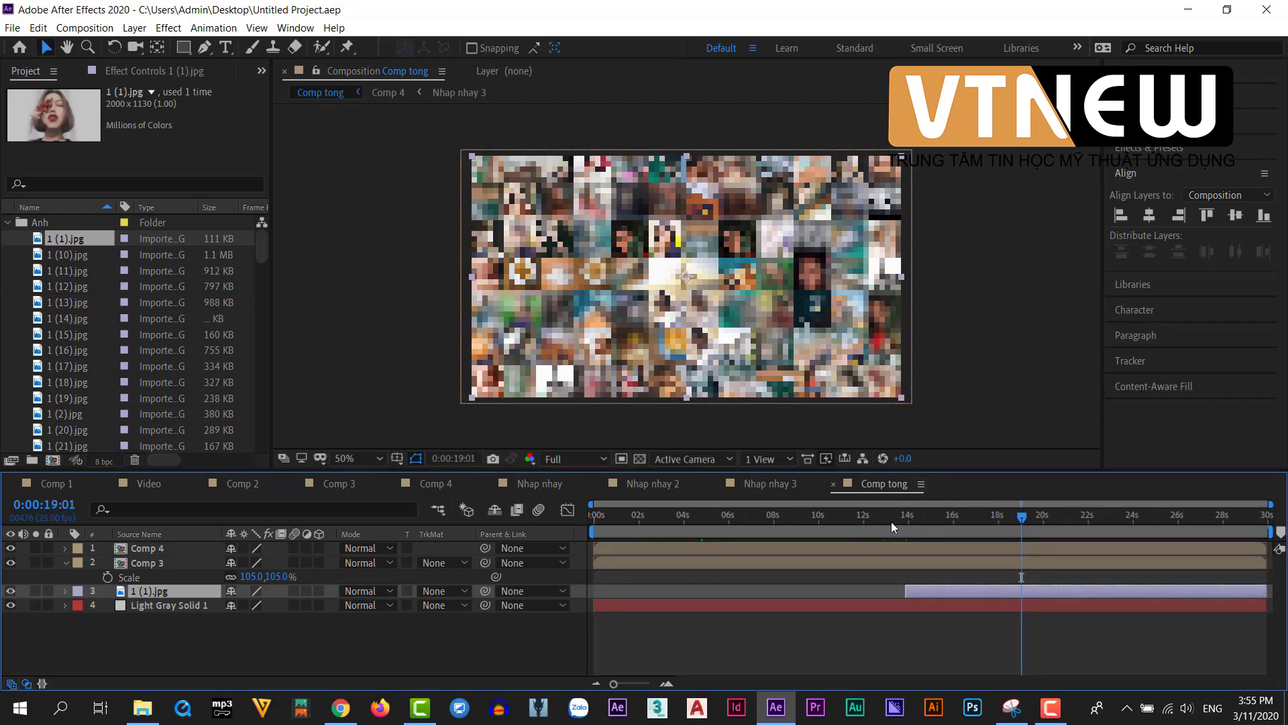
pyautogui.click(441, 485)
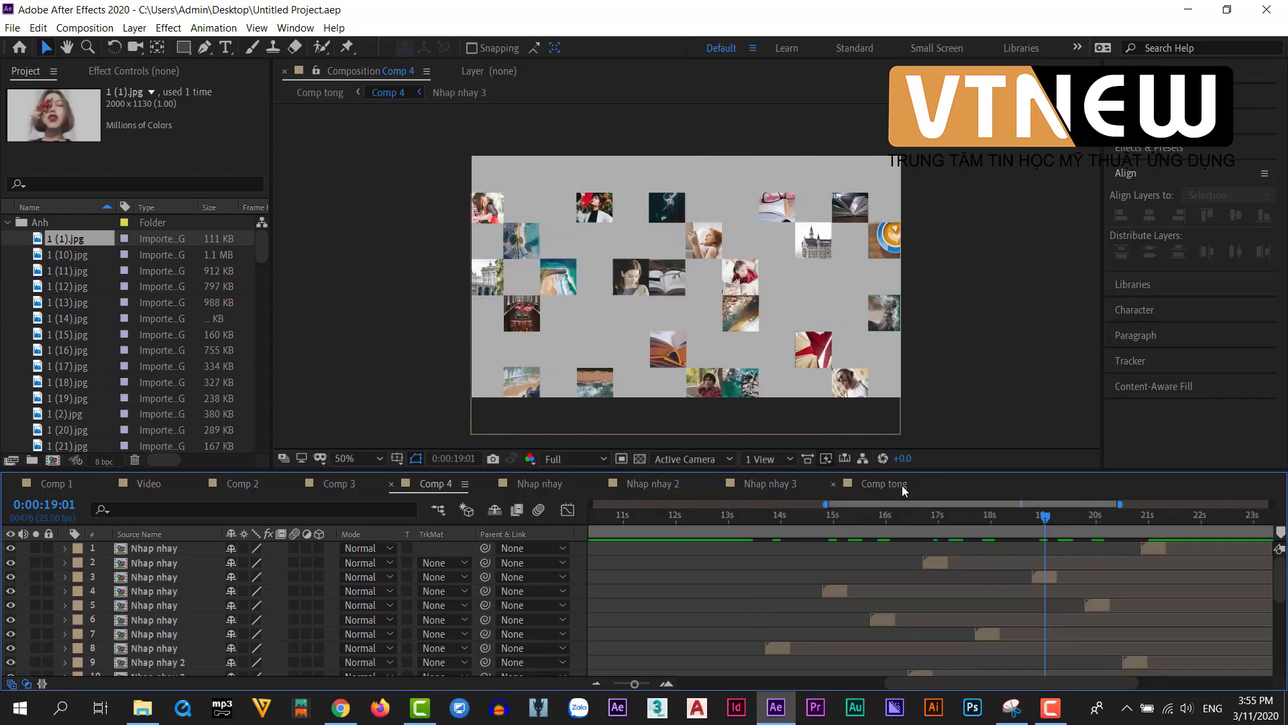
pyautogui.click(885, 484)
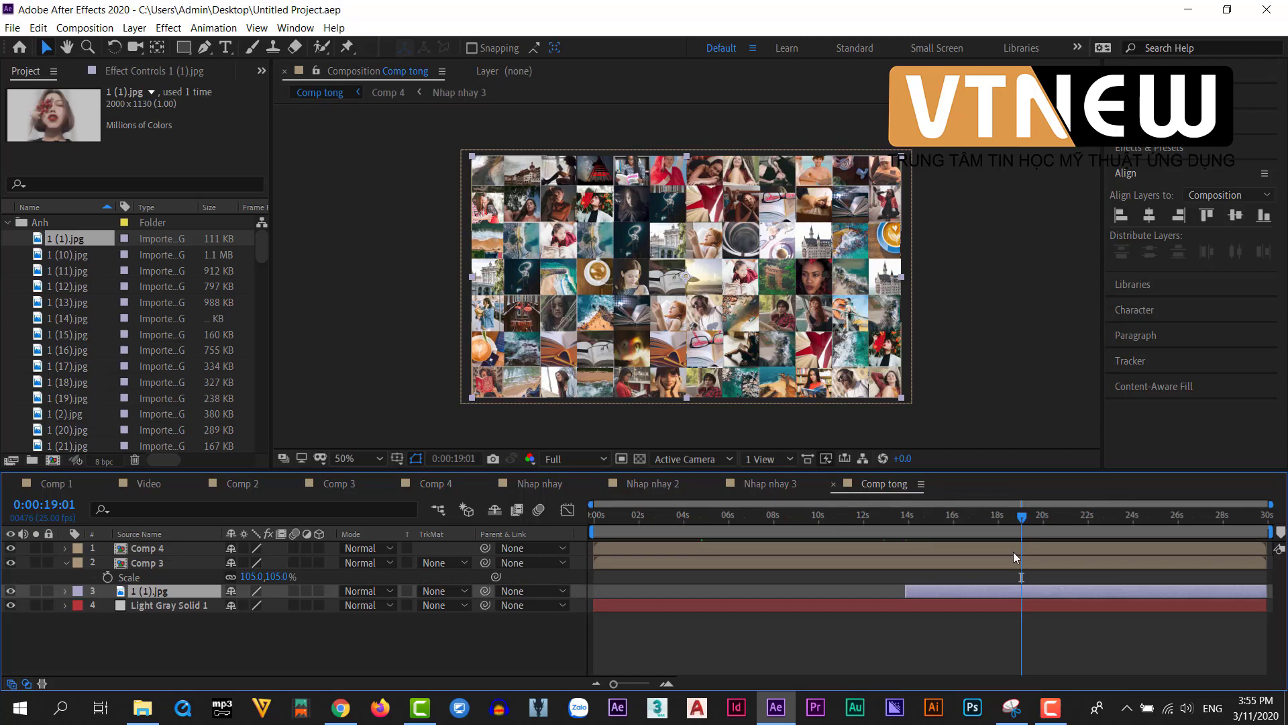
pyautogui.click(175, 548)
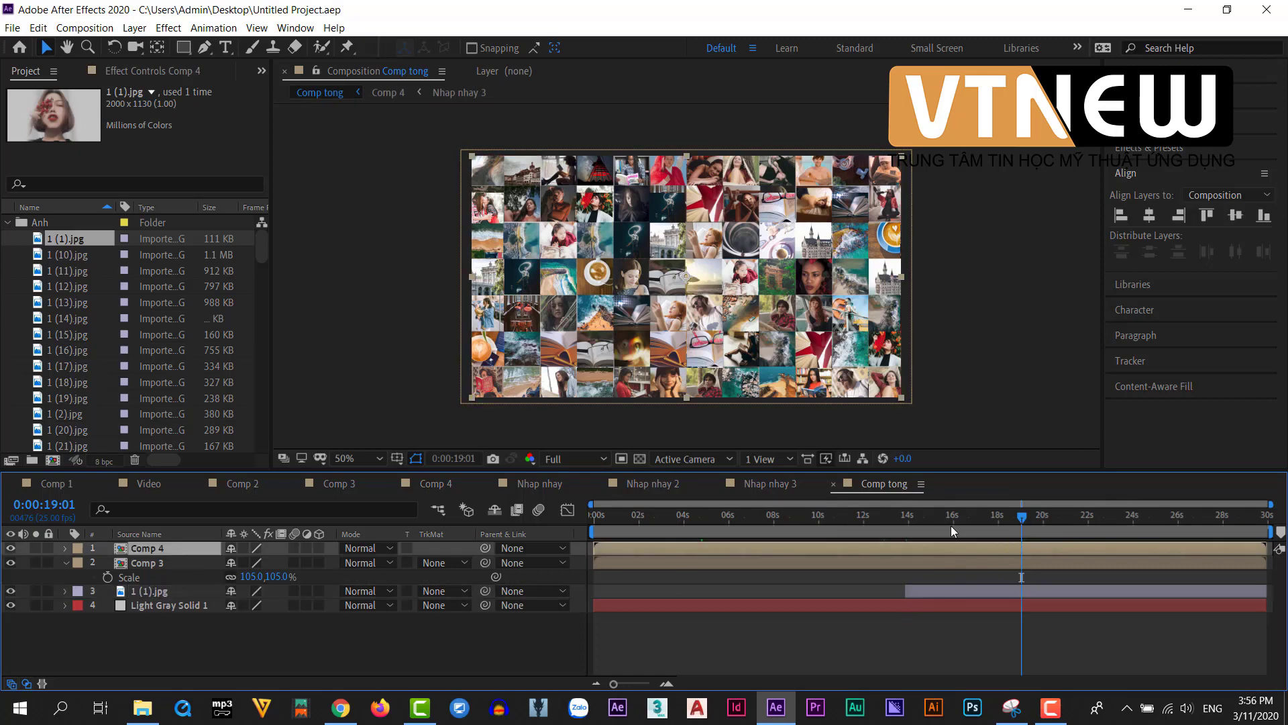
pyautogui.moveTo(951, 526); pyautogui.dragTo(1042, 535)
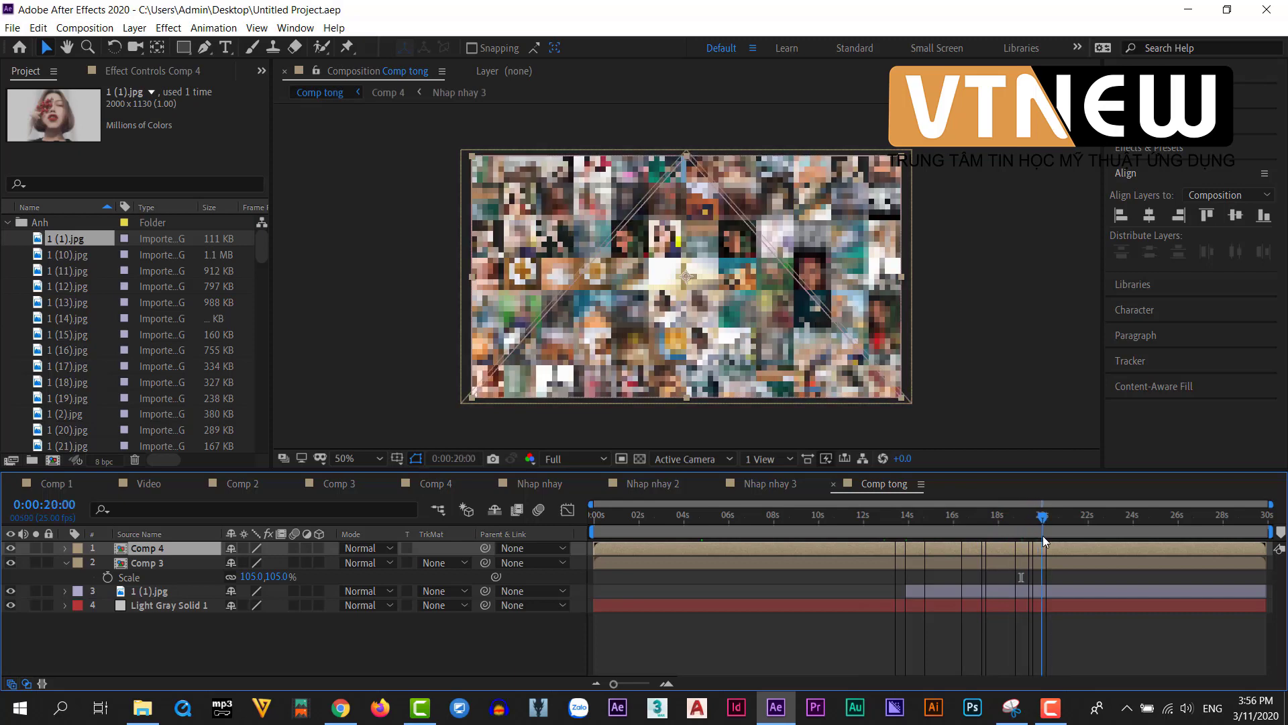
# Fade Comp 4's opacity from 100% at 20 seconds to 0% at 0:00:21:02.
pyautogui.press('t')
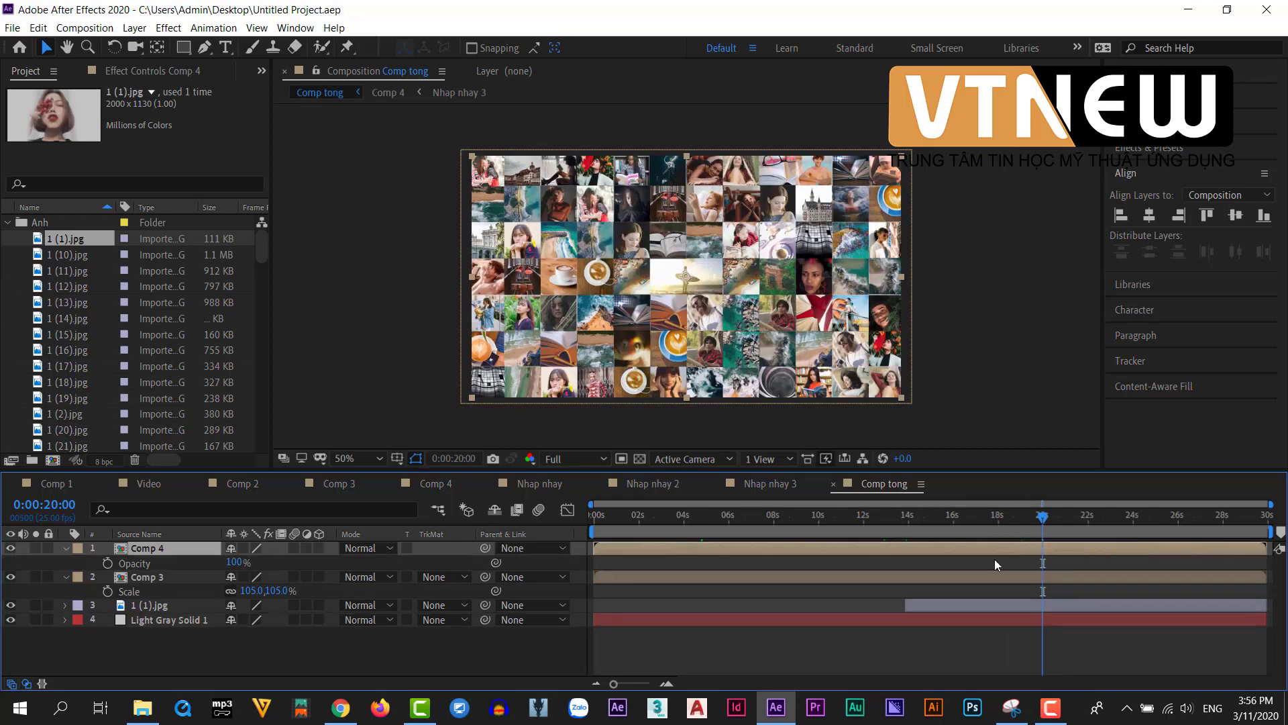
pyautogui.click(107, 563)
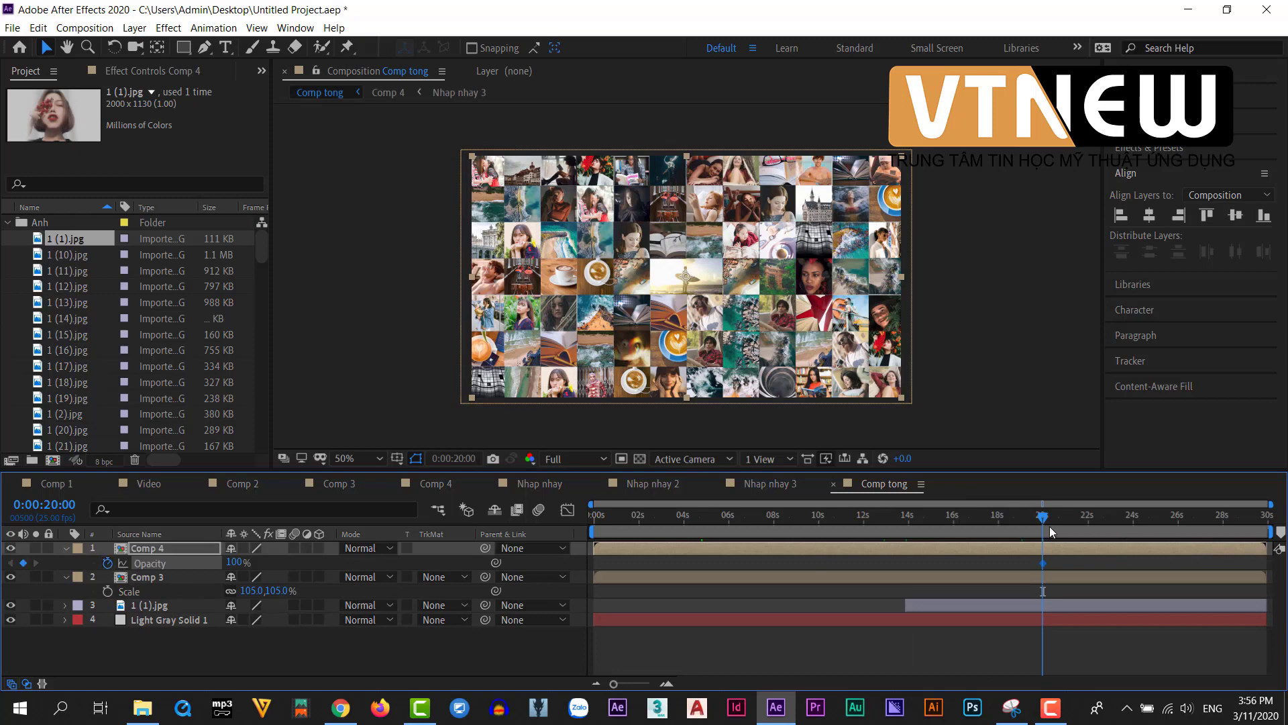
pyautogui.click(1068, 523)
pyautogui.moveTo(235, 562); pyautogui.dragTo(153, 565)
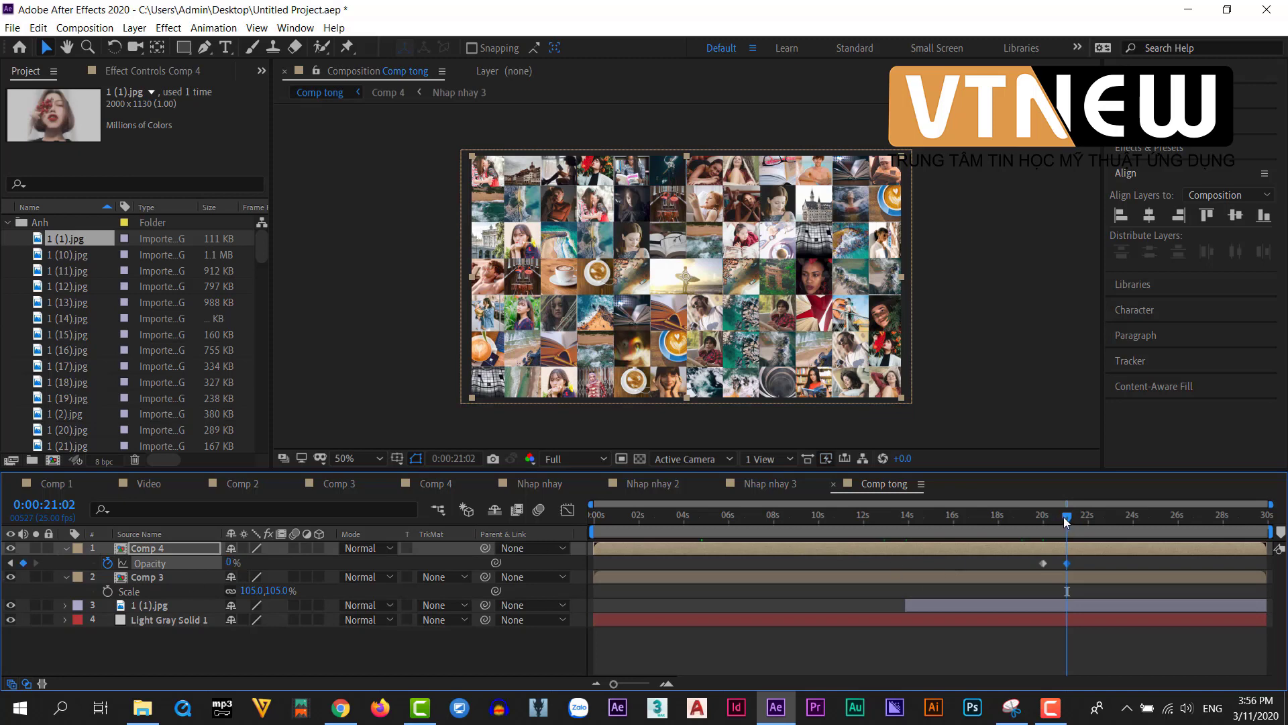
pyautogui.moveTo(1064, 517); pyautogui.dragTo(1030, 524)
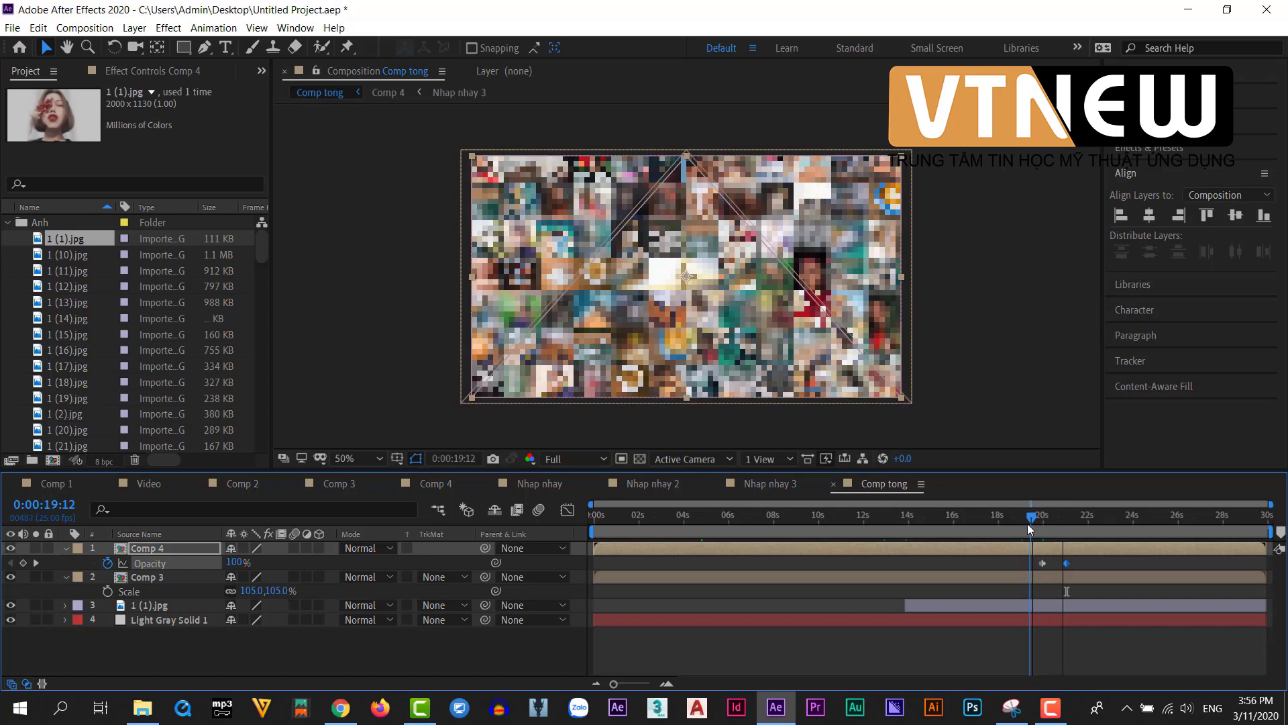
# Fade Comp 3's opacity from 100% at 0:00:19:00 to 0% at 0:00:20:12.
pyautogui.click(154, 578)
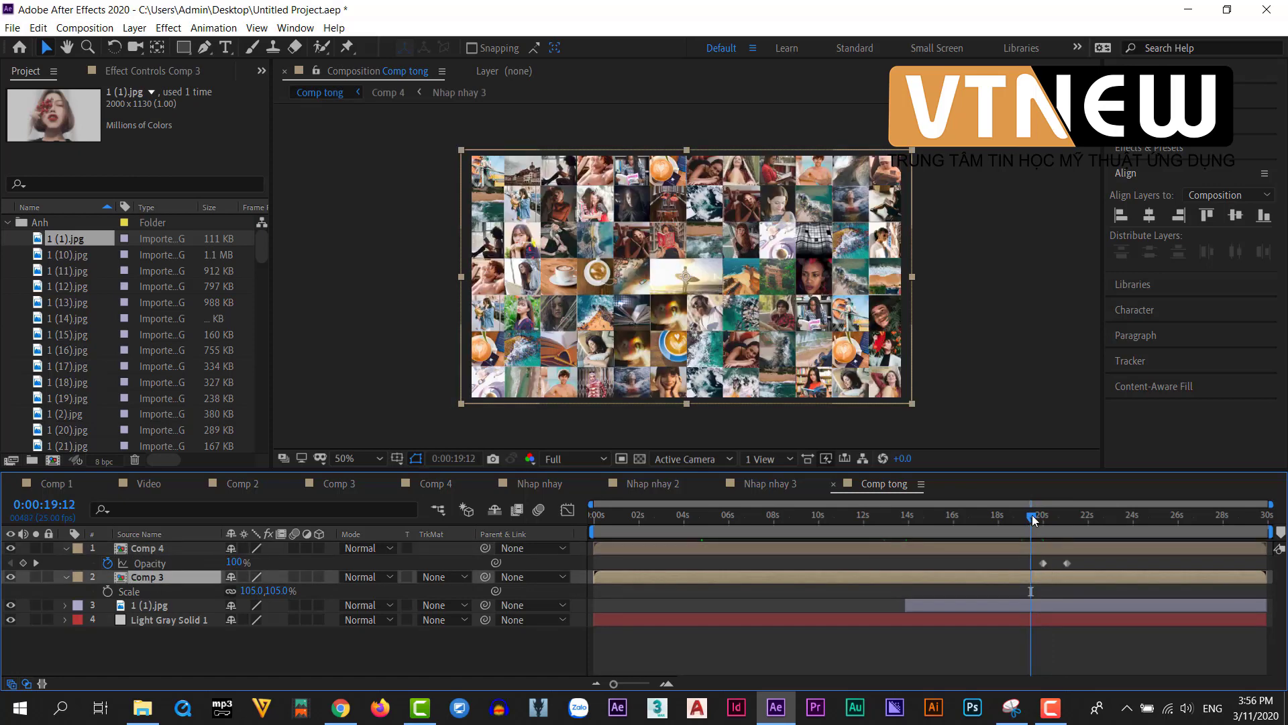
pyautogui.moveTo(1032, 520); pyautogui.dragTo(1021, 521)
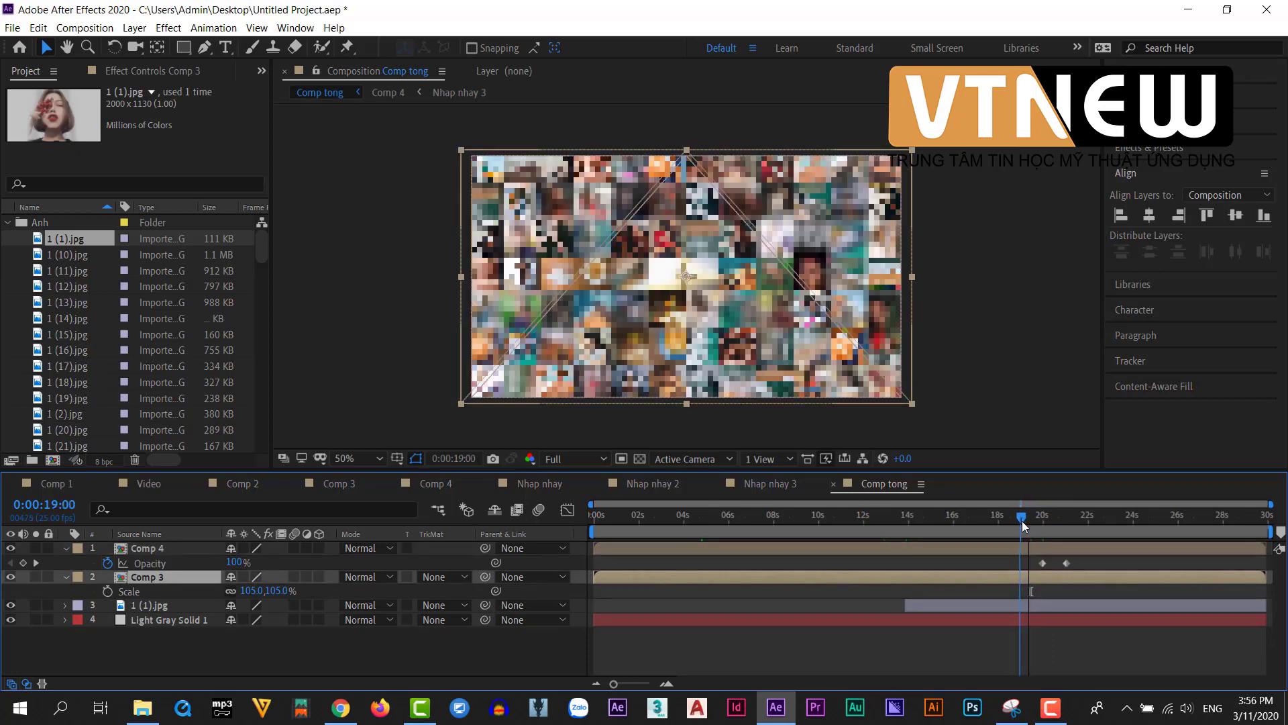
pyautogui.press('t')
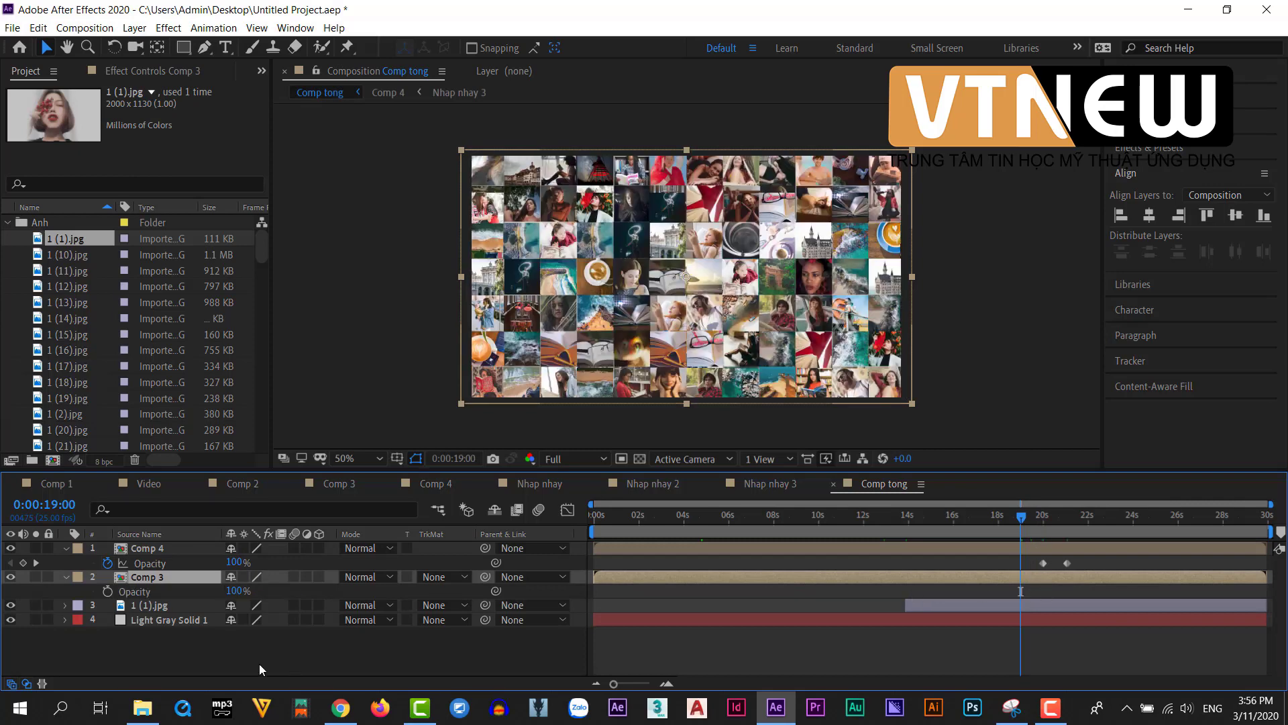
pyautogui.click(107, 591)
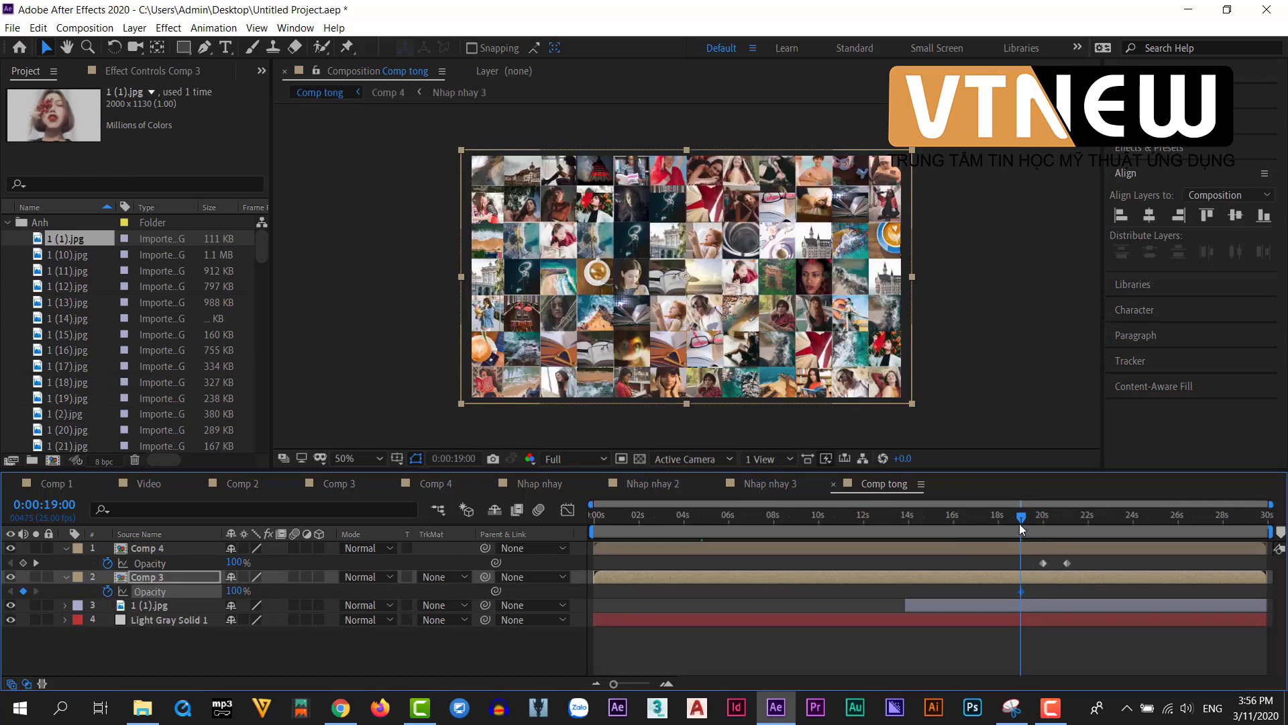
pyautogui.moveTo(1020, 523); pyautogui.dragTo(1052, 526)
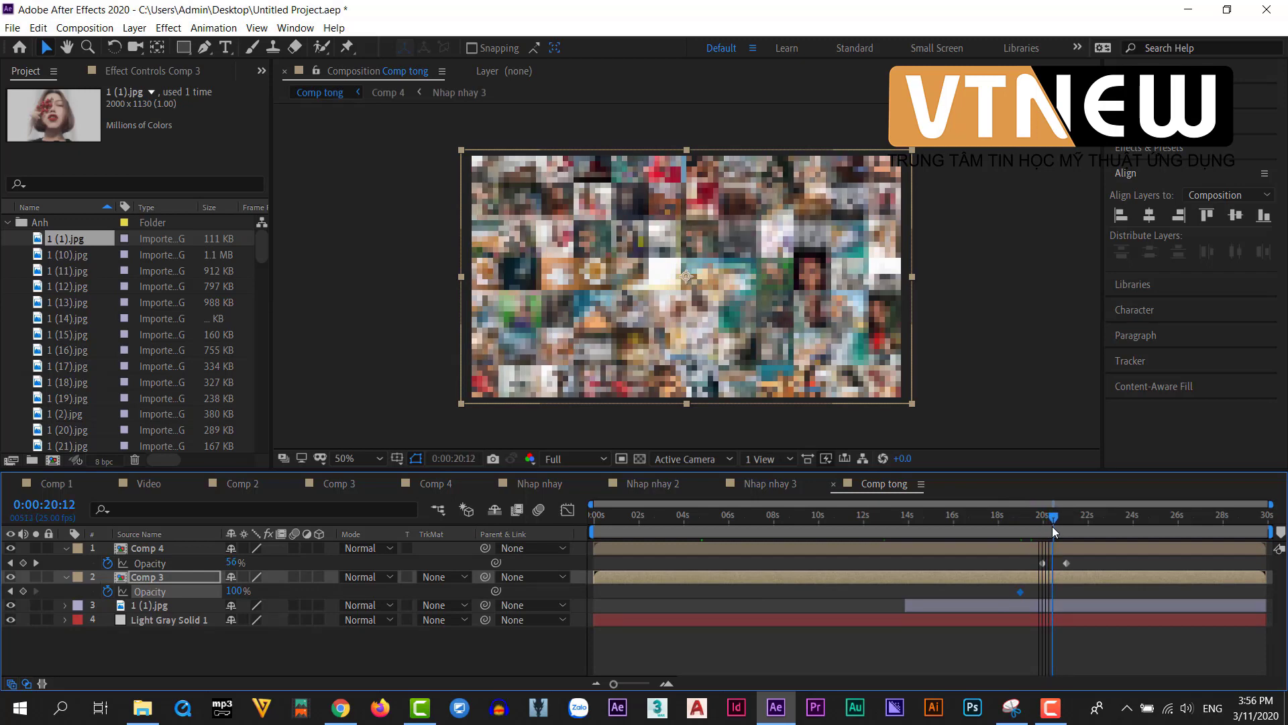
pyautogui.click(1044, 562)
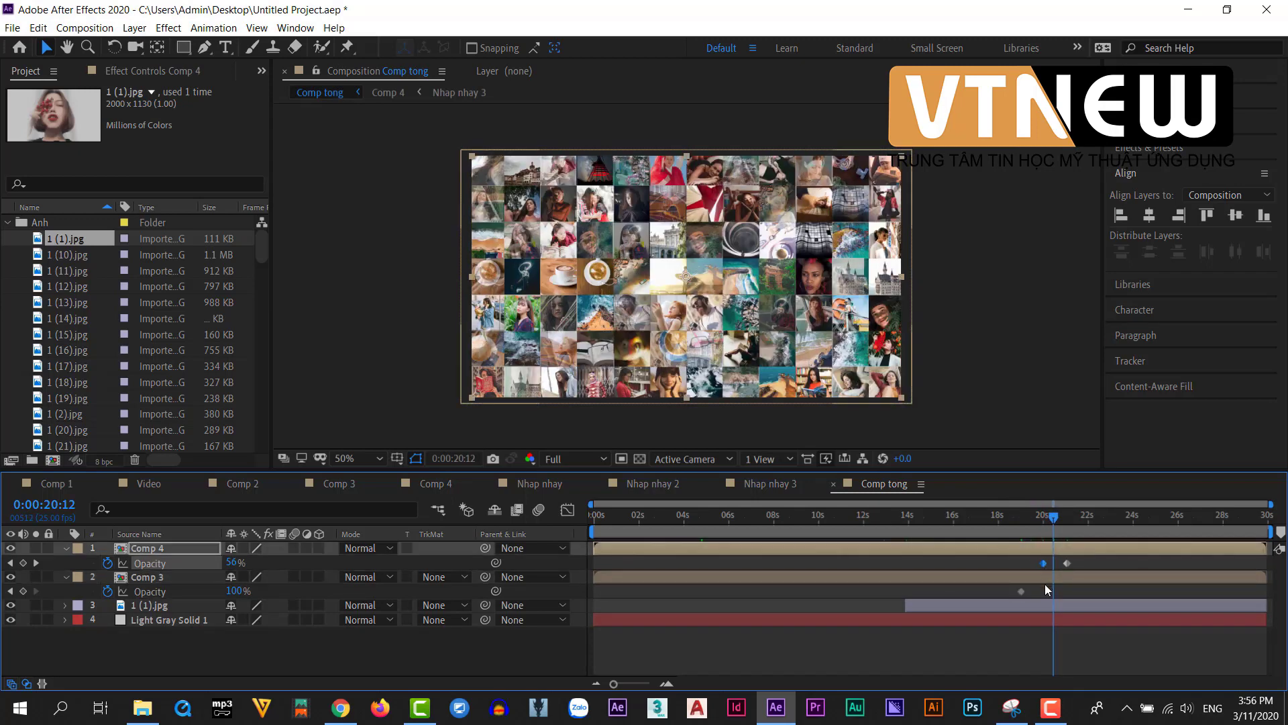
pyautogui.click(237, 591)
pyautogui.write('0')
pyautogui.press('Return')
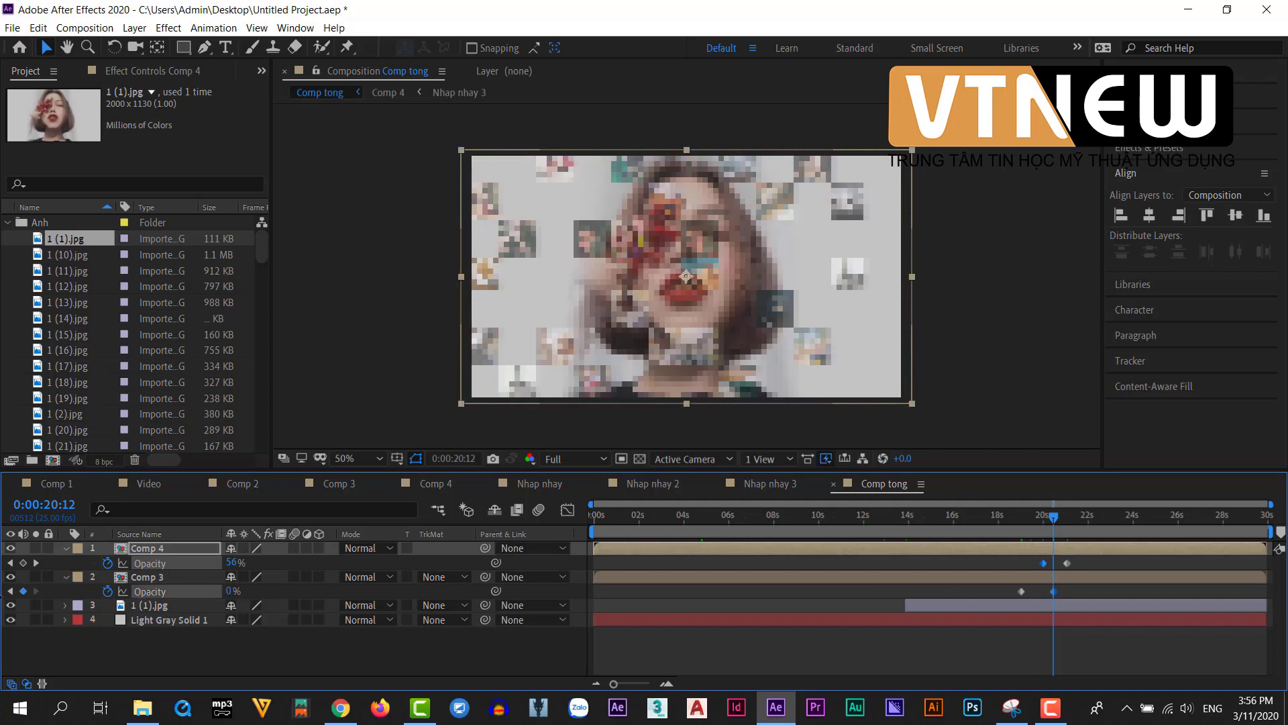
pyautogui.moveTo(1, 595); pyautogui.dragTo(1, 596)
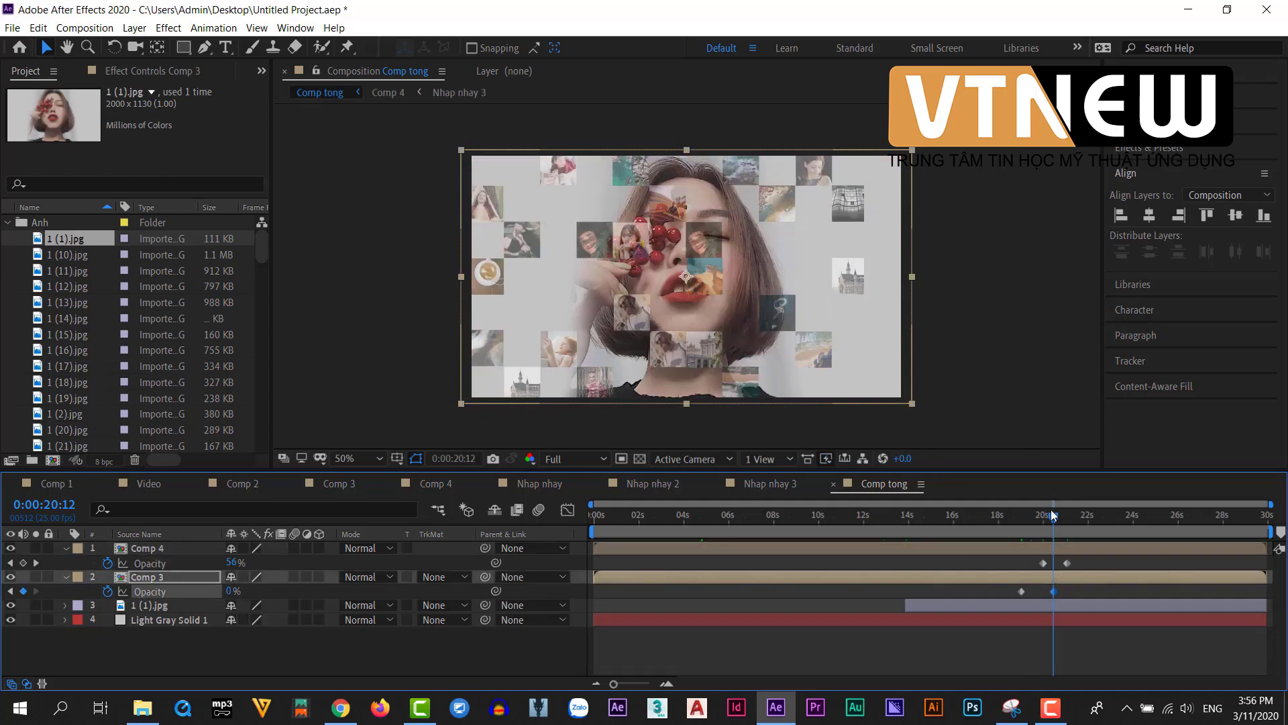
# Scrub between 19 and 21 seconds to preview the crossfade into the portrait.
pyautogui.moveTo(1053, 518)
pyautogui.mouseDown()
pyautogui.moveTo(926, 546)
pyautogui.moveTo(935, 518)
pyautogui.moveTo(1034, 523)
pyautogui.mouseUp()
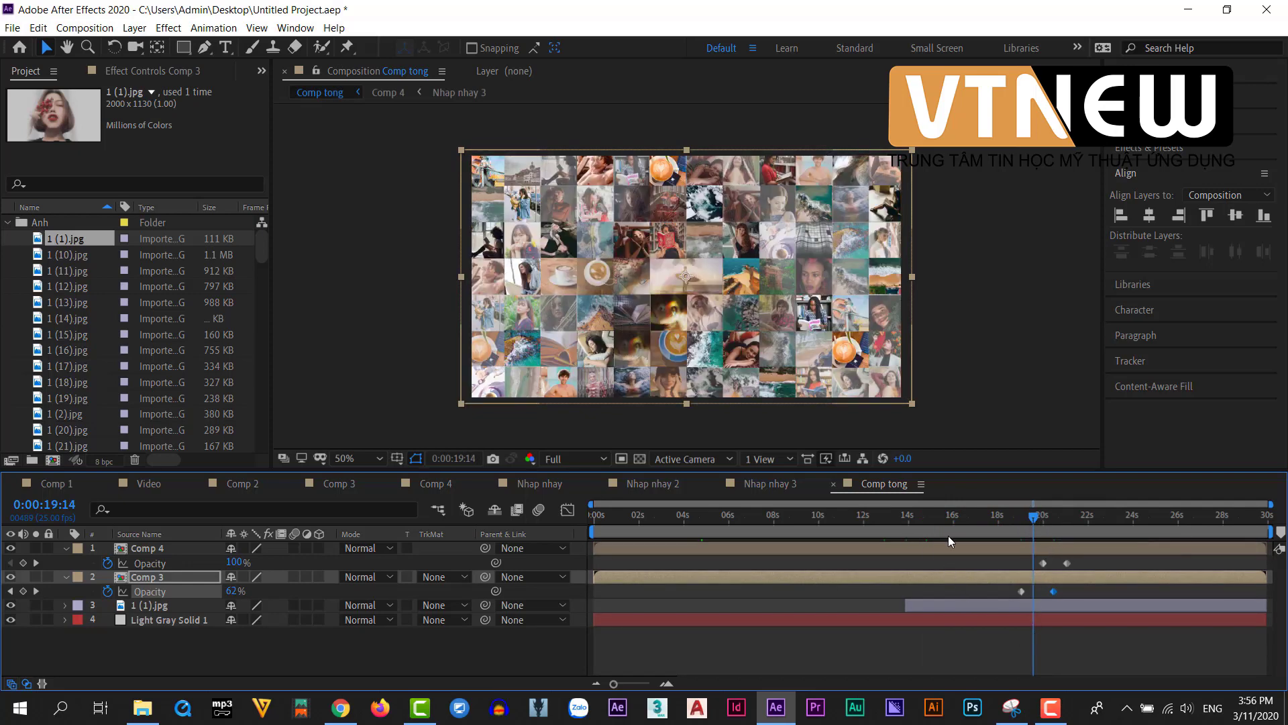
pyautogui.moveTo(1033, 520); pyautogui.dragTo(1045, 520)
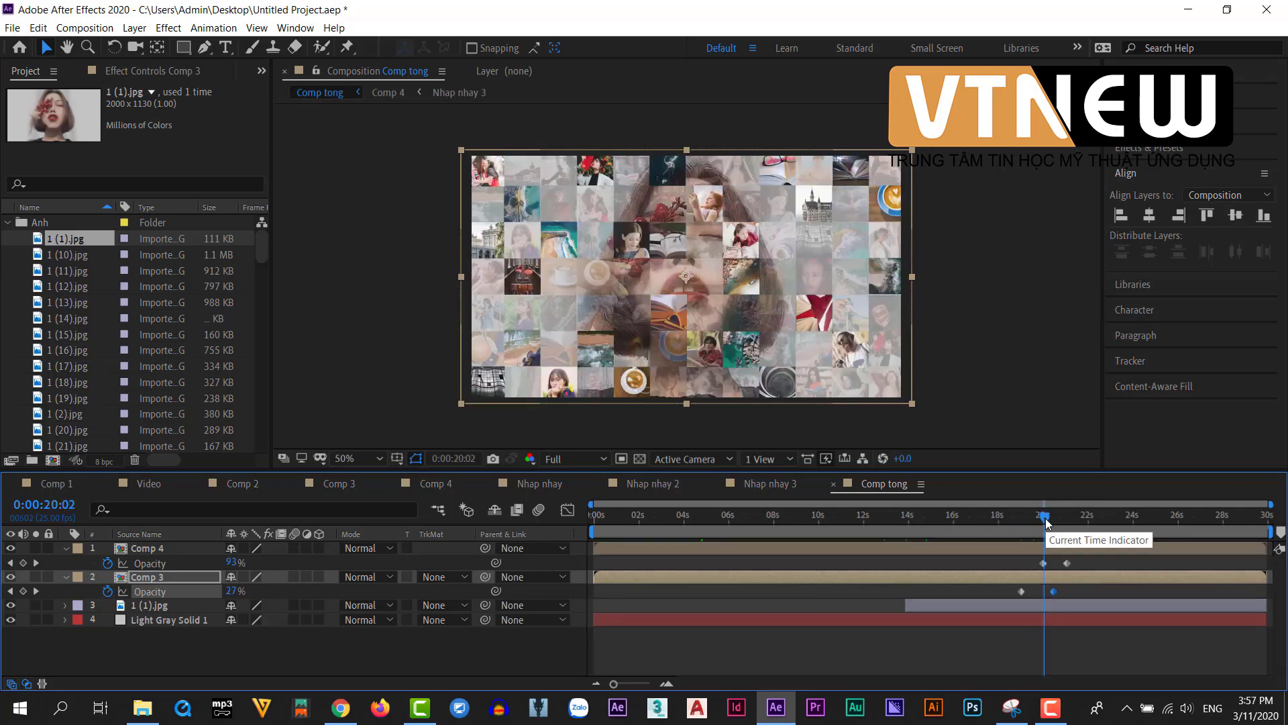
pyautogui.moveTo(1045, 522); pyautogui.dragTo(1065, 518)
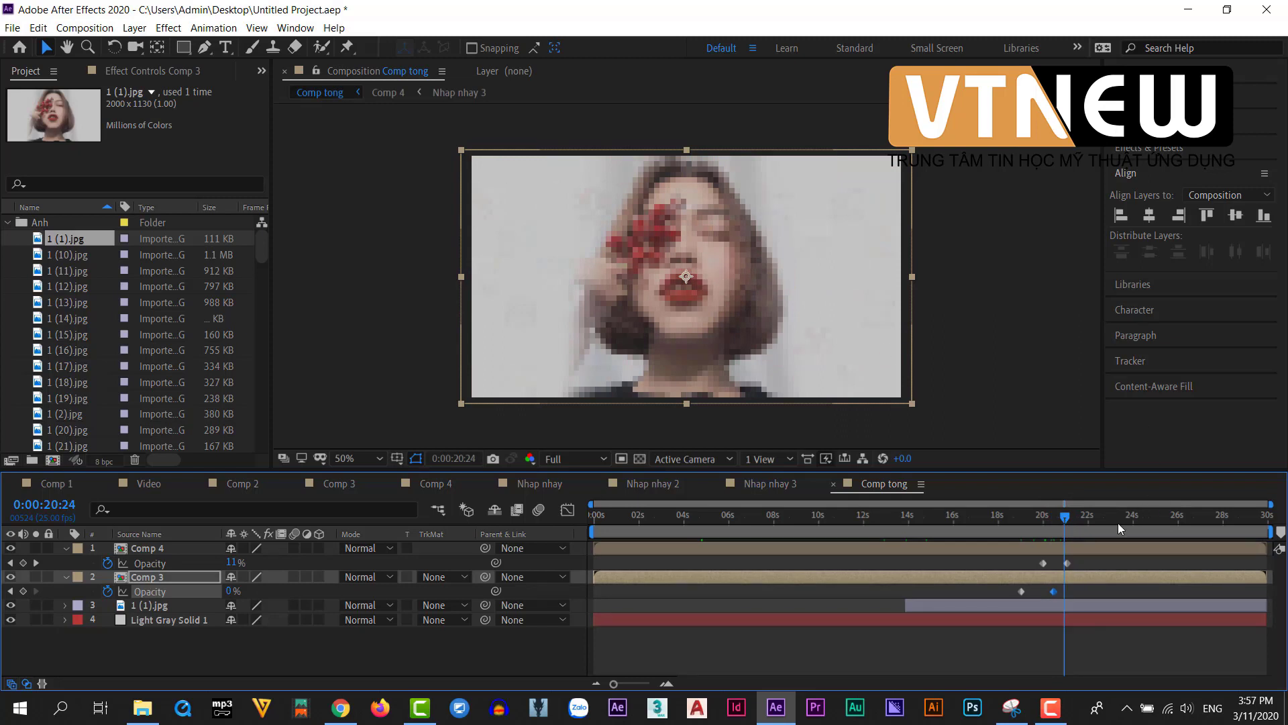
pyautogui.moveTo(1066, 519); pyautogui.dragTo(1077, 517)
pyautogui.click(1077, 517)
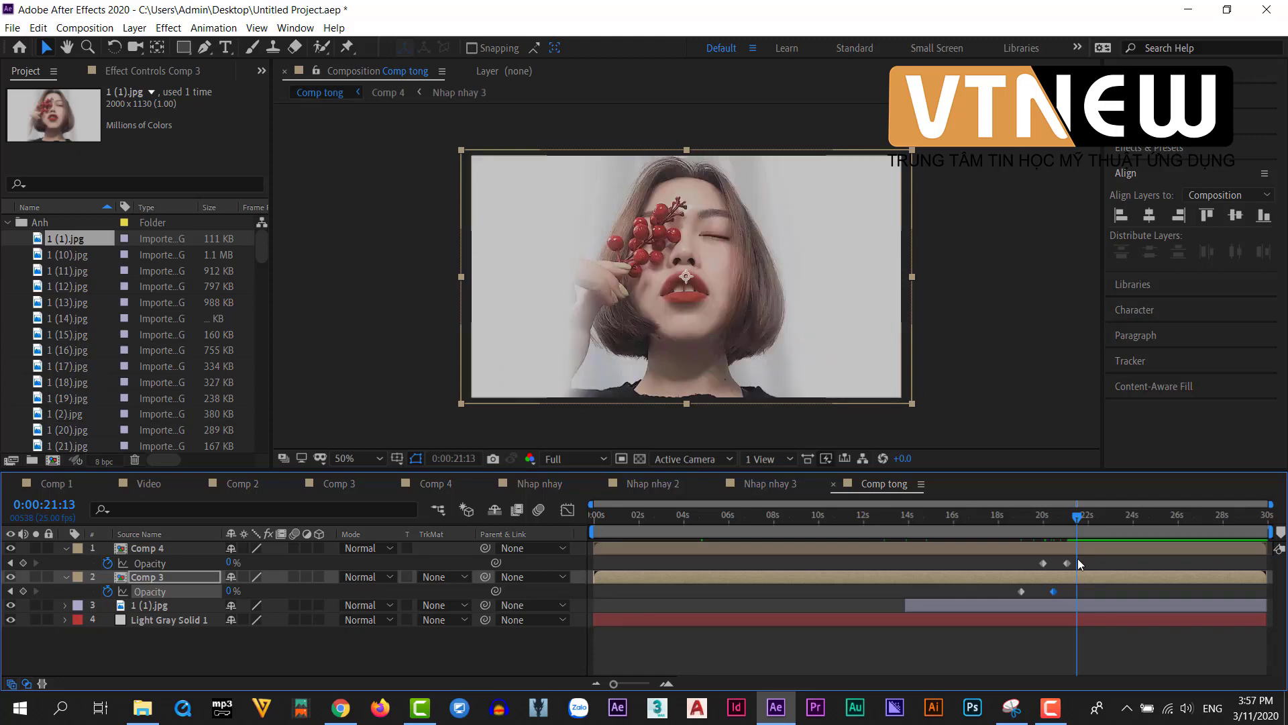
pyautogui.moveTo(1078, 518); pyautogui.dragTo(1056, 525)
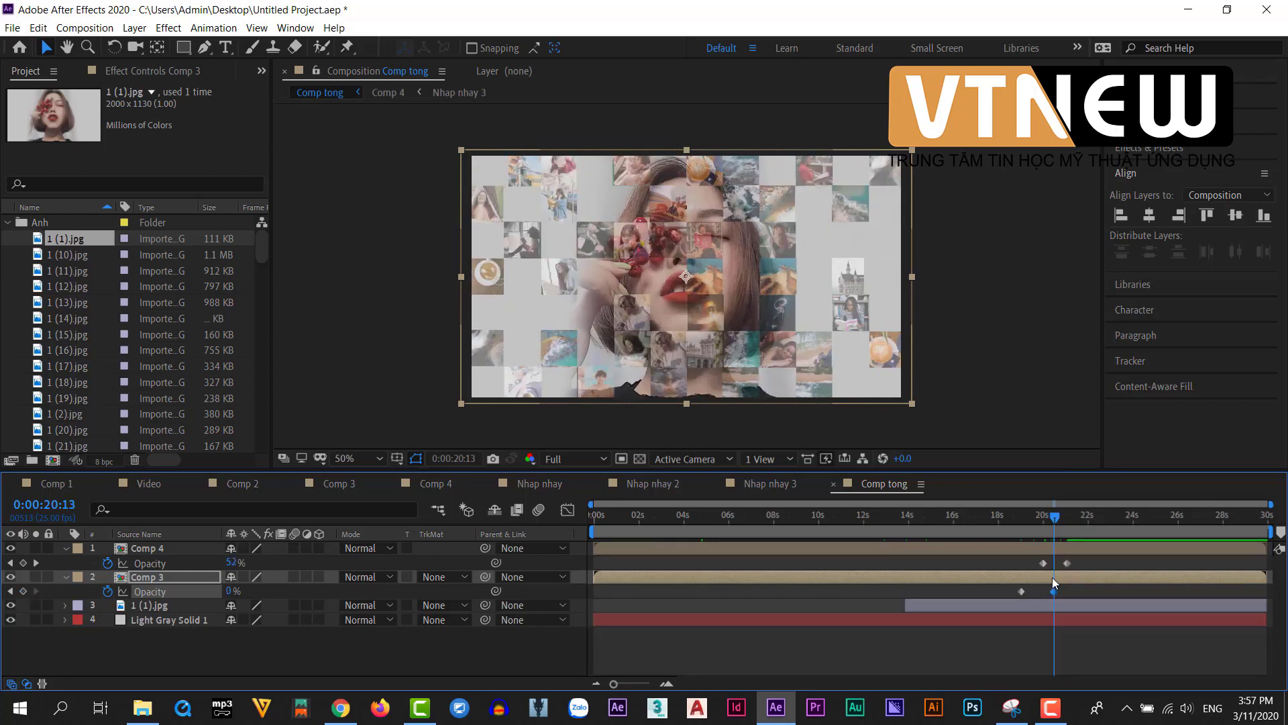
pyautogui.click(982, 545)
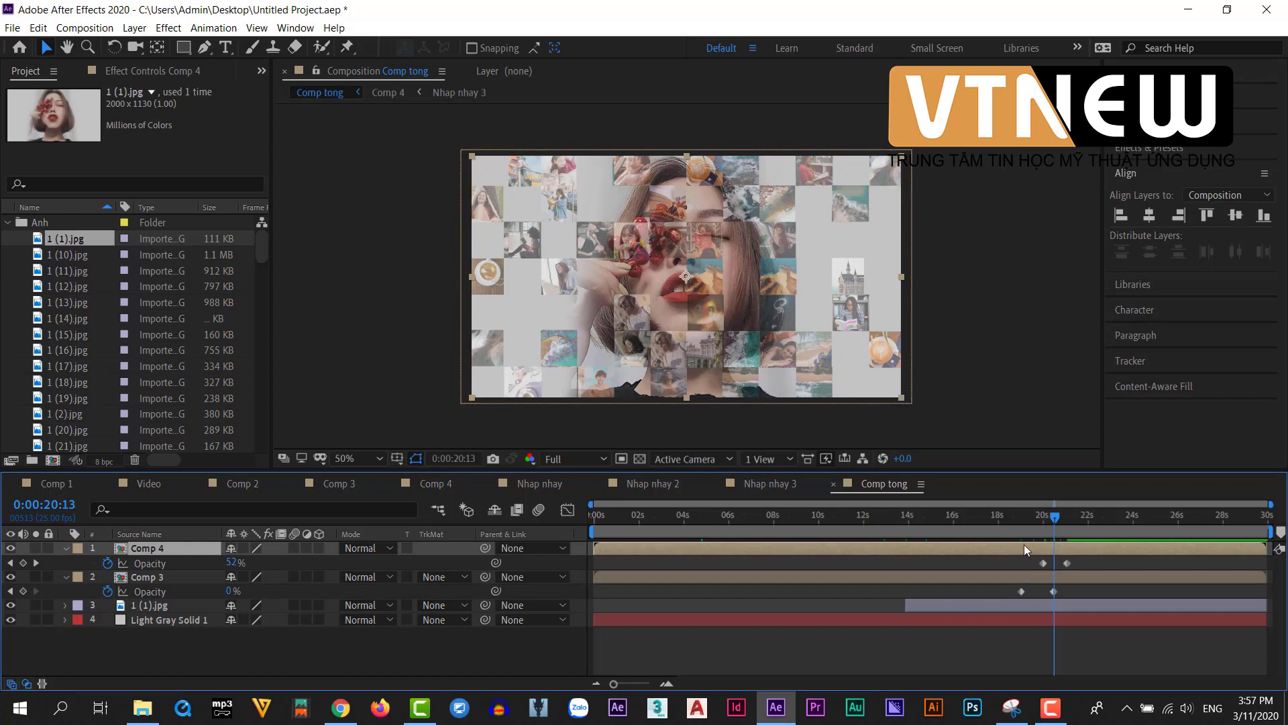
# Duplicate Comp 4 and tint the copy with Hue/Saturation, Colorize on at saturation 25.
pyautogui.hotkey('ctrl', 'd')
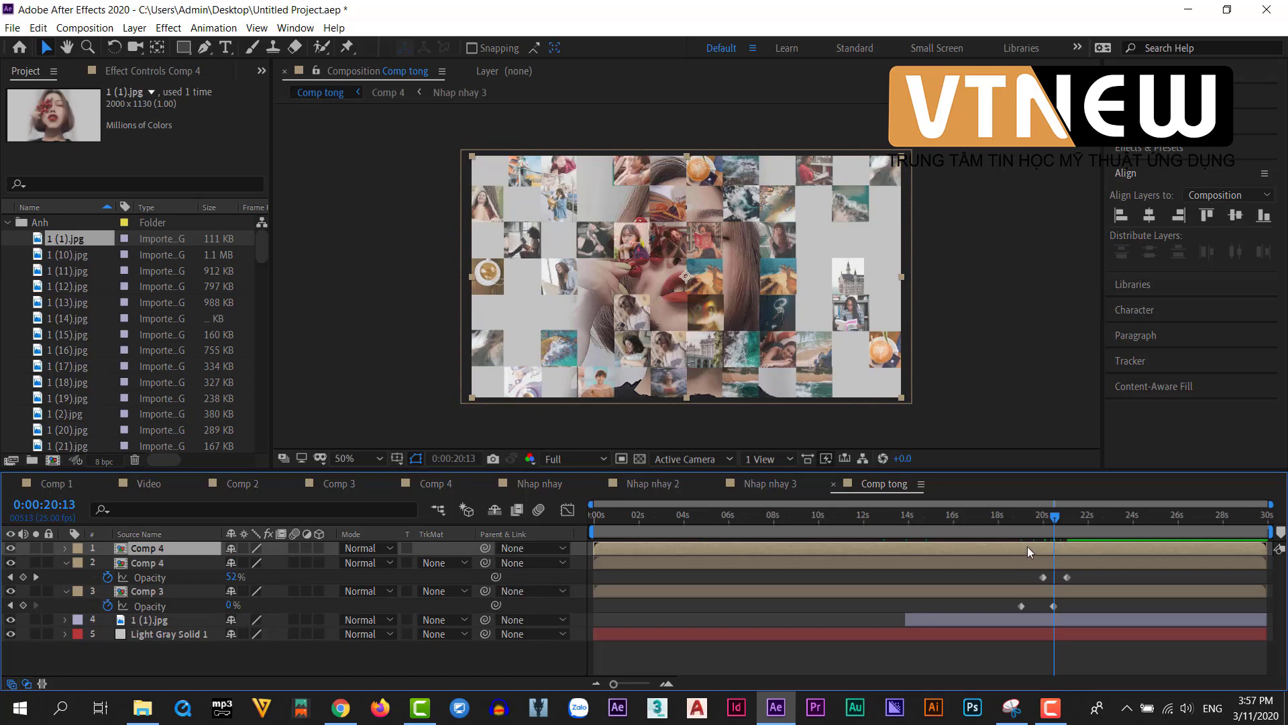
pyautogui.click(169, 27)
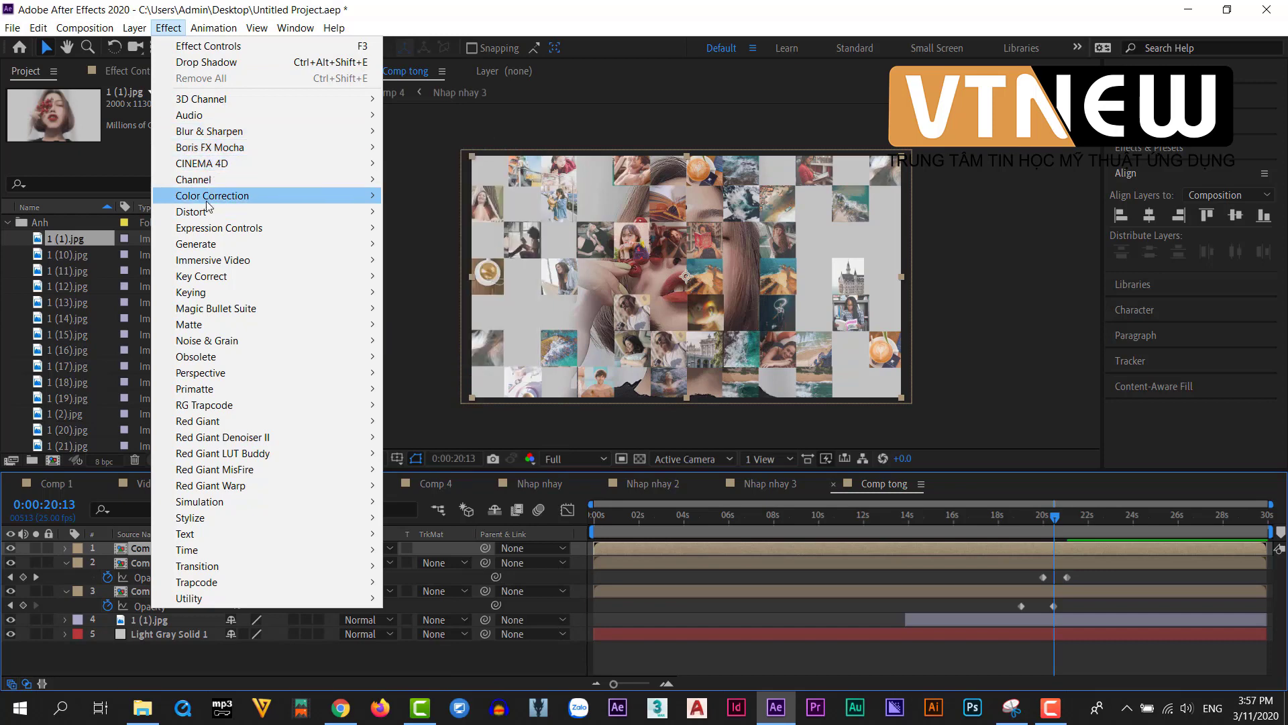
pyautogui.moveTo(208, 198)
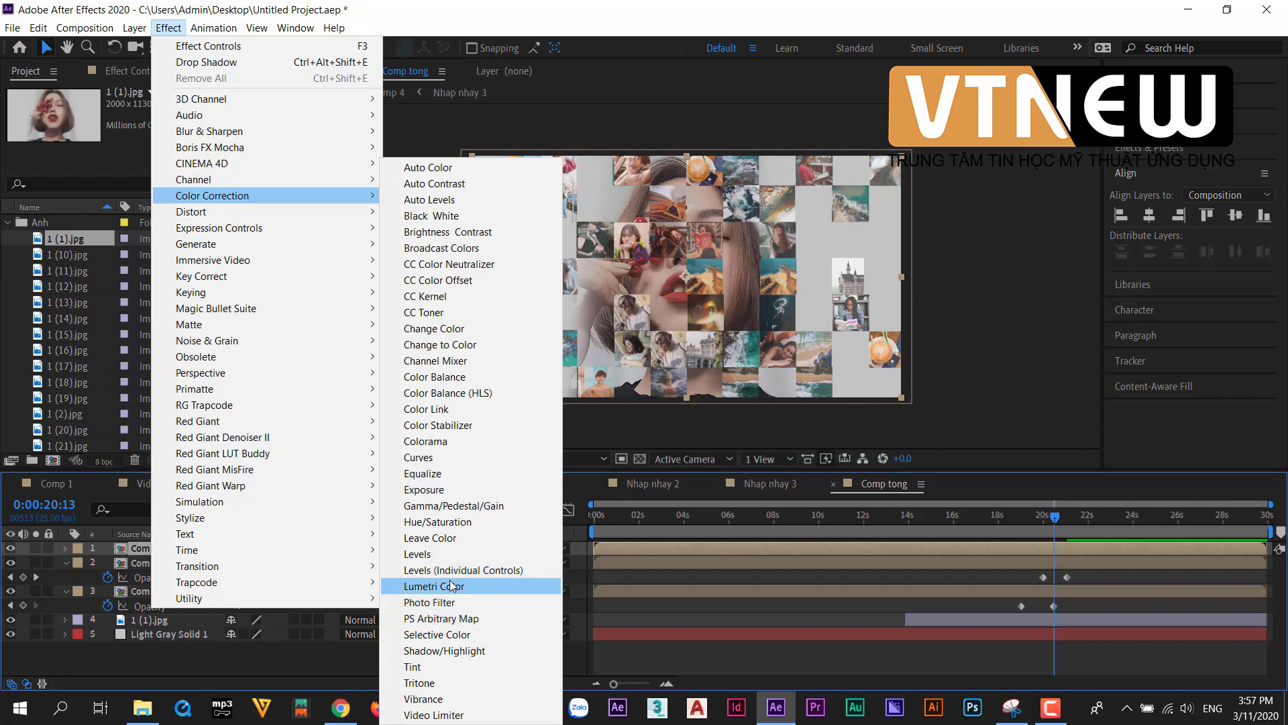
pyautogui.click(442, 522)
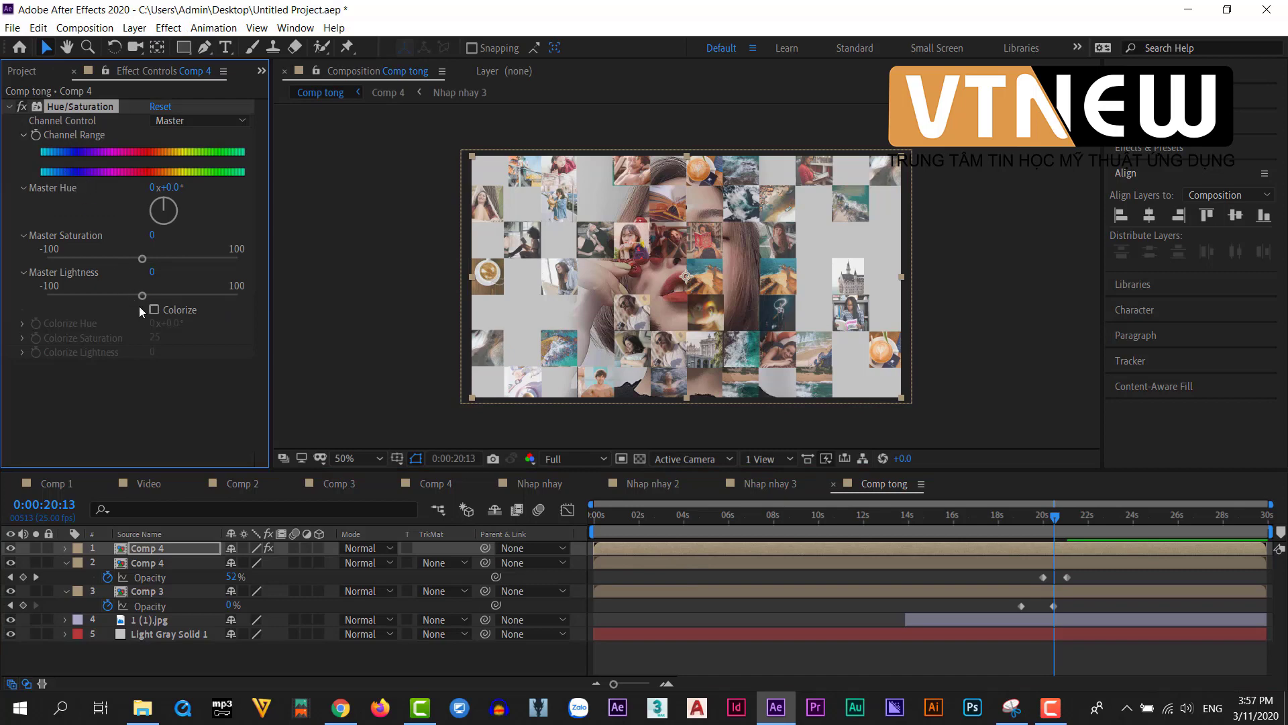
pyautogui.click(159, 307)
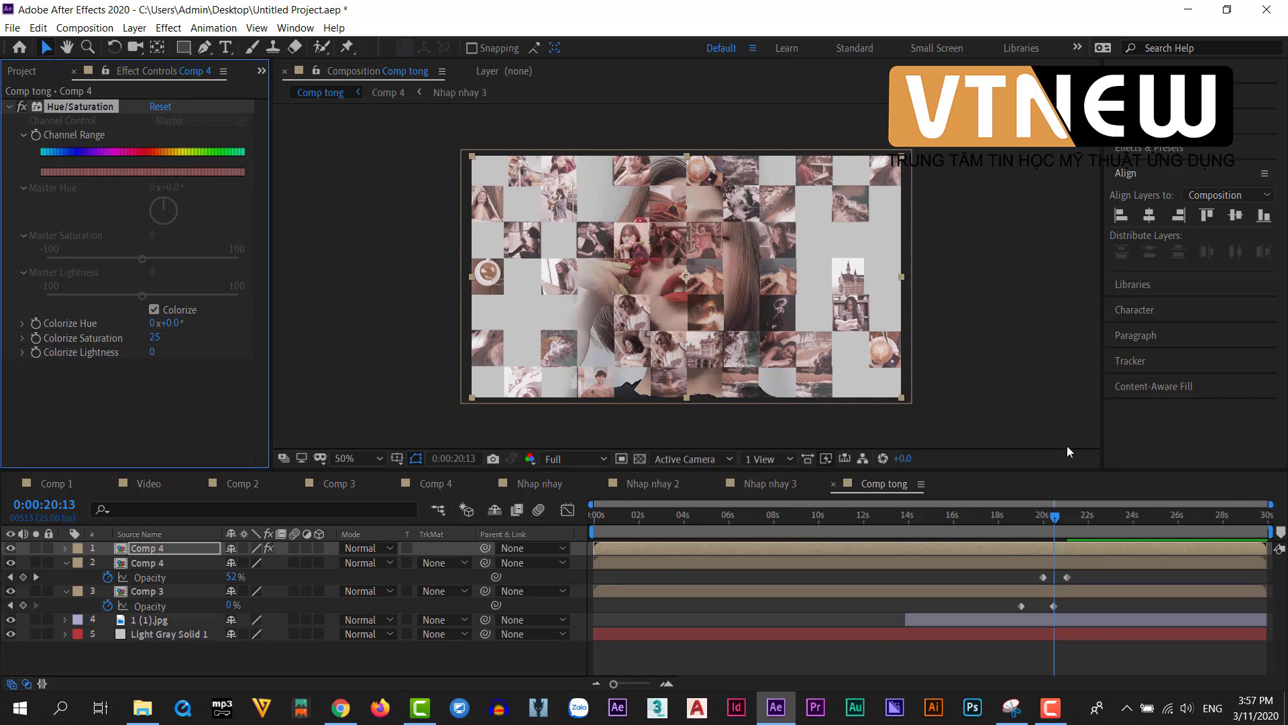
pyautogui.moveTo(1058, 517); pyautogui.dragTo(1045, 518)
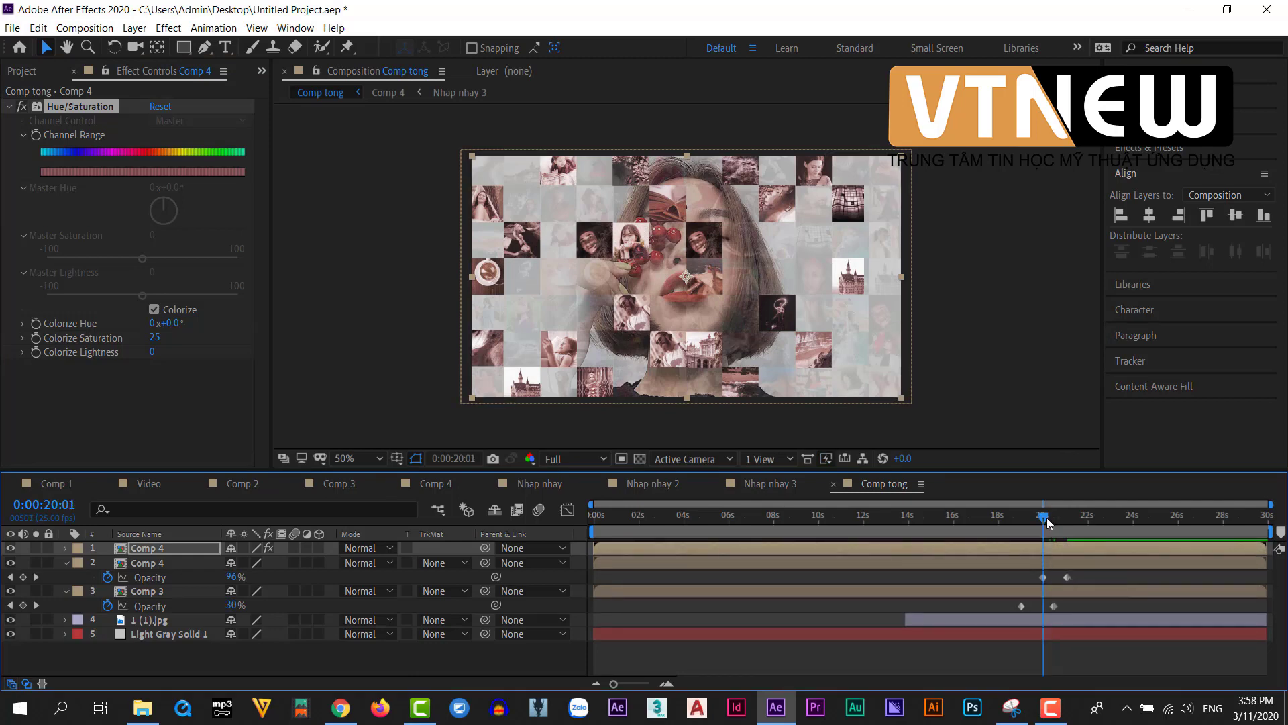
pyautogui.moveTo(1049, 522); pyautogui.dragTo(1045, 521)
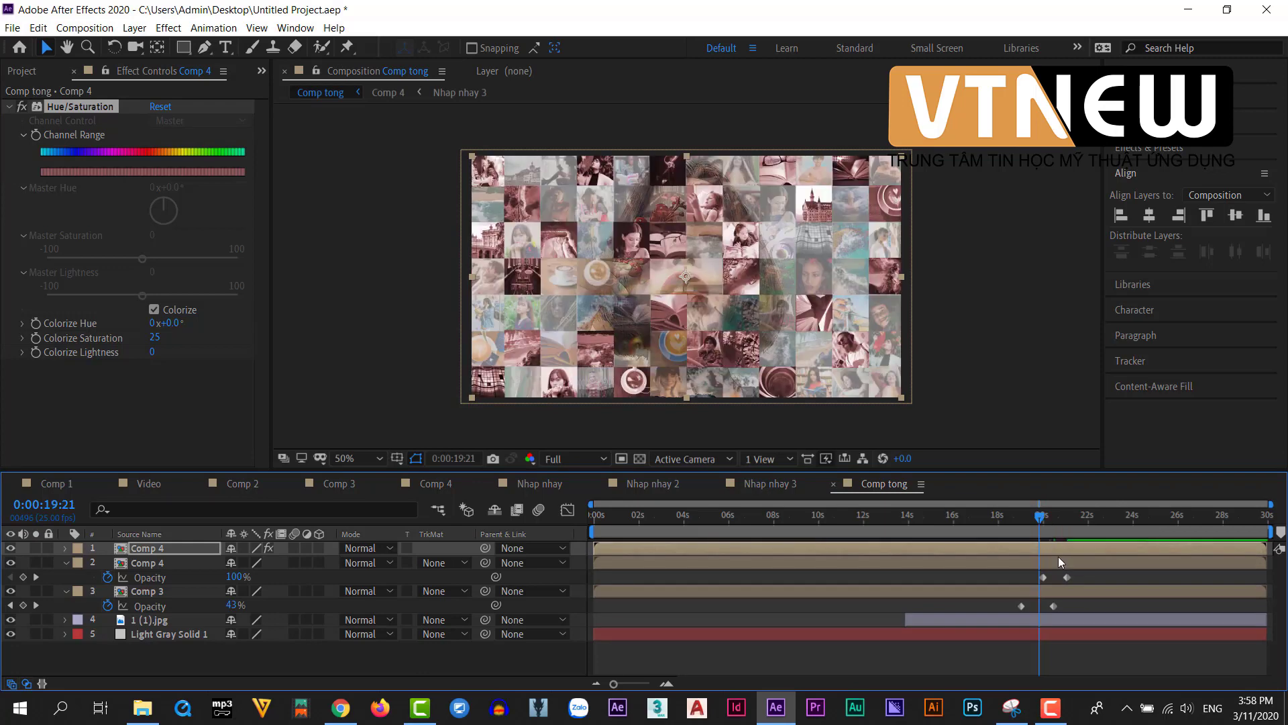
# Delete the opacity keyframes copied onto the duplicate Comp 4 layer.
pyautogui.hotkey('ctrl', 'v')
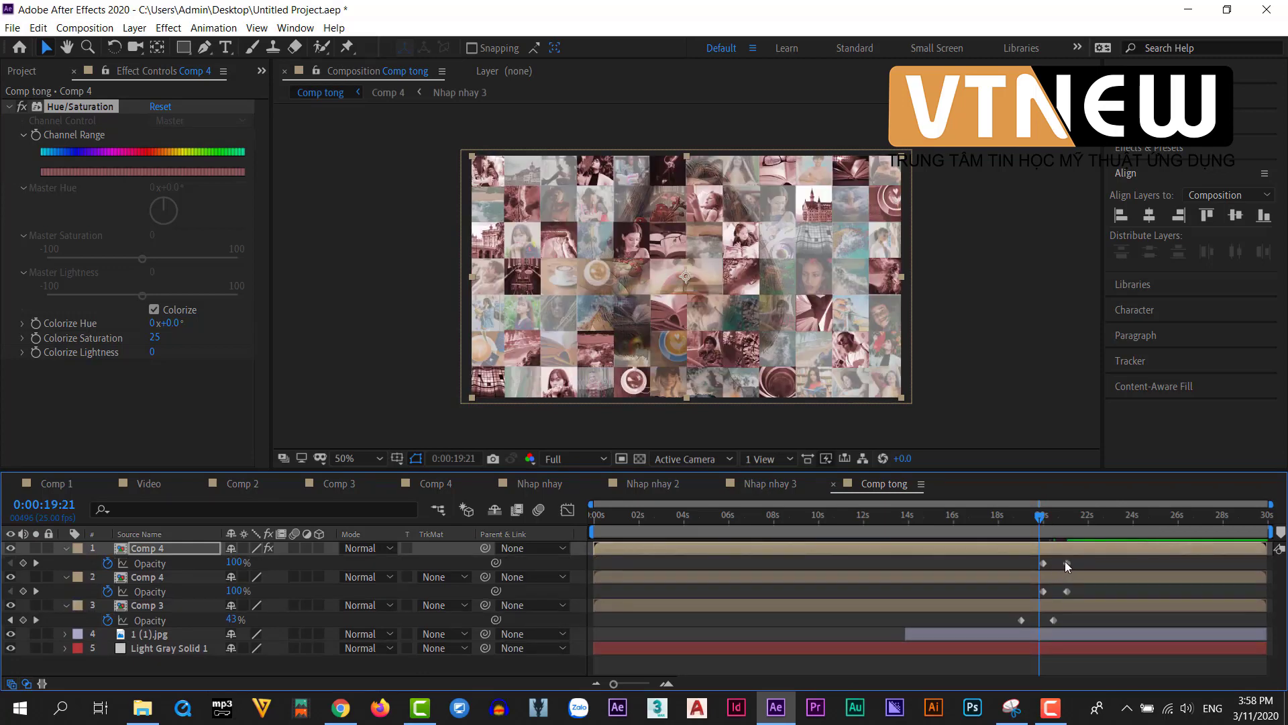
pyautogui.moveTo(1065, 561); pyautogui.dragTo(1031, 570)
pyautogui.press('Delete')
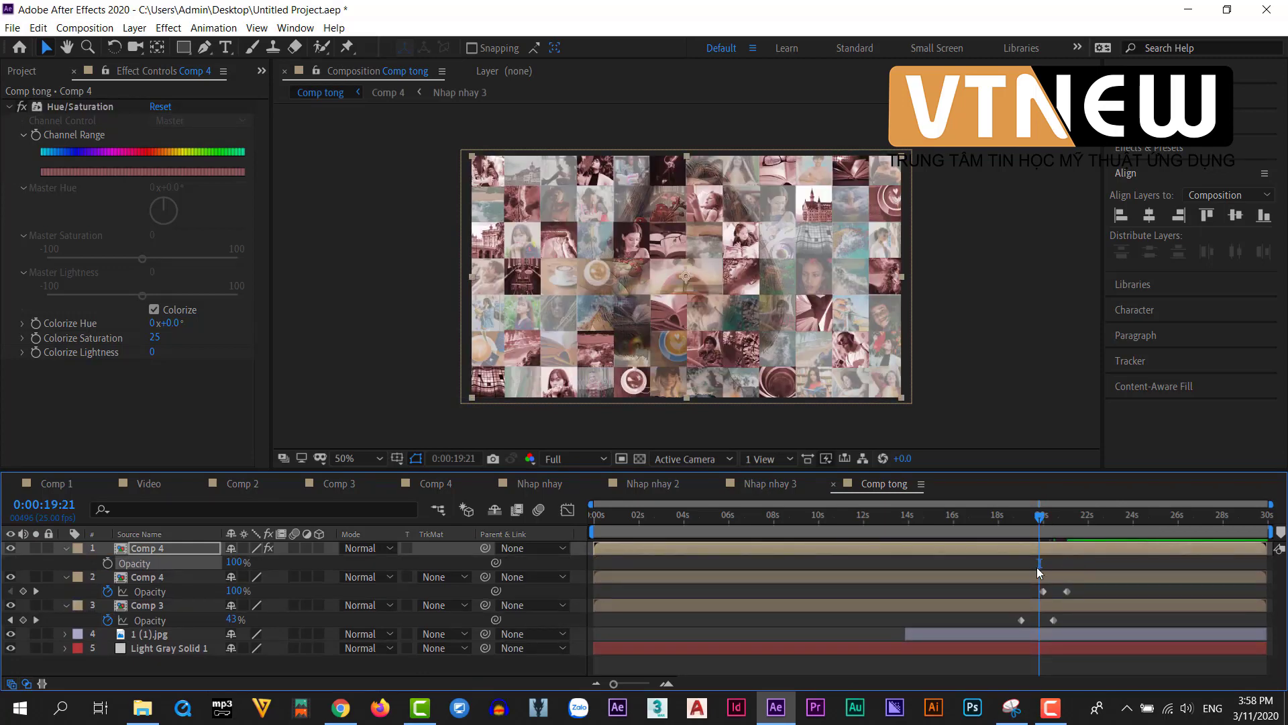
pyautogui.moveTo(1042, 521); pyautogui.dragTo(1048, 521)
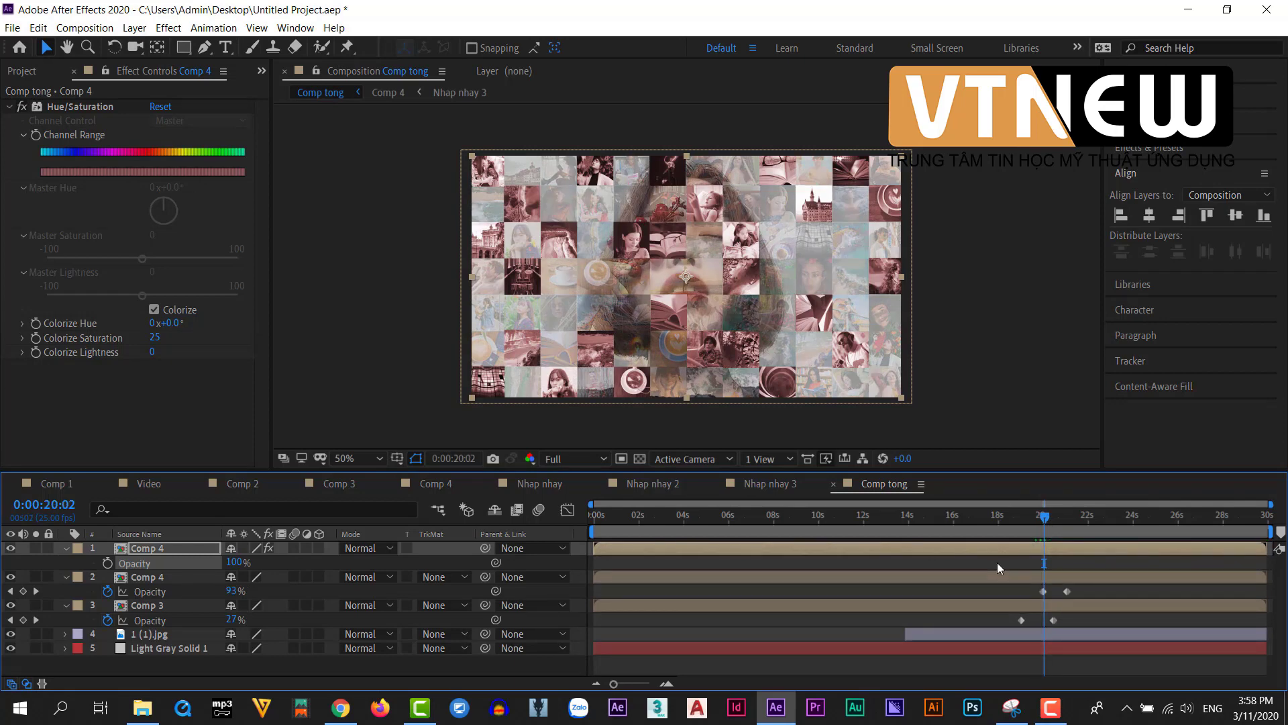
# Keyframe the tinted copy's opacity: 0% at 19:15, up near 19:20, 0% by 21:01.
pyautogui.click(108, 563)
pyautogui.moveTo(1044, 516); pyautogui.dragTo(1034, 519)
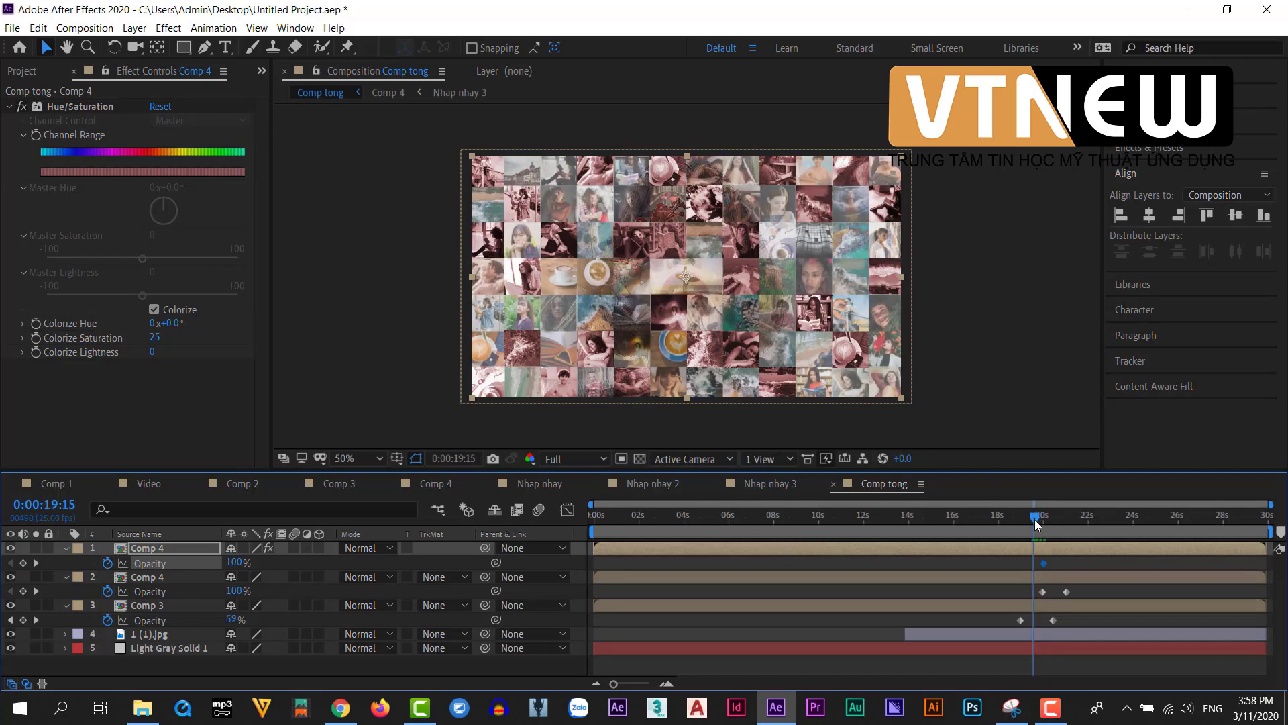
pyautogui.moveTo(235, 562); pyautogui.dragTo(49, 576)
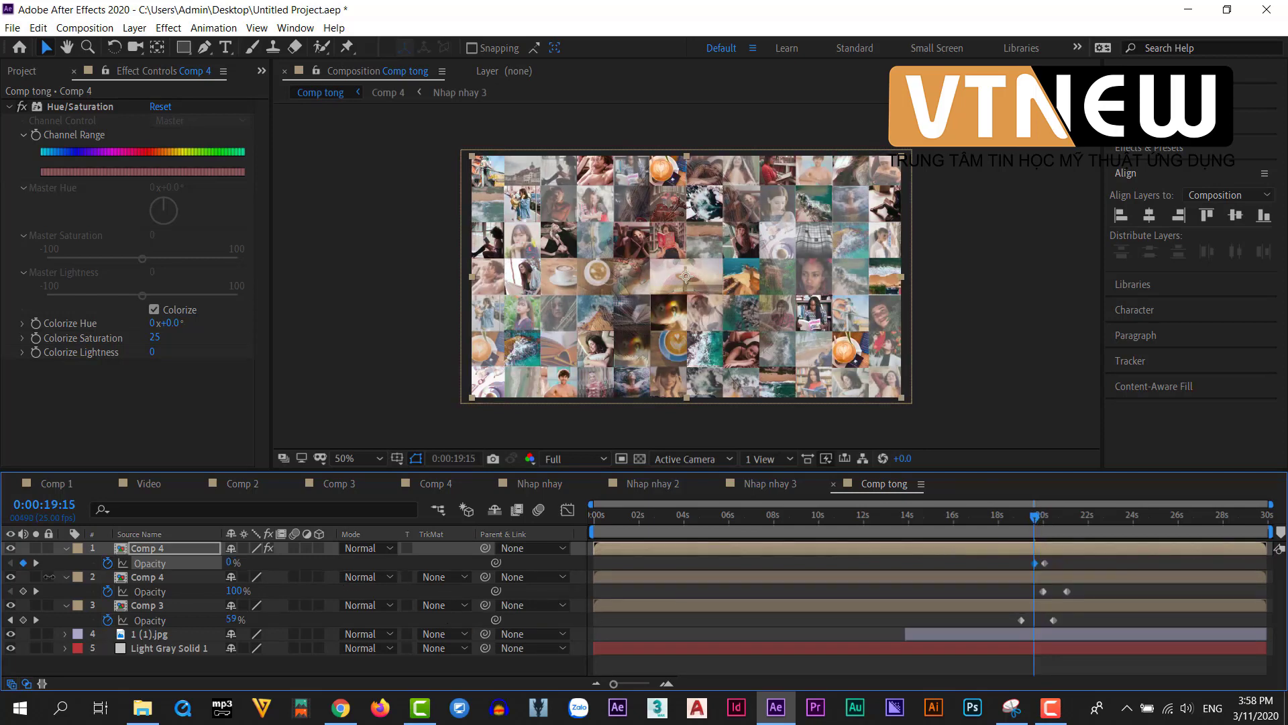
pyautogui.moveTo(1044, 522); pyautogui.dragTo(1068, 520)
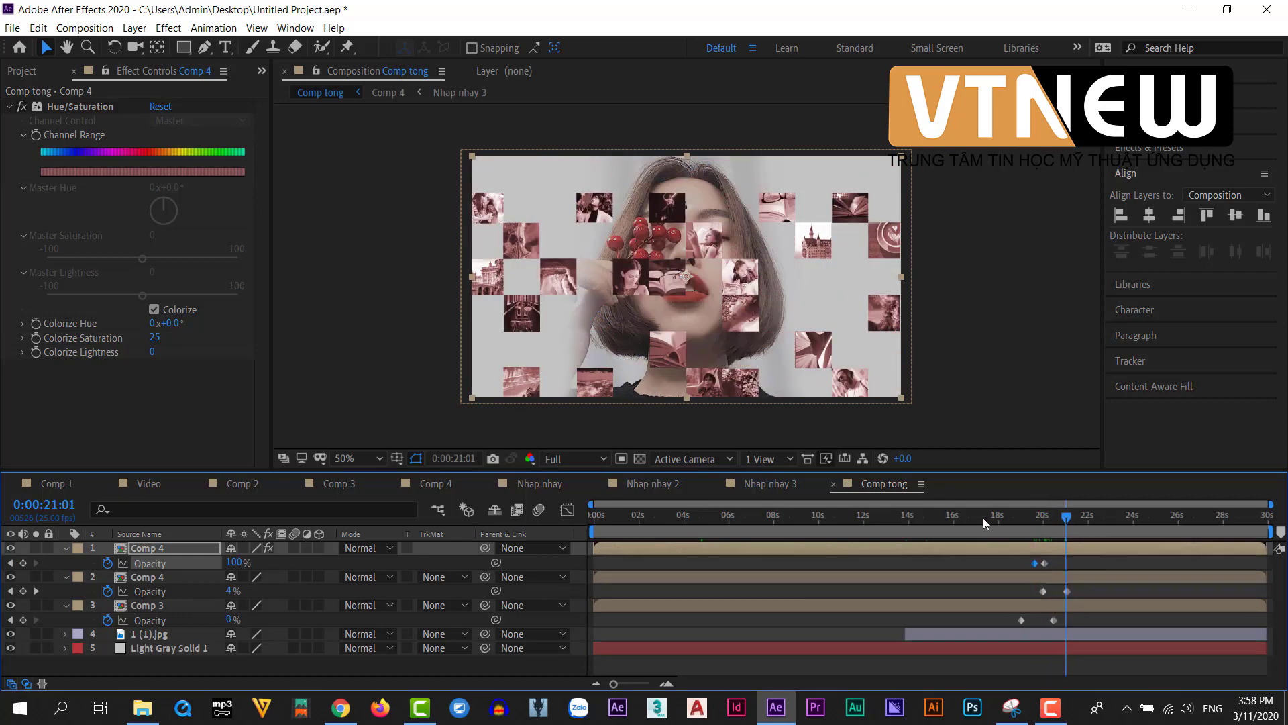
pyautogui.moveTo(244, 565); pyautogui.dragTo(38, 564)
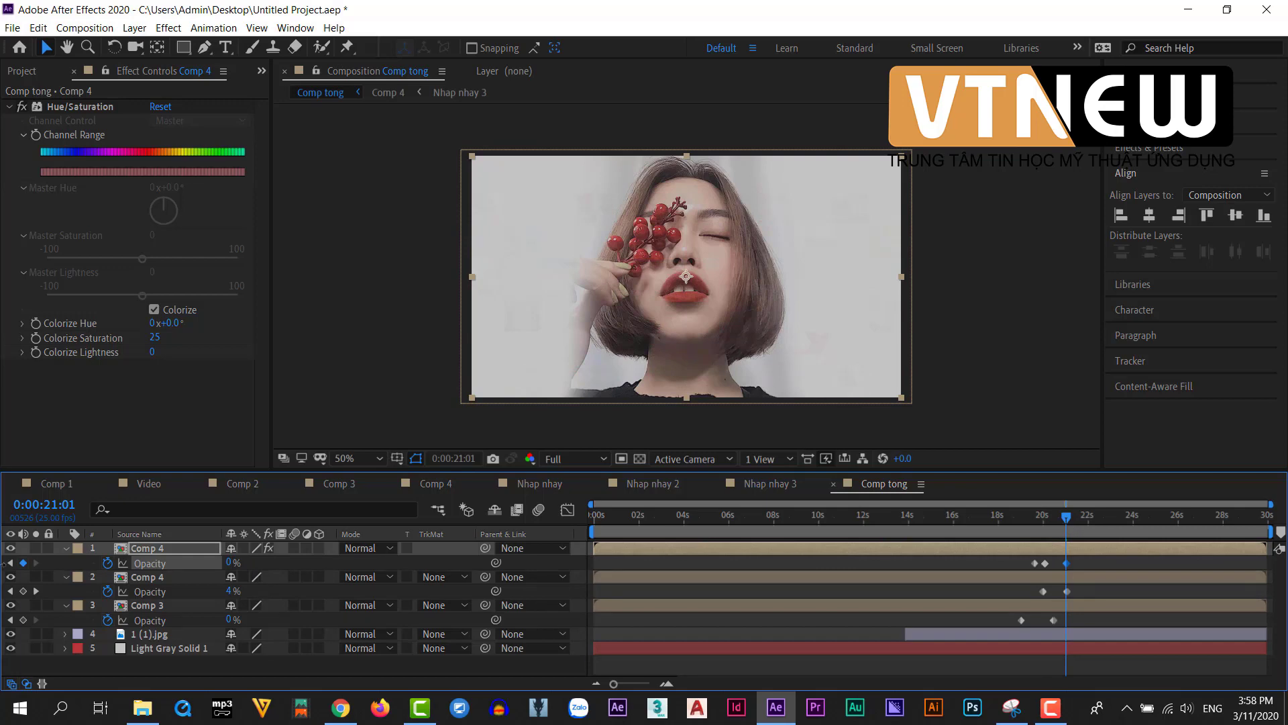
pyautogui.moveTo(1067, 516); pyautogui.dragTo(1008, 518)
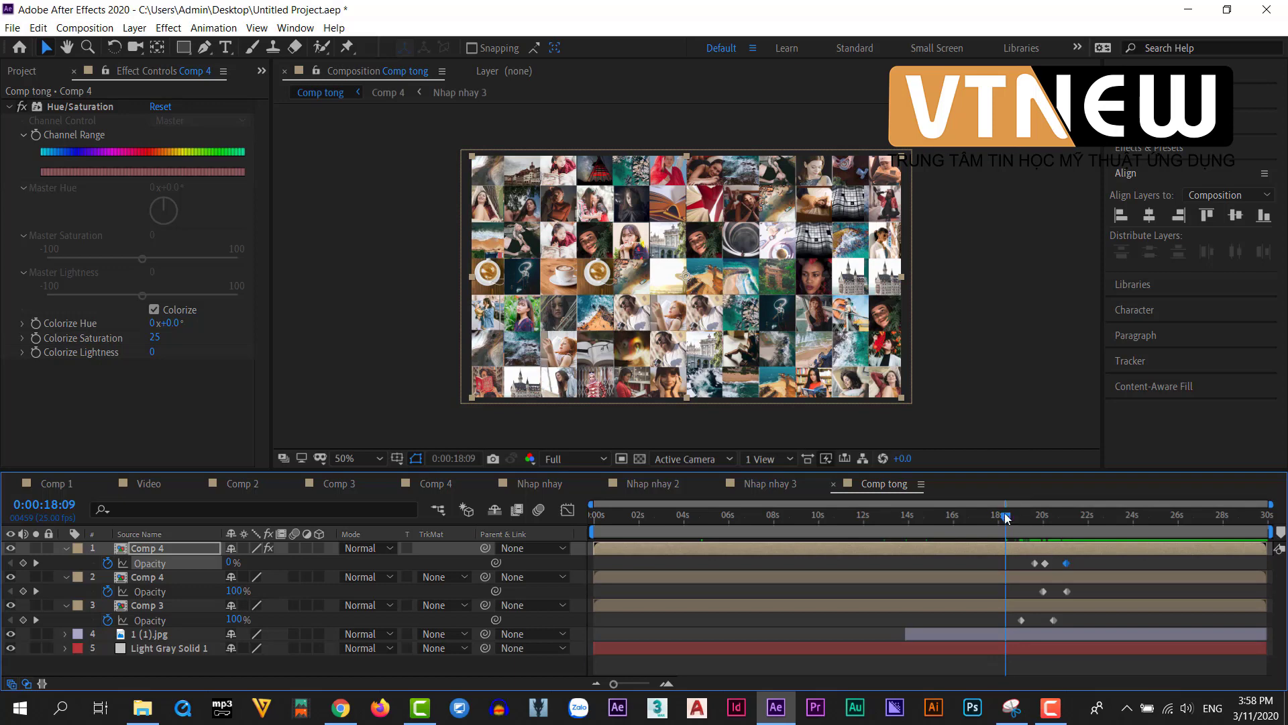
pyautogui.click(1034, 518)
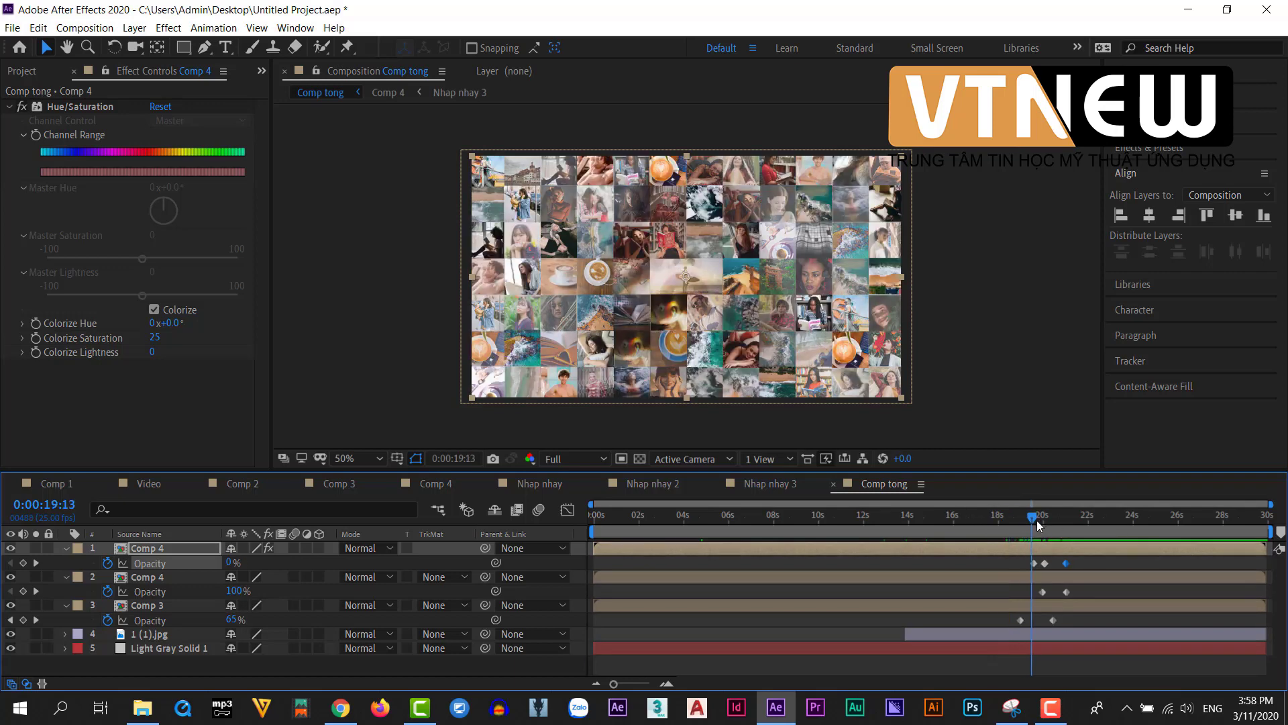
pyautogui.moveTo(1037, 521)
pyautogui.mouseDown()
pyautogui.moveTo(1073, 527)
pyautogui.moveTo(1050, 520)
pyautogui.mouseUp()
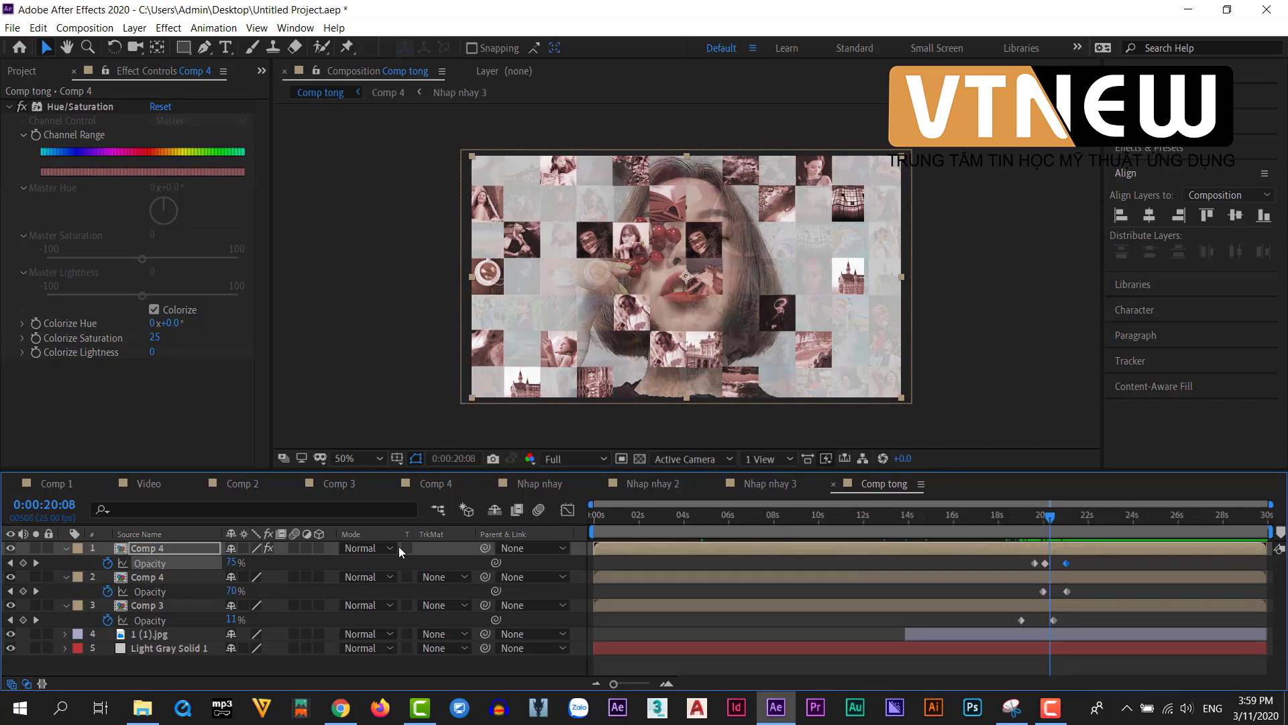
# Fade the 1 (1).jpg layer's opacity from 0% at 0:00:19:13 to 100% at 0:00:20:22.
pyautogui.click(169, 637)
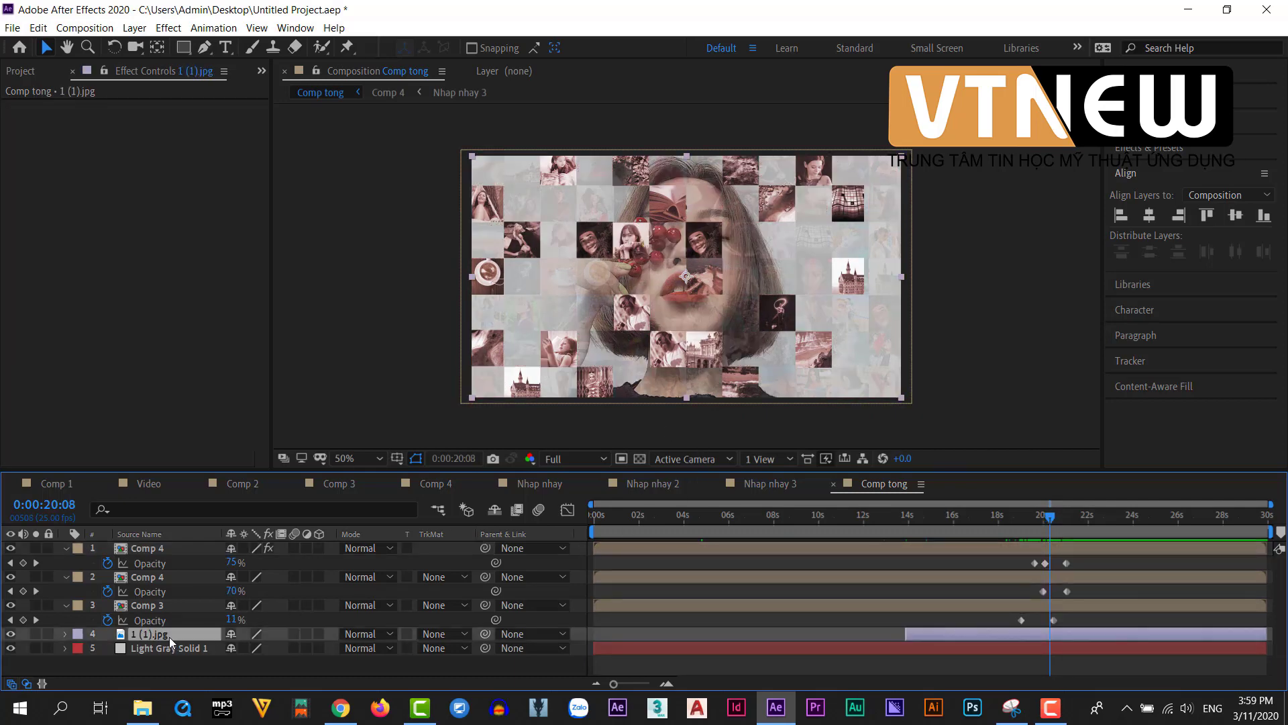
pyautogui.press('t')
pyautogui.click(107, 649)
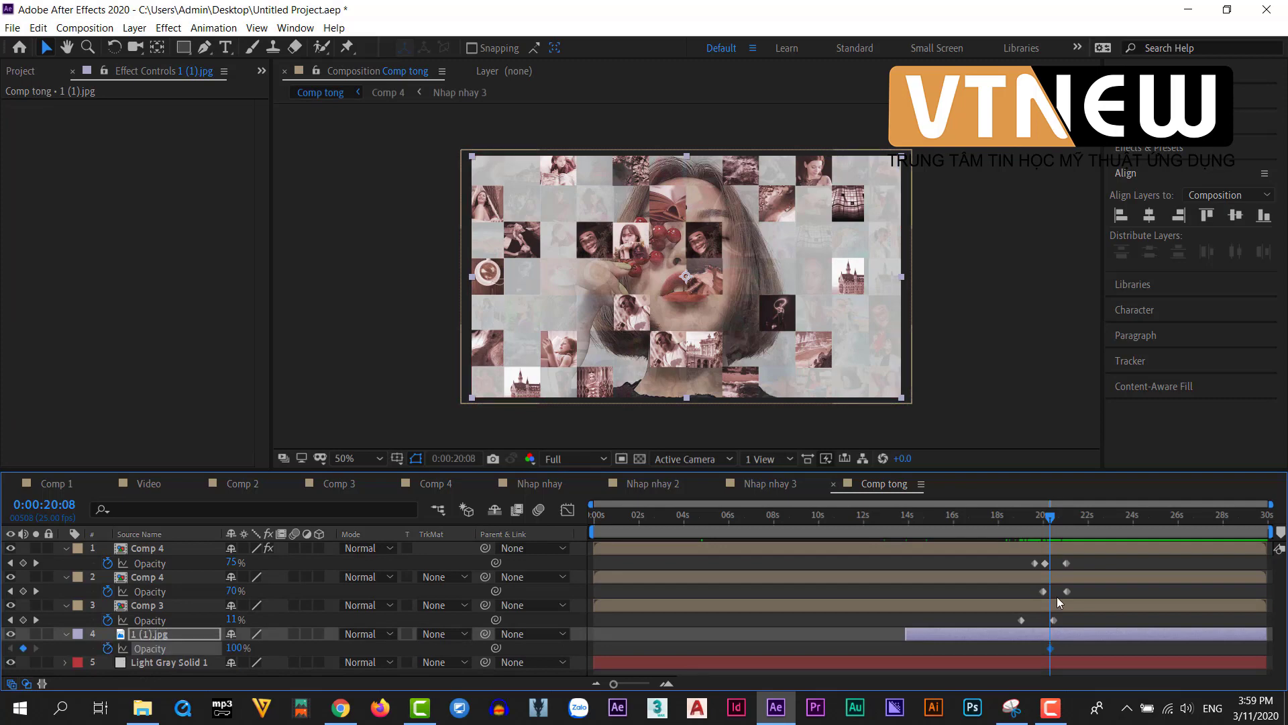
pyautogui.moveTo(1053, 518); pyautogui.dragTo(1066, 518)
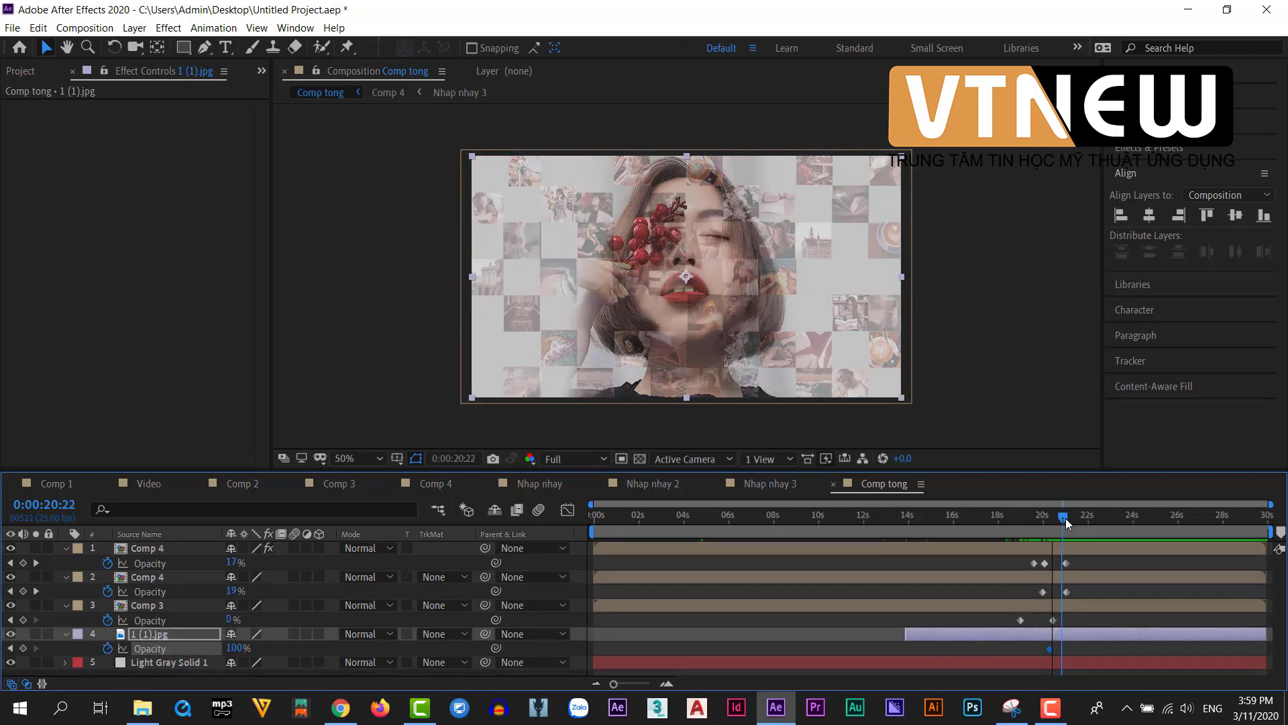
pyautogui.moveTo(1049, 650); pyautogui.dragTo(1061, 649)
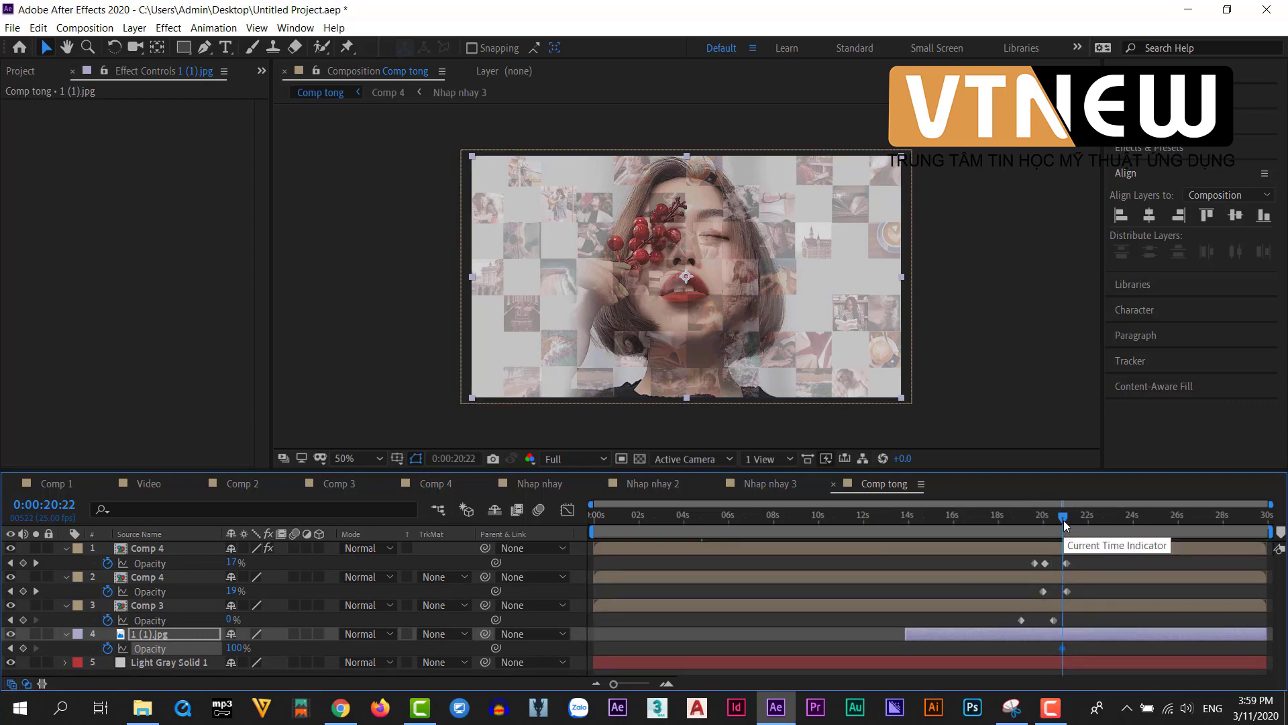
pyautogui.moveTo(1058, 524)
pyautogui.mouseDown()
pyautogui.moveTo(1016, 526)
pyautogui.moveTo(1031, 527)
pyautogui.mouseUp()
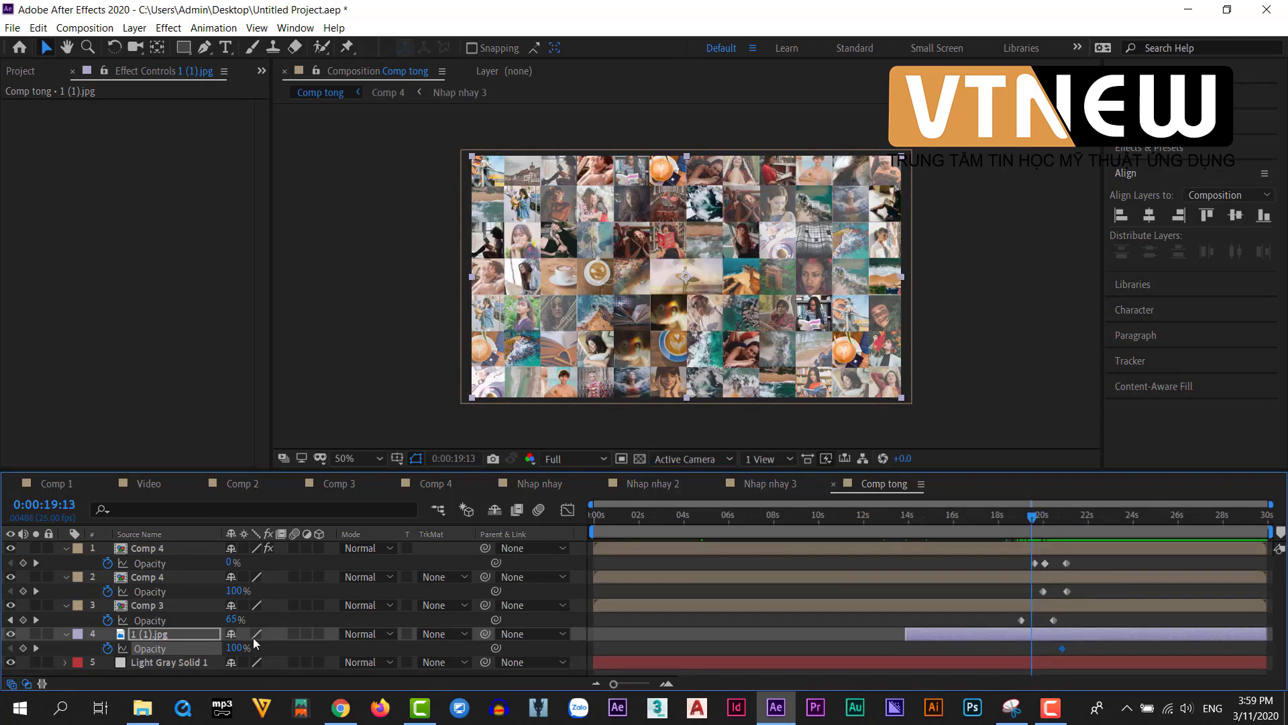
pyautogui.moveTo(235, 648); pyautogui.dragTo(38, 651)
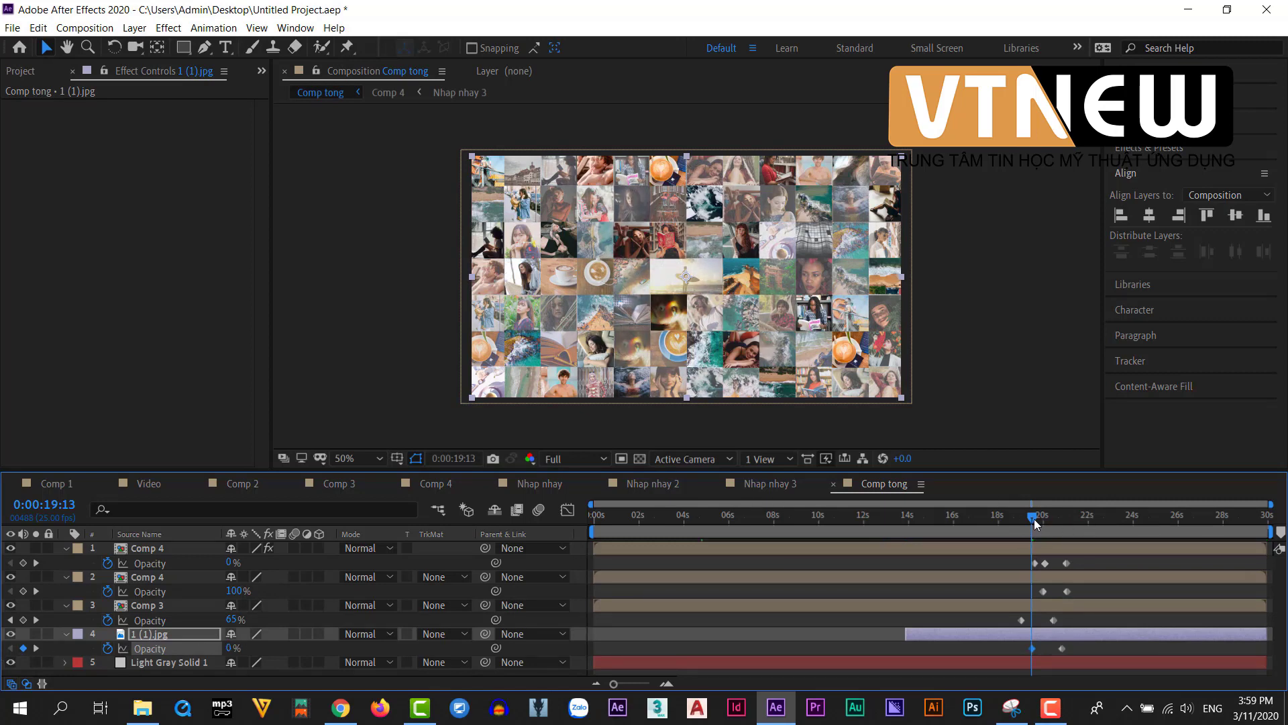
pyautogui.moveTo(1034, 518); pyautogui.dragTo(967, 518)
pyautogui.moveTo(883, 528); pyautogui.dragTo(542, 535)
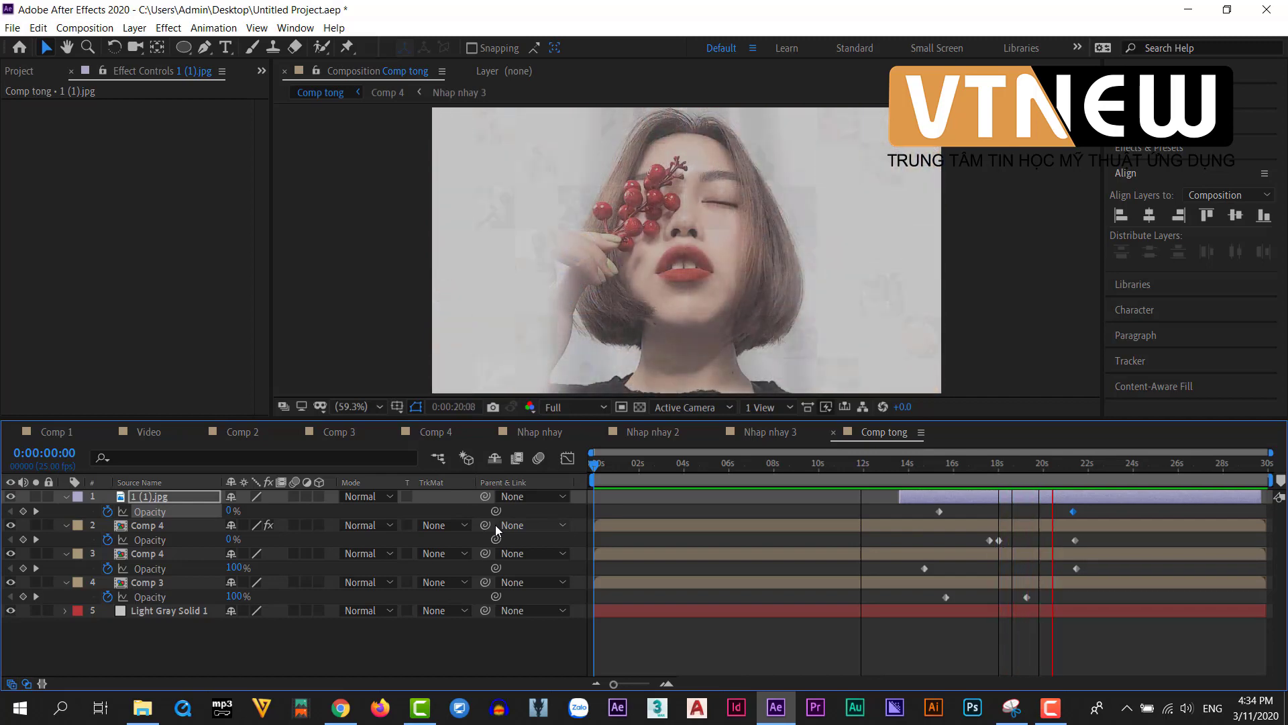
# Stop playback, deselect the photo, and show the Project panel with a taller viewer area.
pyautogui.press('space')
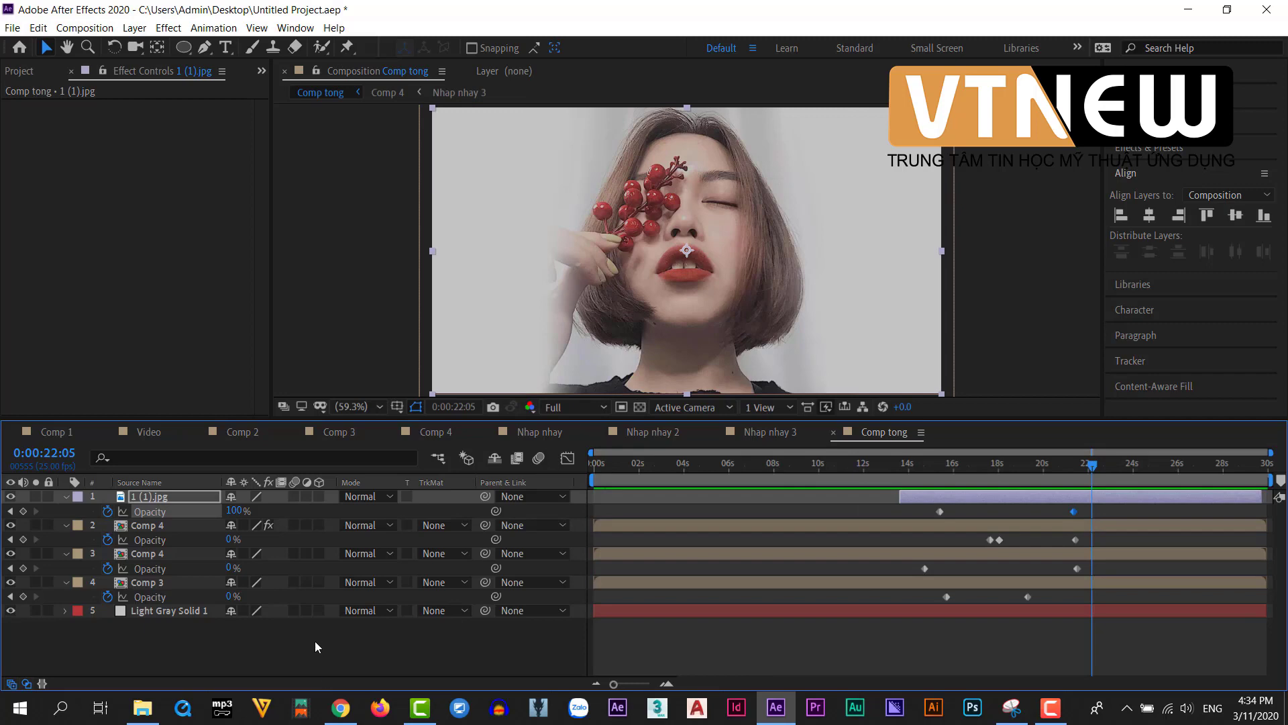
pyautogui.click(315, 642)
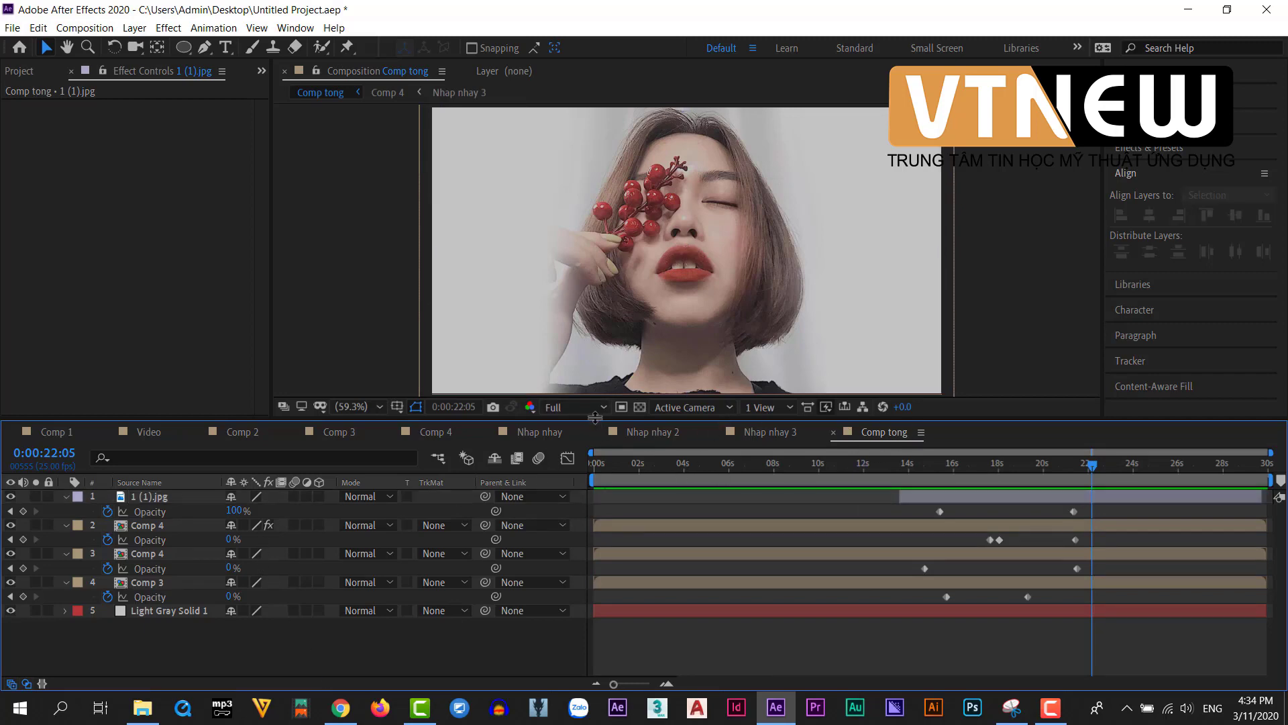
pyautogui.click(25, 73)
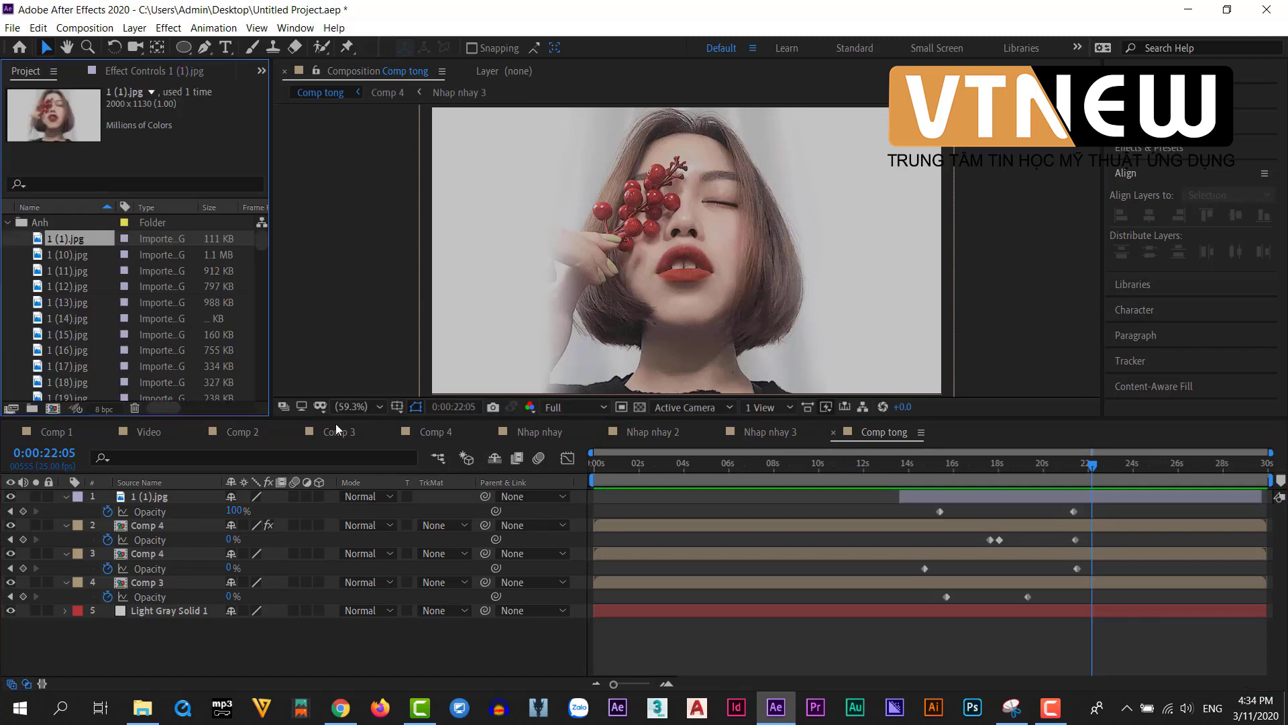
pyautogui.moveTo(473, 419); pyautogui.dragTo(468, 552)
# Create a composition named 'Ghep nhac' and add Comp tong to it.
pyautogui.click(8, 222)
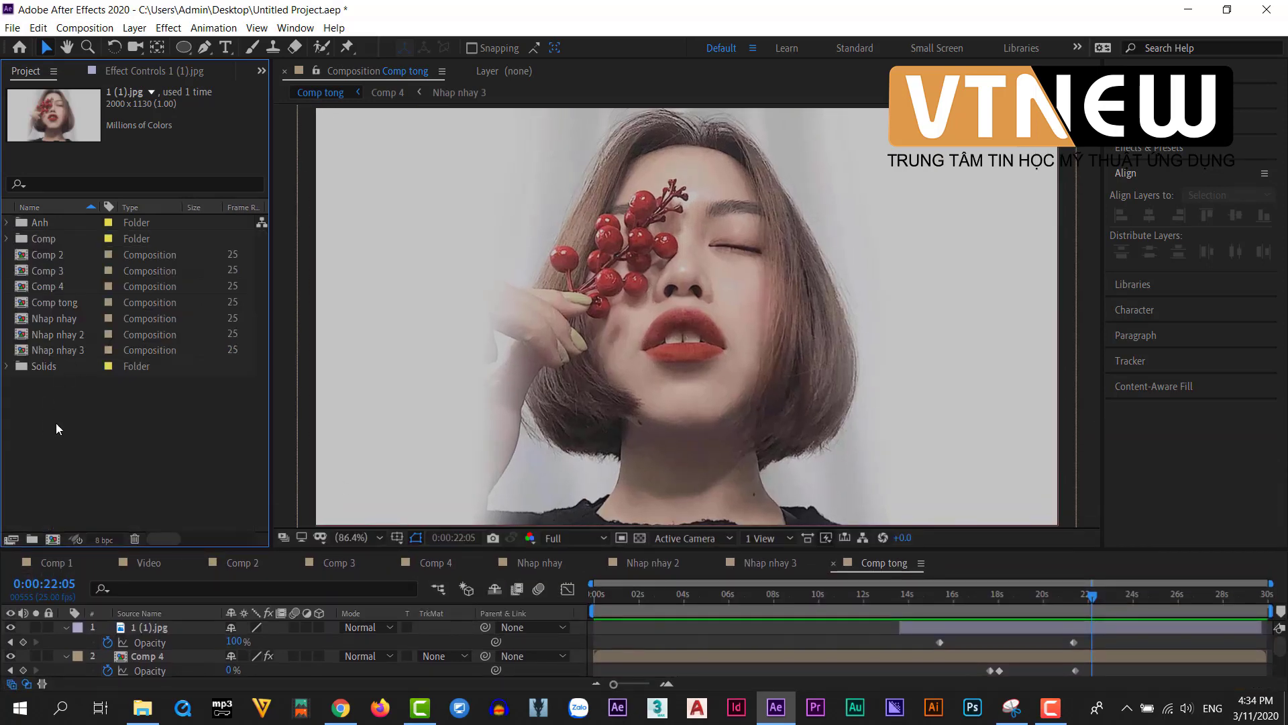
pyautogui.click(74, 422)
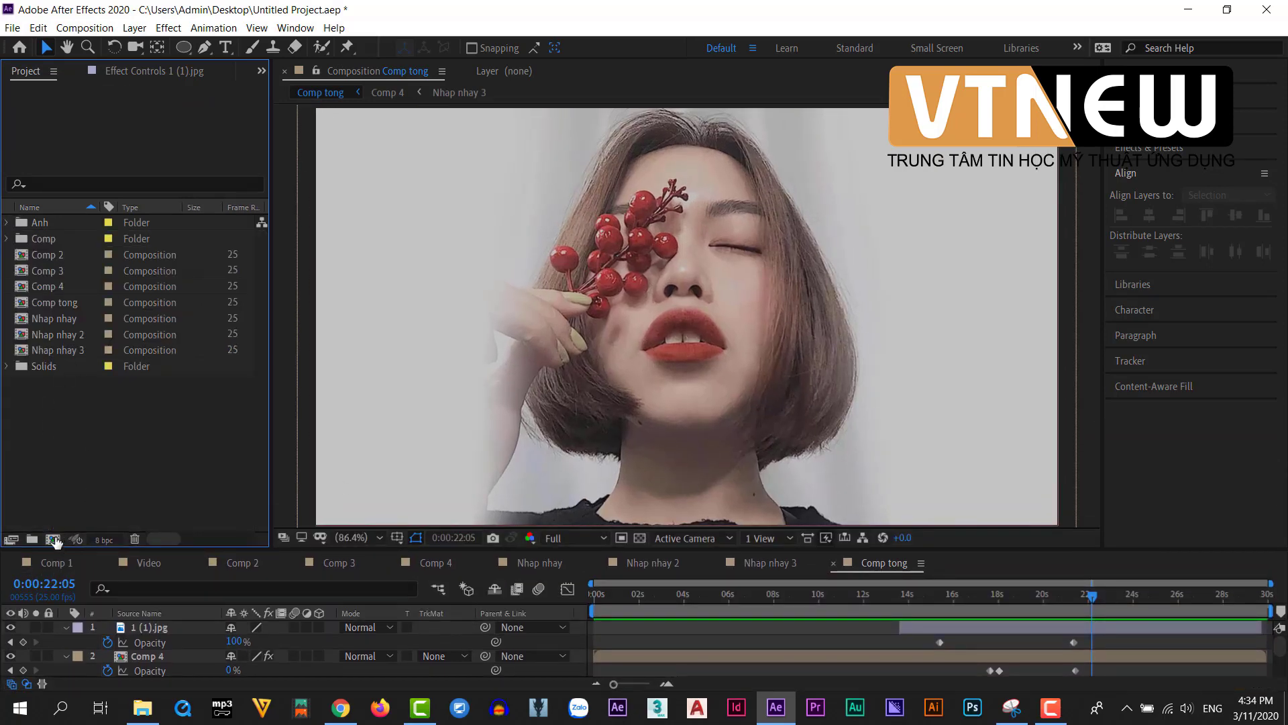
pyautogui.click(53, 539)
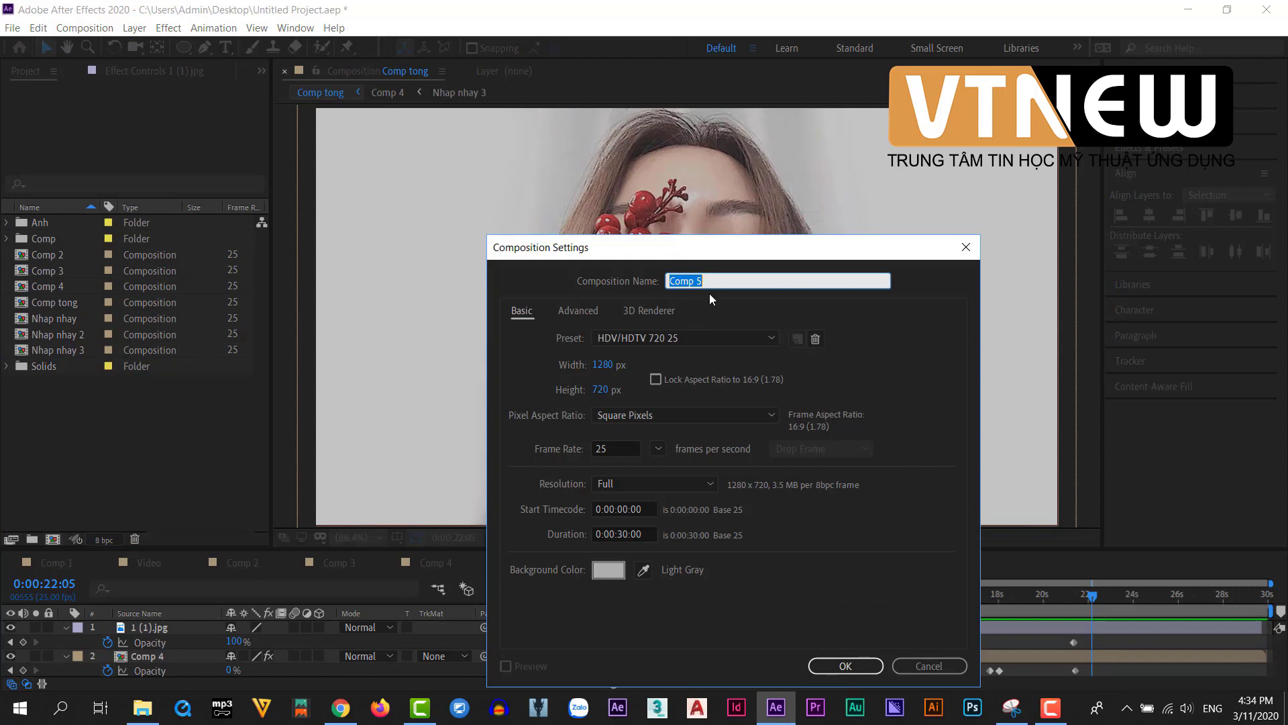
pyautogui.write('Ghep nhac')
pyautogui.press('Return')
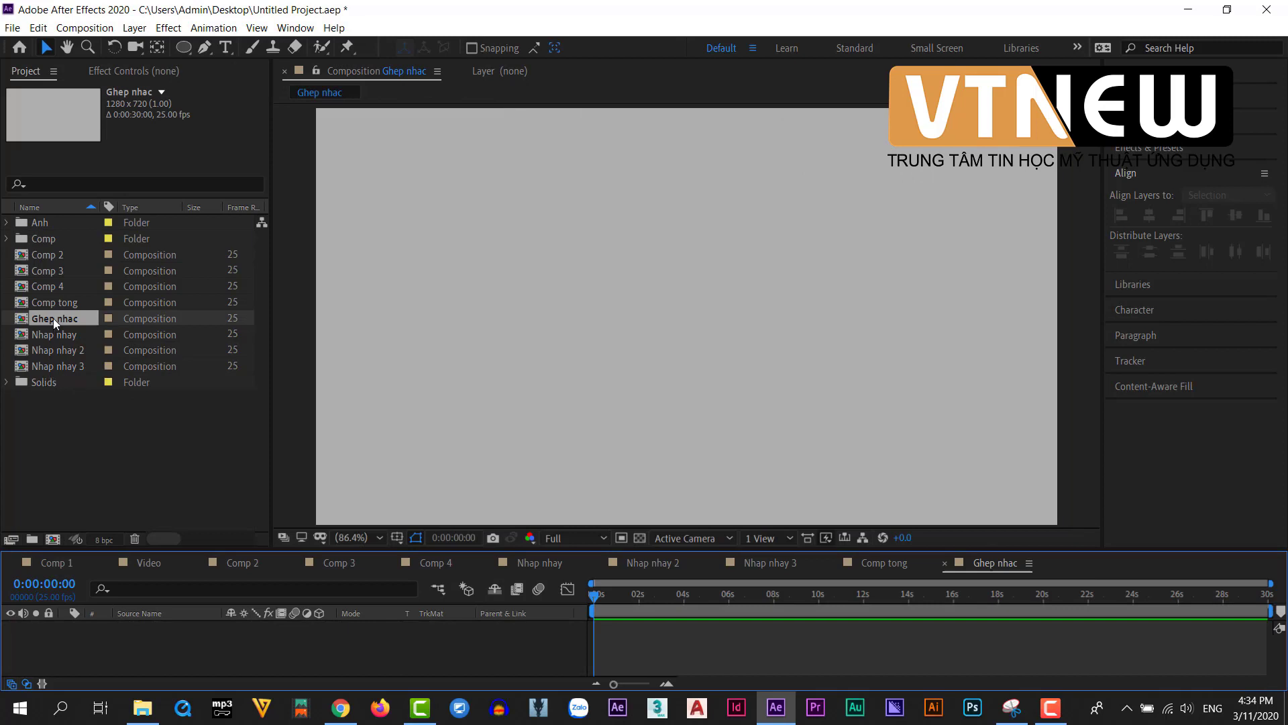
pyautogui.moveTo(50, 302); pyautogui.dragTo(49, 317)
# Move Comp 2–4 into the Comp folder, then select Nhap nhay through Nhap nhay 3.
pyautogui.click(51, 285)
pyautogui.keyDown('shift'); pyautogui.click(47, 253); pyautogui.keyUp('shift')
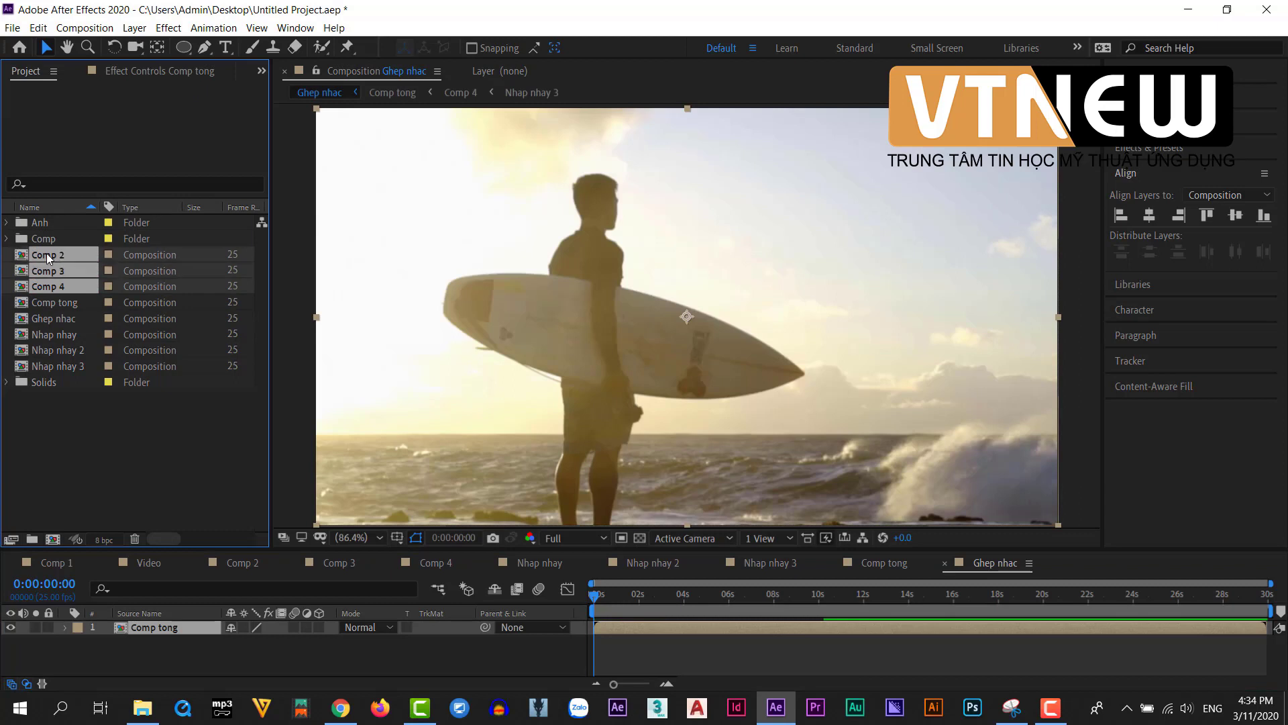
pyautogui.moveTo(46, 252); pyautogui.dragTo(46, 240)
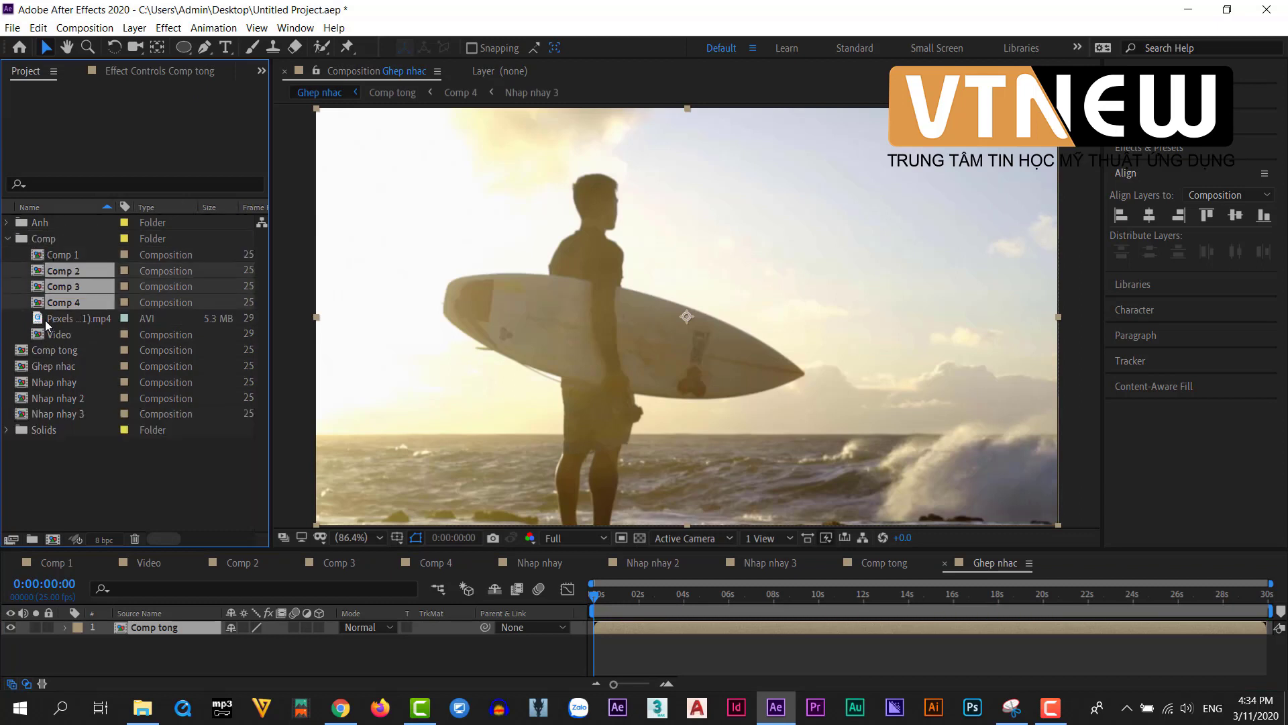
pyautogui.click(51, 414)
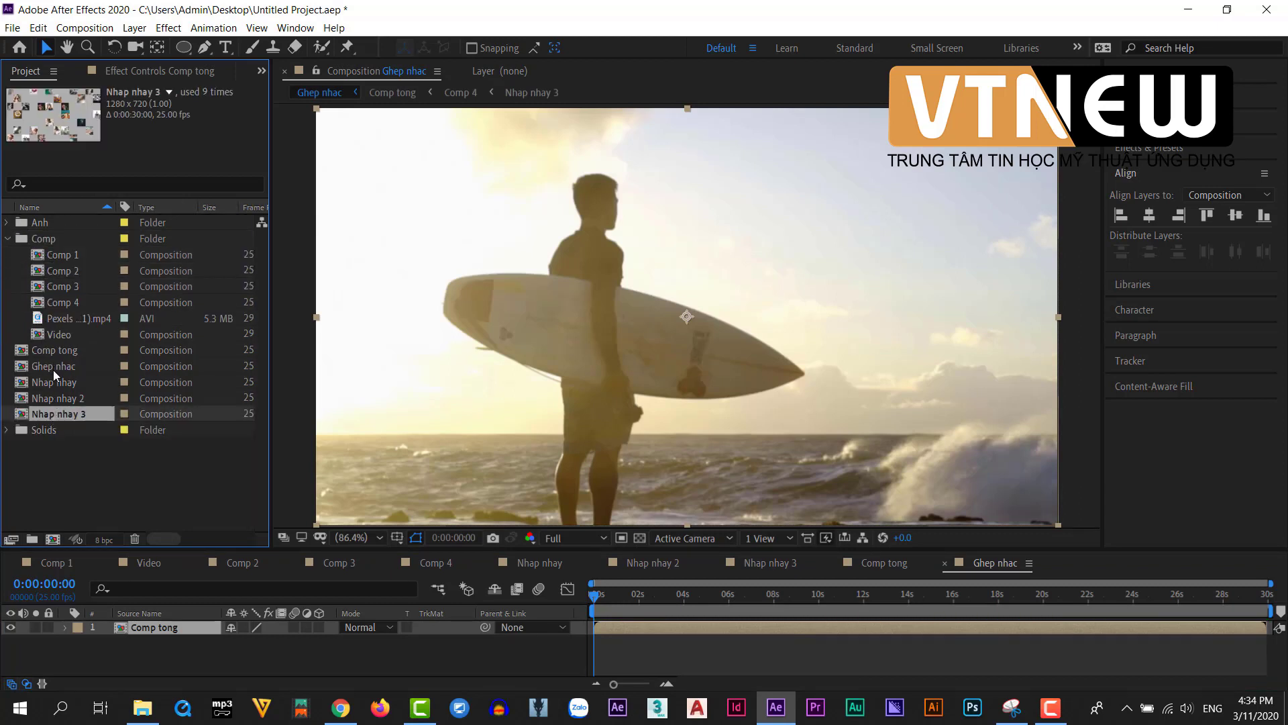
pyautogui.keyDown('shift'); pyautogui.click(50, 380); pyautogui.keyUp('shift')
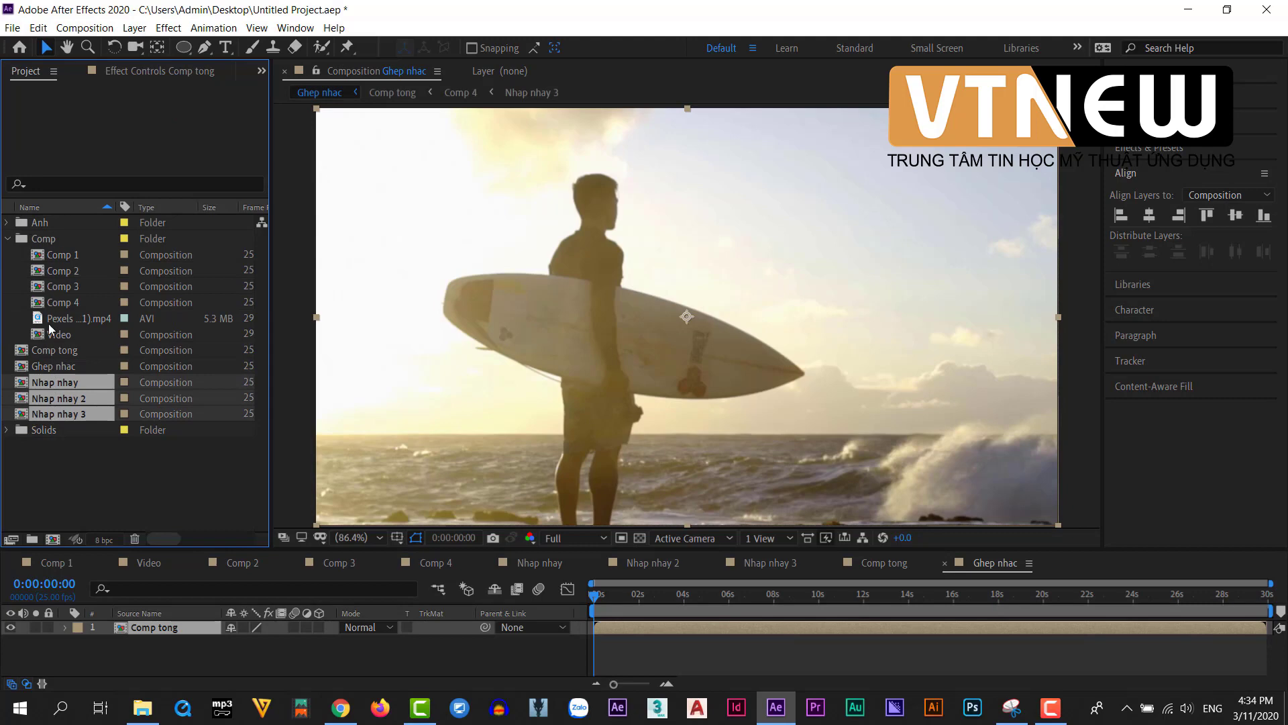
# Move Nhap nhay 1–3 and Comp tong into the Comp folder and collapse it.
pyautogui.moveTo(54, 385); pyautogui.dragTo(47, 240)
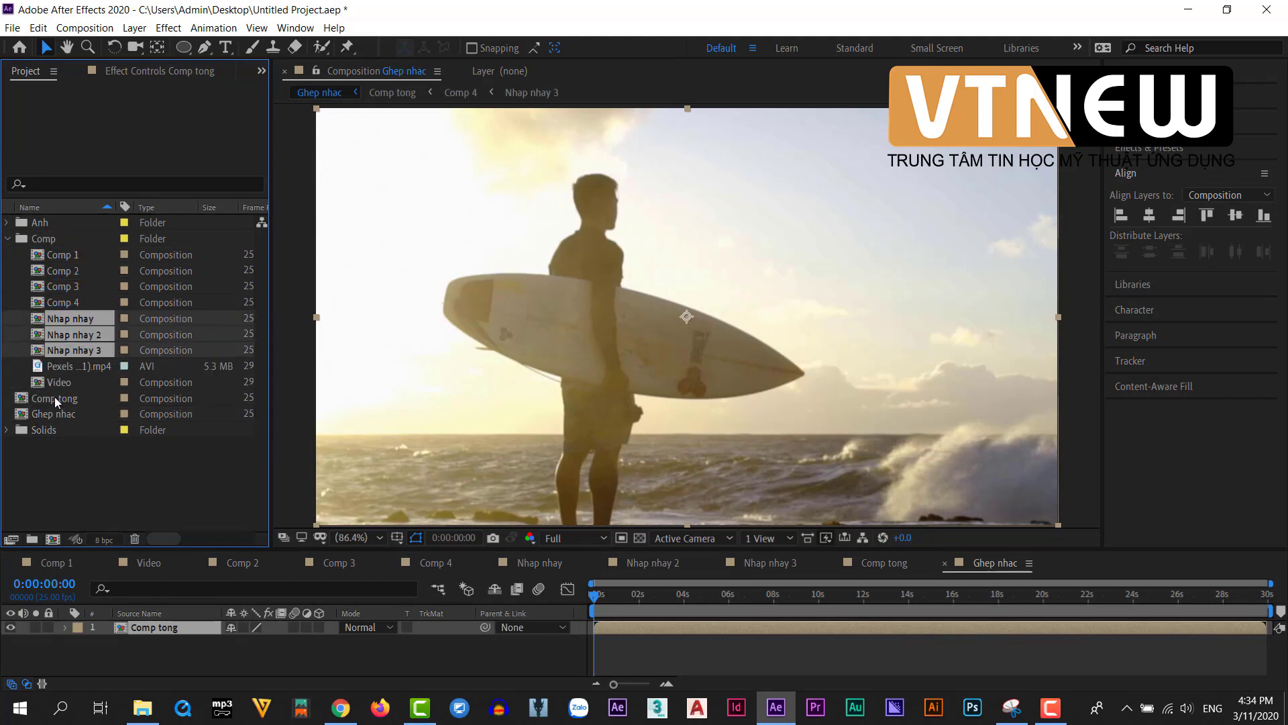
pyautogui.moveTo(54, 396); pyautogui.dragTo(55, 251)
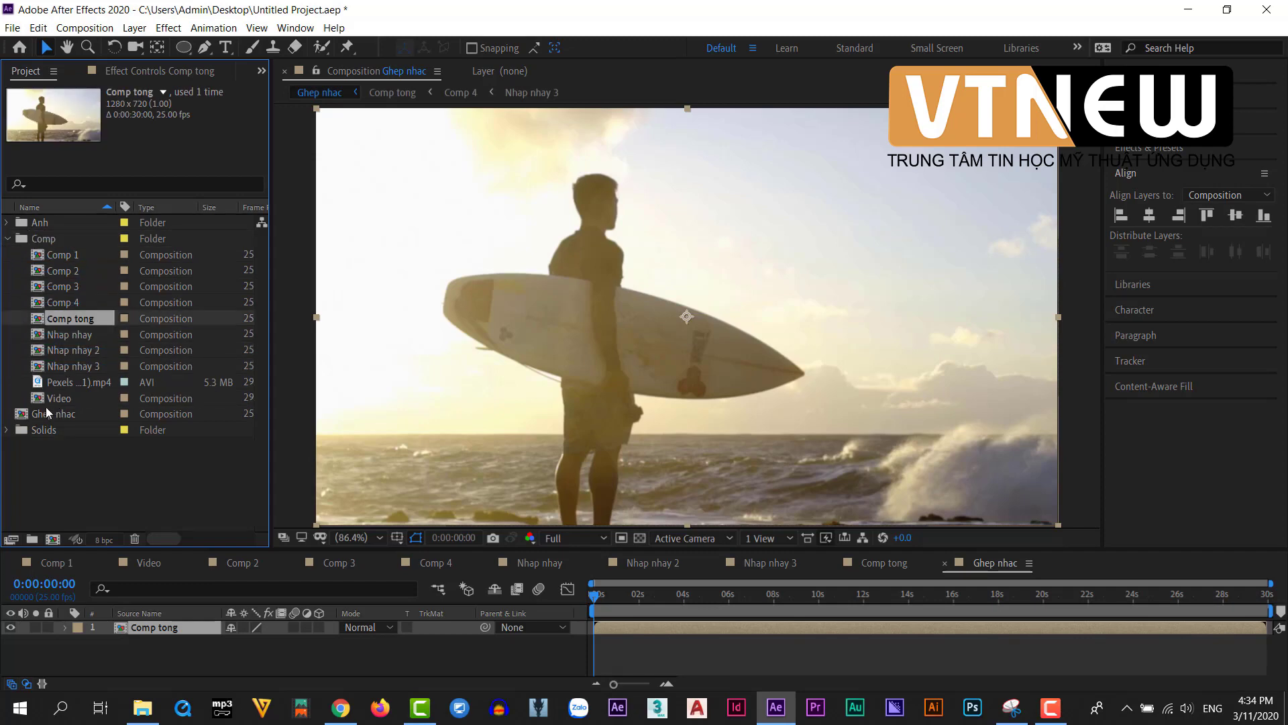
pyautogui.click(8, 239)
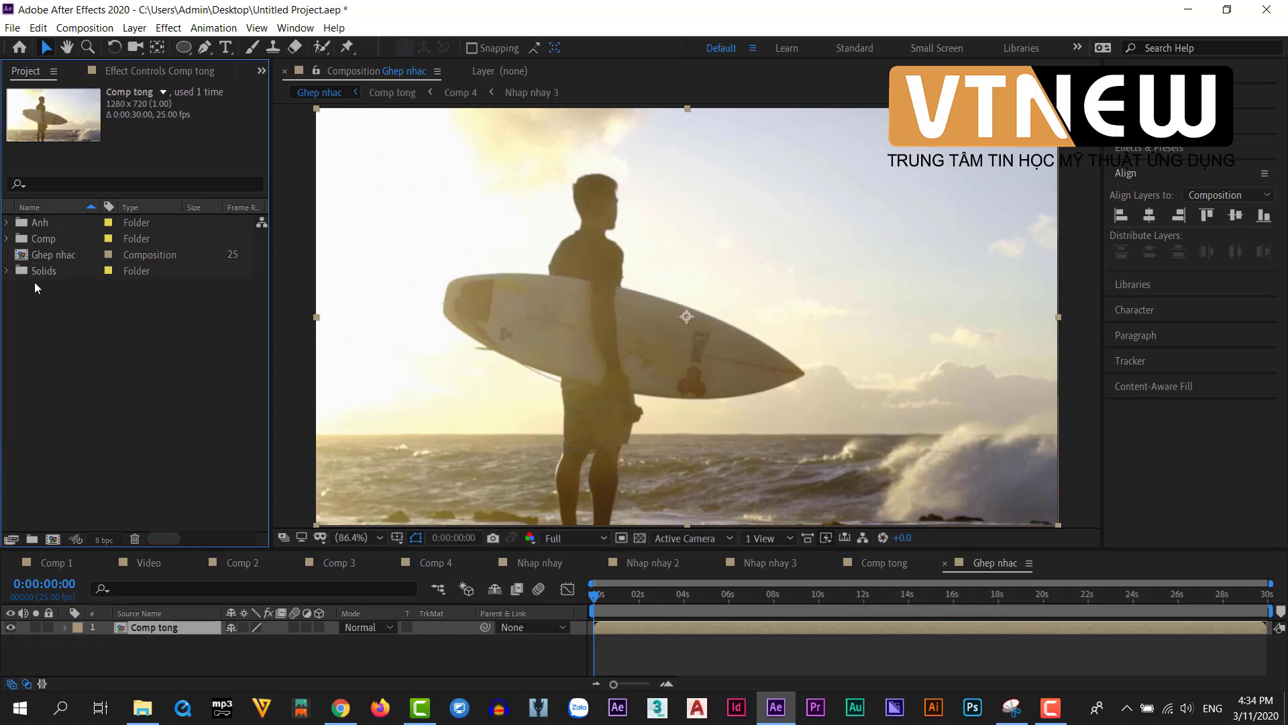
pyautogui.click(91, 344)
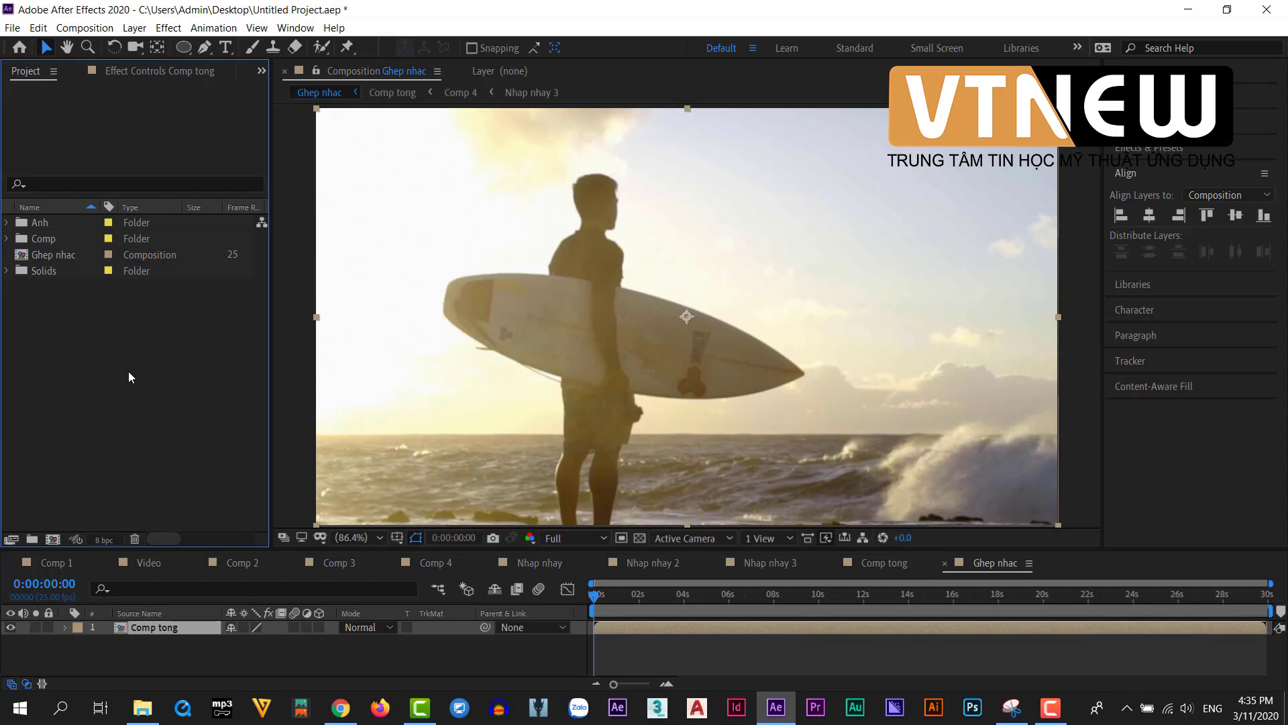
# Select Gio and I_Feel_Like_Partying_Right_Now in File Explorer and drag both into the Project panel.
pyautogui.click(142, 708)
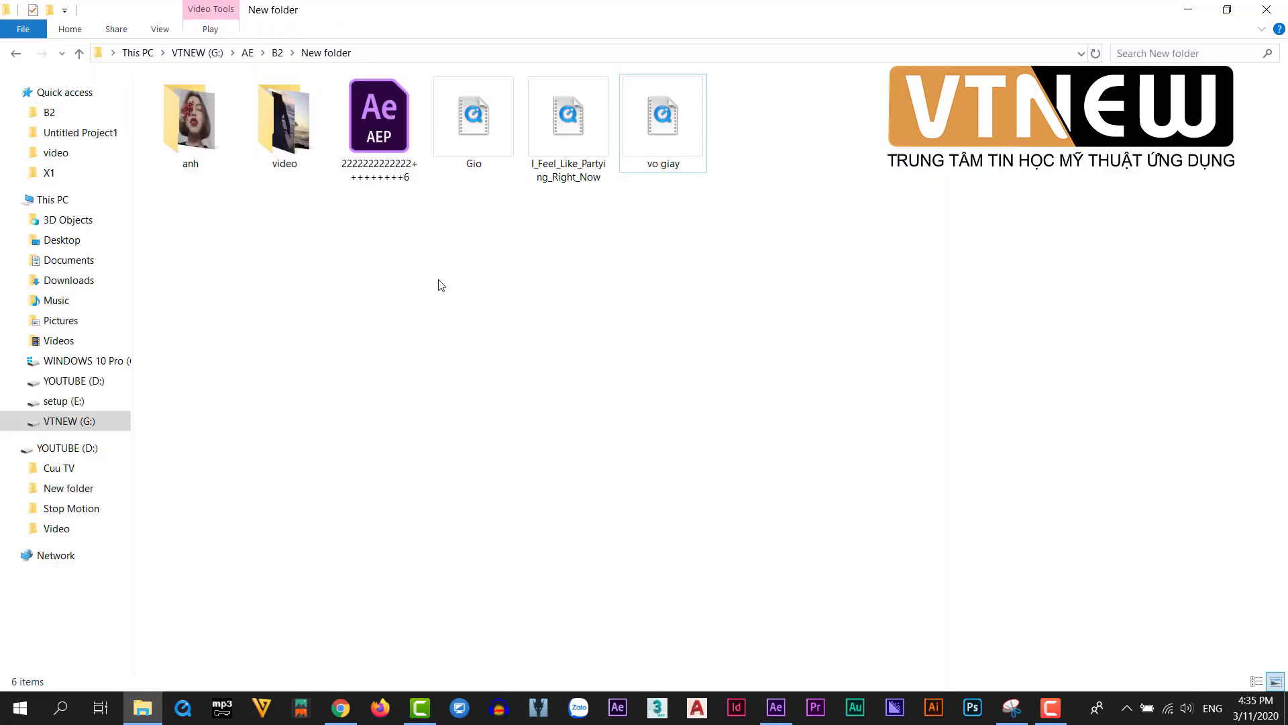
pyautogui.click(574, 128)
pyautogui.click(644, 319)
pyautogui.click(588, 162)
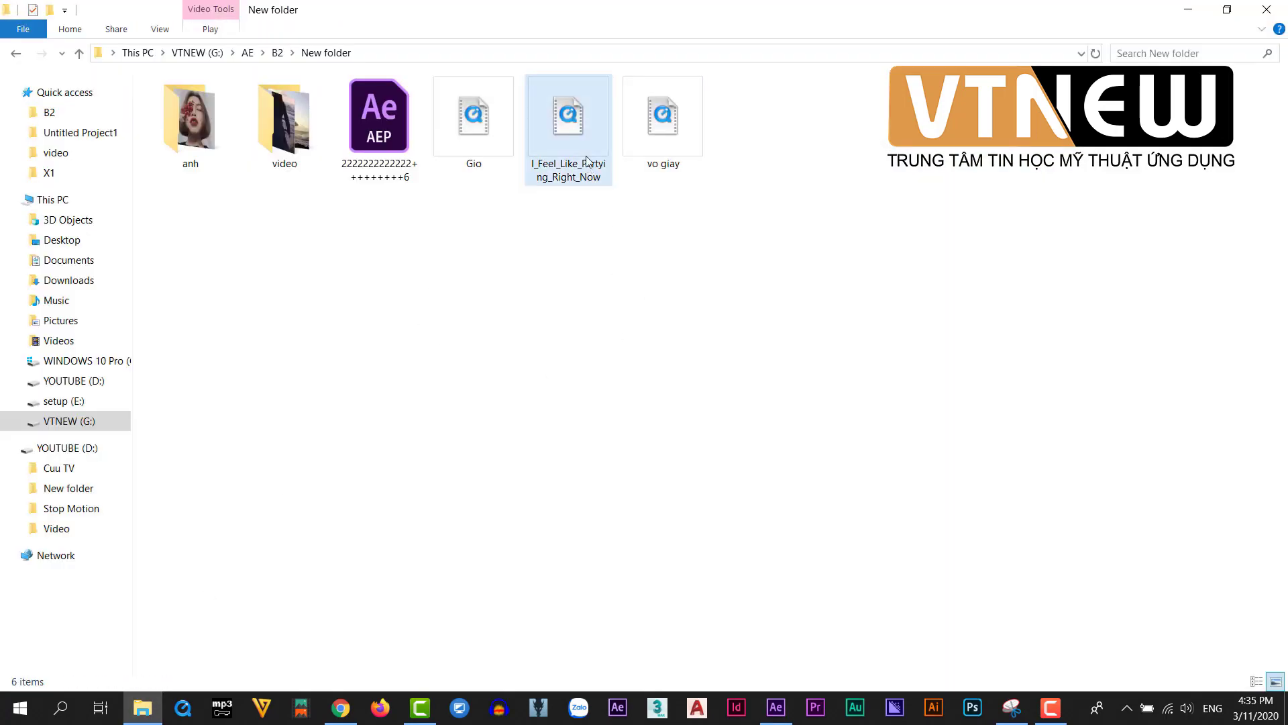
pyautogui.click(473, 121)
pyautogui.moveTo(602, 281); pyautogui.dragTo(84, 386)
# Add I_Feel_Like_Partying_Right_Now.mp3 to Ghep nhac and show its Audio Levels and waveform in a taller timeline.
pyautogui.click(78, 376)
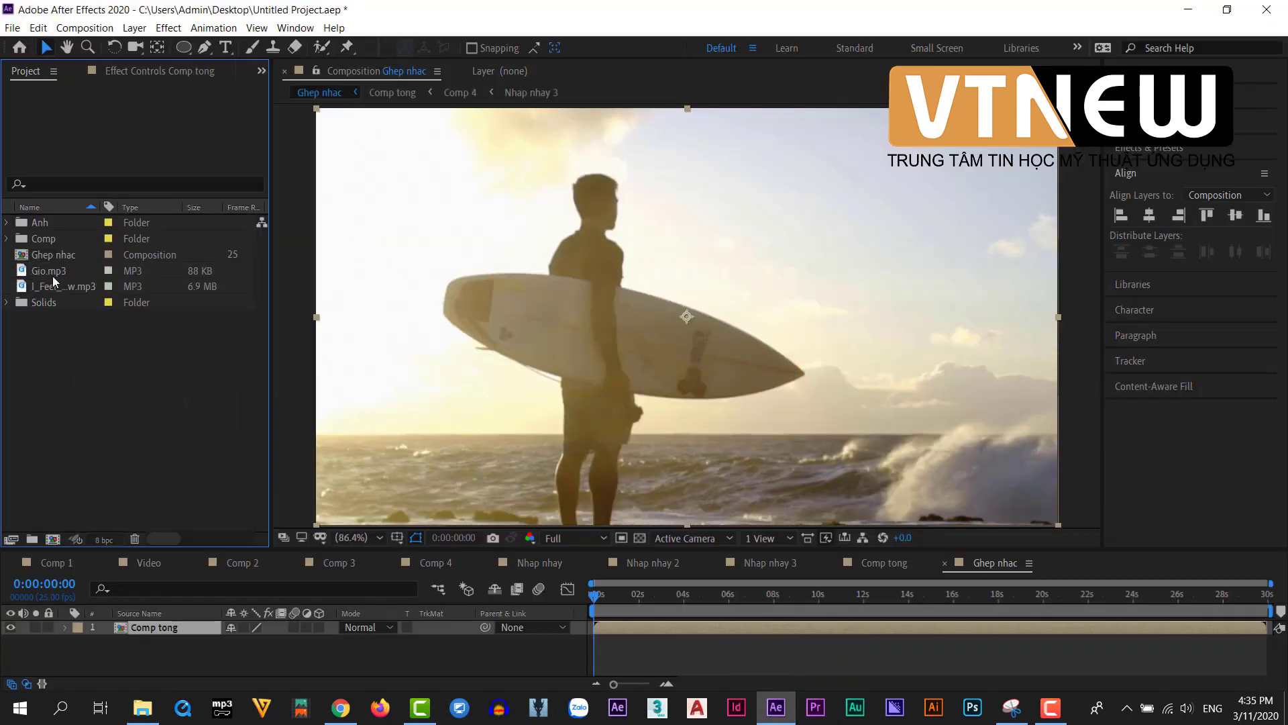
pyautogui.moveTo(56, 286); pyautogui.dragTo(291, 667)
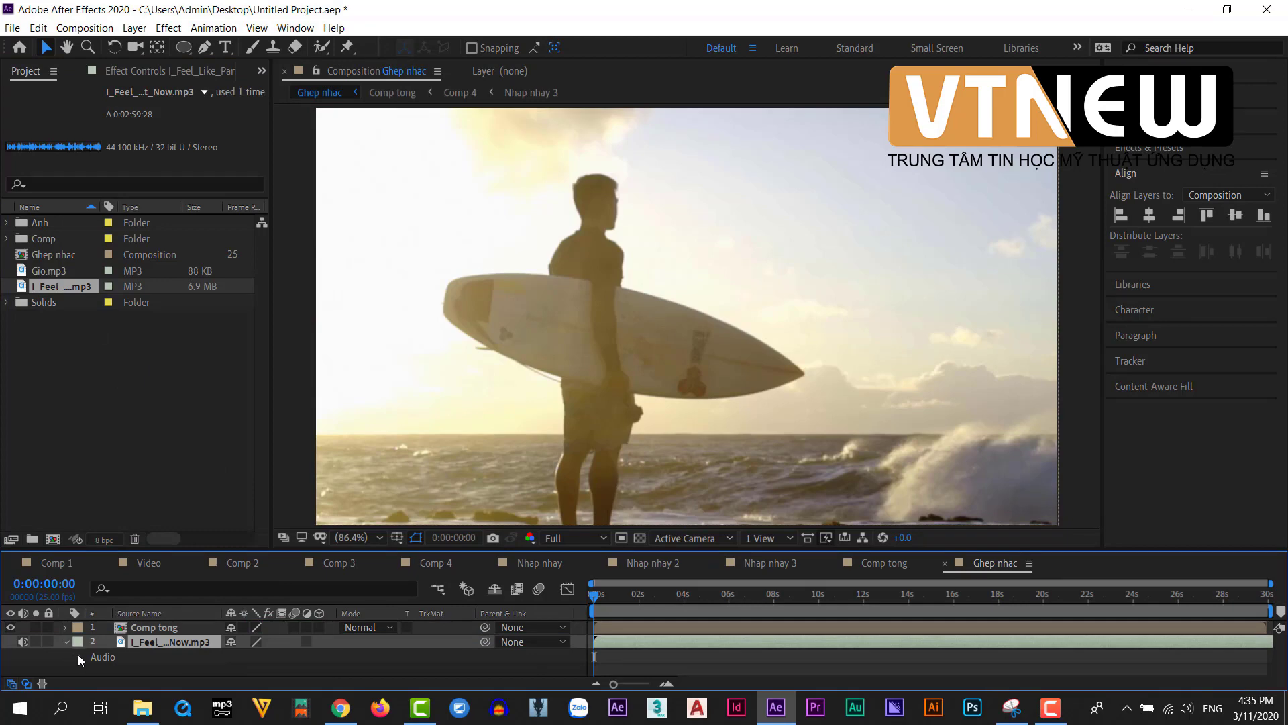
pyautogui.click(64, 642)
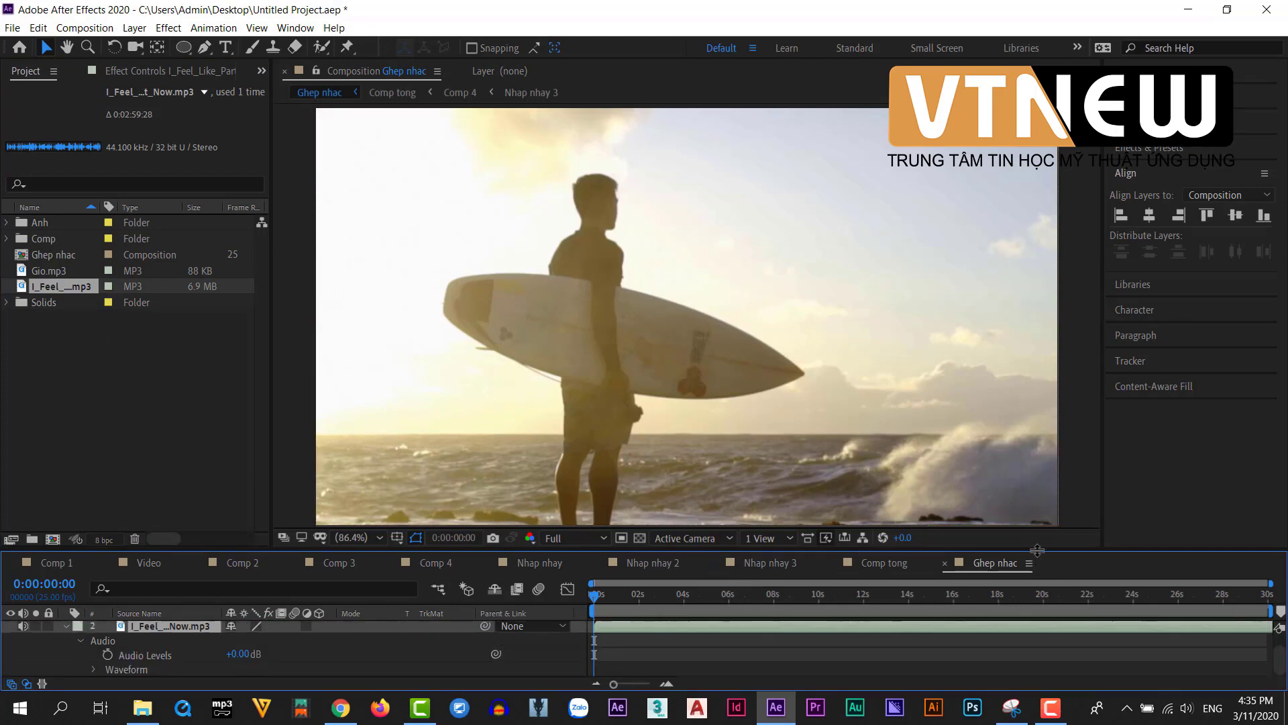
pyautogui.moveTo(1035, 552); pyautogui.dragTo(1035, 427)
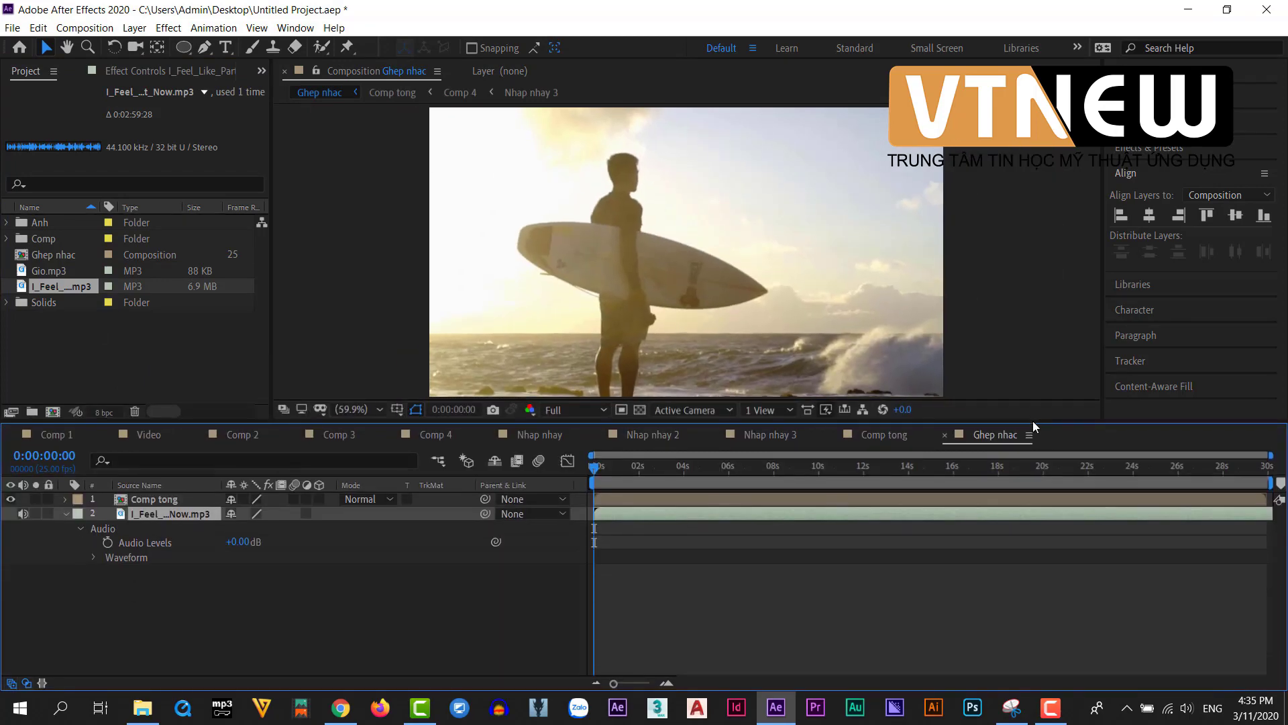
pyautogui.click(94, 557)
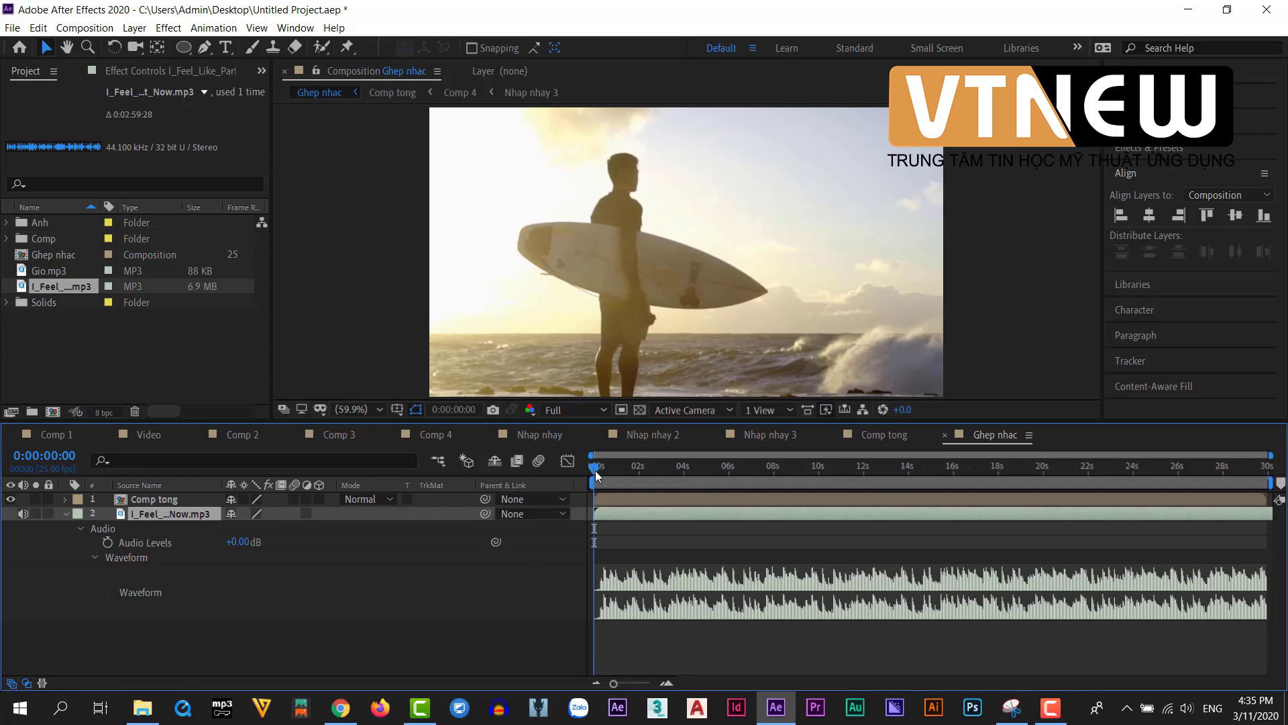
# Keyframe the music's Audio Levels to fade from +0.00 dB to -75.00 dB by about 0:00:20:04.
pyautogui.moveTo(595, 469); pyautogui.dragTo(1083, 489)
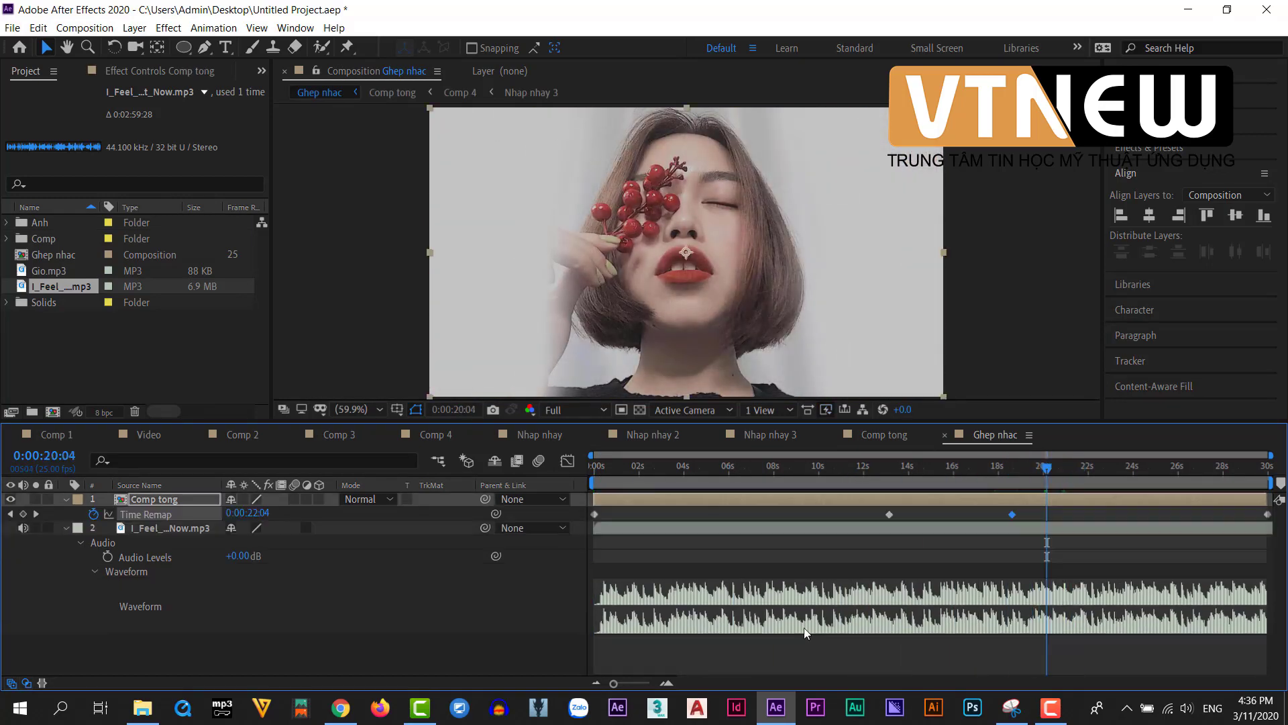
pyautogui.click(107, 557)
pyautogui.moveTo(1047, 556)
pyautogui.mouseDown()
pyautogui.moveTo(1018, 558)
pyautogui.moveTo(1032, 558)
pyautogui.mouseUp()
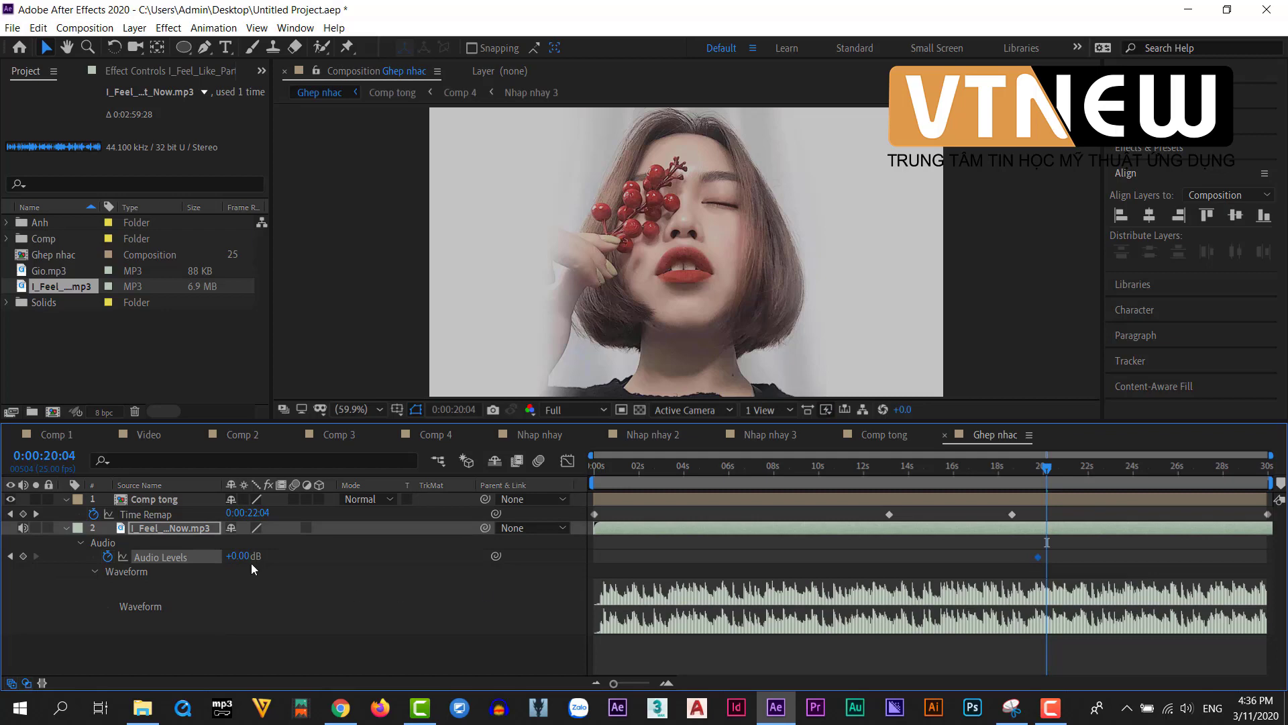
pyautogui.moveTo(248, 556); pyautogui.dragTo(194, 559)
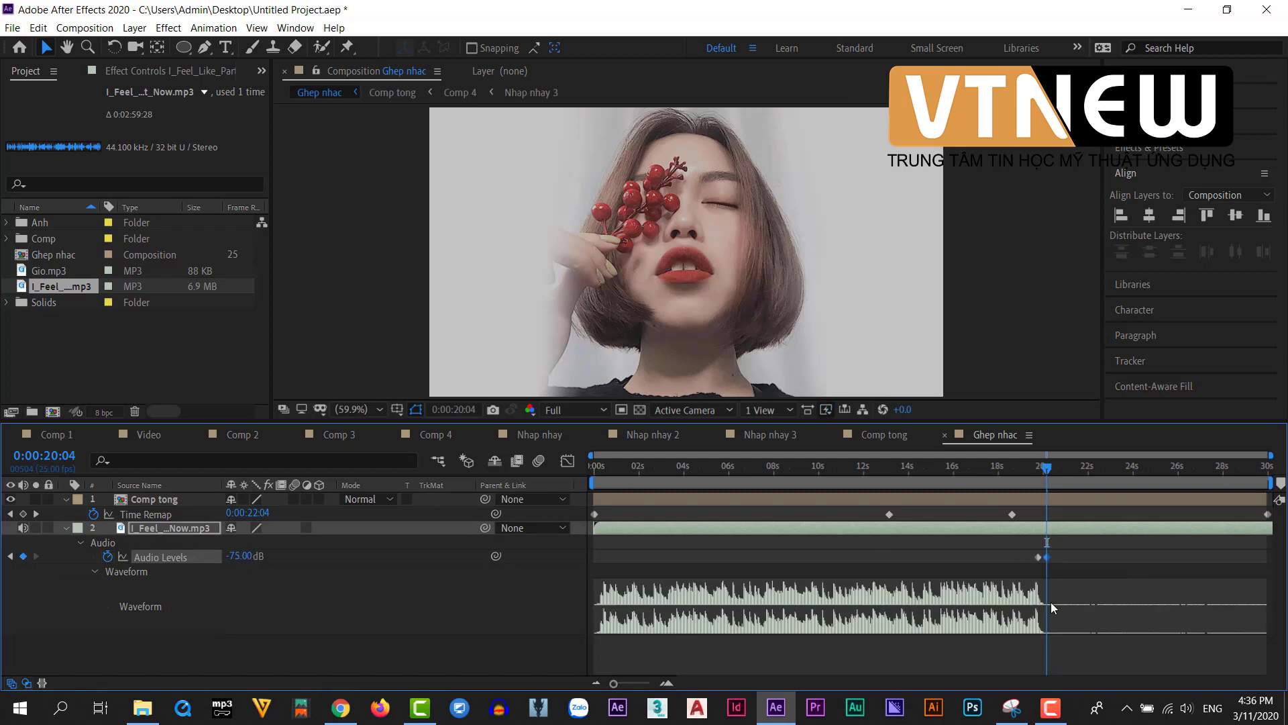
pyautogui.hotkey('ctrl', 'k')
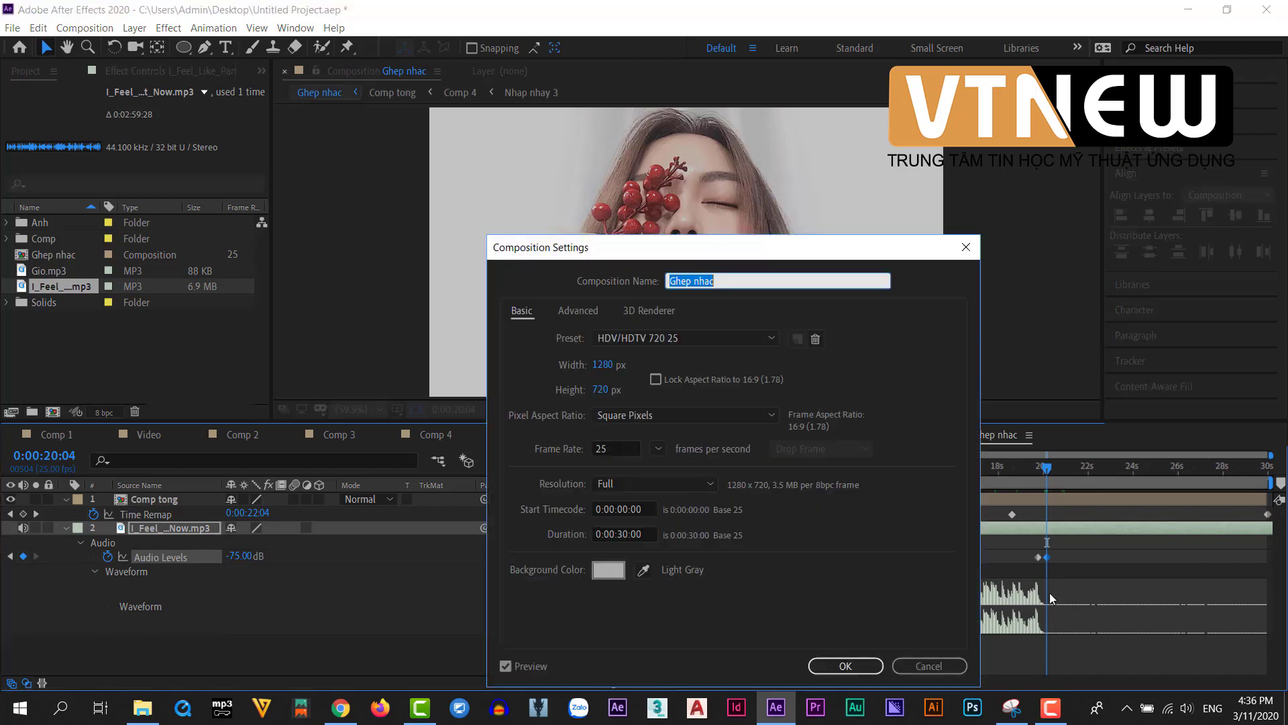
# Shorten Ghep nhac's duration from 0:00:30:00 to 0:00:20:00 and collapse the music layer.
pyautogui.click(626, 534)
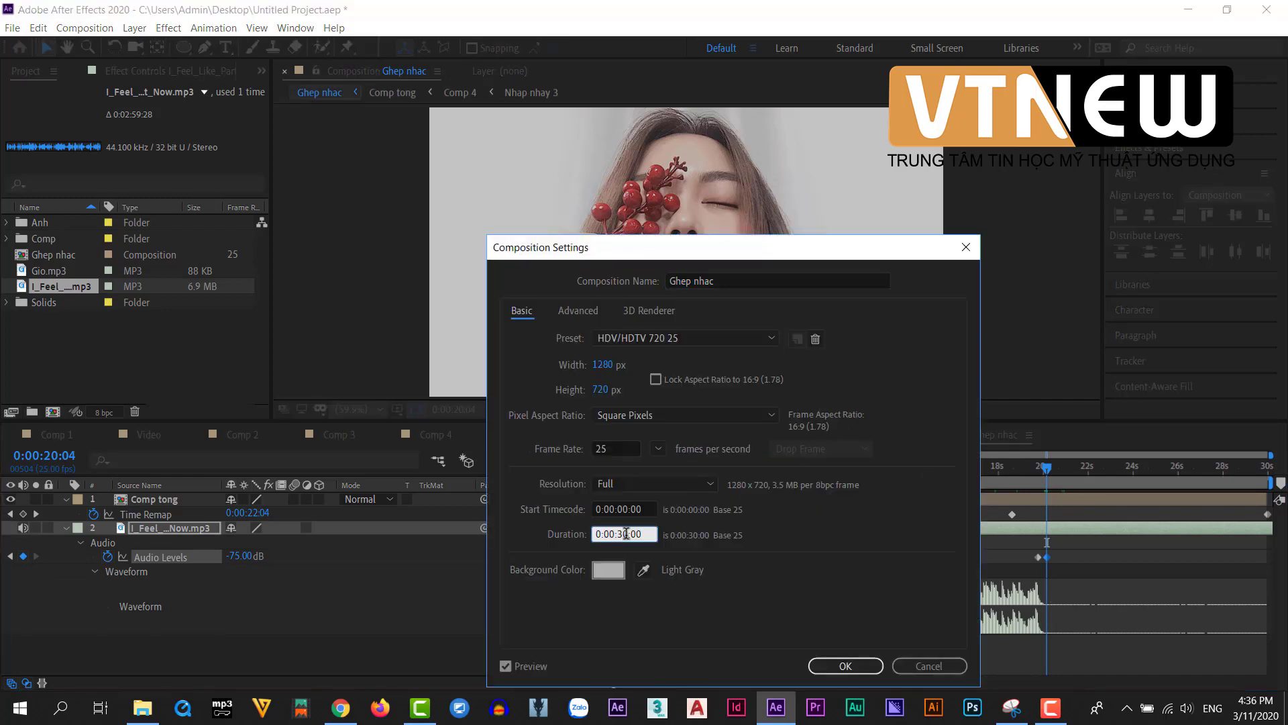
pyautogui.moveTo(623, 533); pyautogui.dragTo(619, 533)
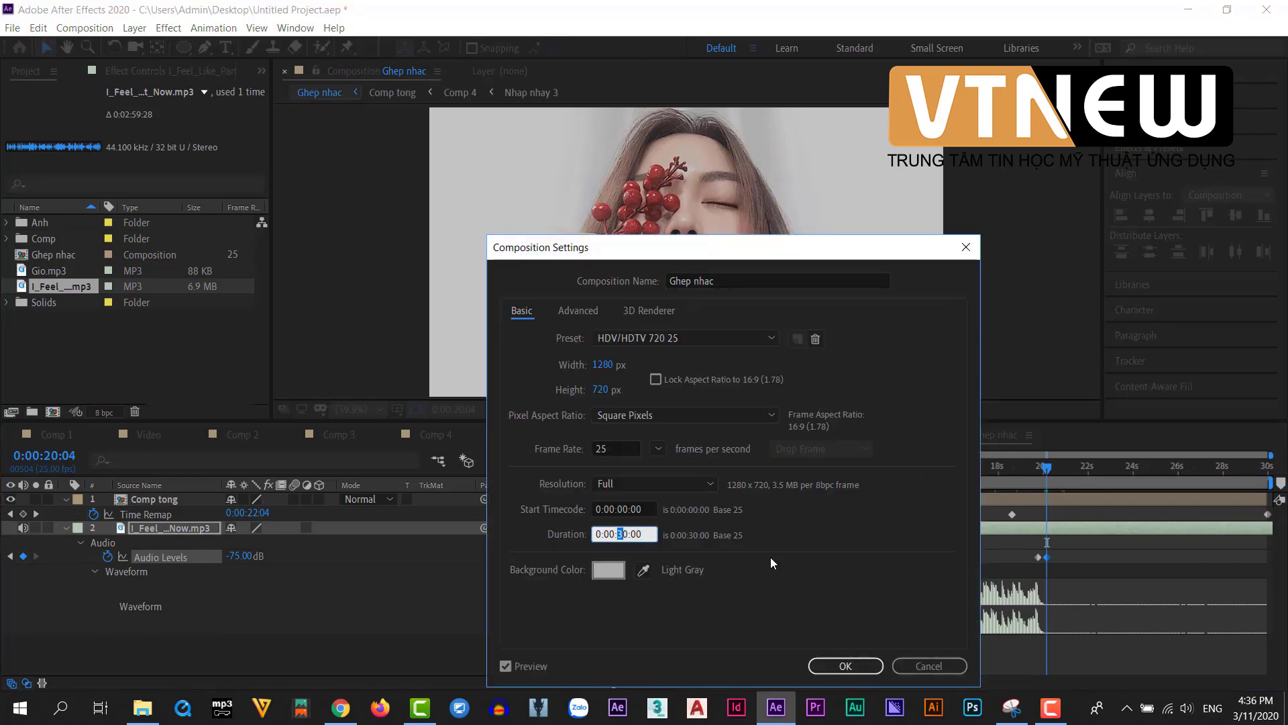
pyautogui.write('2')
pyautogui.click(844, 666)
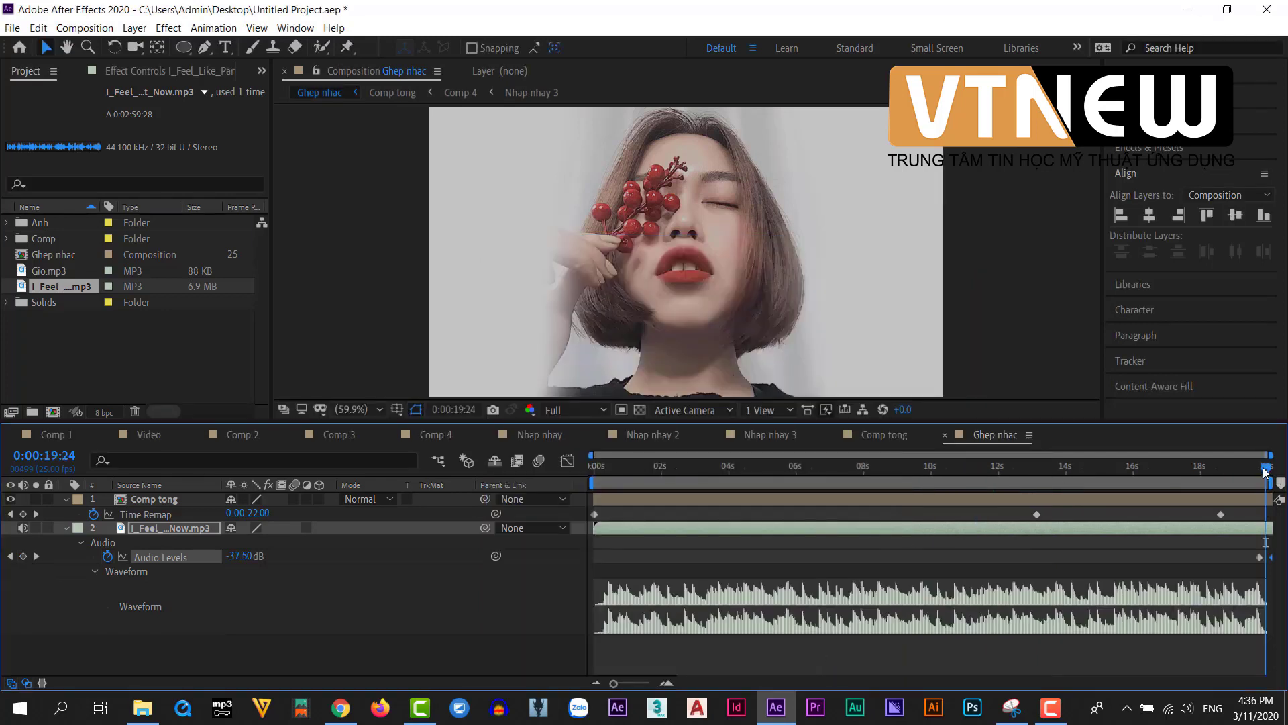
pyautogui.moveTo(1264, 469); pyautogui.dragTo(538, 561)
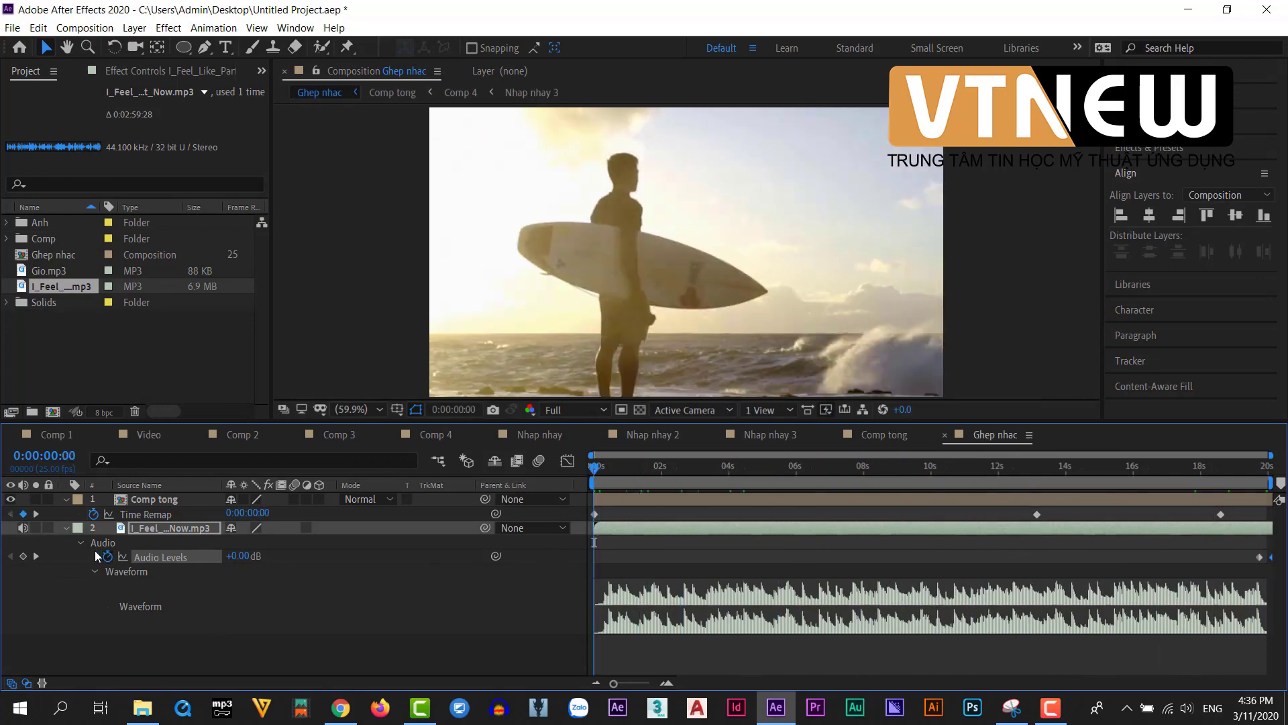
pyautogui.click(66, 528)
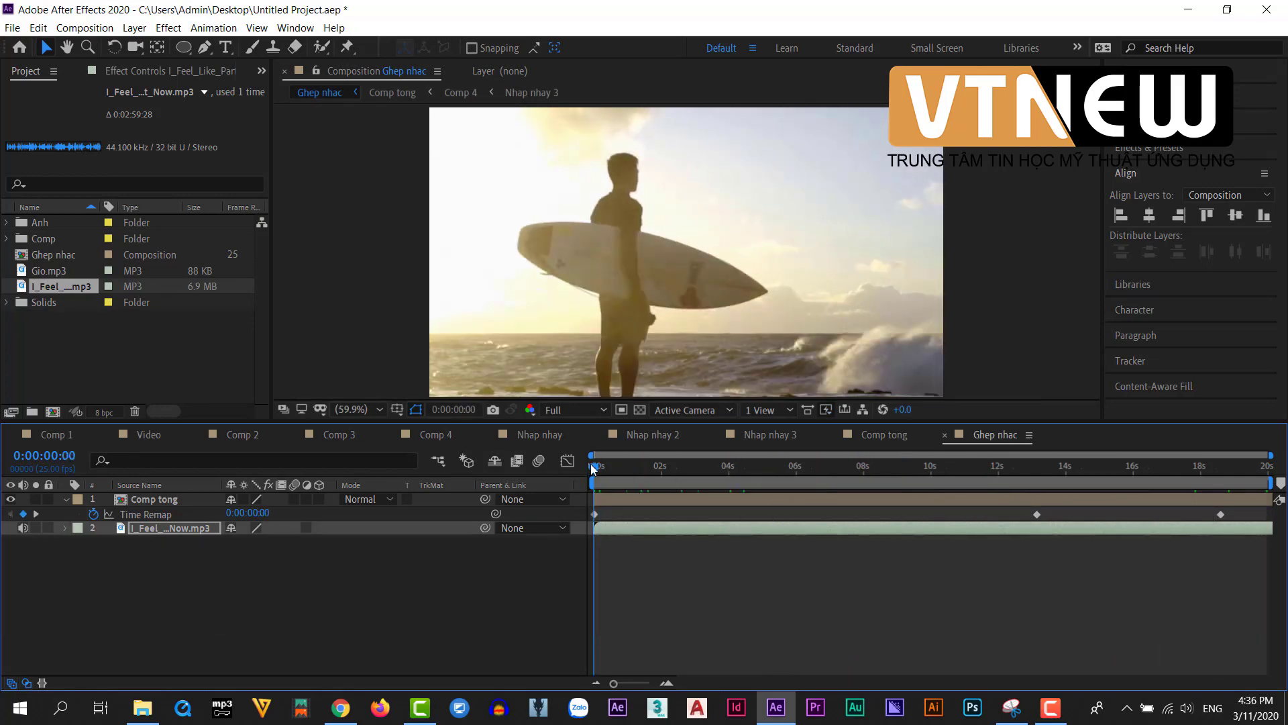
# Add Gio.mp3 to the comp and expand its Audio Levels and waveform.
pyautogui.moveTo(618, 470); pyautogui.dragTo(690, 483)
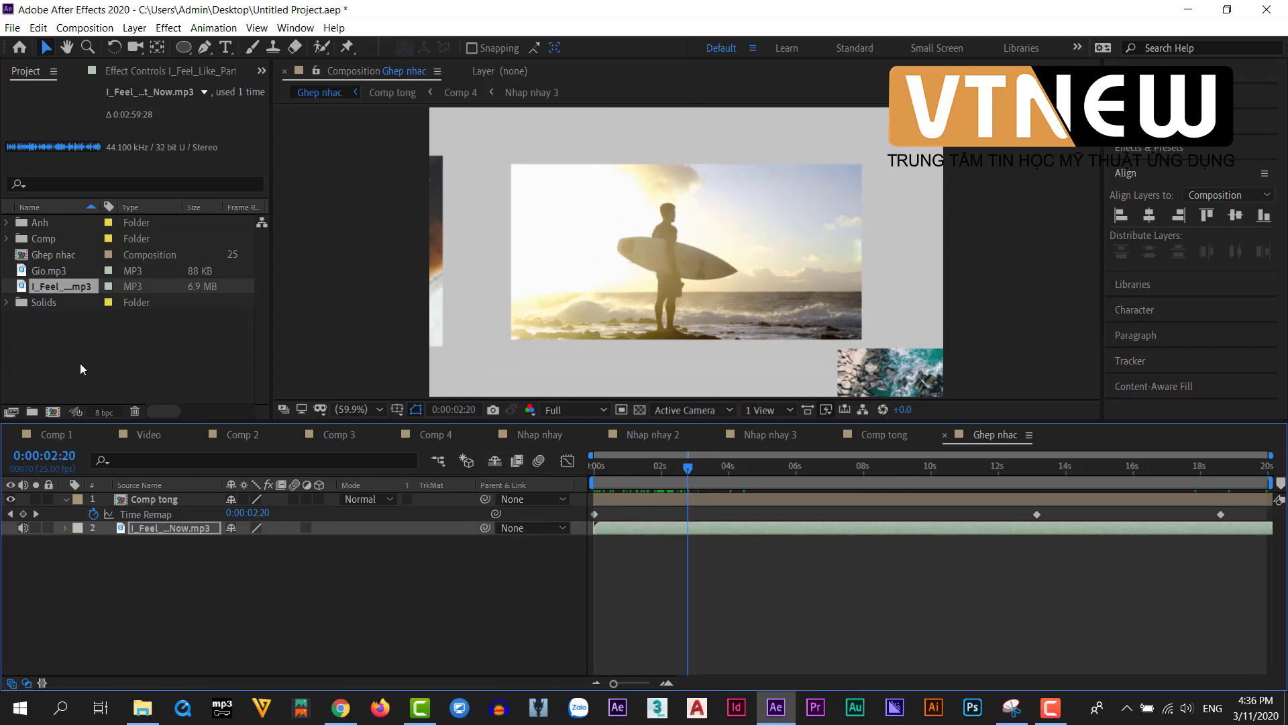
pyautogui.moveTo(50, 270); pyautogui.dragTo(212, 548)
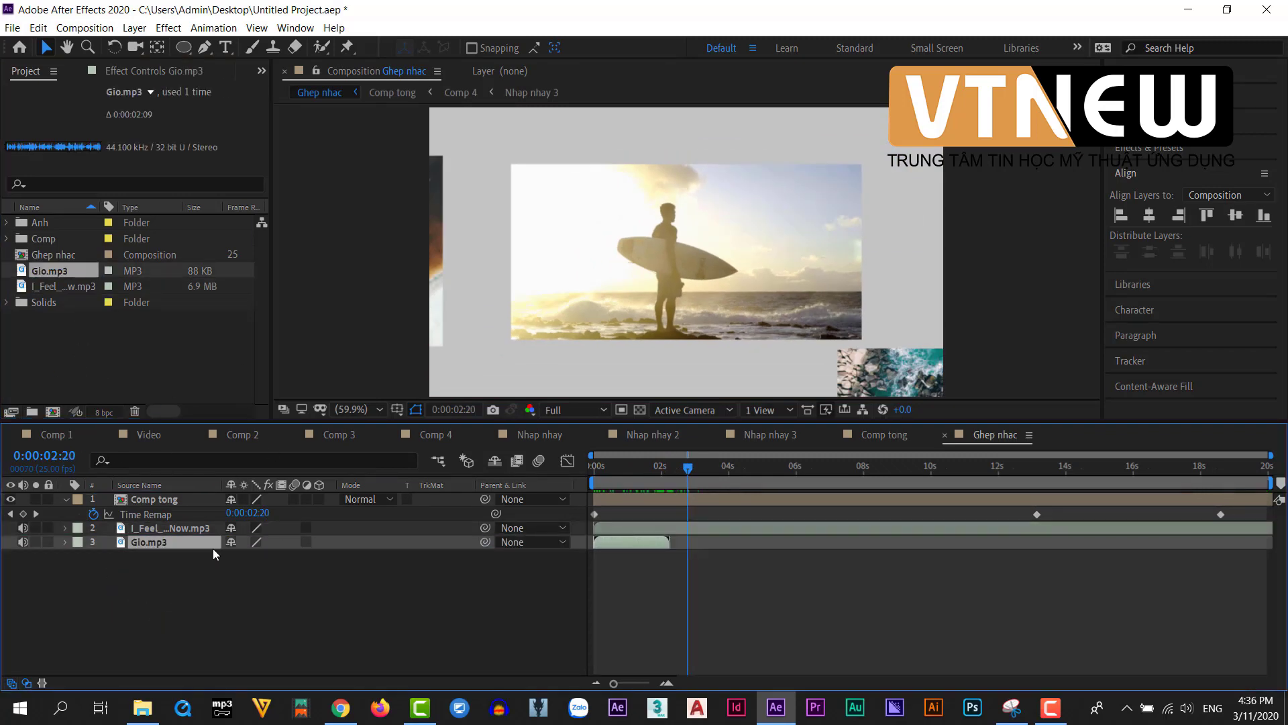
pyautogui.click(64, 541)
pyautogui.click(80, 557)
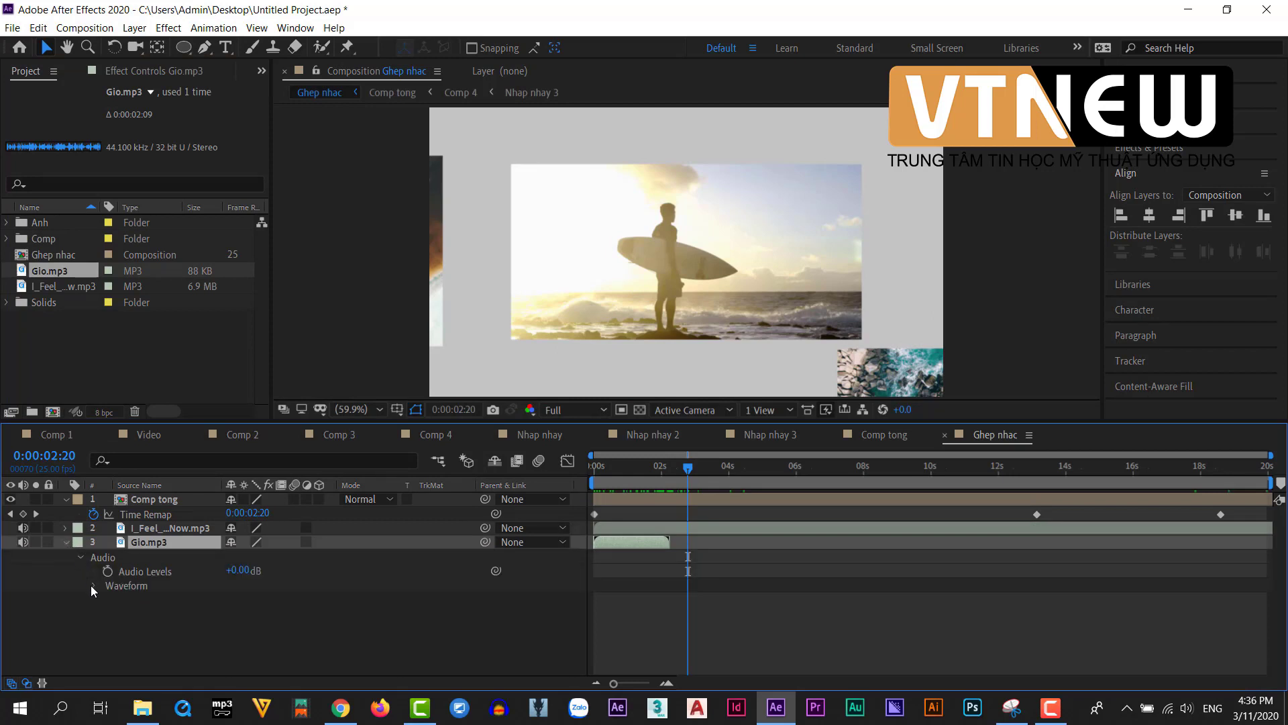
pyautogui.click(93, 585)
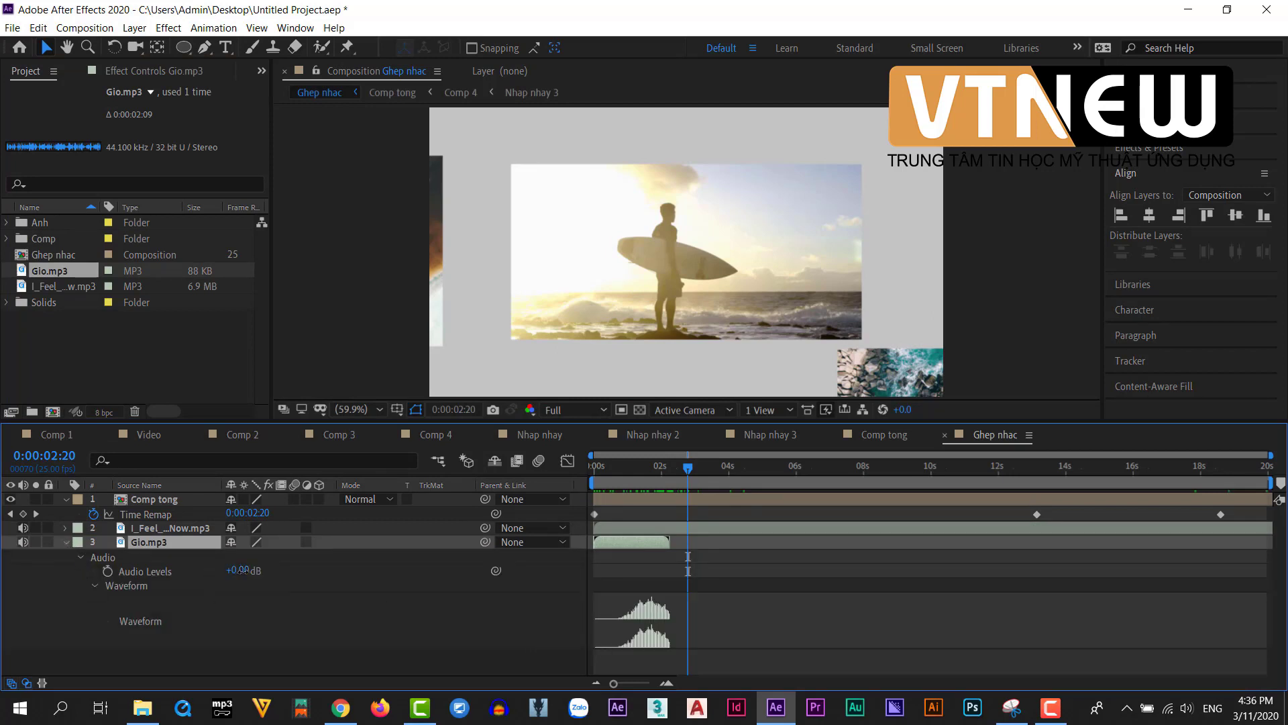
# Set the Gio.mp3 whoosh's Audio Levels to -10 dB.
pyautogui.click(236, 569)
pyautogui.write('-10')
pyautogui.press('Return')
# Slide the whoosh to the first photo transition near 2 seconds and duplicate the layer.
pyautogui.moveTo(630, 542); pyautogui.dragTo(693, 546)
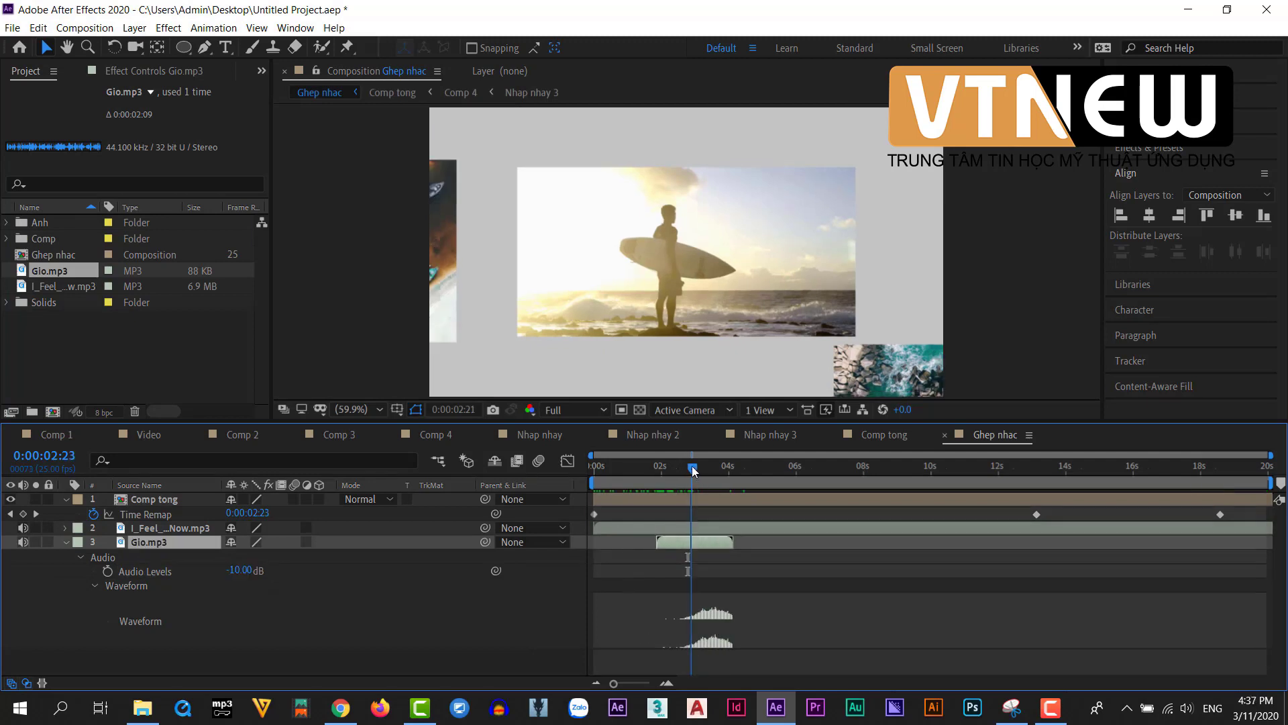
pyautogui.moveTo(691, 466); pyautogui.dragTo(738, 472)
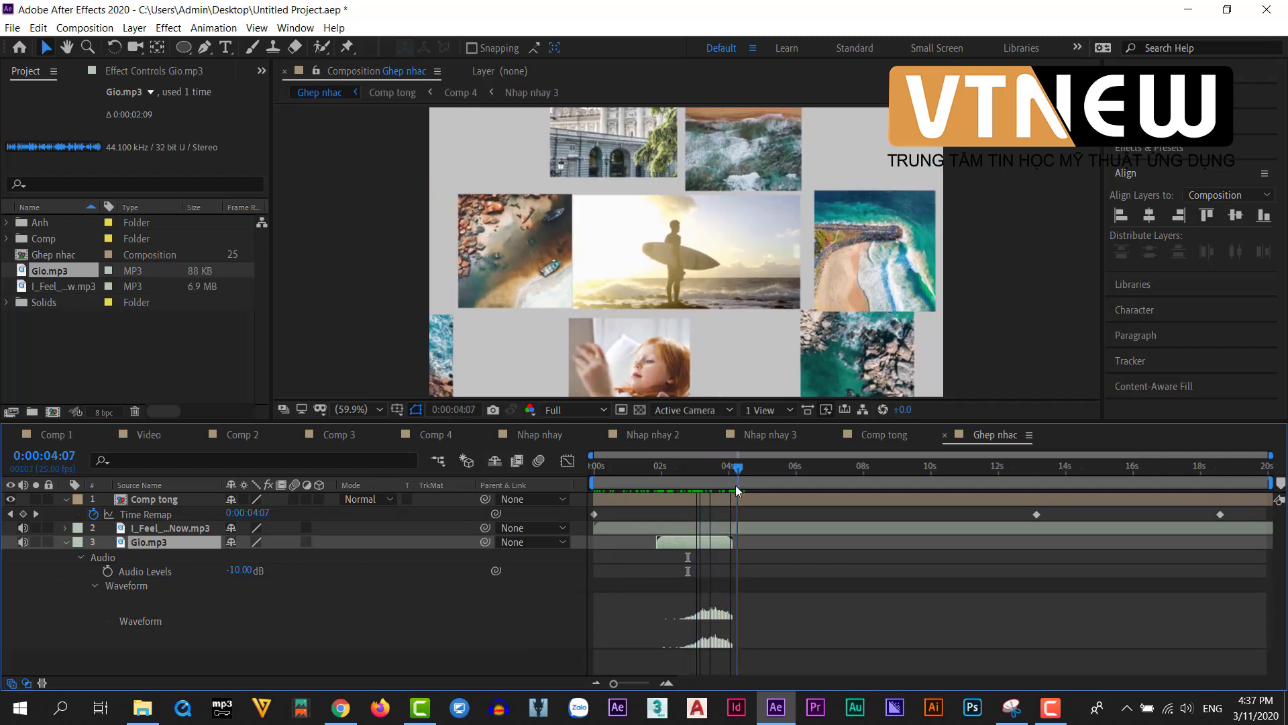
pyautogui.moveTo(715, 547); pyautogui.dragTo(712, 546)
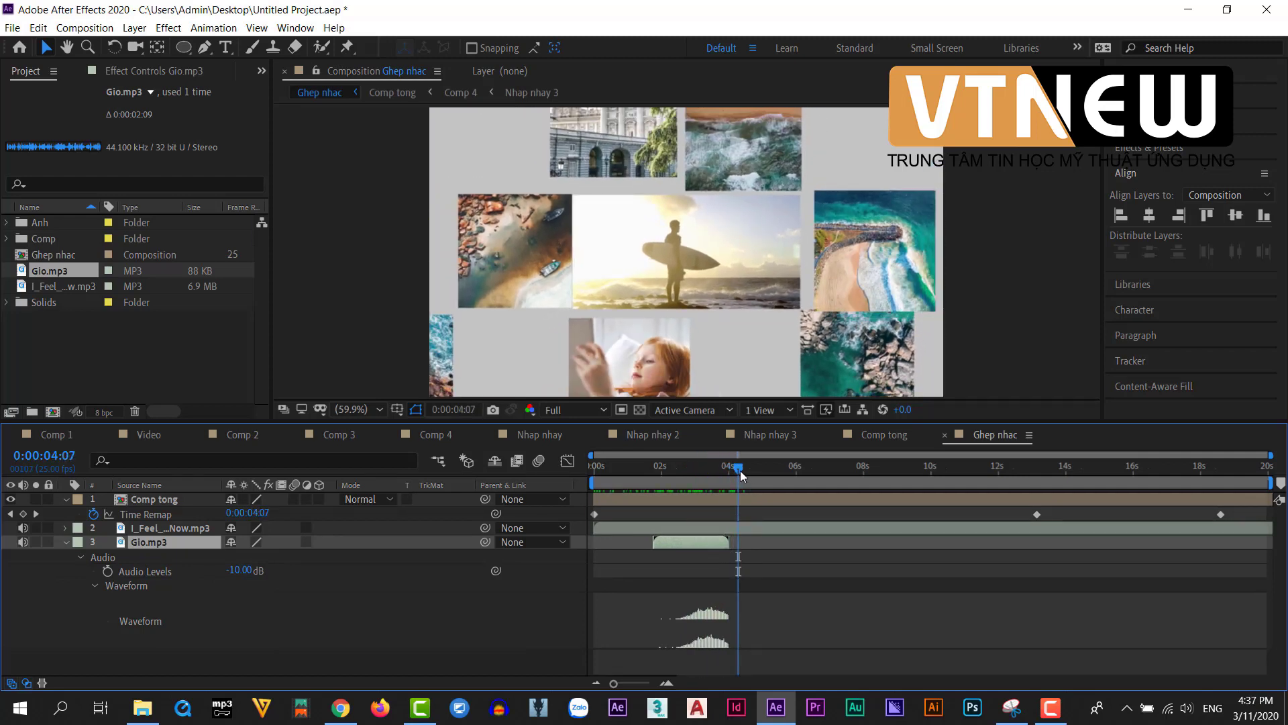
pyautogui.moveTo(739, 470); pyautogui.dragTo(764, 485)
pyautogui.hotkey('ctrl', 'd')
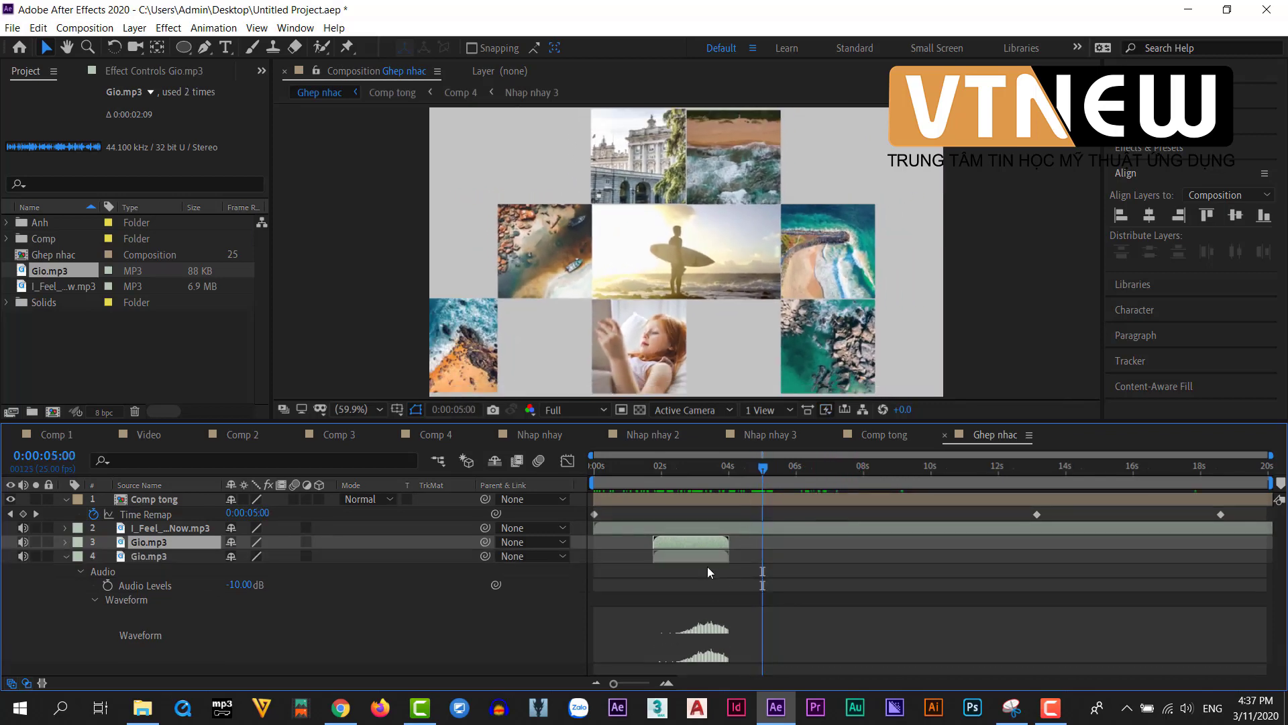
# Move the whoosh copy to about 4 seconds, then duplicate it and place the third near 7.5 seconds.
pyautogui.moveTo(724, 561); pyautogui.dragTo(686, 541)
pyautogui.moveTo(762, 471); pyautogui.dragTo(880, 525)
pyautogui.click(772, 558)
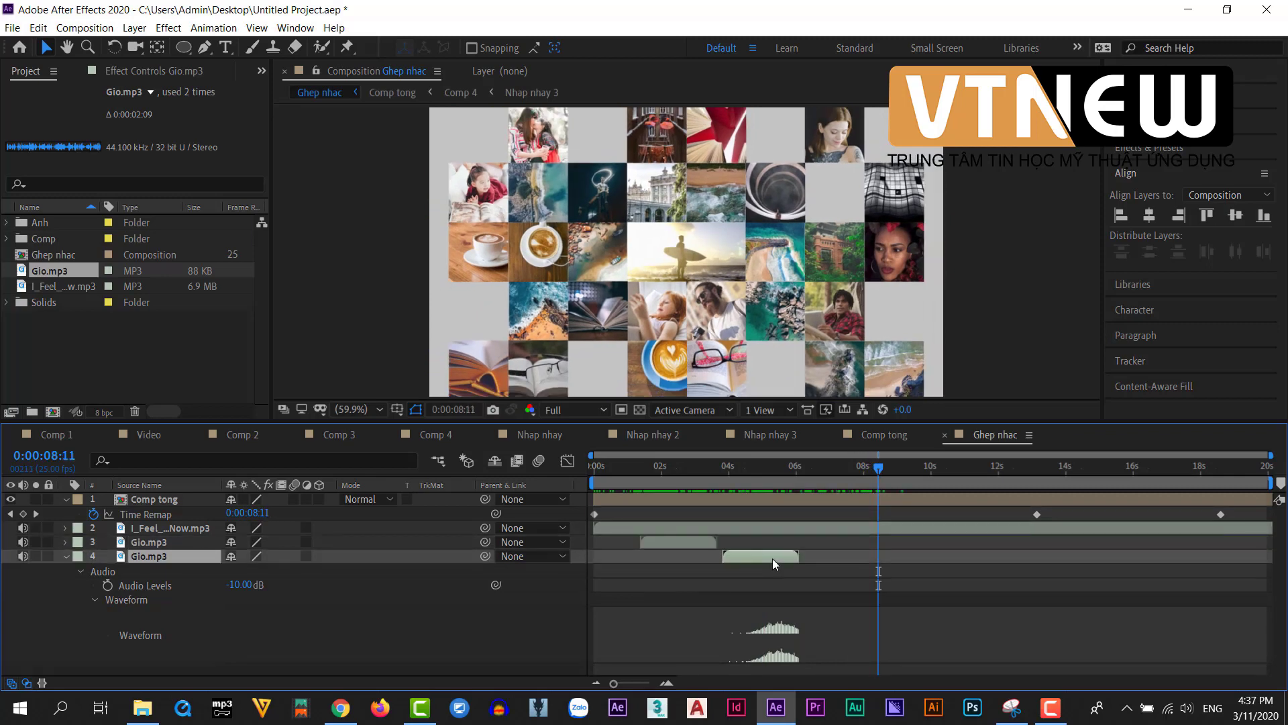
pyautogui.hotkey('ctrl', 'd')
pyautogui.moveTo(761, 570); pyautogui.dragTo(873, 569)
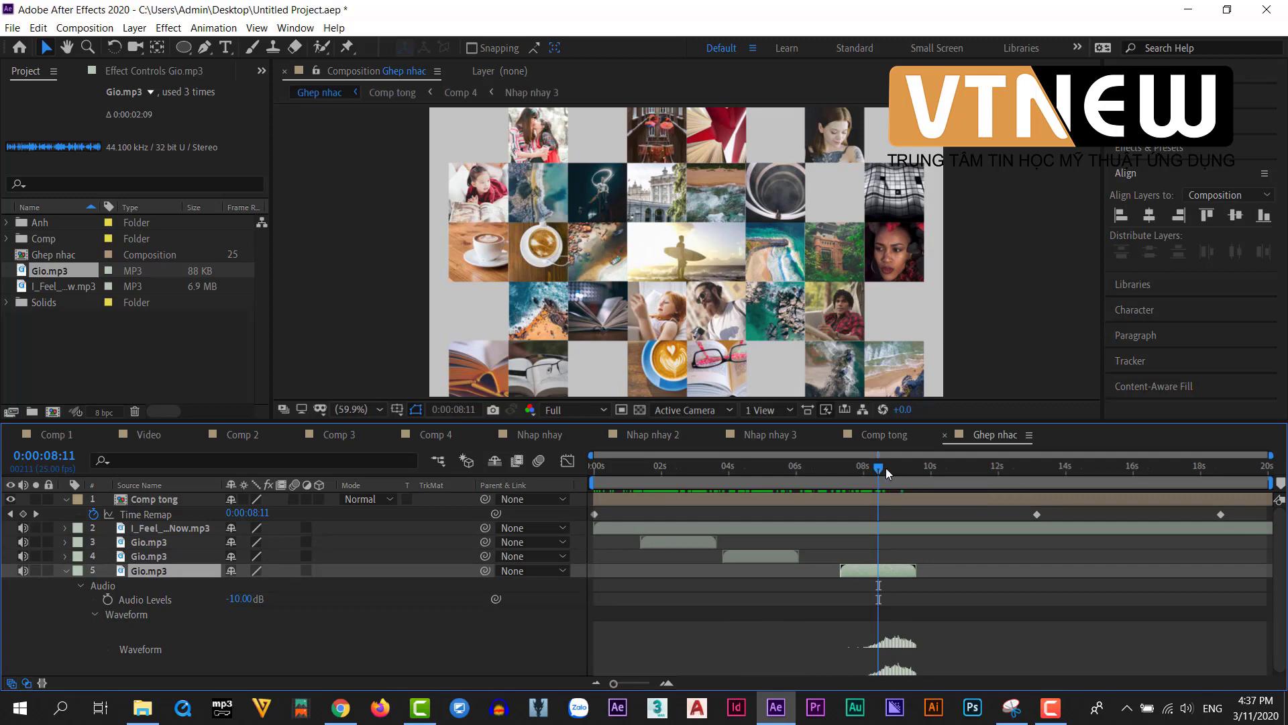
# Play back around the transitions to check the whoosh timing.
pyautogui.moveTo(886, 468); pyautogui.dragTo(896, 468)
pyautogui.press('space')
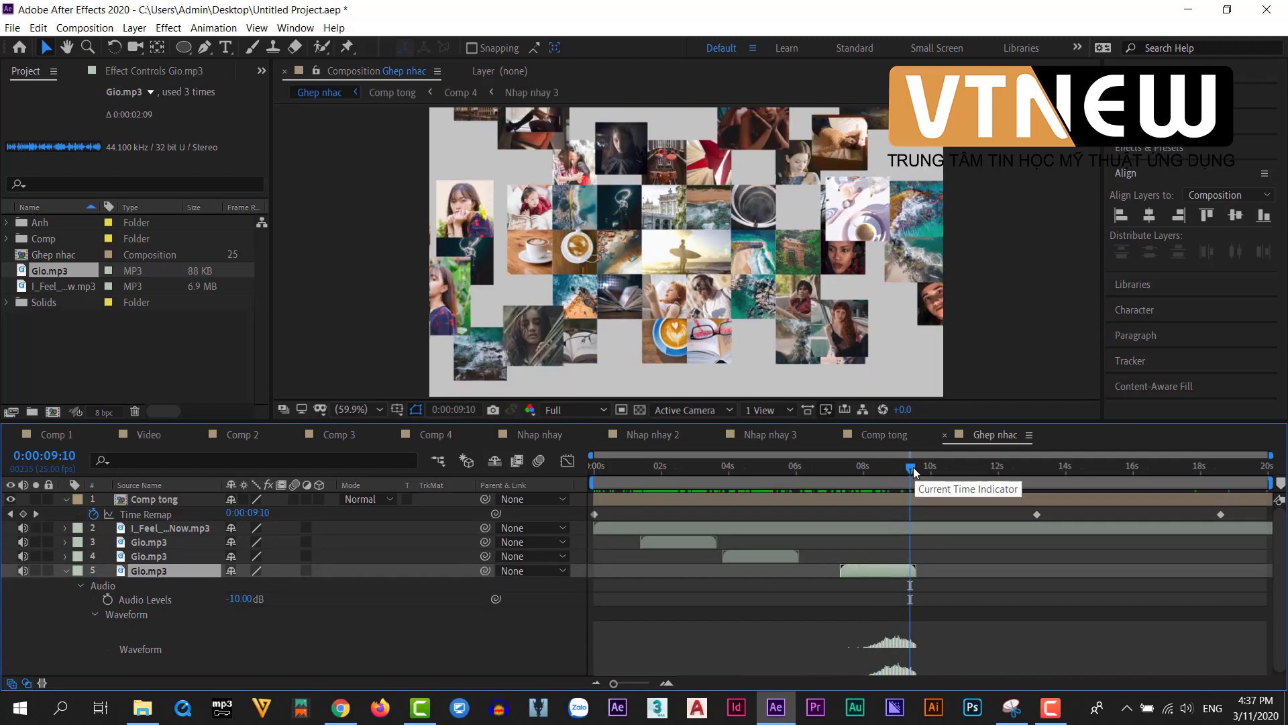
pyautogui.moveTo(913, 467); pyautogui.dragTo(561, 487)
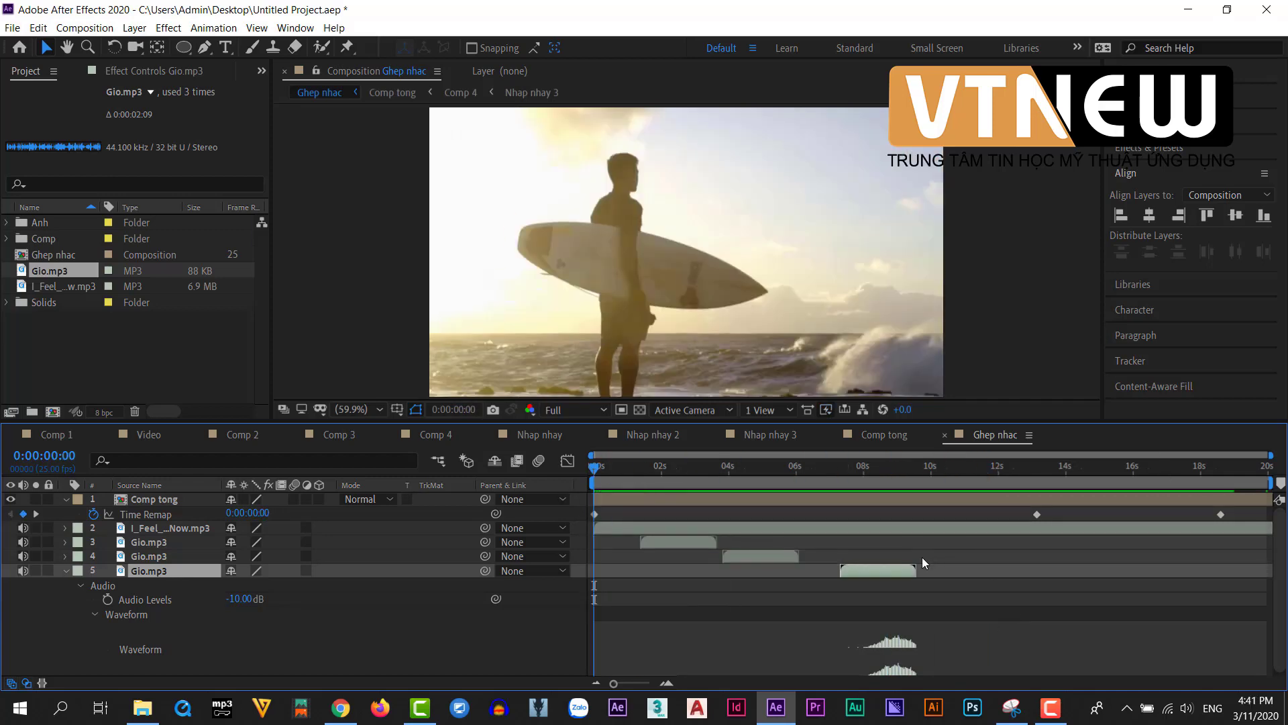
# Preview the comp with music and whooshes, return to the start, and minimize After Effects.
pyautogui.press('space')
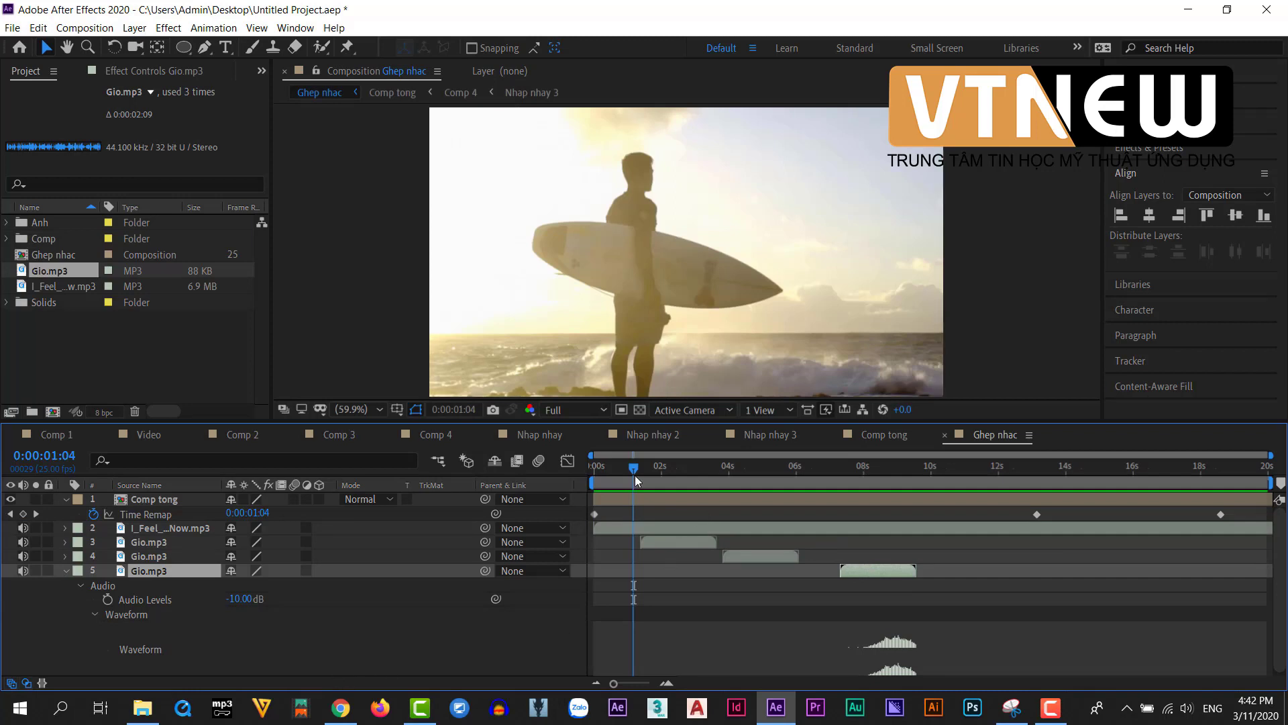
pyautogui.moveTo(623, 471); pyautogui.dragTo(585, 481)
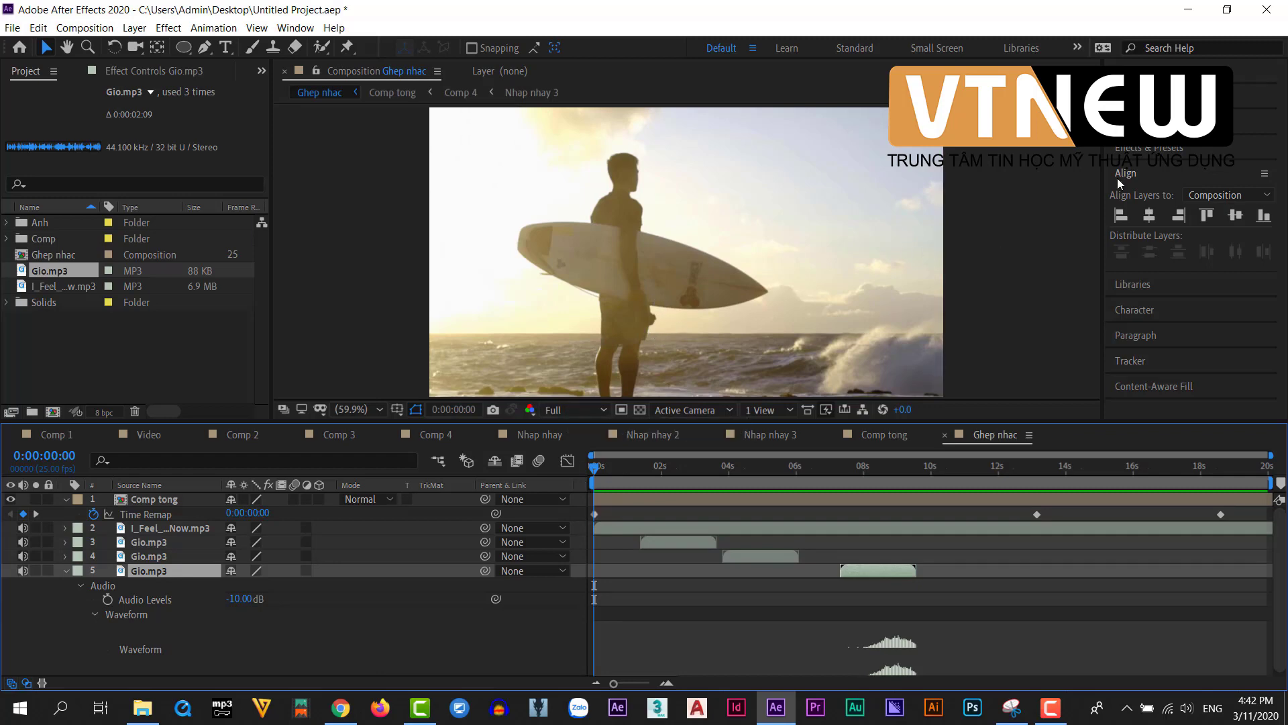
pyautogui.click(1187, 9)
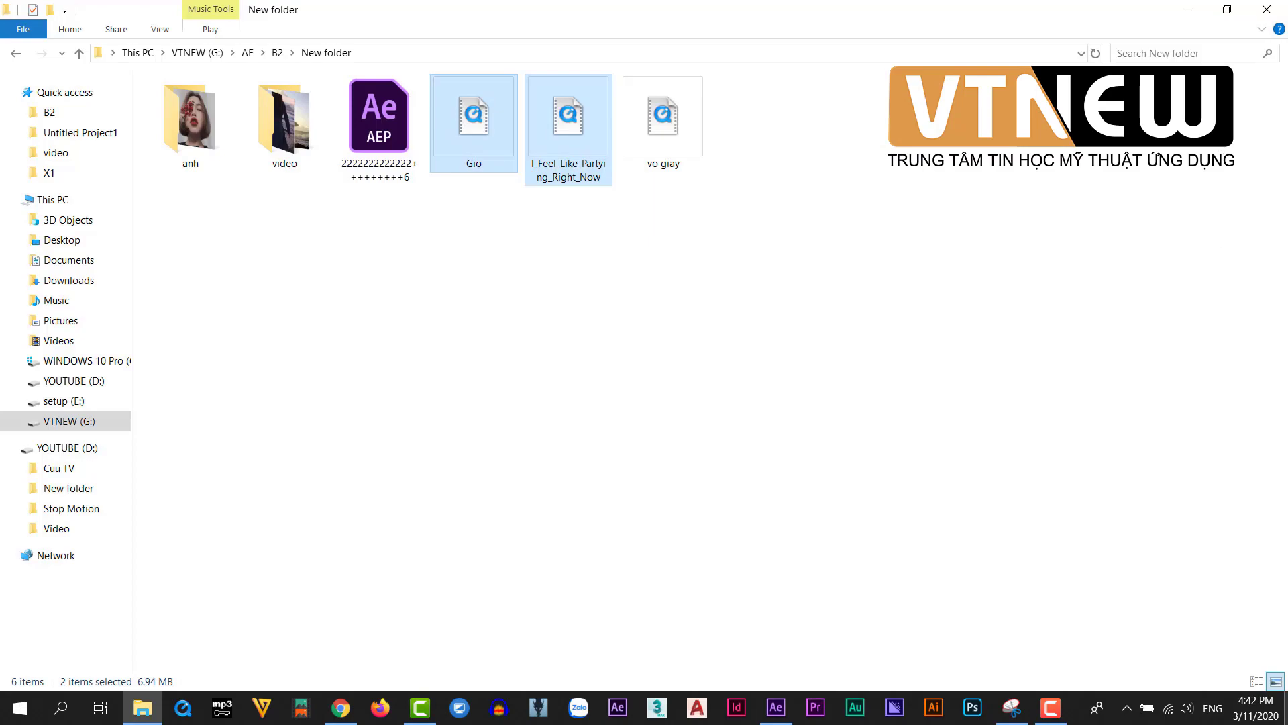